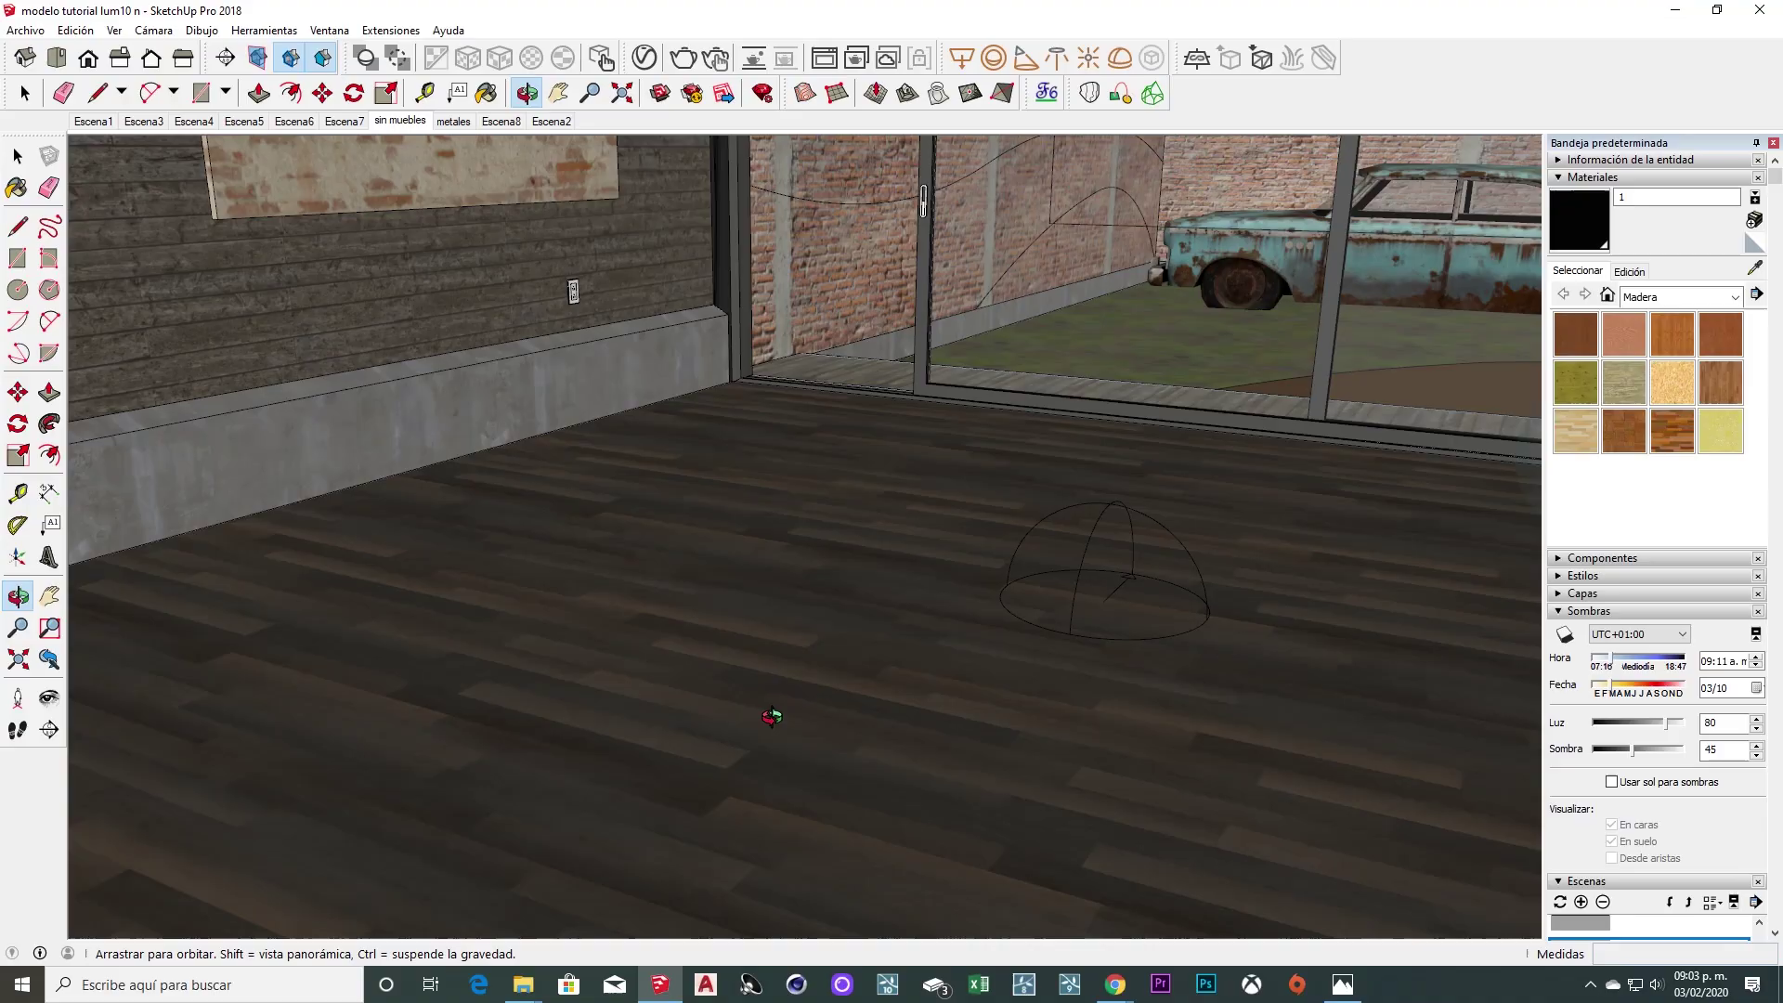
Tilt the view down onto the wooden floor and place a rectangle's first corner there.
middle_click_drag(771, 715, 771, 649)
middle_click_drag(783, 569, 768, 509)
key("r")
left_click(733, 479)
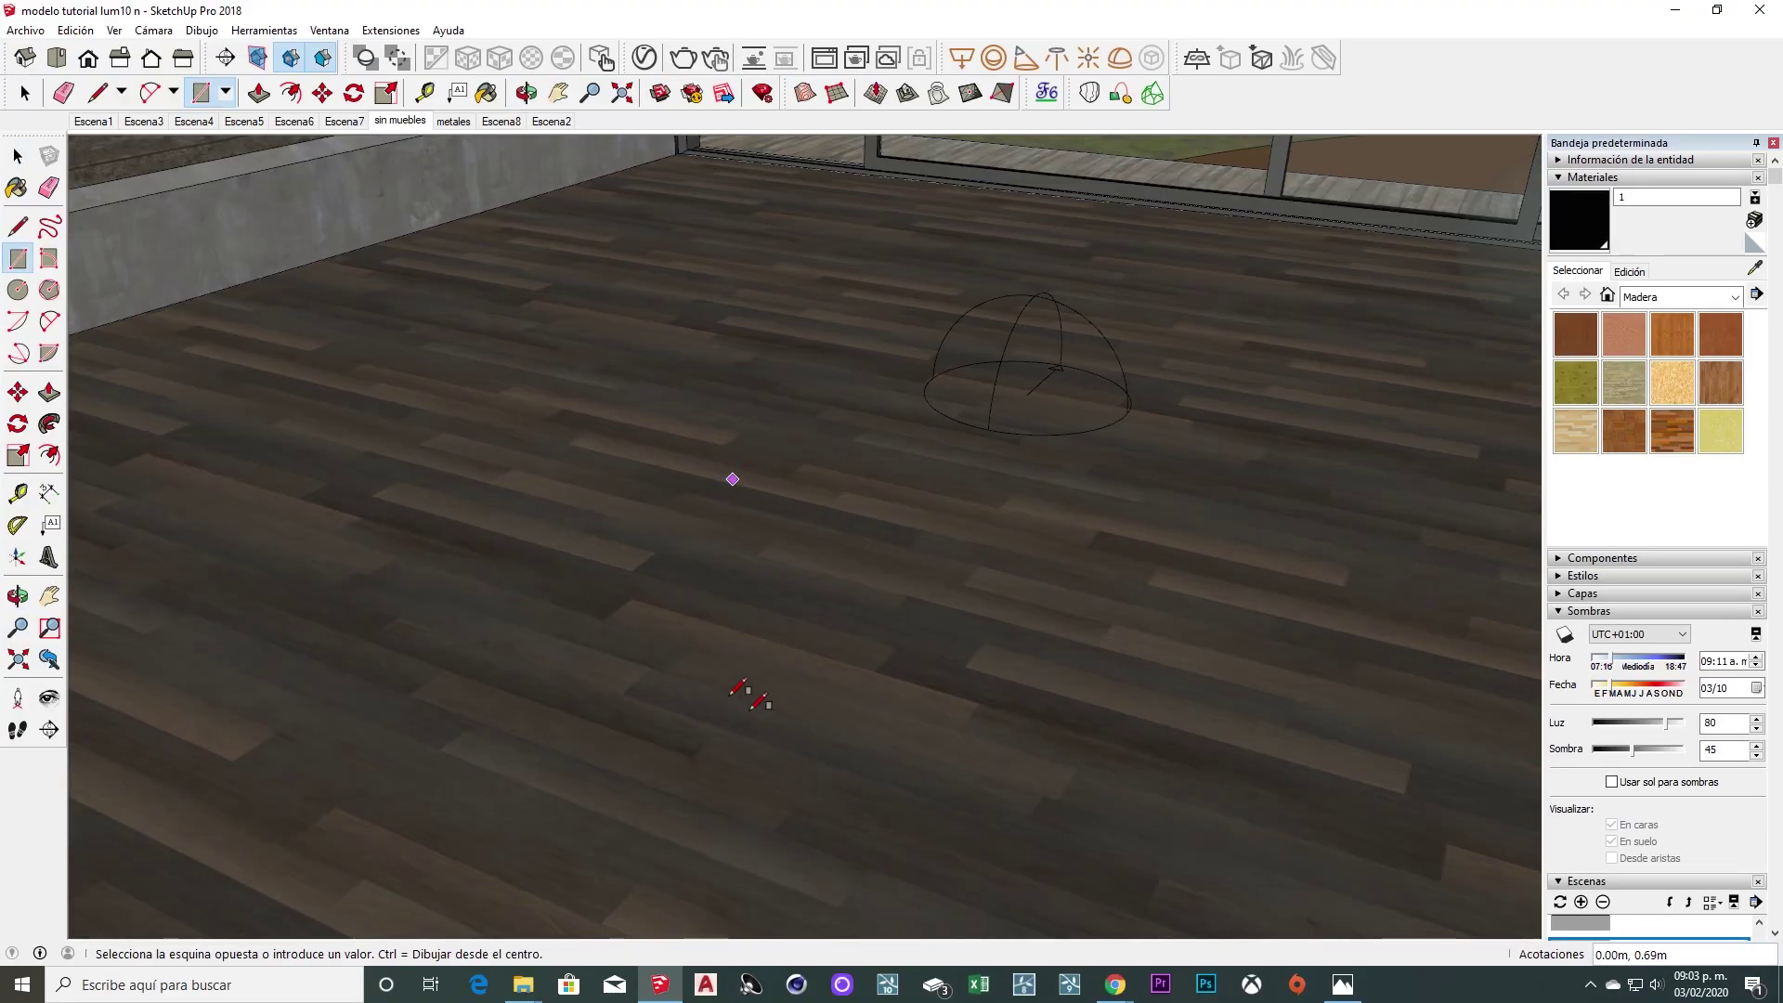
Finish the floor rectangle and push/pull it up into a white cube.
left_click(832, 690)
right_click(696, 576)
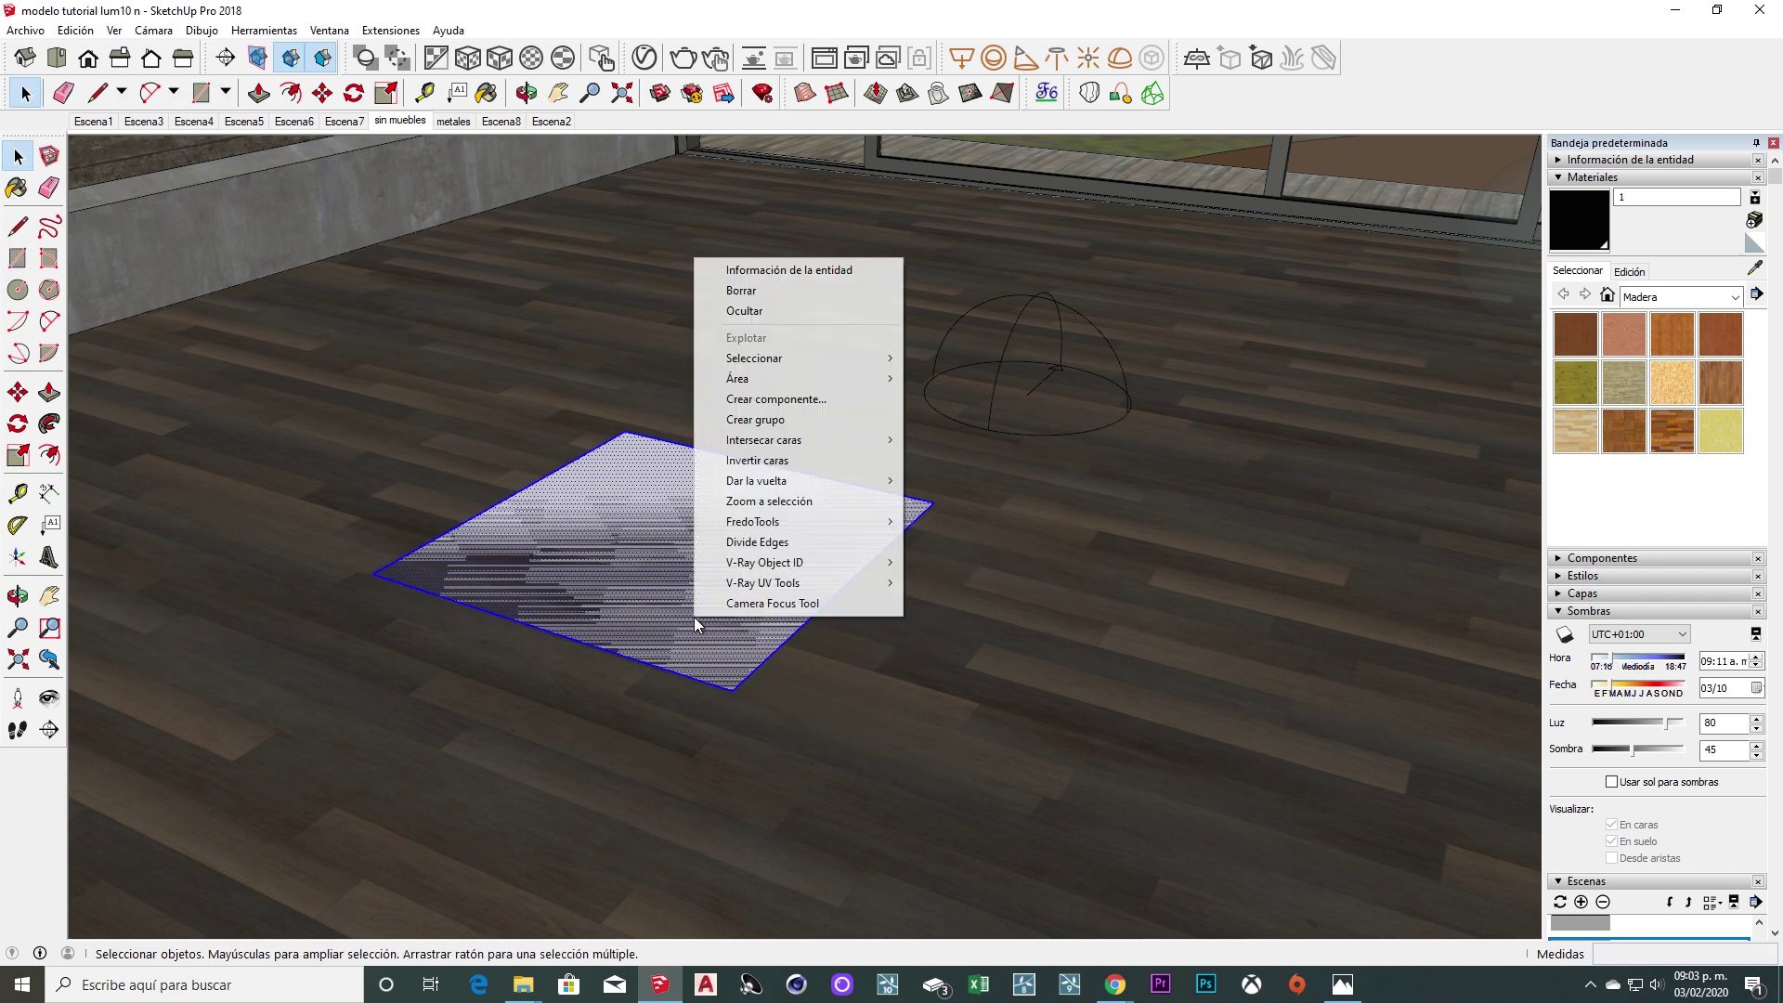
key("p")
mouse_move(678, 546)
left_mouse_down()
mouse_move(674, 509)
mouse_move(826, 330)
left_mouse_up()
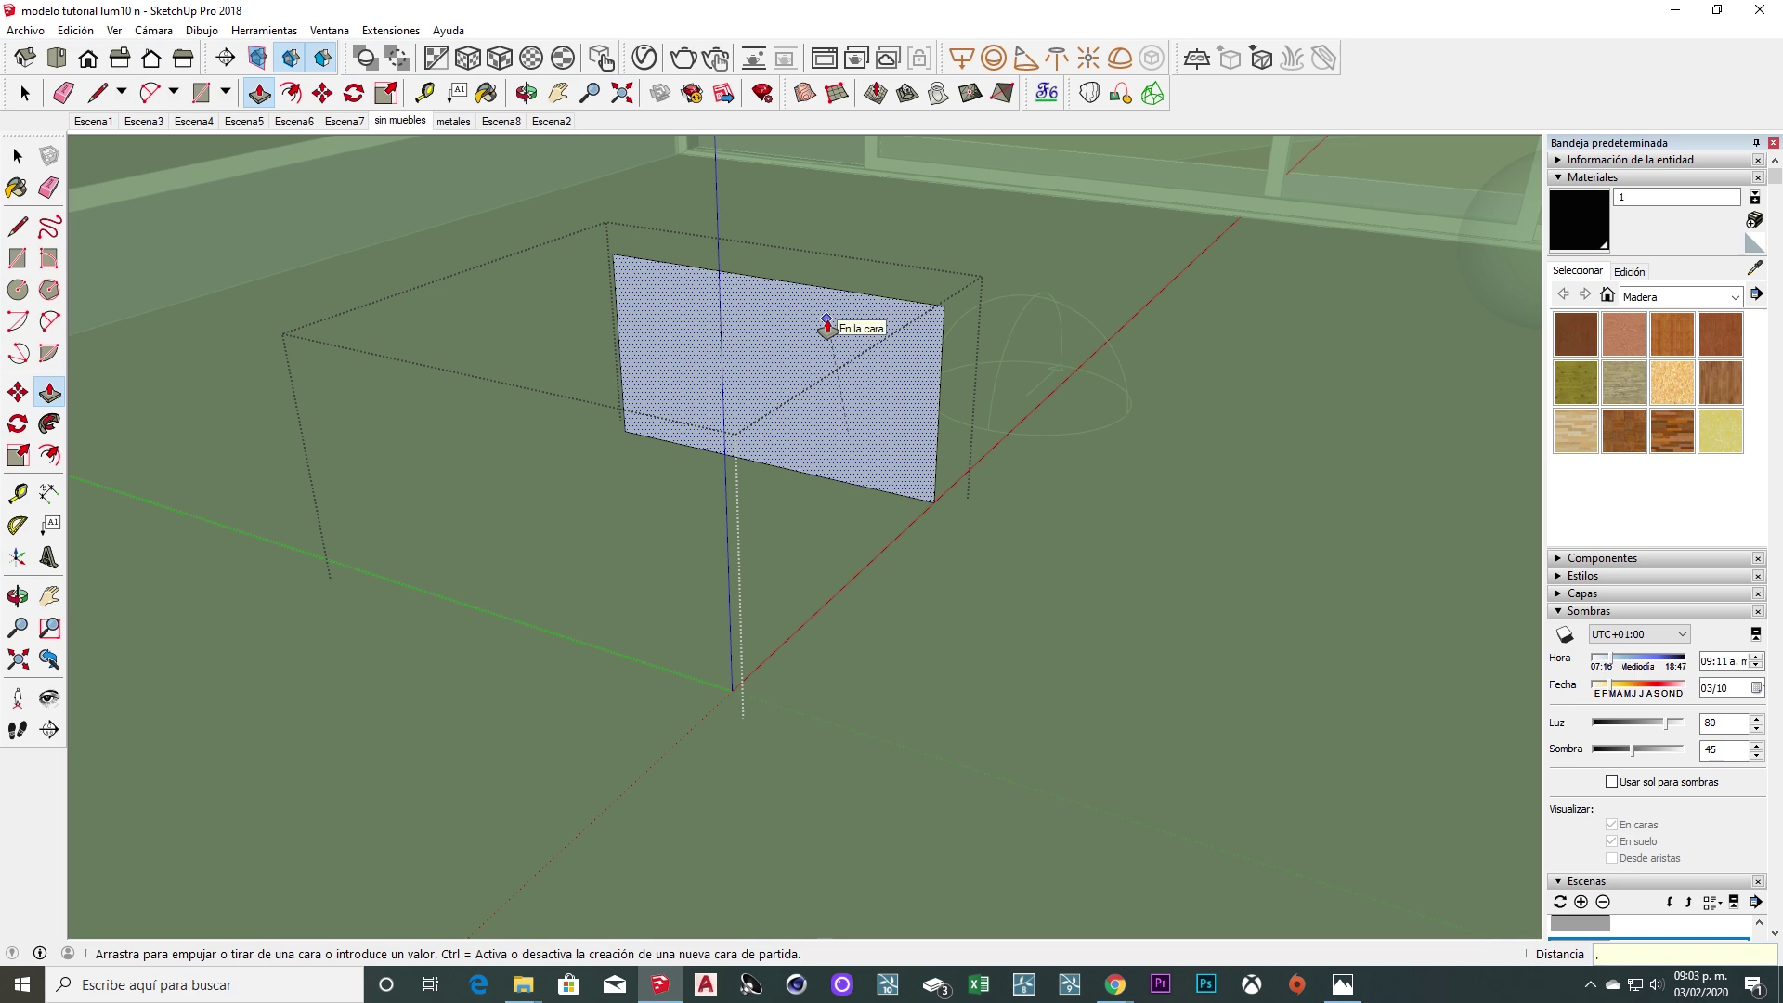
left_click_drag(826, 327, 589, 279)
key("space")
scroll(650, 442, "up", 5)
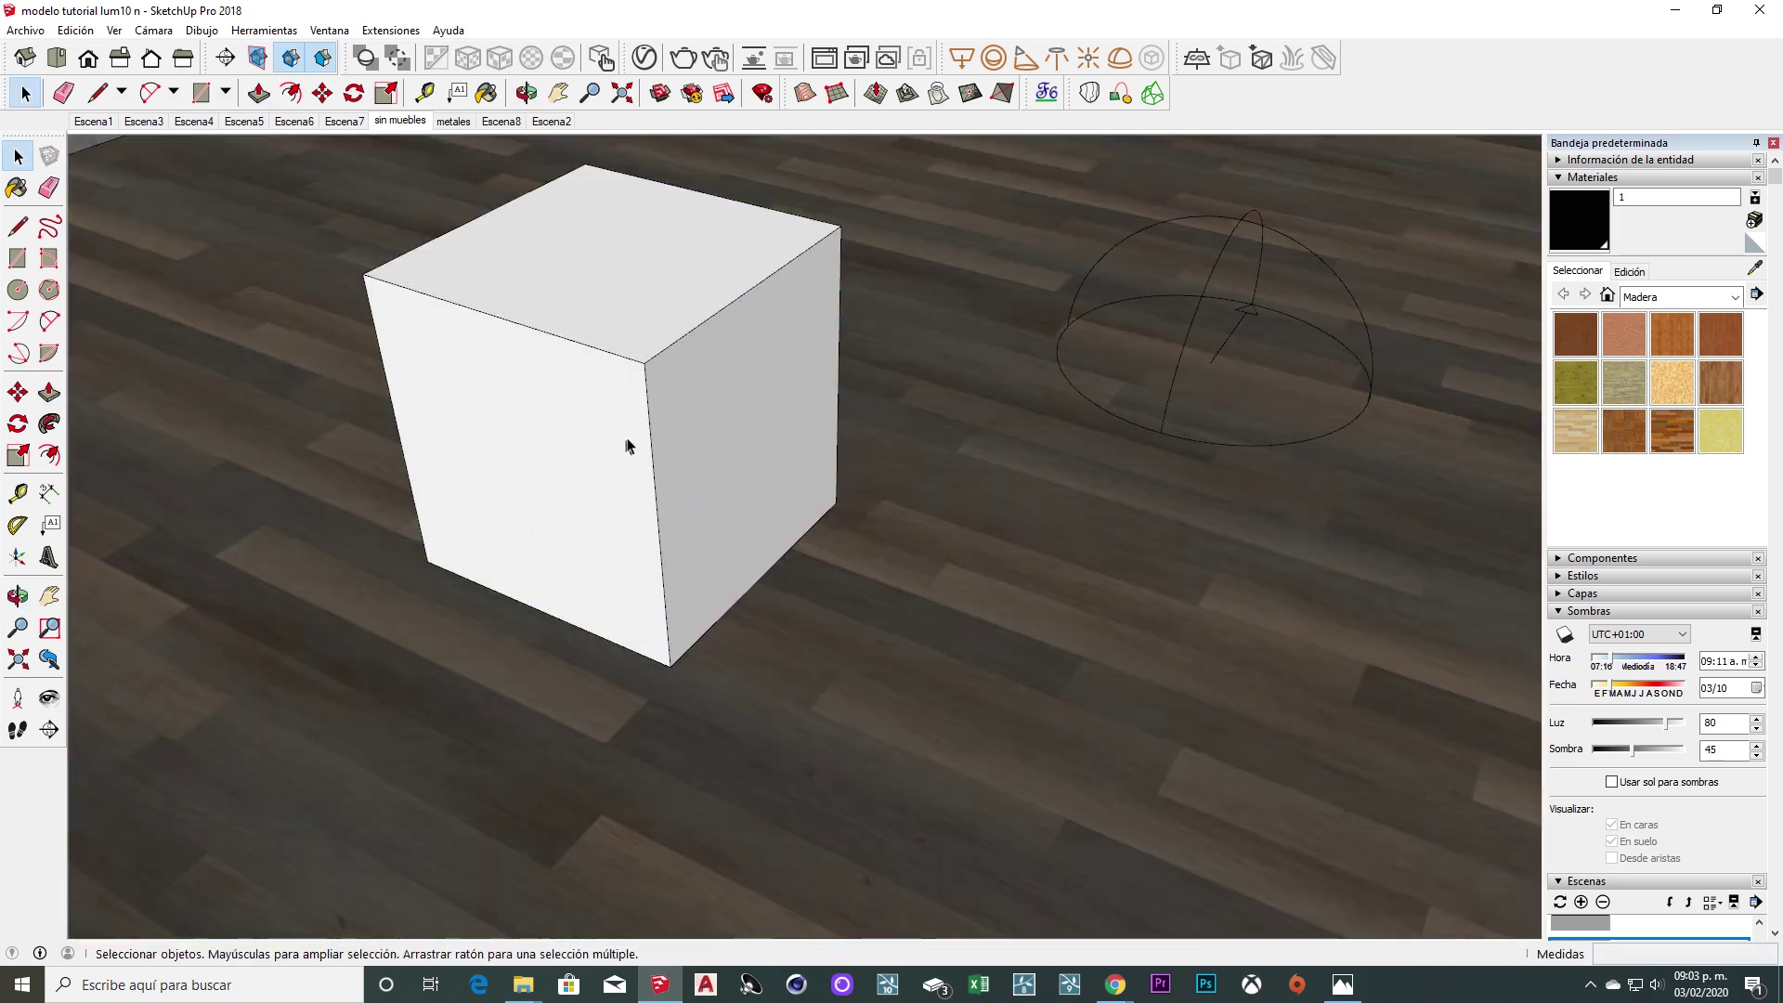
scroll(626, 446, "down", 3)
Copy the cube sideways with *3 to make a row of four cubes.
key("m")
middle_click_drag(804, 589, 585, 486)
scroll(586, 486, "down", 2)
key("ctrl")
left_click(577, 528)
left_click(759, 634)
type("*3")
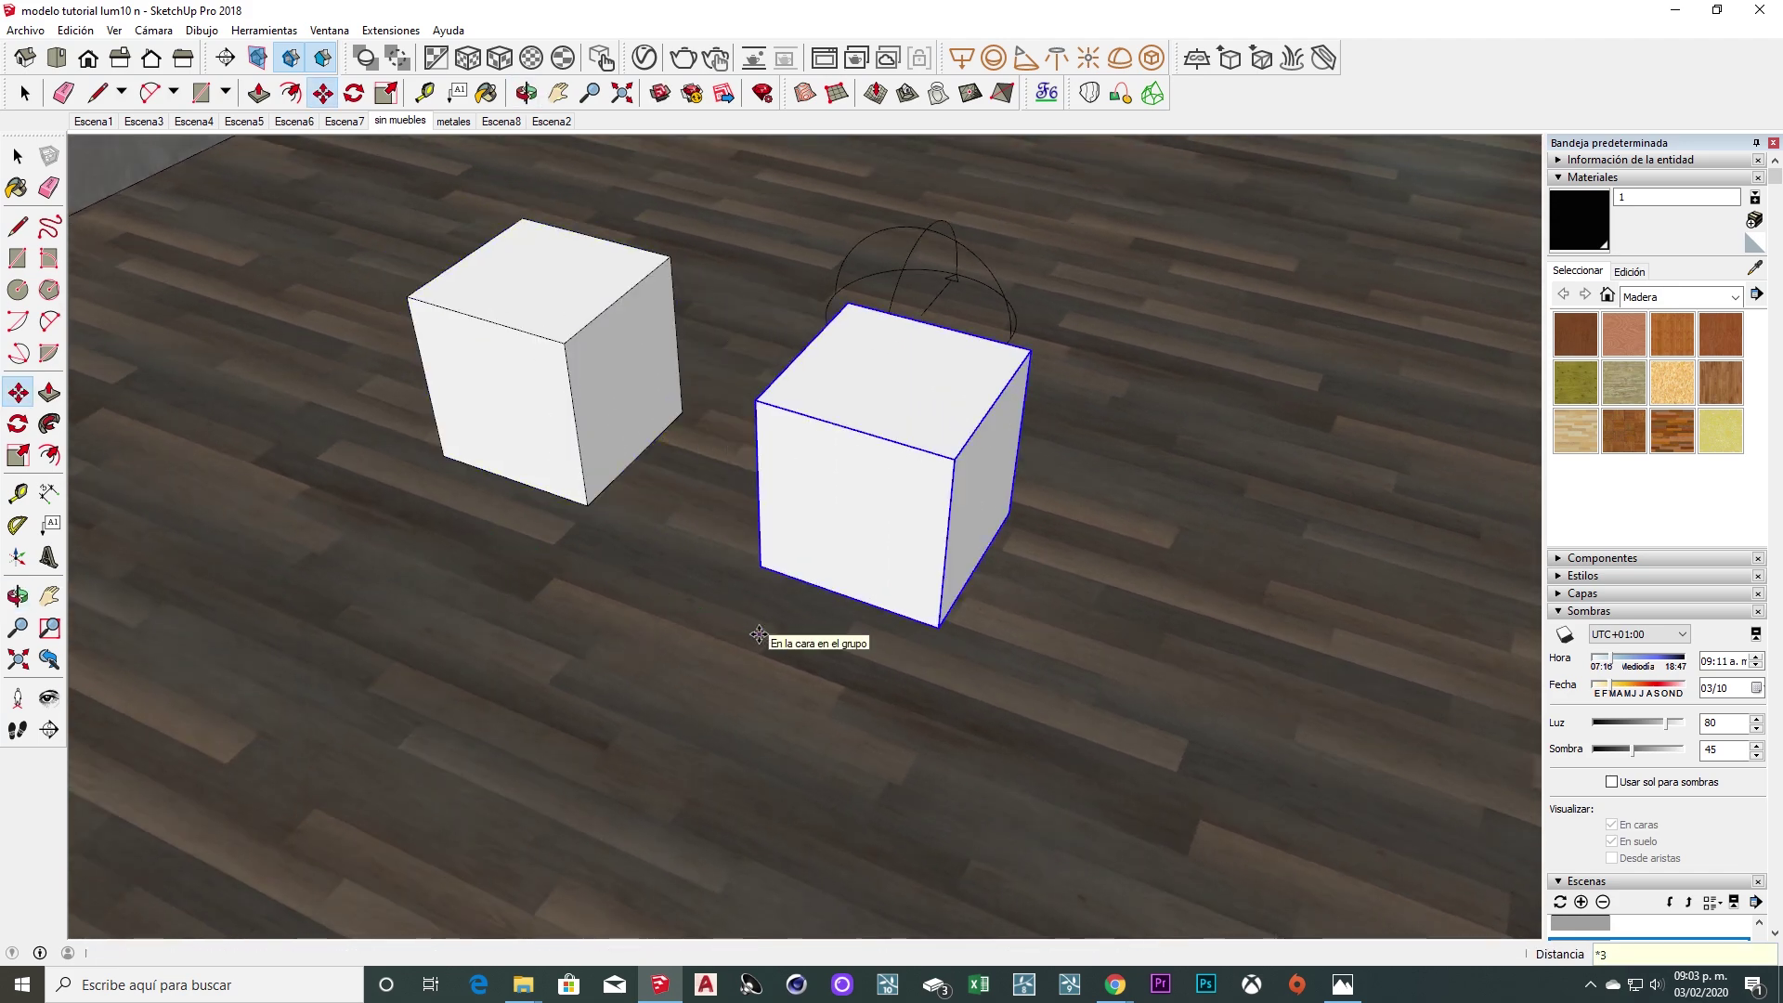
key("Return")
Select and reposition the copied cubes into a cluster on the floor.
mouse_move(916, 616)
middle_mouse_down()
mouse_move(806, 537)
mouse_move(856, 549)
mouse_move(1017, 518)
middle_mouse_up()
key("space")
left_click(796, 445)
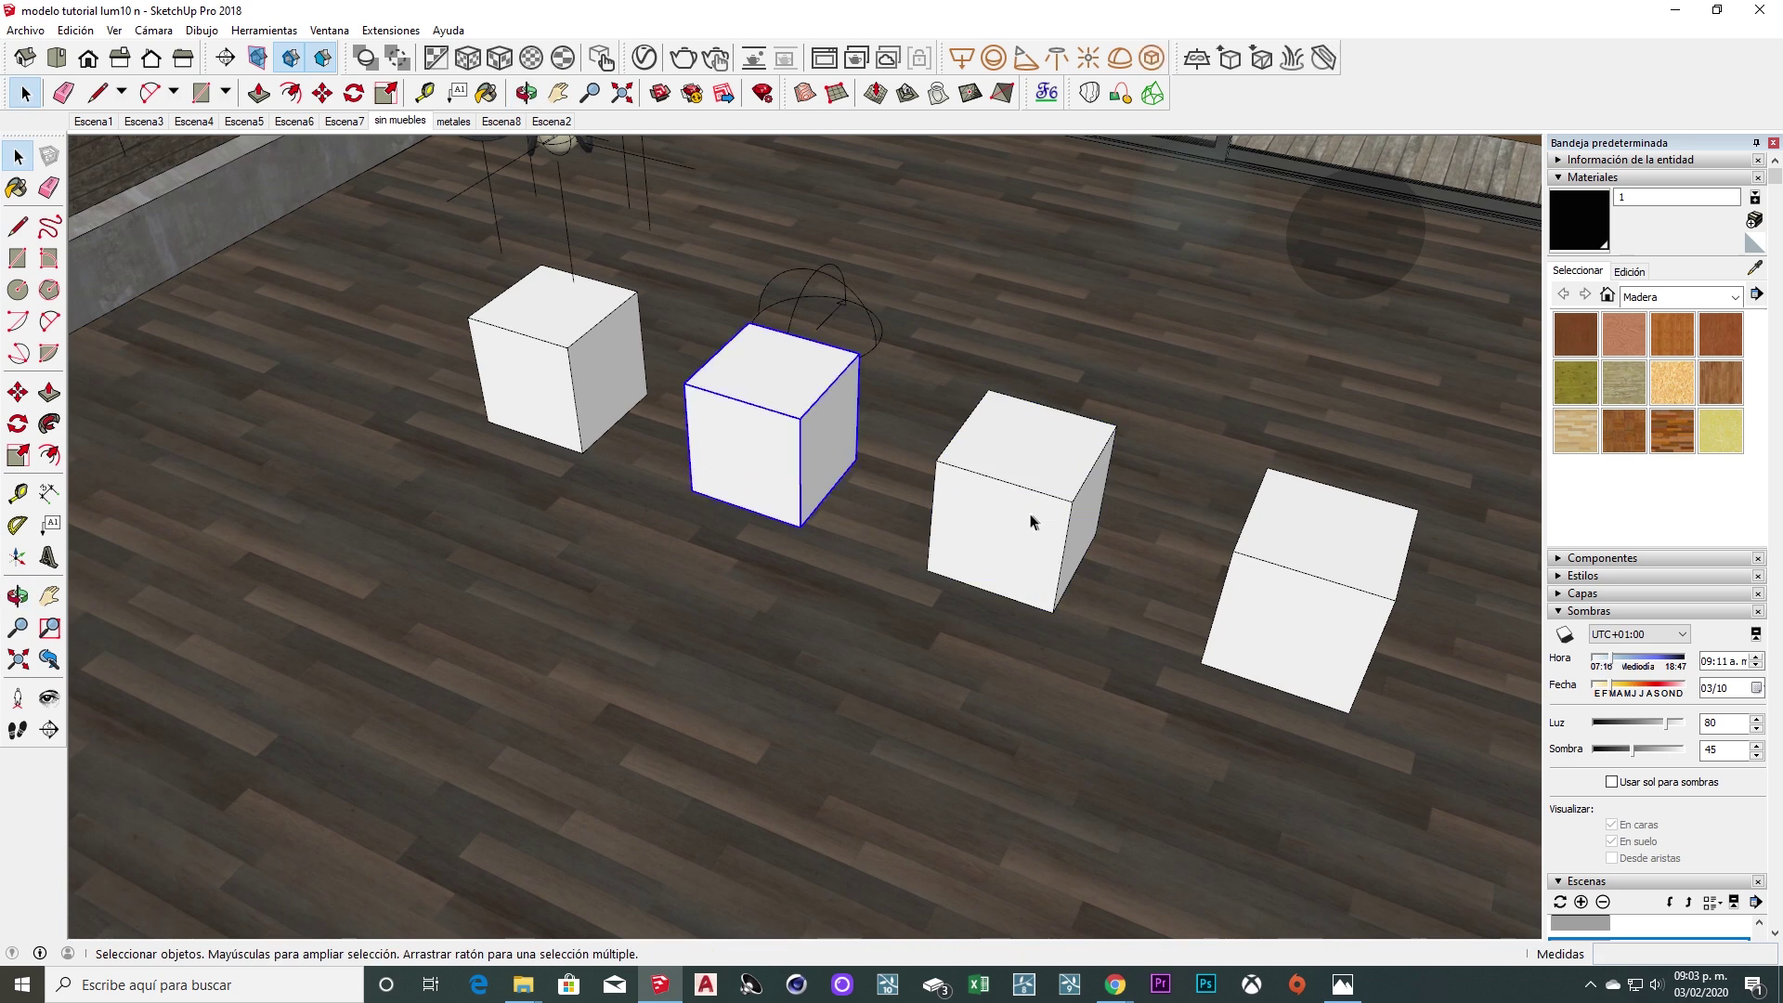
key("m")
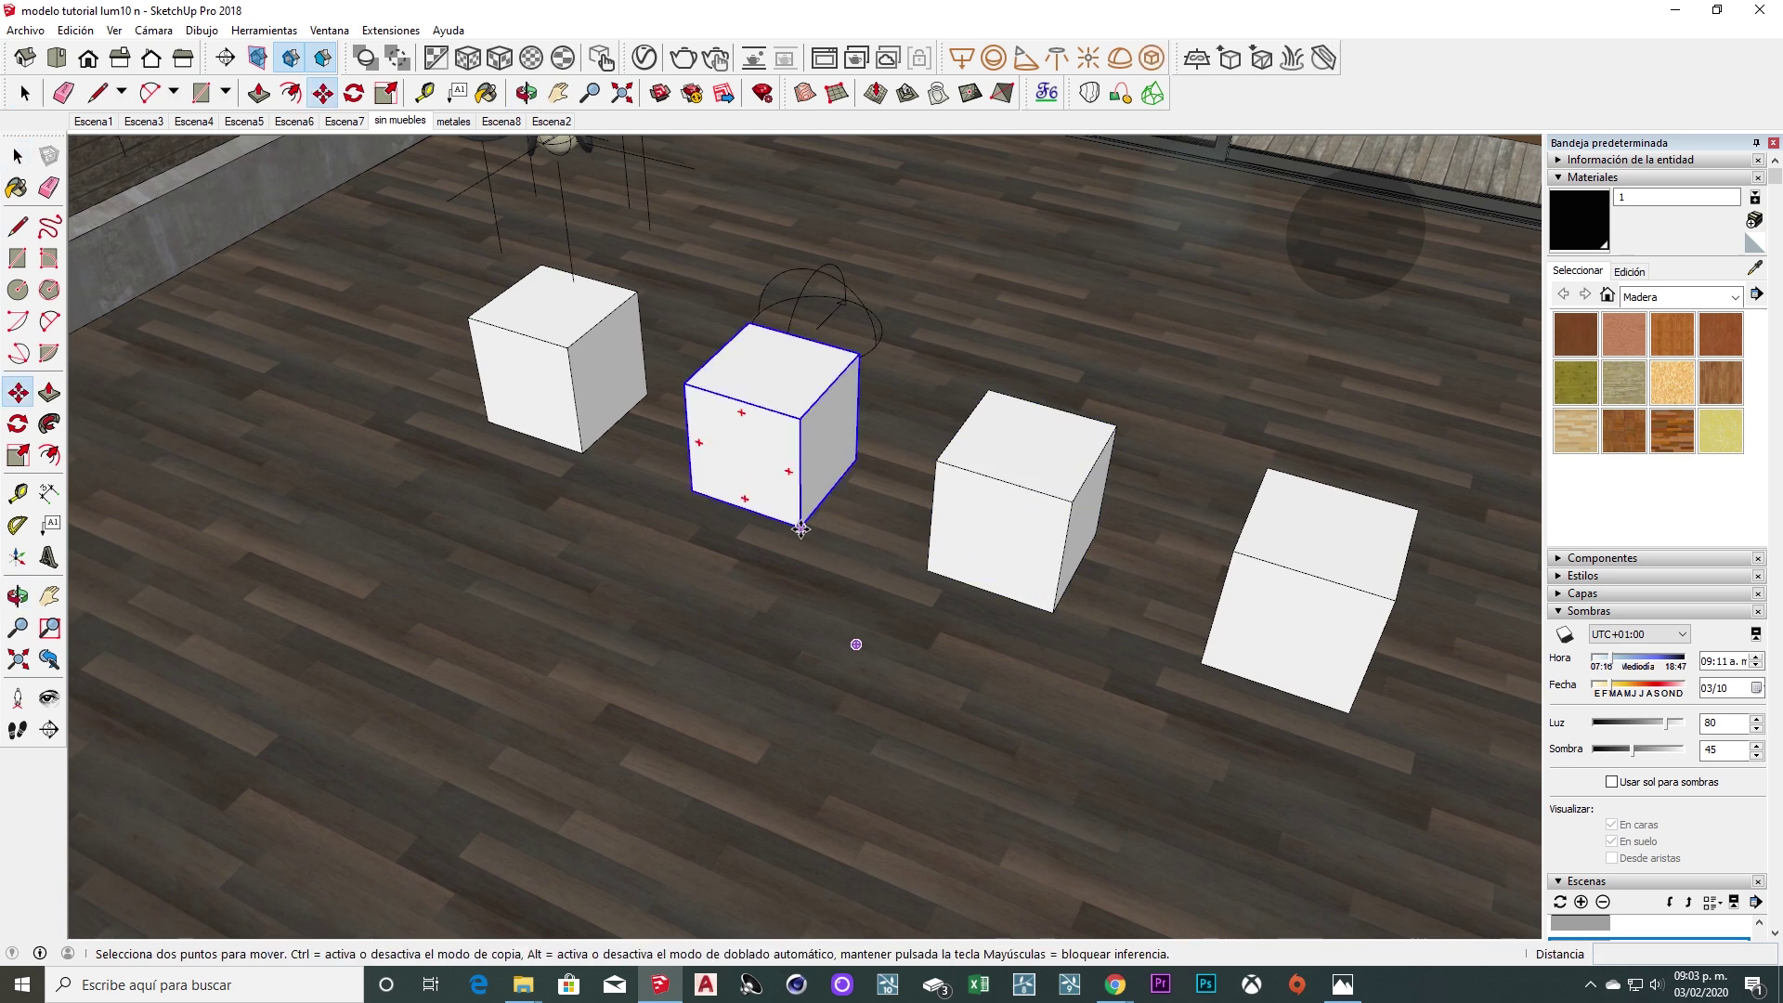
key("space")
left_click(1003, 539)
left_click(1300, 631, "shift")
mouse_move(1353, 808)
middle_mouse_down()
mouse_move(923, 644)
mouse_move(821, 532)
middle_mouse_up()
Move the dome light back beyond the window and orbit to eye level.
left_click(783, 510)
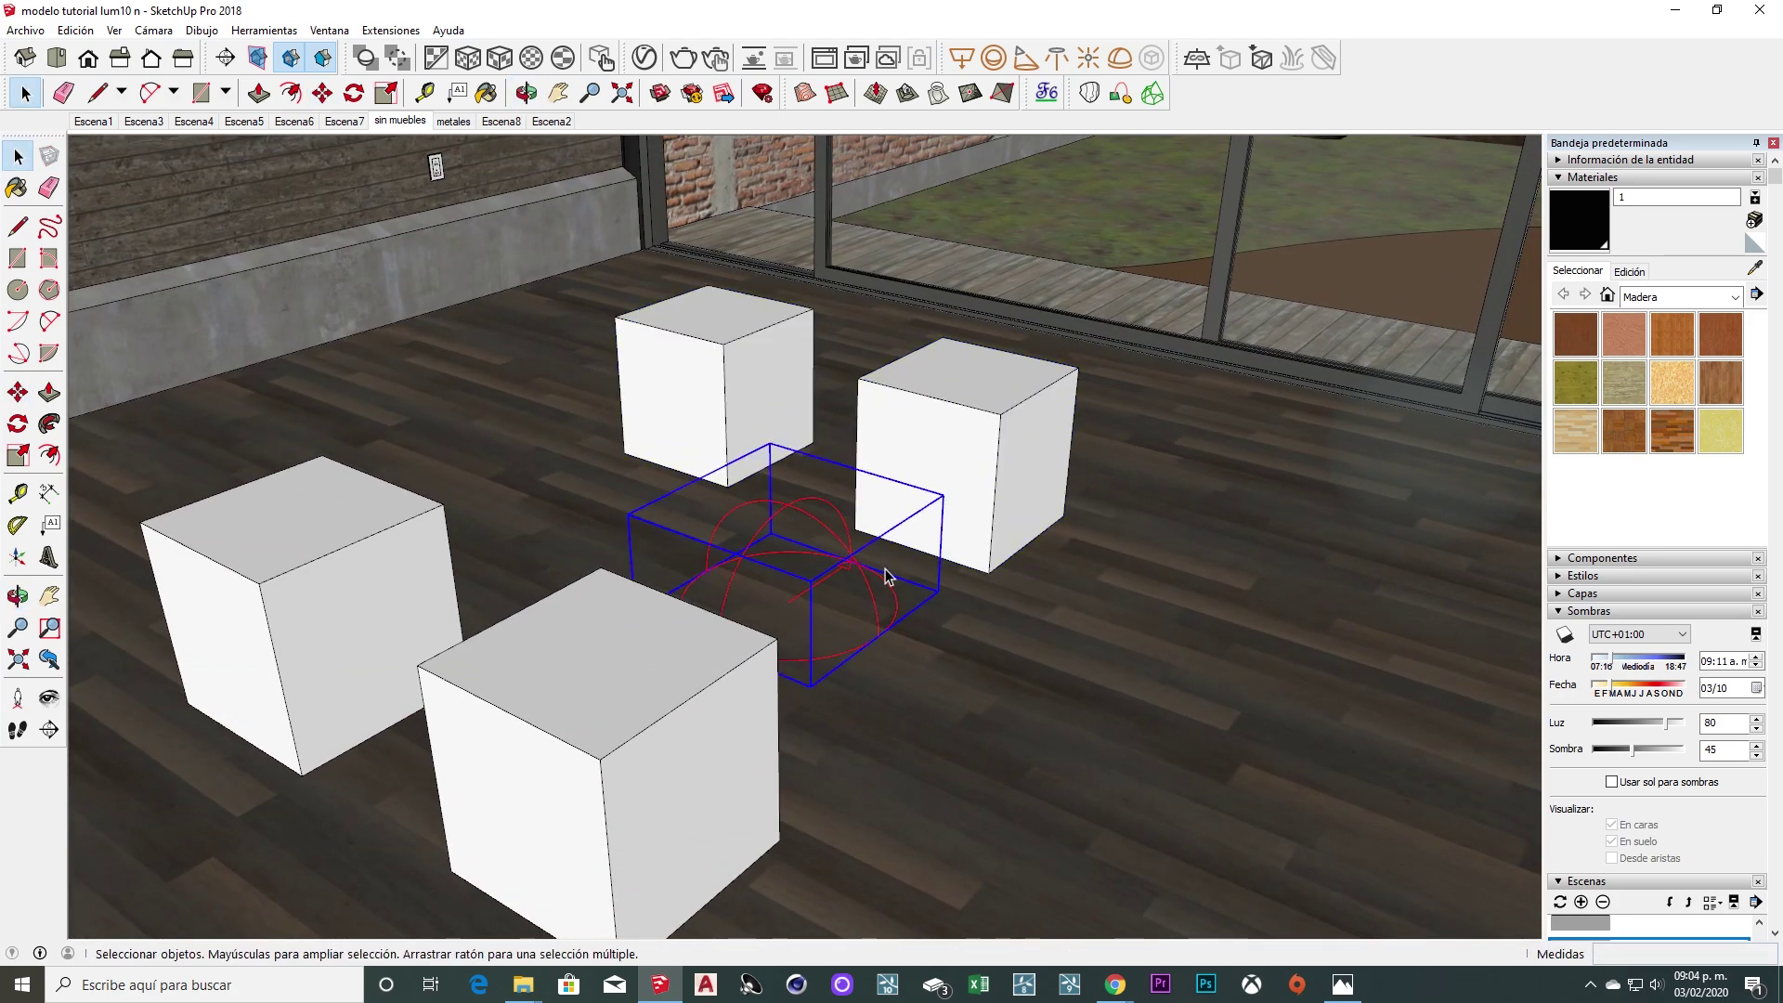
key("m")
scroll(885, 576, "up", 2)
mouse_move(1360, 499)
middle_mouse_down()
mouse_move(110, 714)
mouse_move(843, 625)
mouse_move(1118, 499)
mouse_move(879, 510)
middle_mouse_up()
key("space")
key("o")
mouse_move(768, 650)
left_mouse_down()
mouse_move(768, 502)
mouse_move(825, 406)
left_mouse_up()
scroll(816, 505, "up", 2)
Start a new material named brick1 and browse to D:\texturas\LADRILLOS for its texture.
key("b")
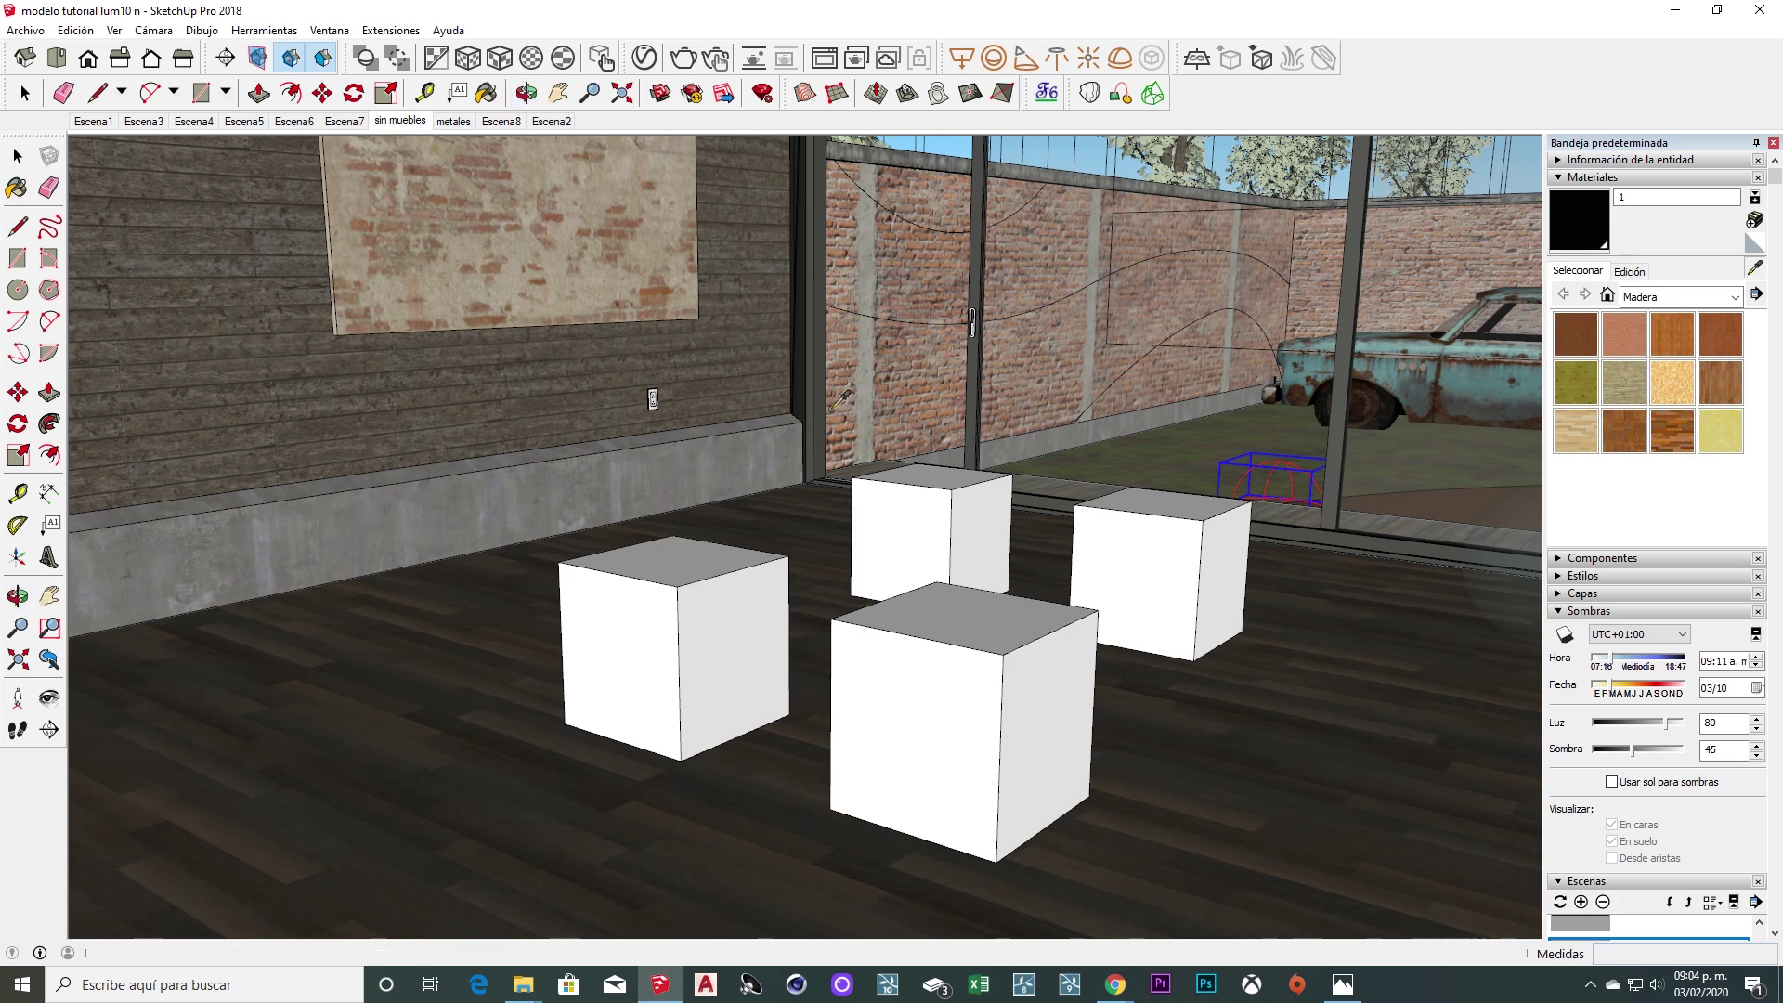
type("brick1")
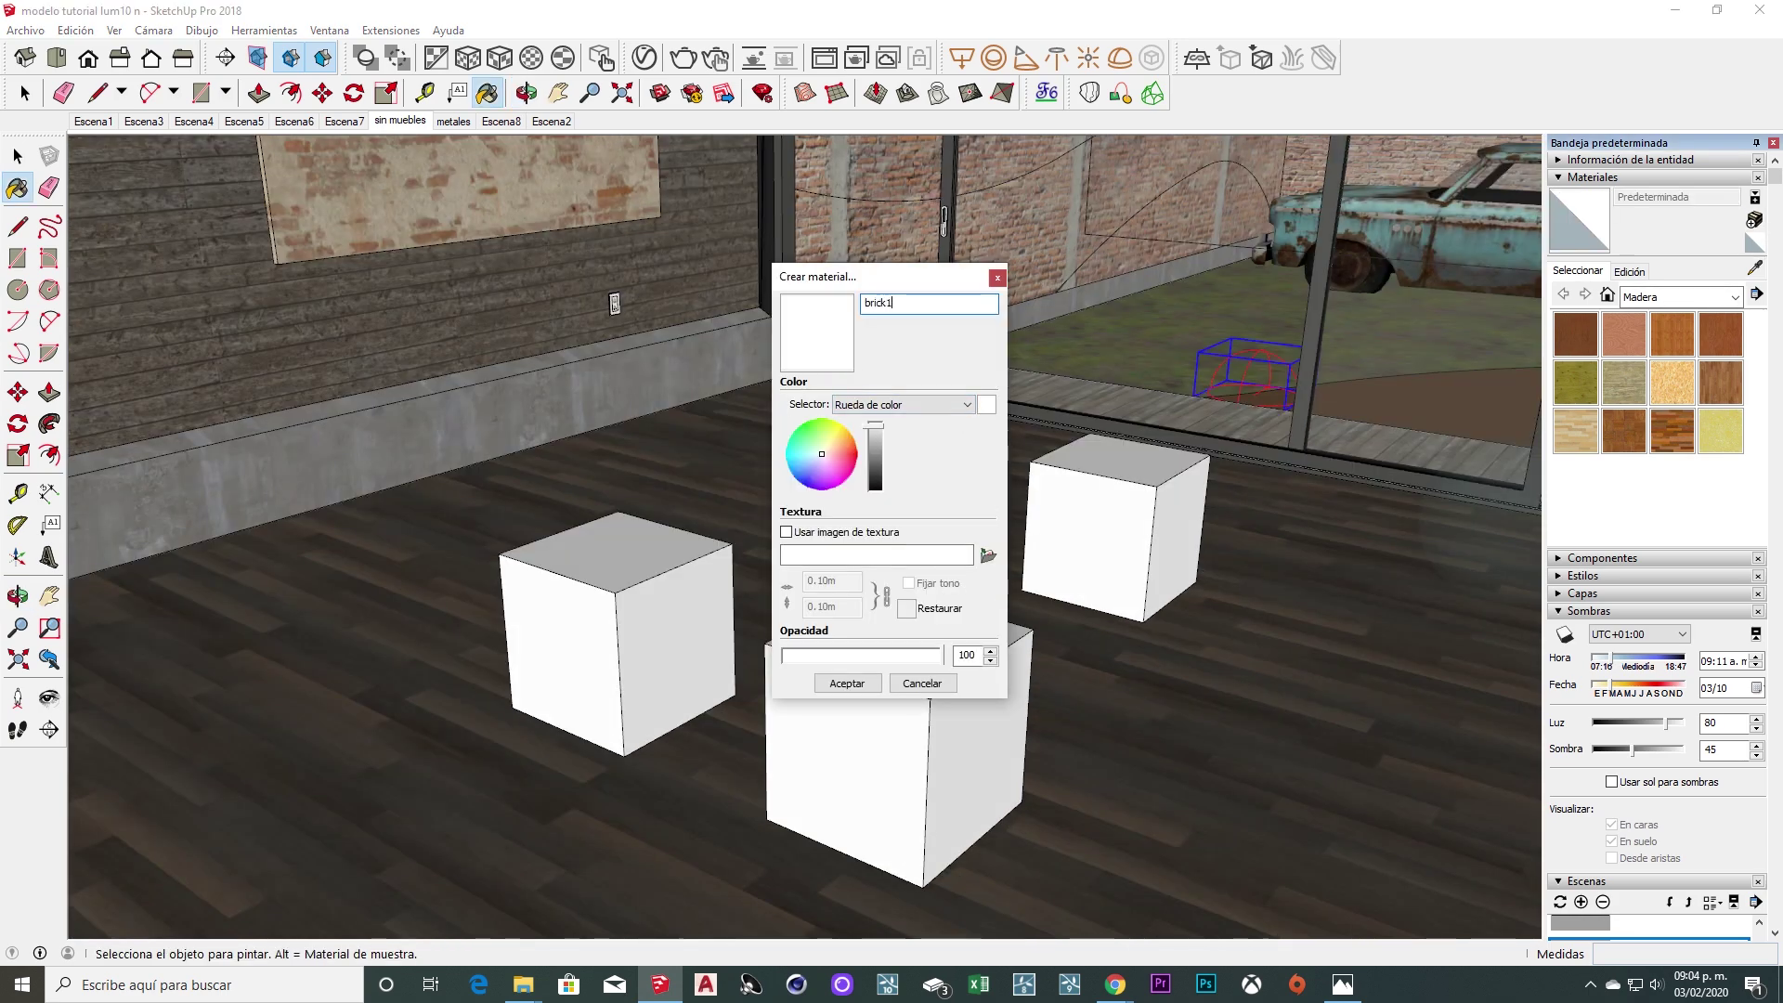
left_click(988, 555)
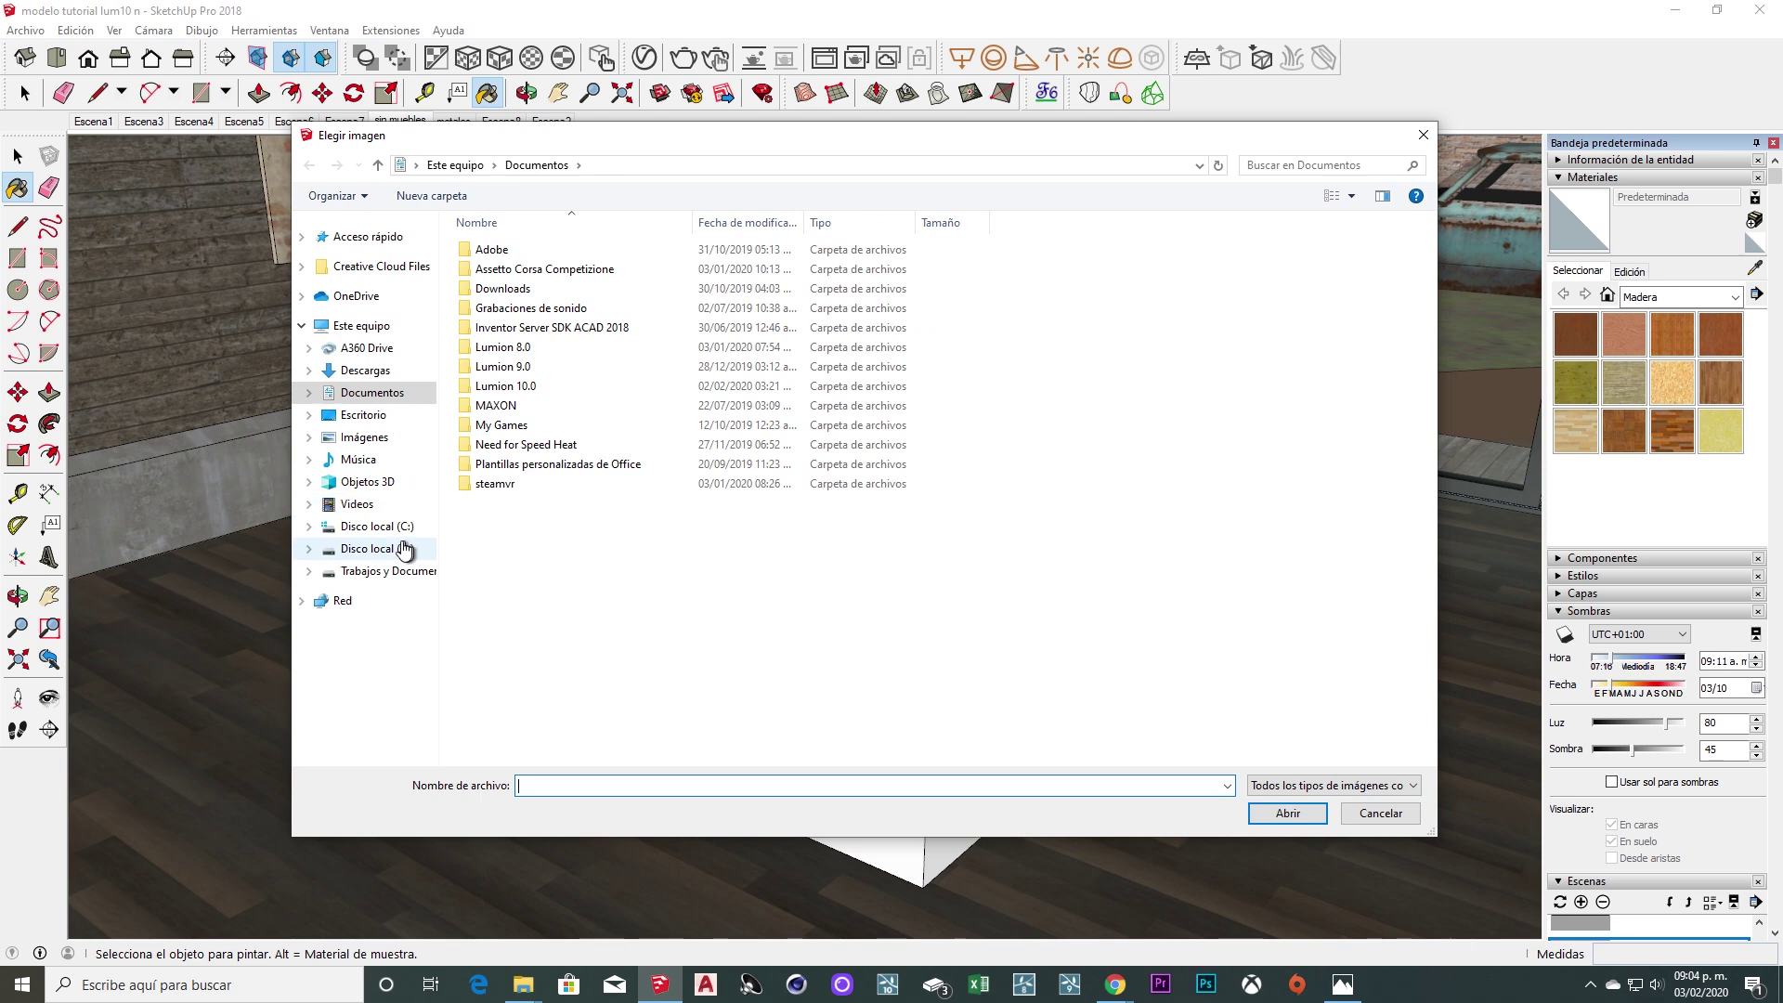
left_click(399, 550)
double_click(915, 308)
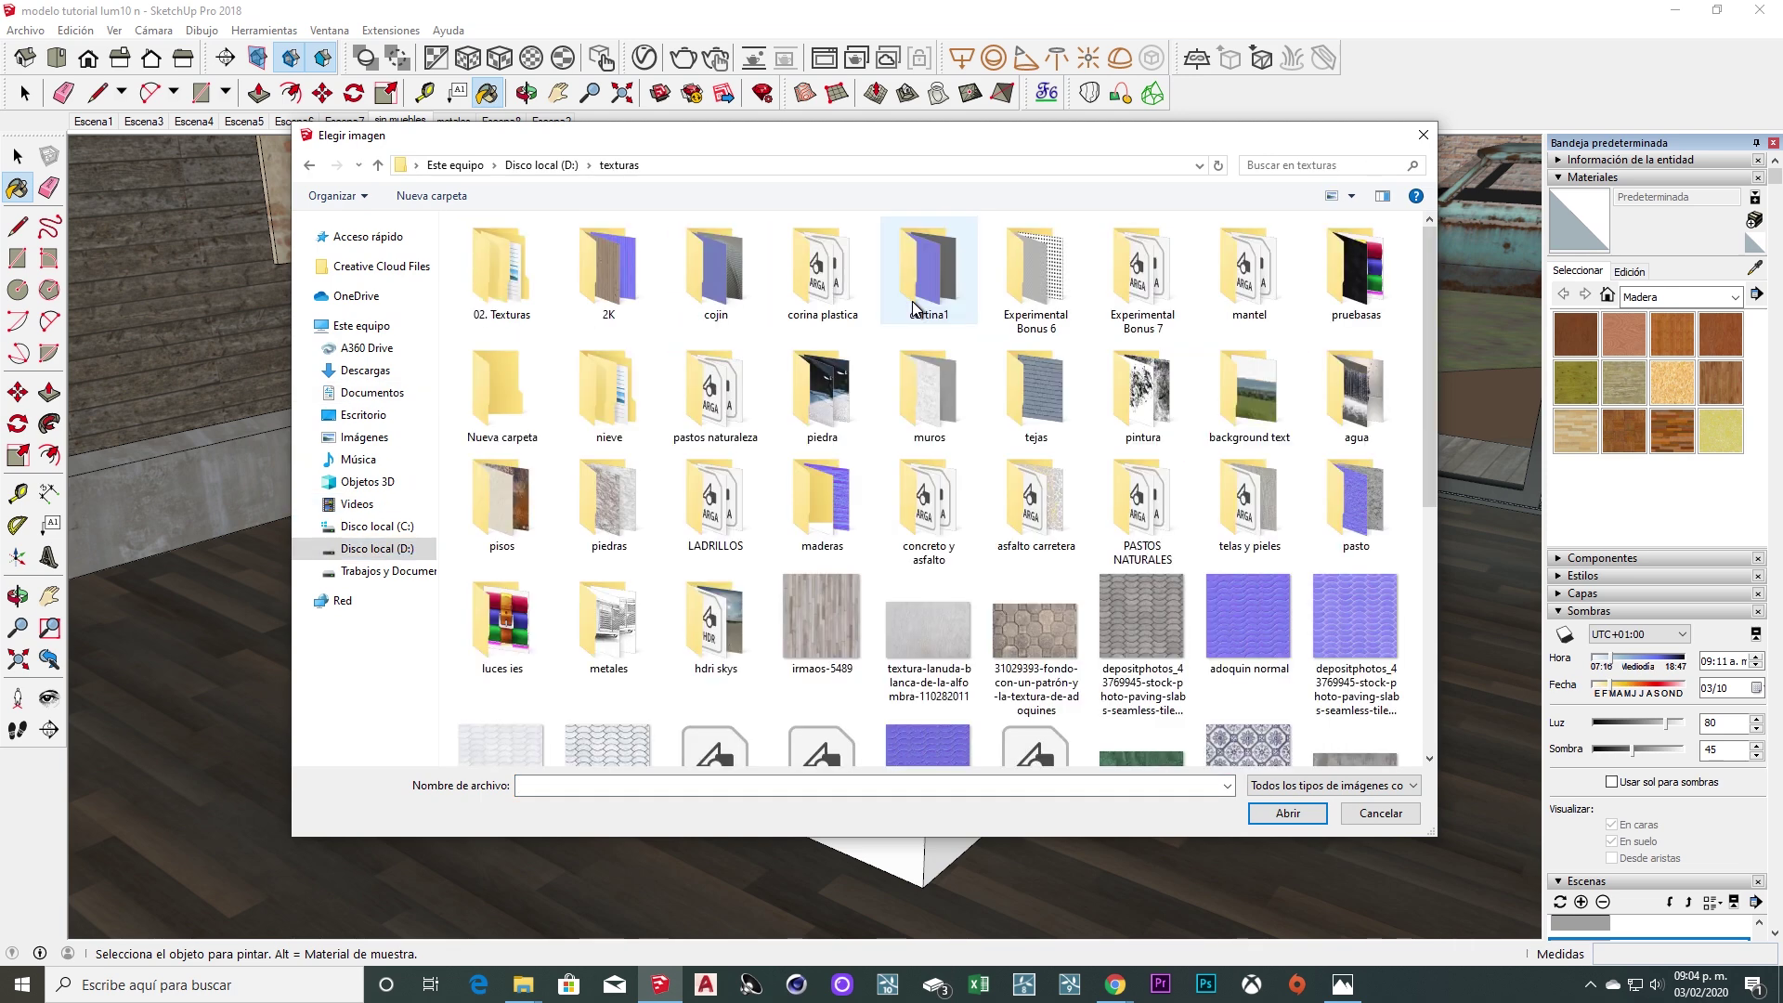
double_click(981, 402)
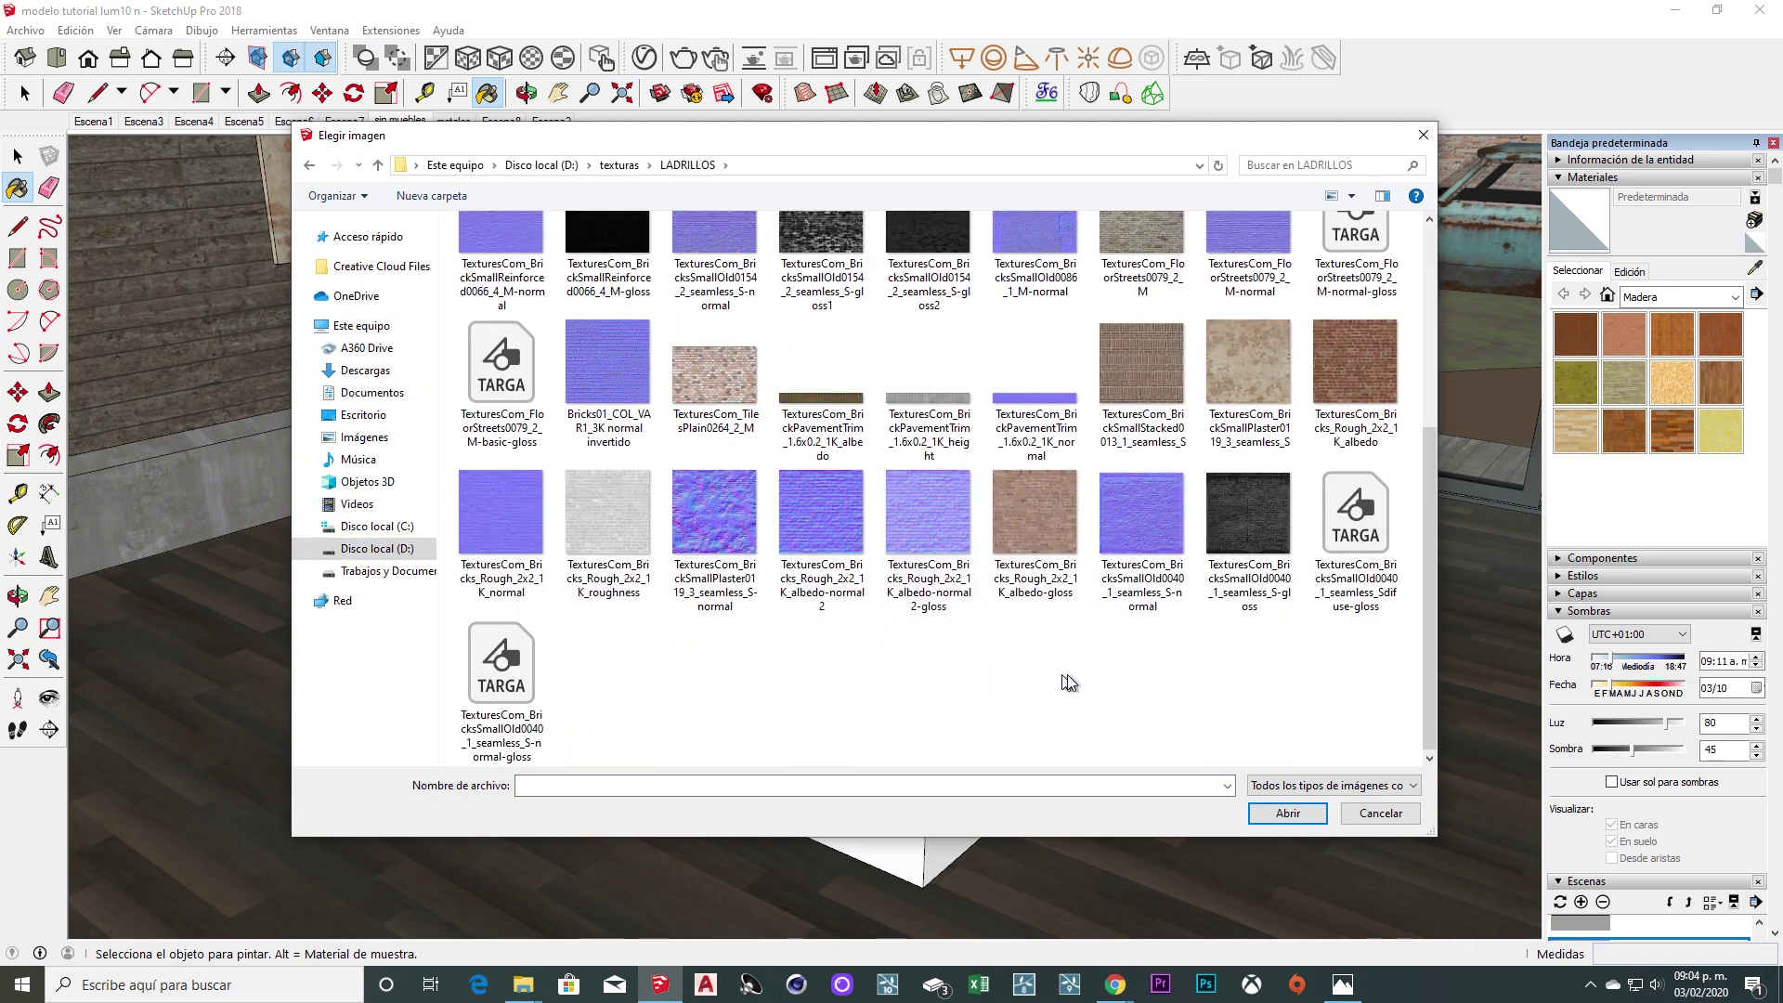
Load Bricks01_COL_VAR1_3K at 1.2 size and paint the front cube with brick1.
scroll(1066, 674, "up", 3)
left_click(1138, 330)
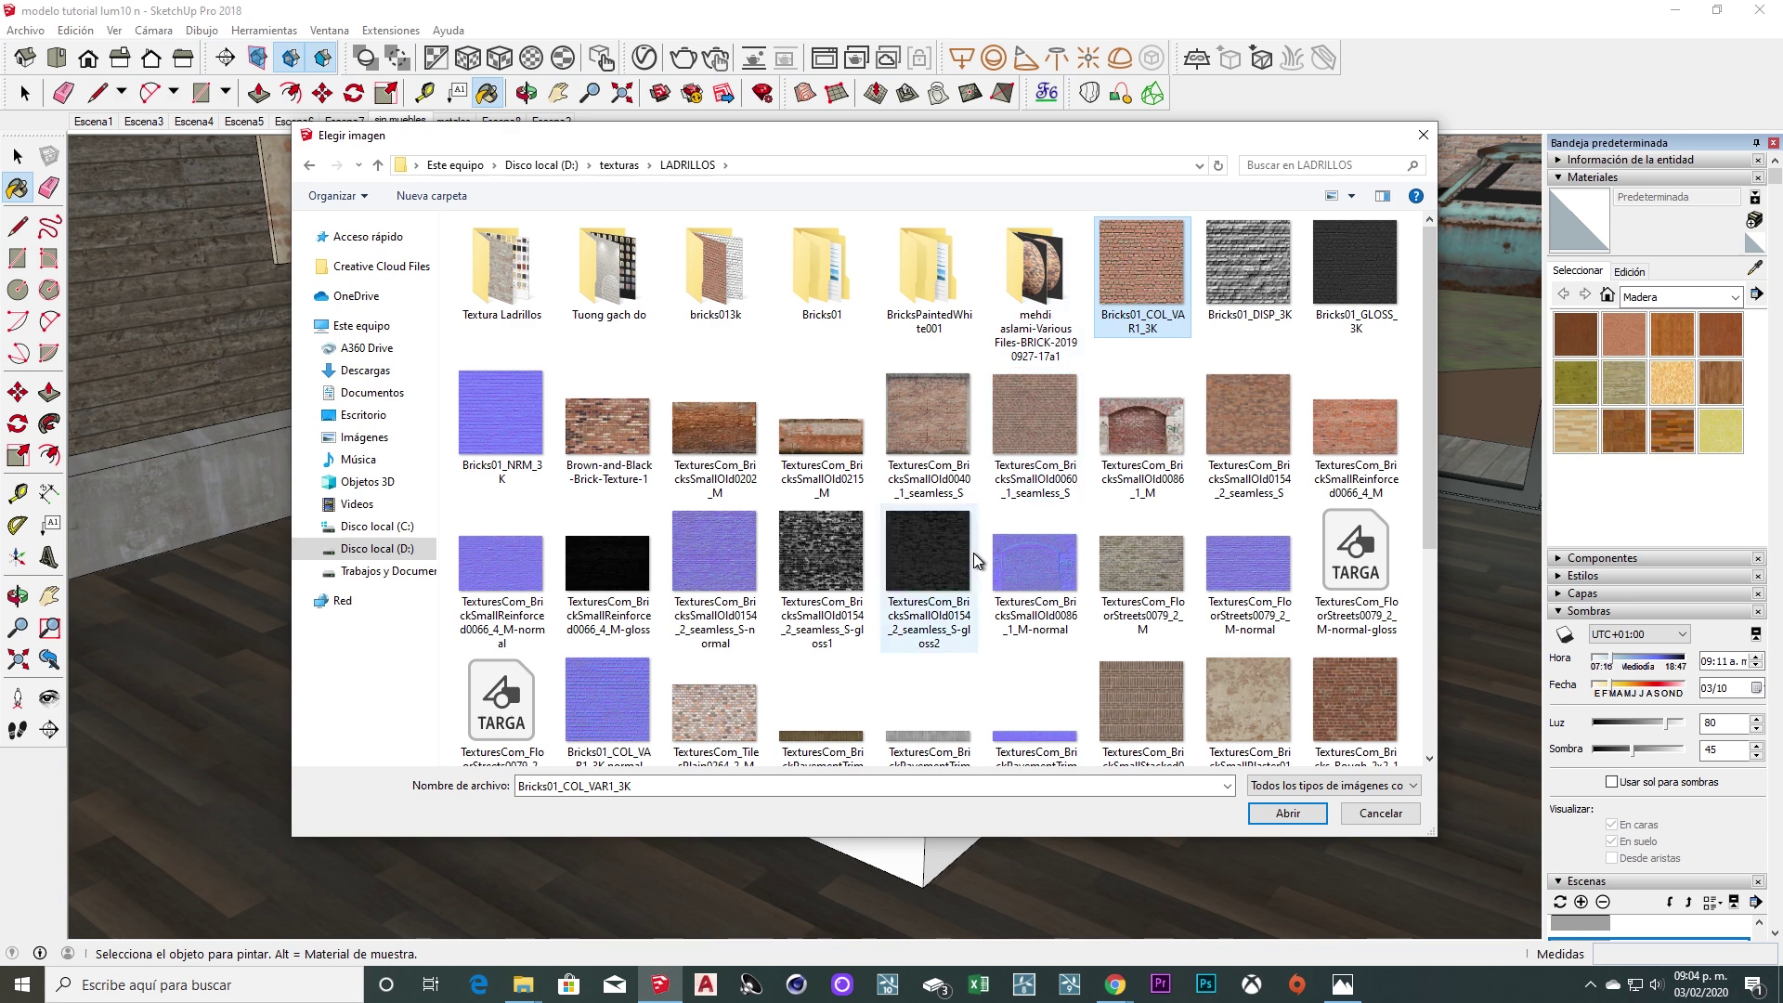
left_click(1299, 822)
type("1.2")
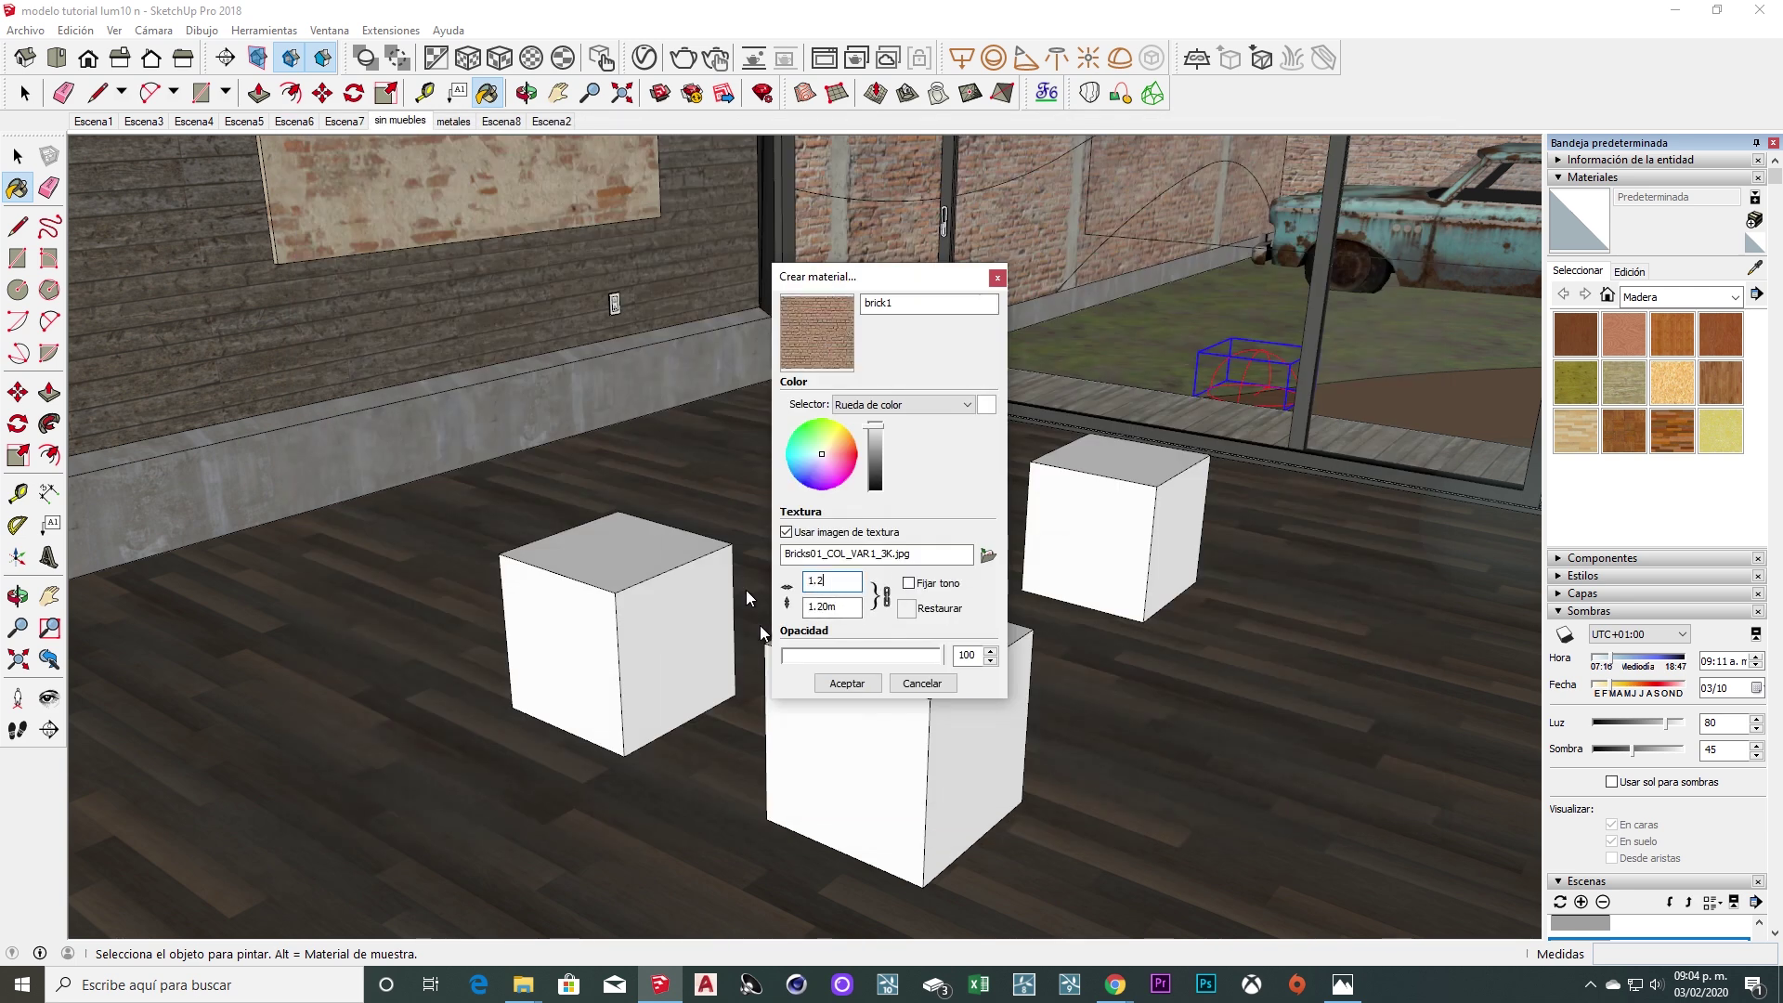
left_click(839, 683)
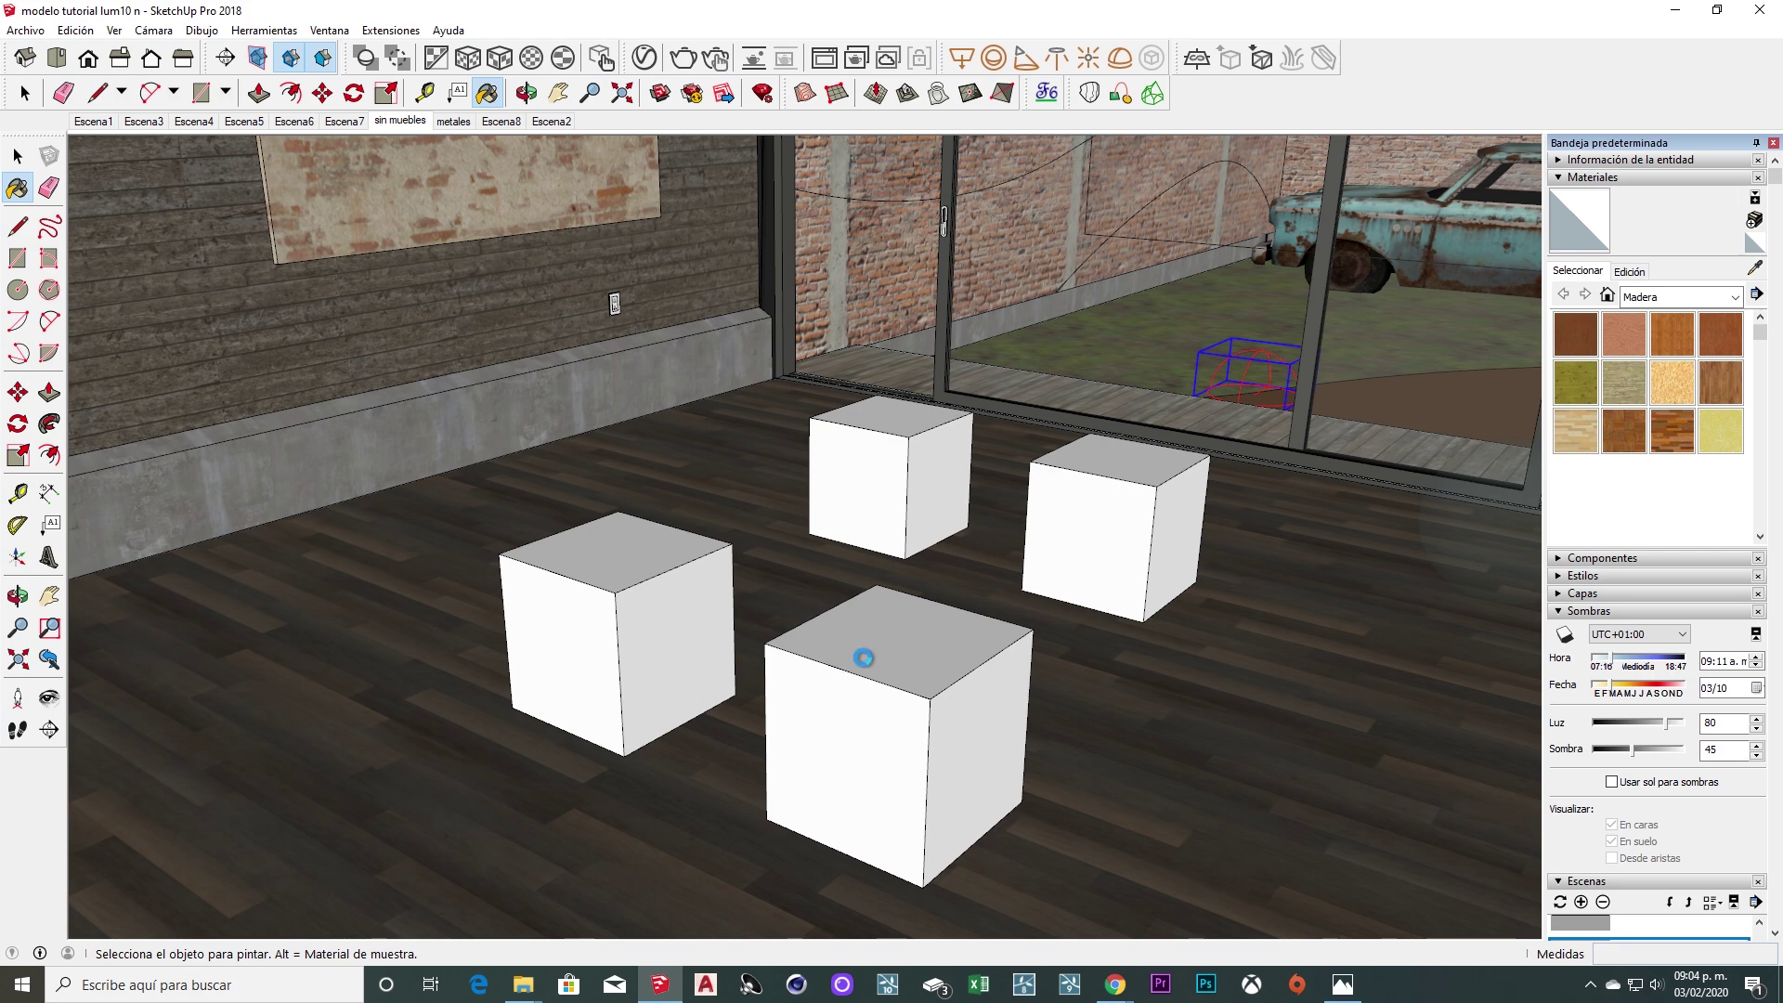
mouse_move(867, 656)
middle_mouse_down()
mouse_move(847, 605)
mouse_move(740, 605)
mouse_move(938, 566)
mouse_move(956, 594)
mouse_move(1007, 572)
middle_mouse_up()
left_click(864, 577)
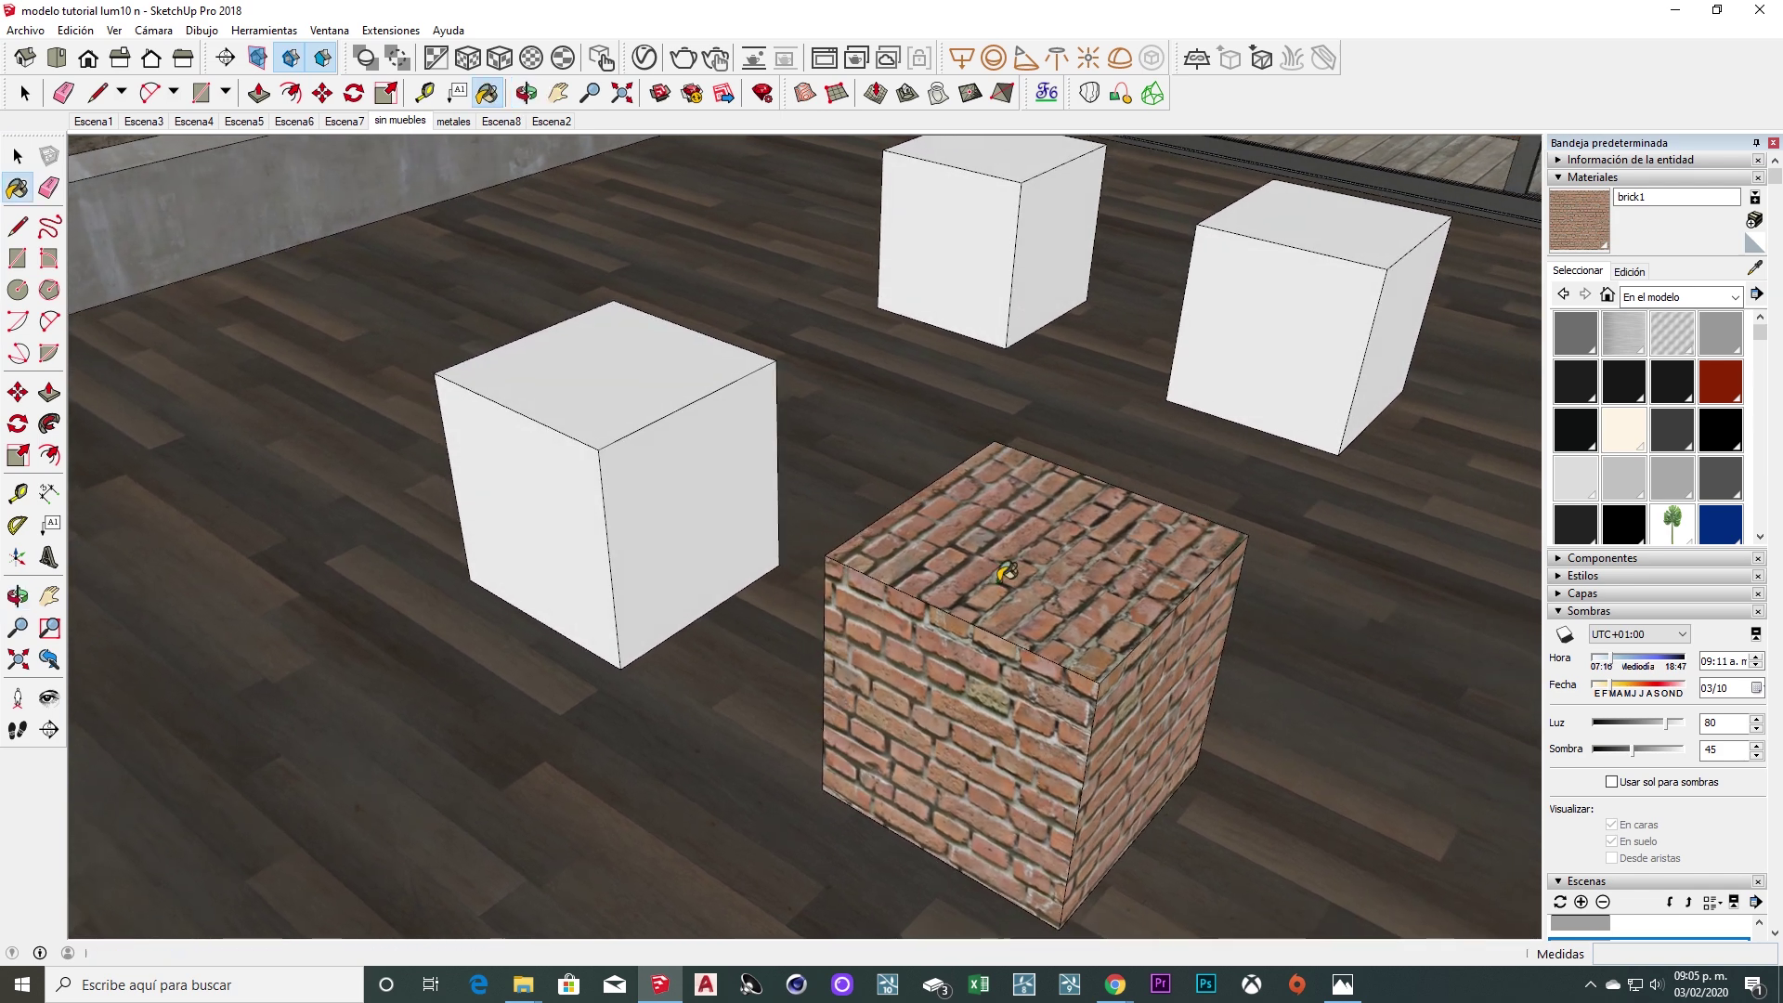
Create the wood123 material from WoodFlooring044_COL_3K in the texturas\maderas folder.
left_click(1754, 223)
double_click(950, 302)
type("ladrillo")
left_click(988, 554)
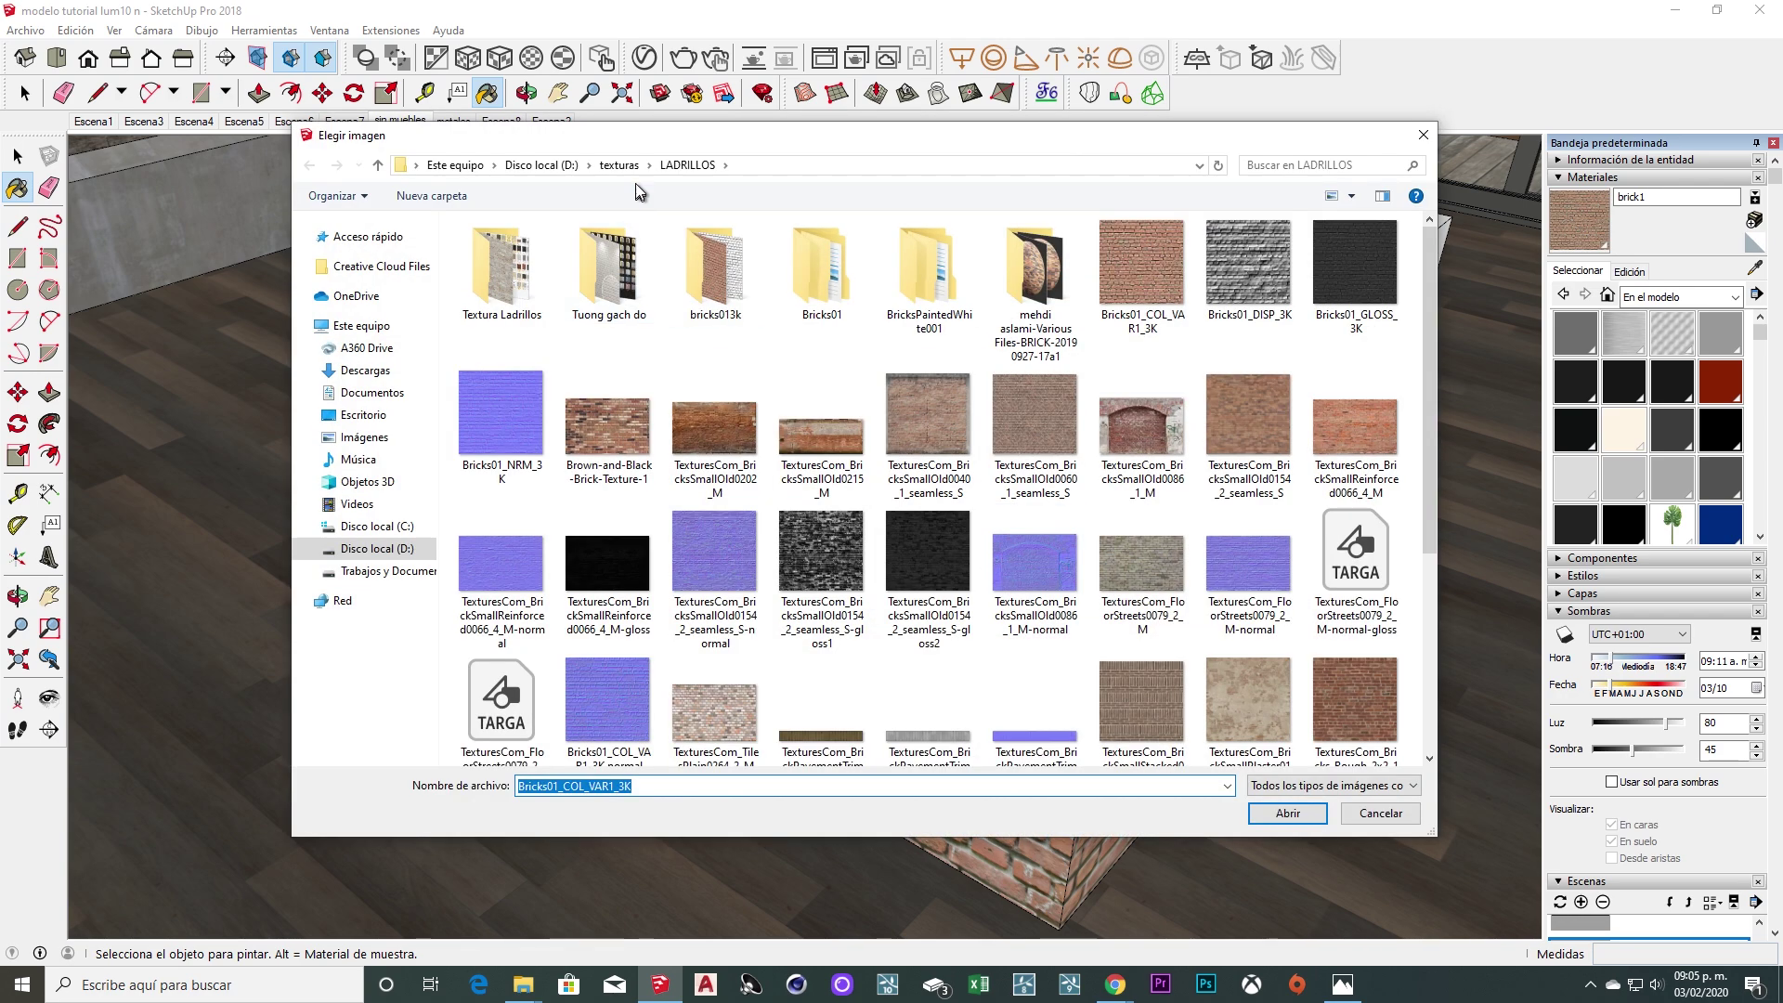
double_click(822, 682)
left_click(309, 164)
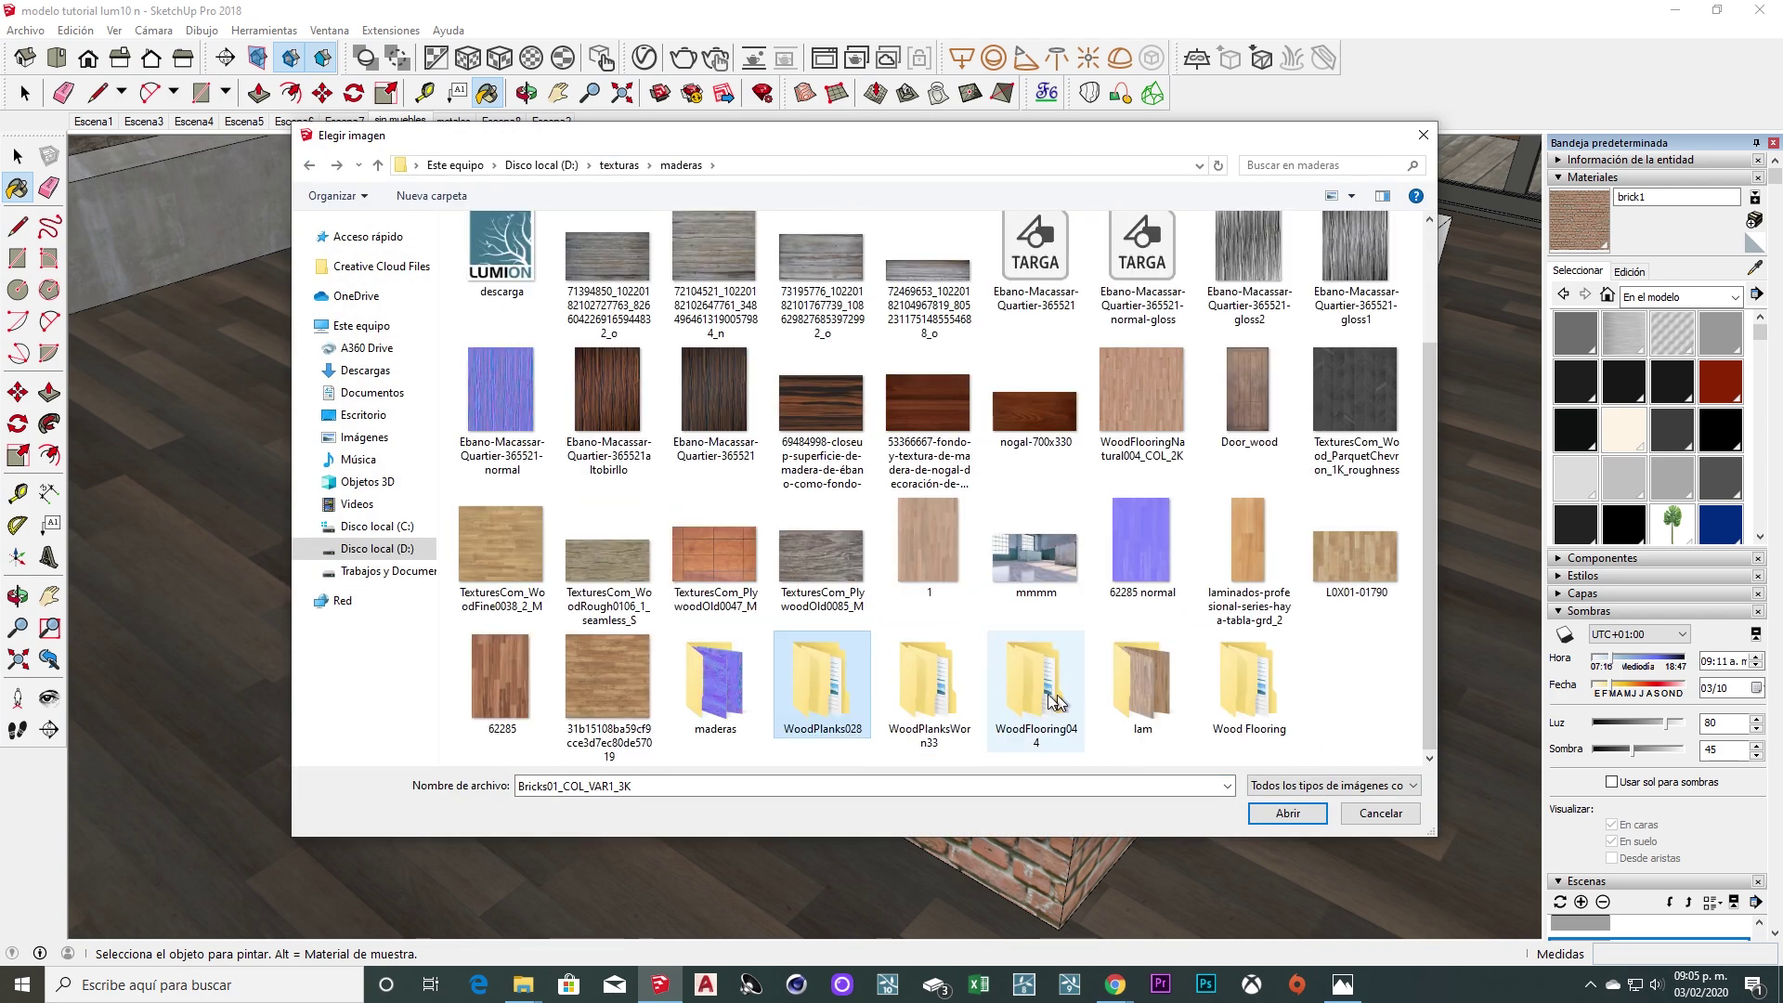
double_click(1033, 682)
double_click(554, 243)
left_click(535, 303)
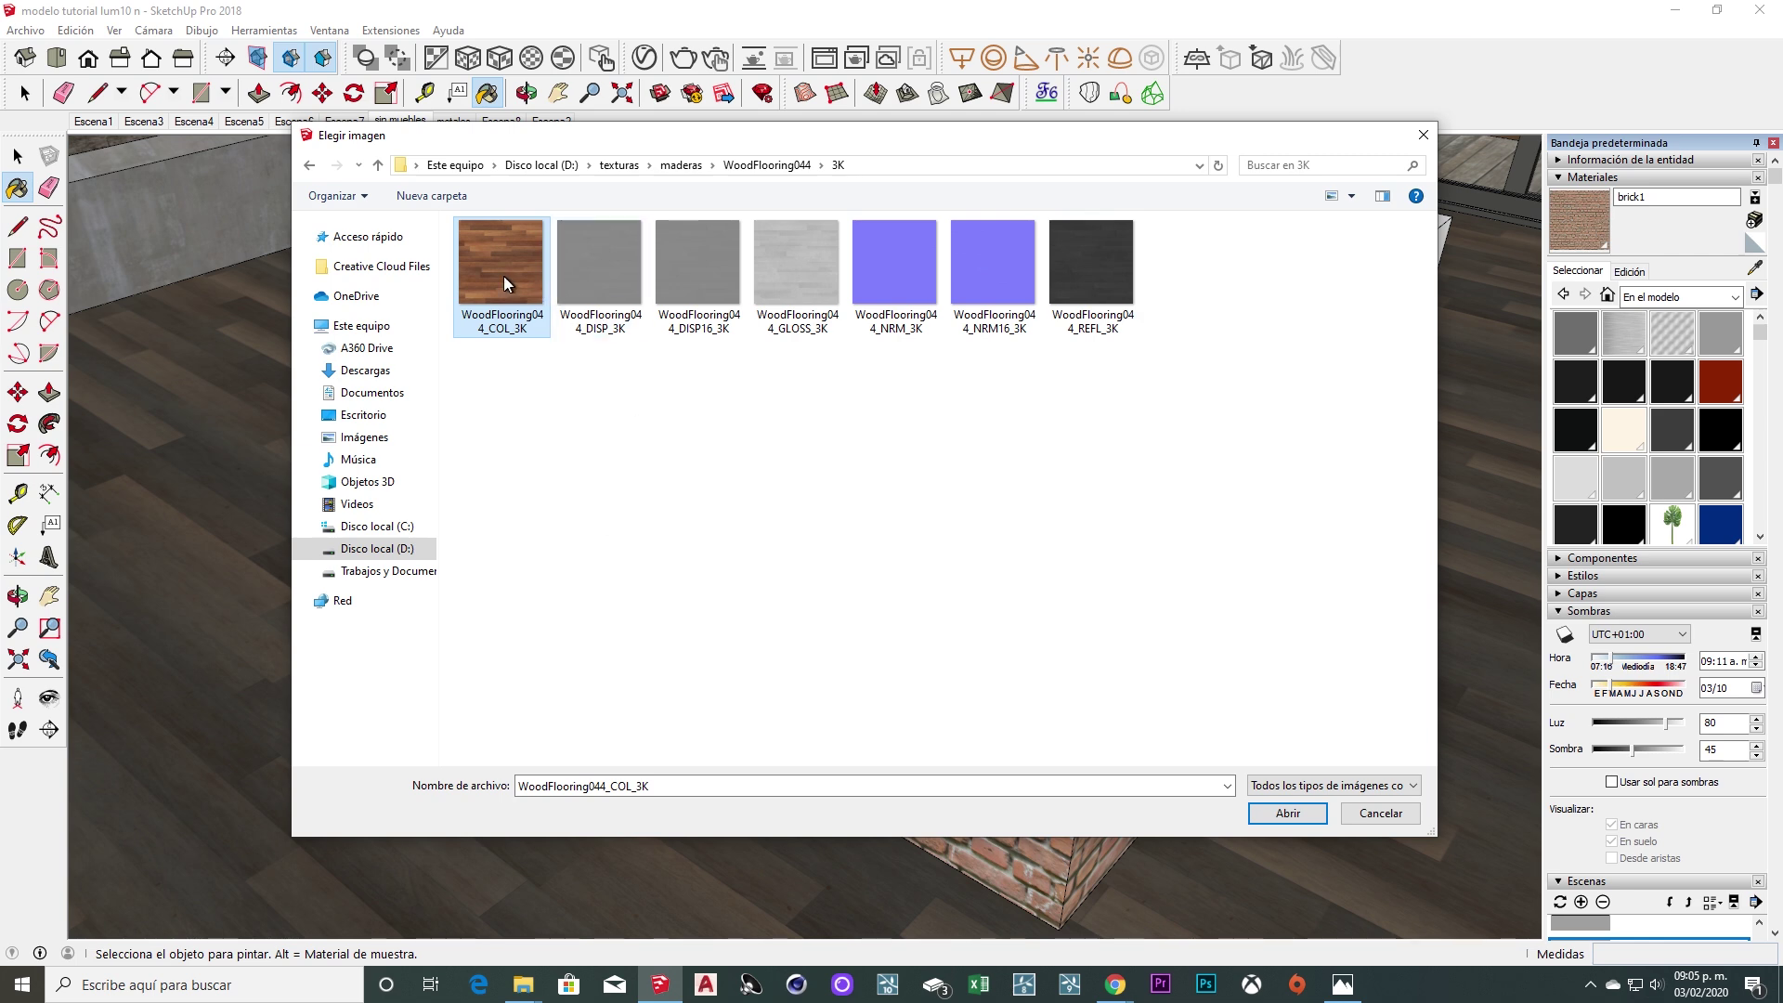
left_click(1314, 812)
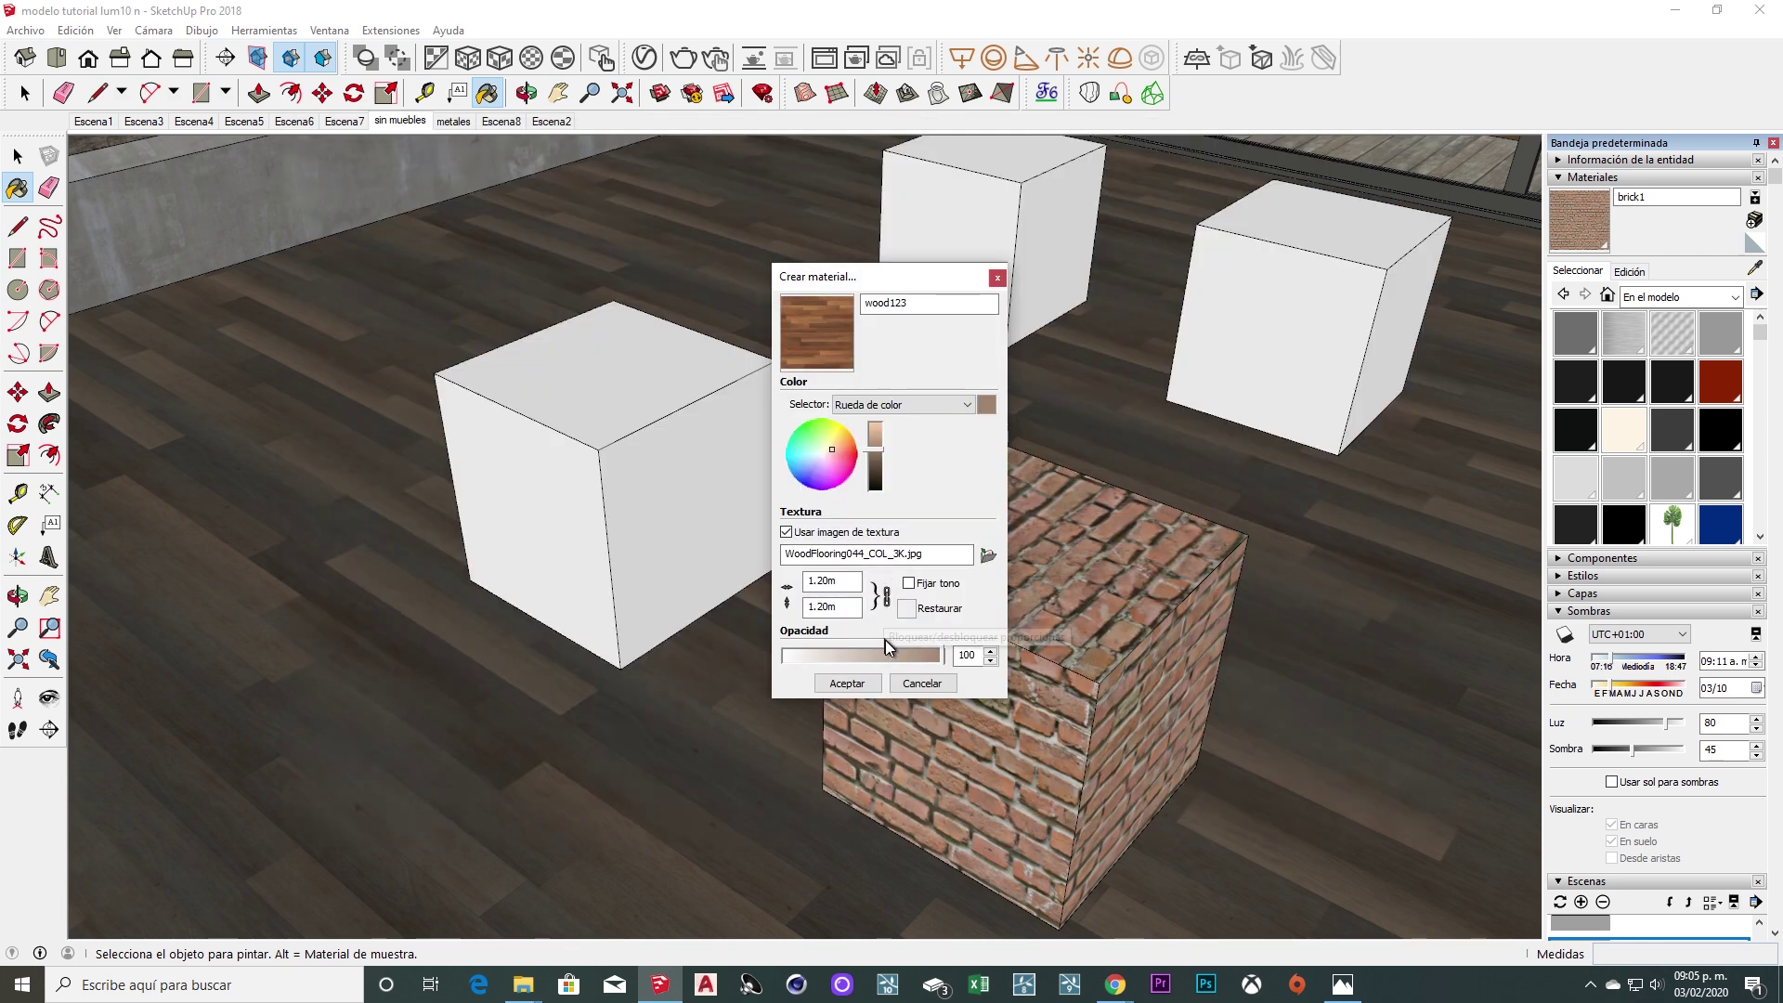
left_click(856, 685)
Paint the back-right cube with wood123 and select the cubes.
mouse_move(1066, 458)
middle_mouse_down()
mouse_move(983, 517)
mouse_move(756, 537)
middle_mouse_up()
left_click(1217, 364)
mouse_move(1126, 498)
middle_mouse_down()
mouse_move(931, 422)
mouse_move(1022, 427)
mouse_move(1068, 378)
mouse_move(1016, 422)
mouse_move(1003, 387)
mouse_move(1007, 492)
mouse_move(1011, 414)
mouse_move(983, 521)
mouse_move(925, 302)
middle_mouse_up()
key("space")
left_click(782, 643, "shift")
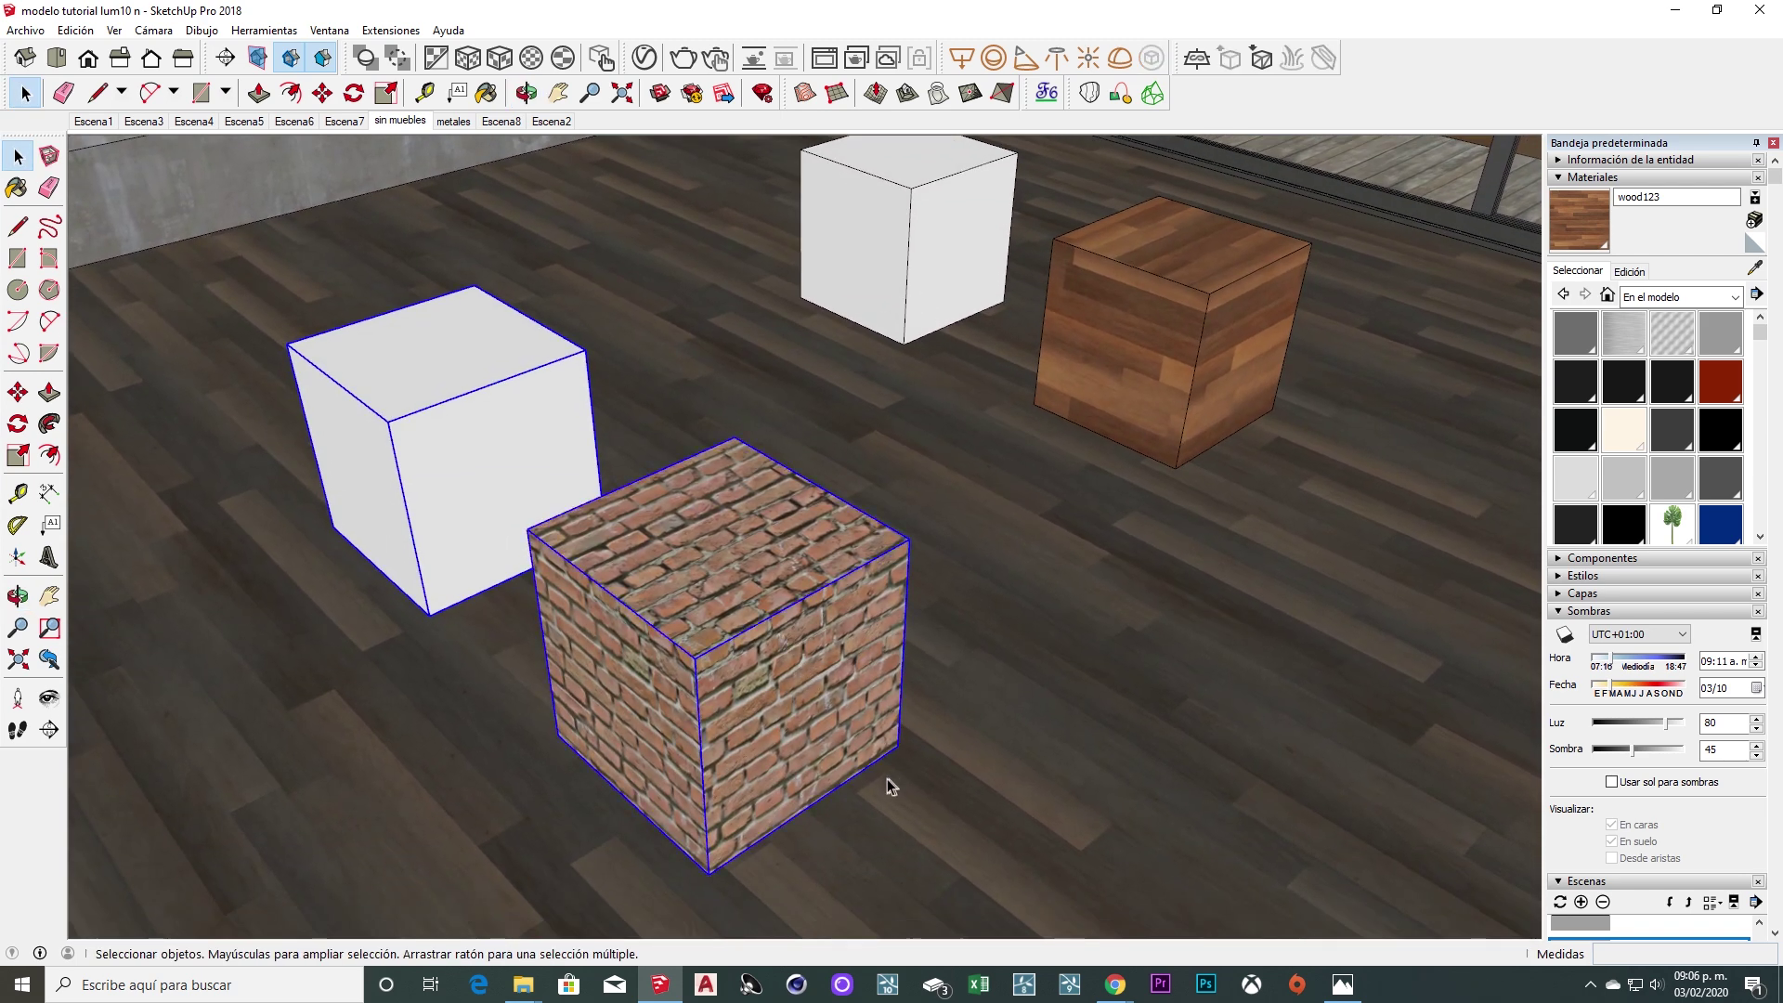
left_click(1114, 352)
left_click(883, 270, "shift")
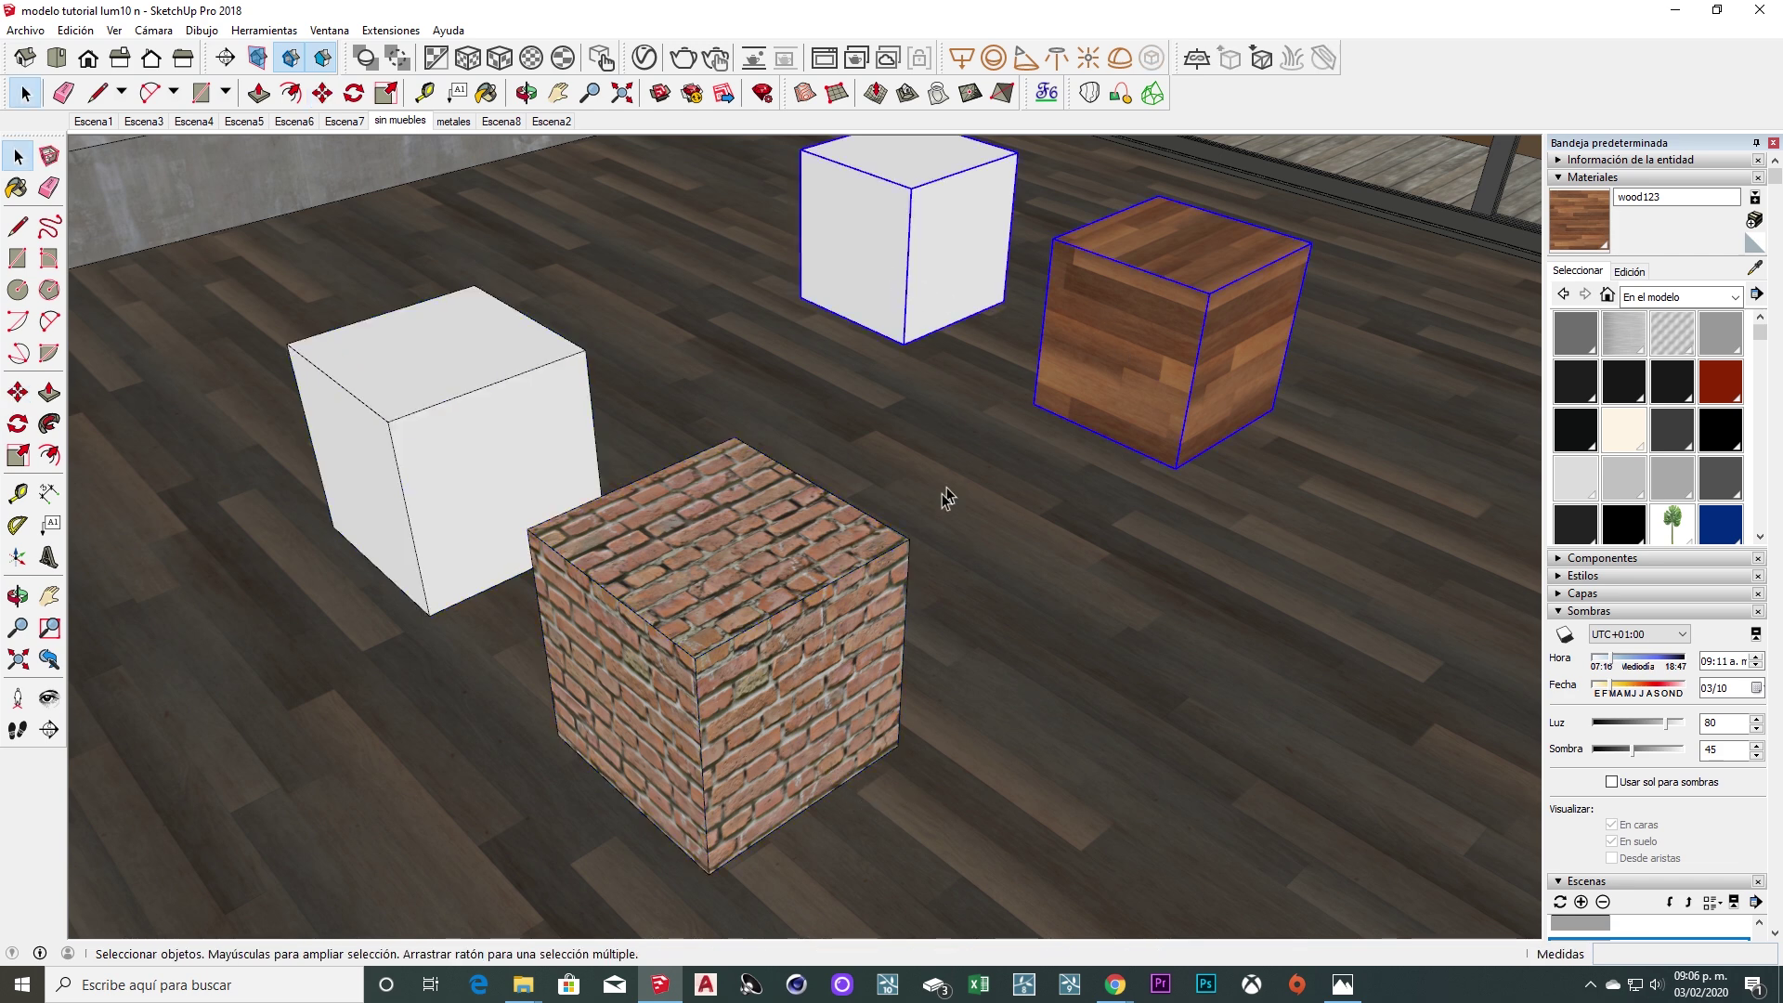
Frame all four cubes and save the view as scene 'bump displ'.
key("ctrl+shift+i")
mouse_move(1046, 529)
middle_mouse_down()
mouse_move(1014, 611)
mouse_move(915, 640)
middle_mouse_up()
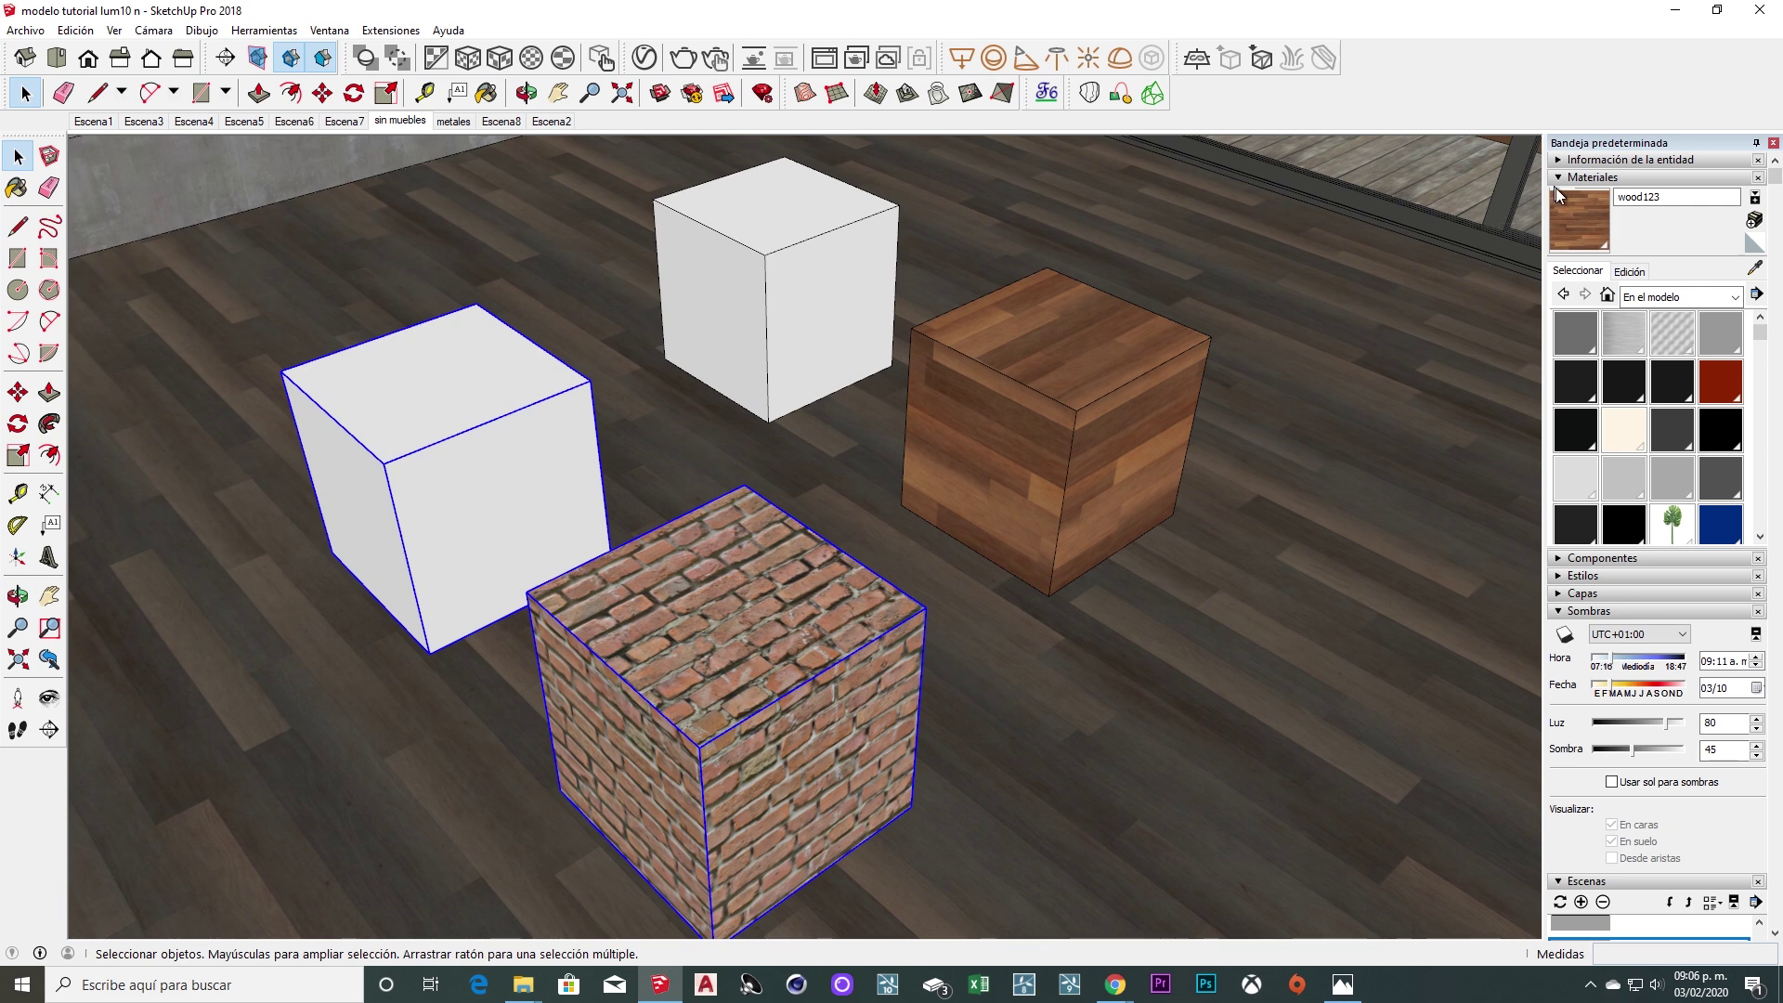
left_click(1575, 178)
left_click(1581, 287)
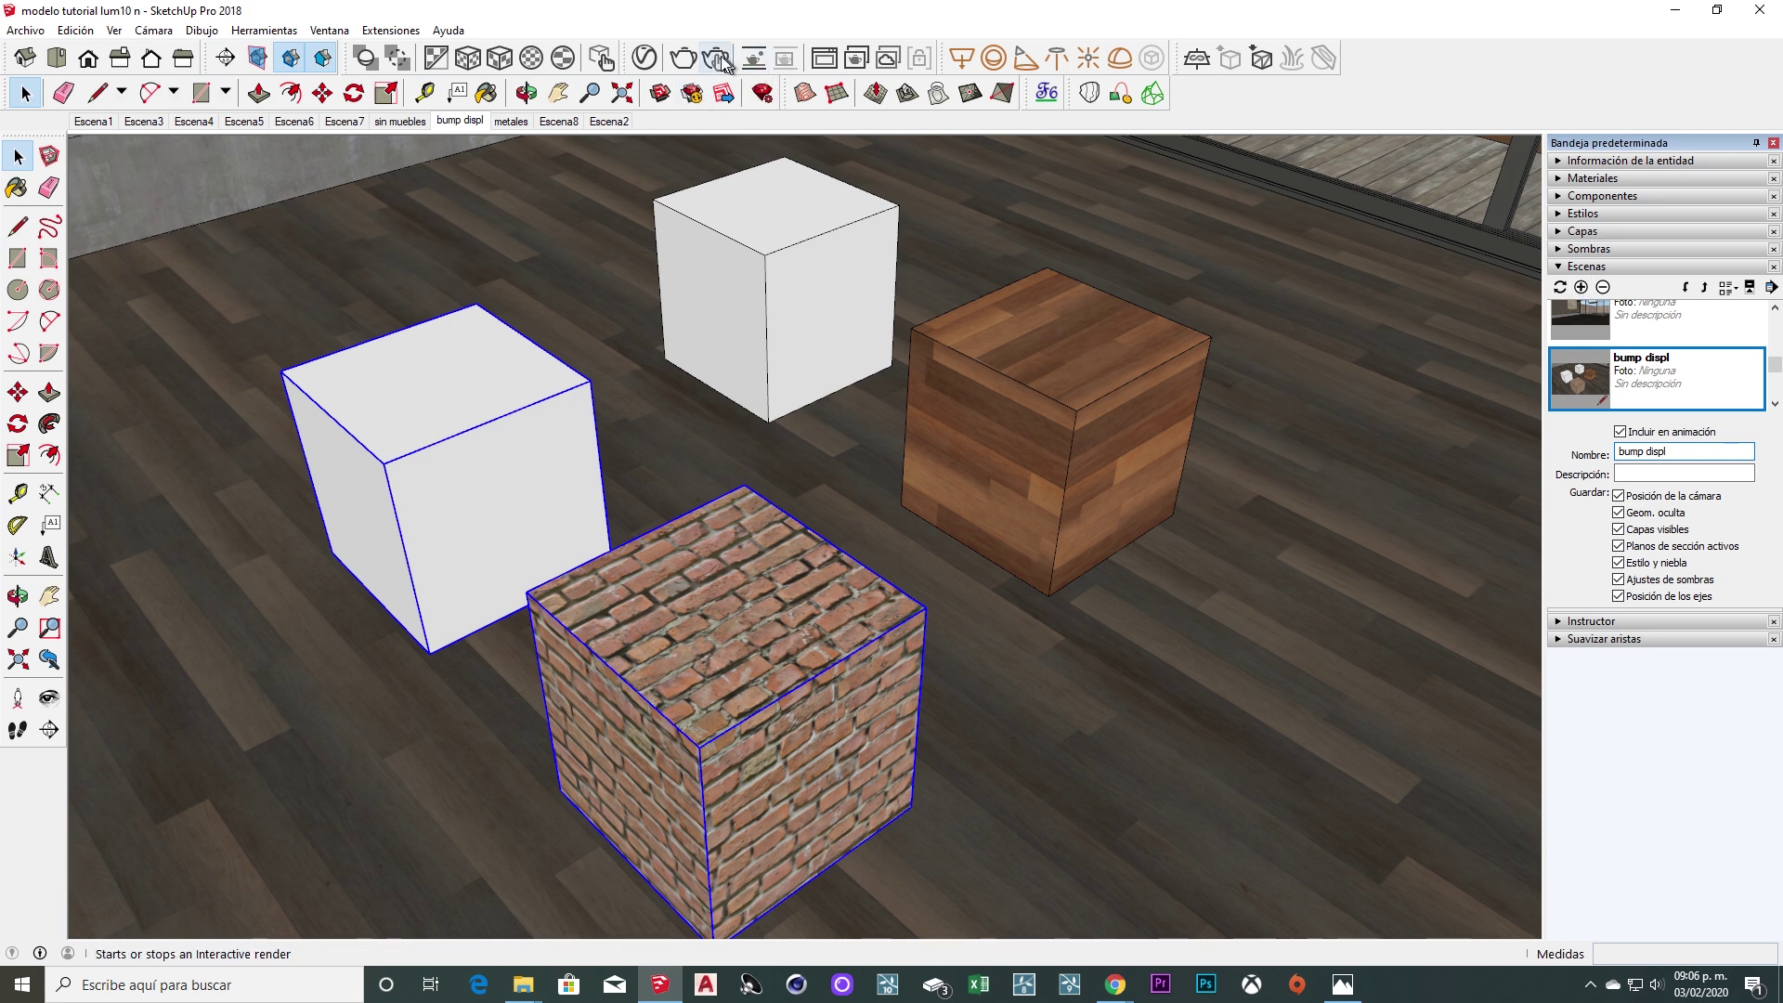
left_click(645, 58)
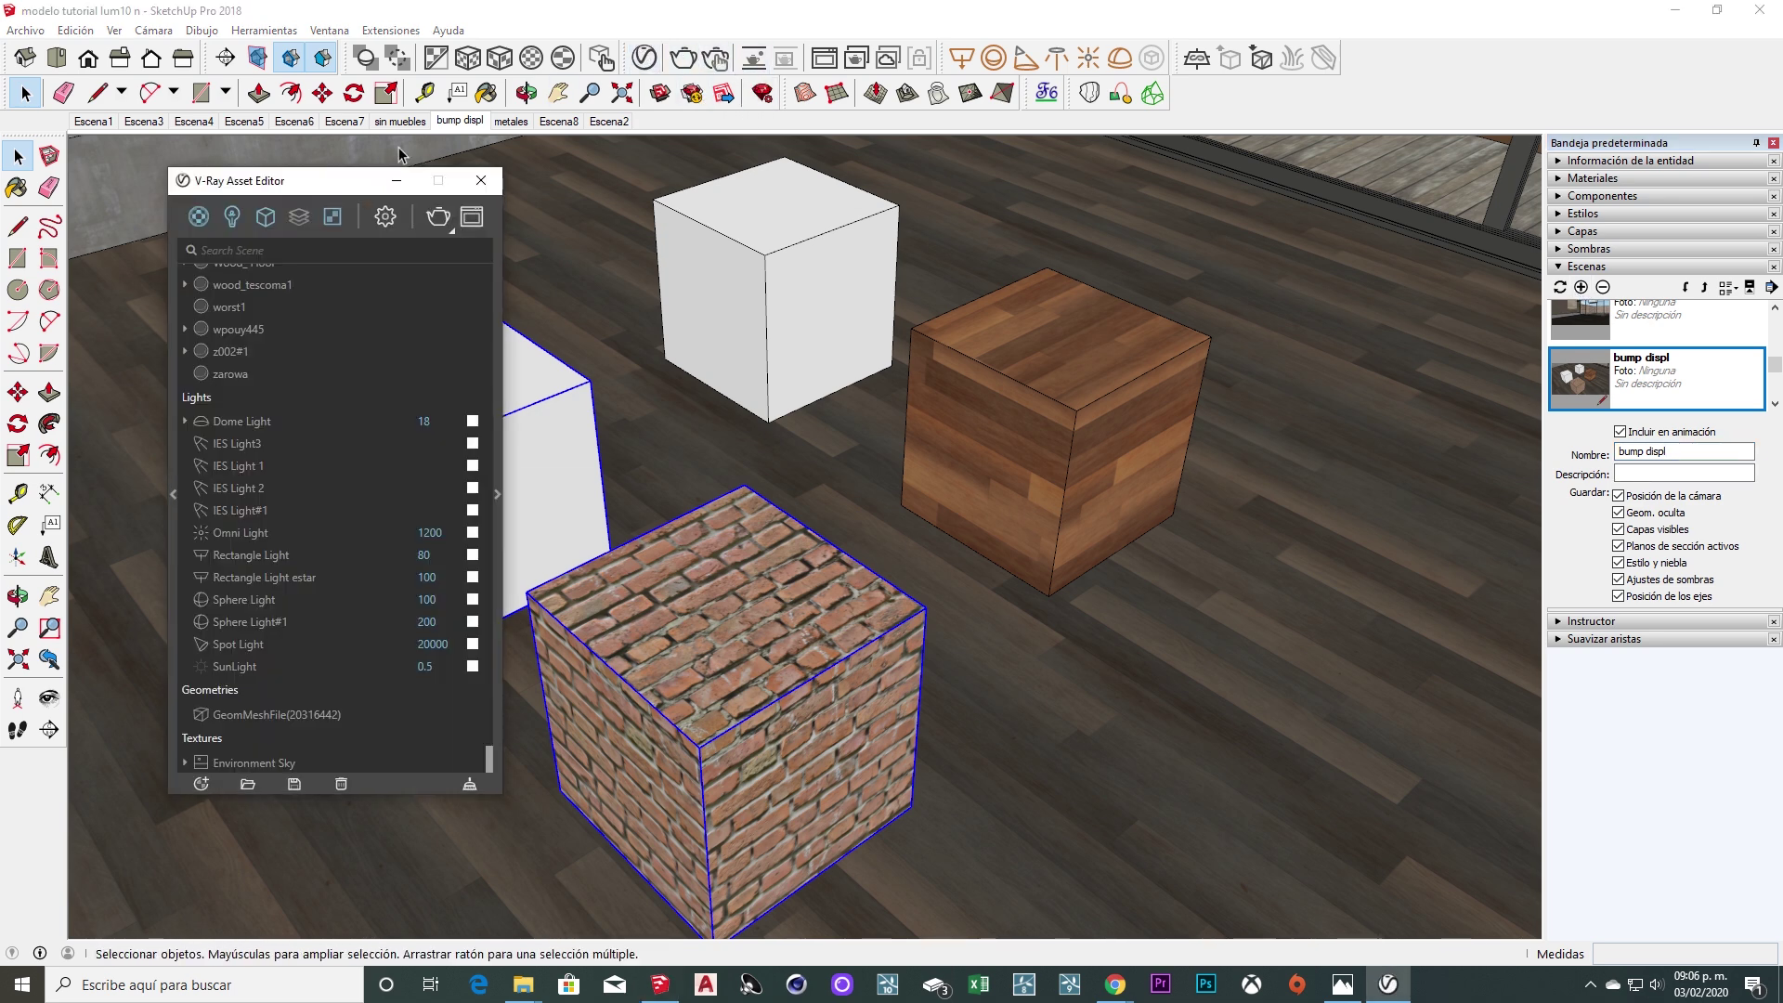
Set the V-Ray output image width to 1280 (1280 × 720) and render the four cubes.
left_click(387, 217)
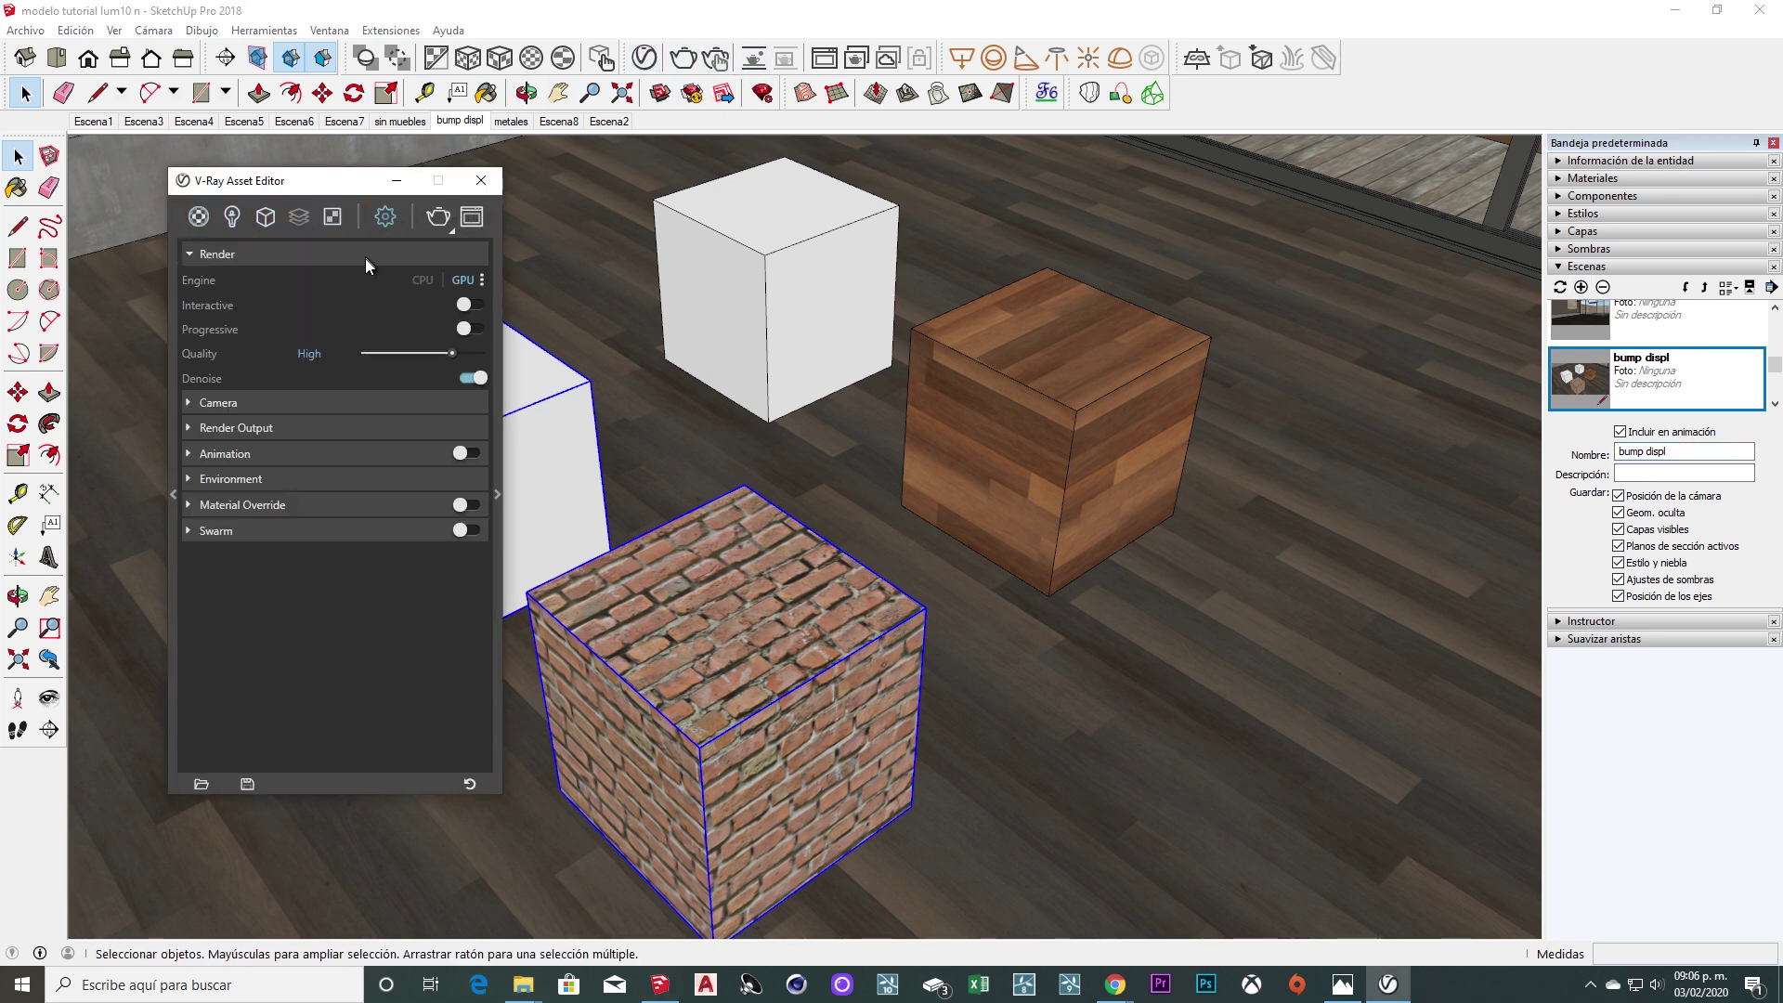
left_click(483, 288)
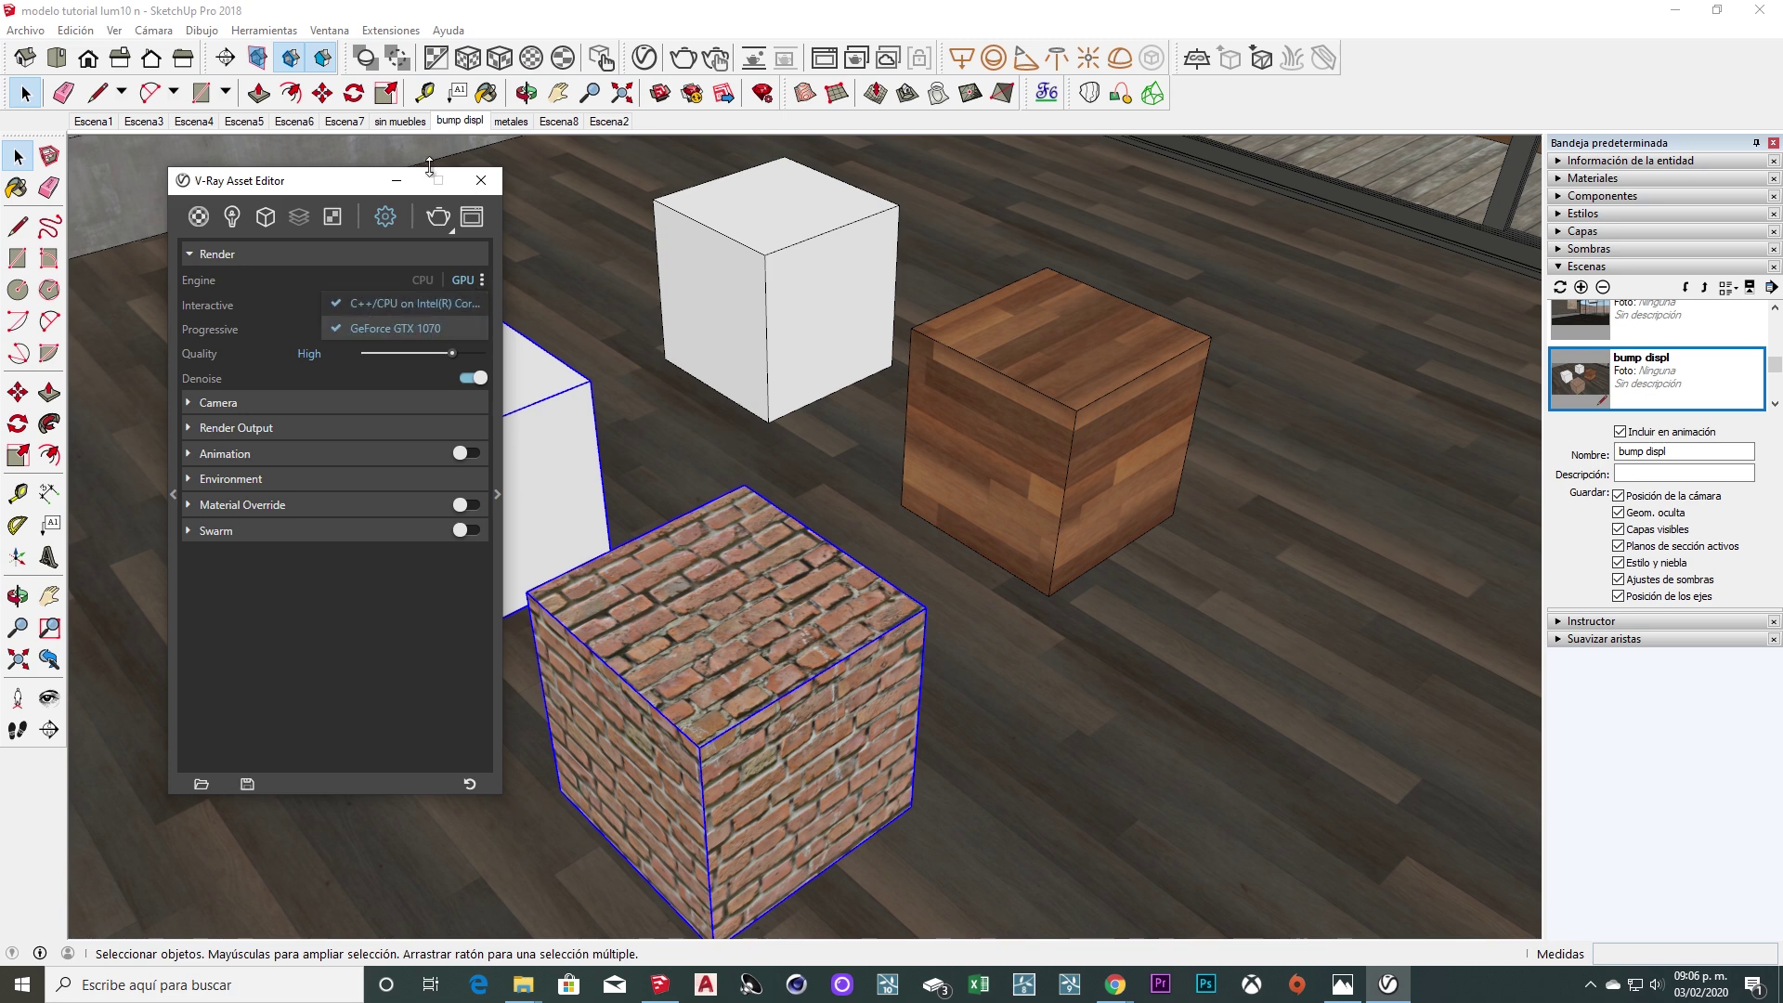
left_click(483, 279)
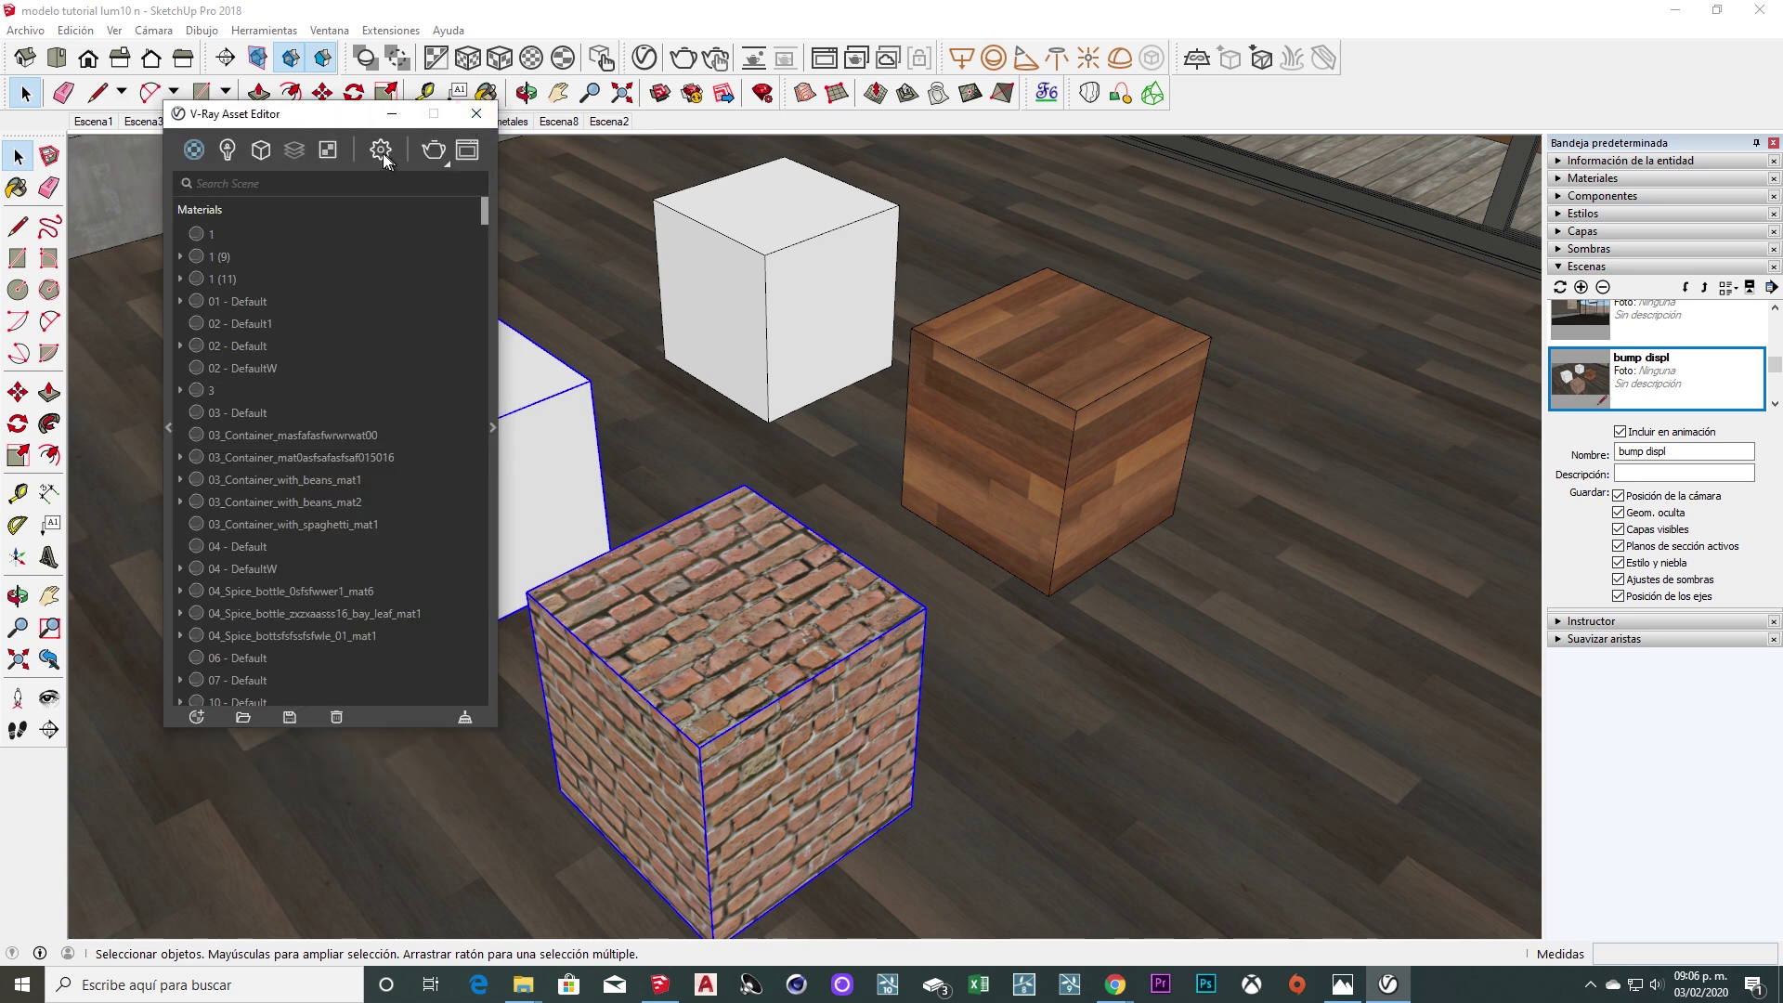
left_click(381, 151)
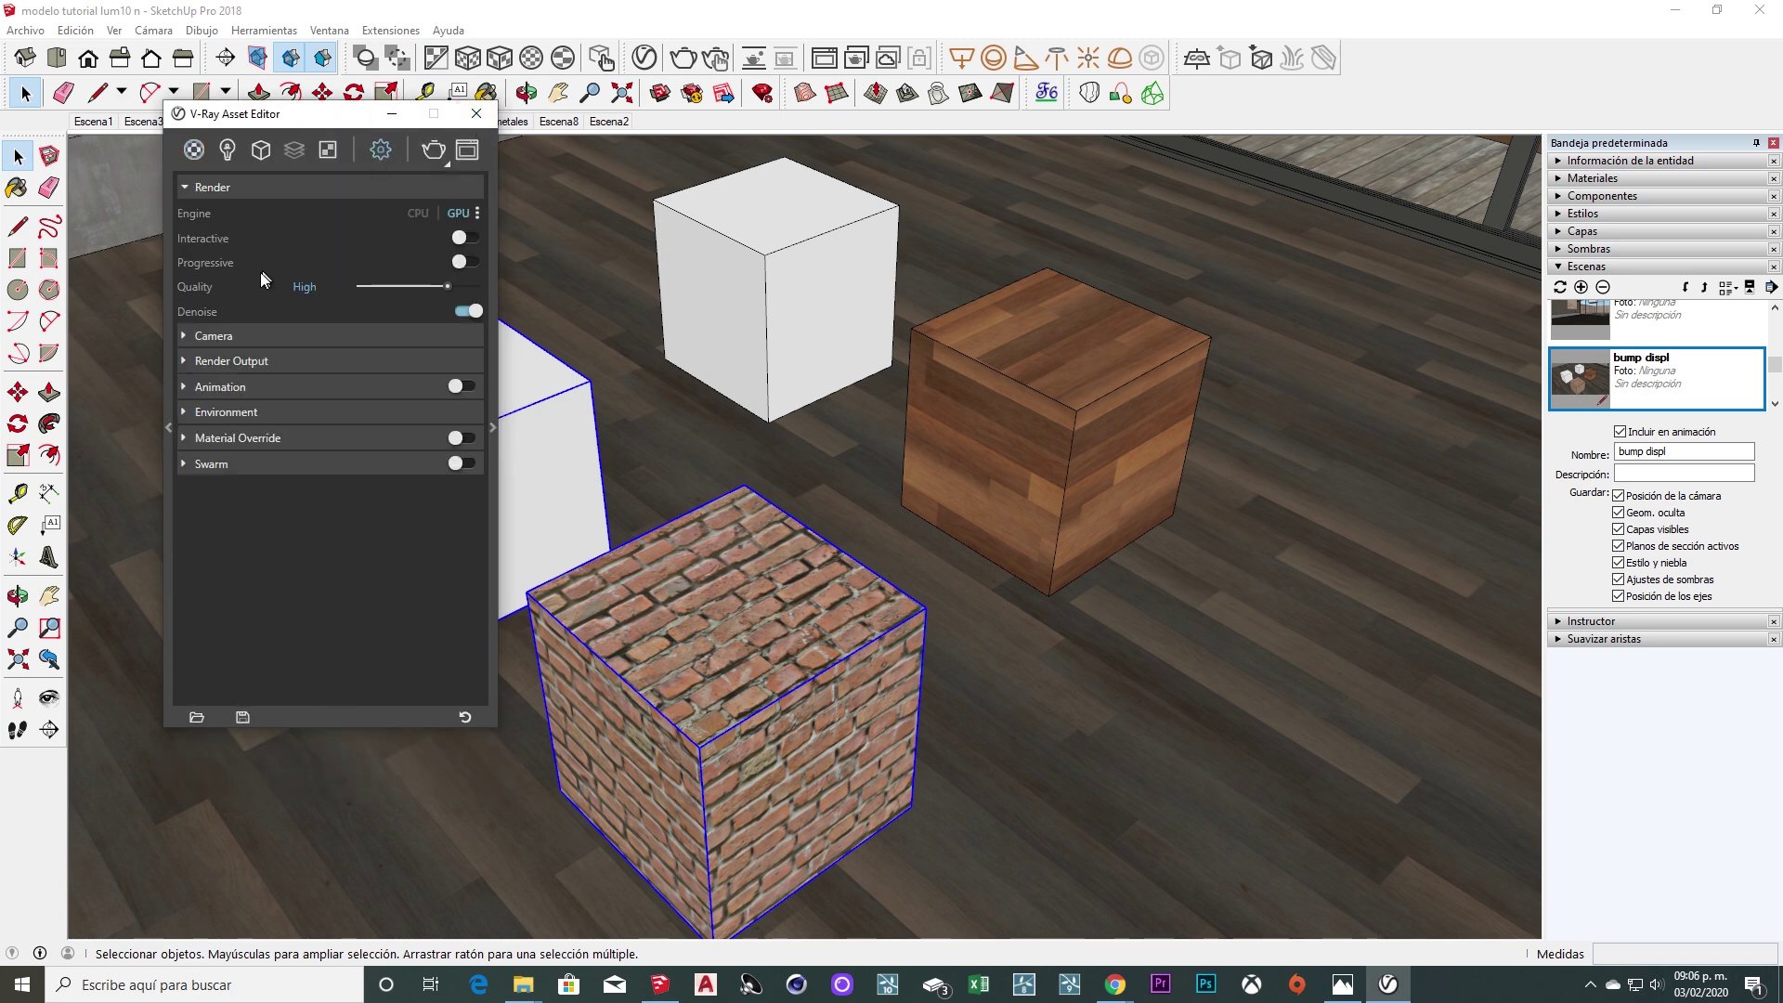
left_click(187, 357)
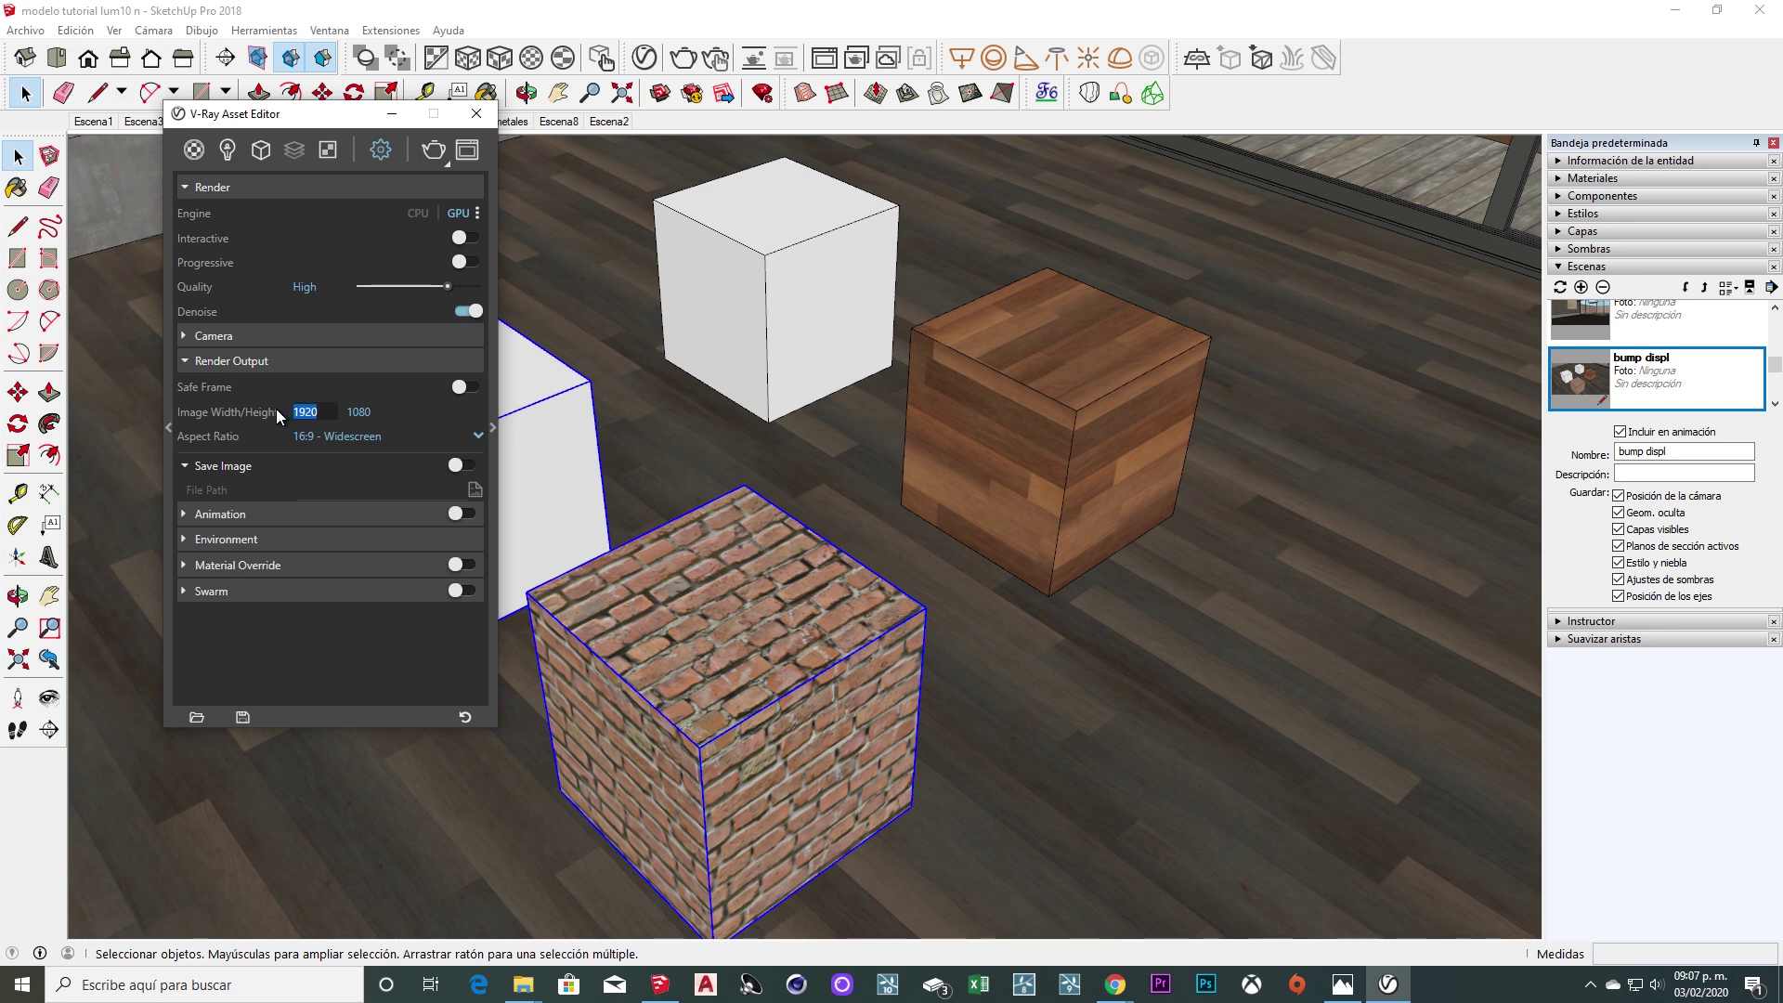
type("1280")
key("Return")
left_click(476, 114)
left_click(675, 63)
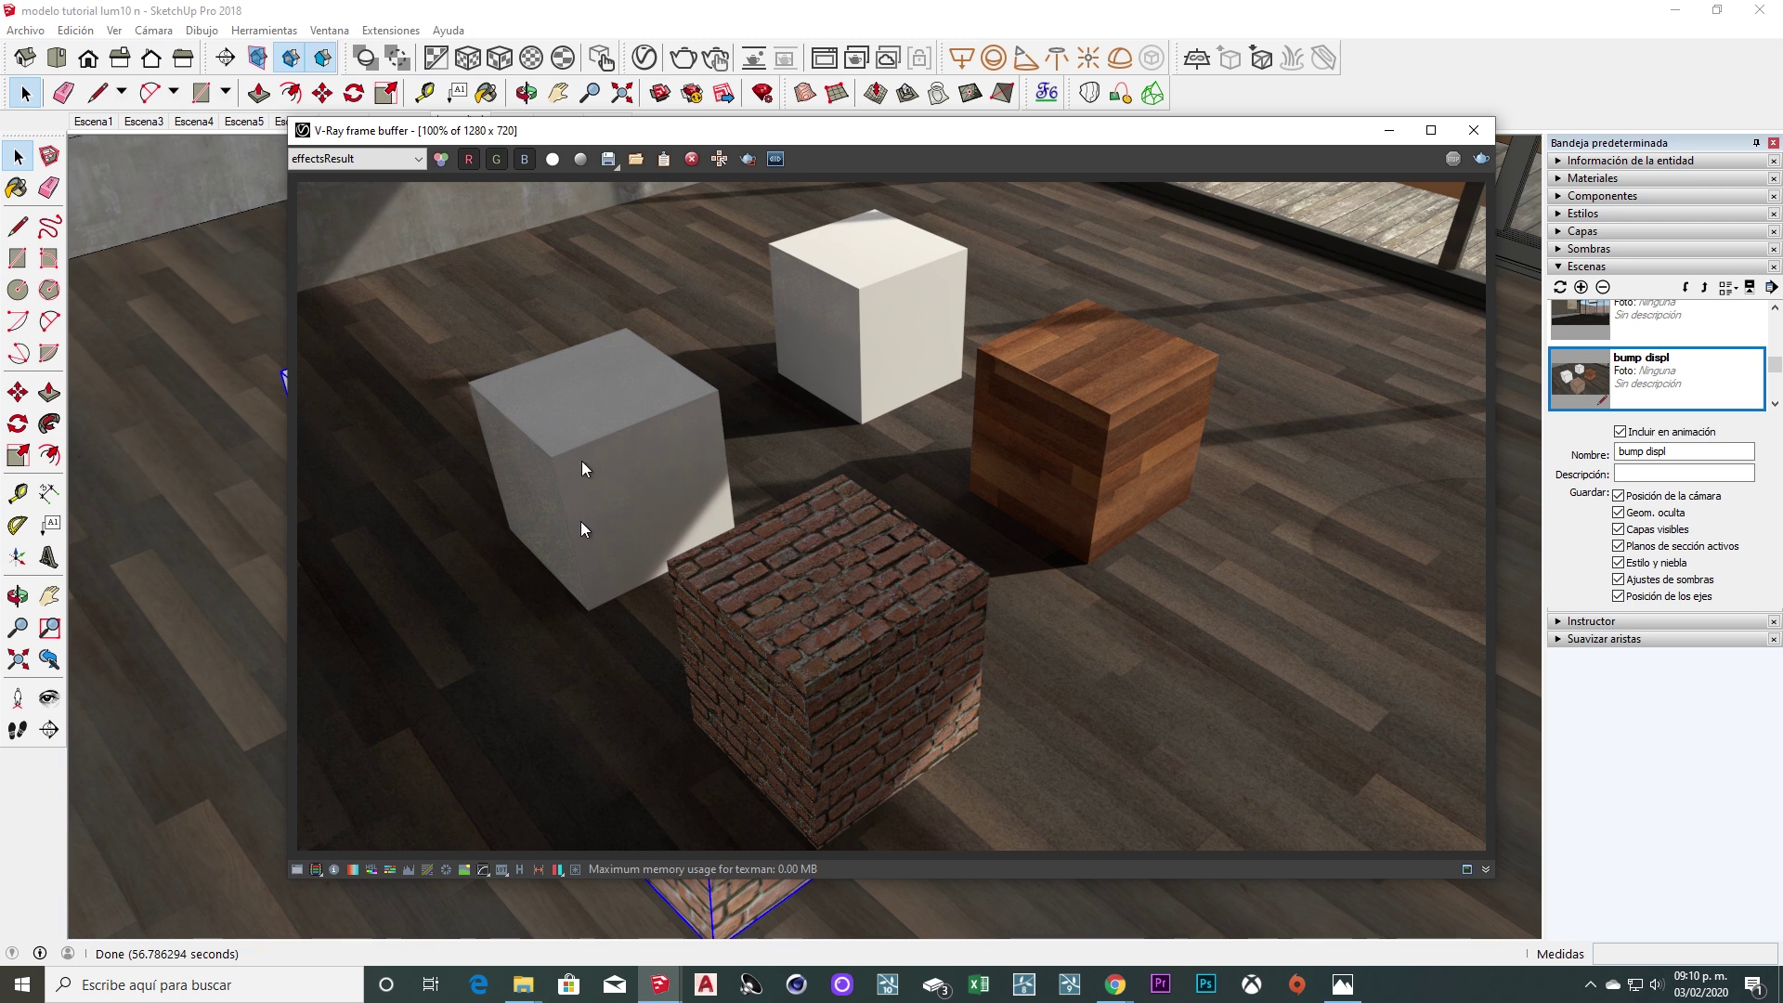
Cancel saving the finished render and close the V-Ray frame buffer.
left_click_drag(800, 130, 801, 85)
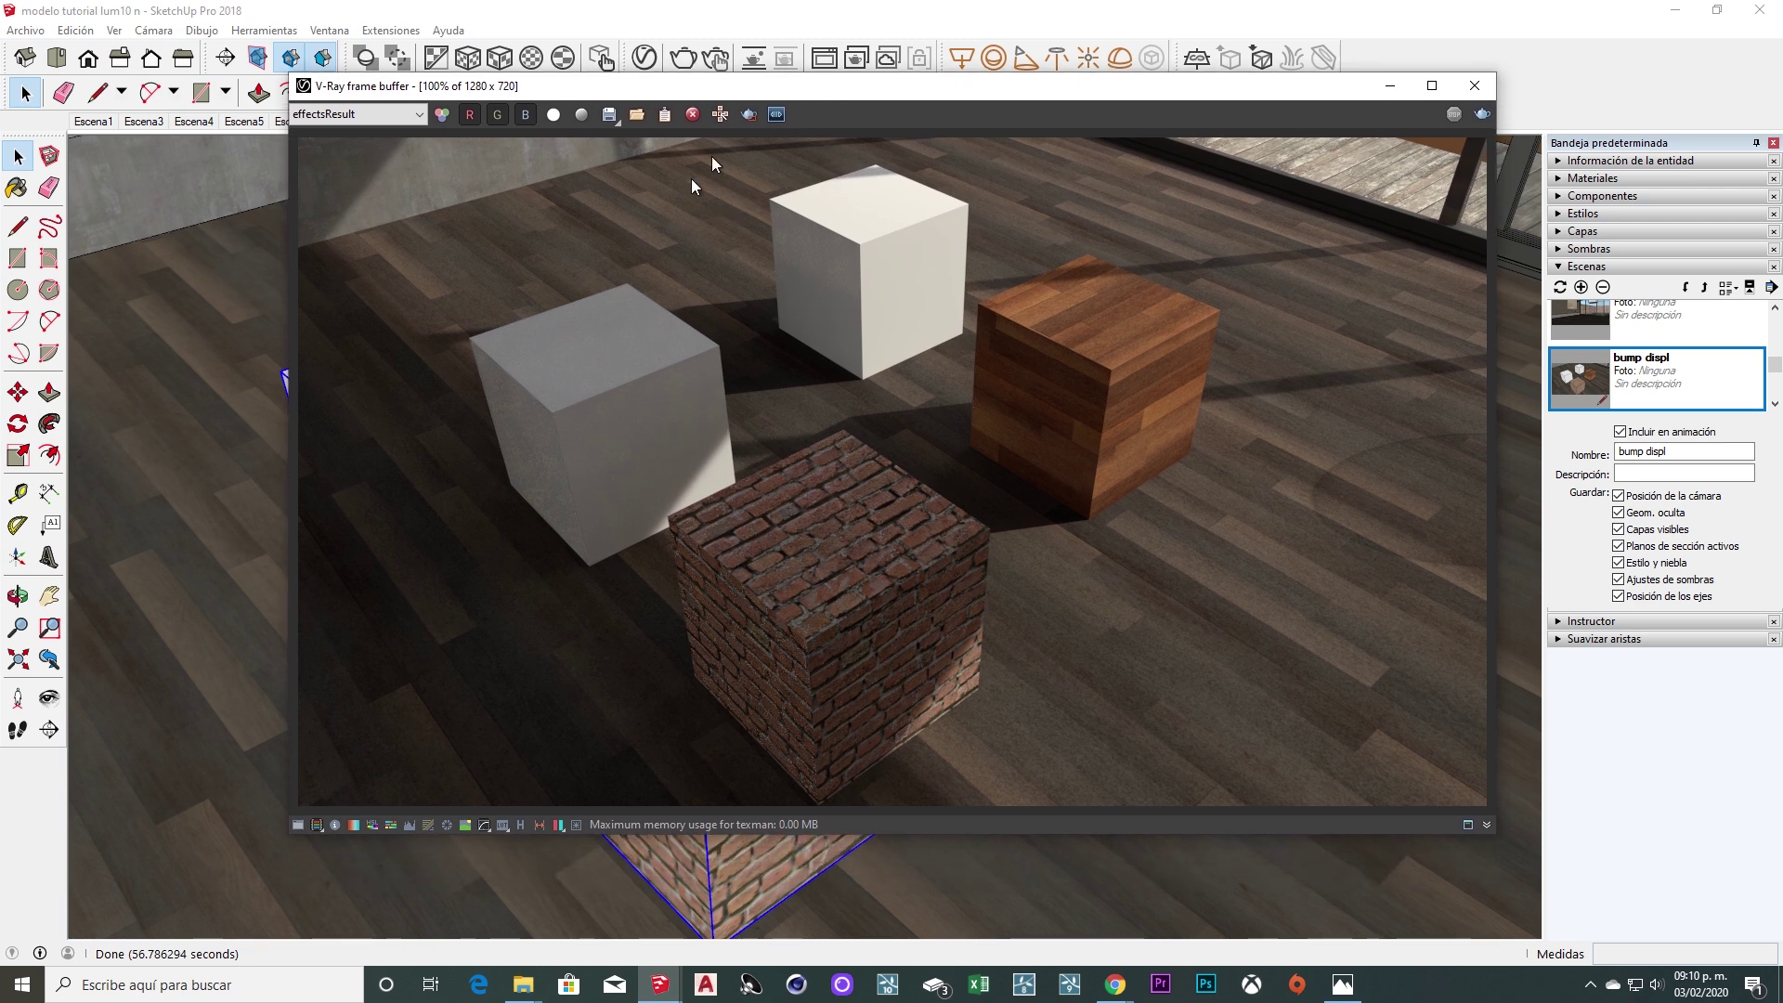
left_click(610, 115)
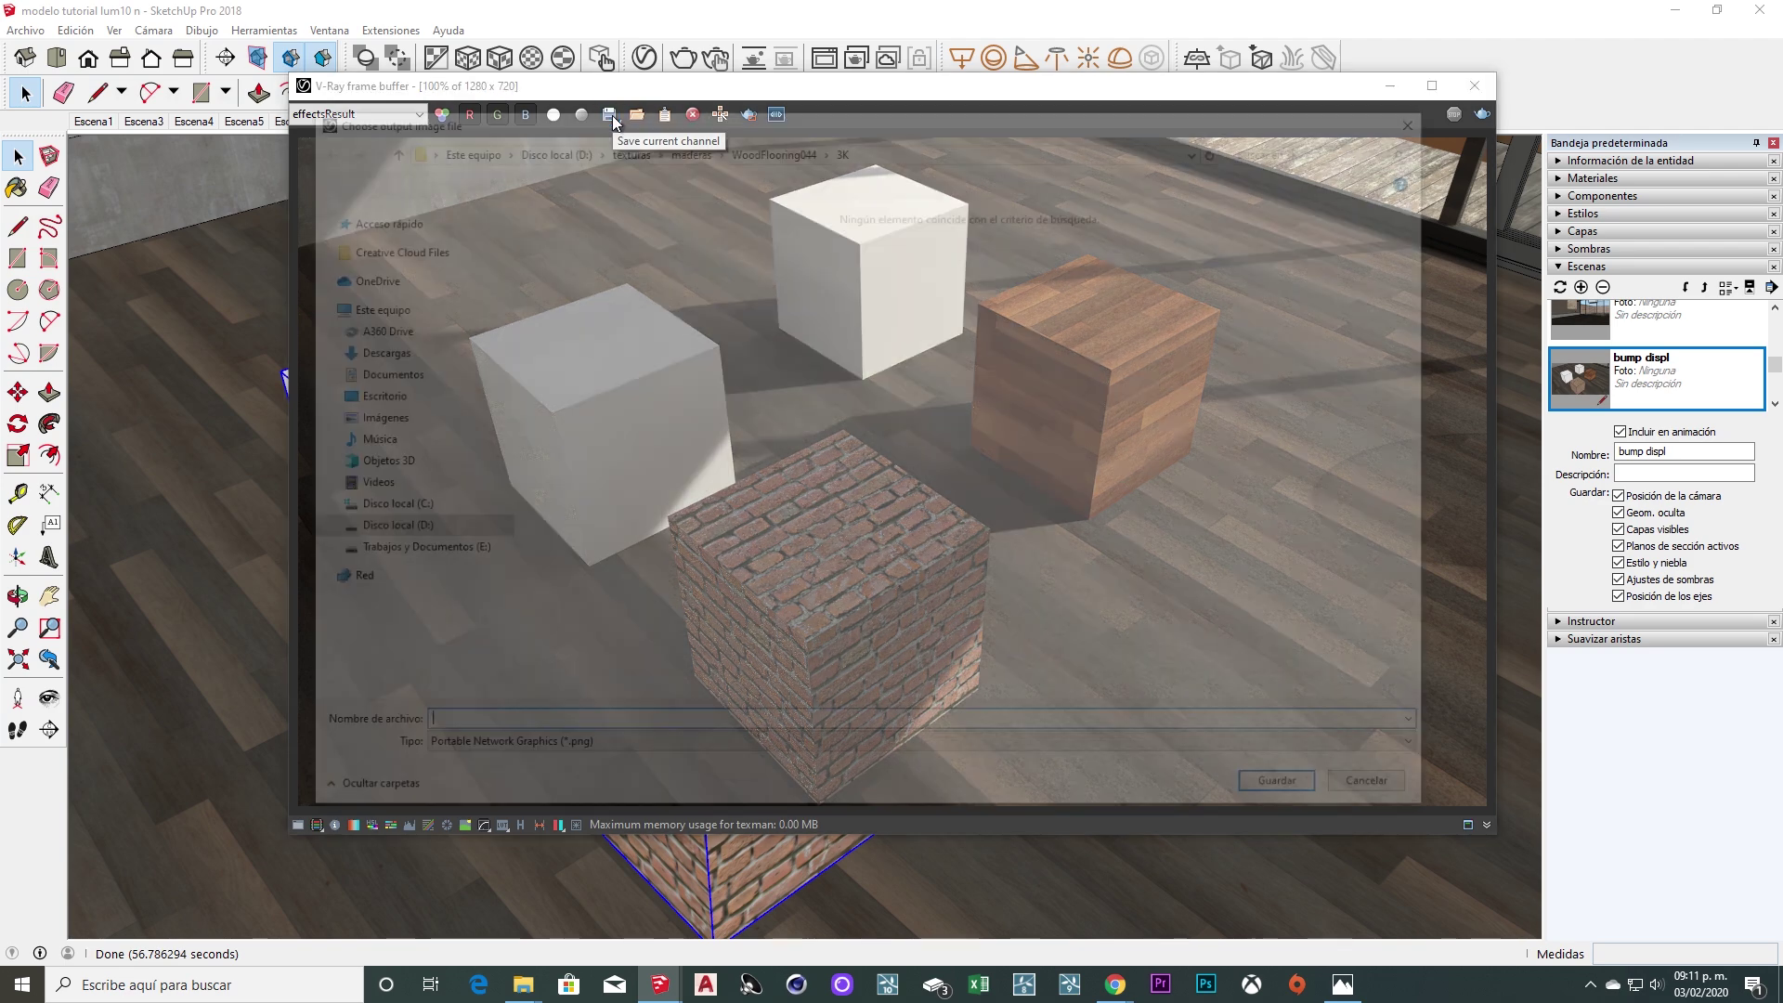
key("Escape")
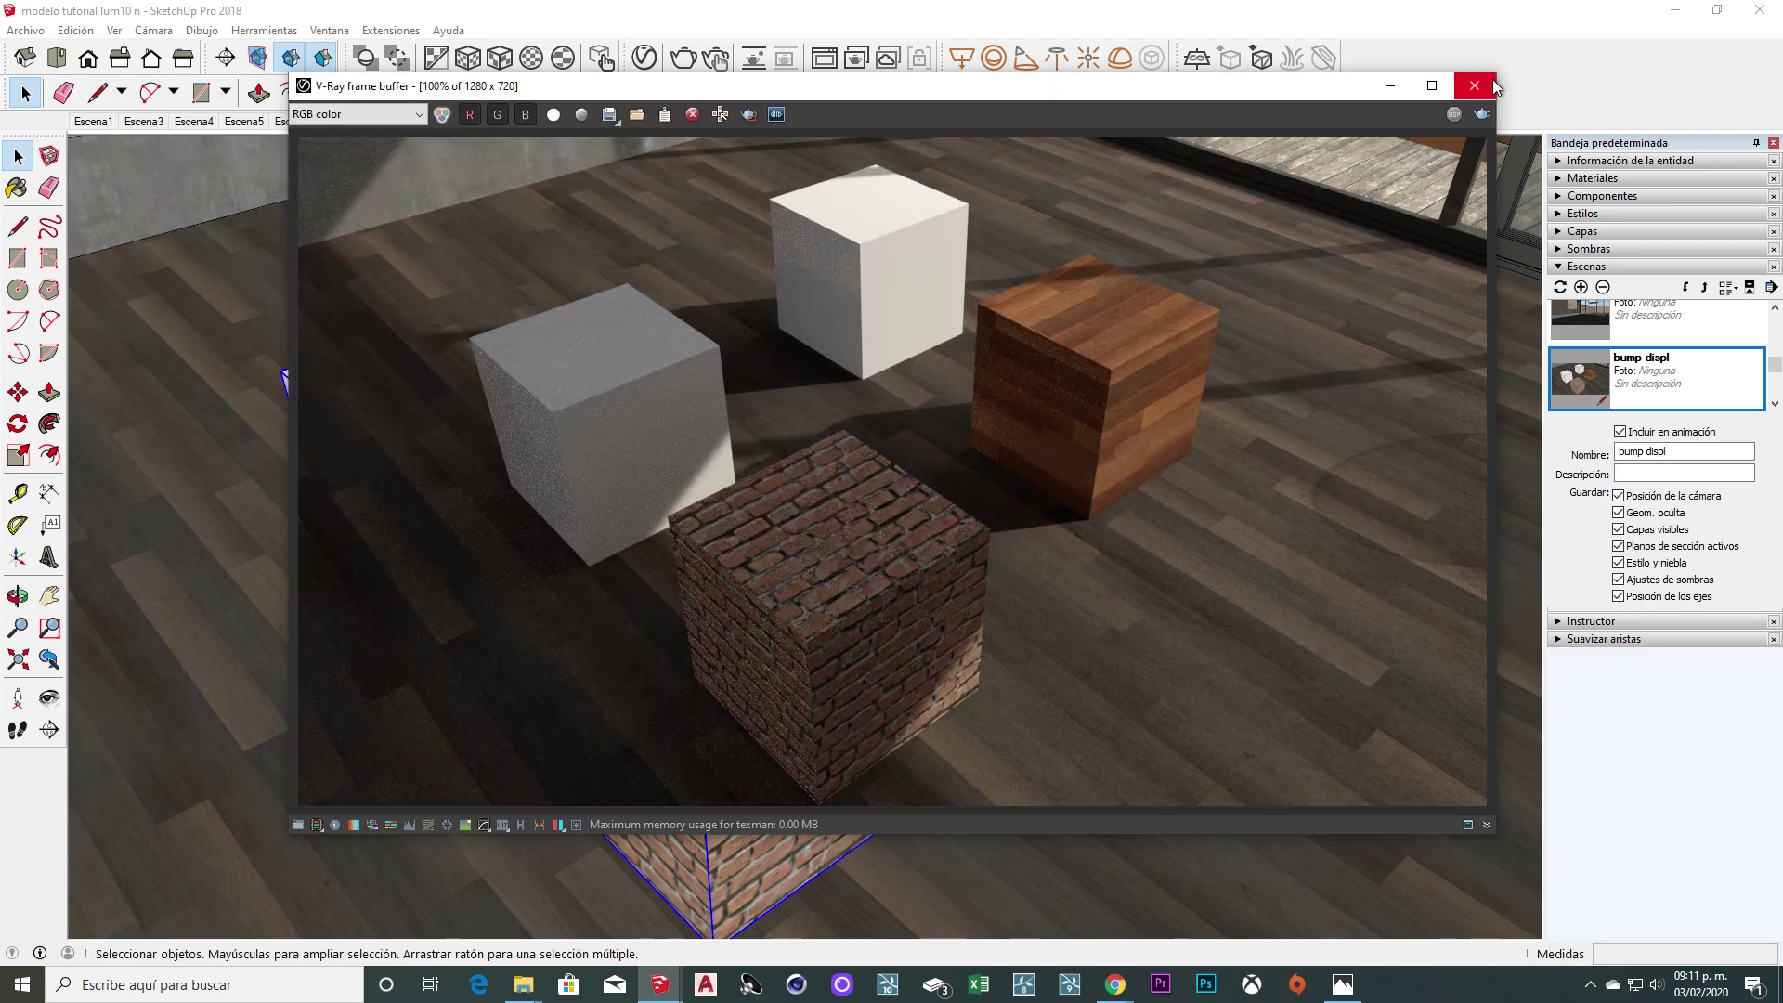
left_click(1475, 86)
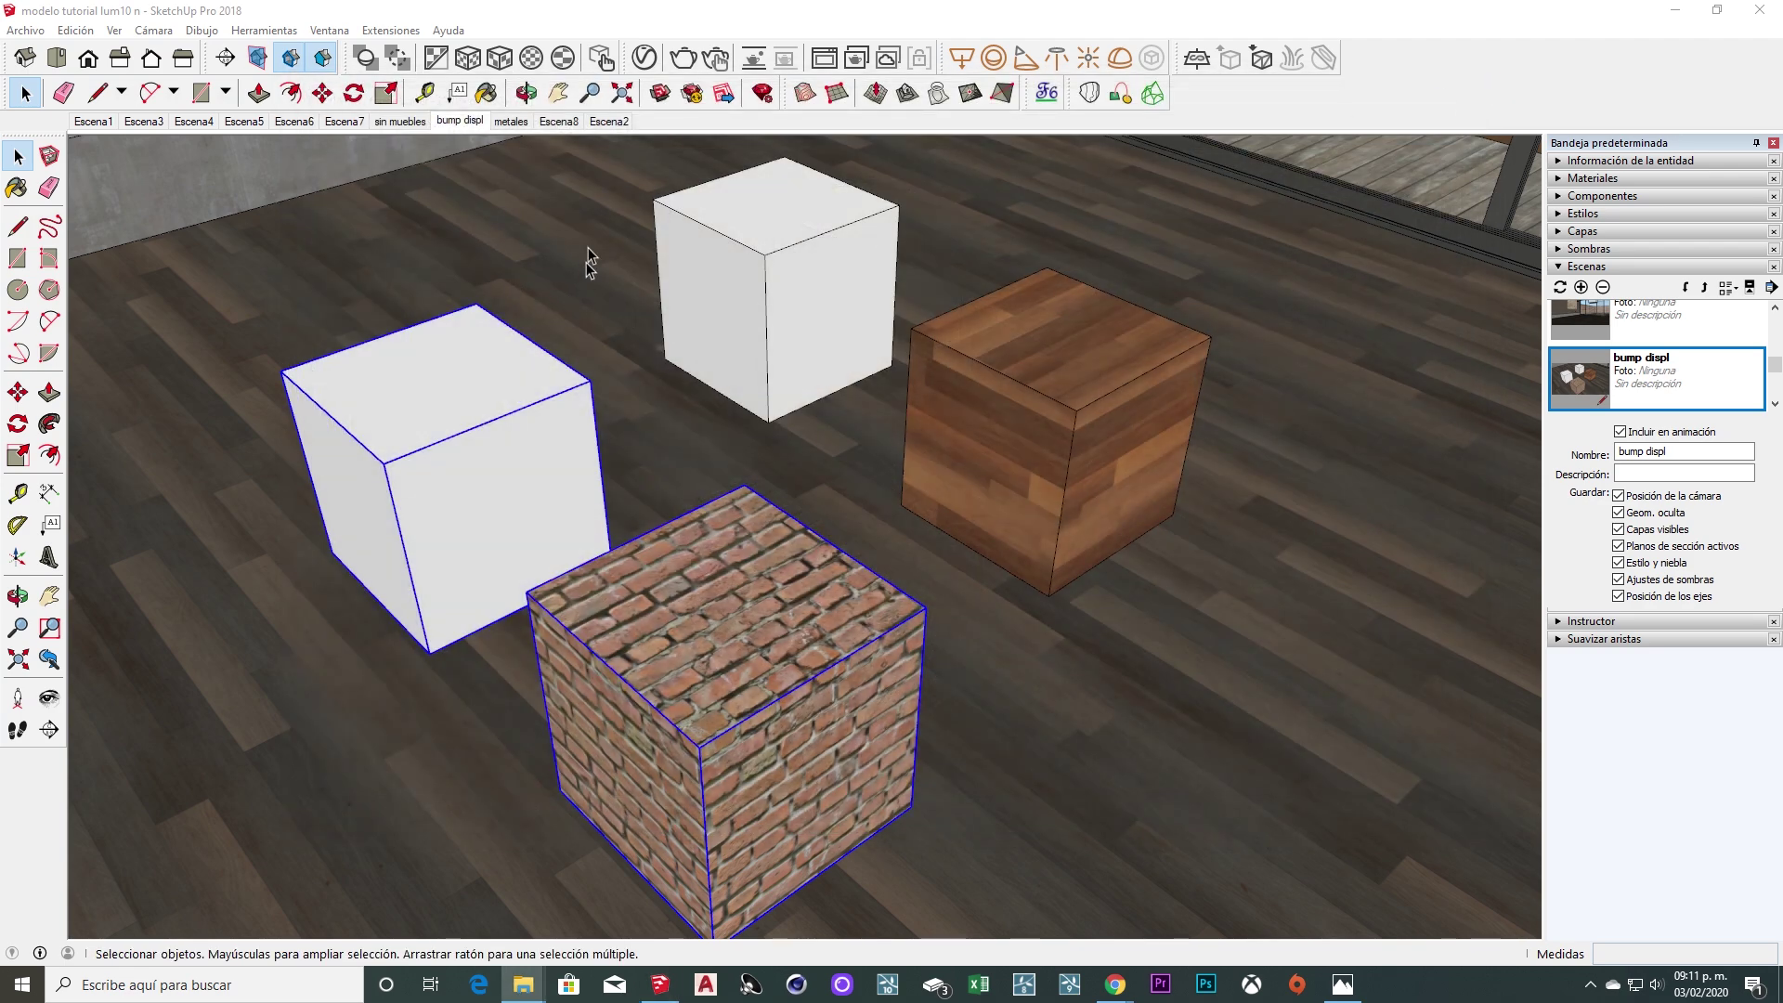
Show the V-Ray Asset Editor material list and select wood123.
left_click(643, 57)
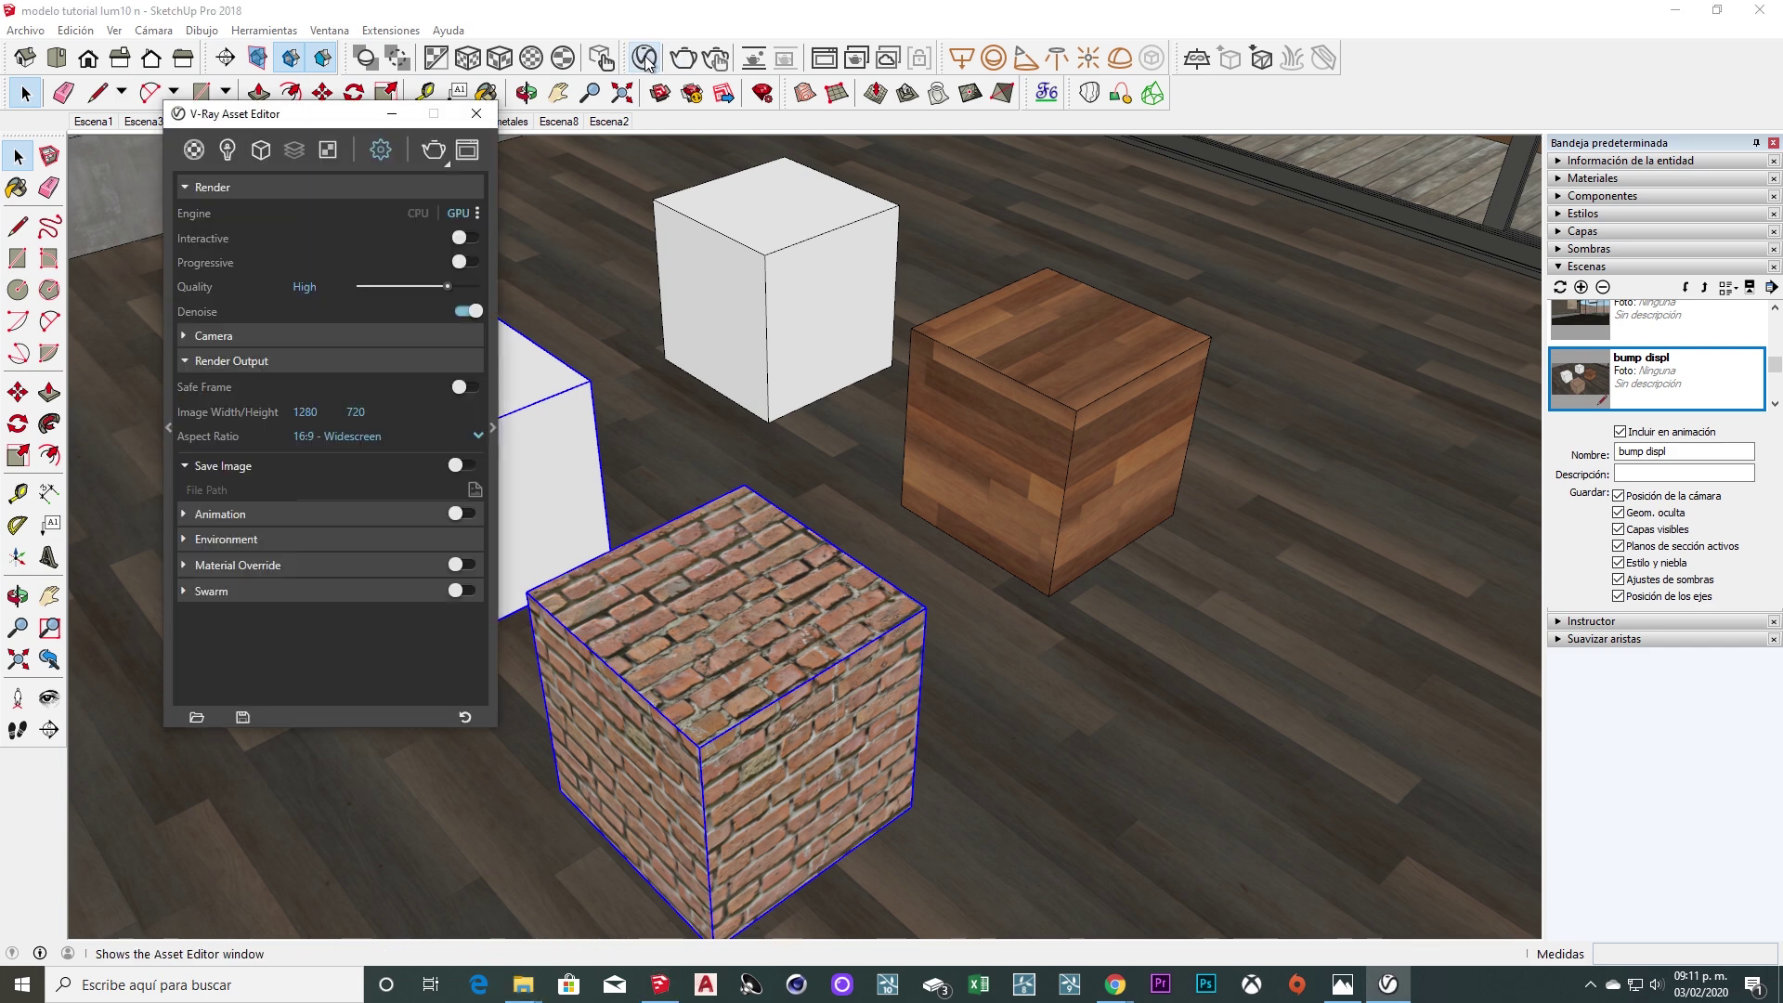
left_click(194, 150)
scroll(486, 295, "down", 5)
left_click_drag(492, 295, 887, 348)
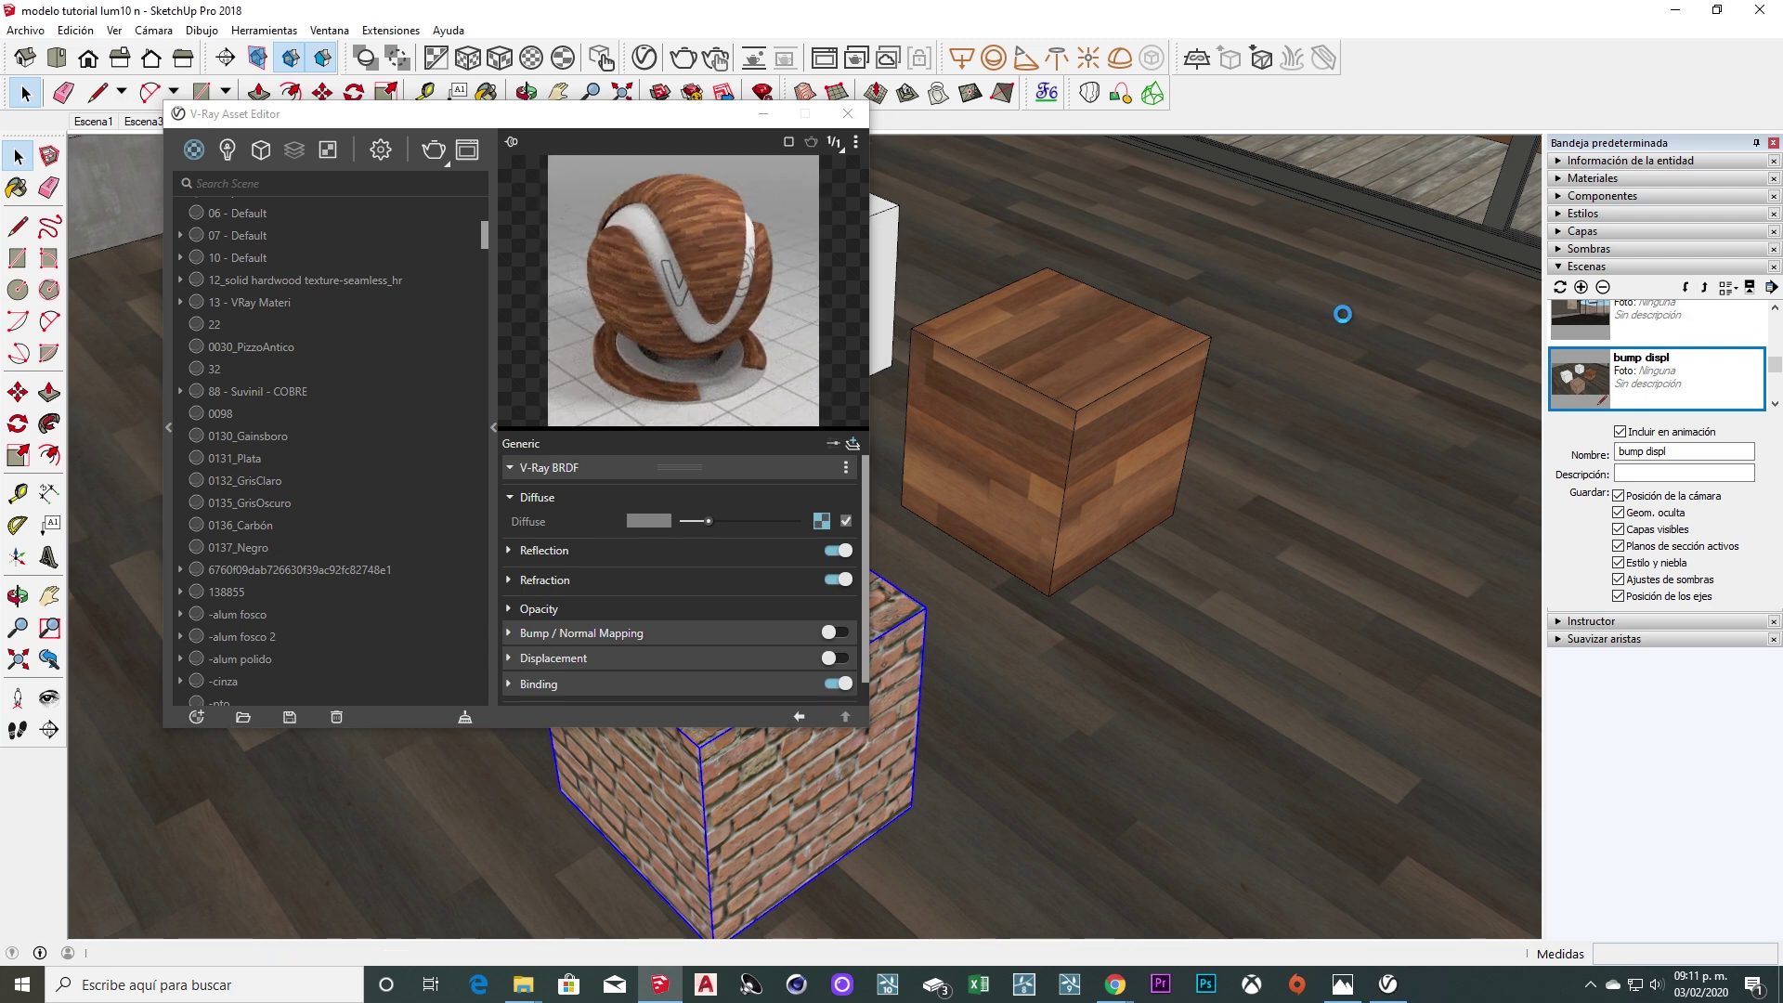
key("b")
middle_click_drag(1343, 314, 1078, 589)
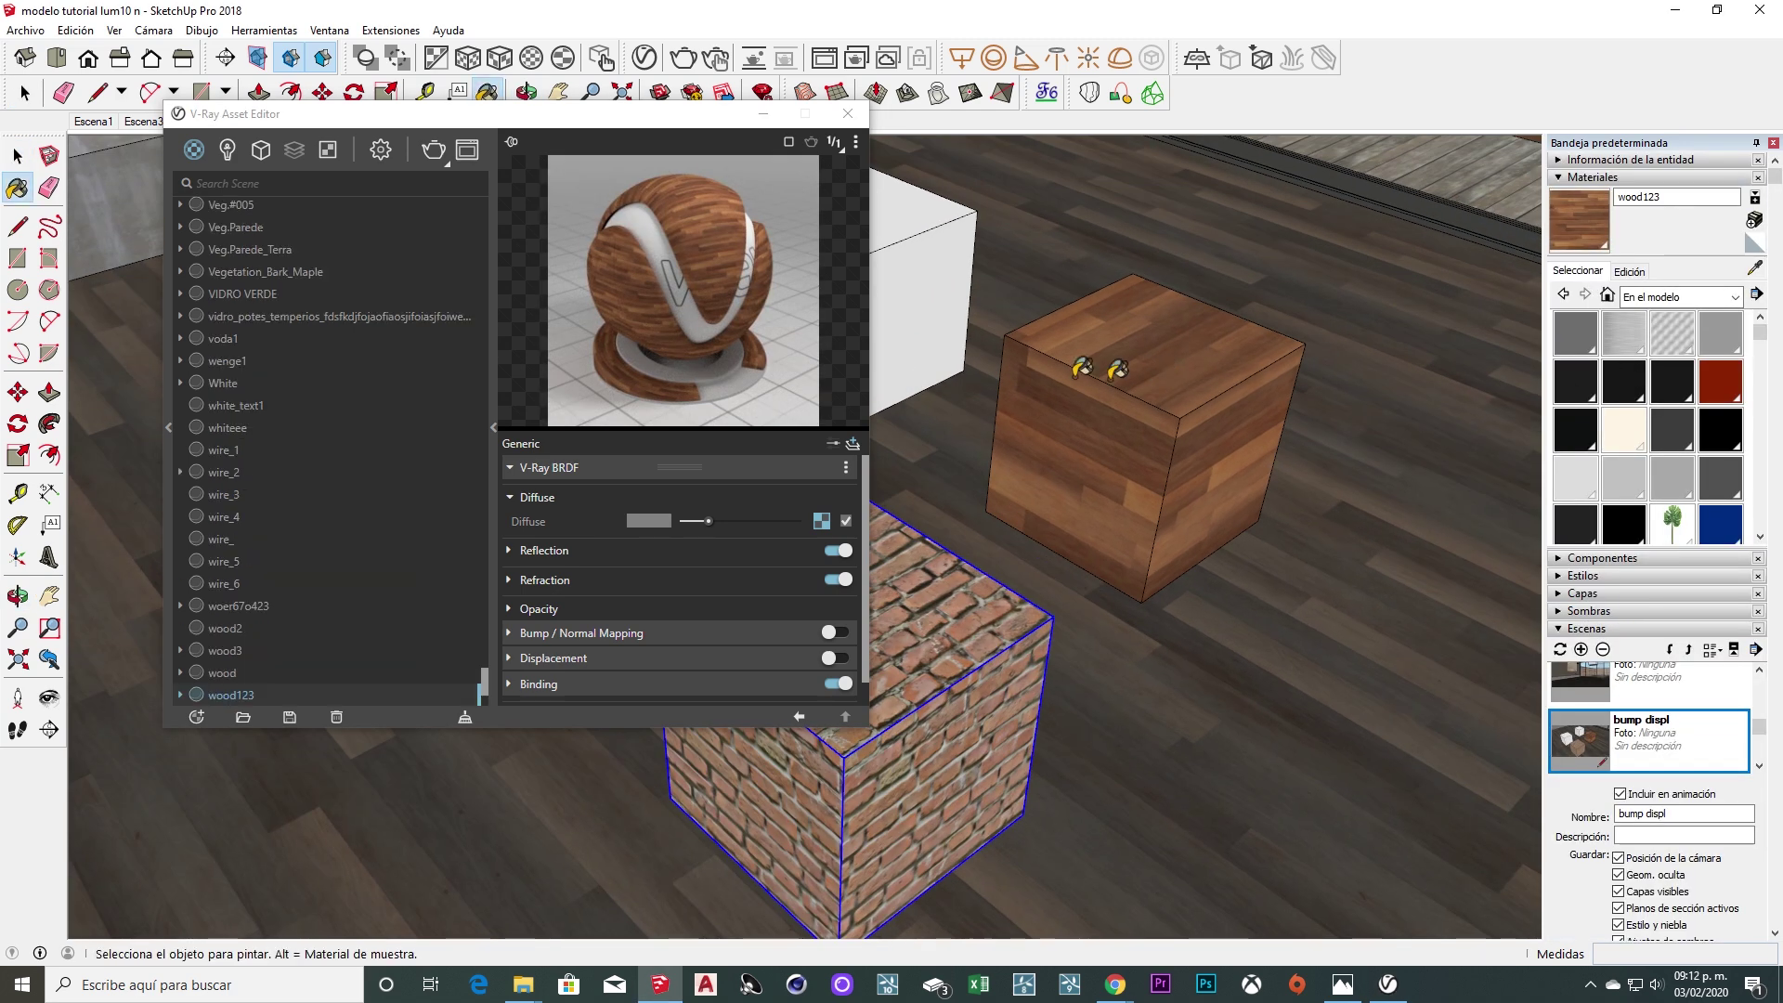
Set wood123's reflection colour to white and reflection glossiness to 0.75.
left_click(510, 498)
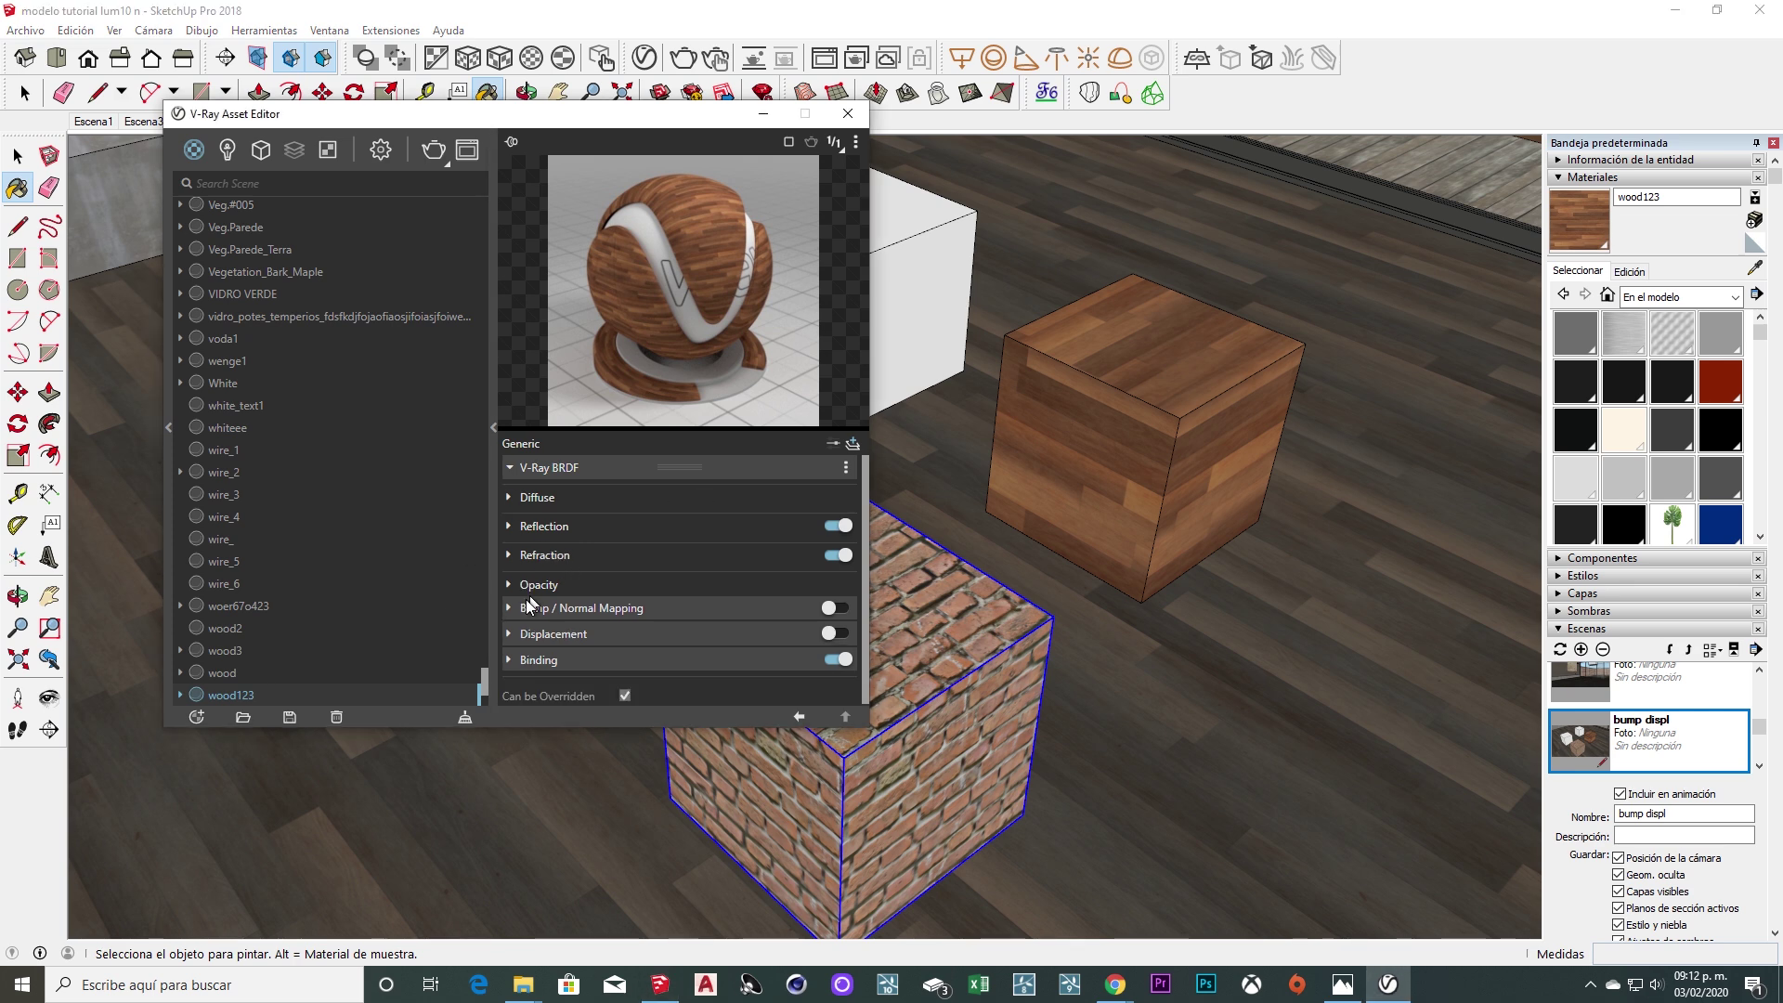
left_click(510, 608)
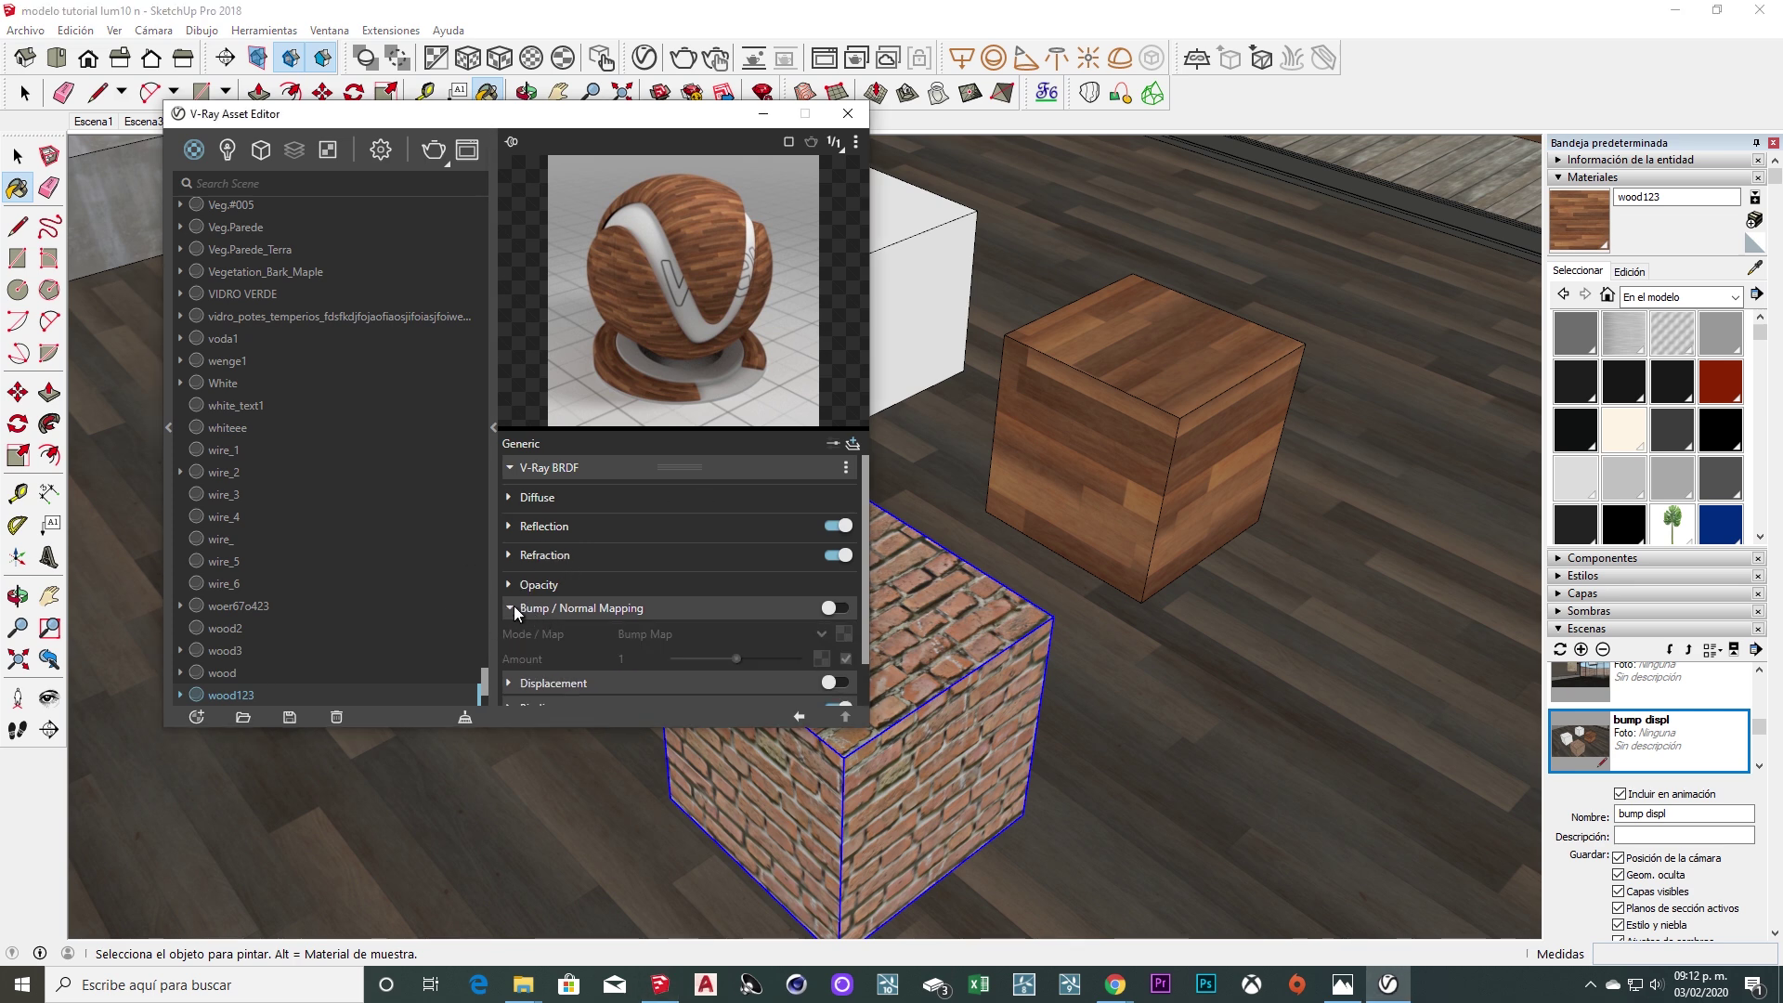
scroll(523, 603, "down", 1)
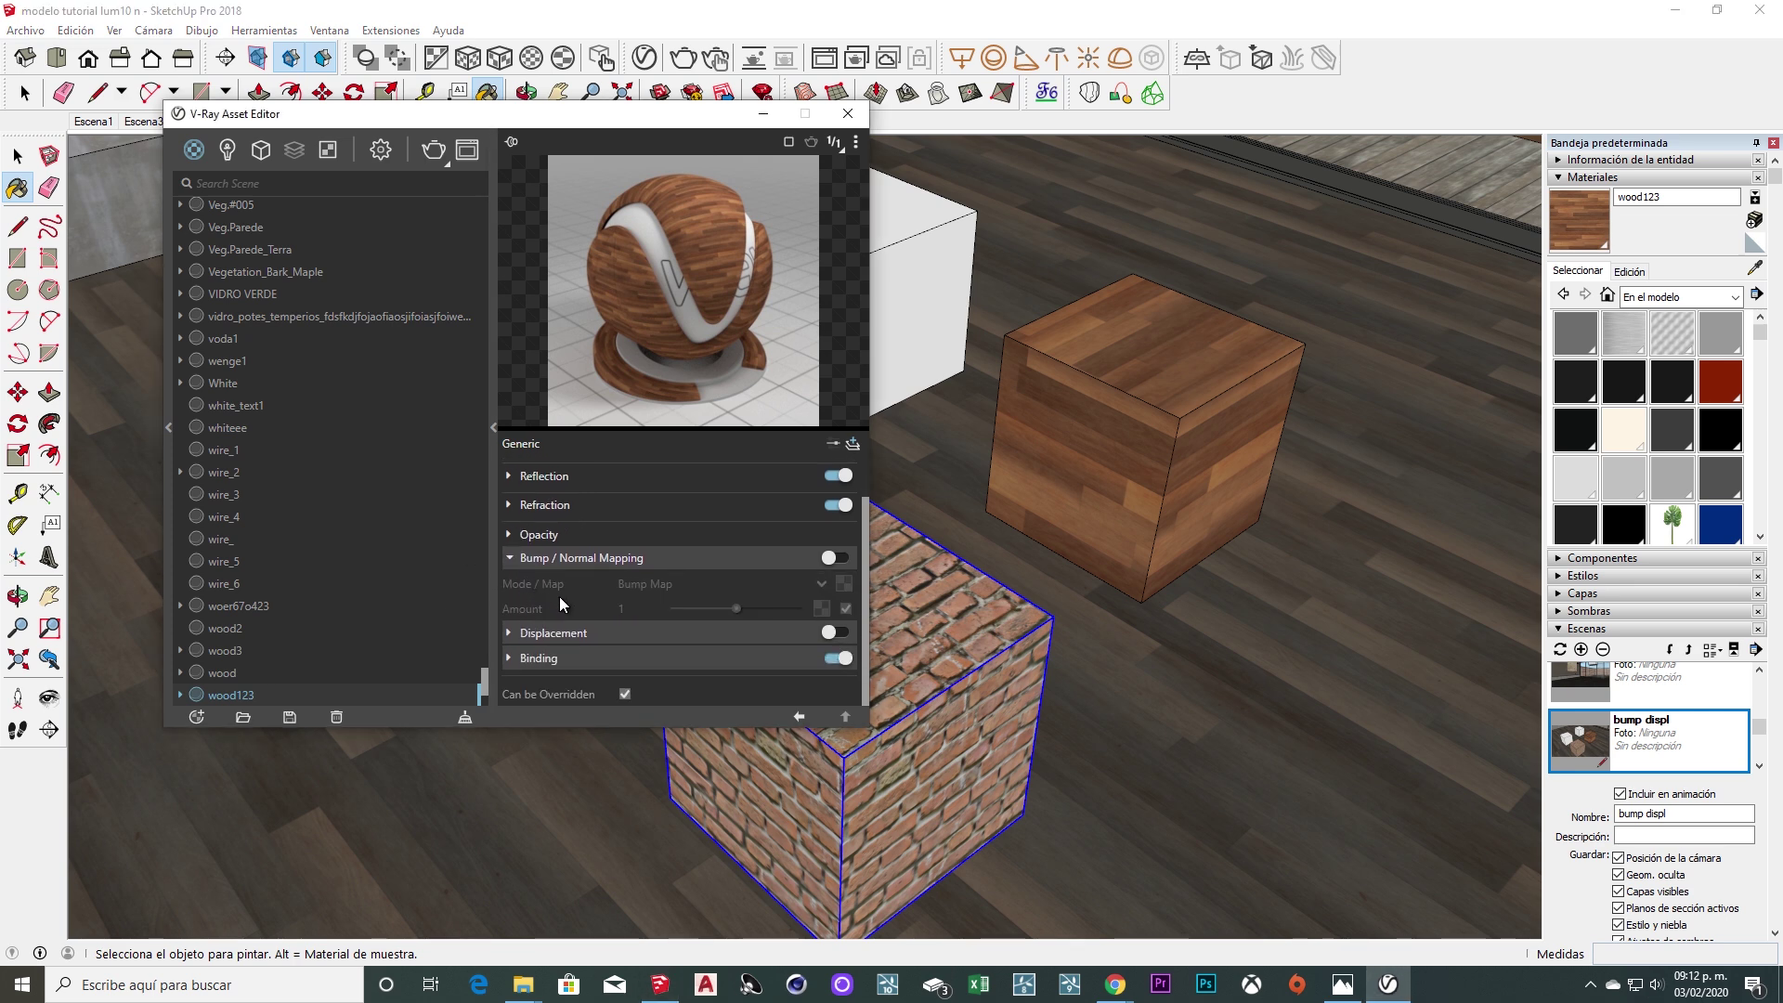
left_click(515, 563)
left_click(520, 523)
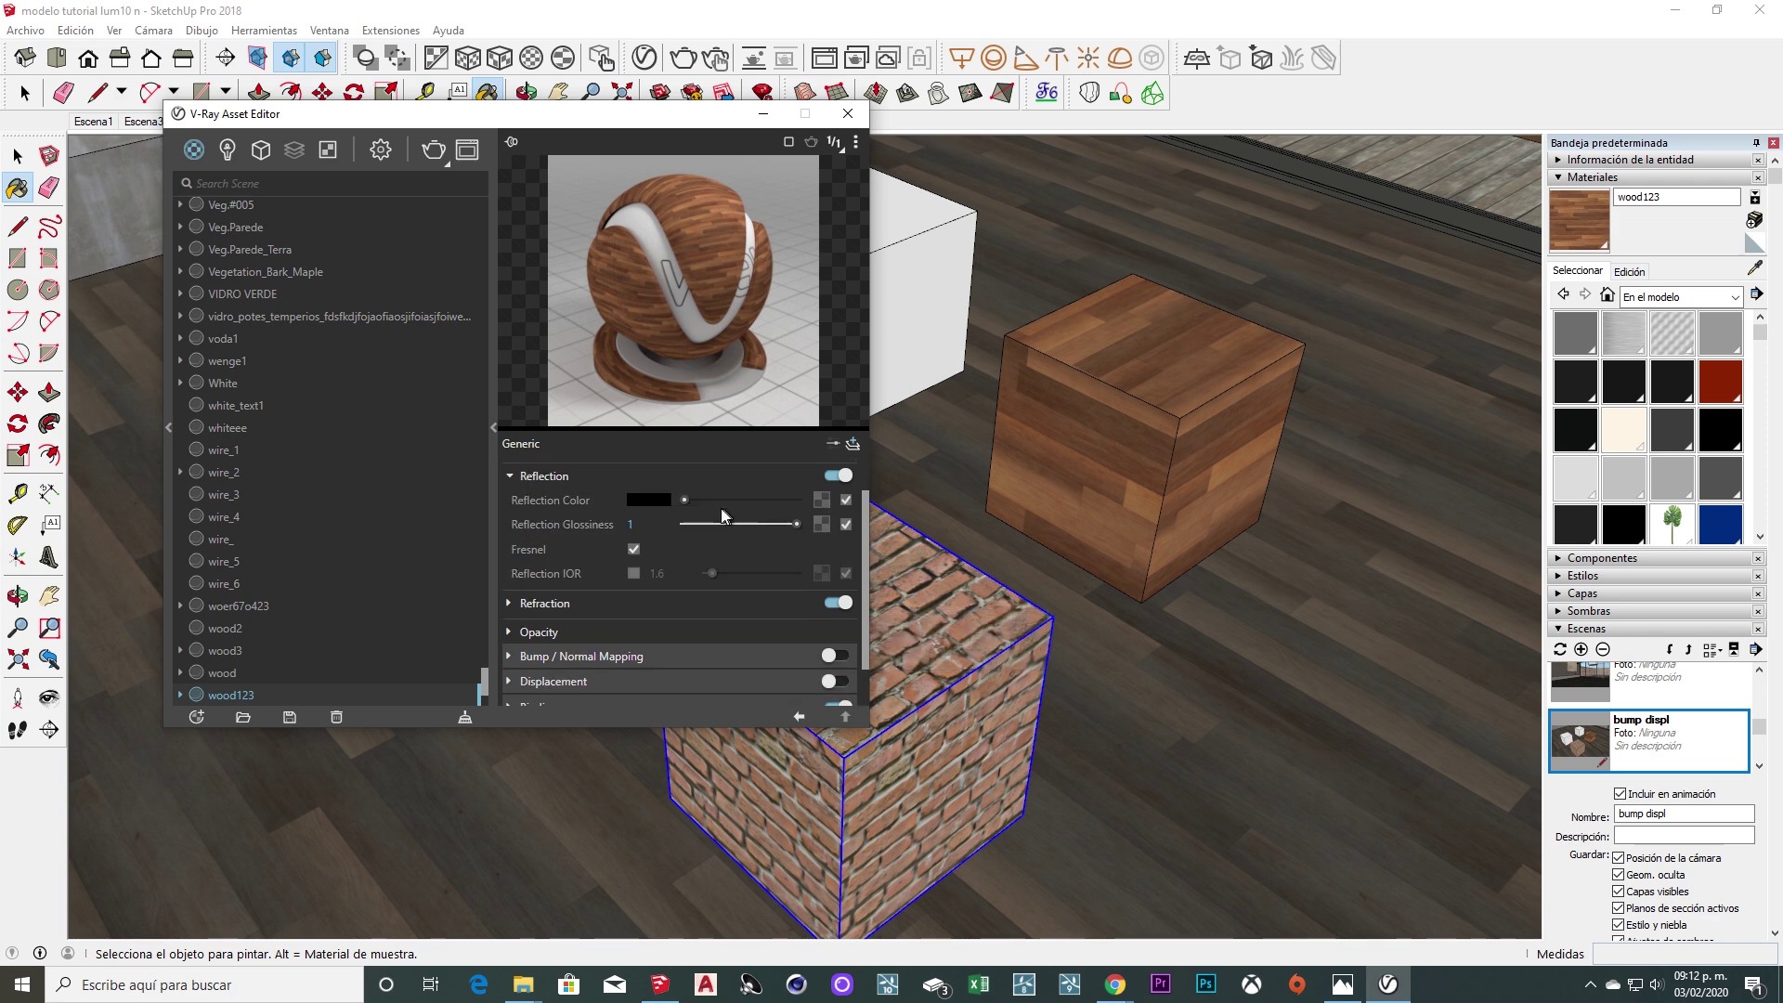
left_click(753, 498)
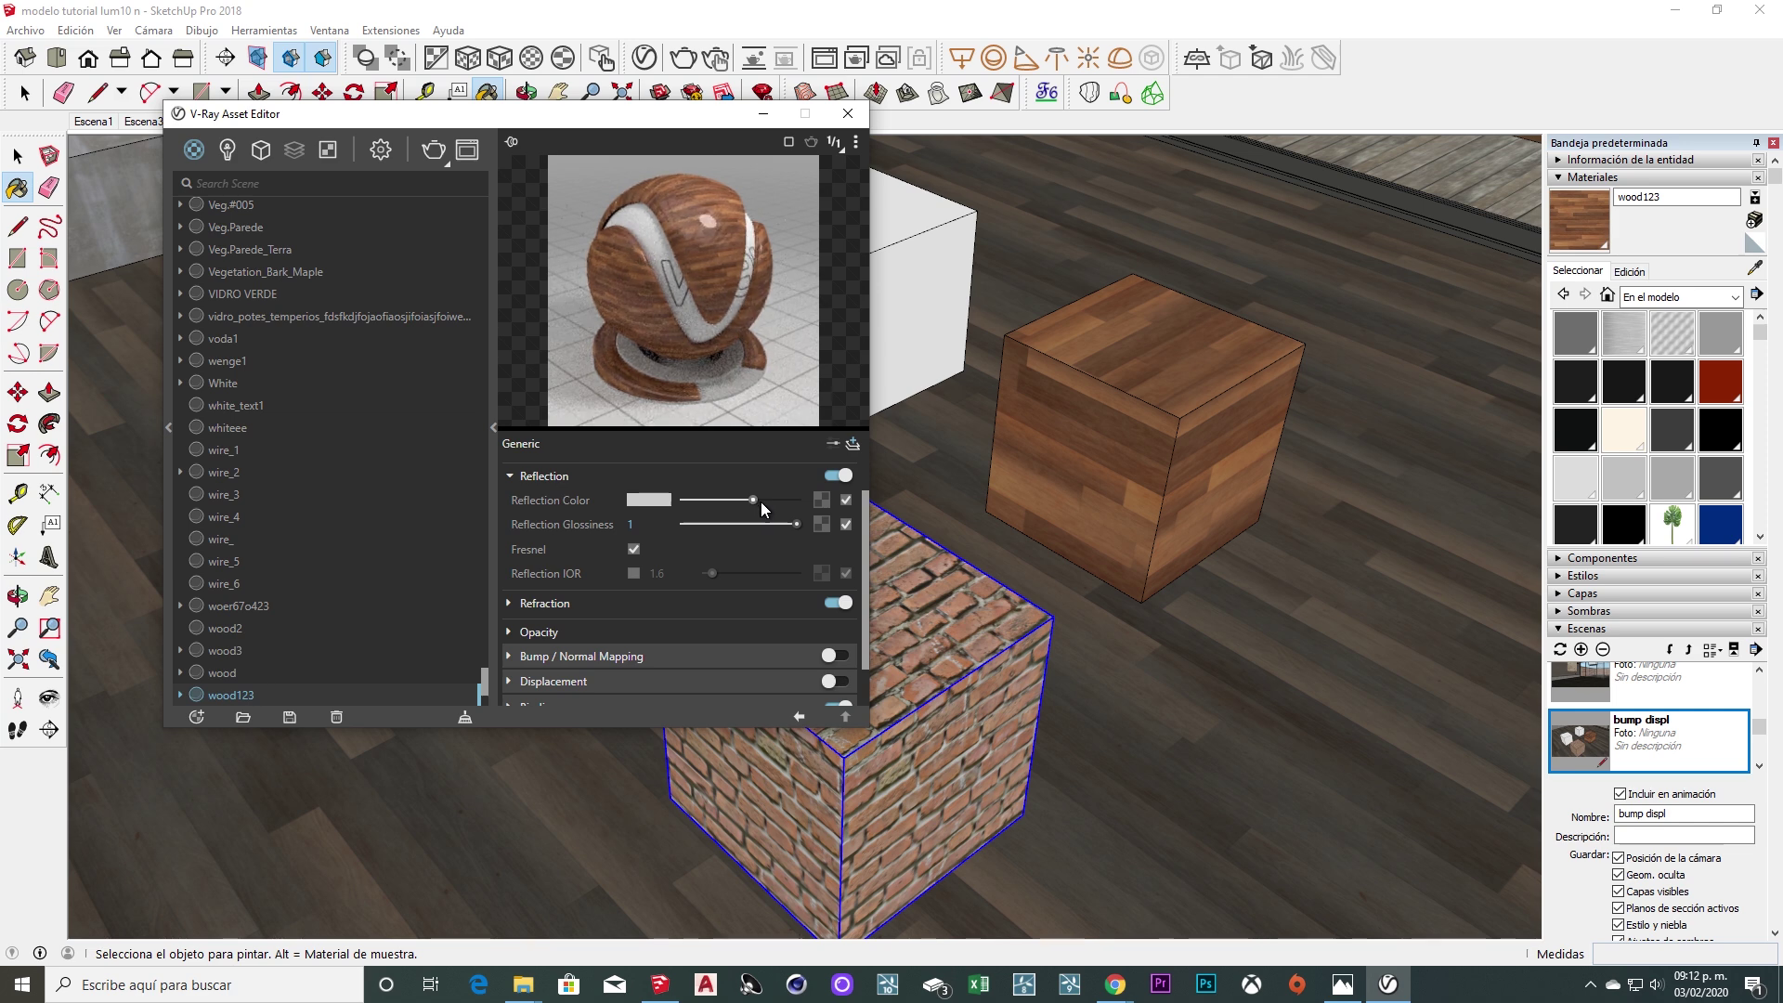
left_click_drag(765, 503, 813, 500)
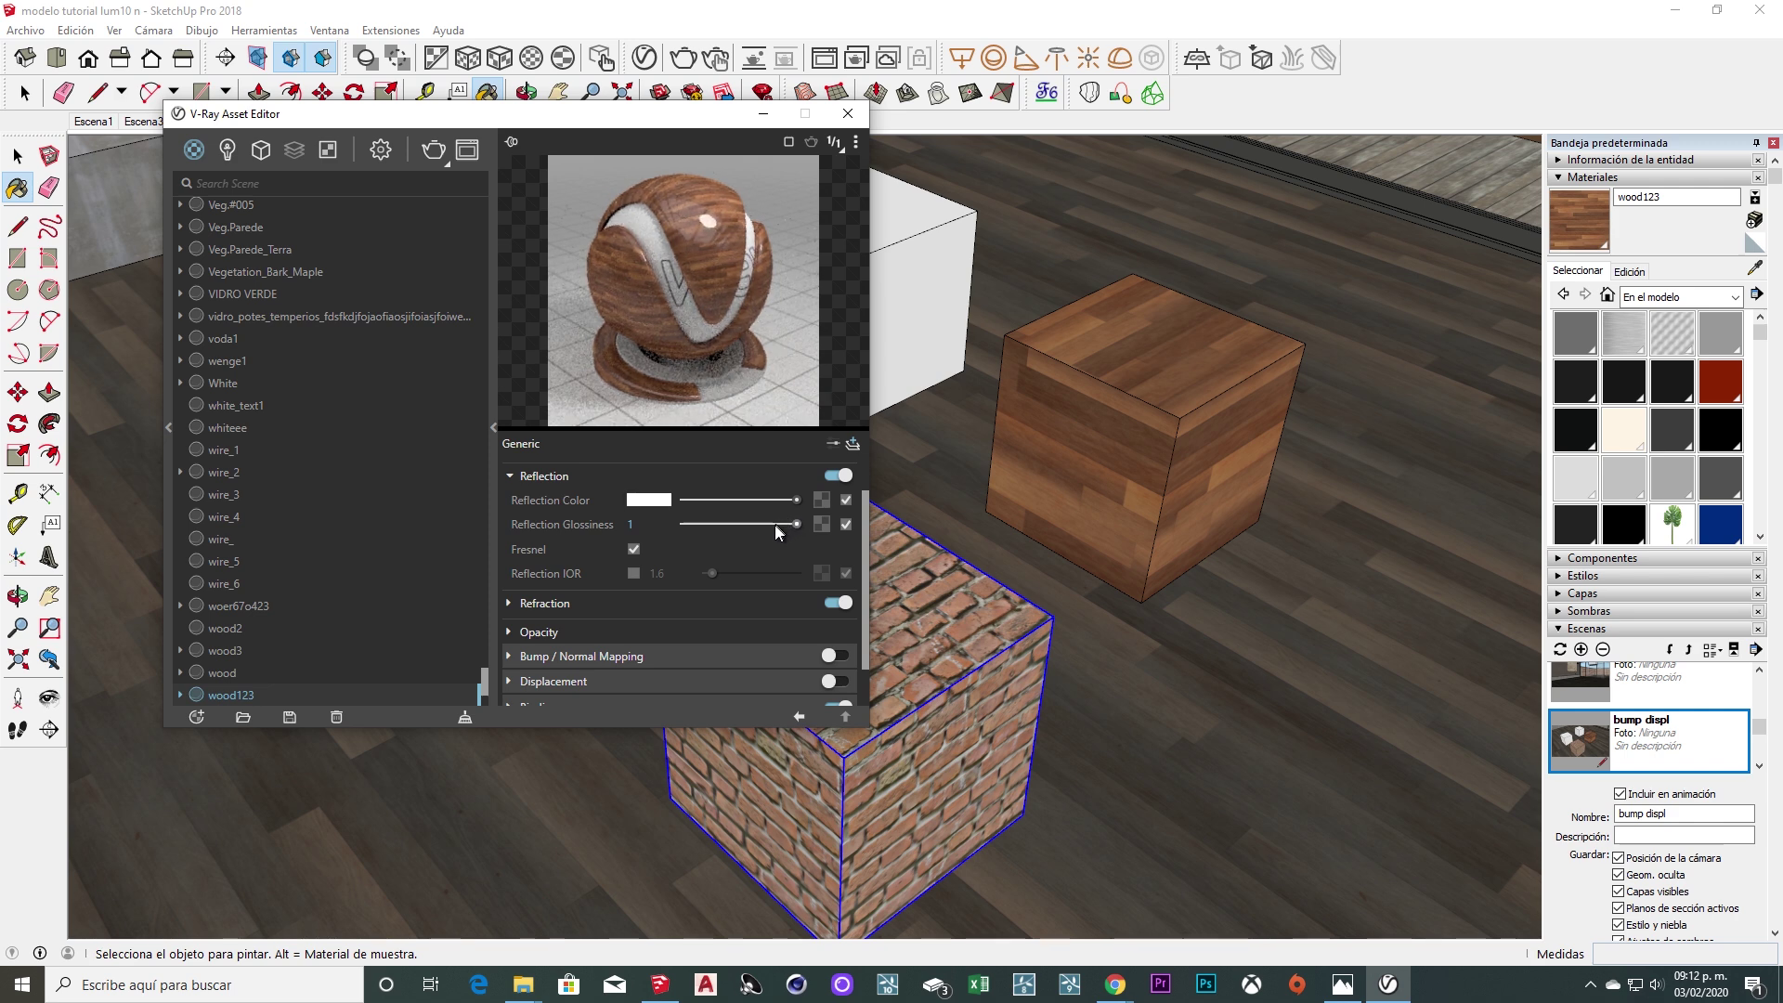
left_click_drag(774, 523, 766, 525)
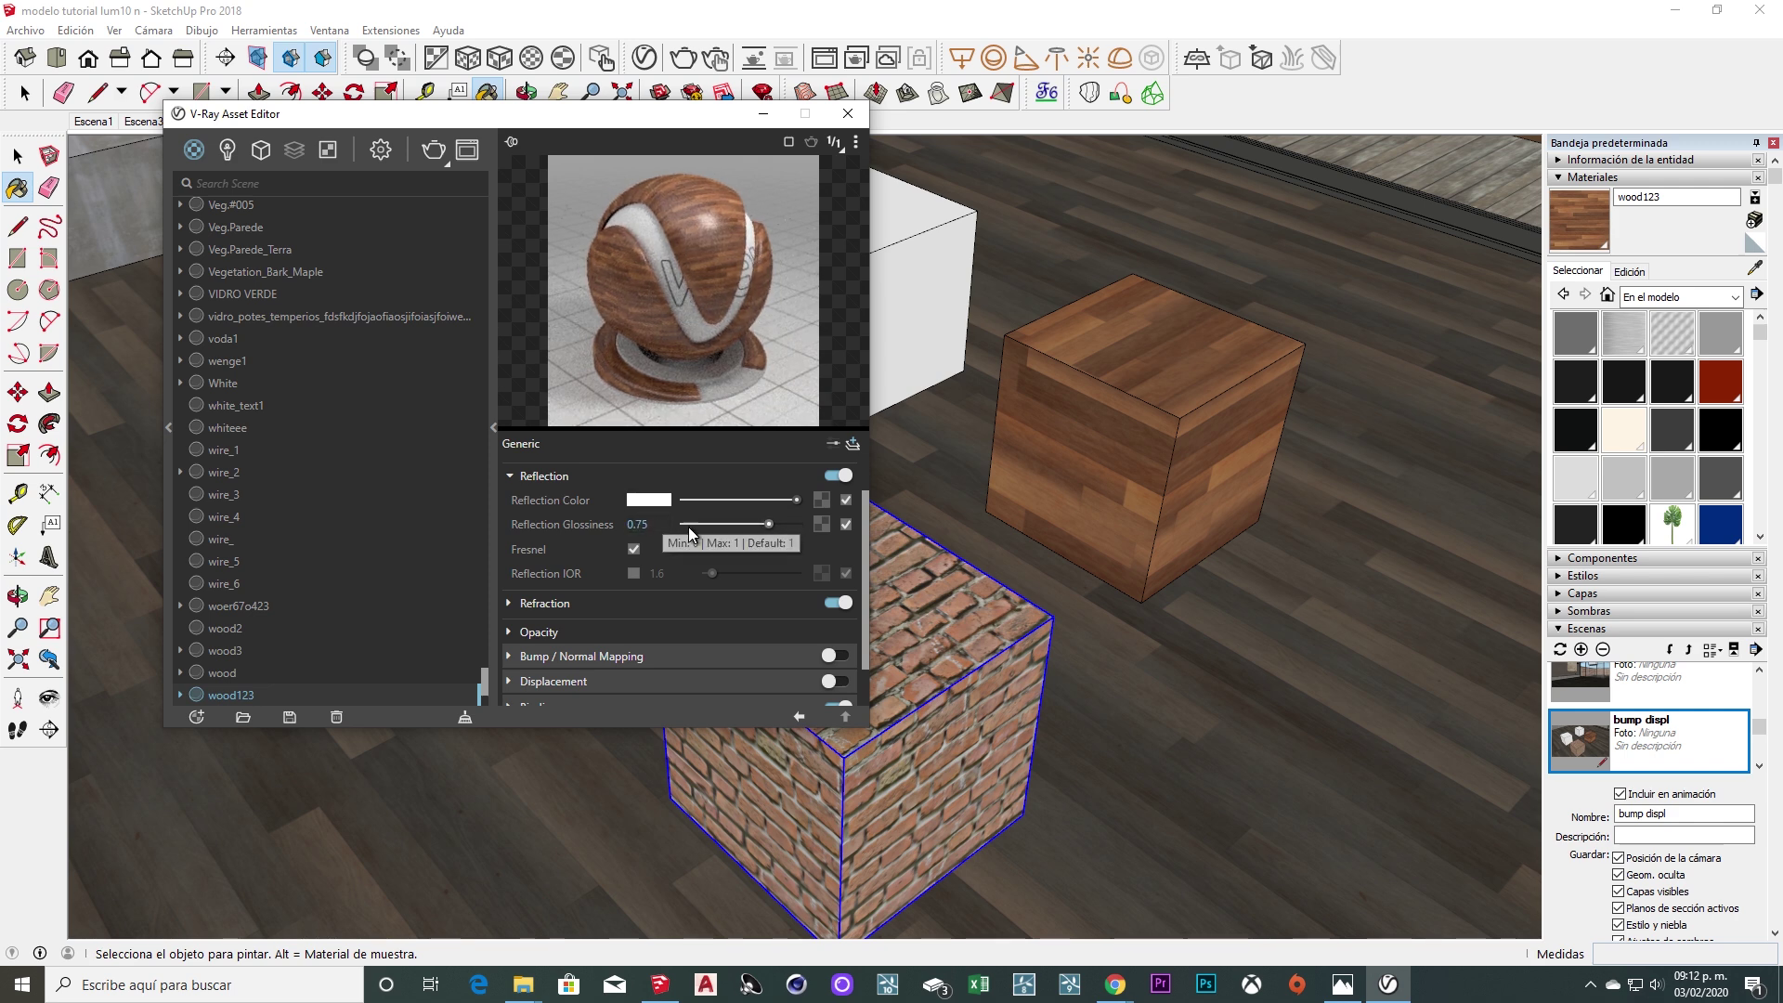
Enable bump mapping on wood123 with a bitmap and open the WoodFlooring044 3K maps folder.
left_click(520, 476)
left_click(512, 608)
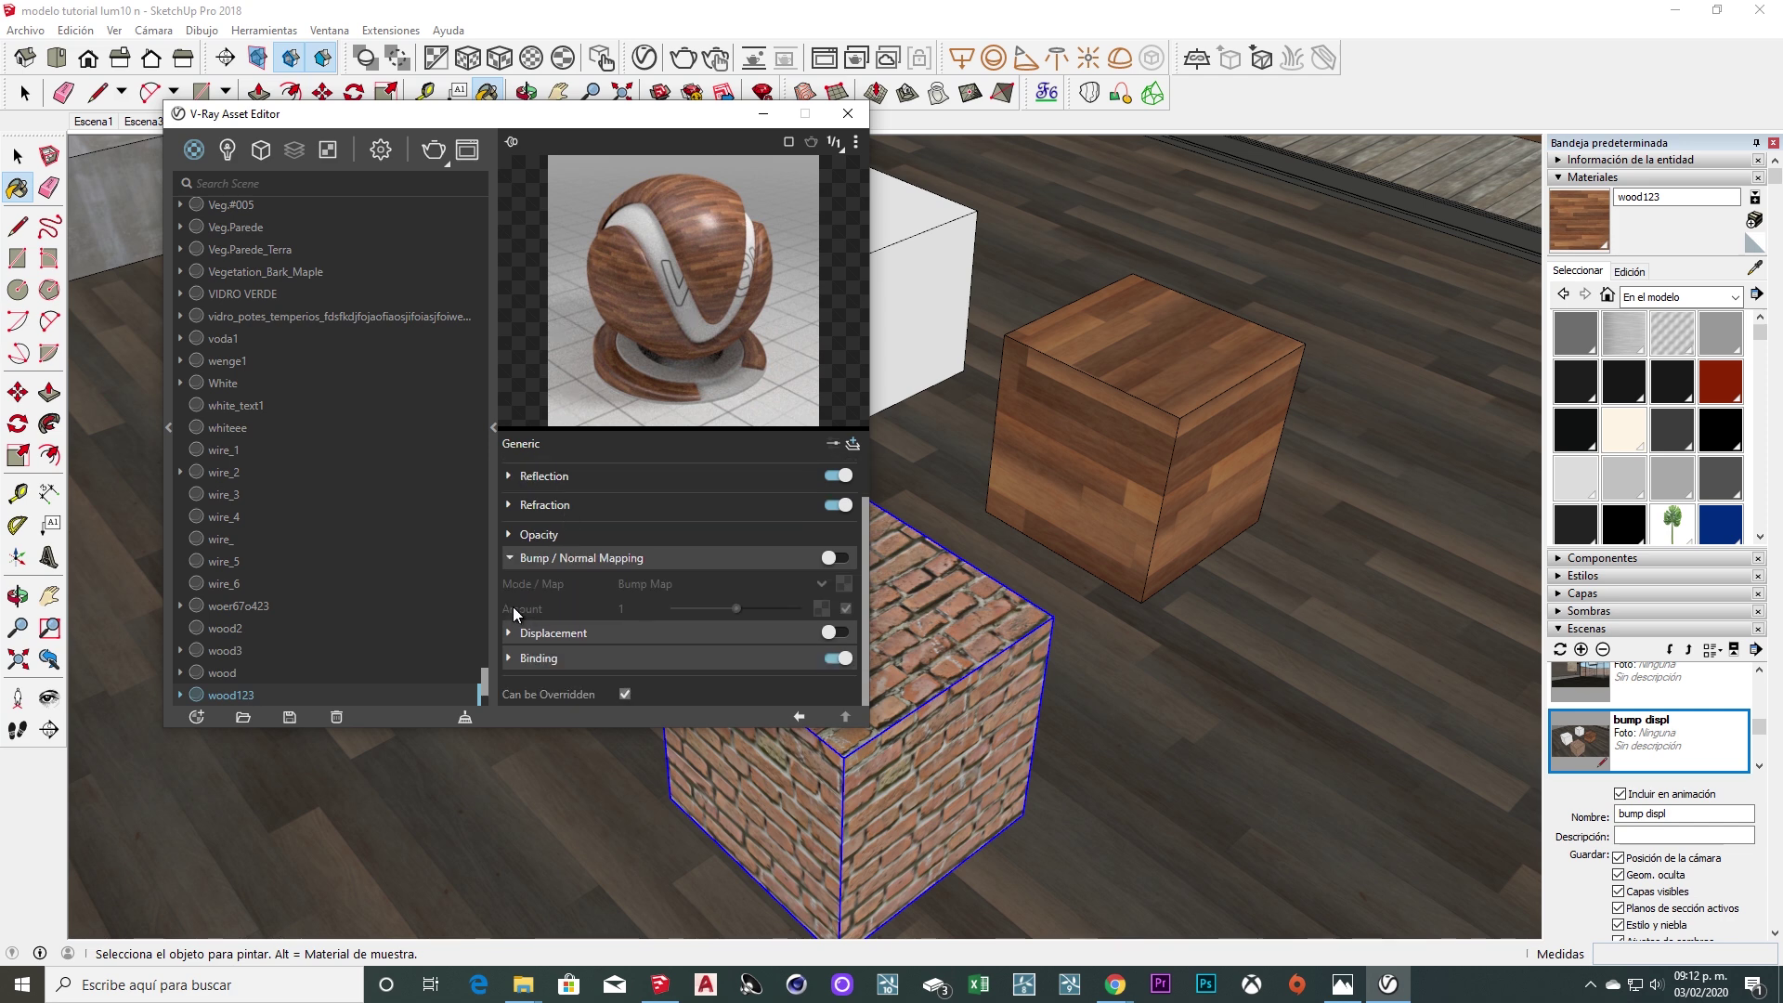
left_click(835, 558)
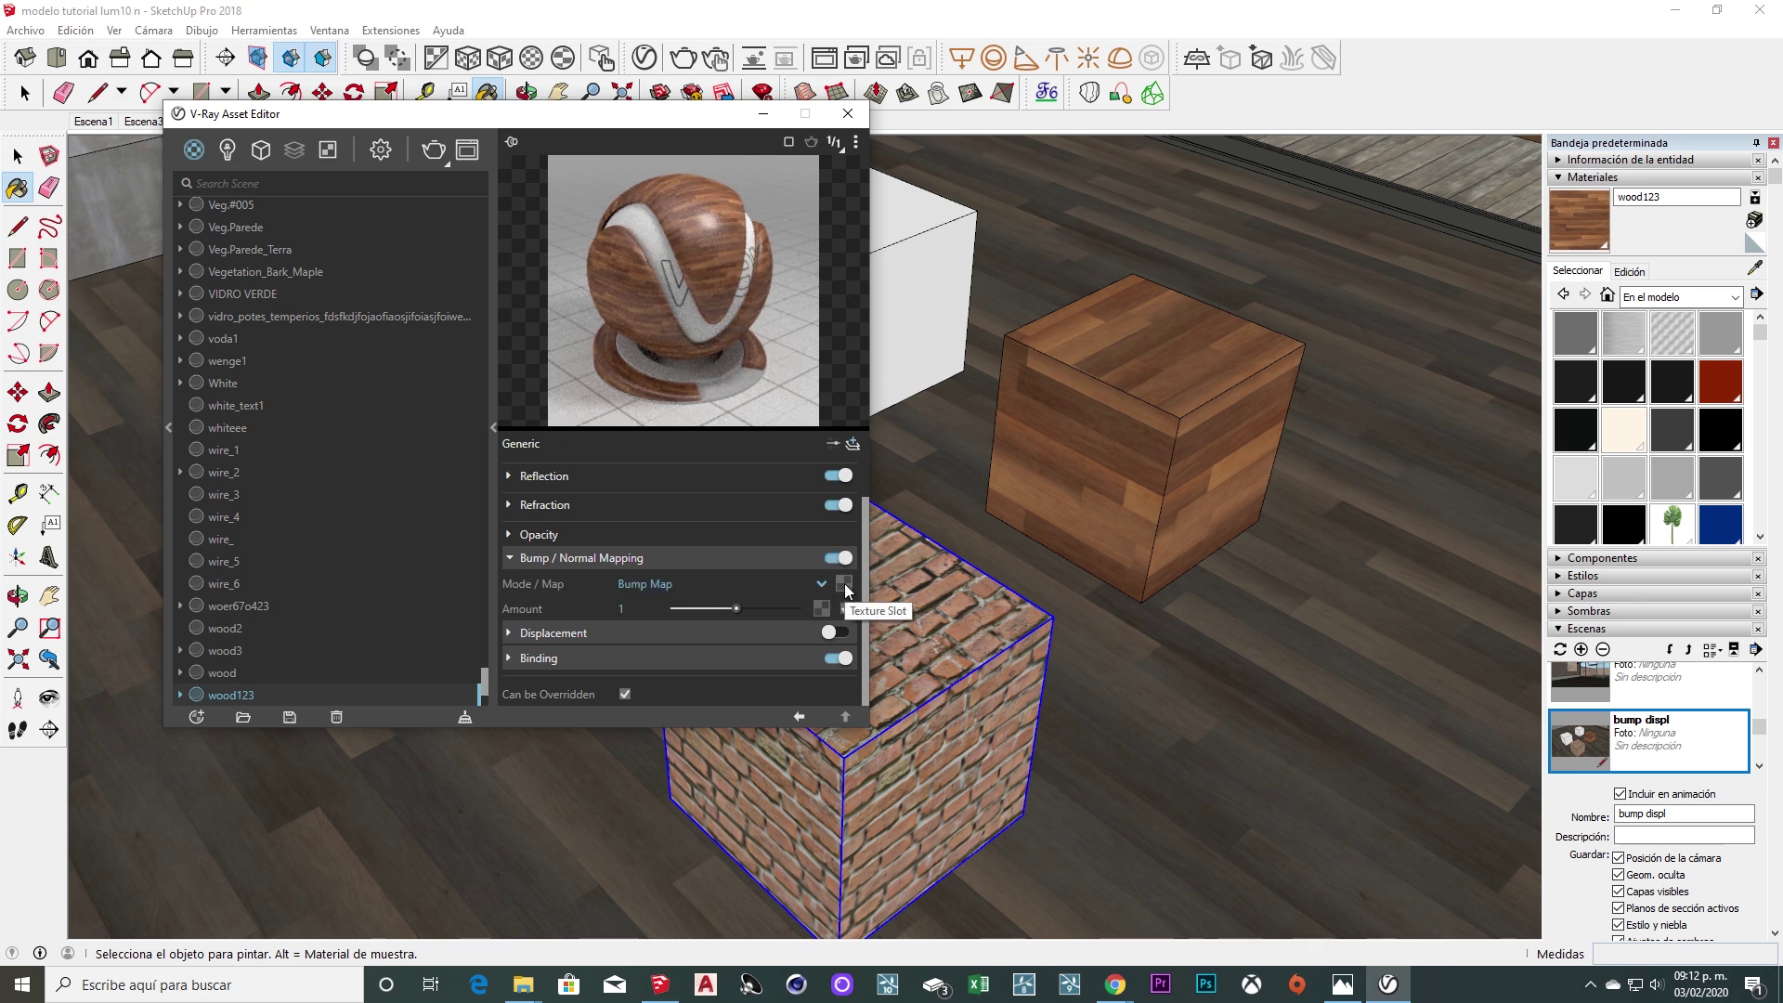
left_click(848, 591)
left_click(786, 159)
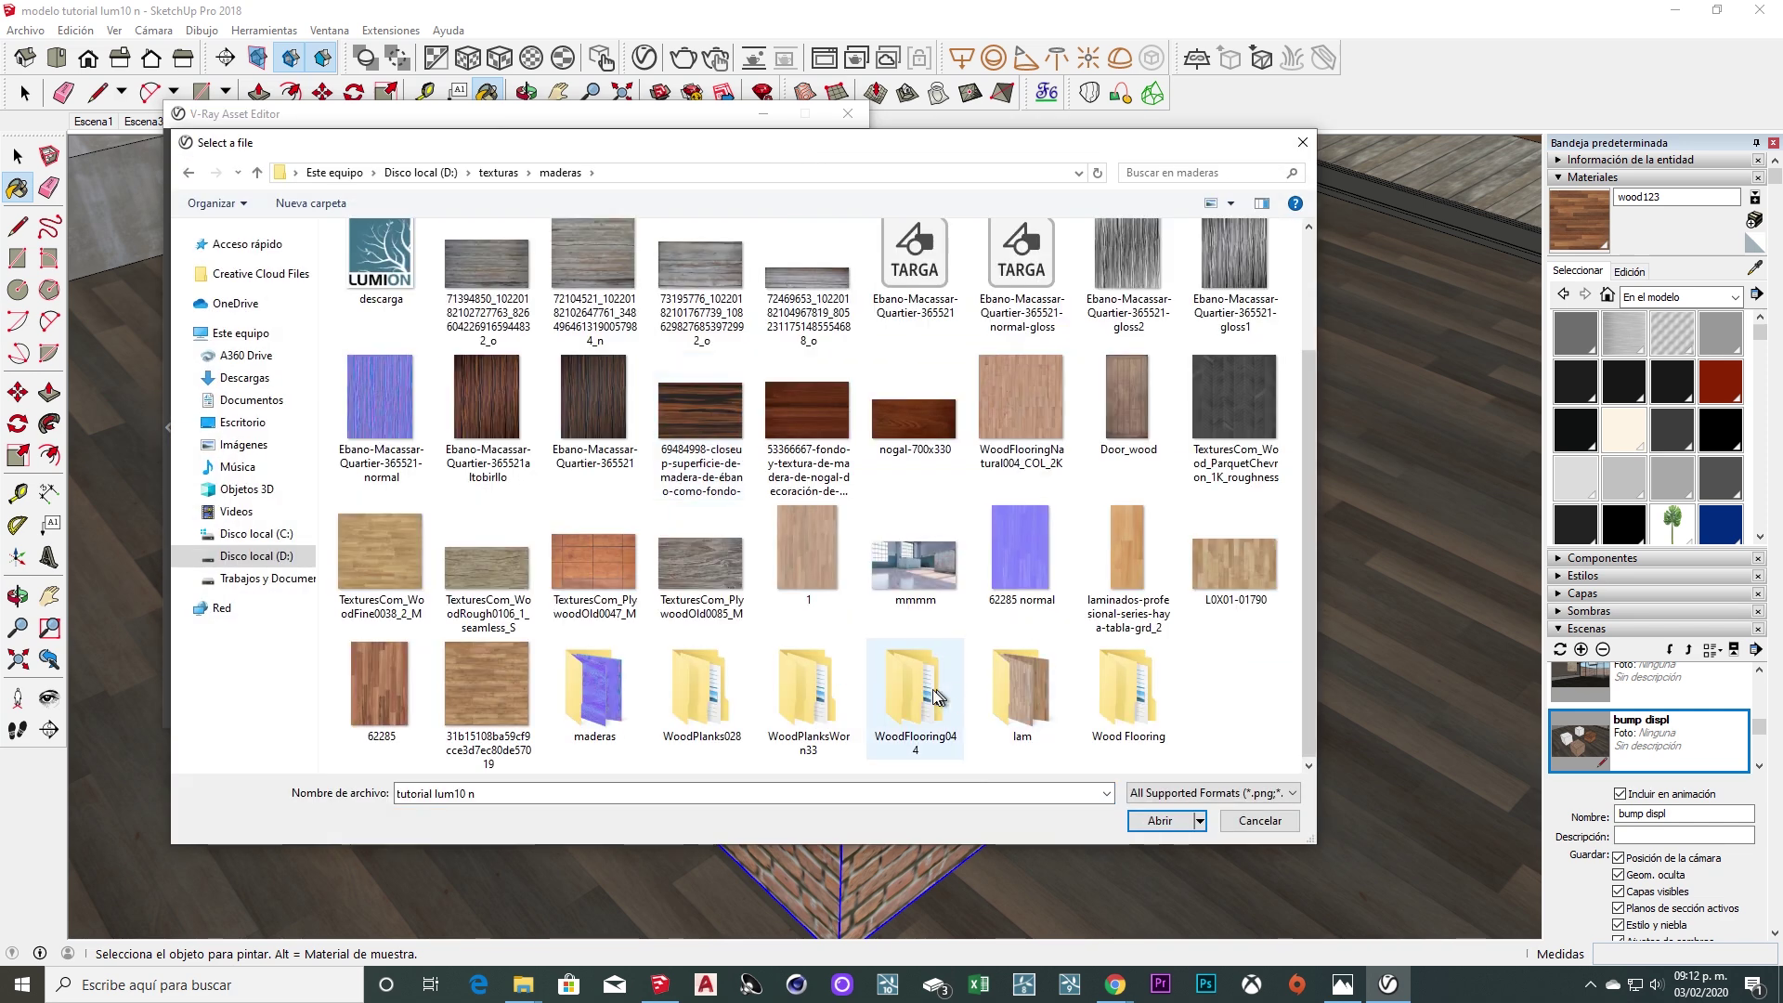
double_click(914, 691)
double_click(441, 260)
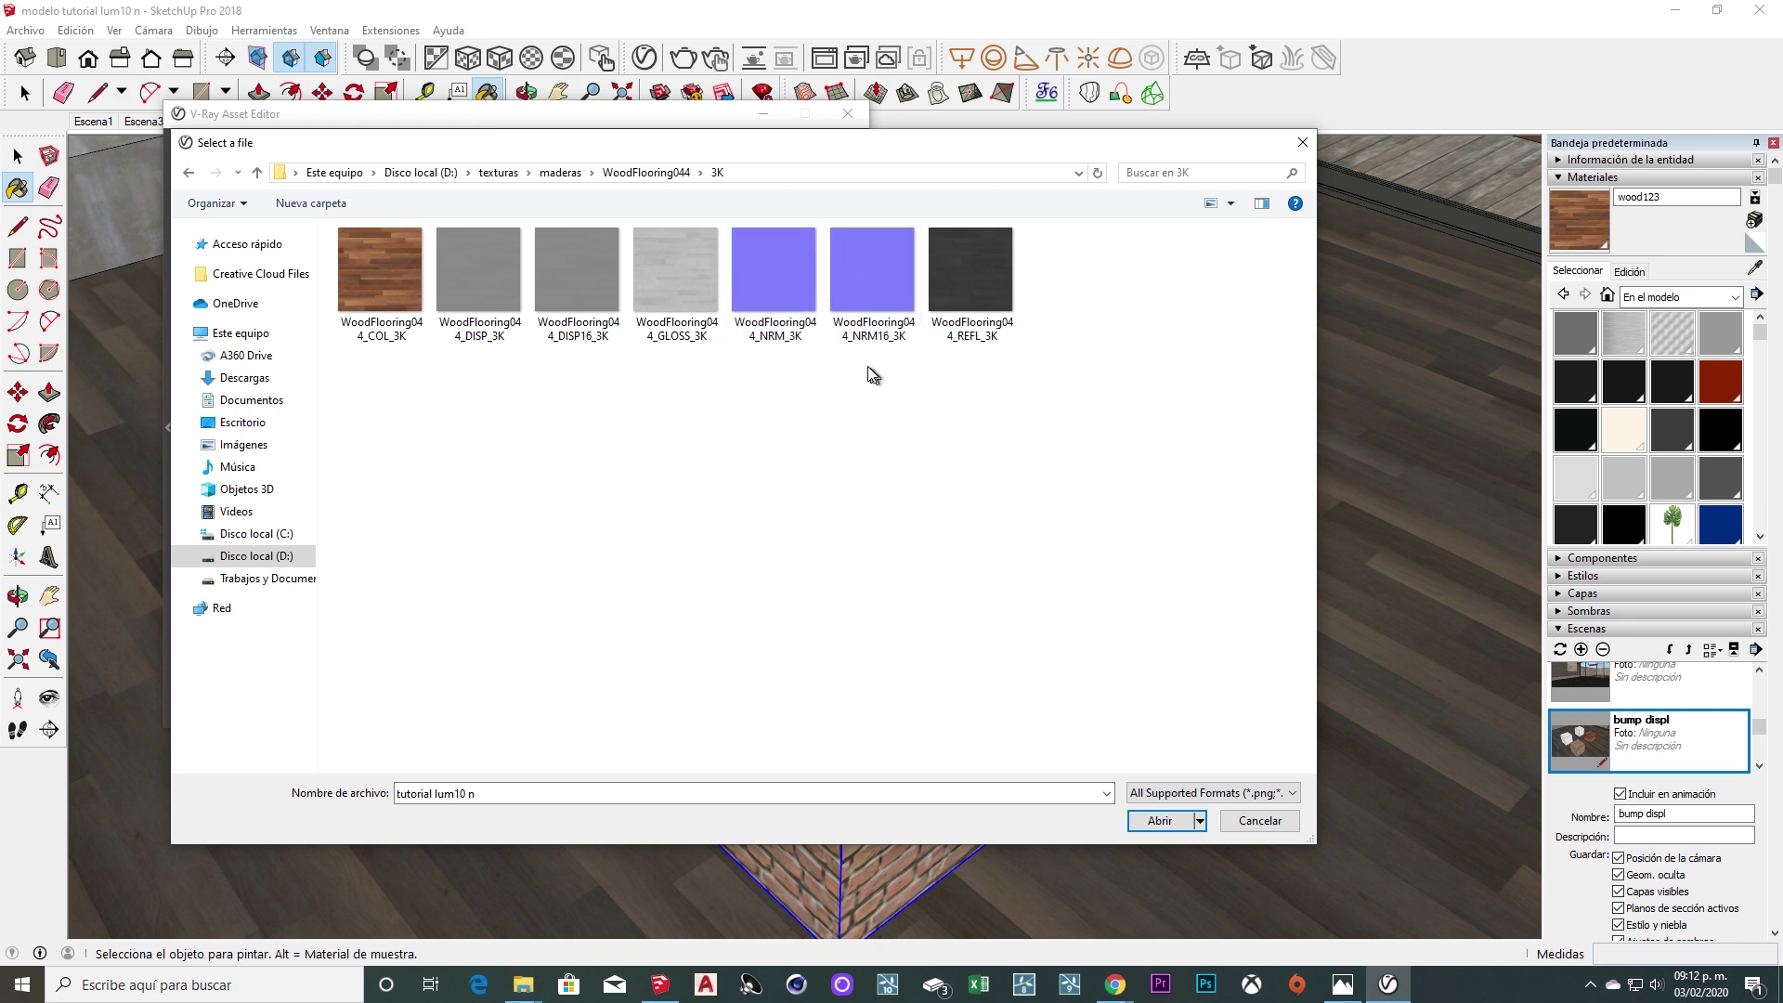
Compare the WoodFlooring044 NRM and DISP maps, settling on WoodFlooring044_NRM_3K.
left_click(795, 333)
left_click(857, 344)
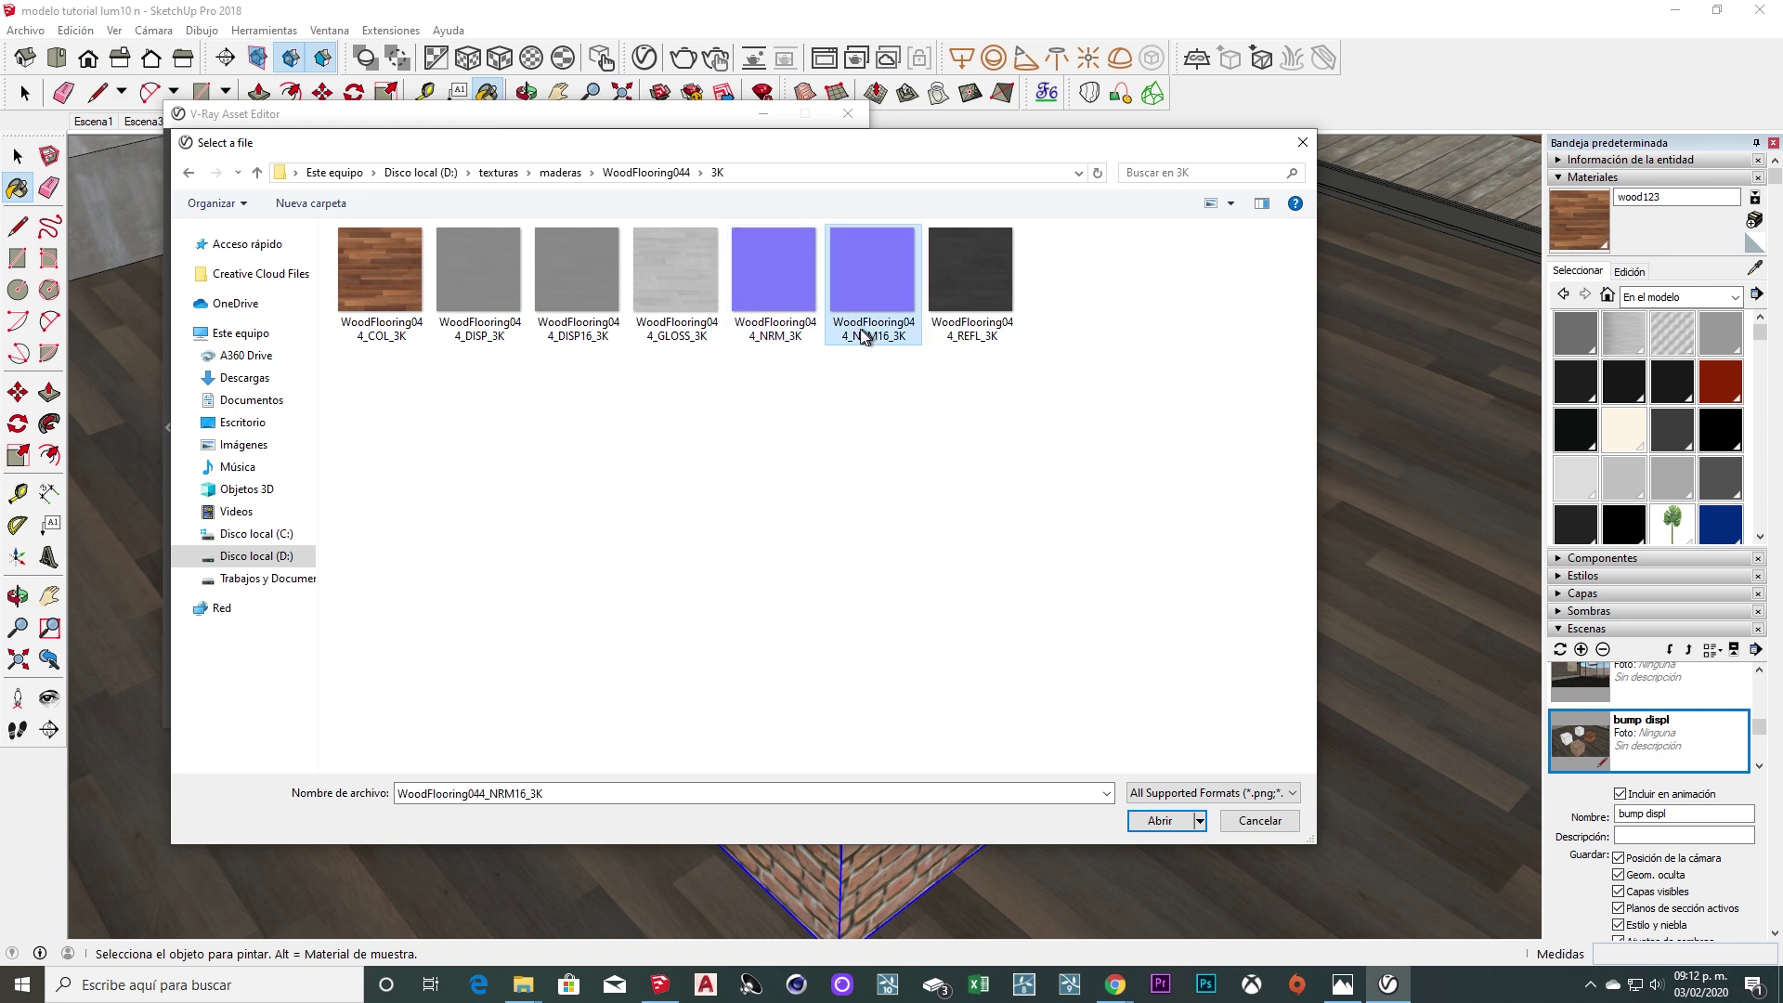
left_click(761, 336)
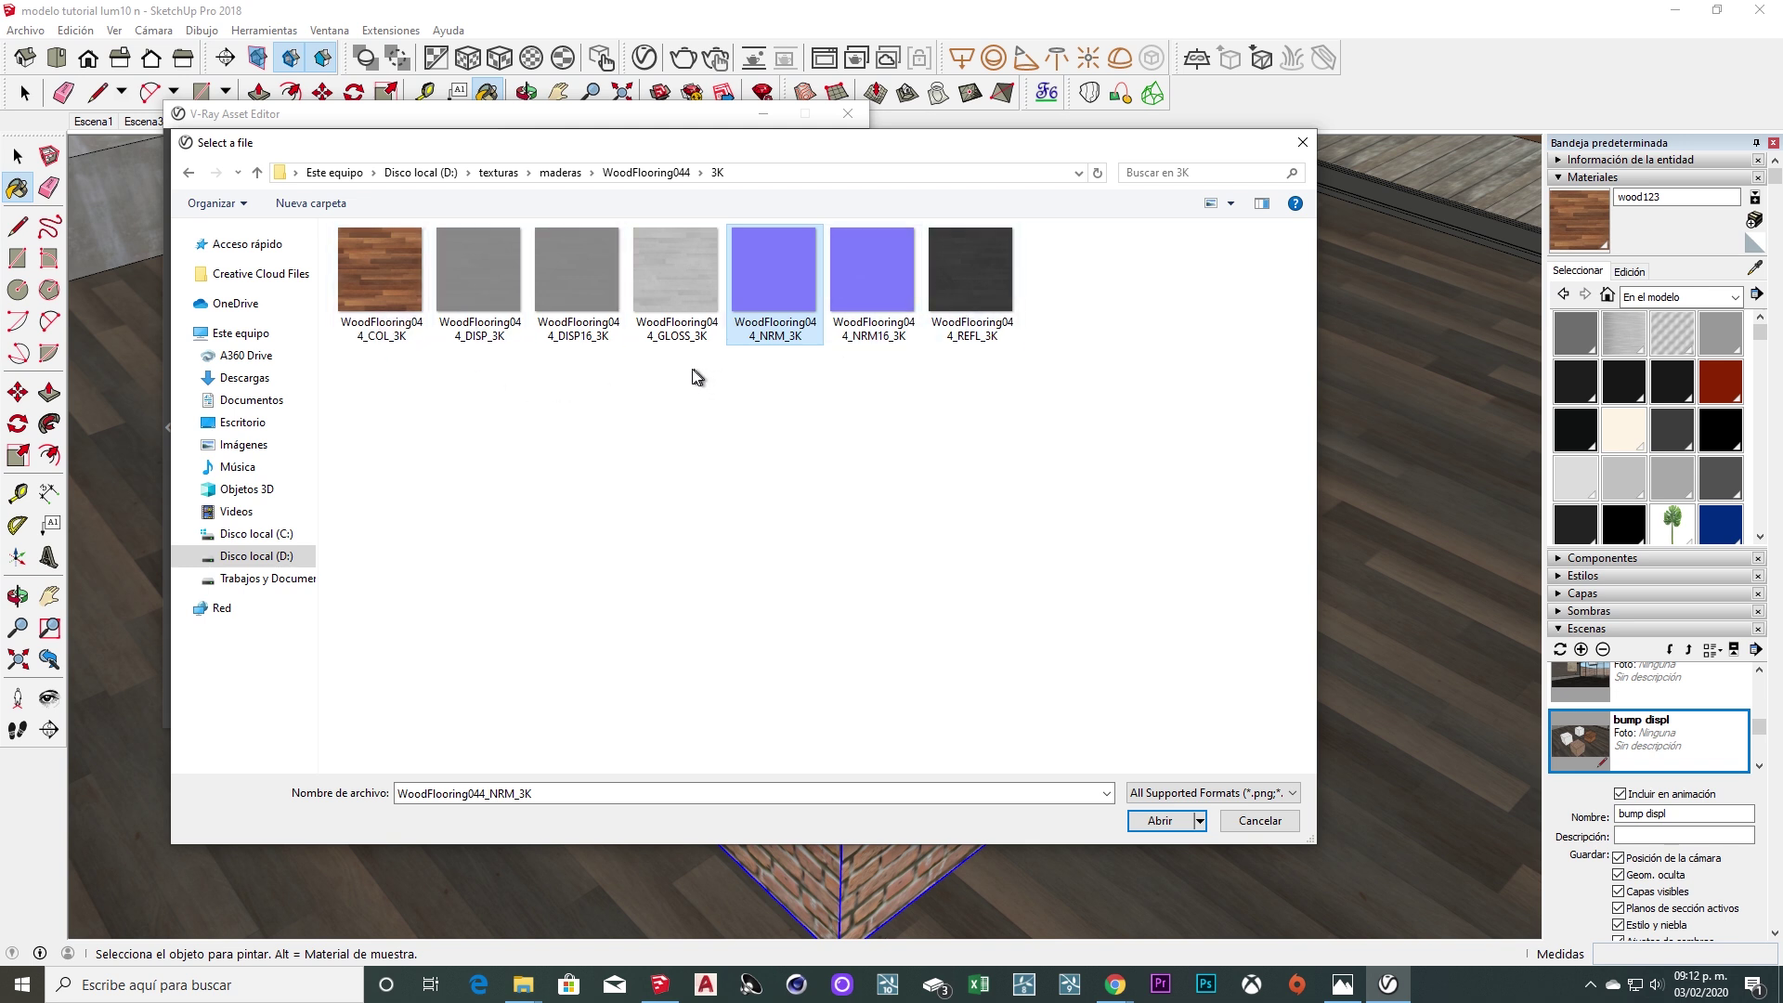
left_click(487, 327)
left_click(569, 325)
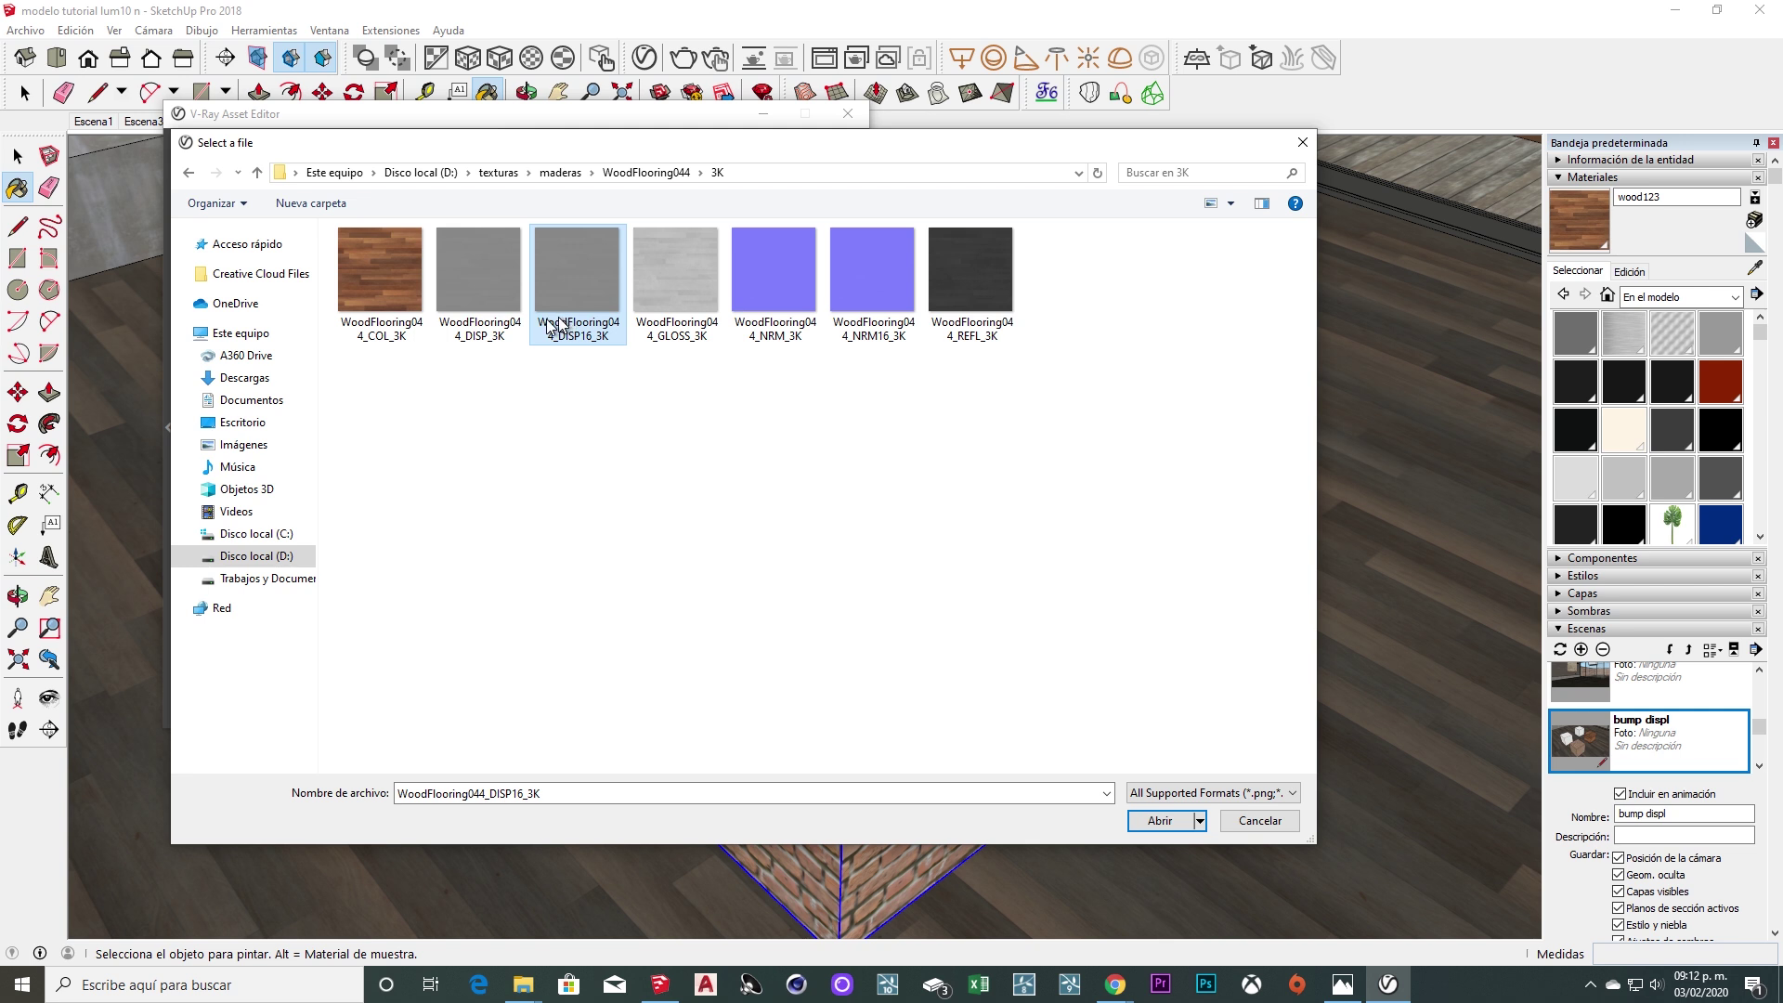
left_click(505, 336)
left_click(571, 307)
left_click(780, 339)
left_click(856, 327)
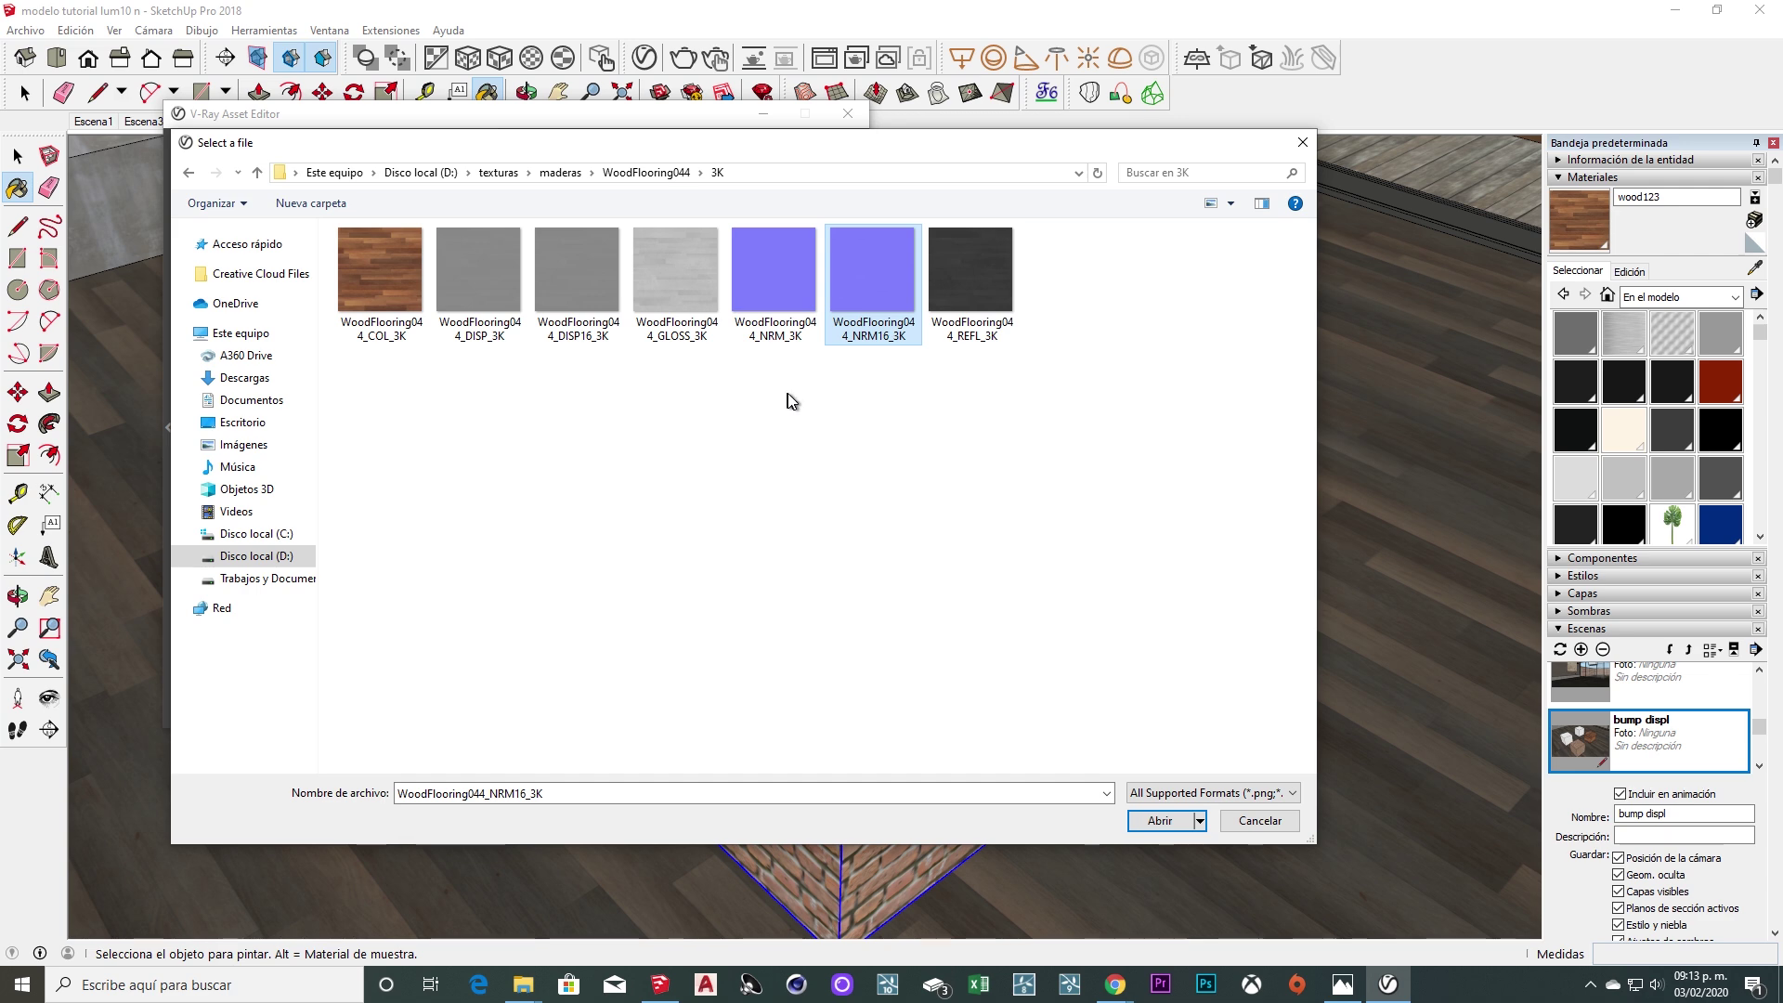
left_click(801, 342)
Load the NRM map as wood123's bump with amount 3, then sample brick1 from the brick cube.
left_click(1168, 820)
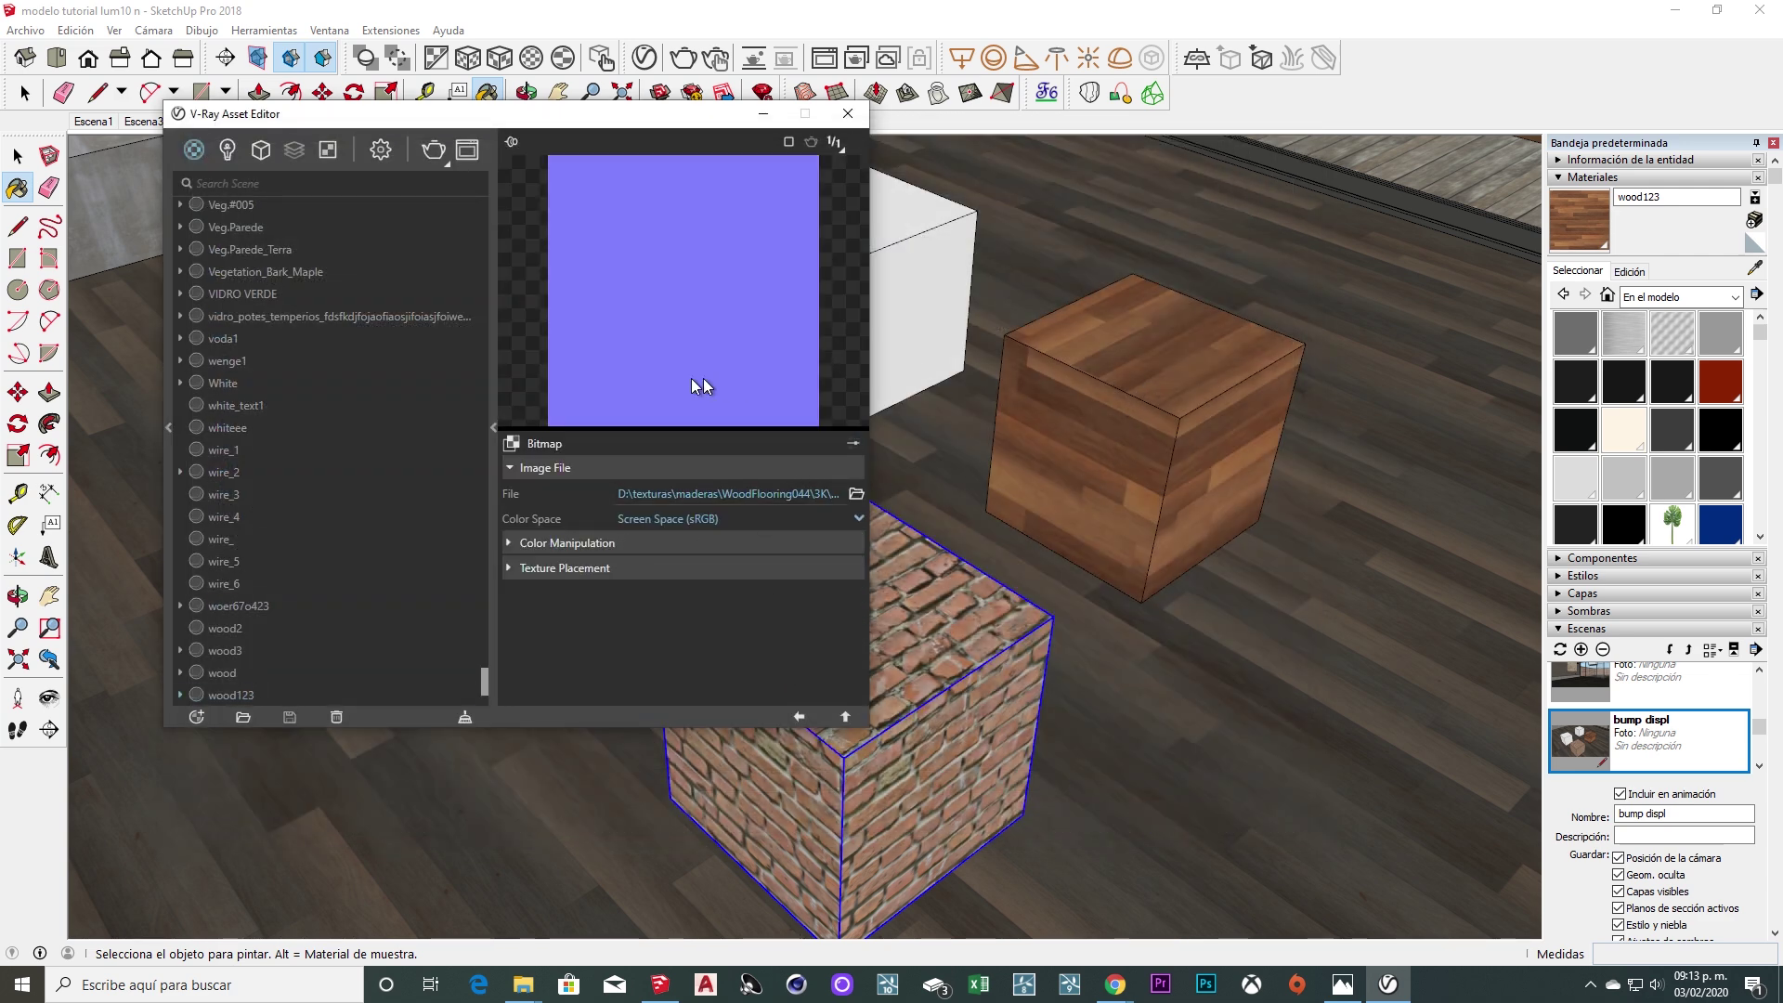
left_click(798, 717)
left_click(637, 607)
key("Return")
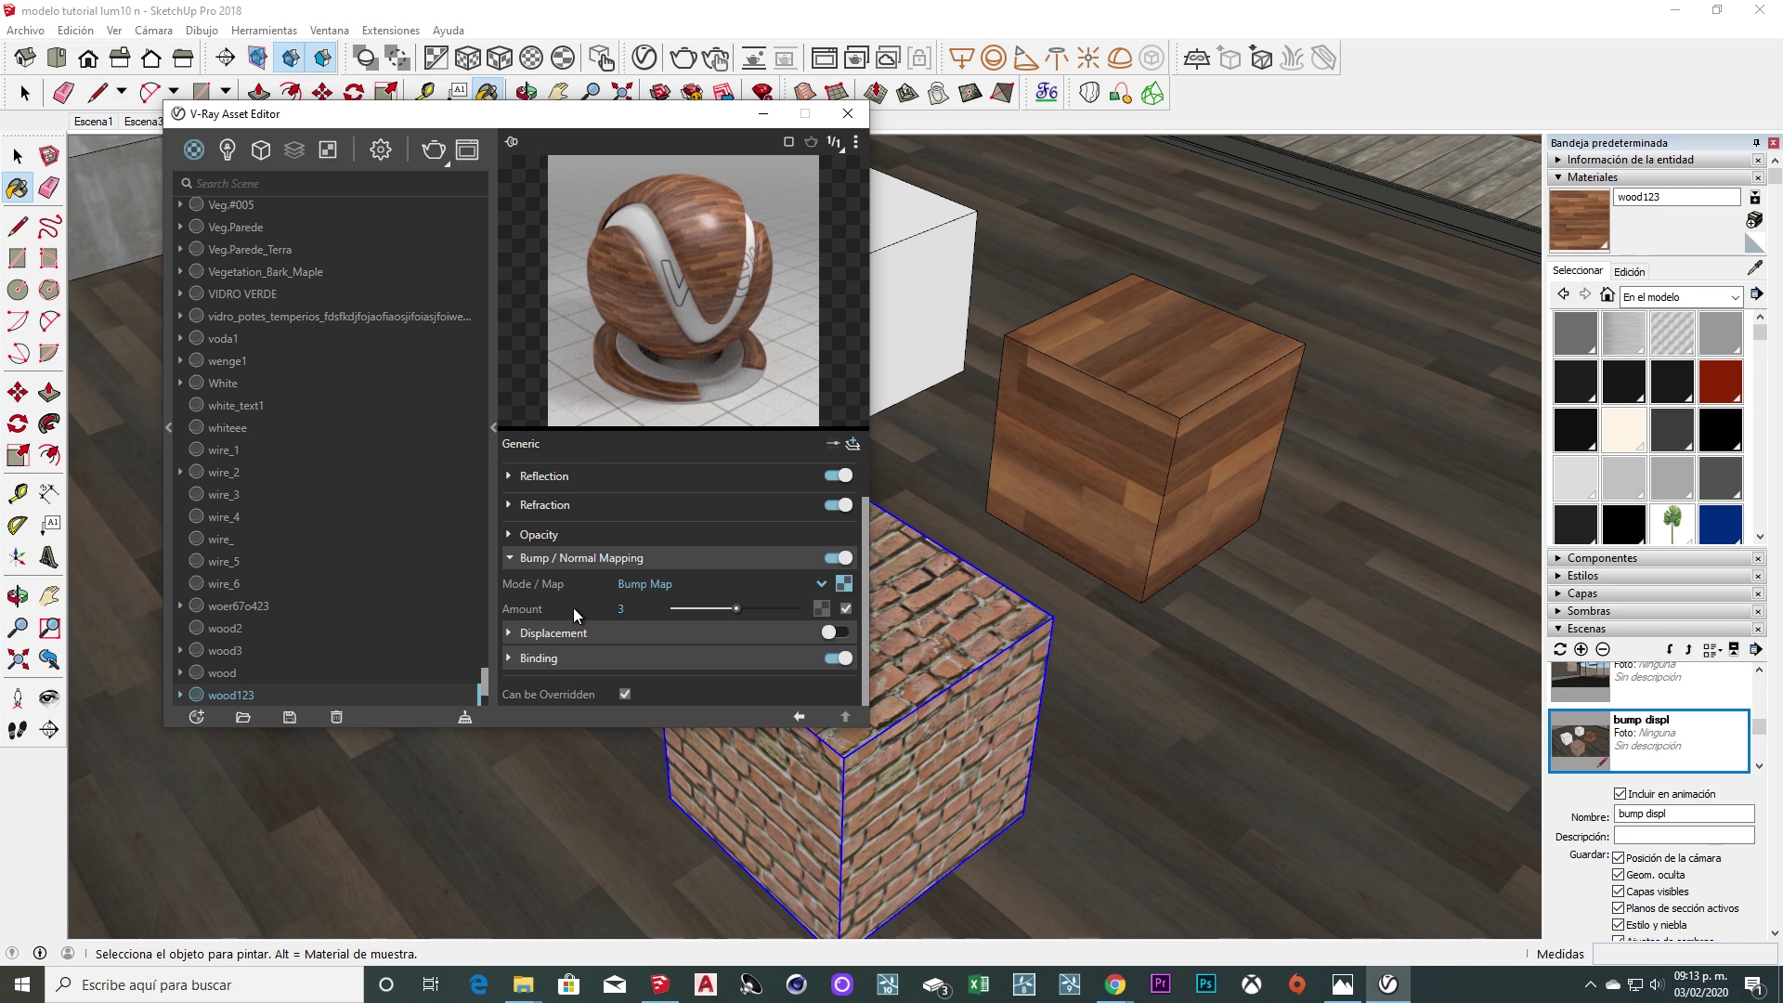
left_click(1755, 268)
left_click(944, 606)
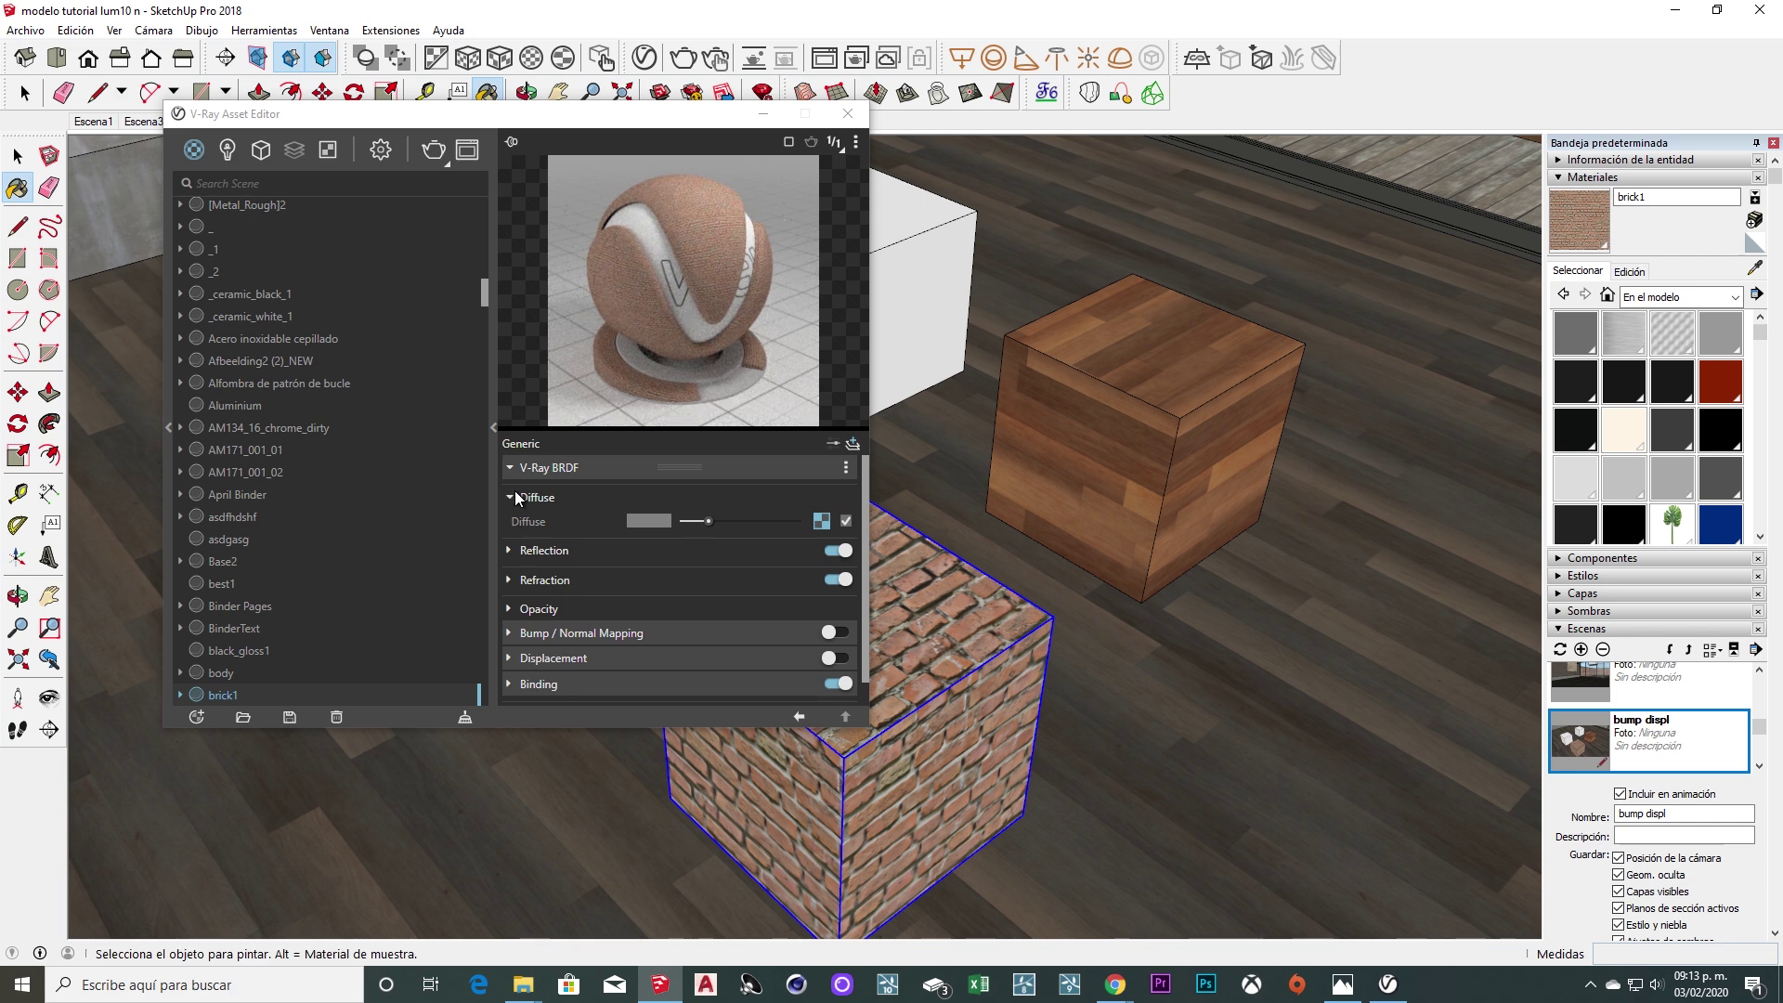
Give brick1 a grey reflection colour with reflection glossiness 0.75.
left_click(511, 550)
left_click_drag(685, 574, 717, 574)
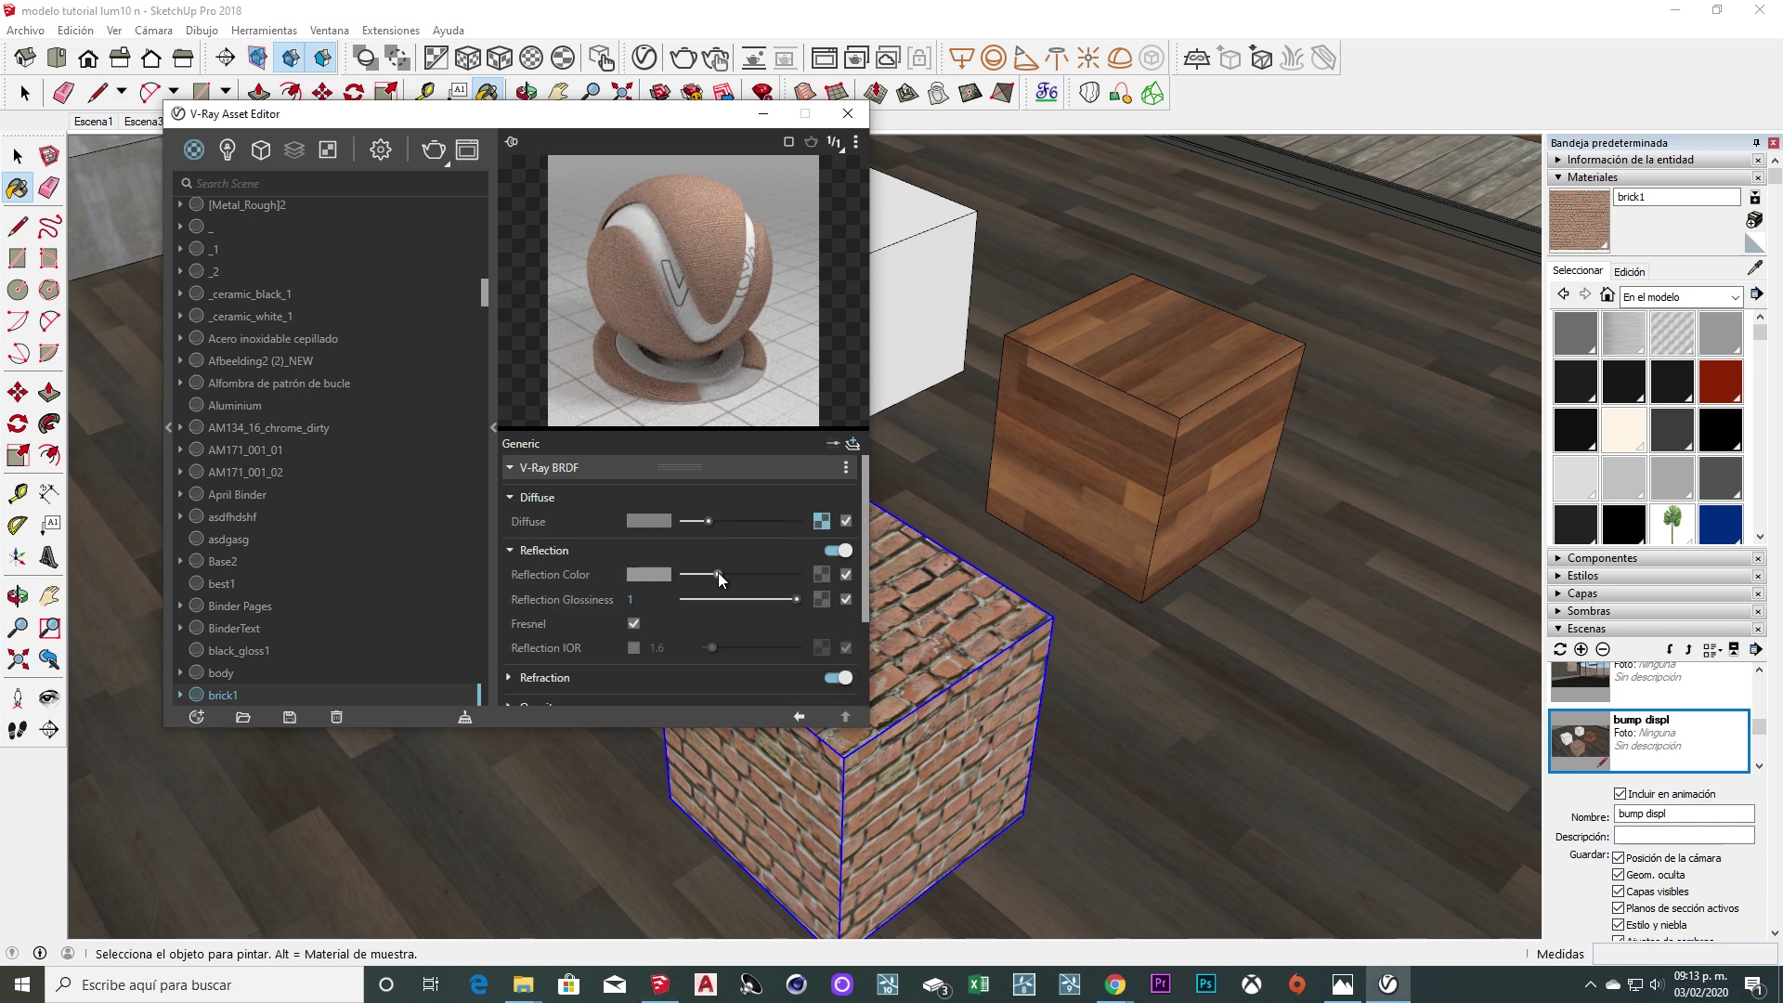
left_click(774, 600)
double_click(634, 599)
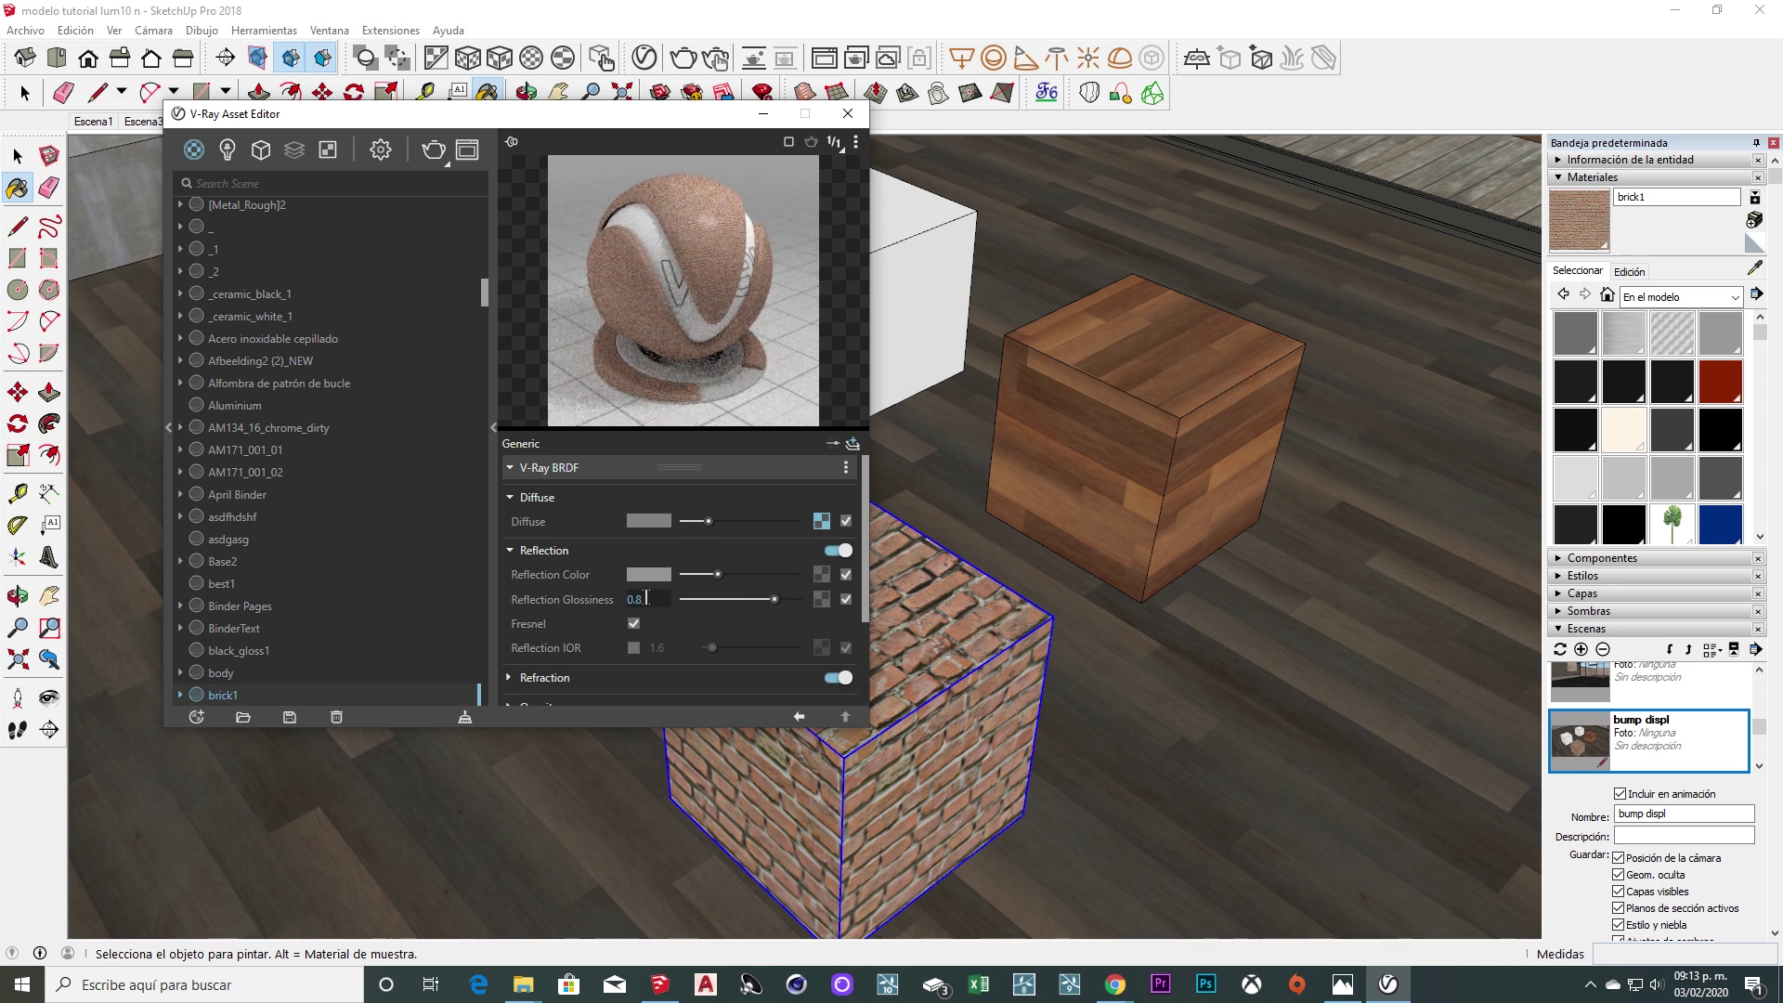
type(".75")
key("Return")
Load Bricks01_NRM_3K from the LADRILLOS folder as brick1's bump map.
left_click(510, 497)
left_click(525, 609)
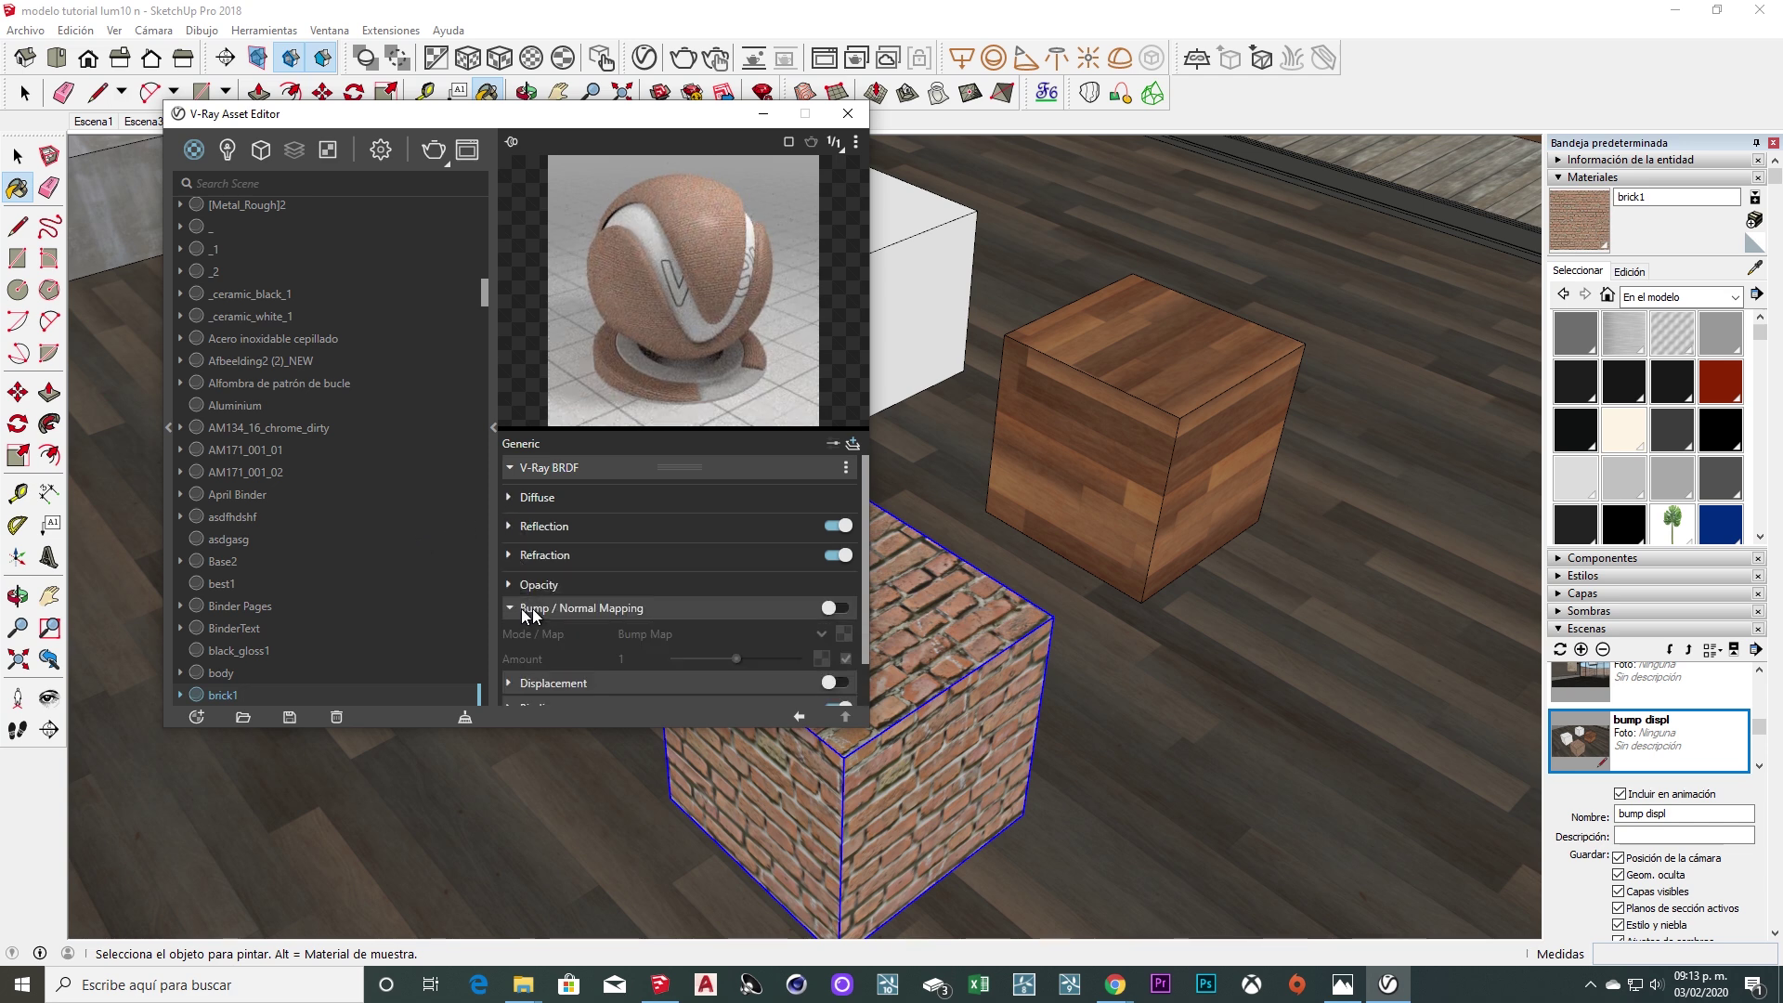
left_click(844, 634)
left_click(781, 166)
left_click(492, 173)
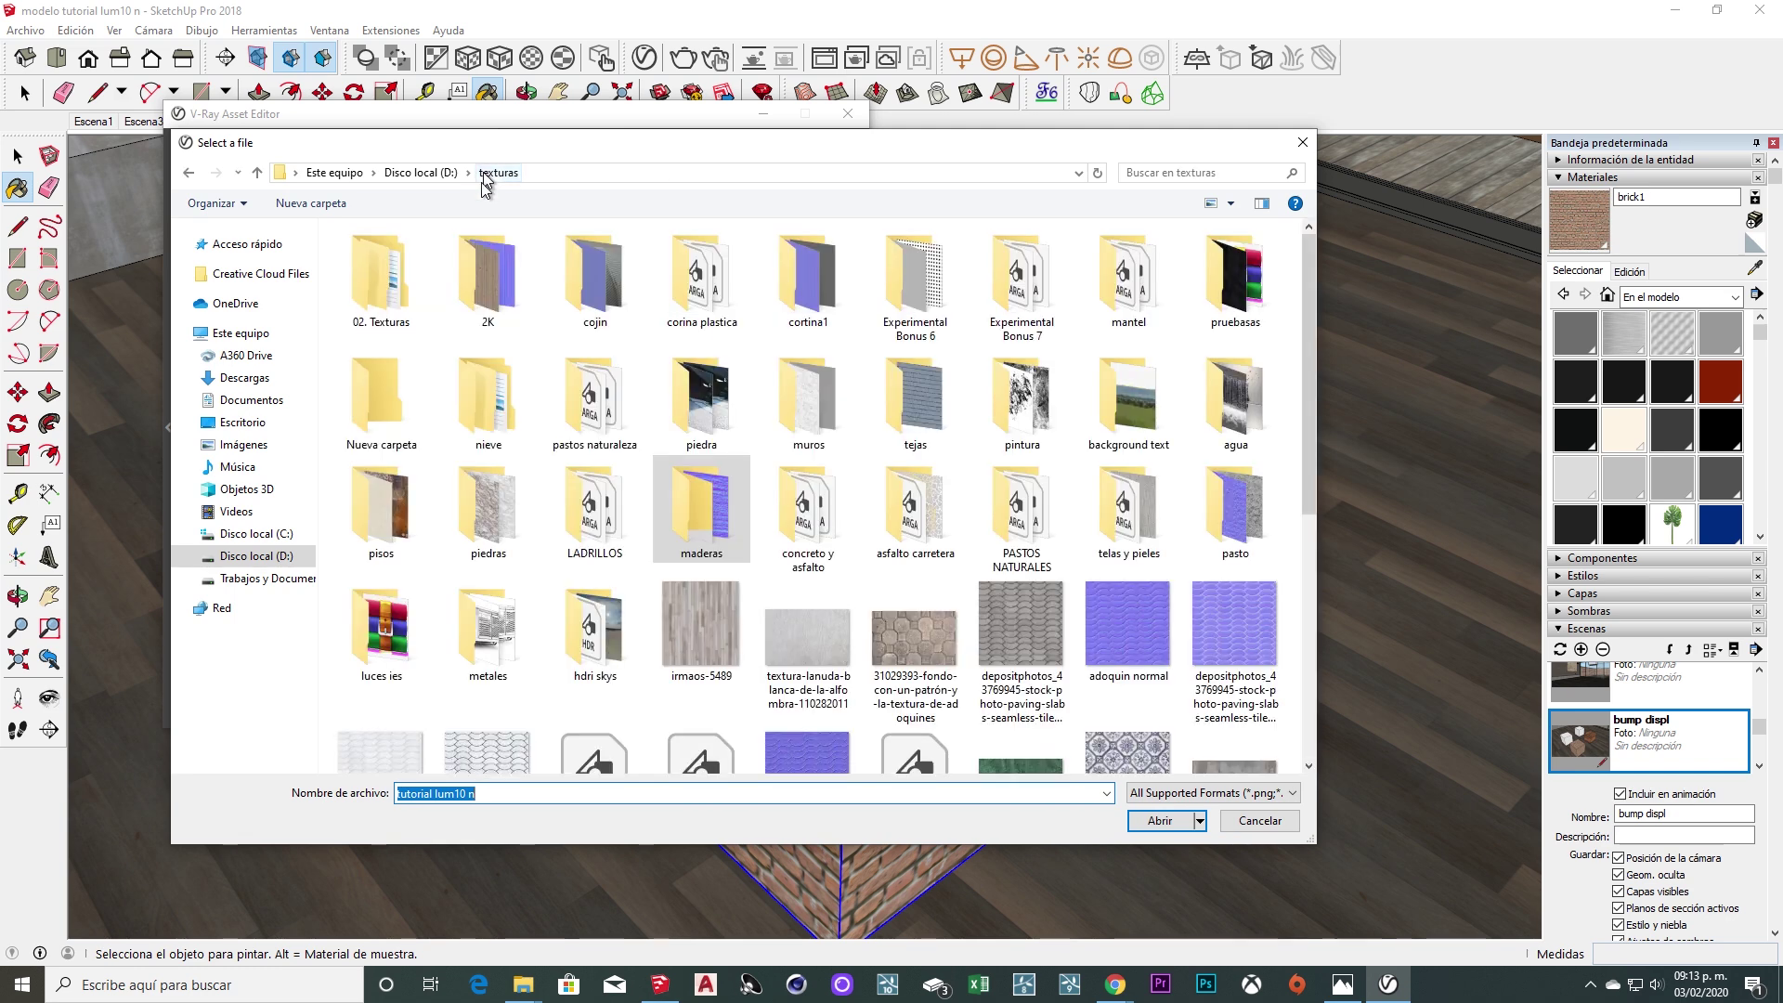
double_click(594, 506)
scroll(808, 445, "down", 3)
scroll(807, 445, "up", 3)
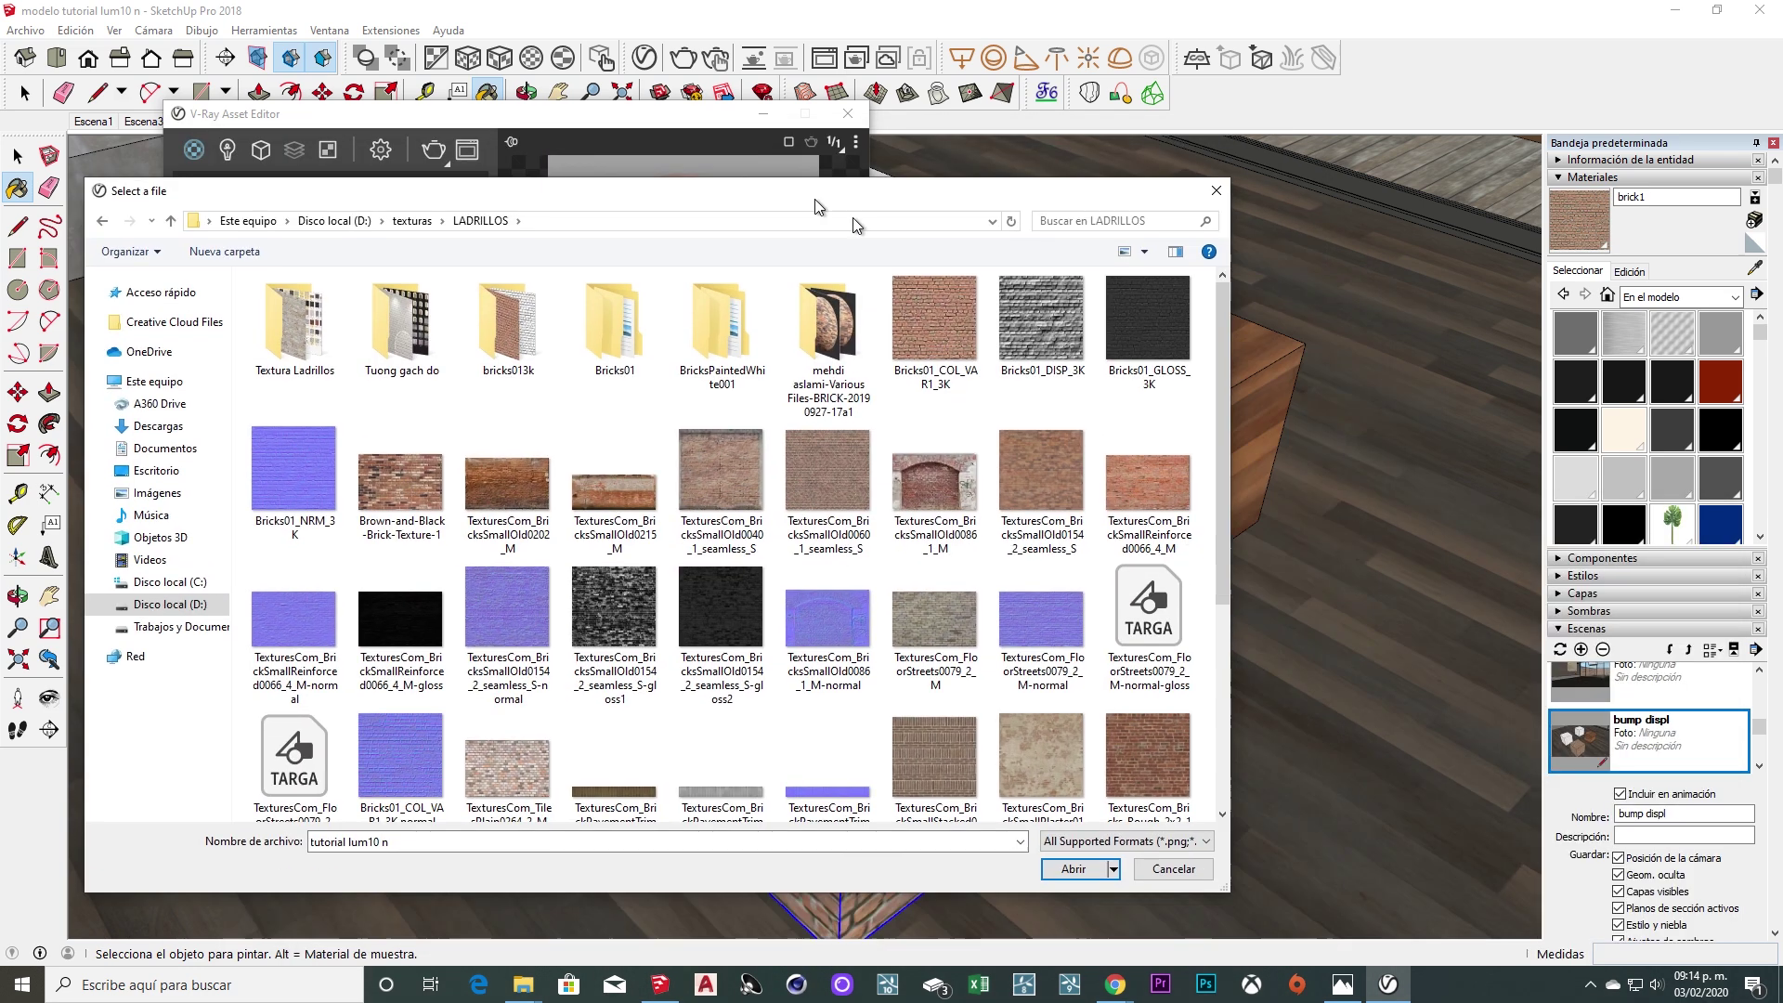
mouse_move(900, 149)
left_mouse_down()
mouse_move(805, 133)
mouse_move(1006, 144)
left_mouse_up()
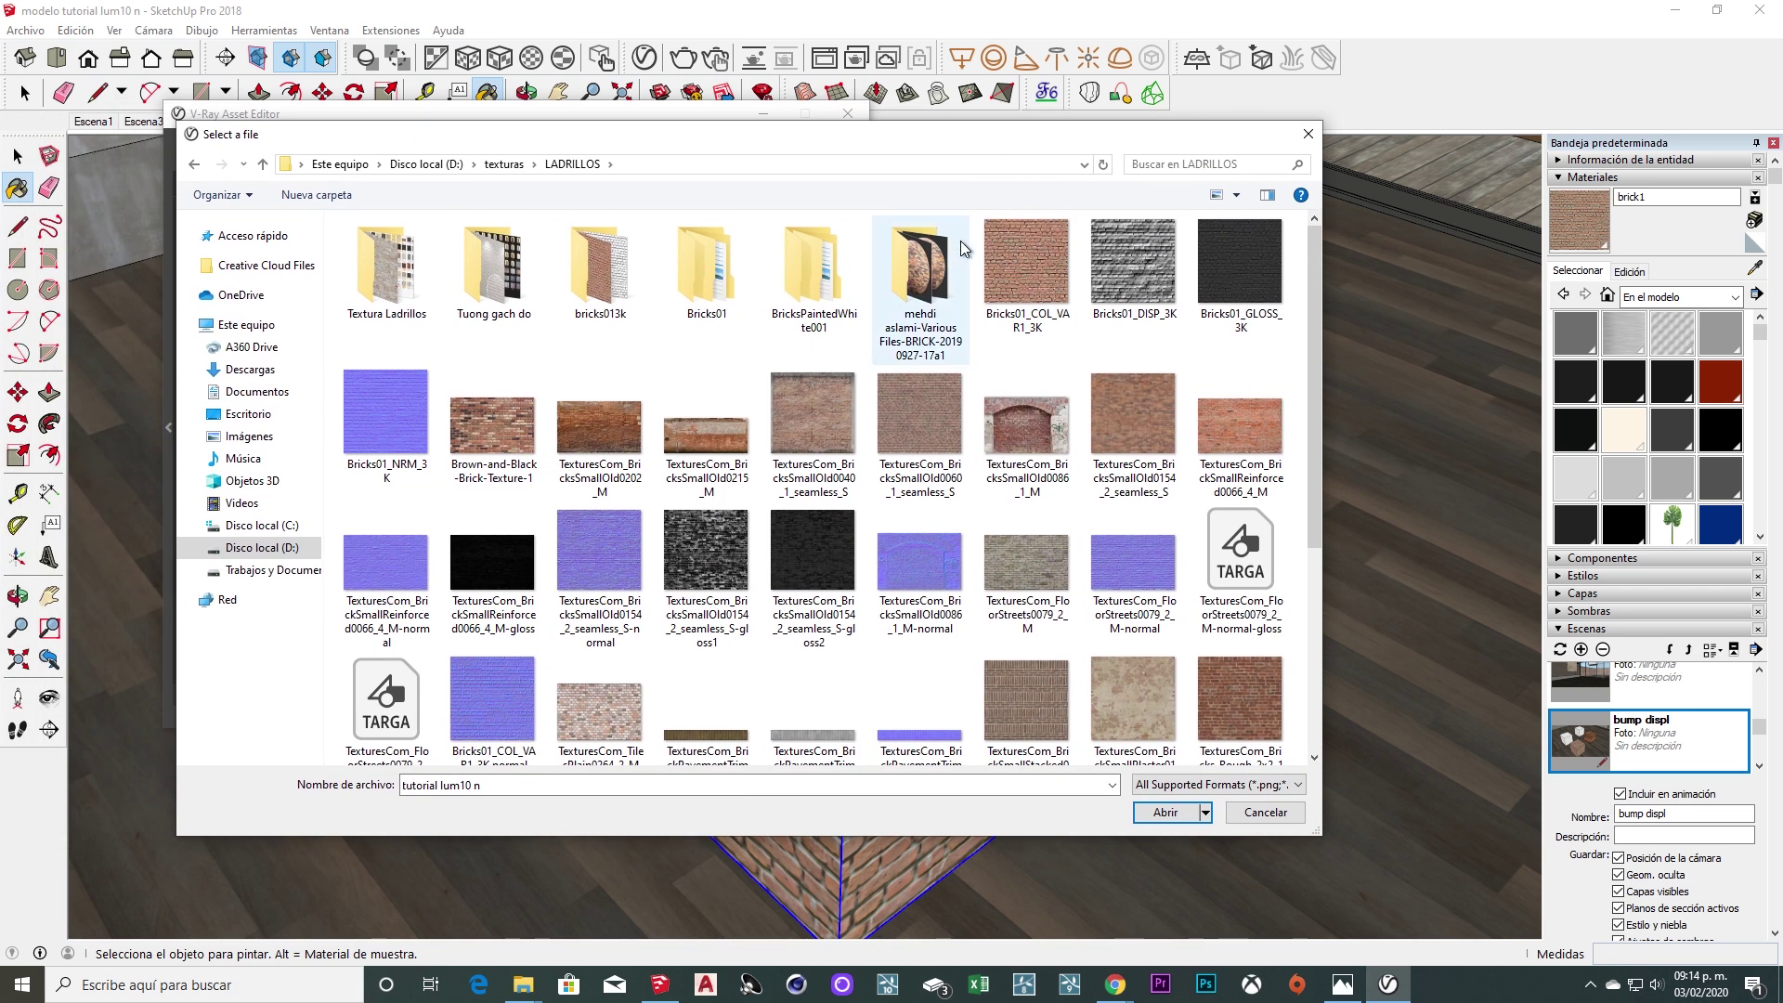
left_click(380, 448)
left_click(1161, 811)
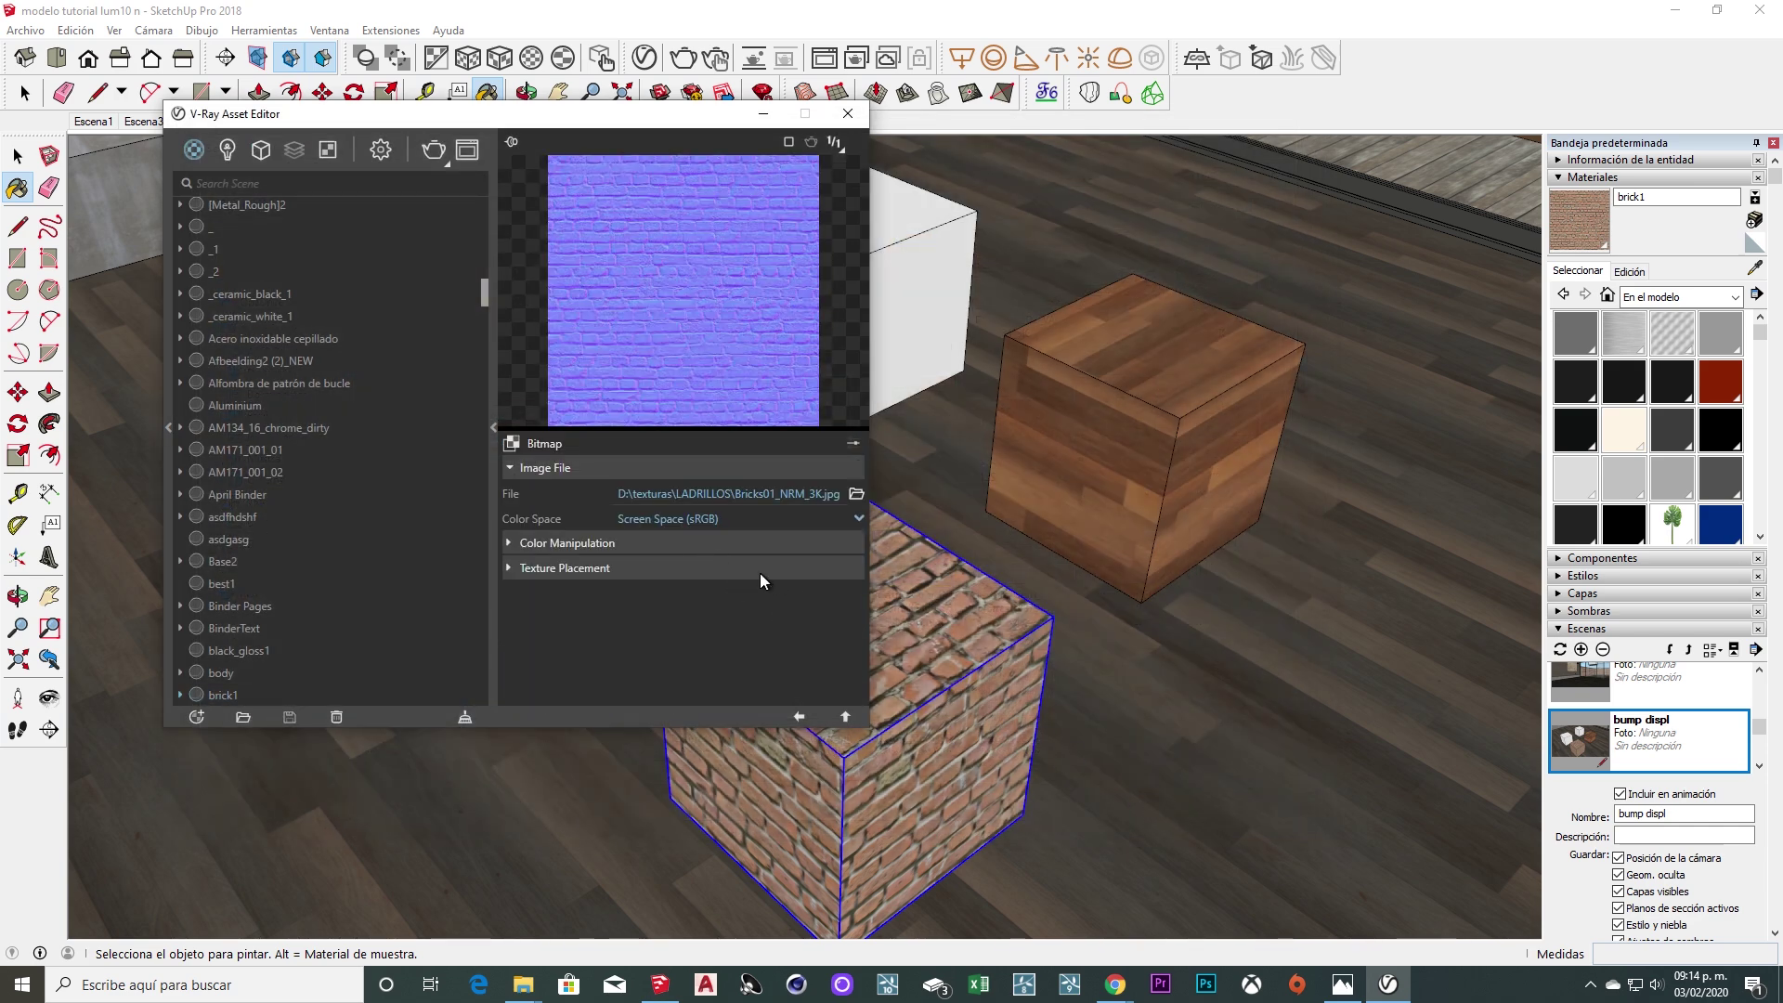
left_click(799, 719)
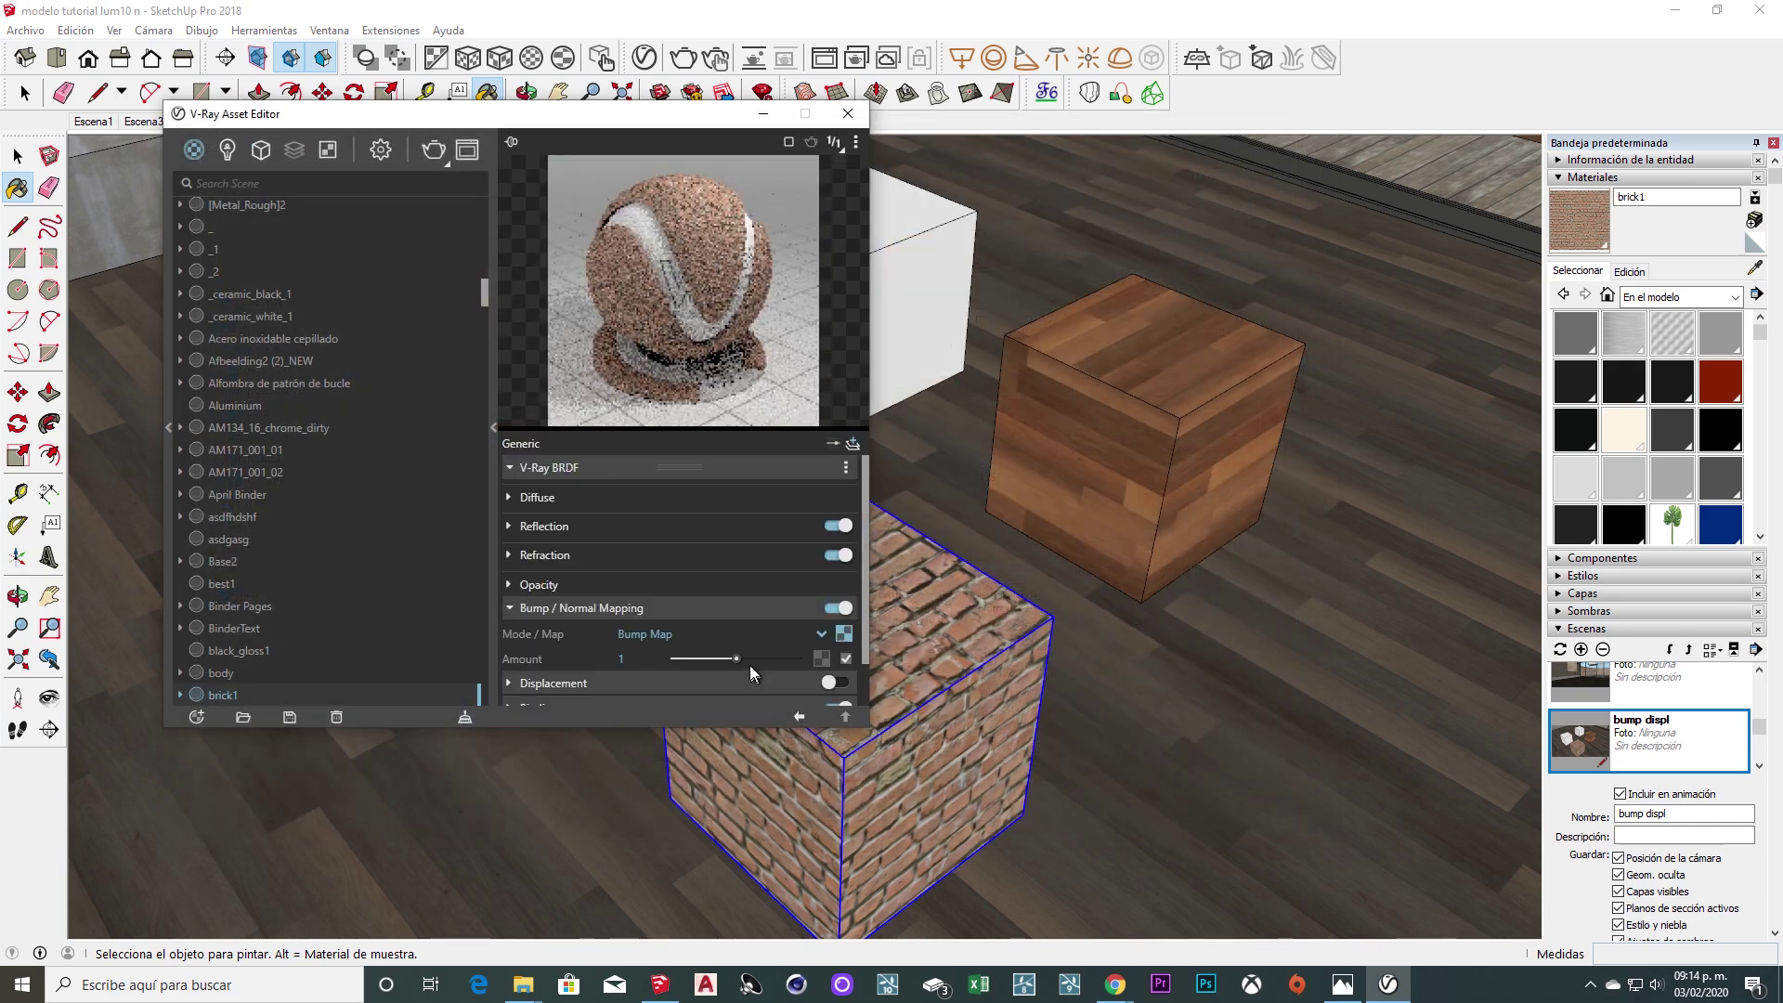
left_click(855, 143)
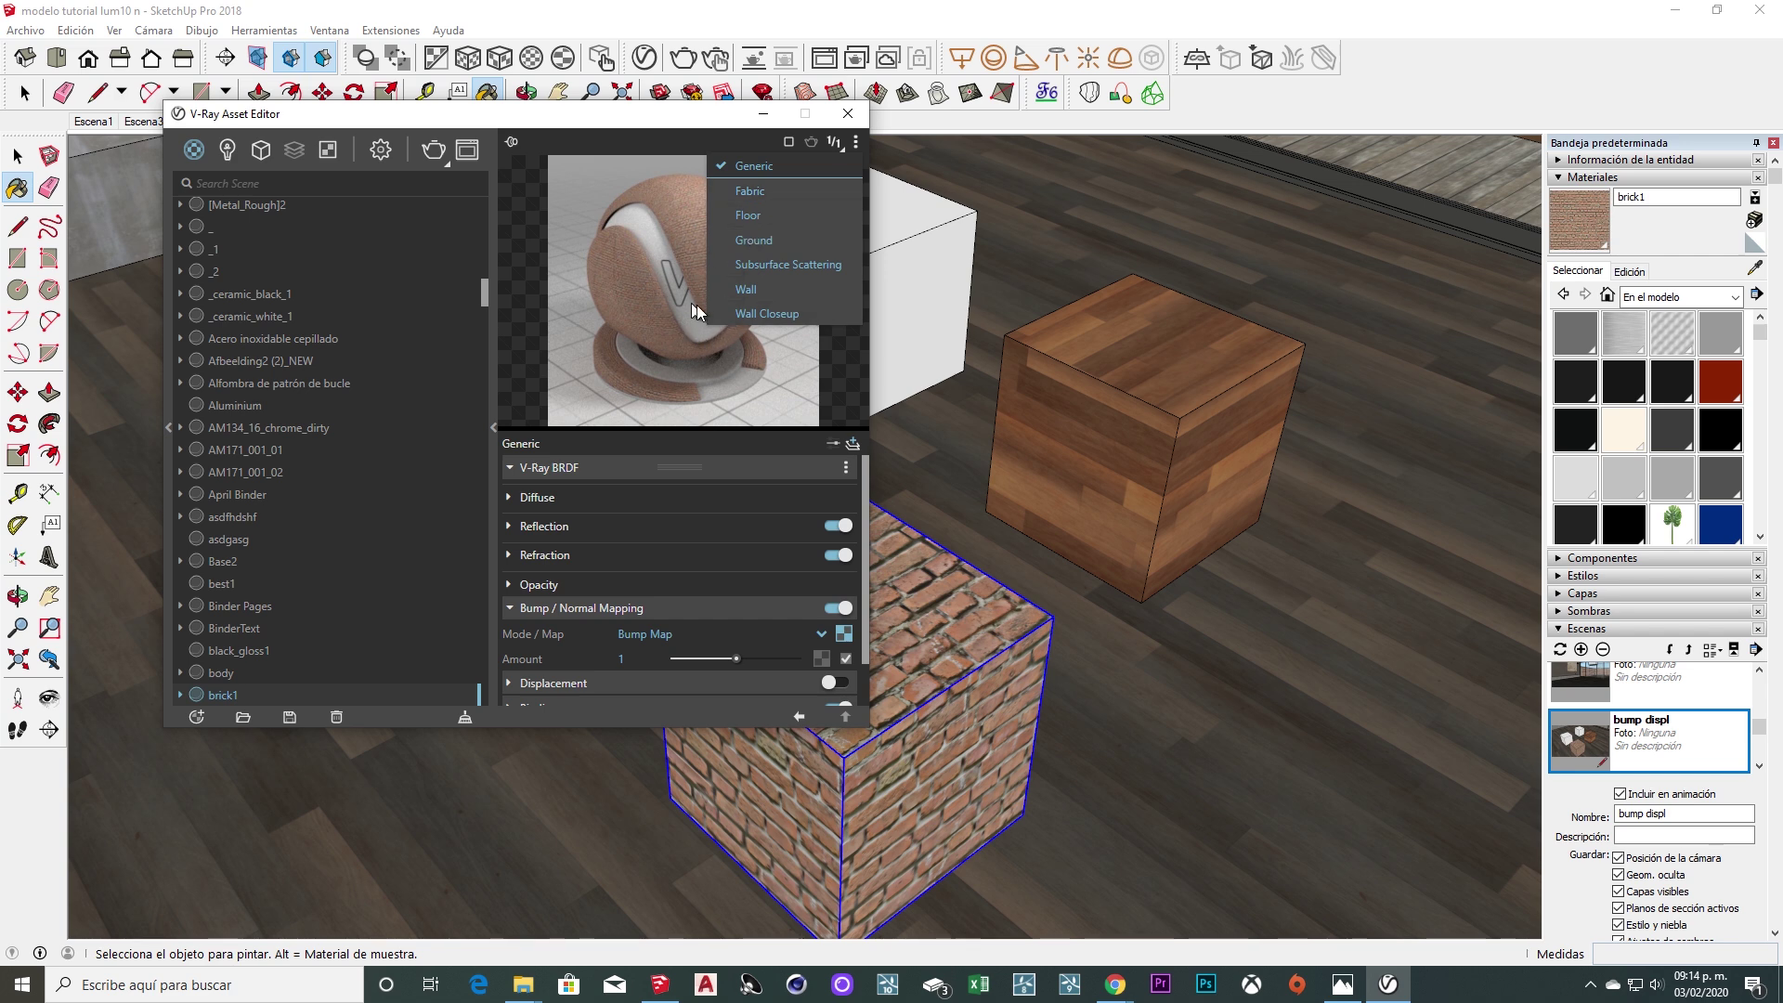
Preview brick1 on the Wall scene and set its bump amount to 4.
left_click(760, 291)
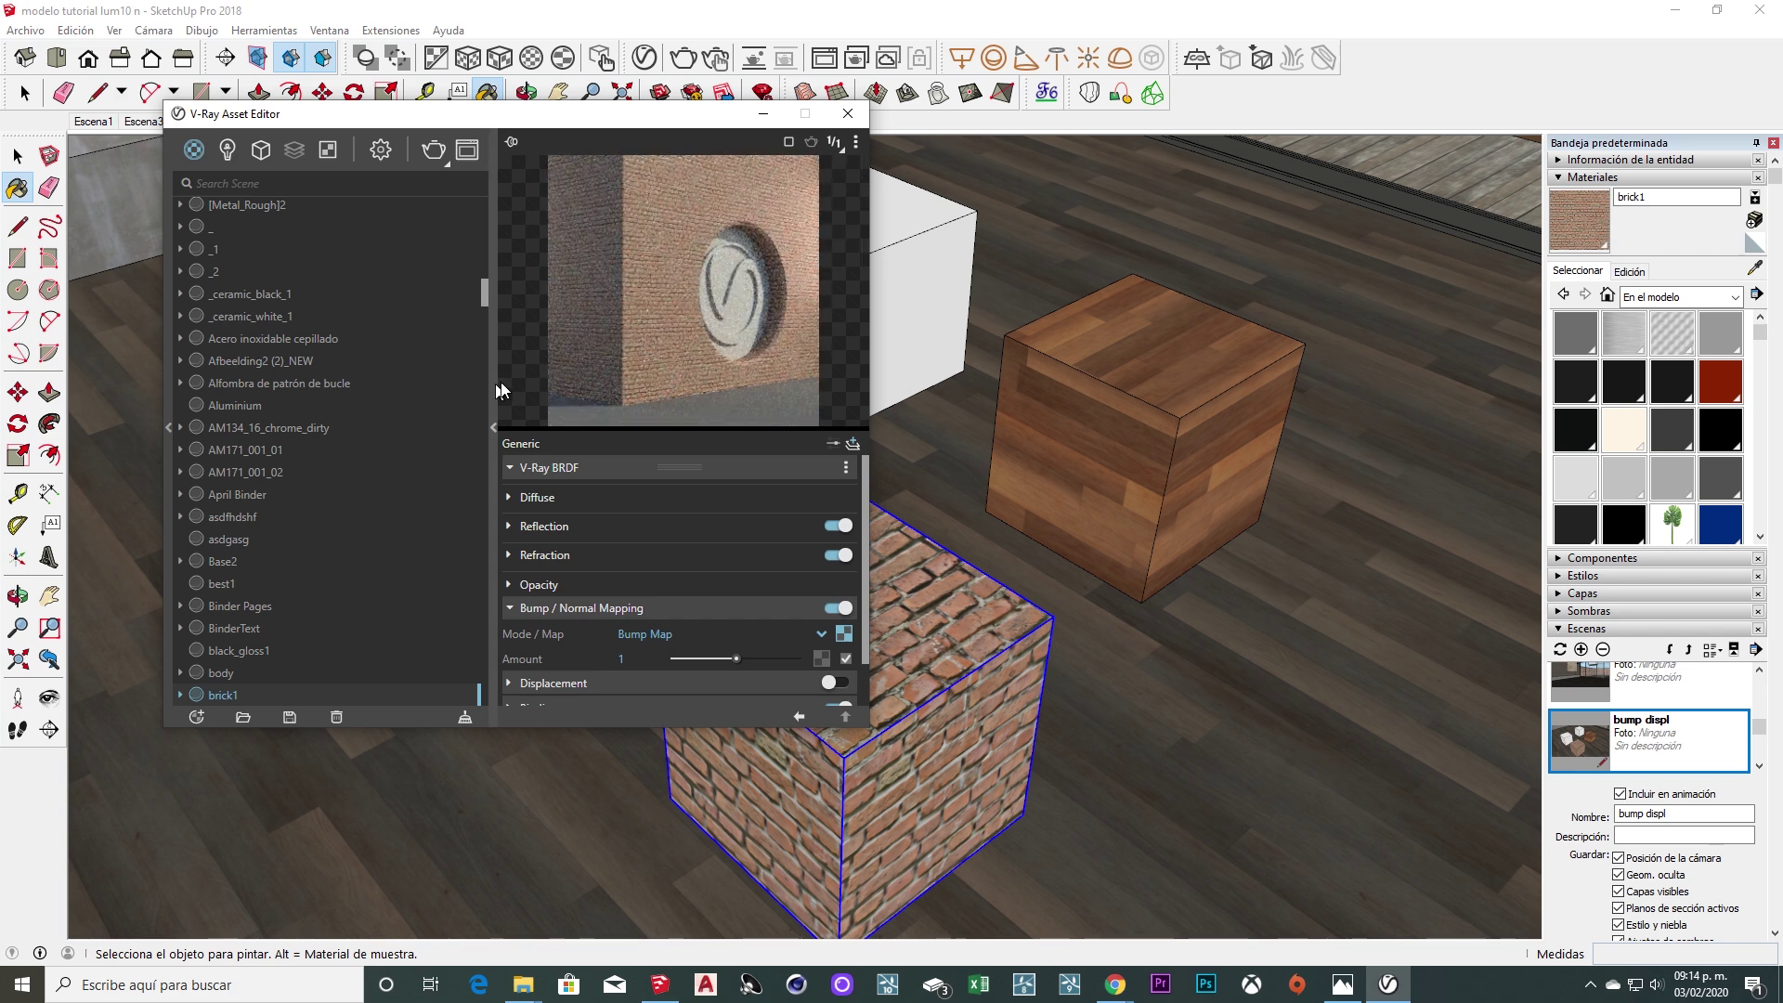
left_click(860, 144)
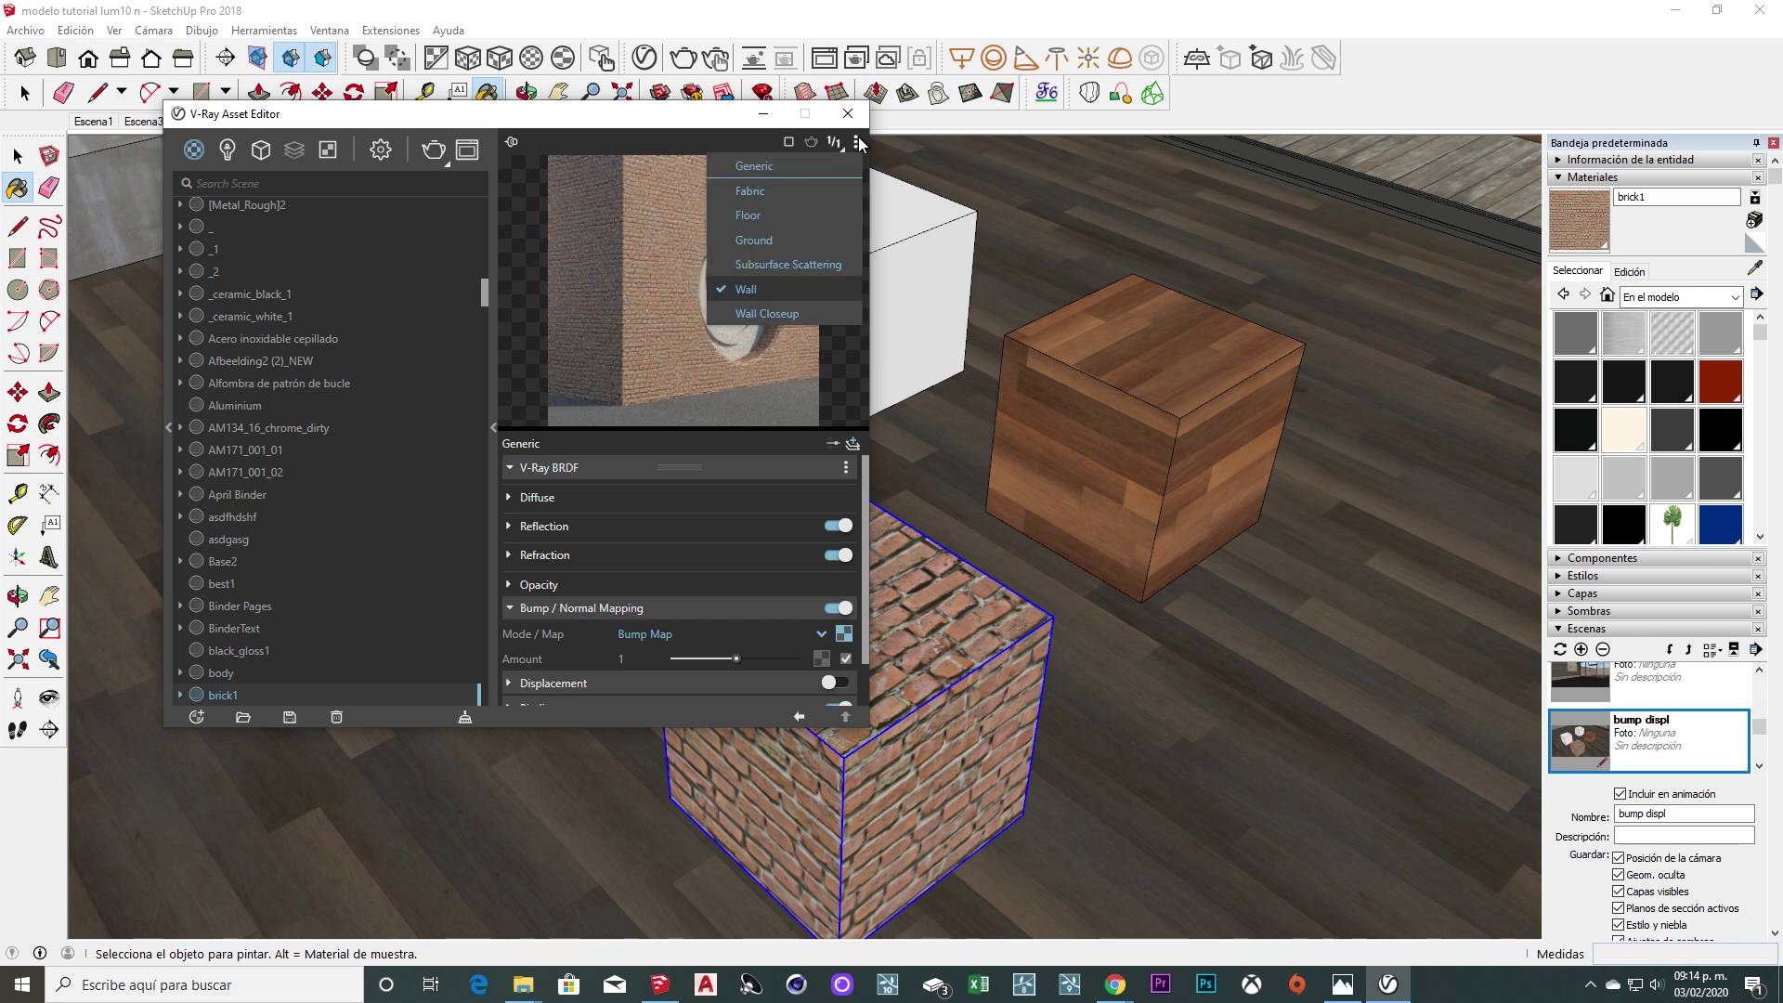
left_click(766, 317)
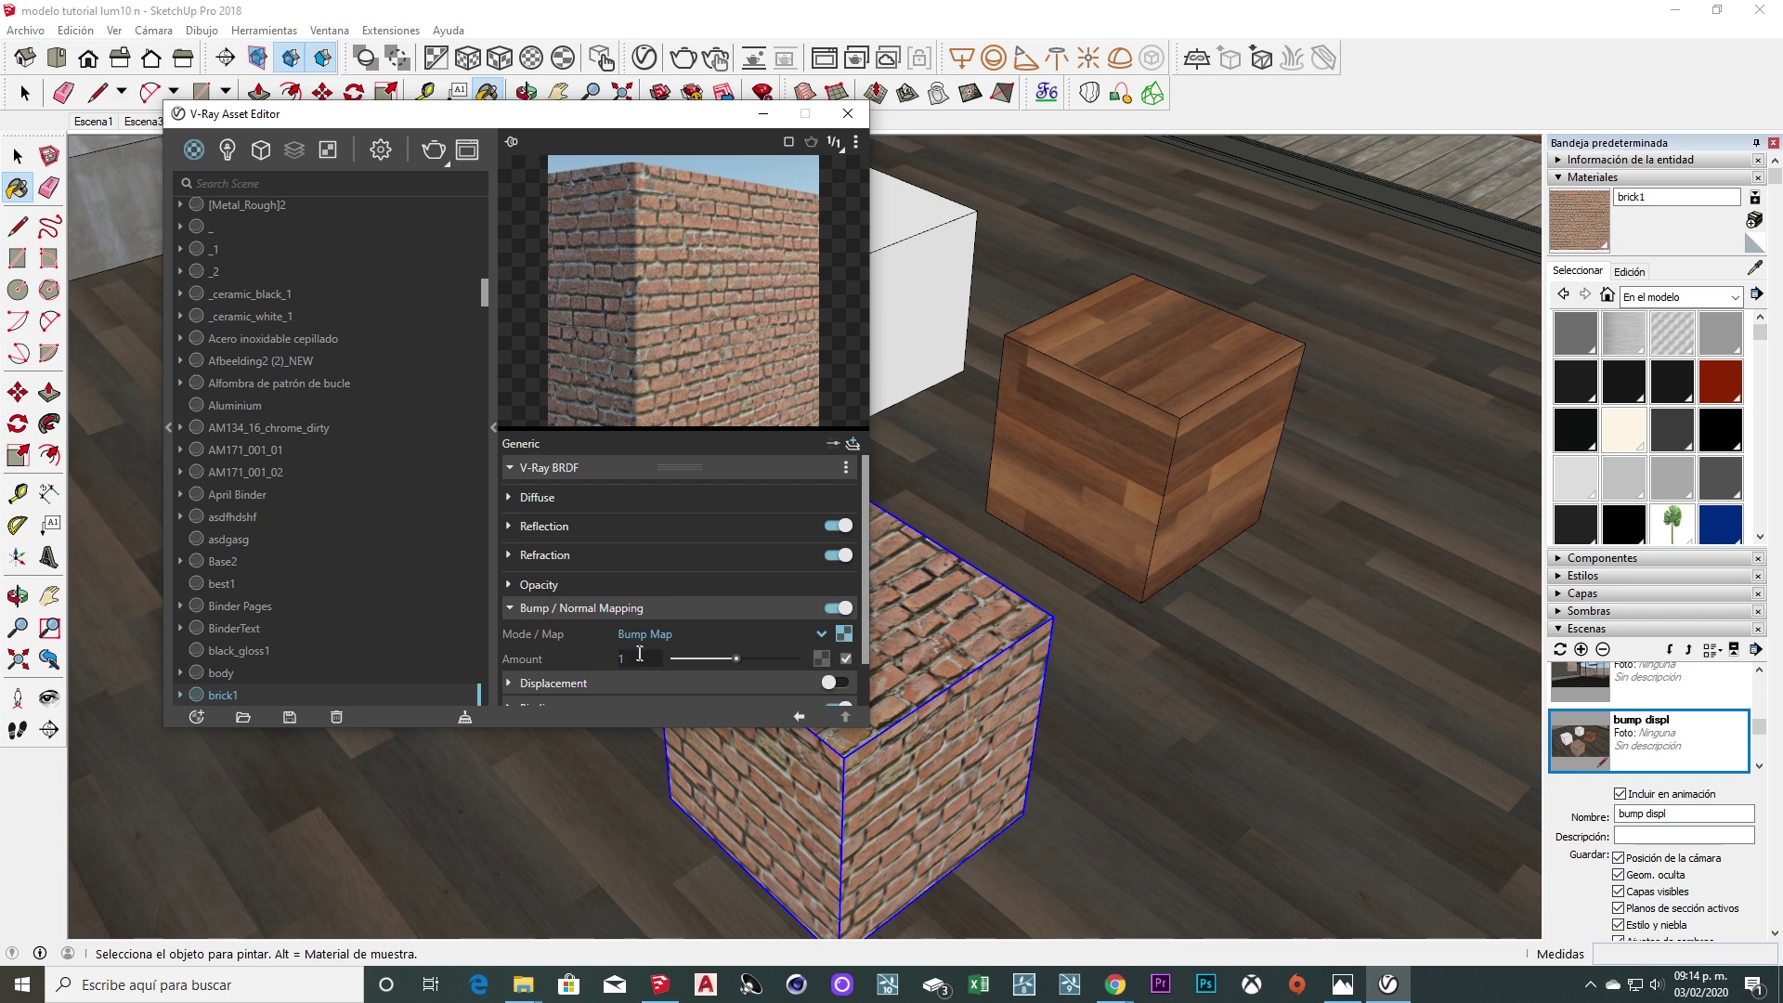
mouse_move(641, 657)
type("4")
key("Return")
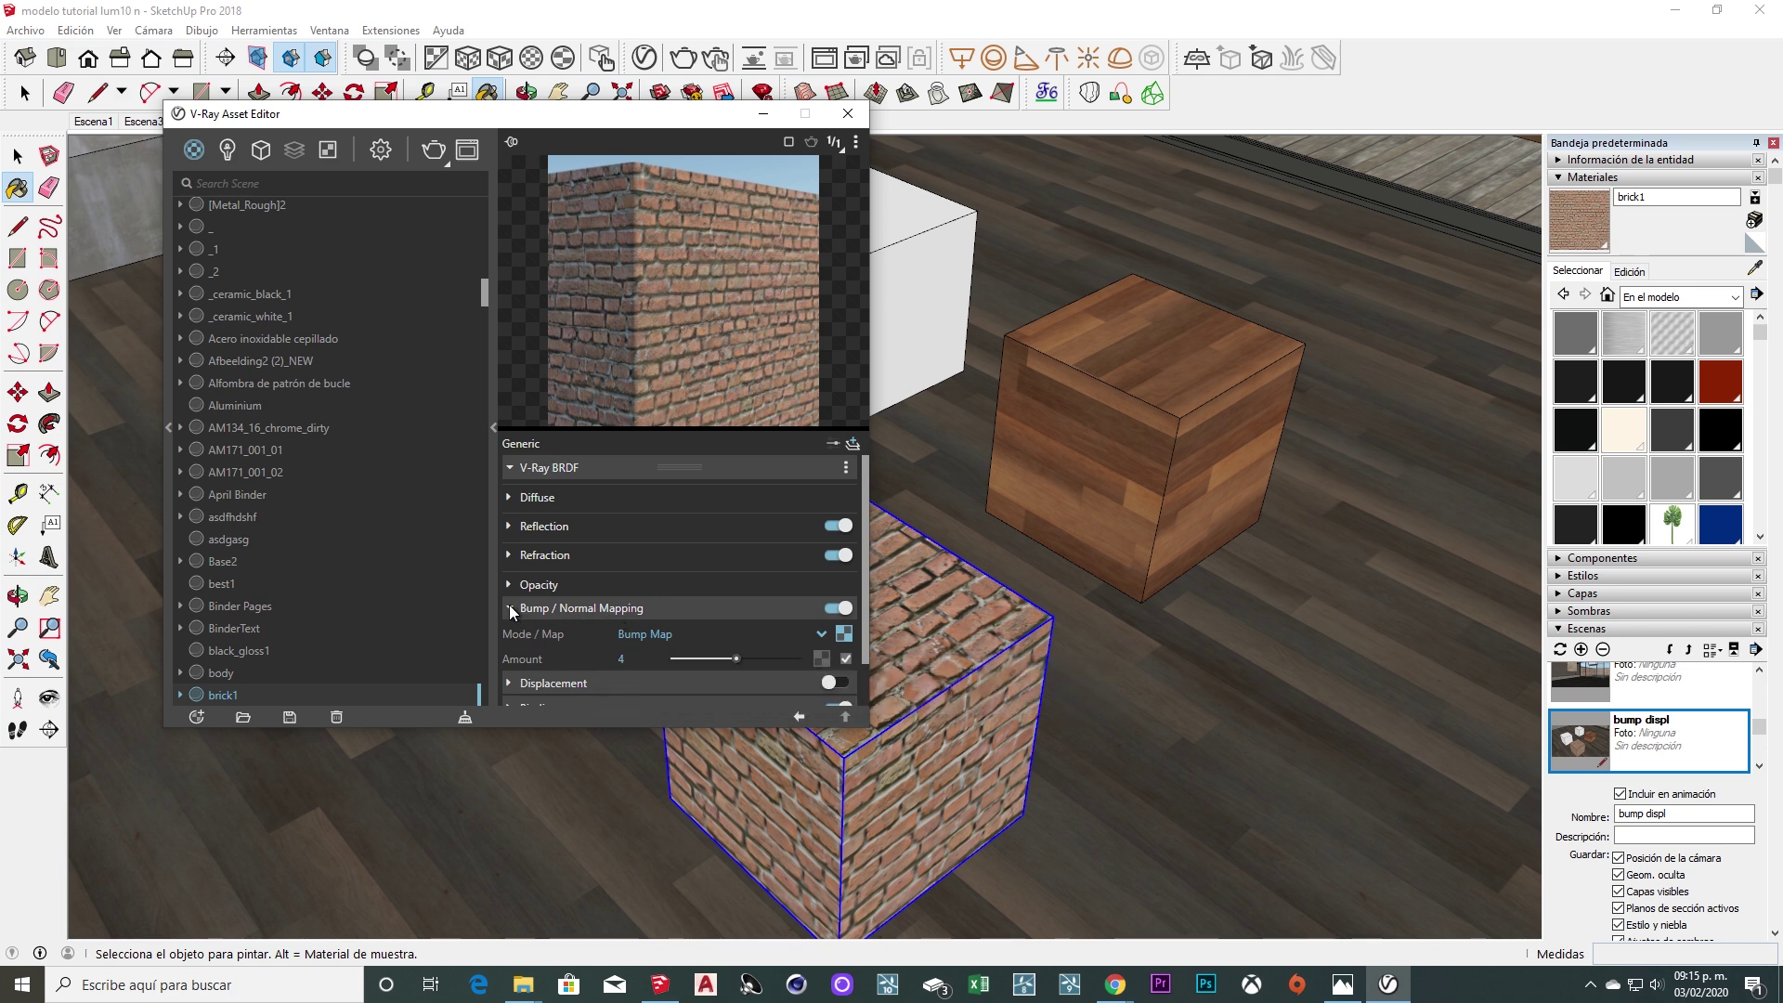
Try Normal Map bump mode, revert to Bump Map, then go to the bump displ scene.
left_click(848, 114)
left_click(644, 61)
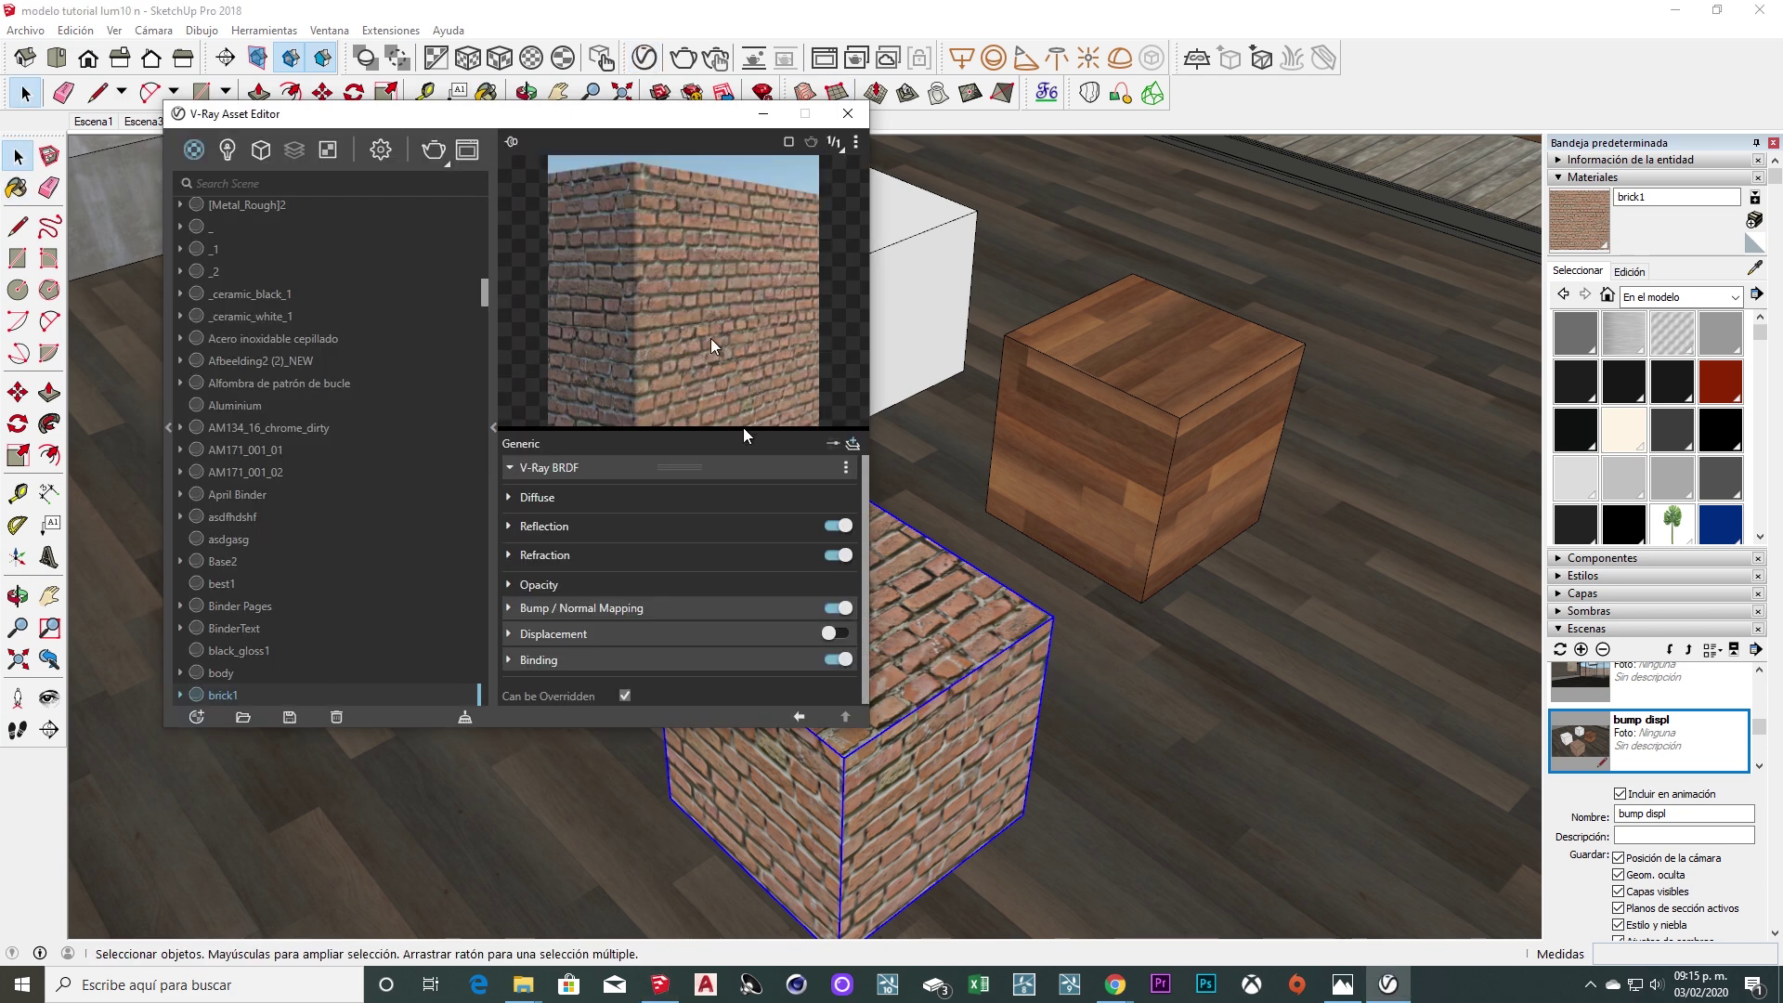
left_click(510, 607)
scroll(622, 565, "down", 1)
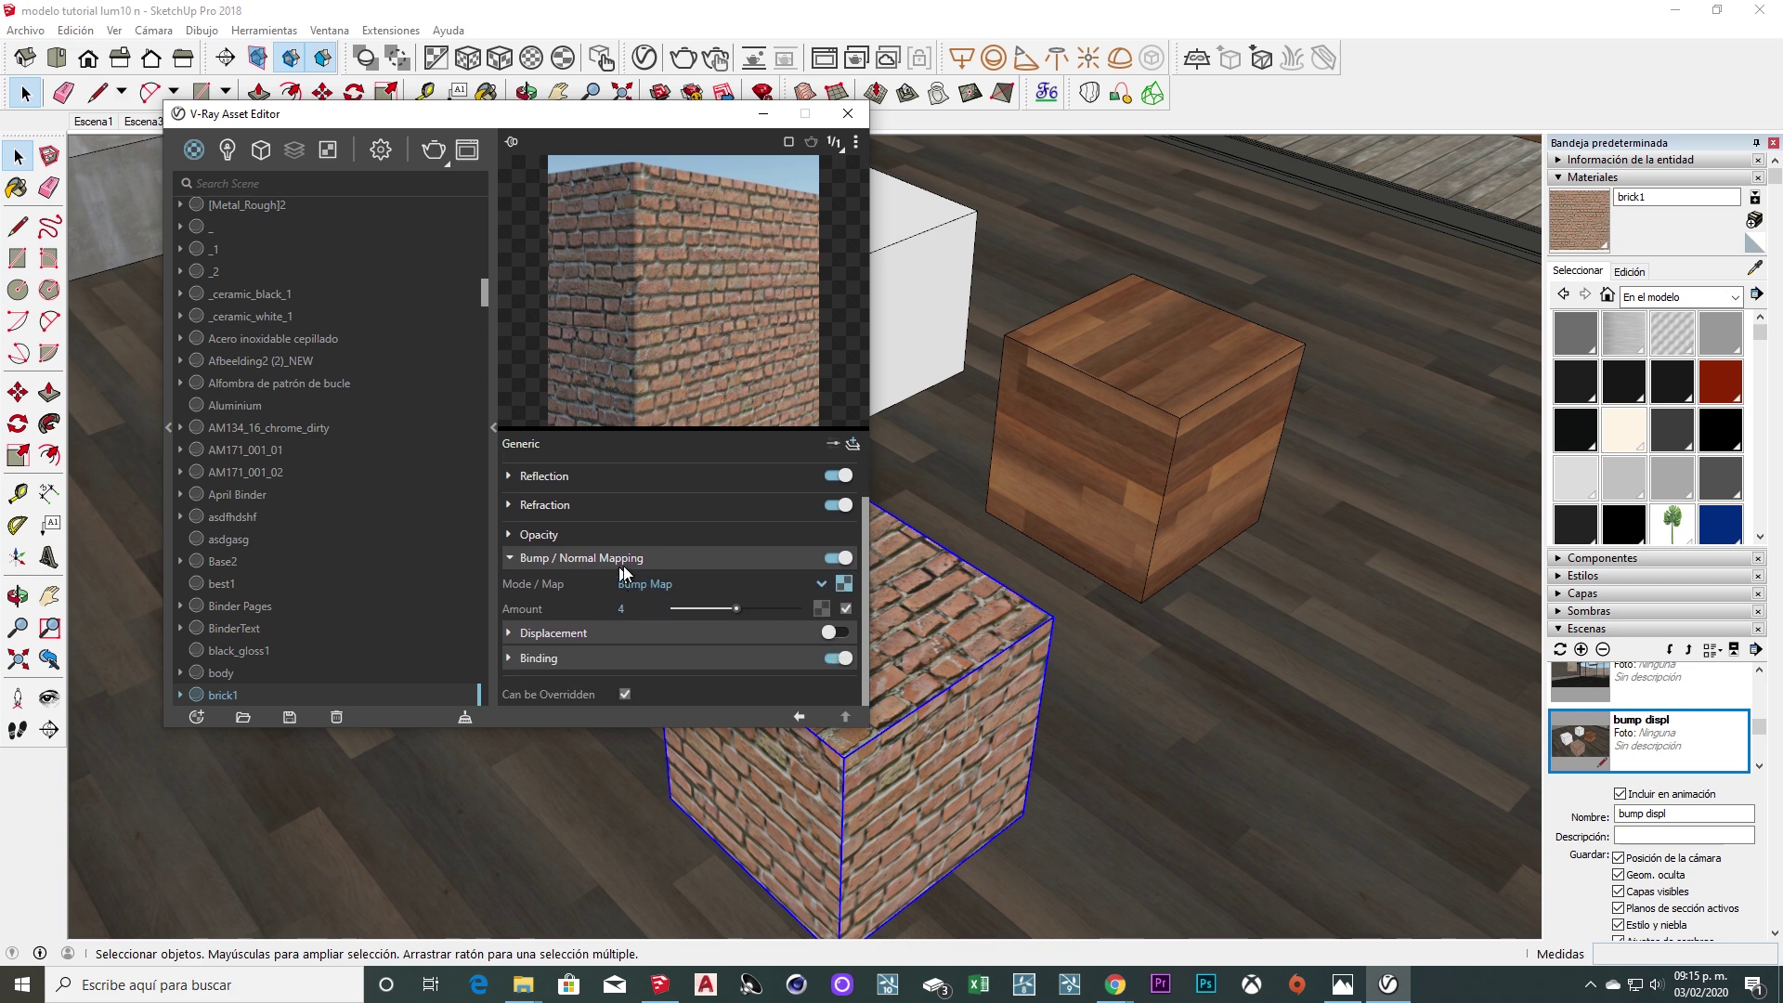
left_click(821, 584)
left_click(656, 653)
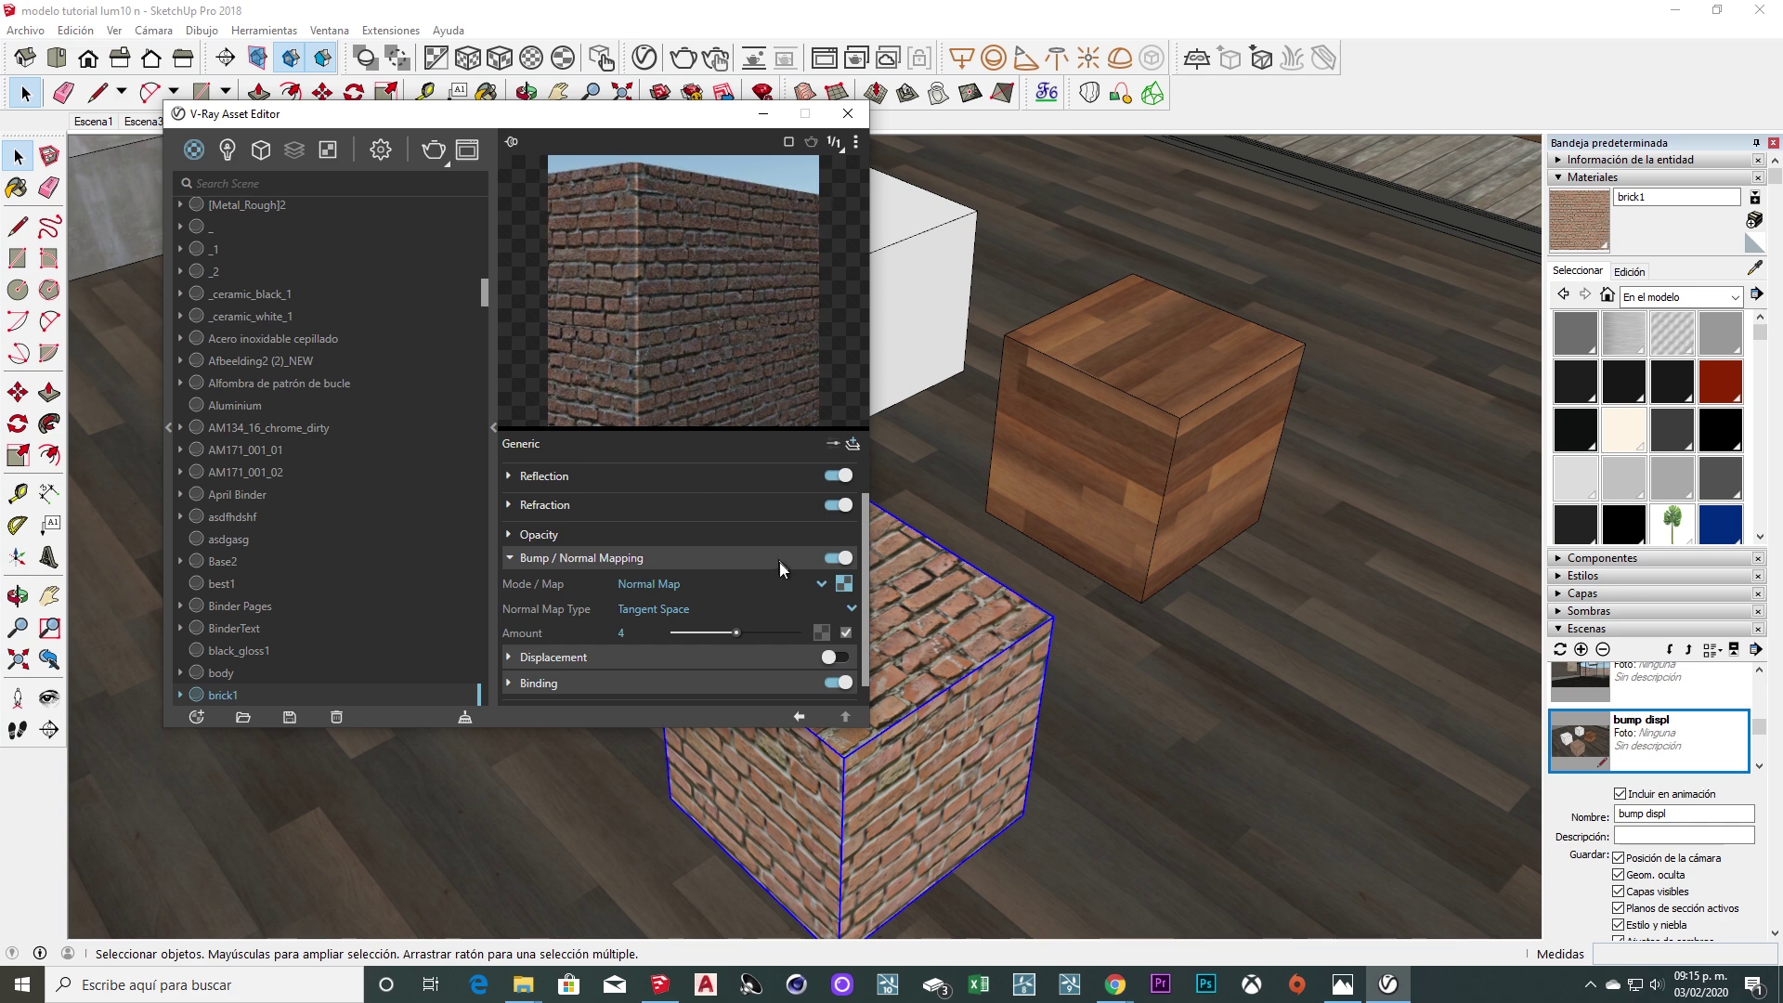
left_click(818, 583)
left_click(660, 605)
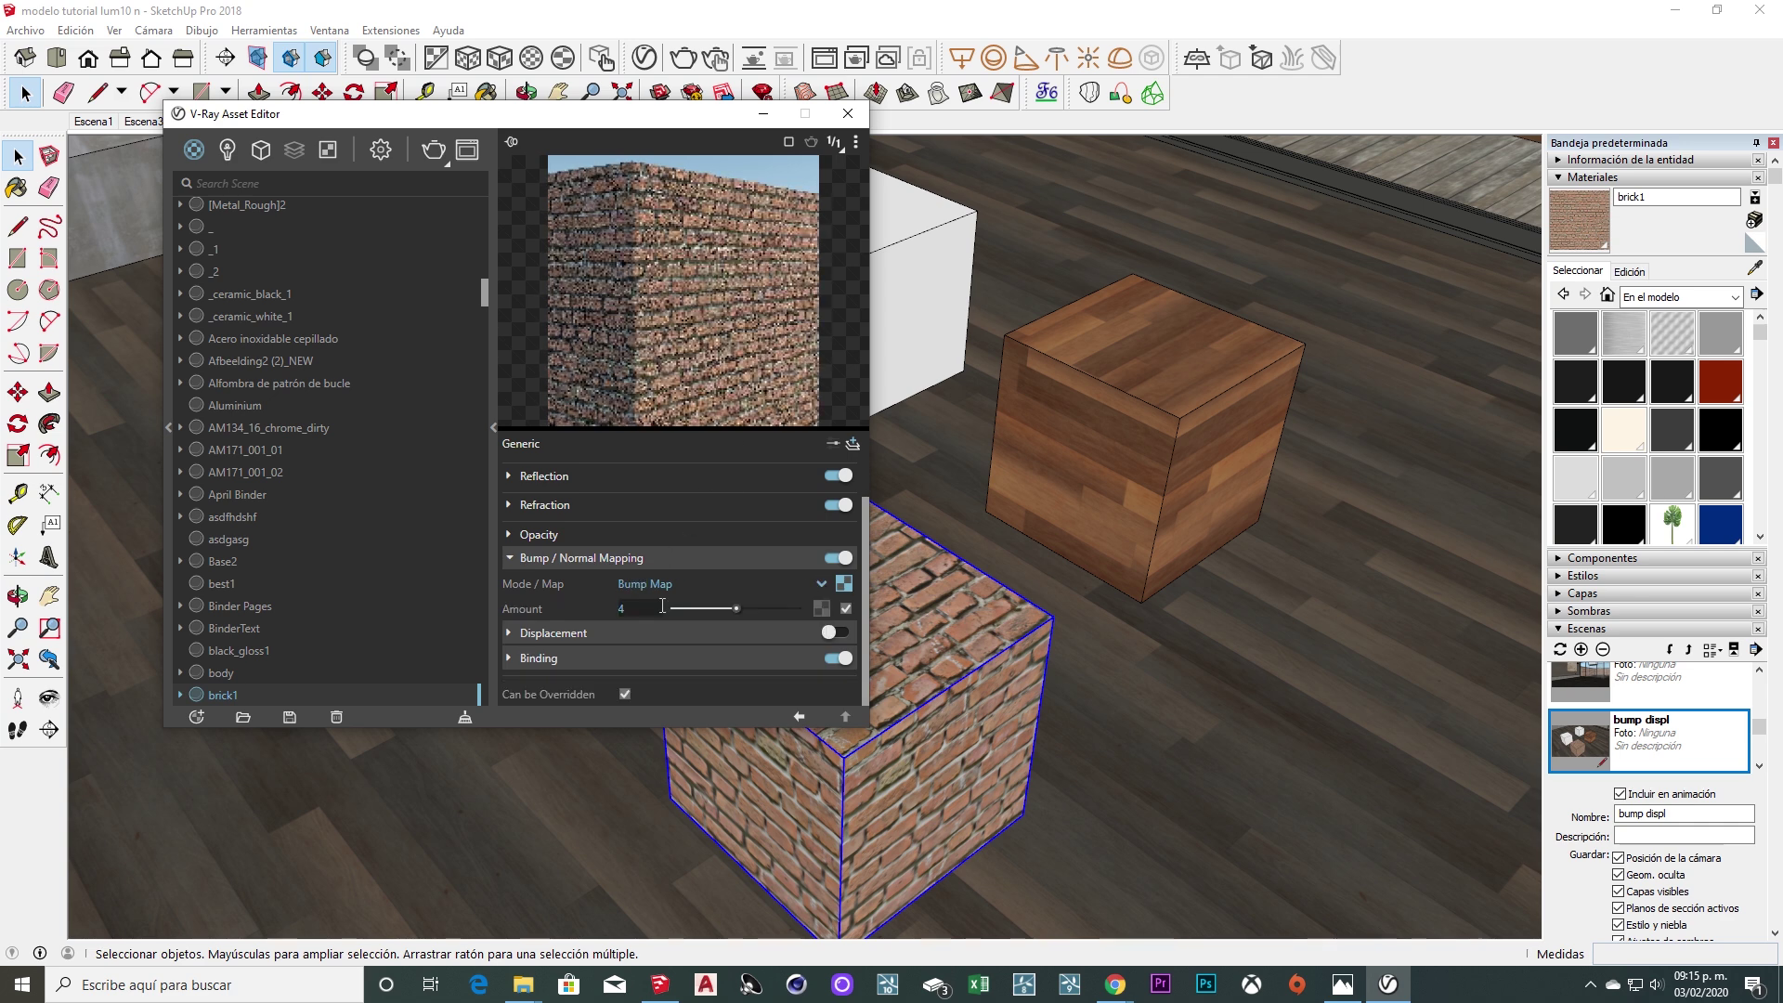
left_click(847, 113)
left_click(457, 122)
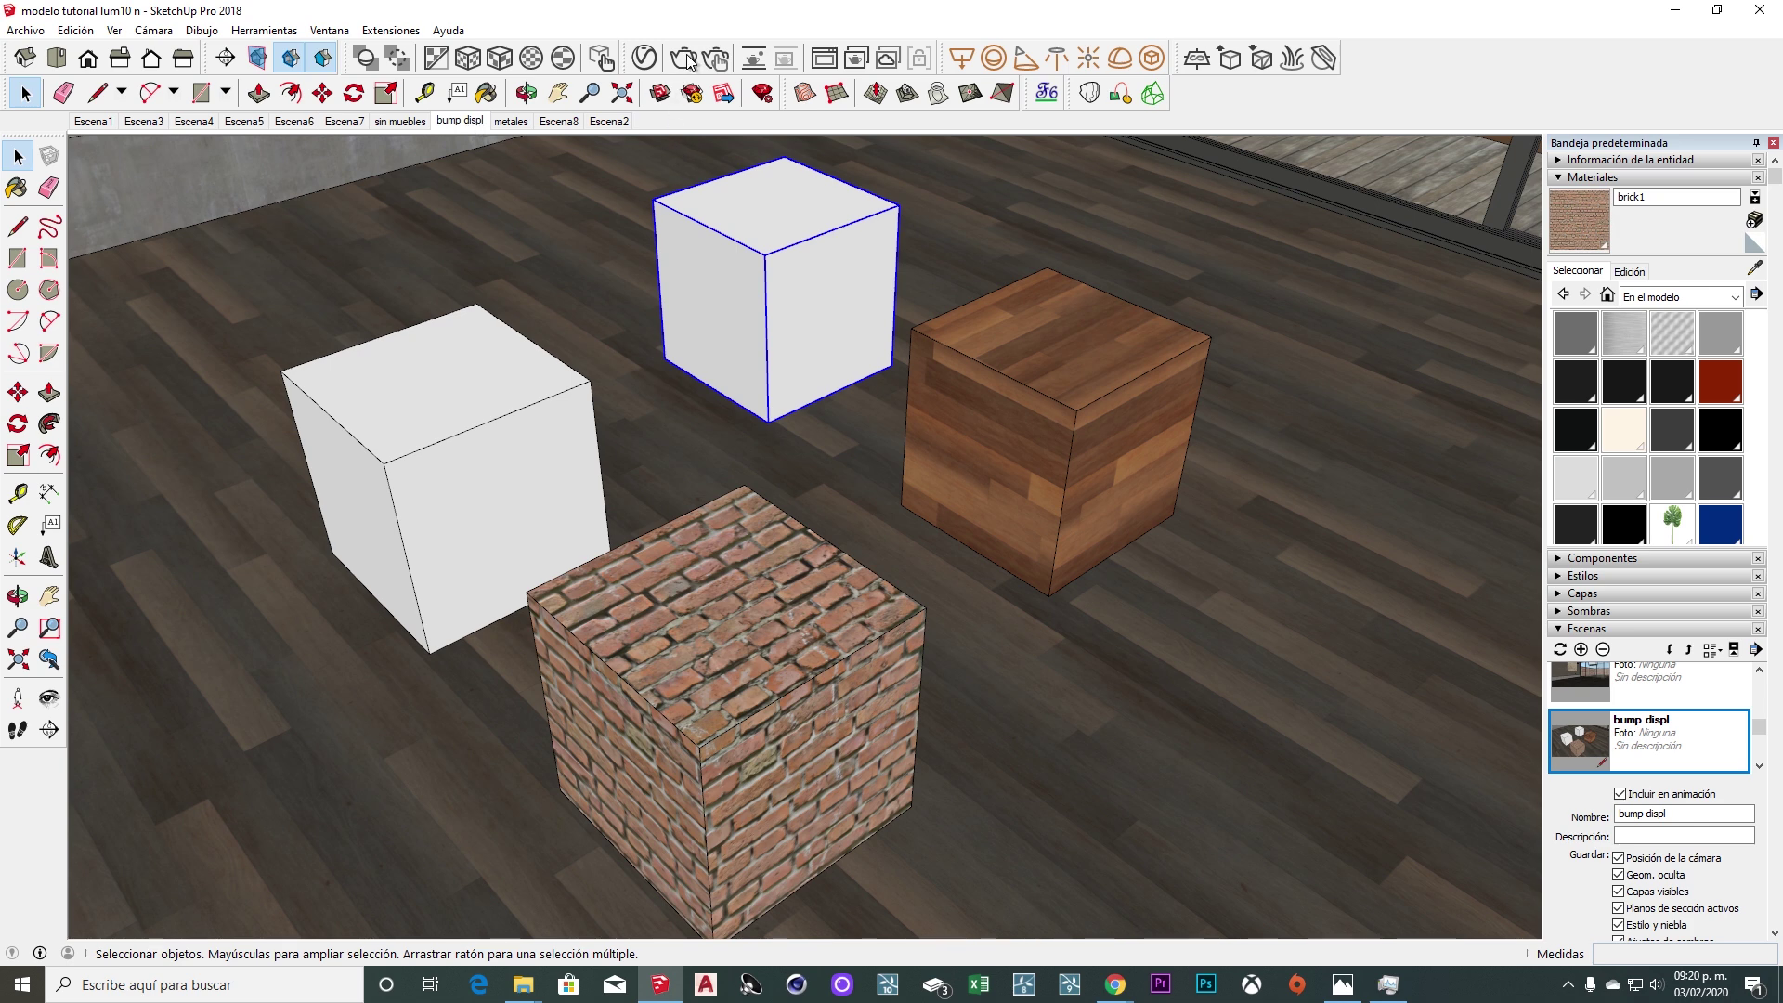
Render the bump displ scene with V-Ray and save the result as bumpdispl2.png.
left_click(688, 62)
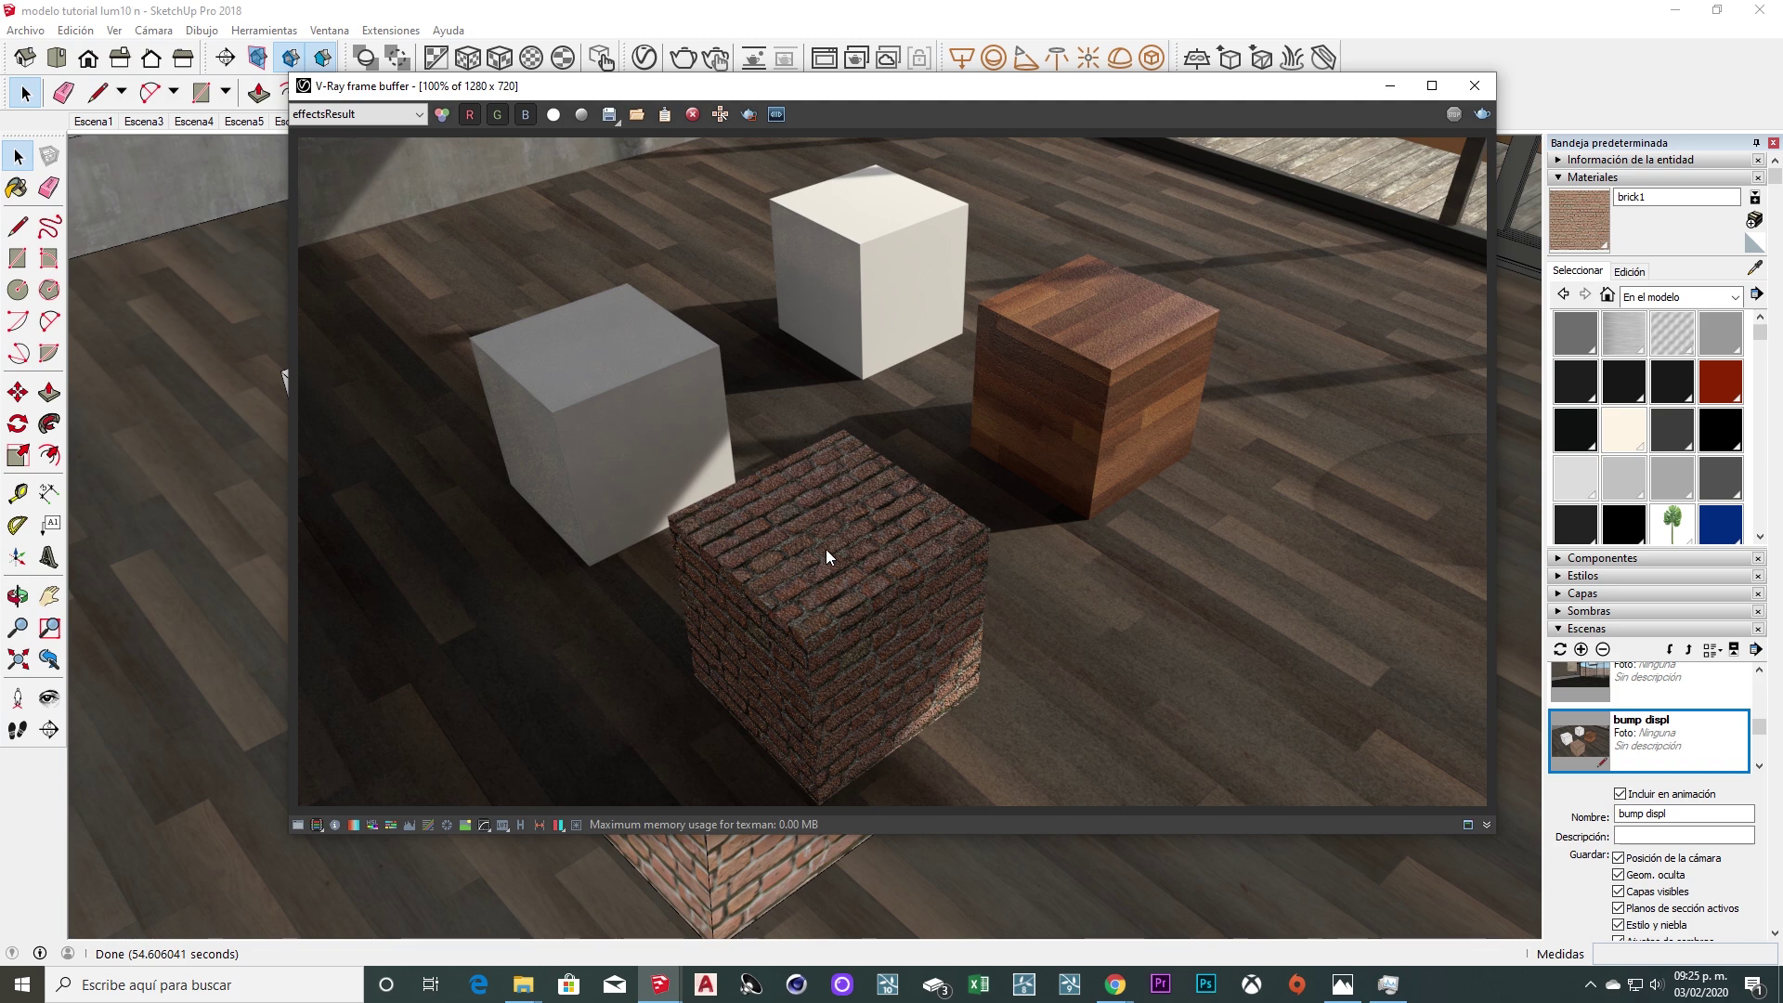
left_click(608, 115)
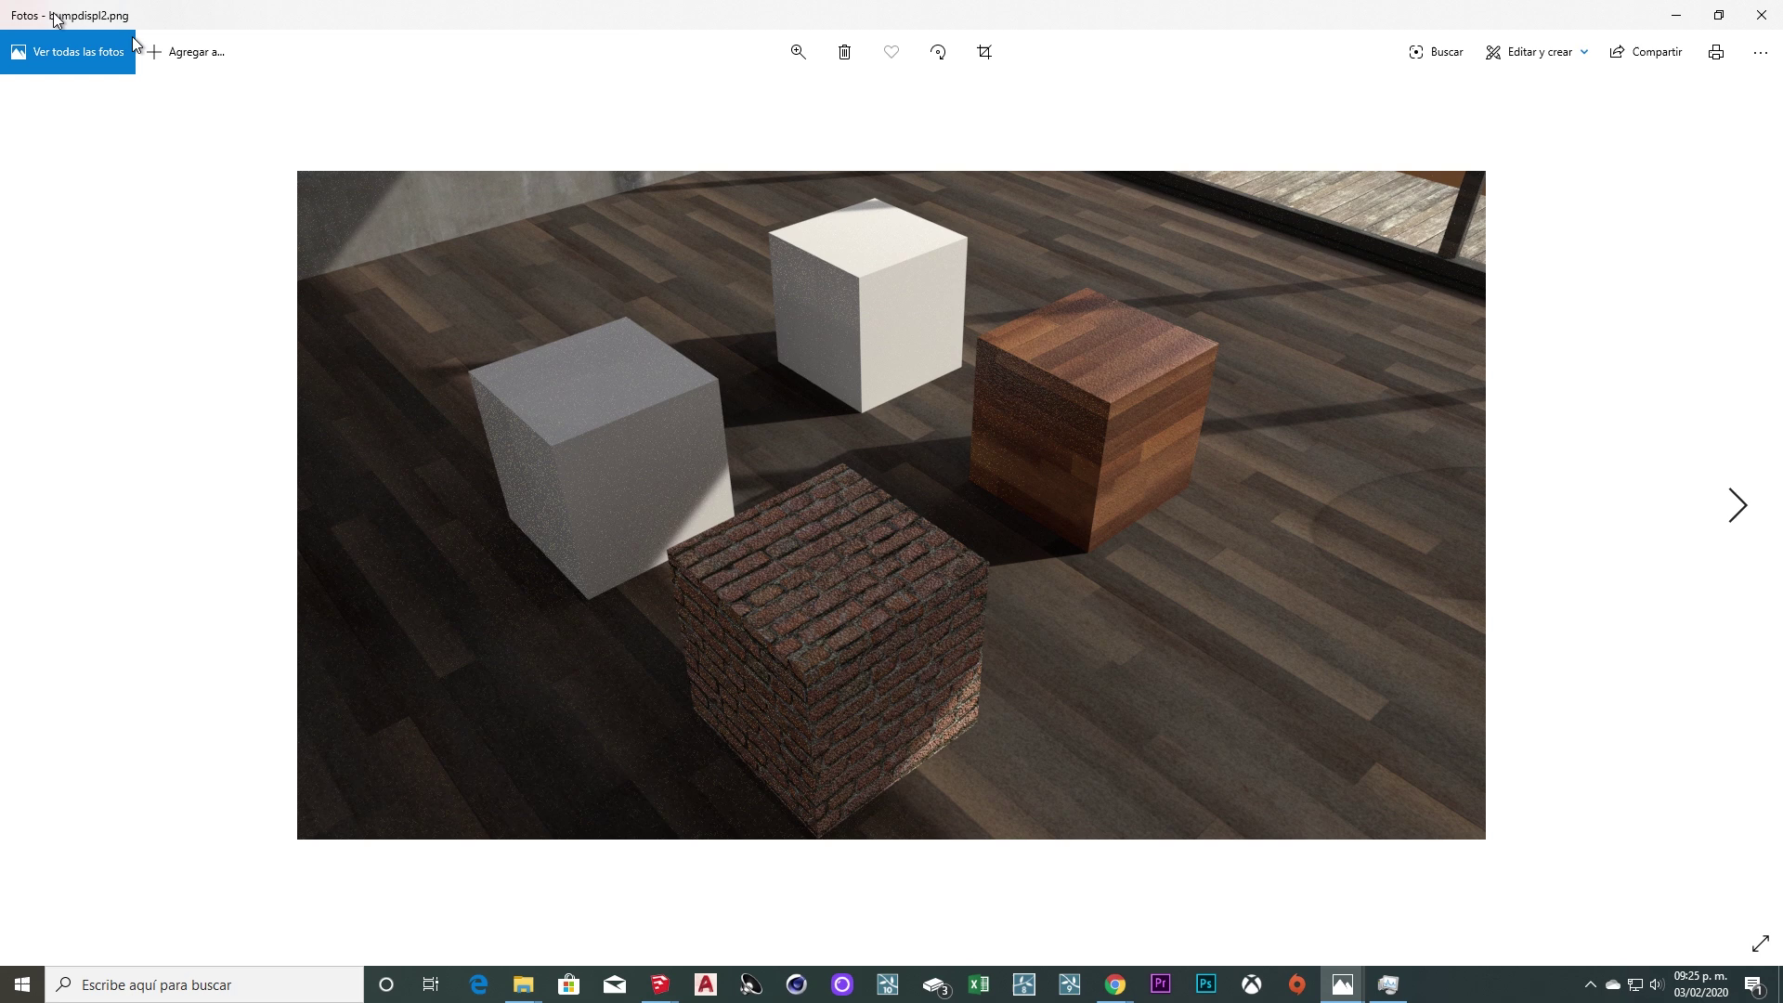
Flip between bumpdispl1 and bumpdispl2 in Photos to compare, then close the viewer.
key("Right")
key("Left")
key("Right")
key("Left")
key("Right")
key("Left")
key("Right")
key("Left")
left_click(1760, 15)
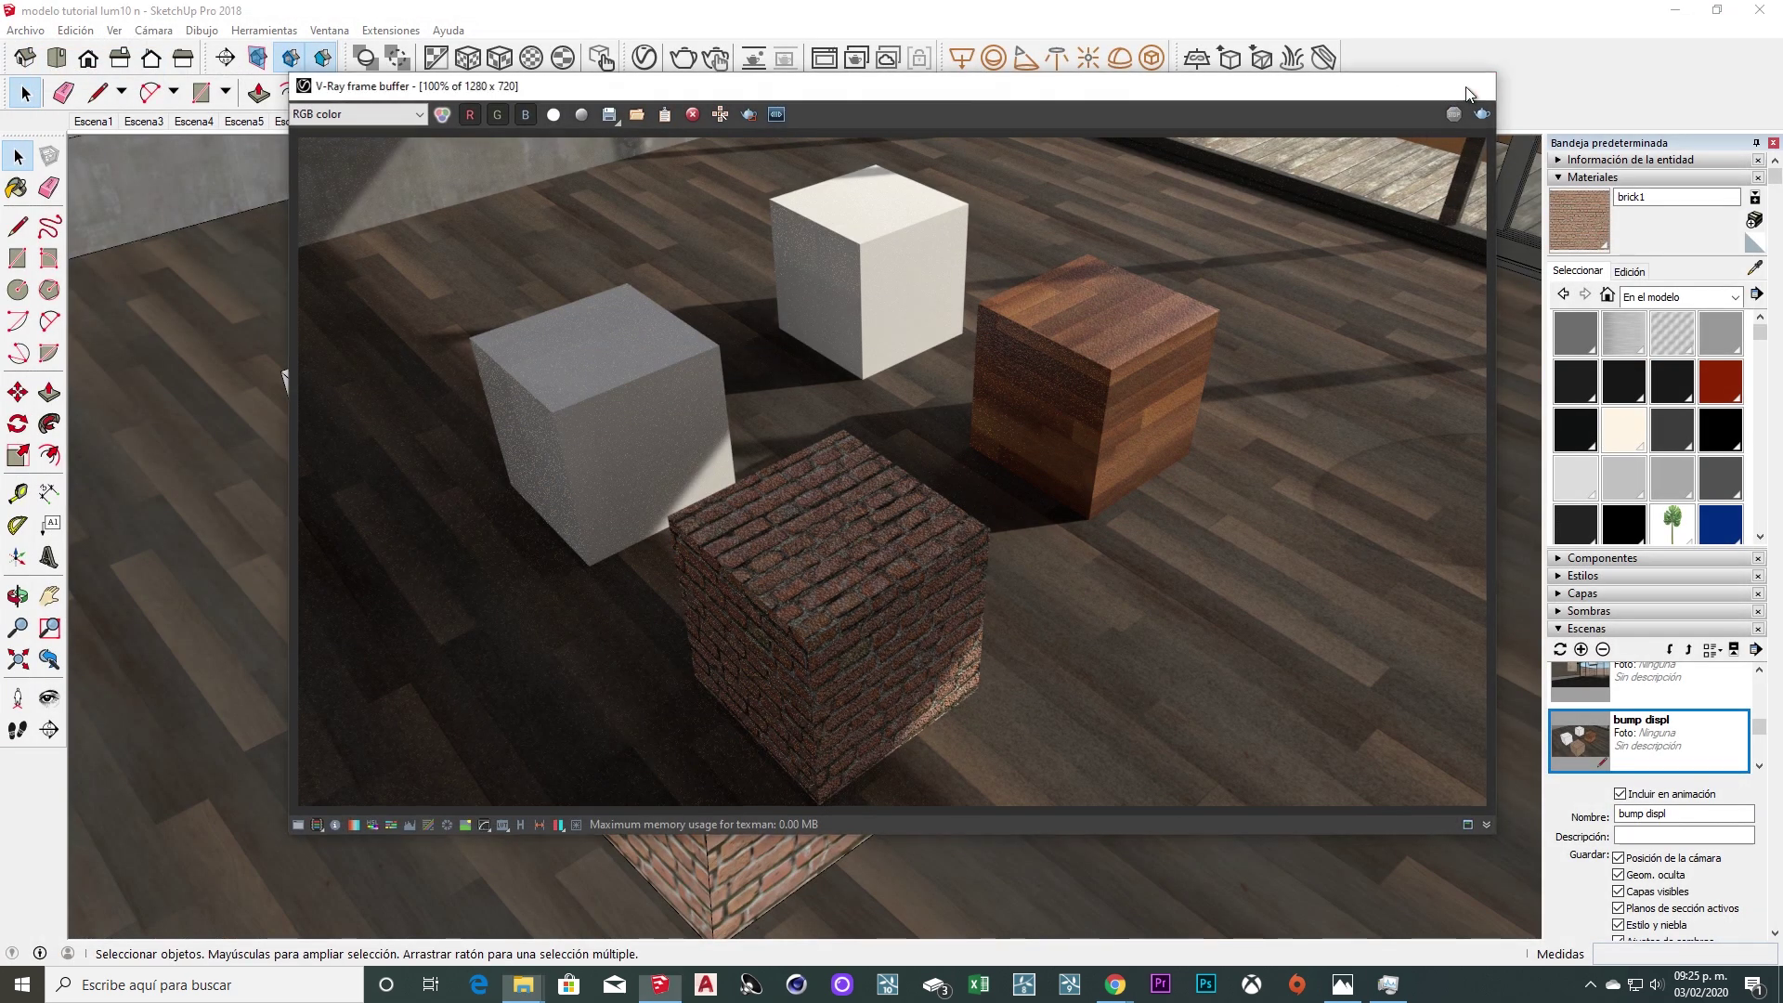
Darken brick1's reflection colour and set its reflection glossiness to .5.
left_click(1464, 89)
key("b")
left_click(601, 57)
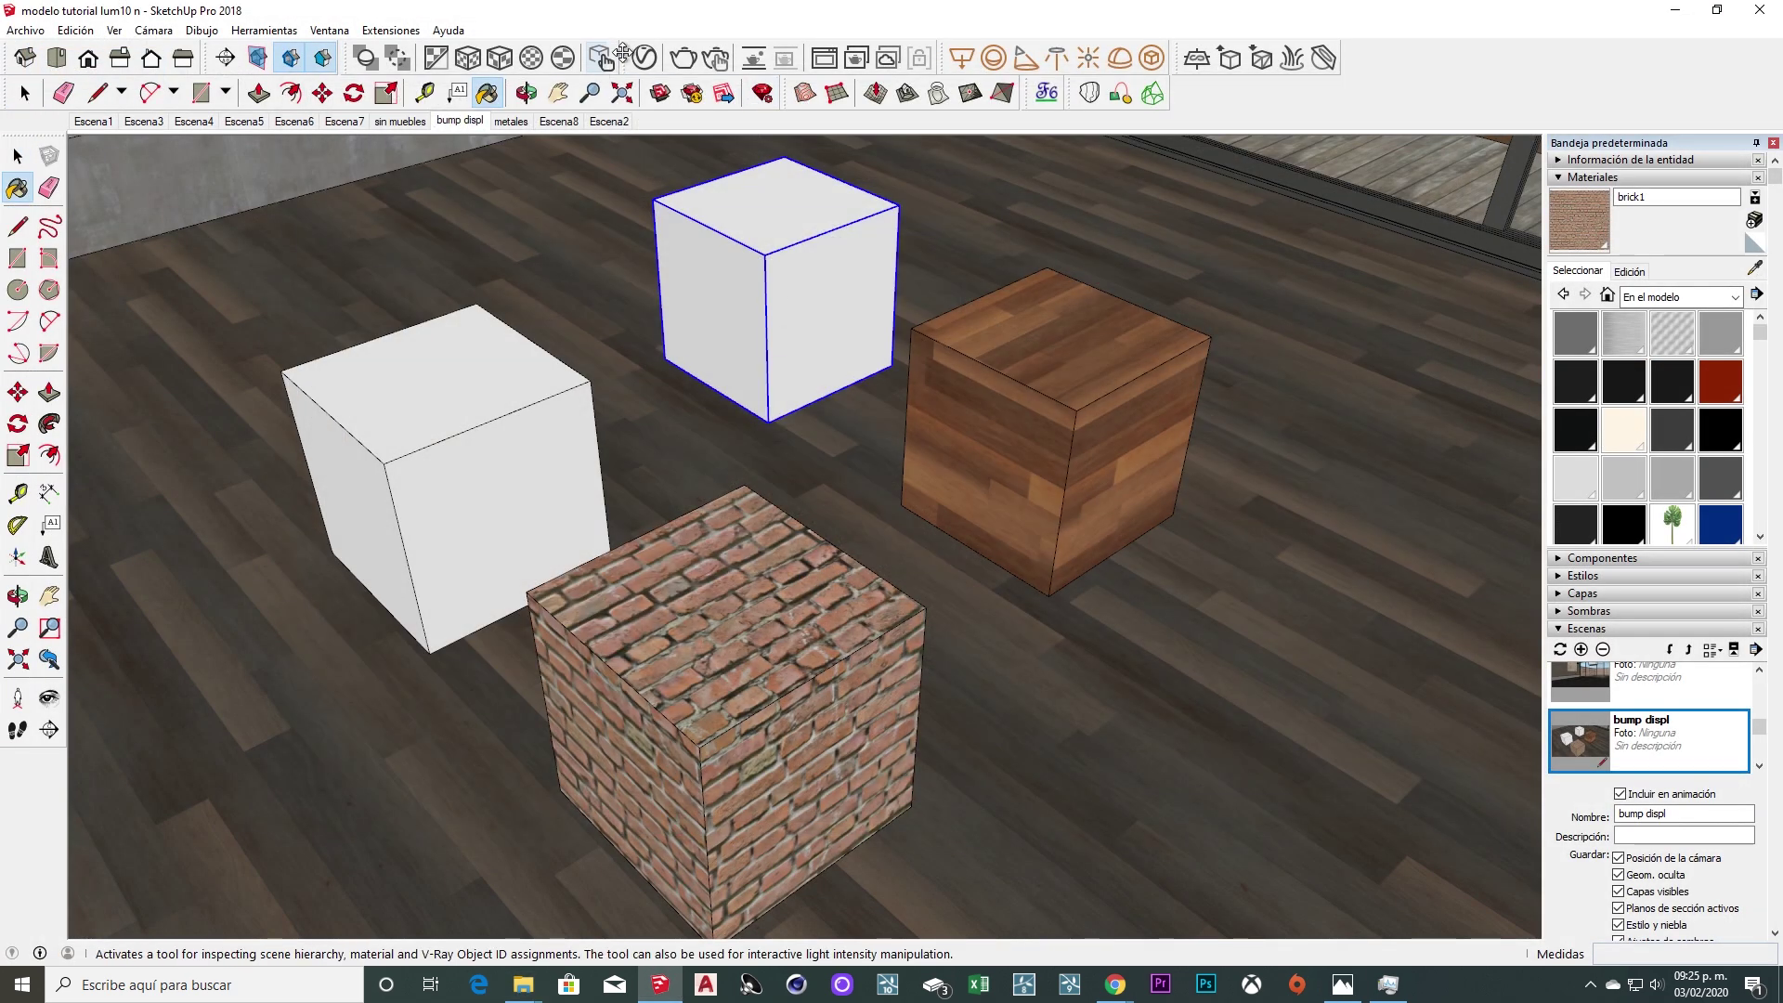
left_click(724, 650)
left_click(511, 524)
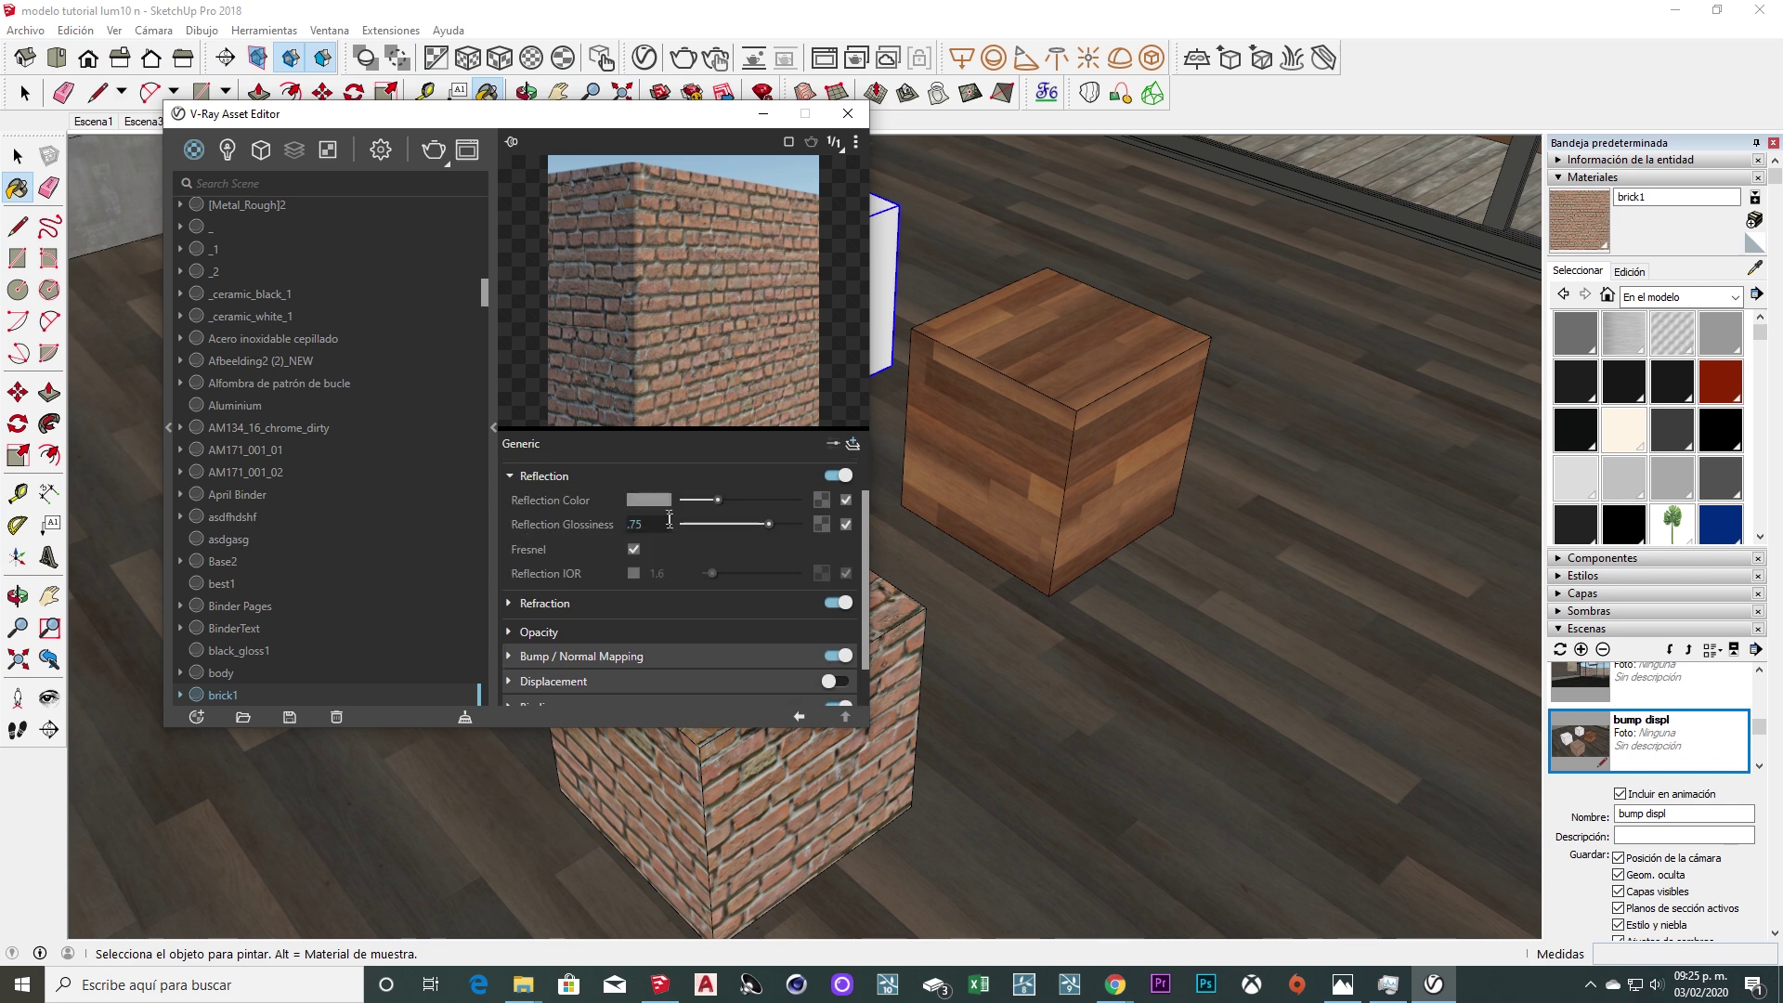
left_click_drag(701, 504, 695, 501)
left_click(640, 524)
type(".5")
key("Return")
left_click_drag(697, 499, 689, 499)
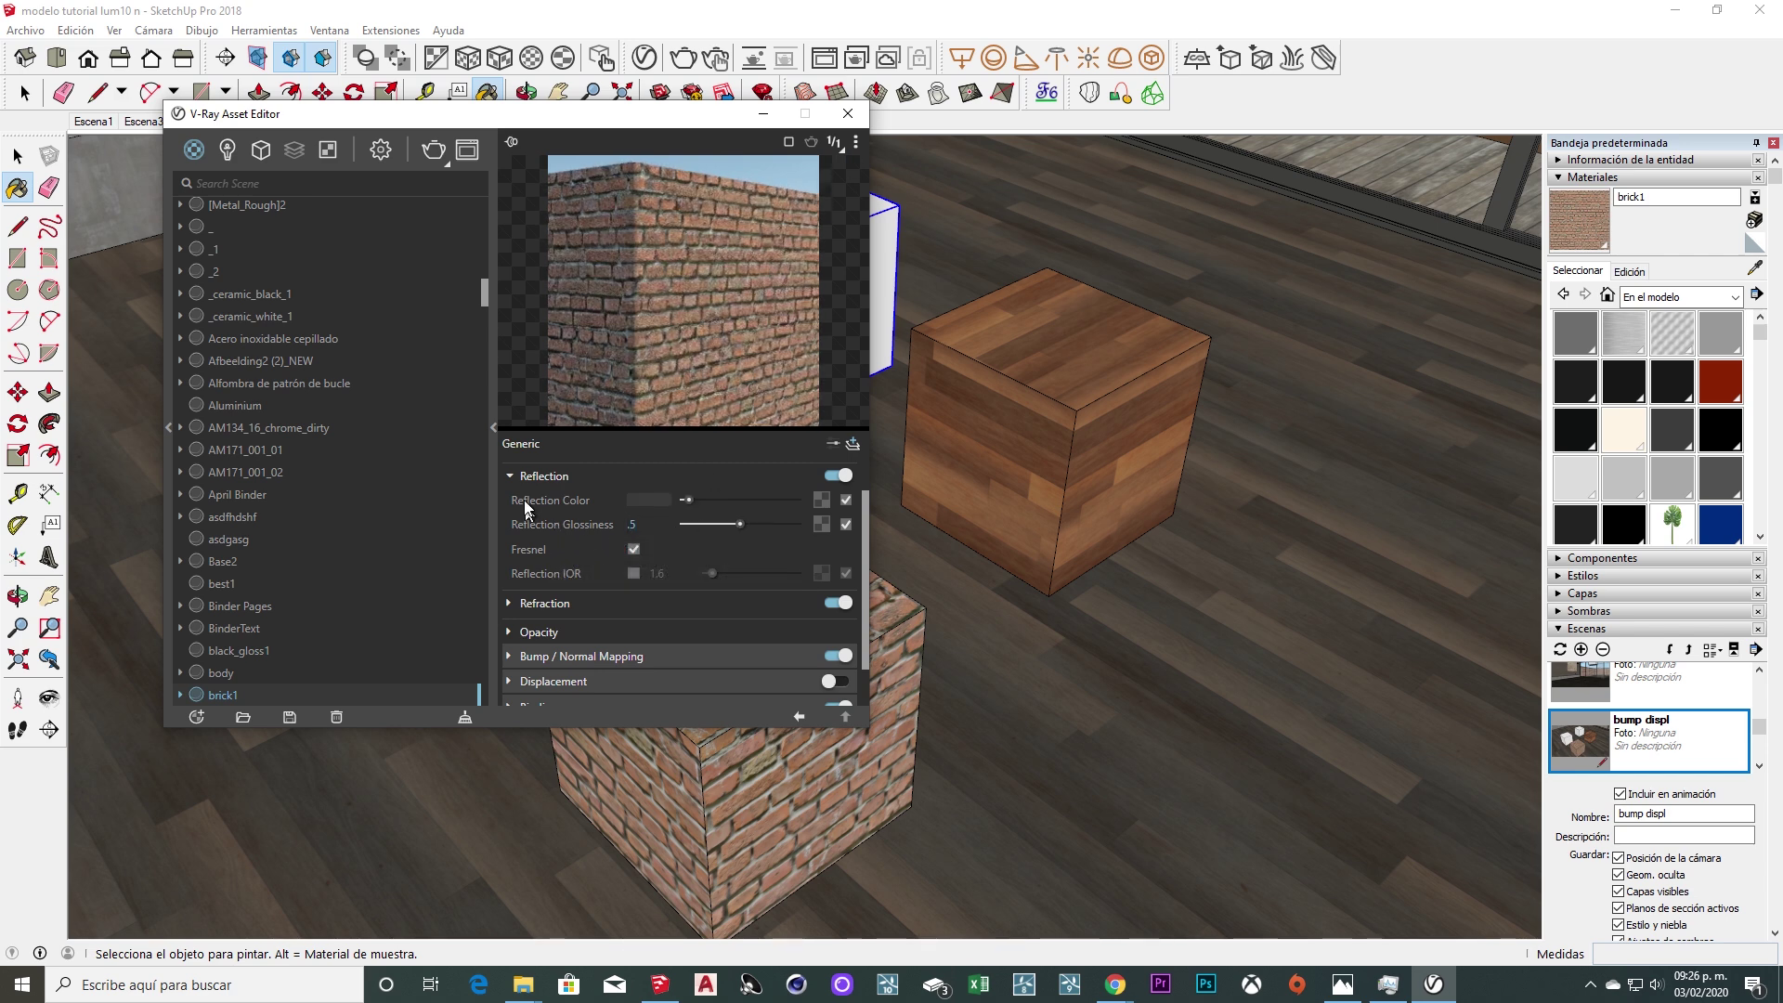
scroll(525, 508, "down", 1)
Return to the bump displ scene and sample wood123 from the wooden cube.
left_click(847, 113)
left_click(460, 121)
key("space")
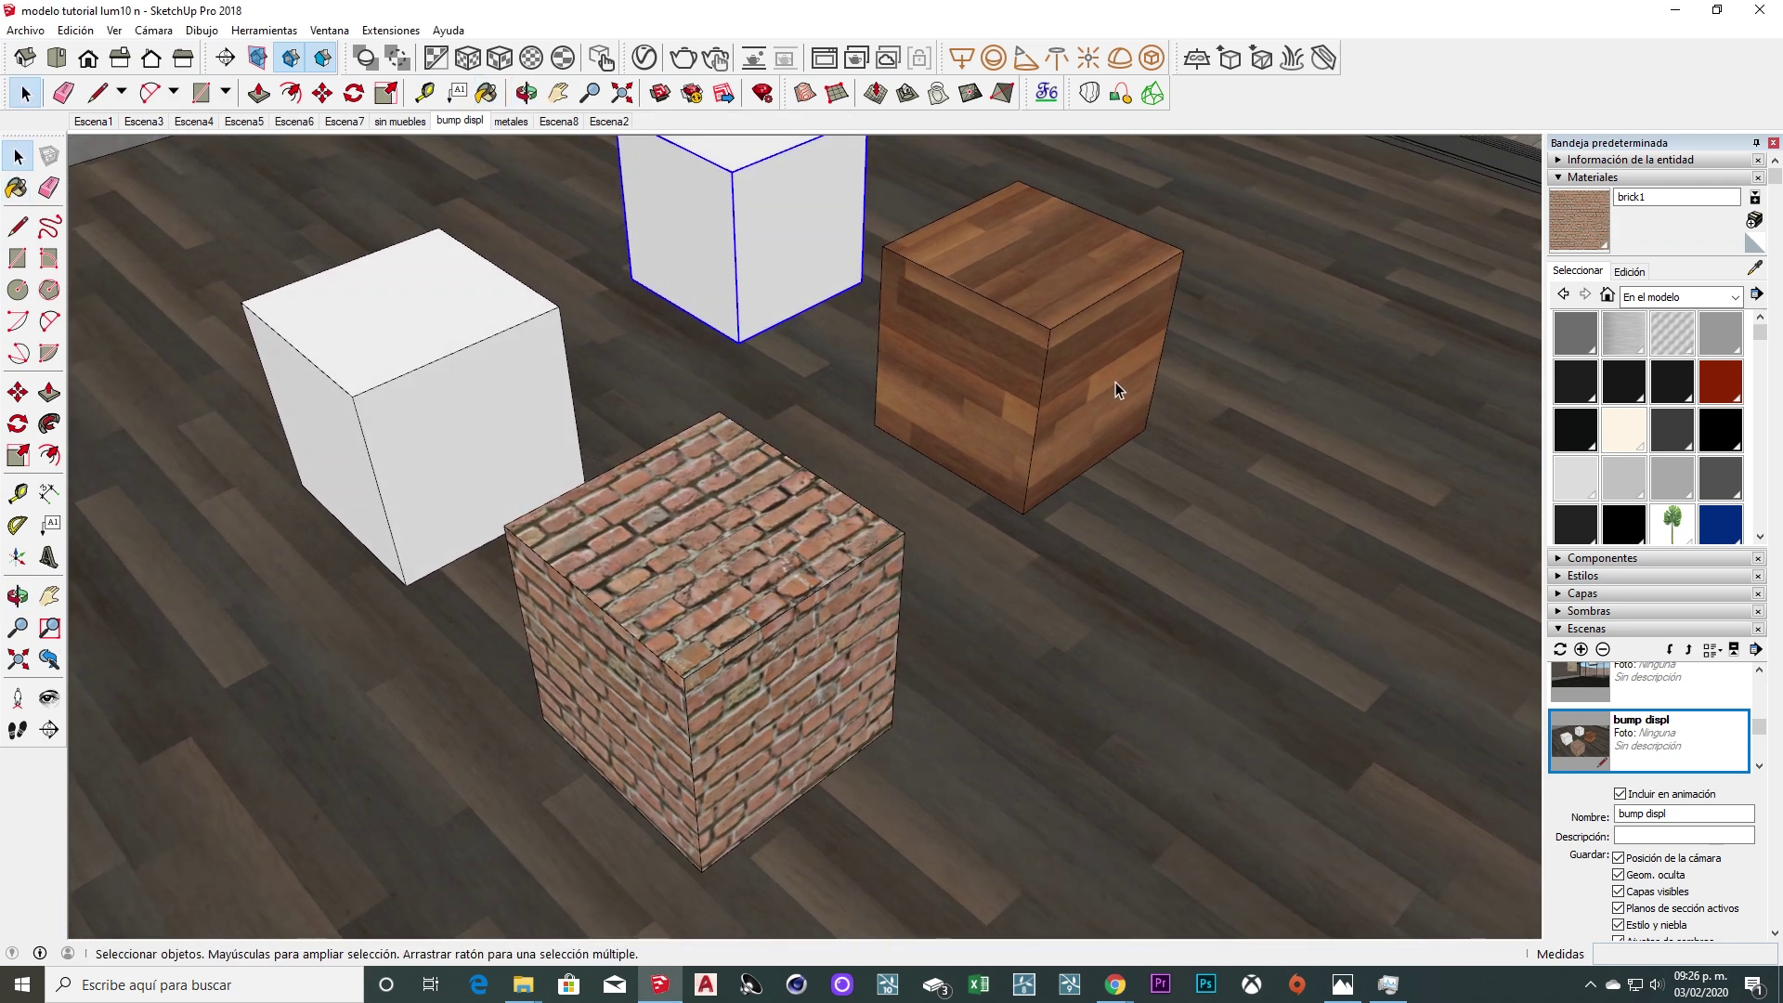
key("b")
left_click(1007, 309, "alt")
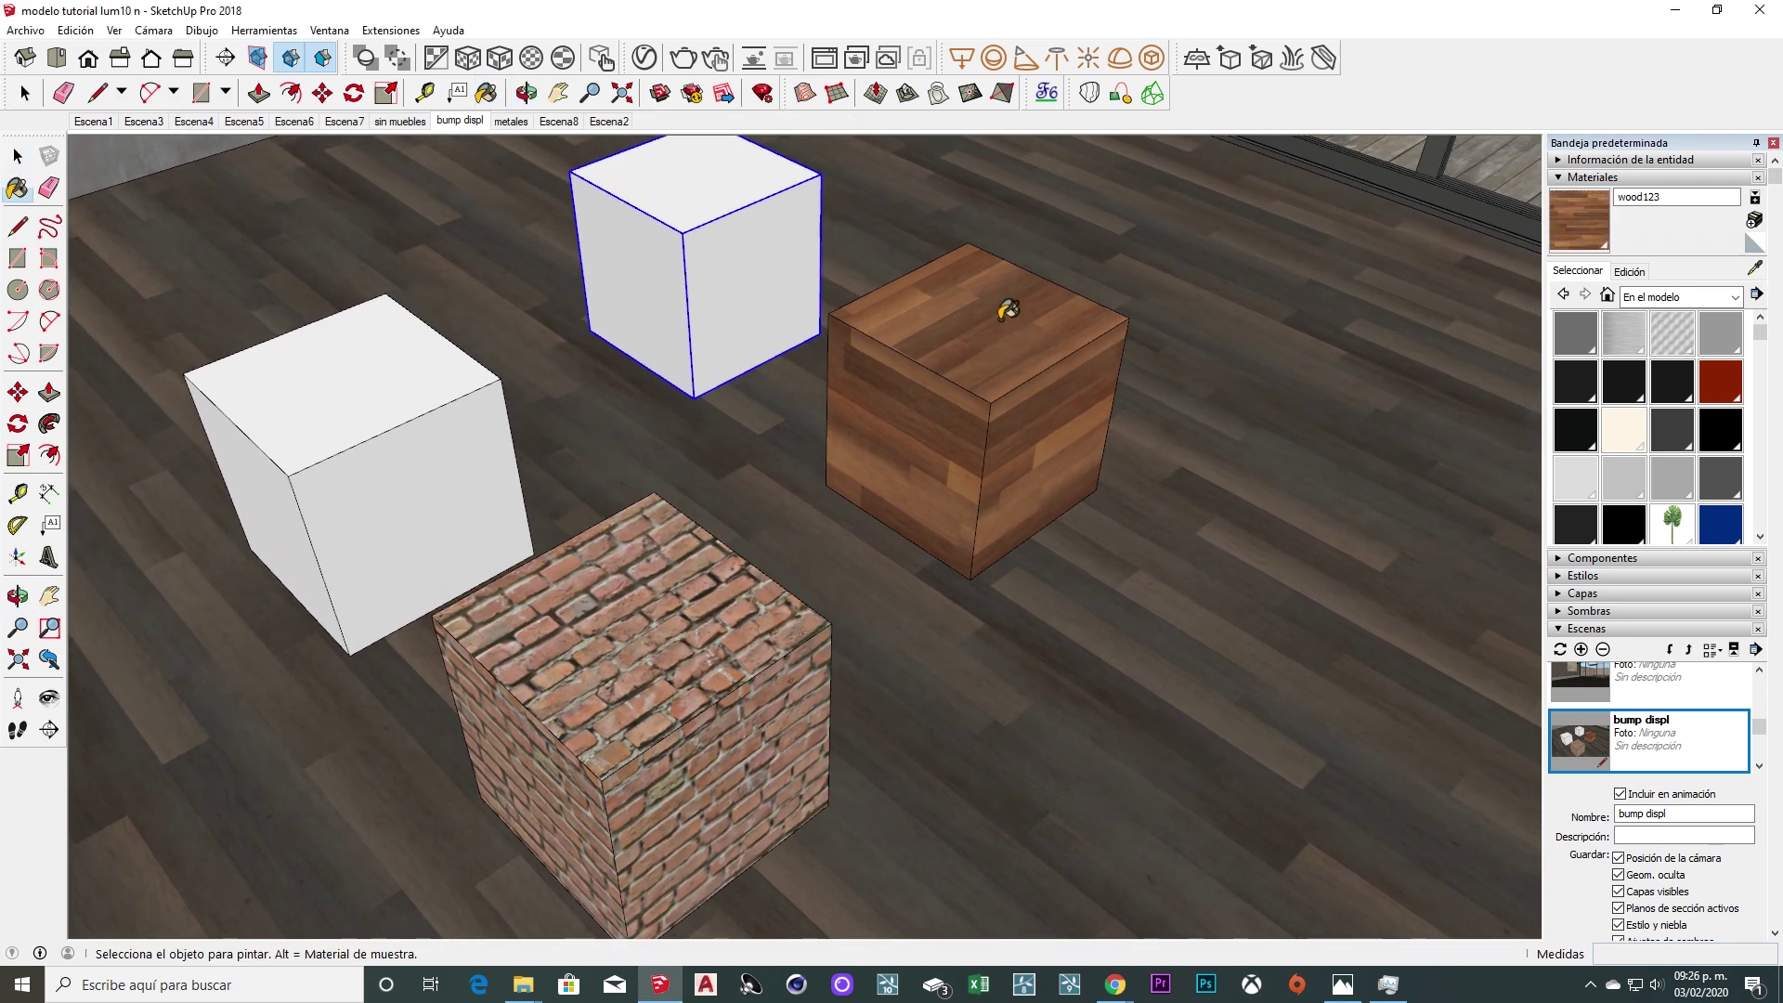
Load WoodFlooring044_GLOSS_3K as wood123's reflection glossiness map.
left_click(645, 58)
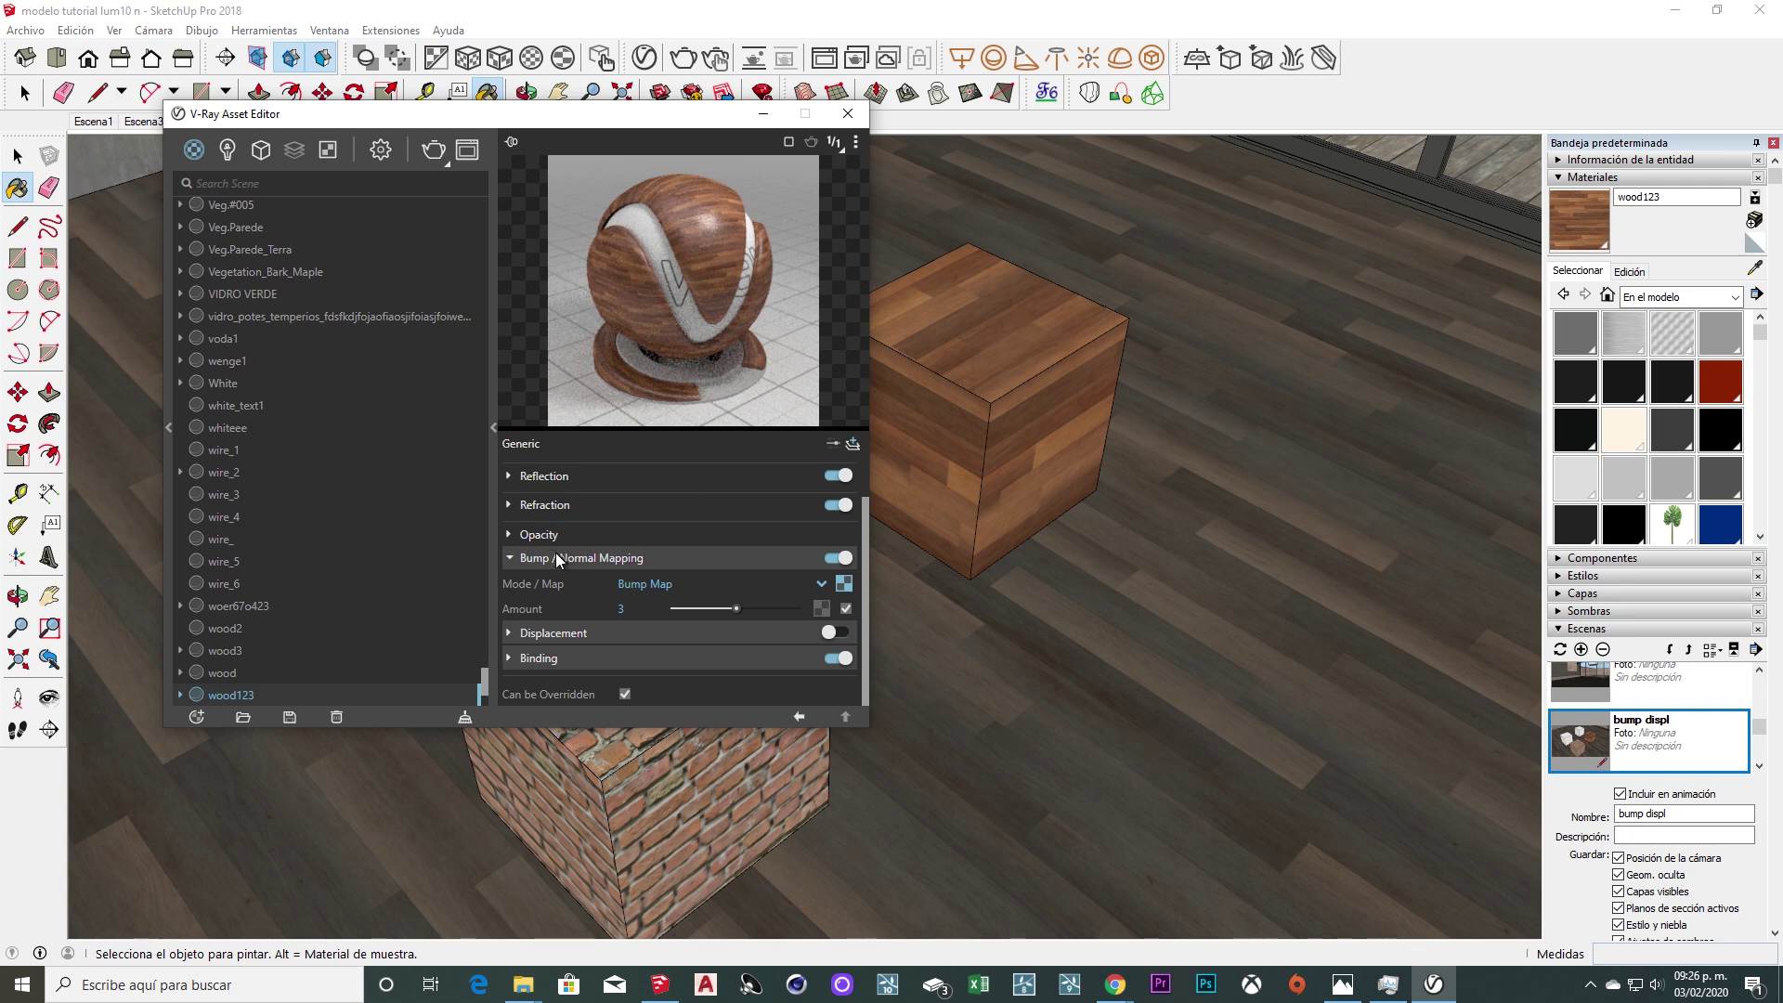
left_click(510, 558)
left_click(510, 554)
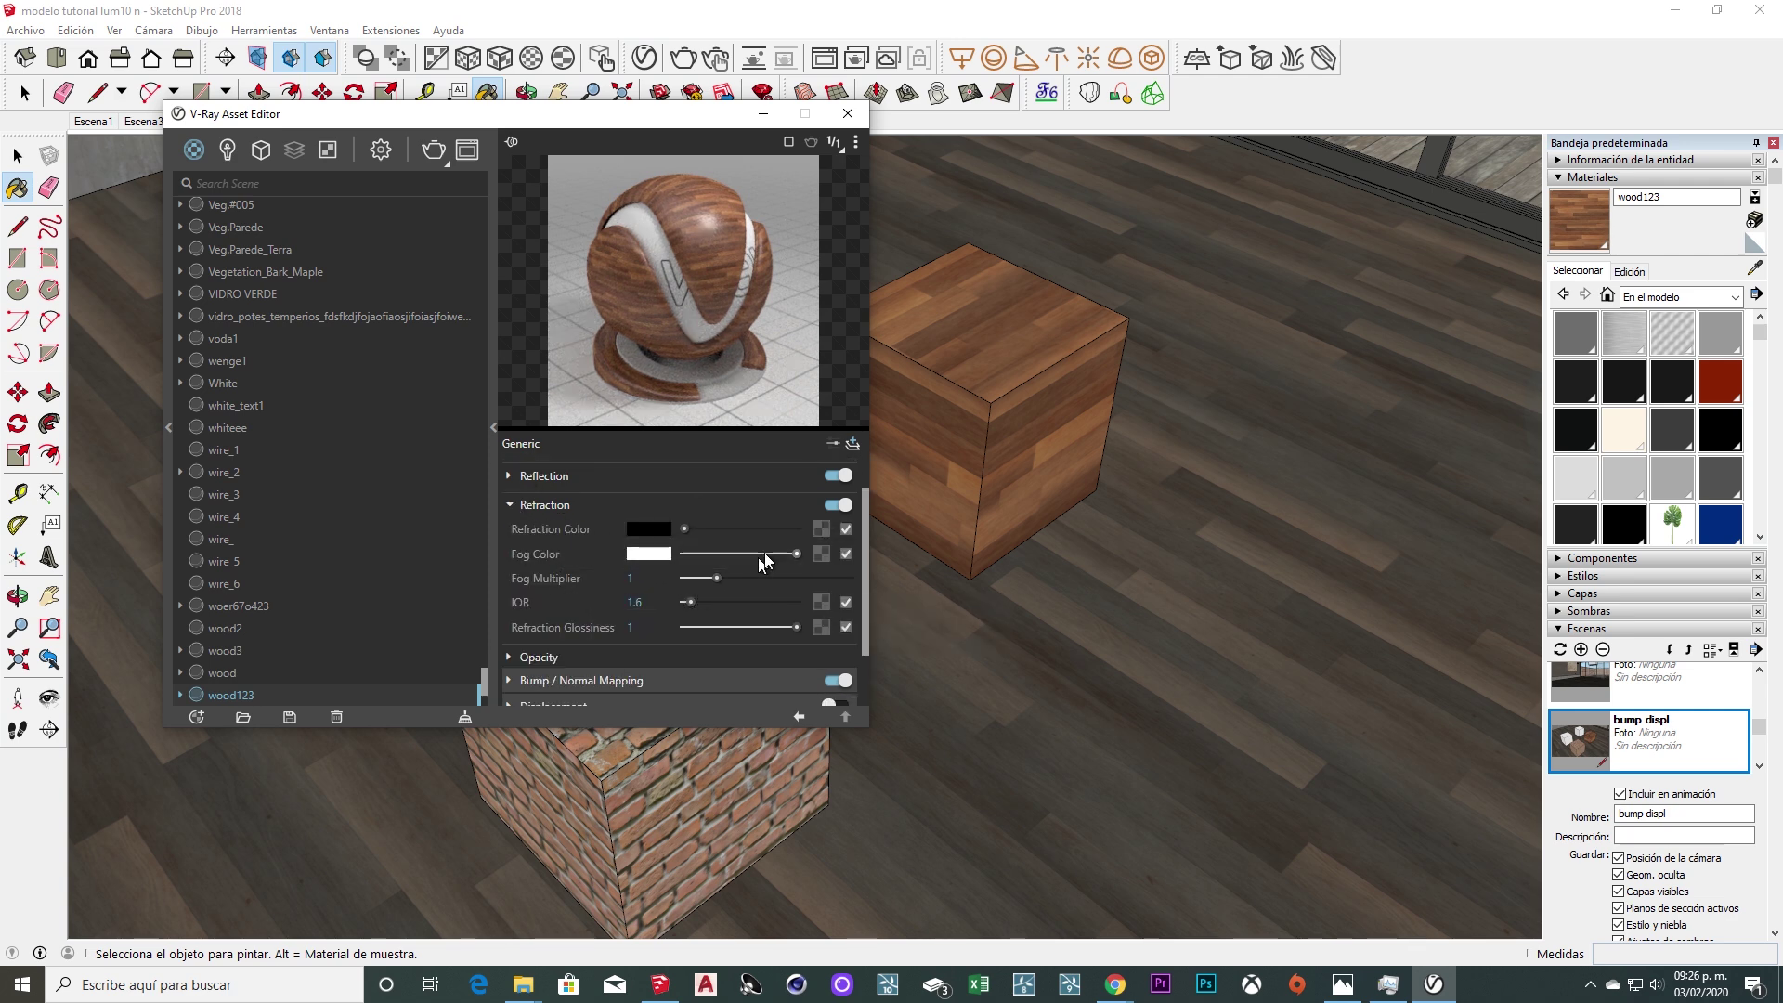
left_click(521, 504)
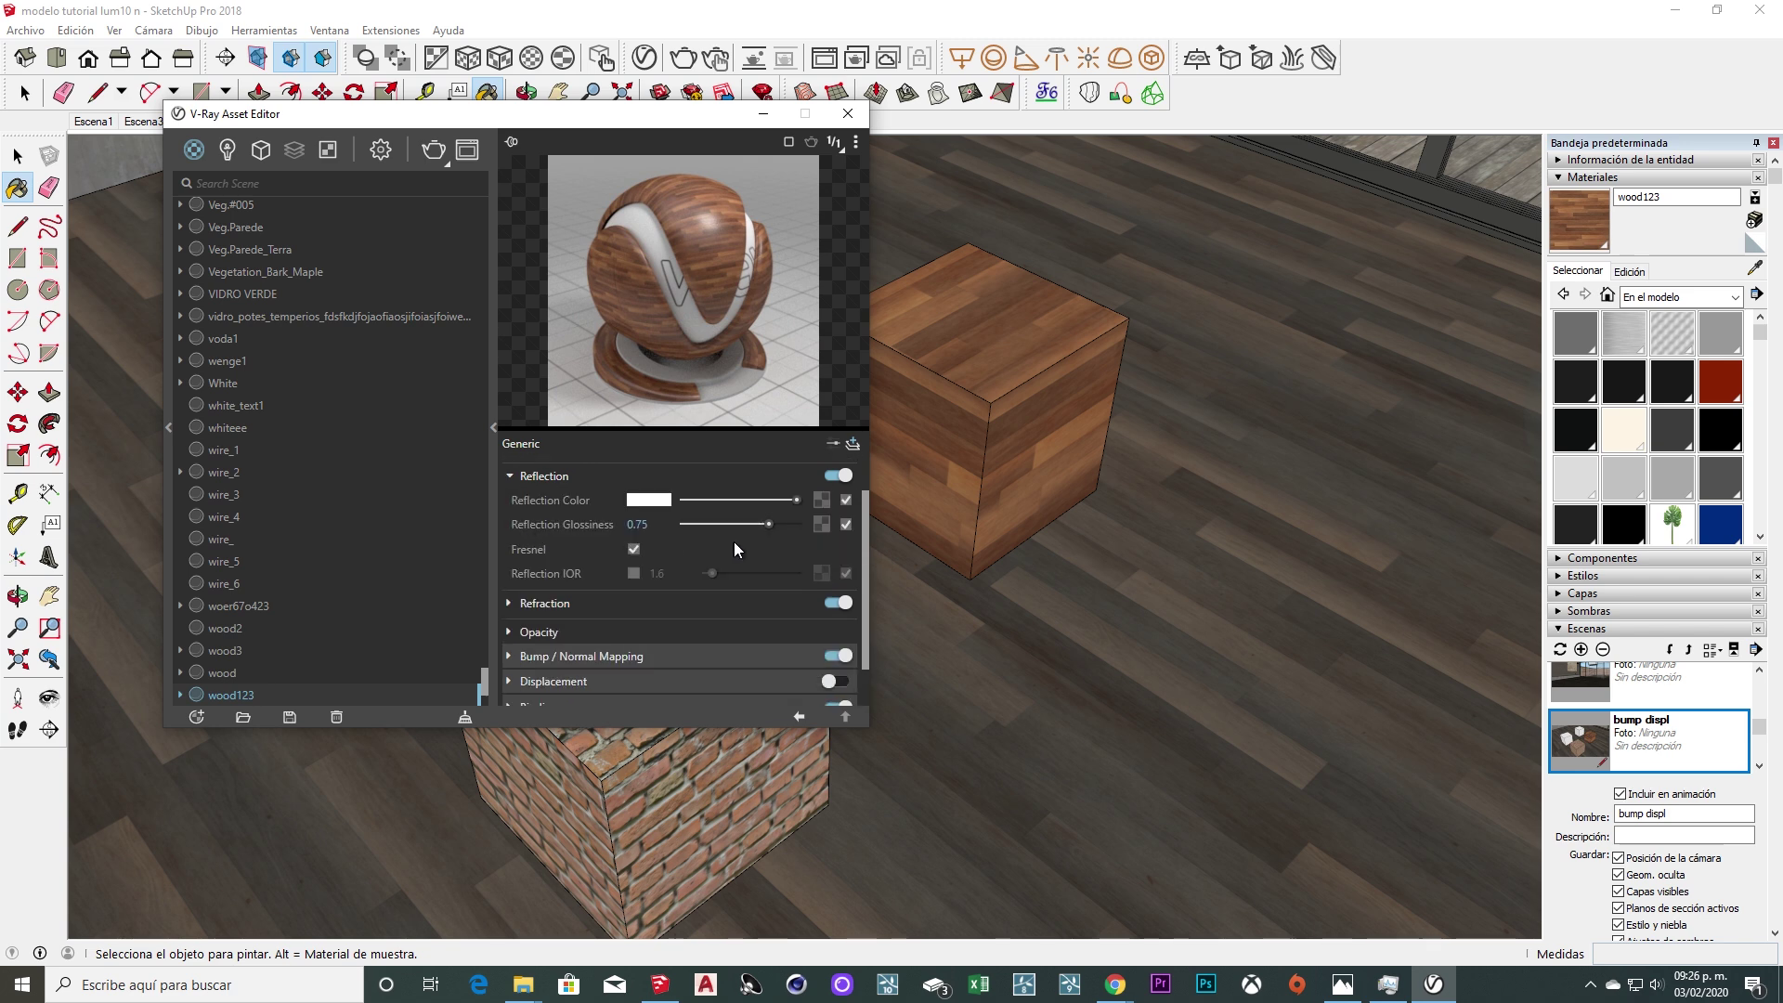
left_click(822, 526)
left_click(772, 164)
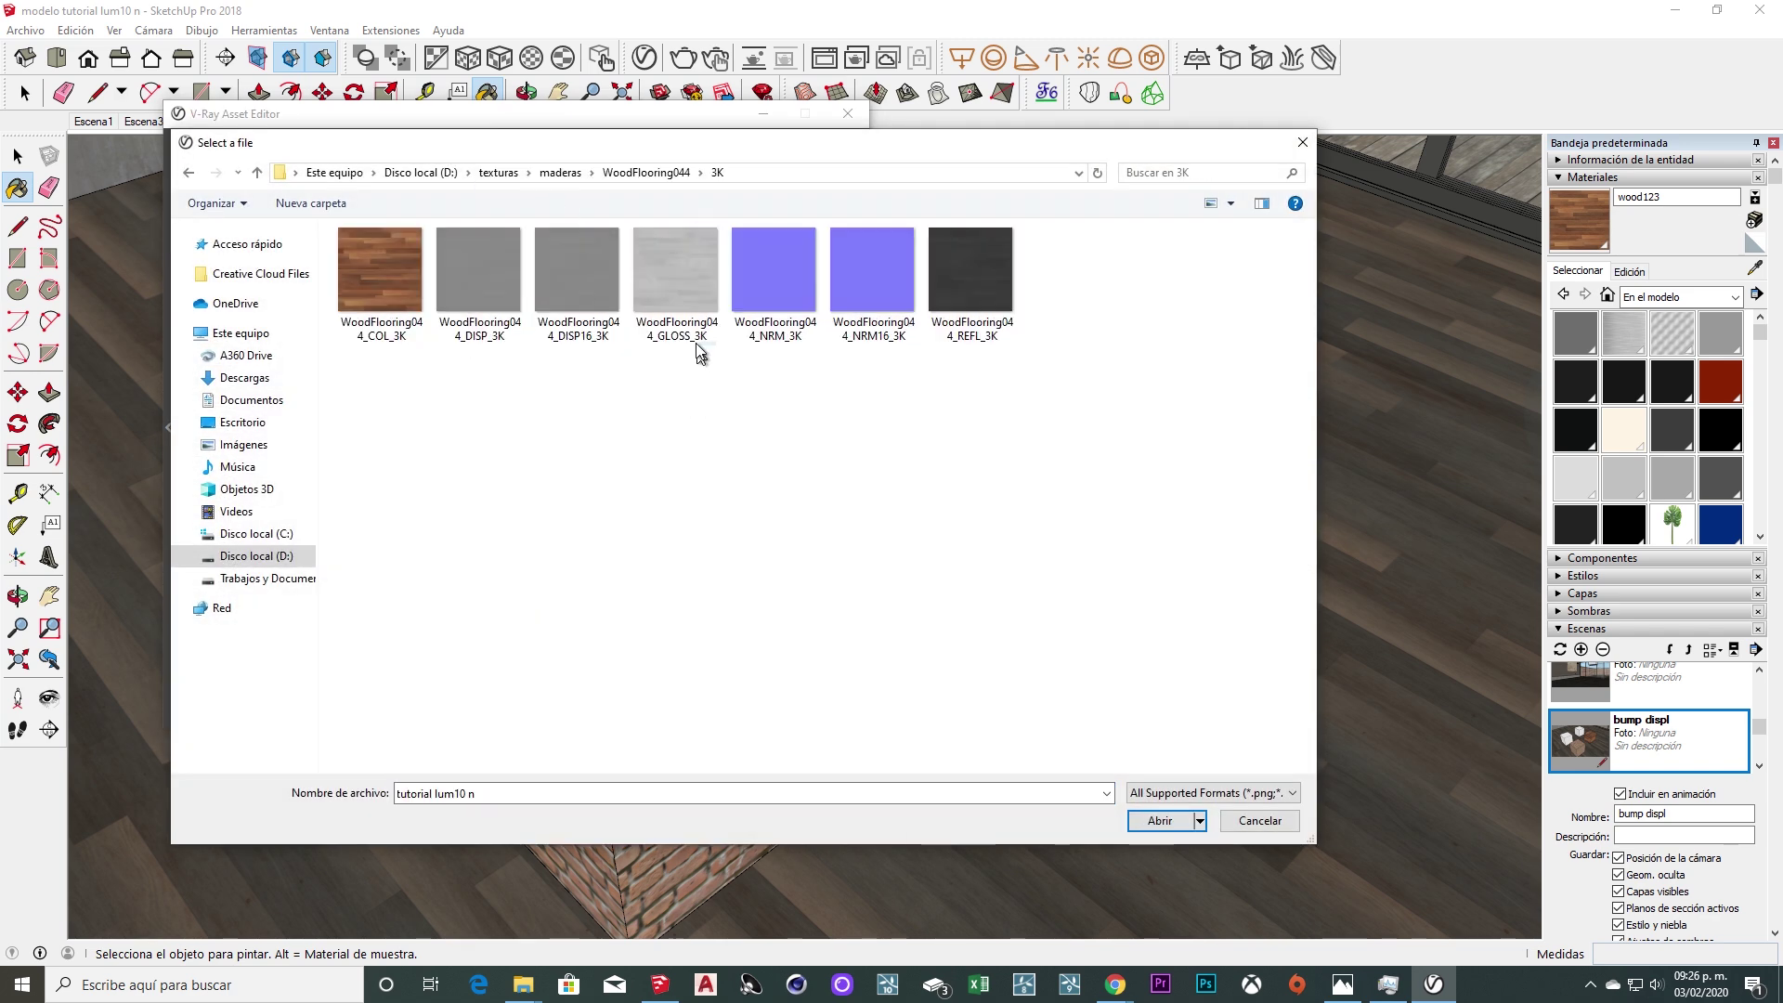
left_click(676, 288)
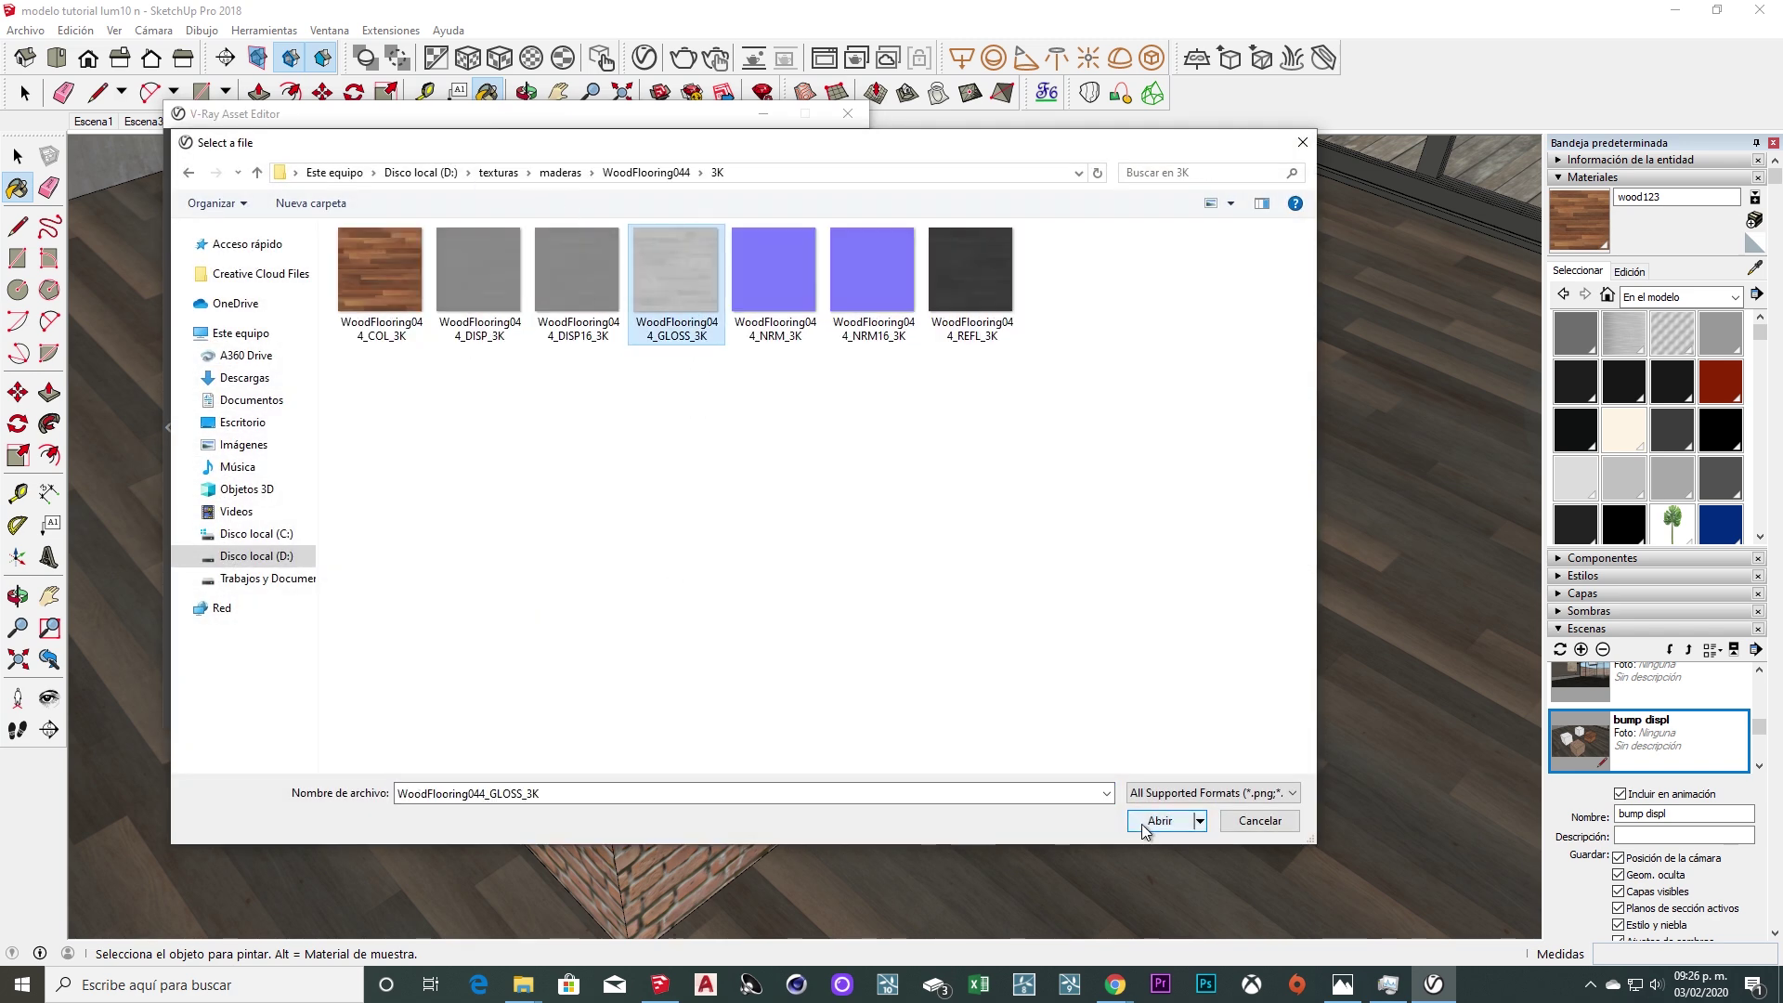
left_click(1159, 820)
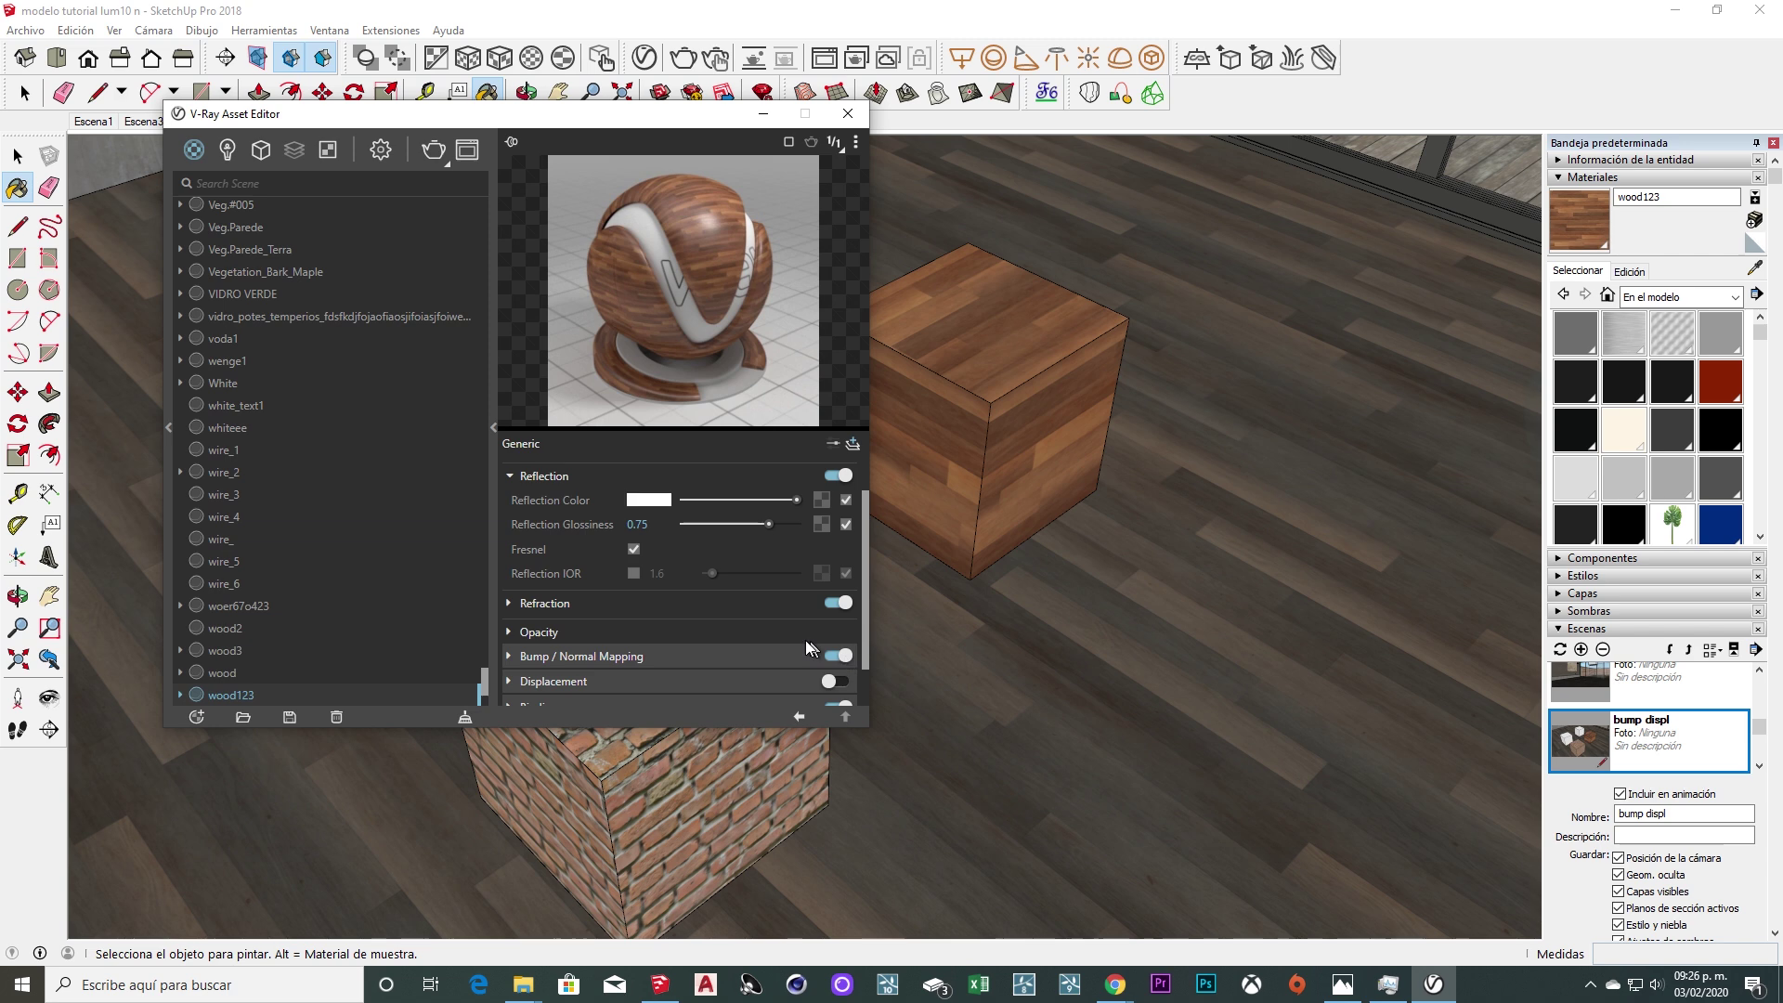
left_click(800, 716)
Set glossiness to 1, enable reflection IOR, and load WoodFlooring044_REFL_3K as reflection colour.
left_click_drag(768, 524, 799, 524)
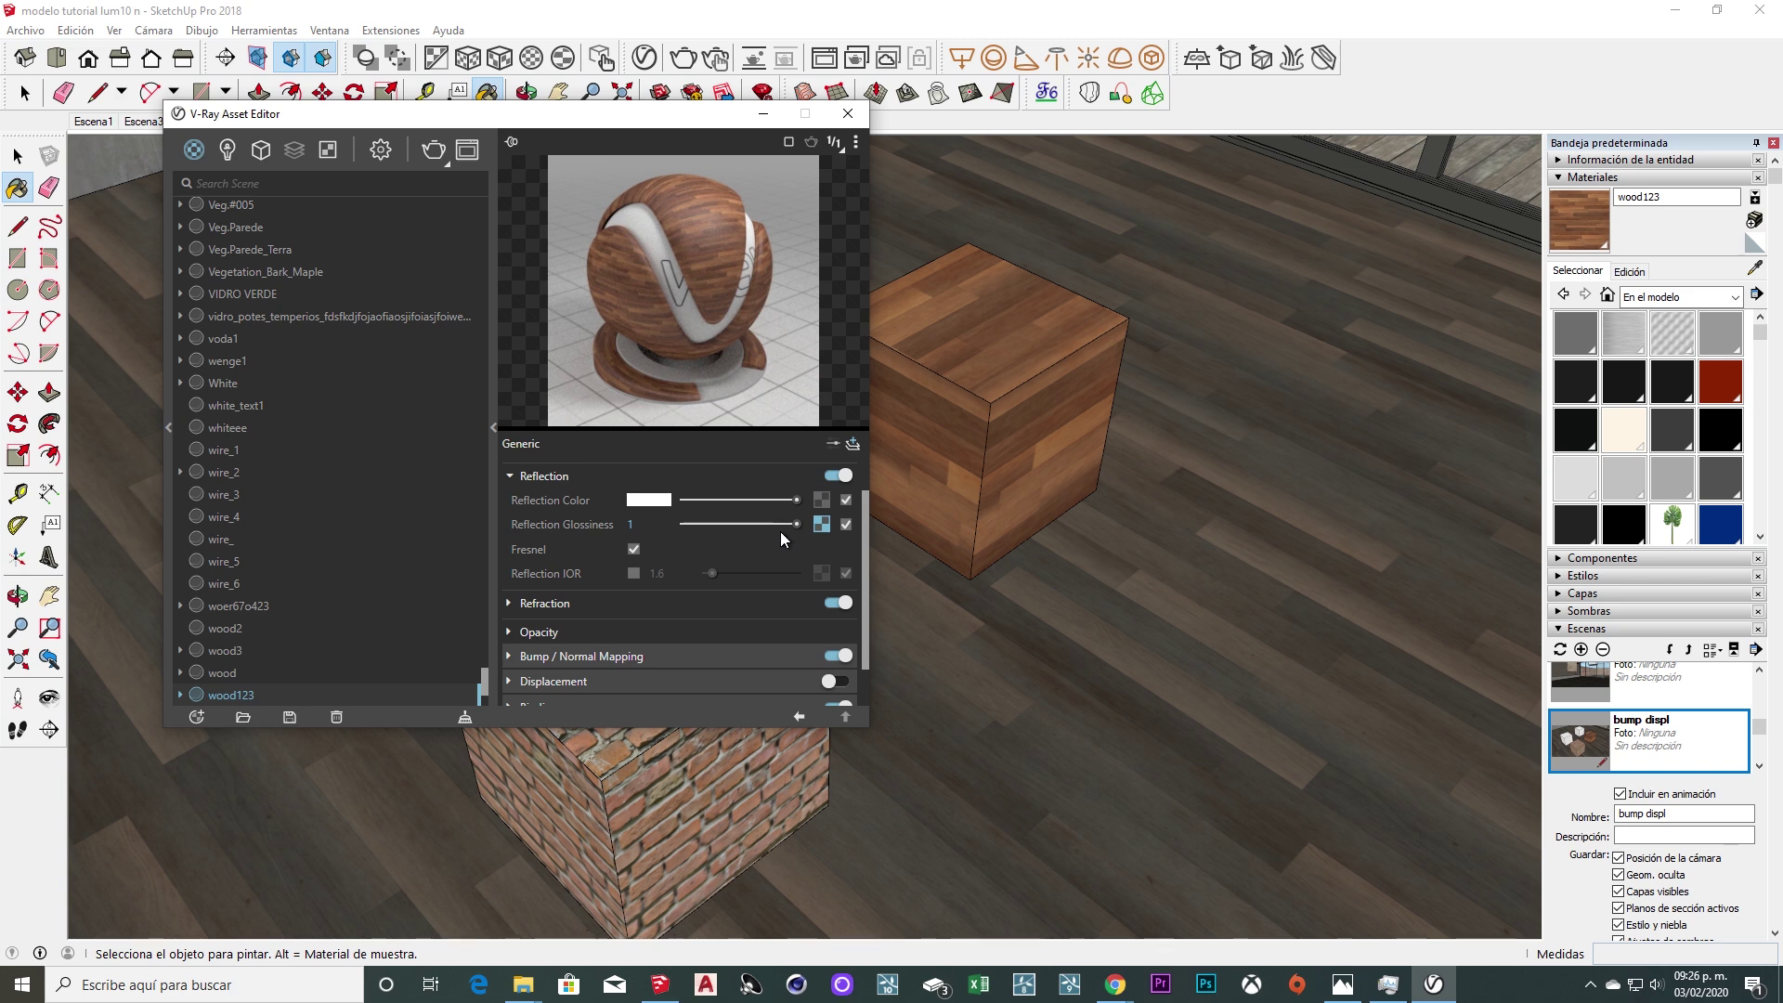
left_click(633, 573)
left_click(822, 504)
left_click(797, 162)
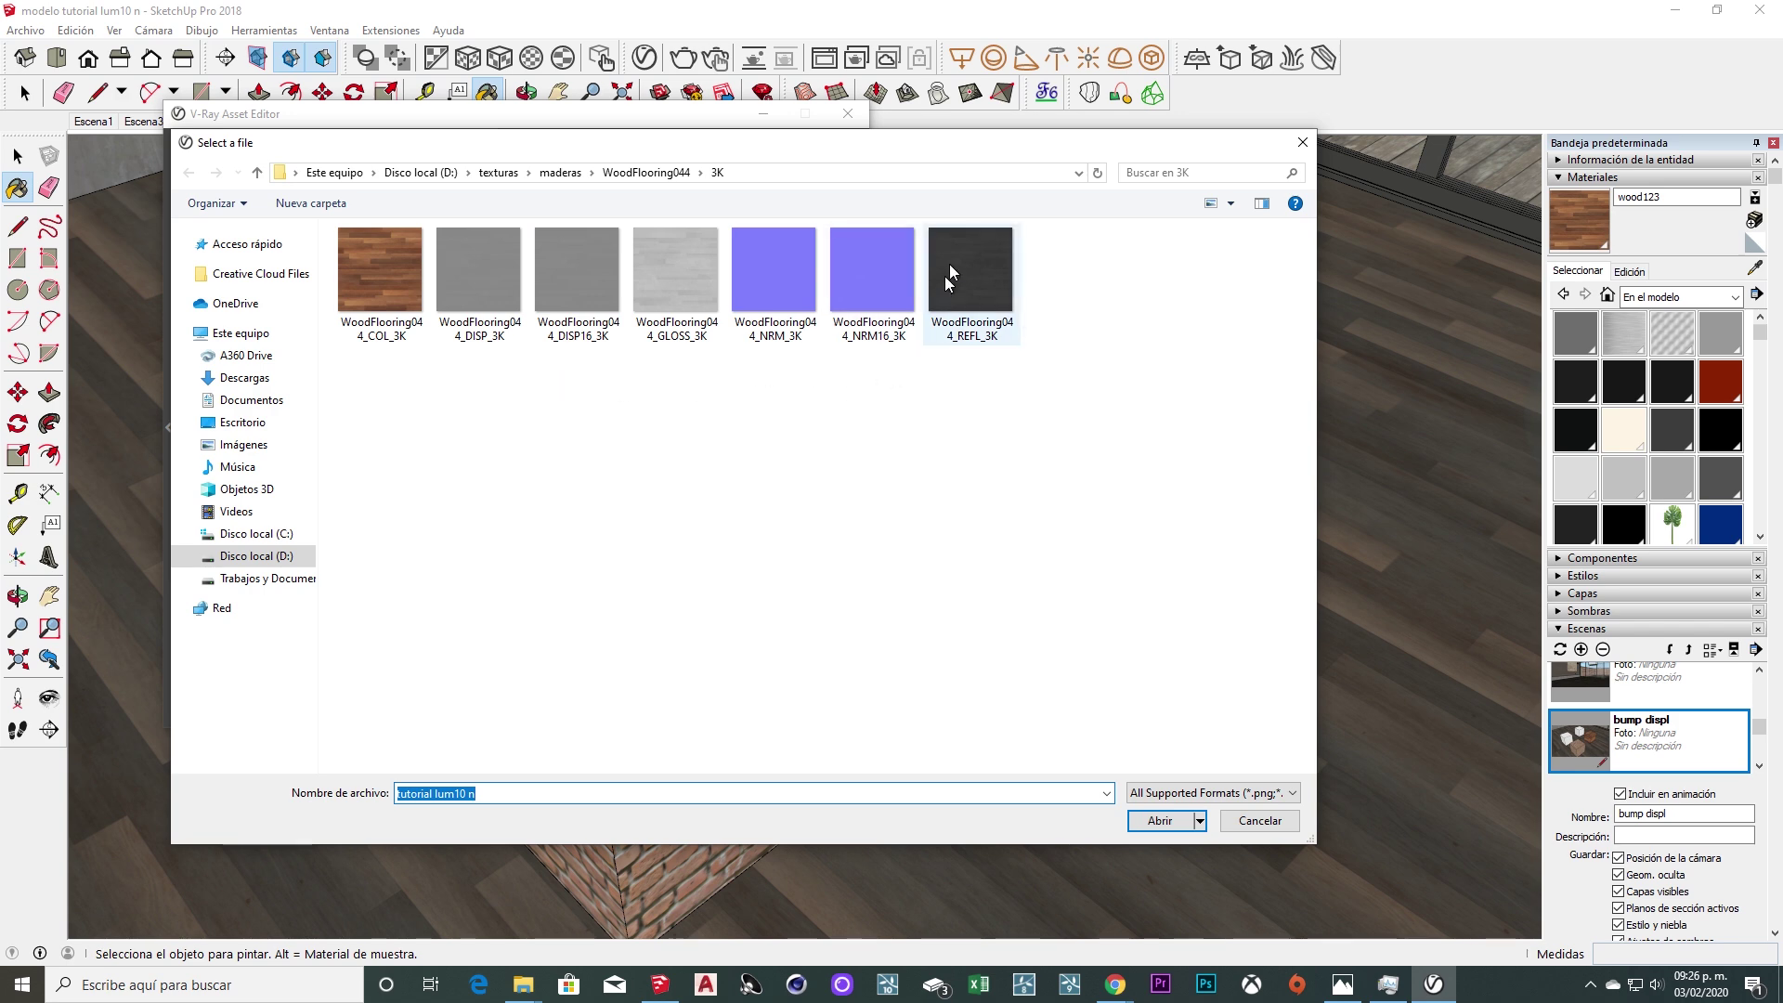
left_click(947, 260)
left_click(1157, 821)
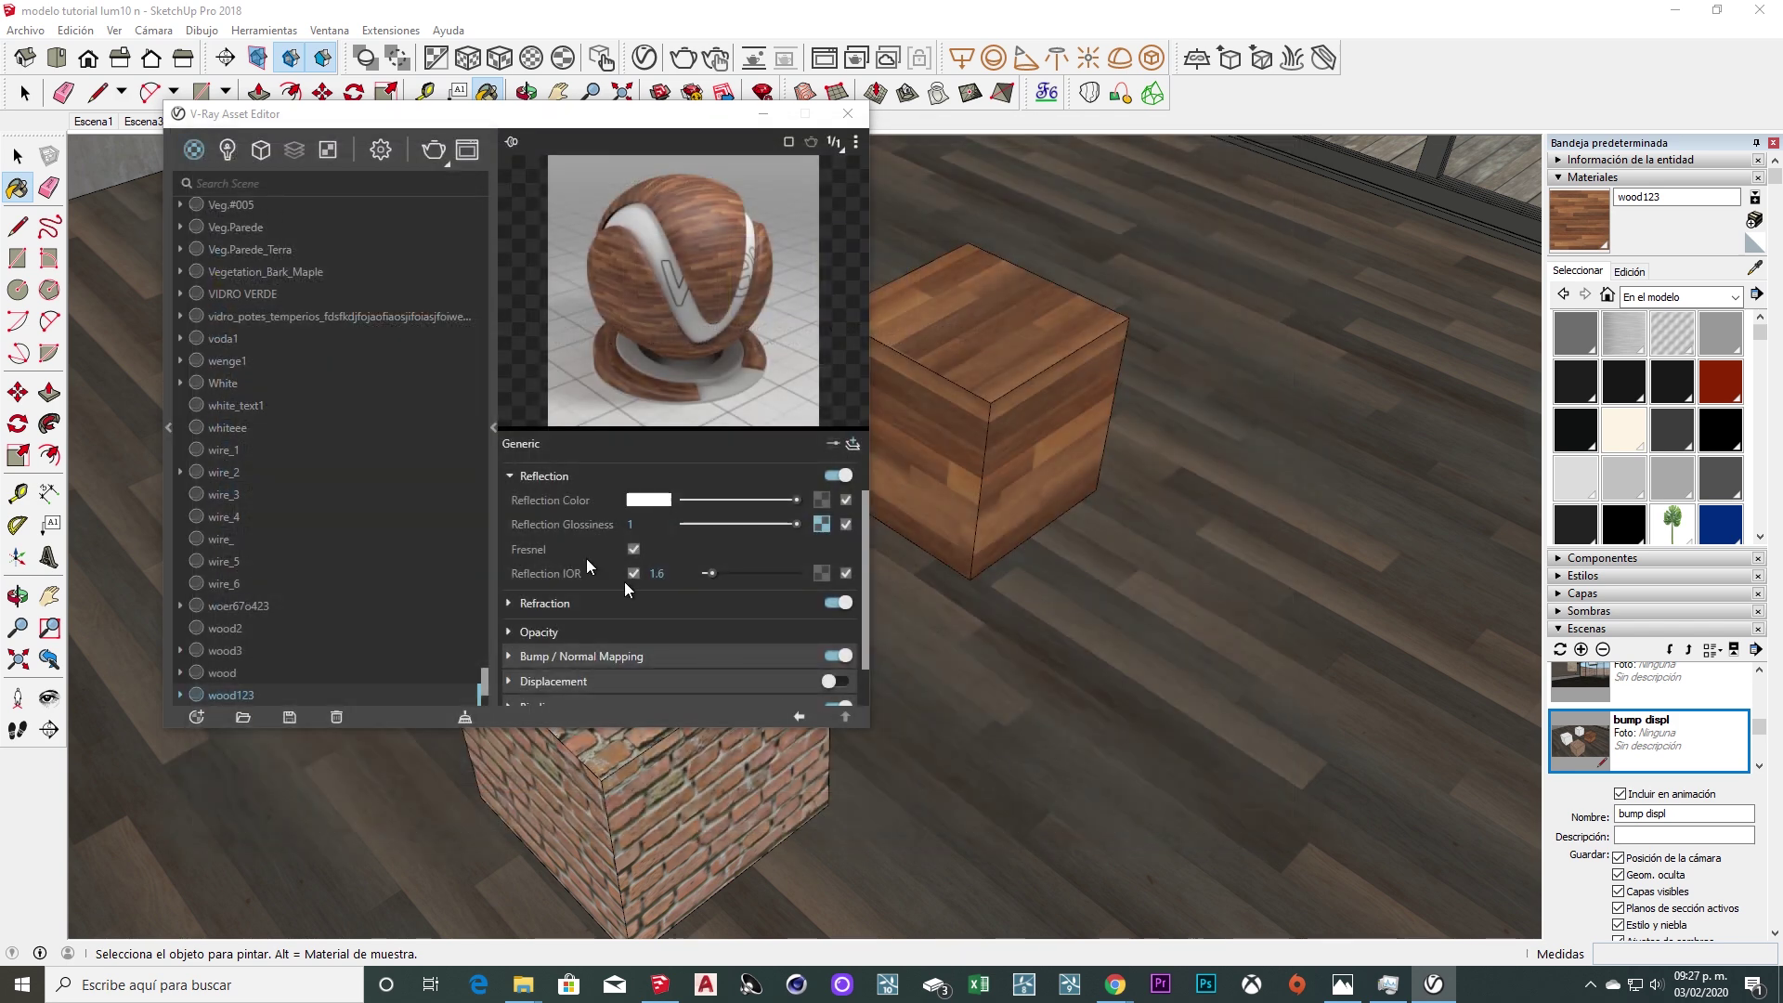
left_click(799, 716)
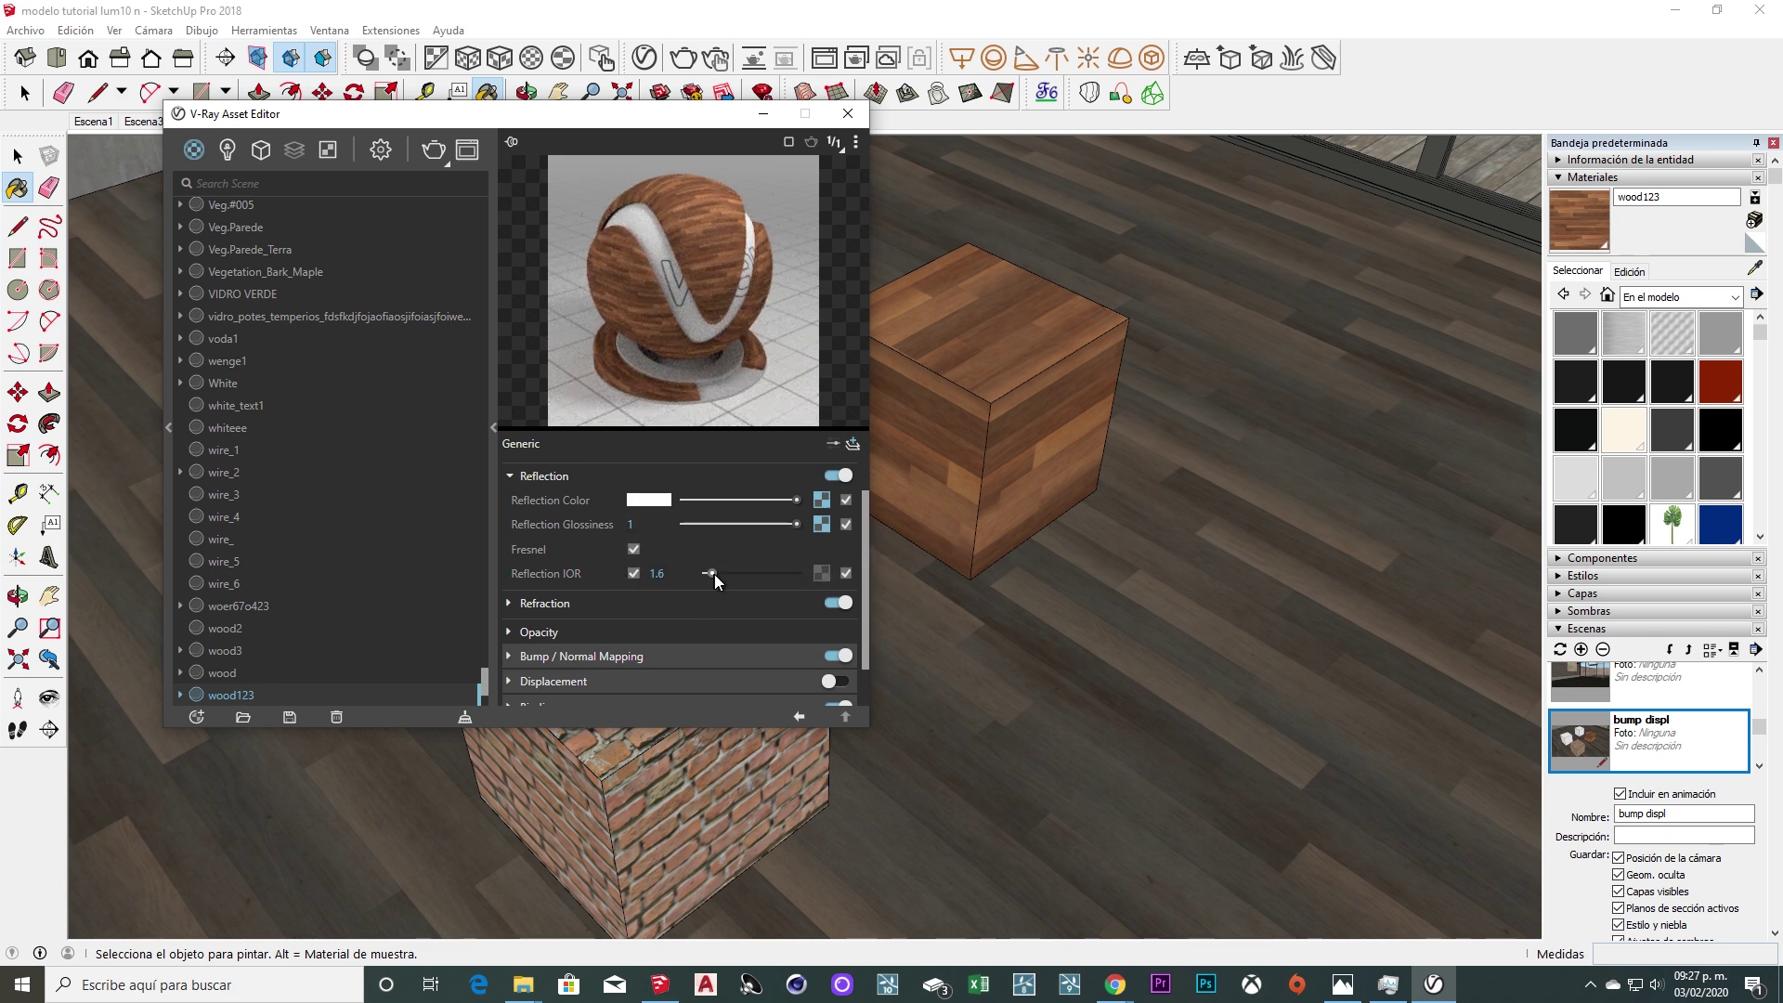
Preview wood123 on the Floor scene and raise its reflection IOR to 25.
left_click(856, 141)
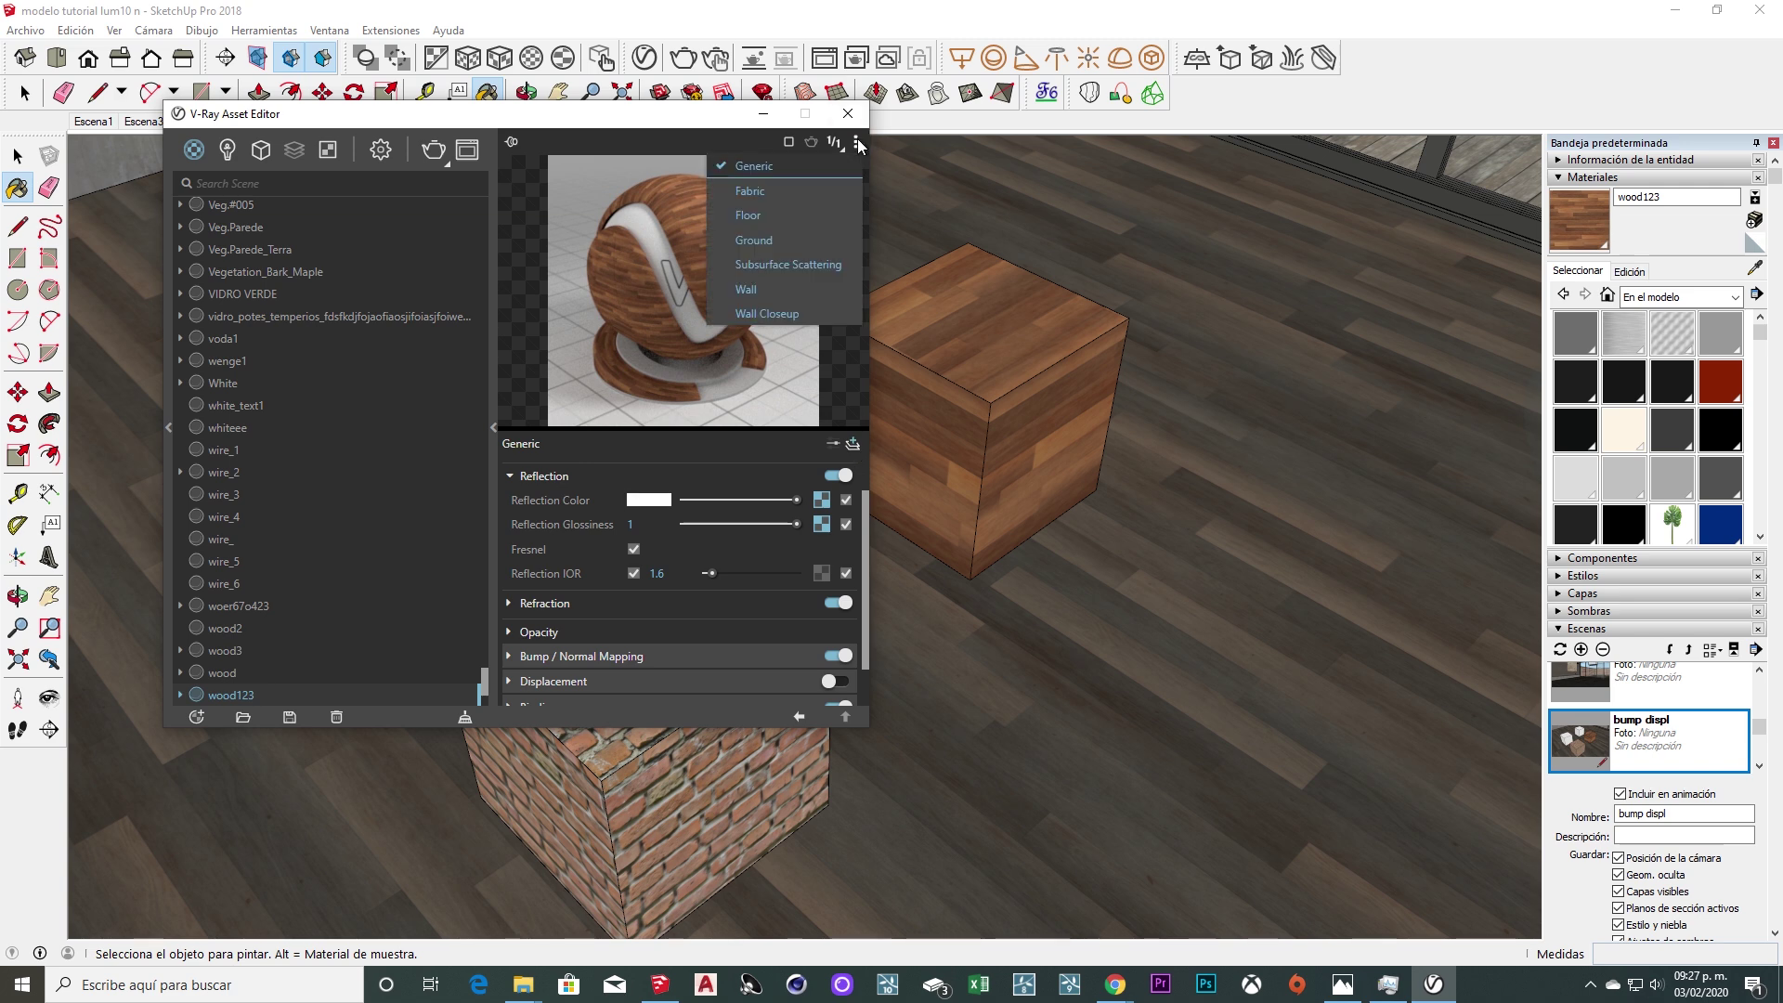
left_click(767, 214)
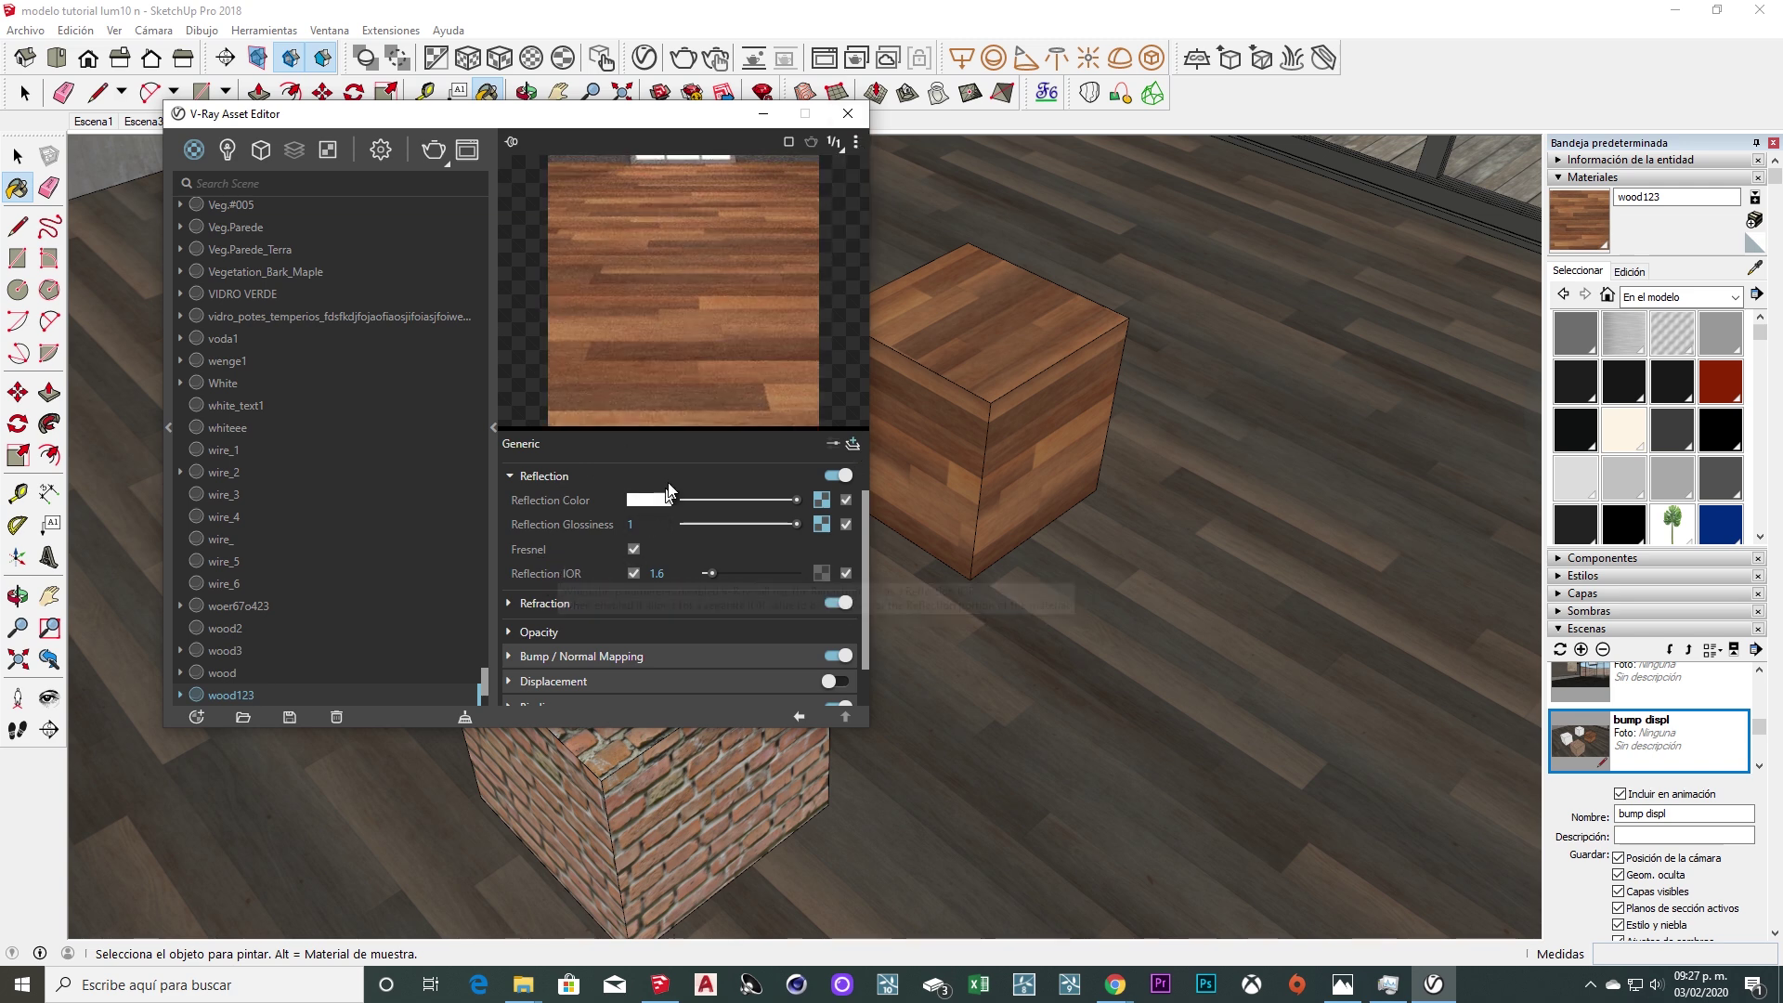
left_click_drag(710, 573, 748, 574)
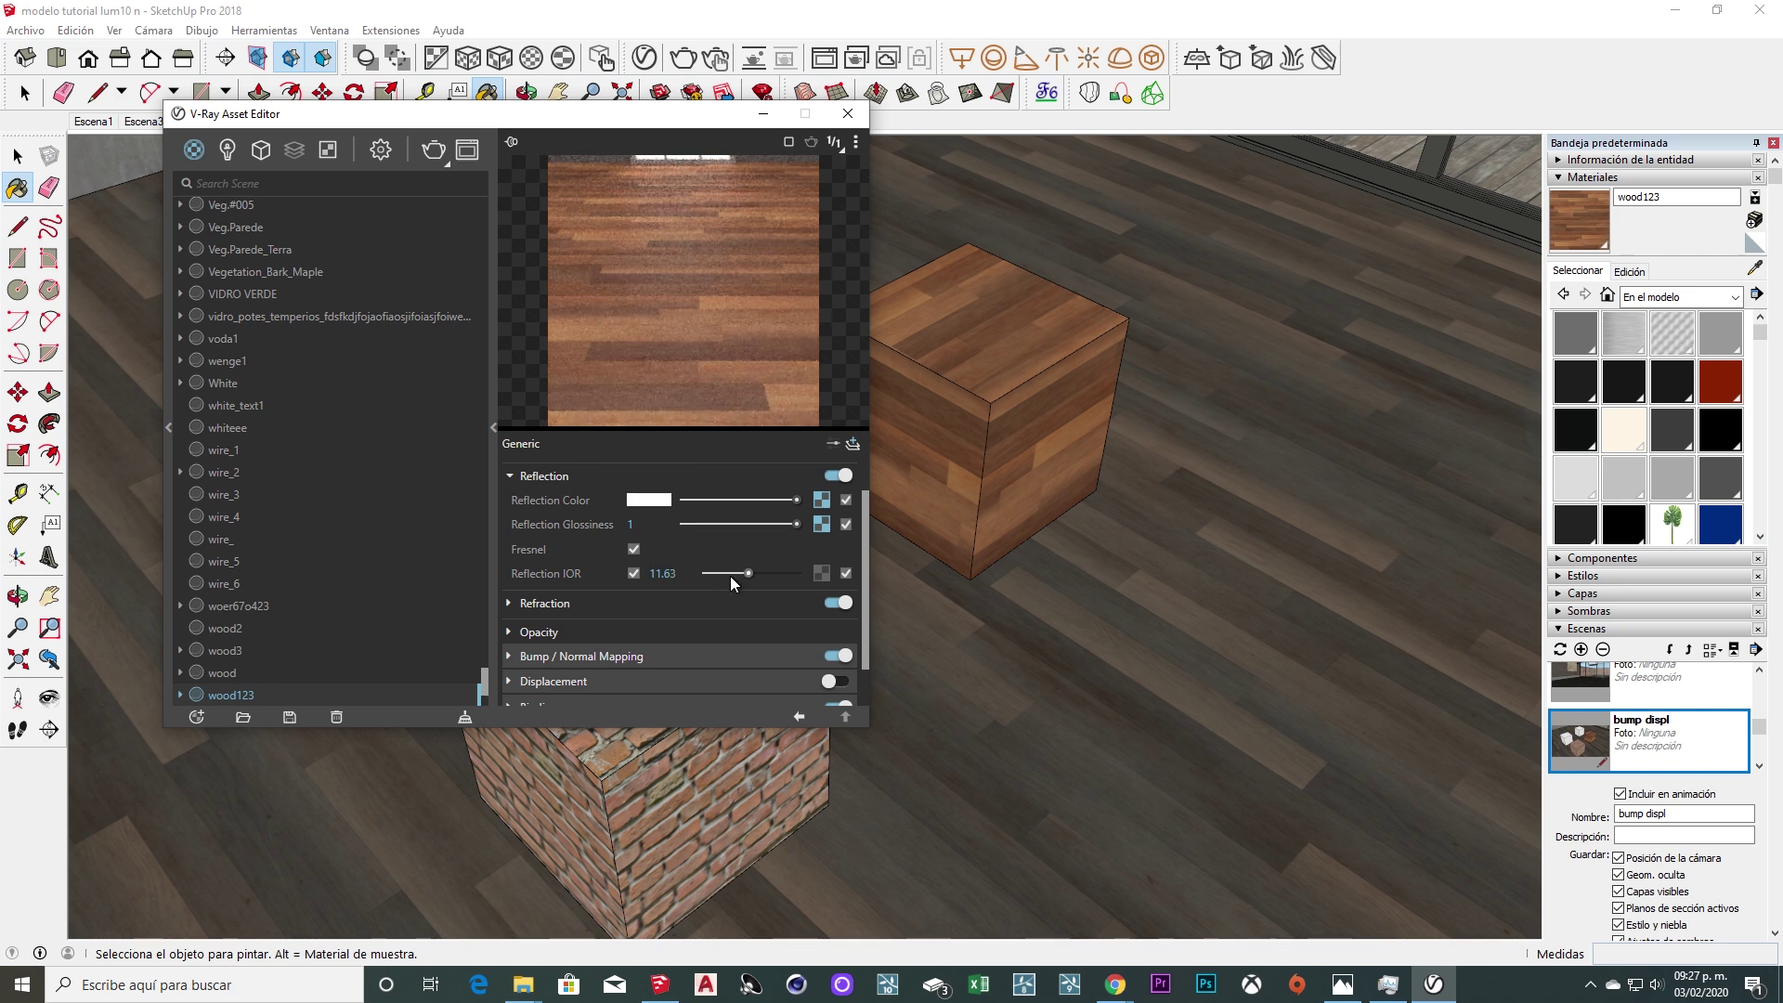
left_click_drag(750, 573, 838, 578)
key("Return")
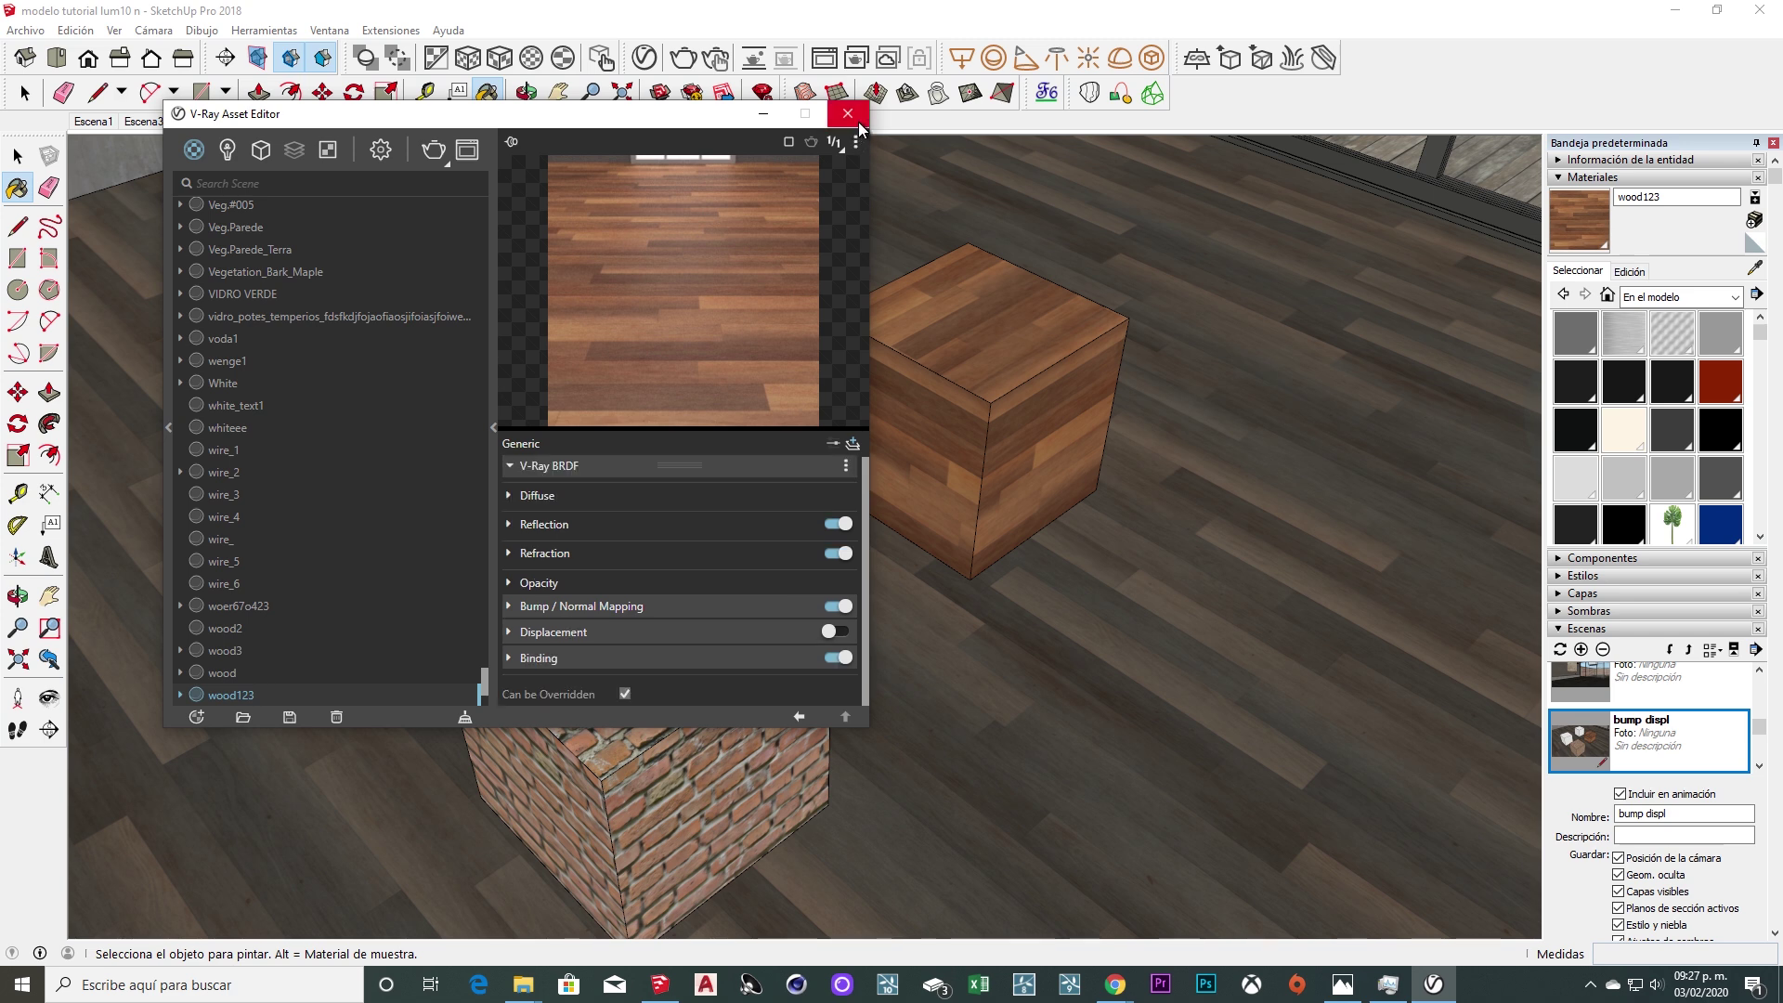
left_click(847, 113)
Zoom and orbit to frame the plain white cube, then switch to textures.com in Chrome.
key("space")
middle_click_drag(827, 338, 867, 386, "shift")
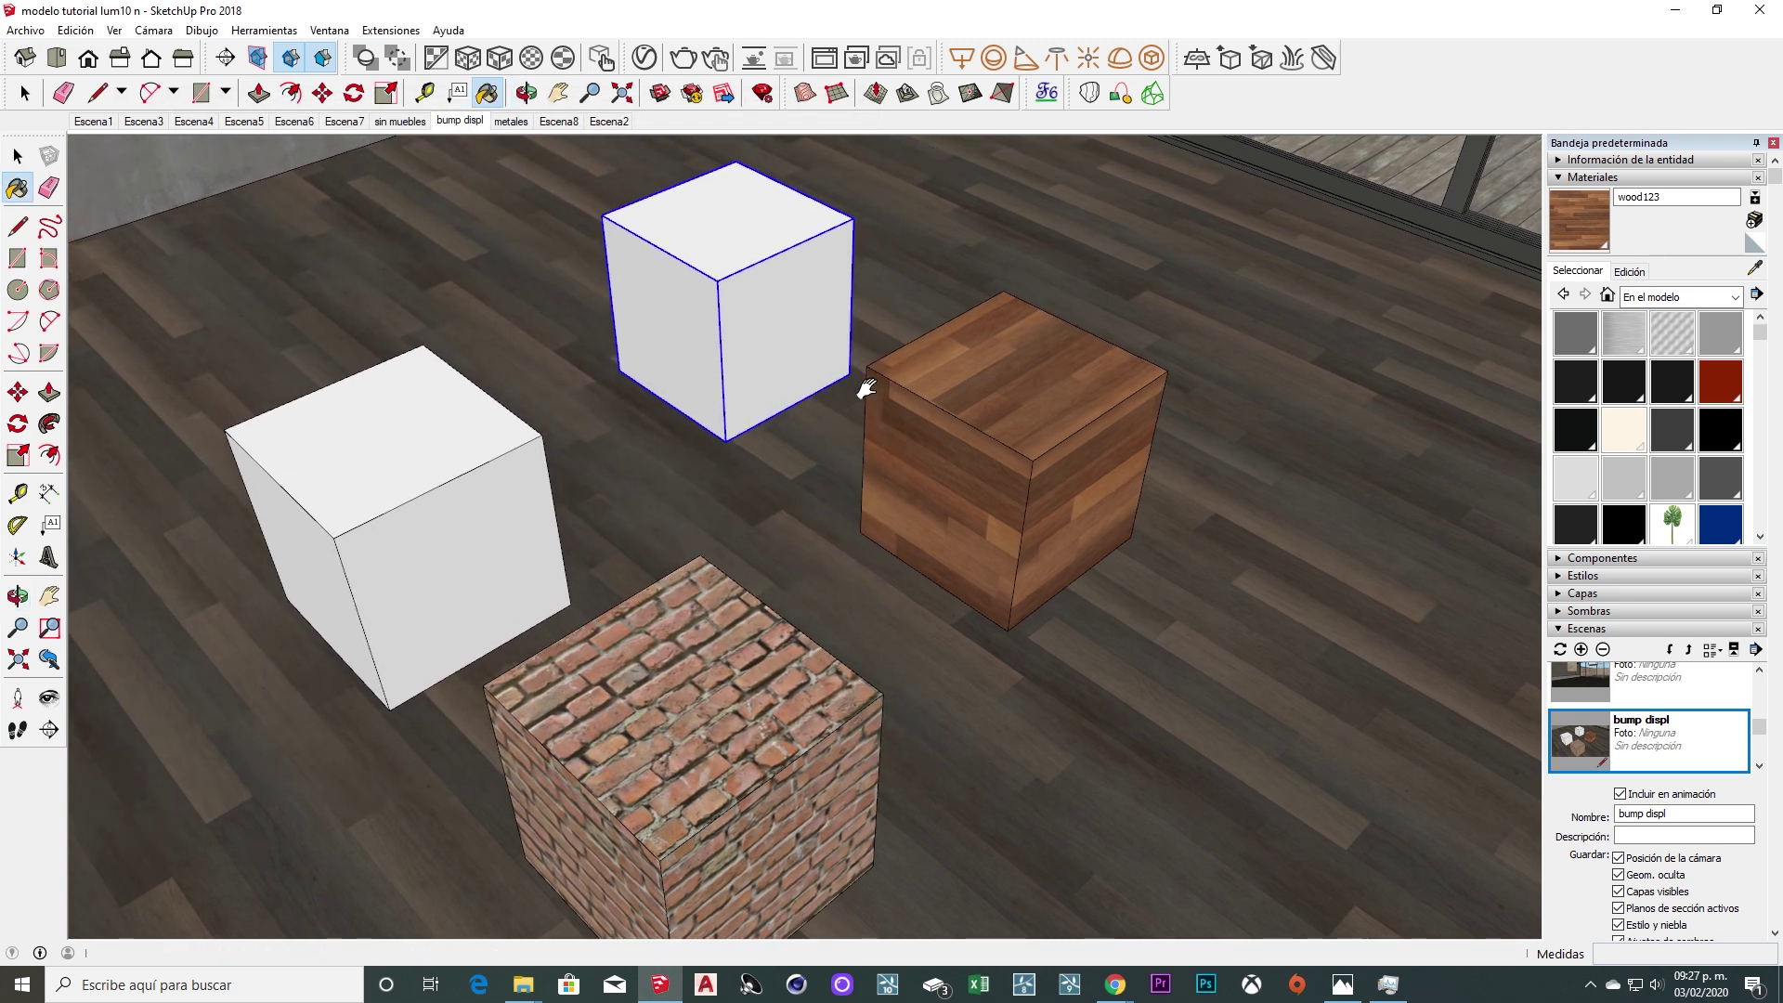
scroll(826, 360, "up", 2)
scroll(816, 506, "up", 2)
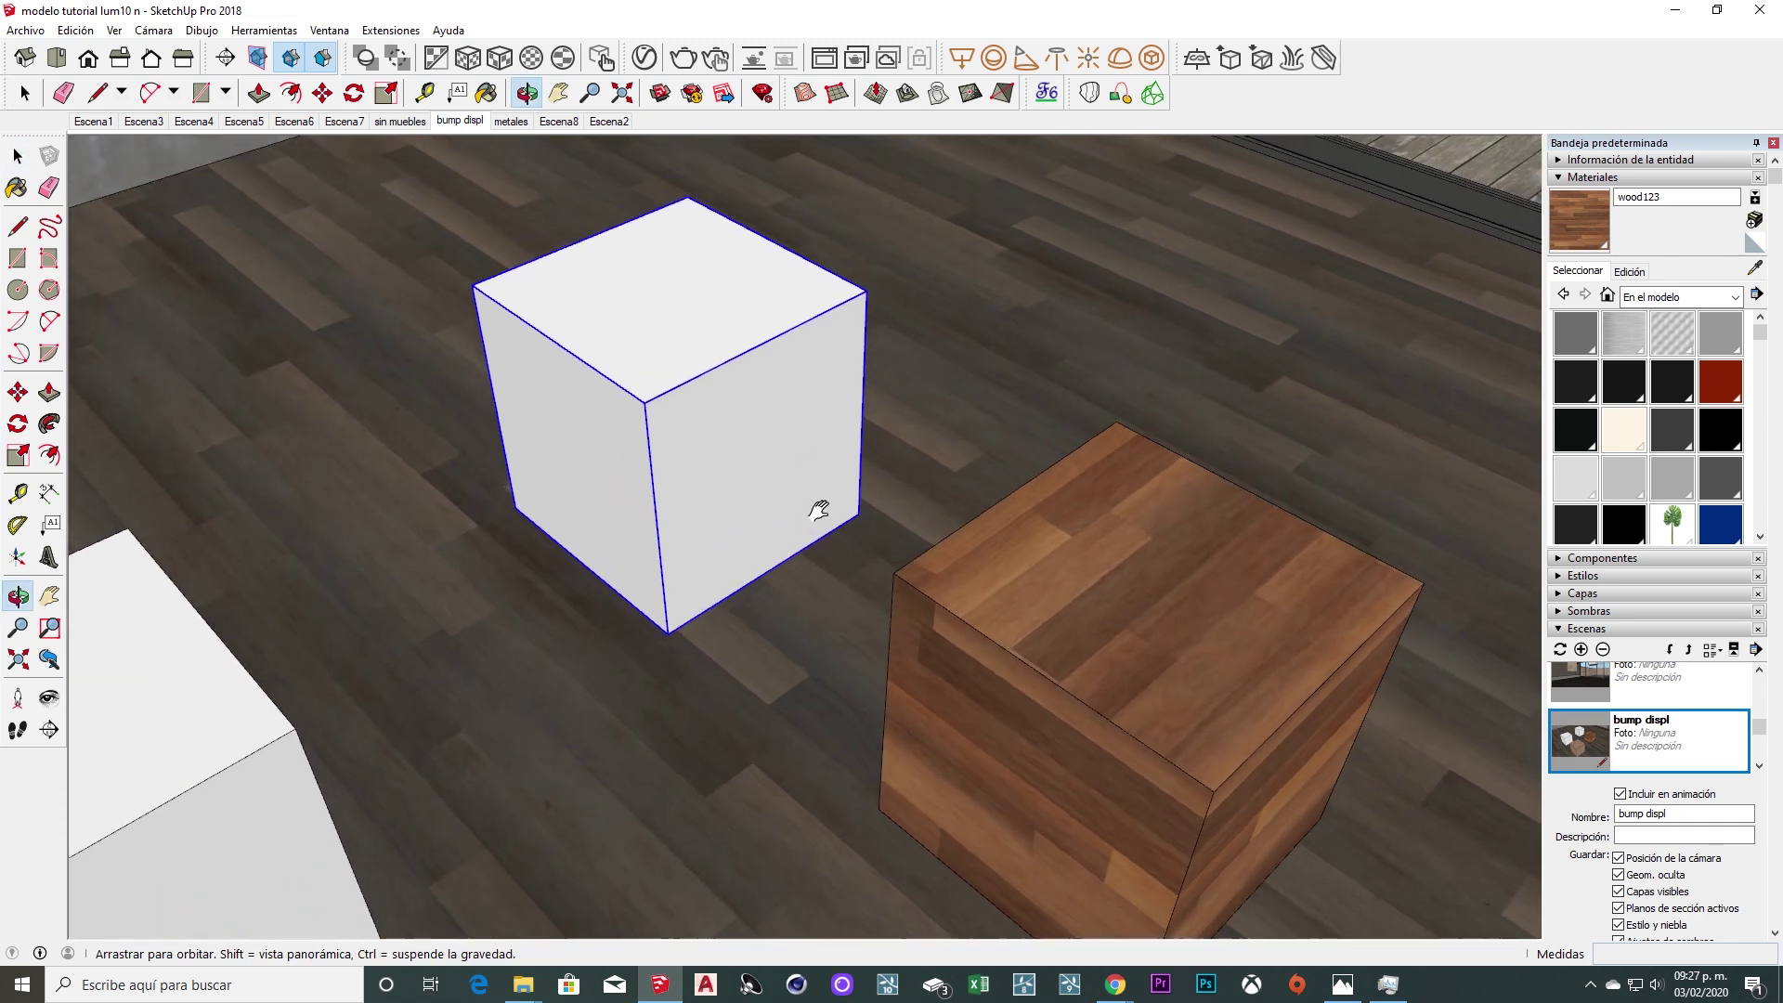
scroll(689, 371, "up", 1)
scroll(752, 446, "up", 2)
middle_click_drag(754, 522, 914, 594, "shift")
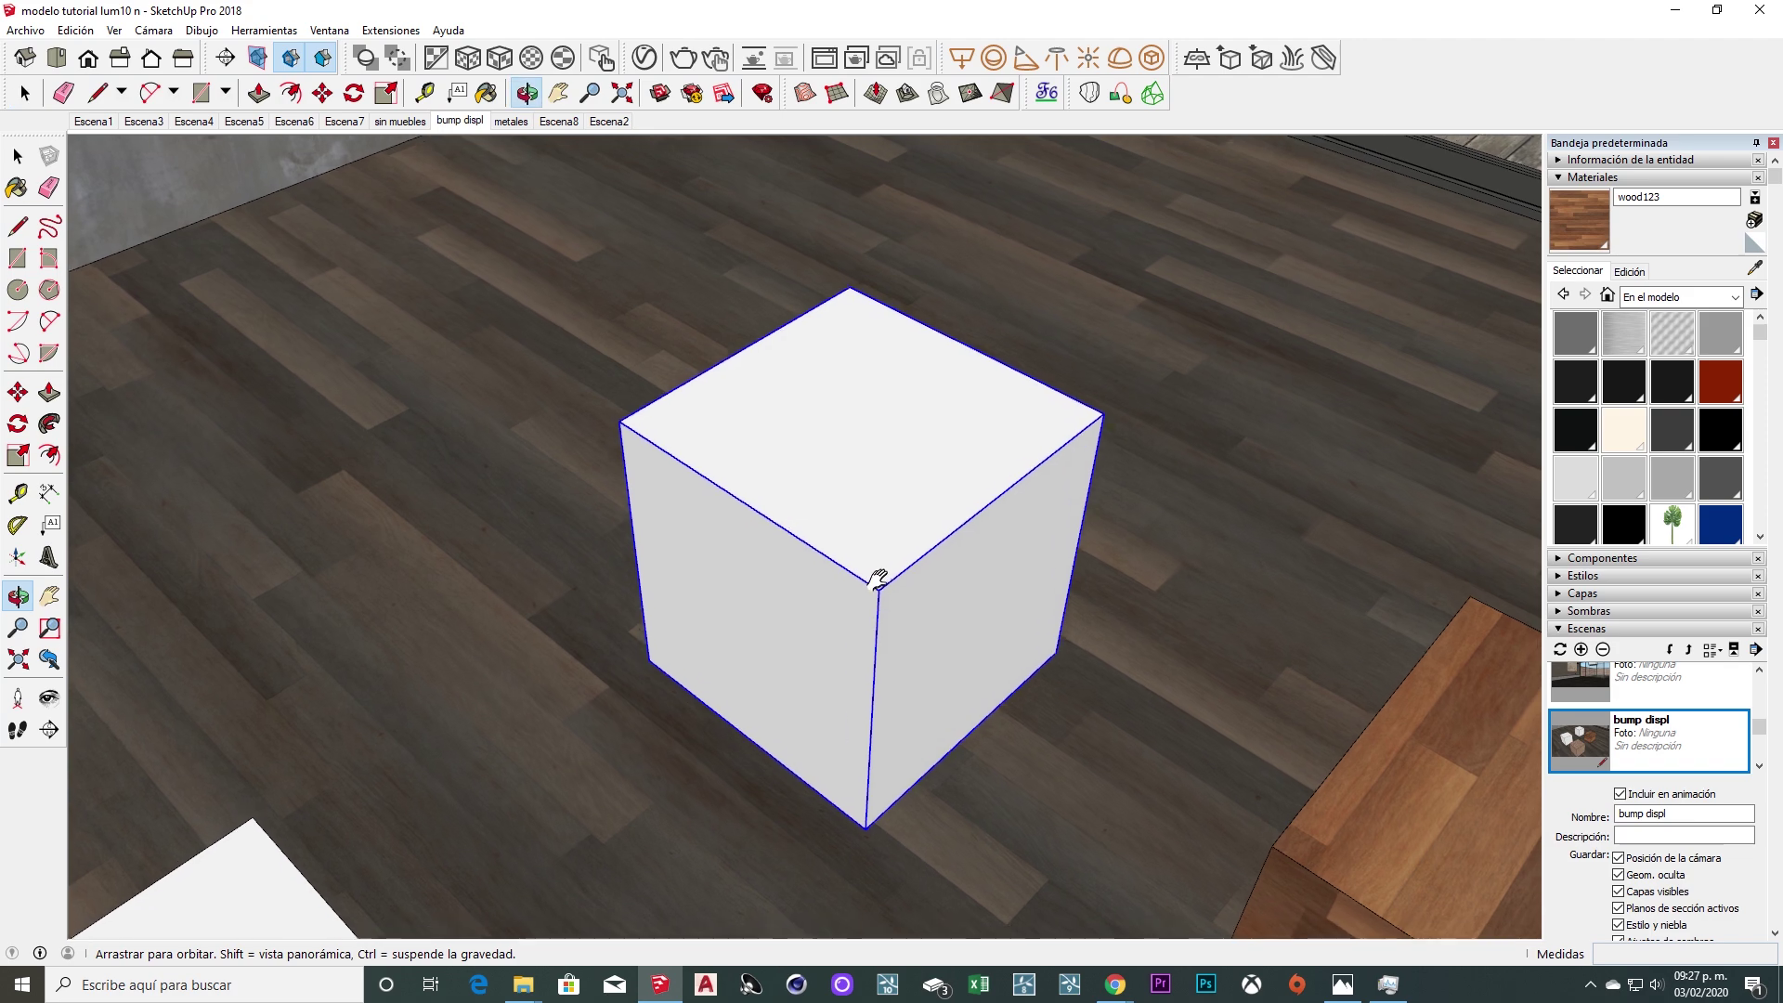
middle_click_drag(922, 598, 914, 579, "shift")
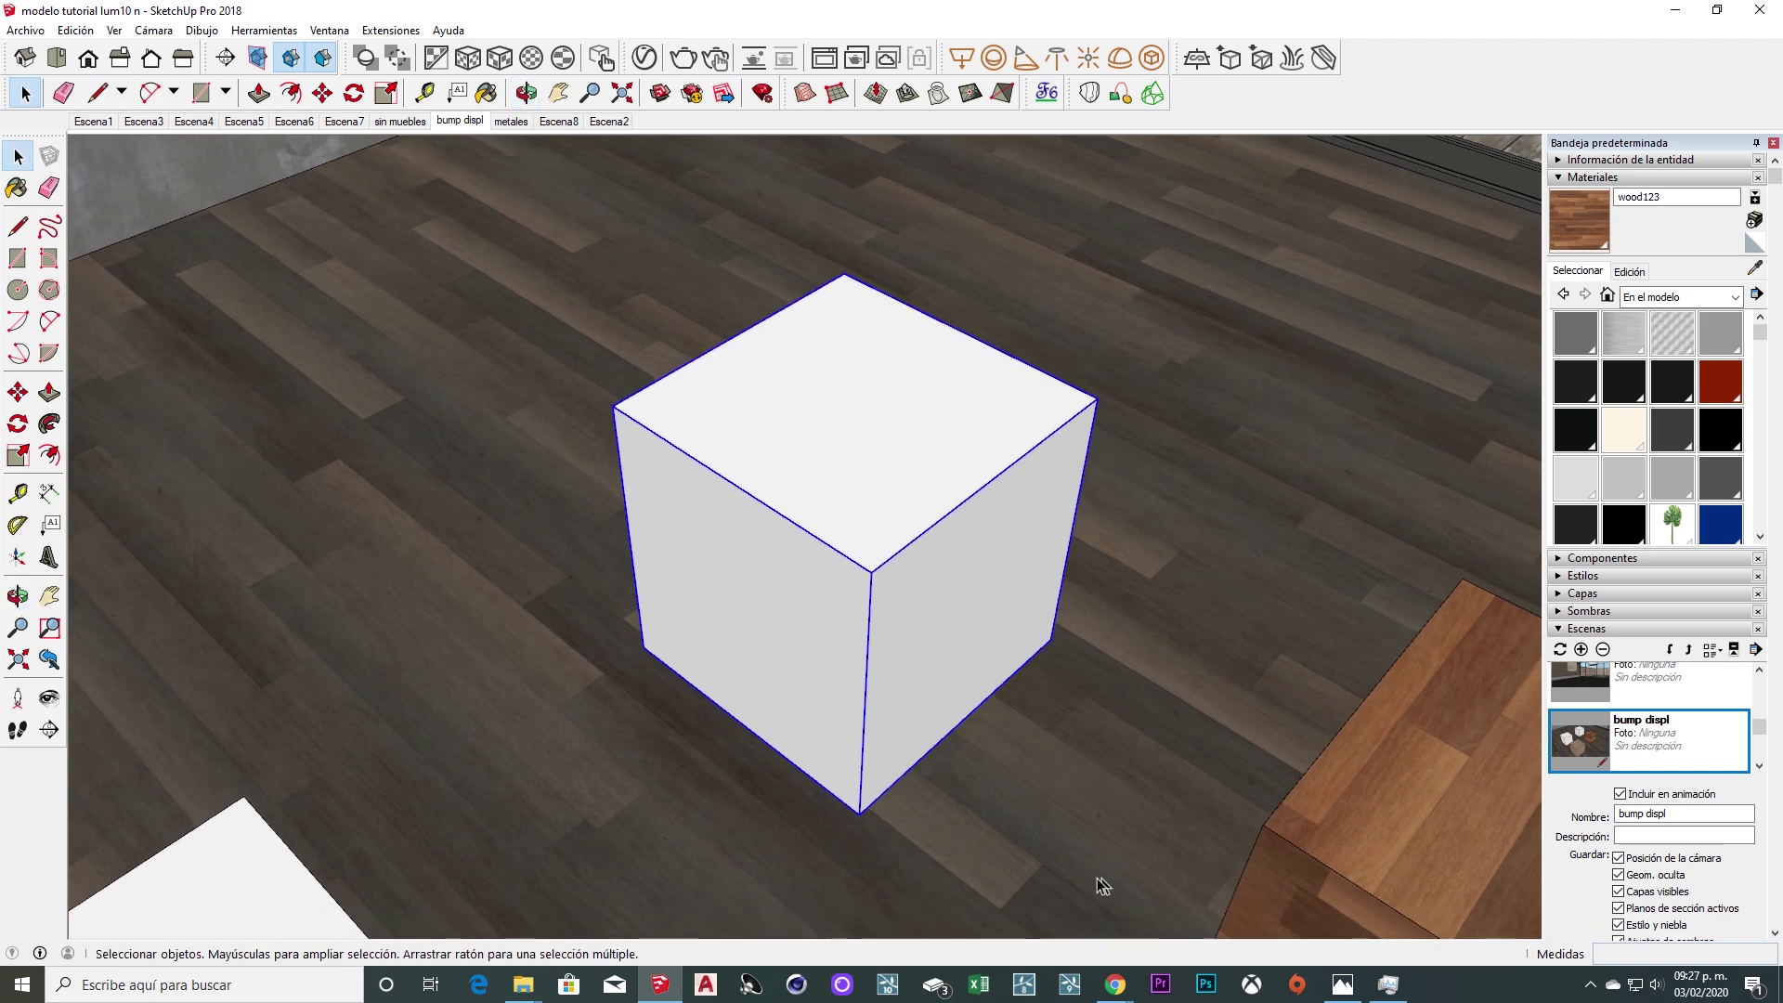
left_click(1114, 984)
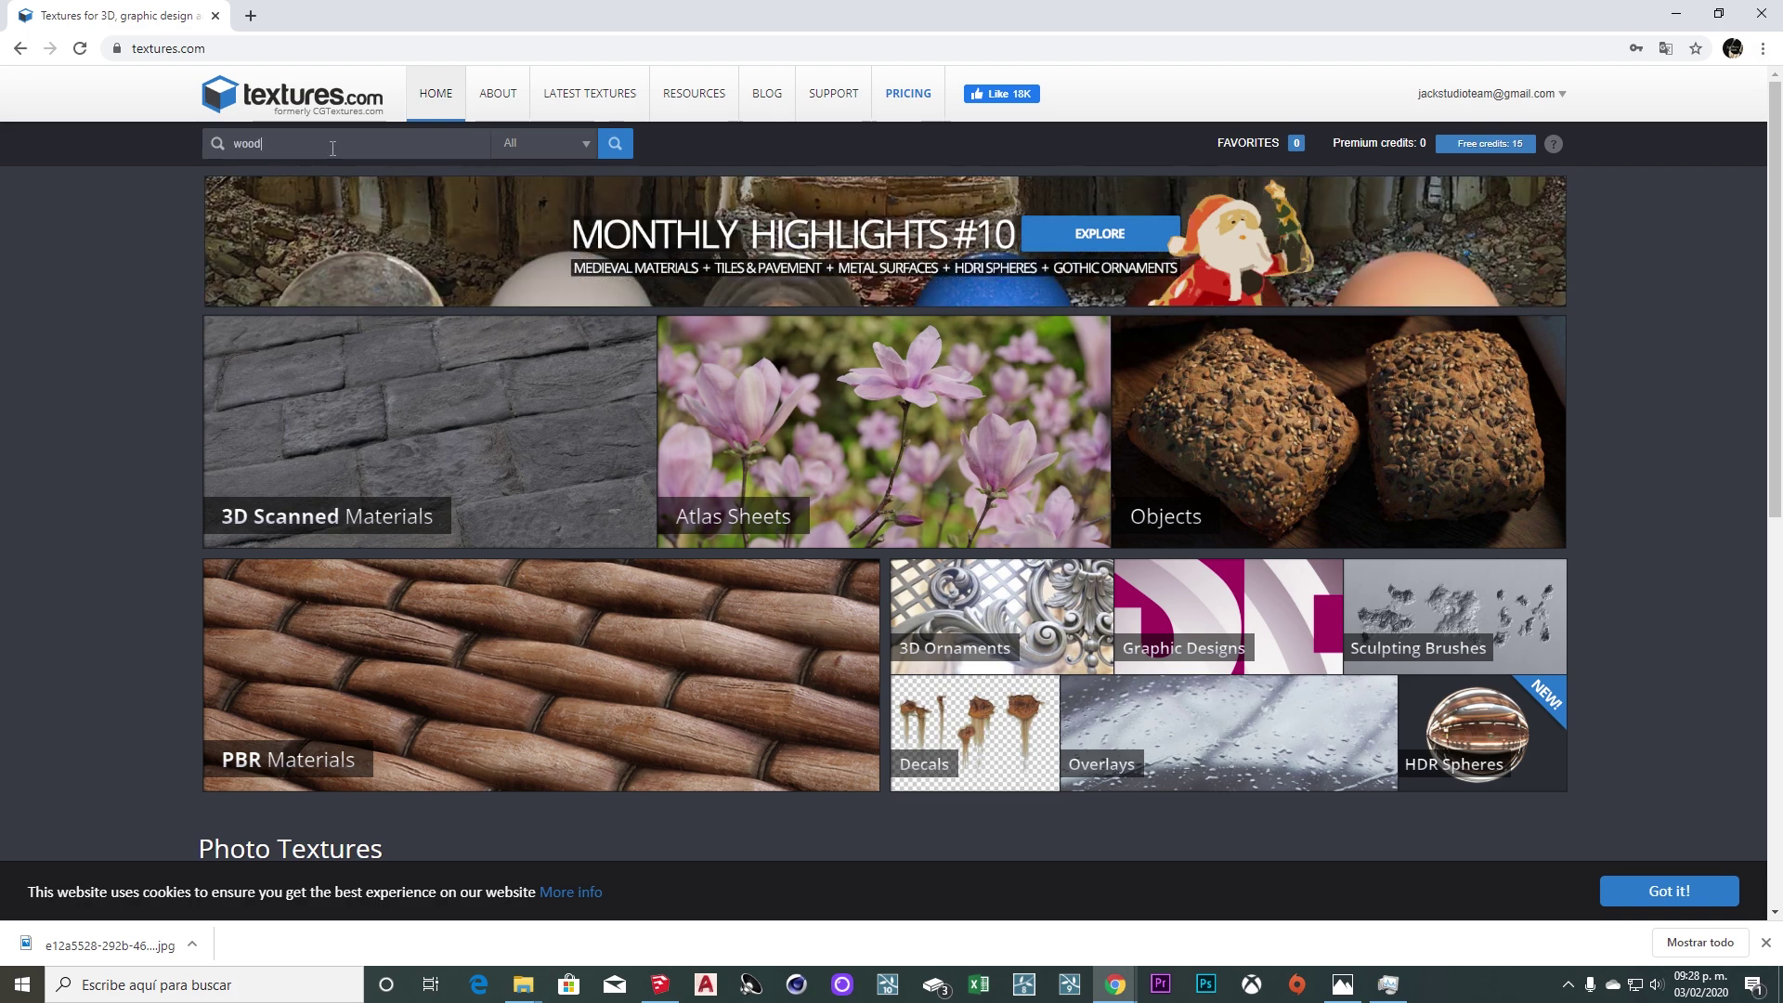
Search Textures.com for 'wood' and open the Vintage Composite Decking Floor - PBR0287 page.
key("Return")
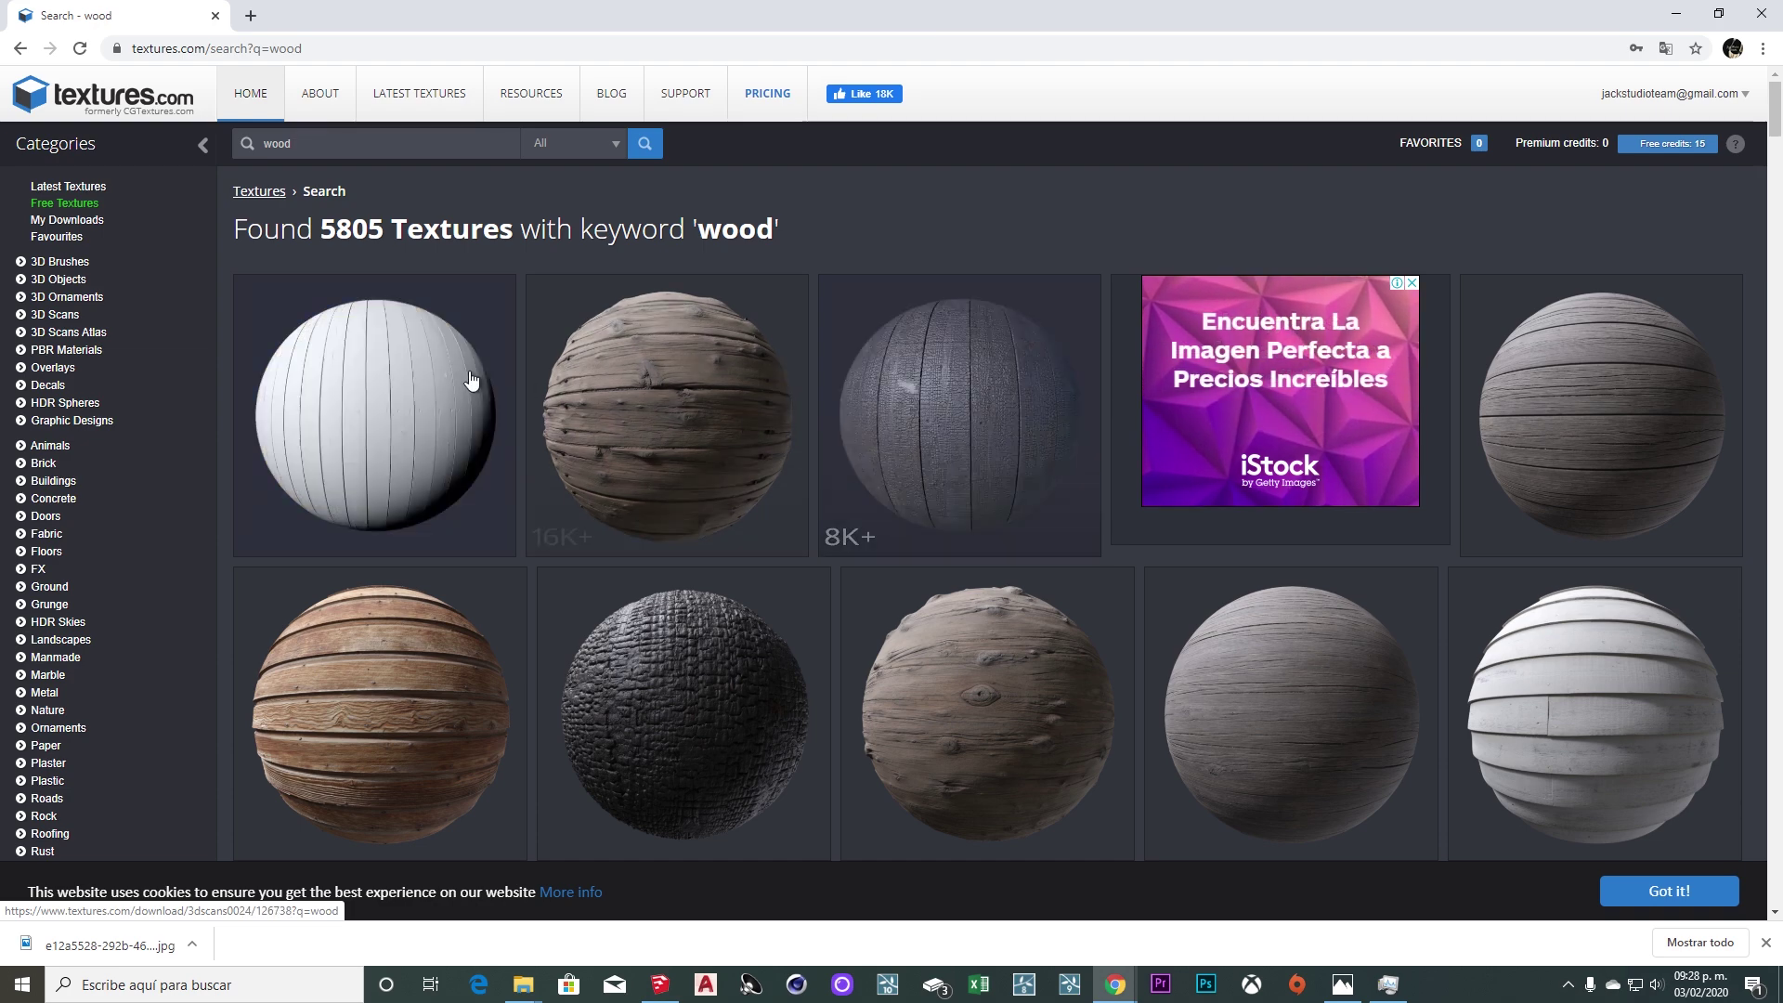
scroll(984, 388, "down", 4)
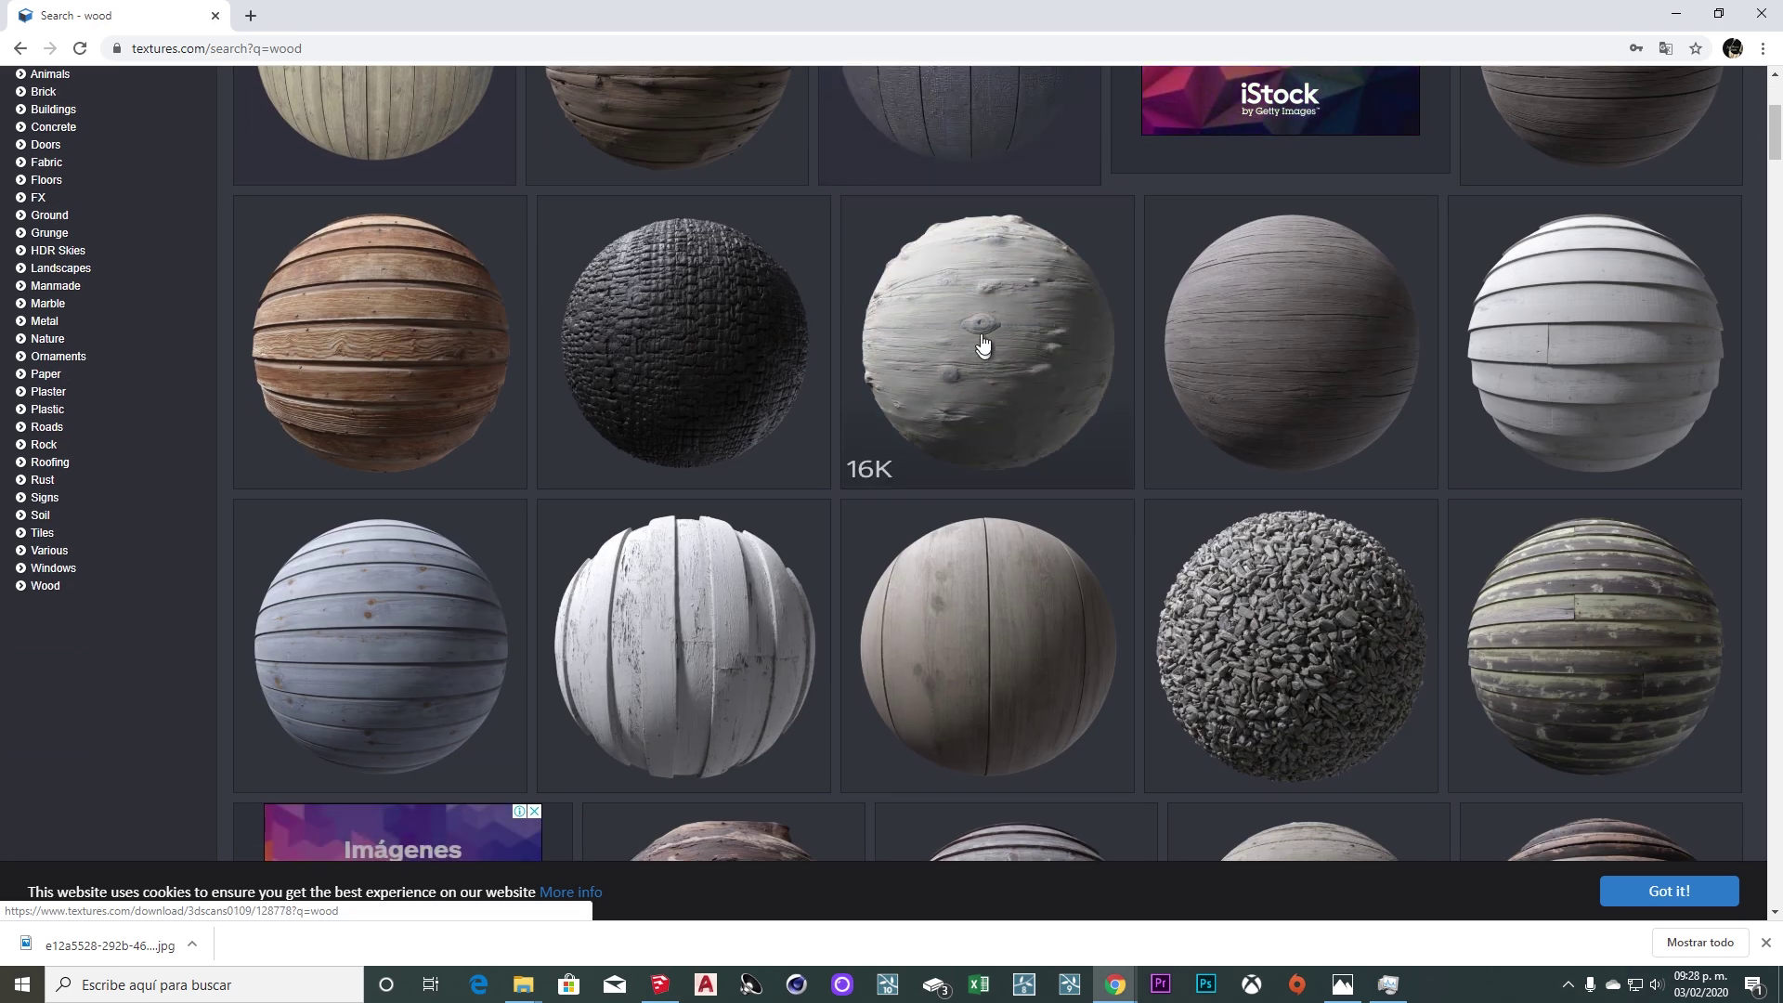
scroll(984, 325, "down", 4)
scroll(985, 325, "down", 4)
scroll(975, 279, "down", 4)
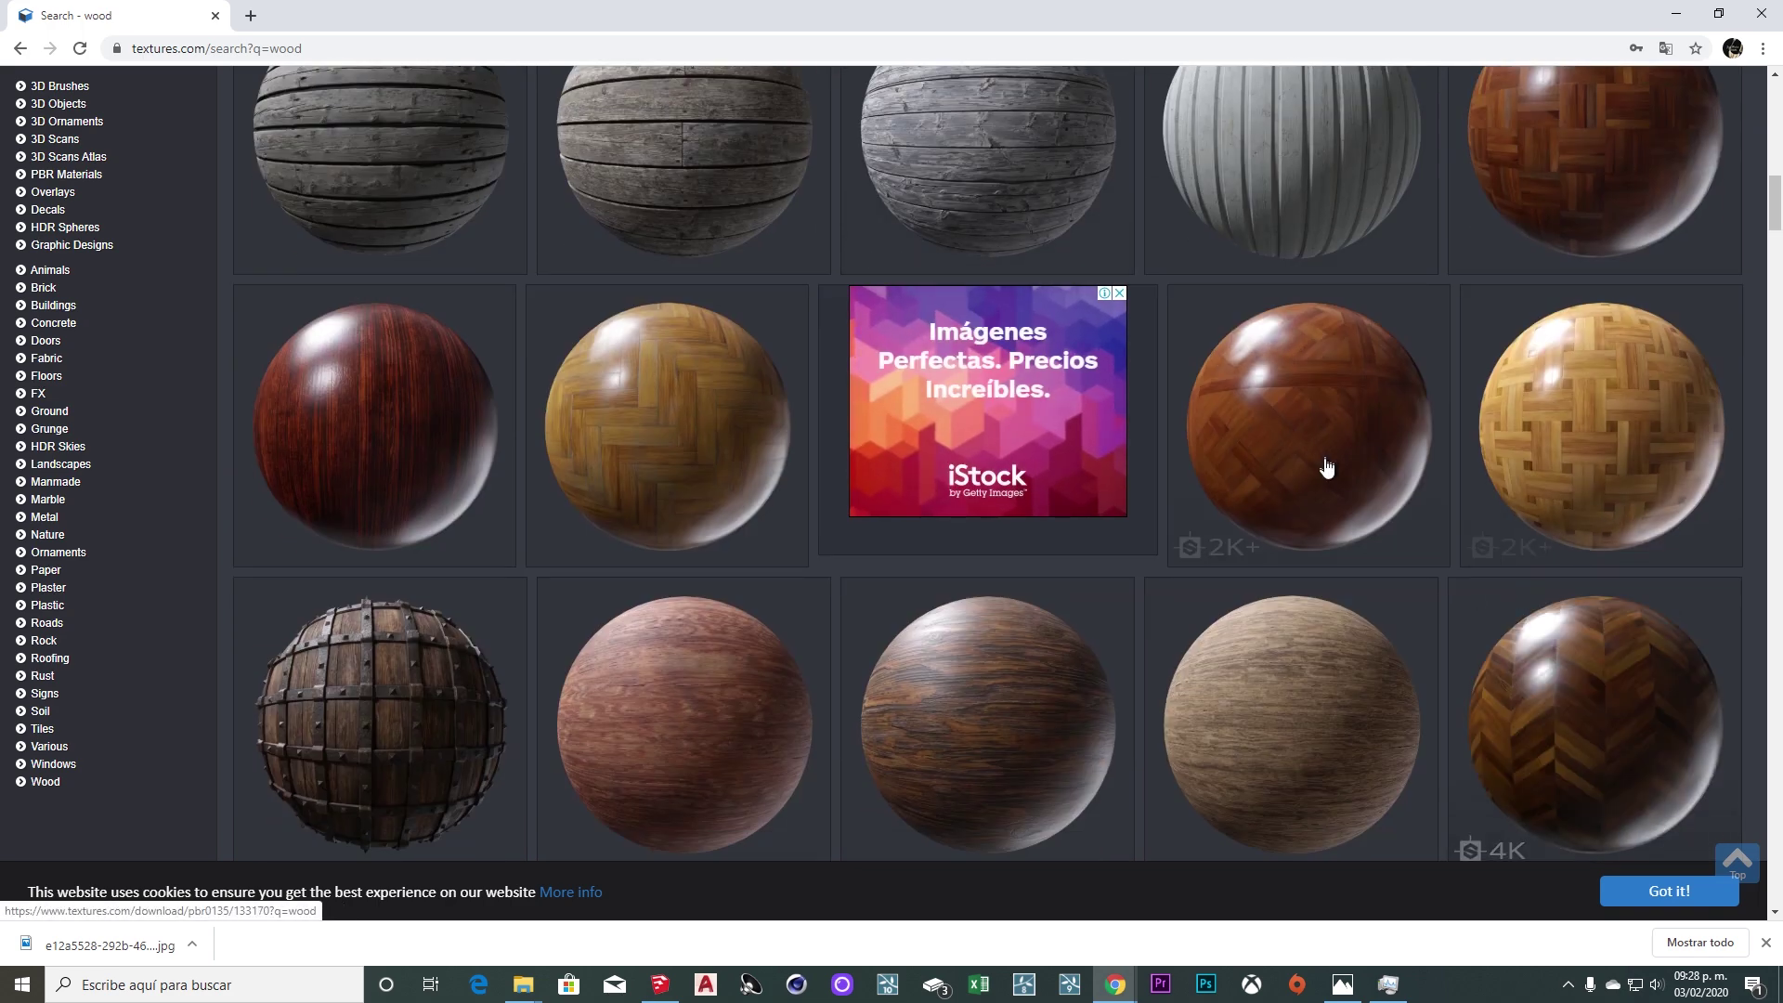
mouse_move(666, 426)
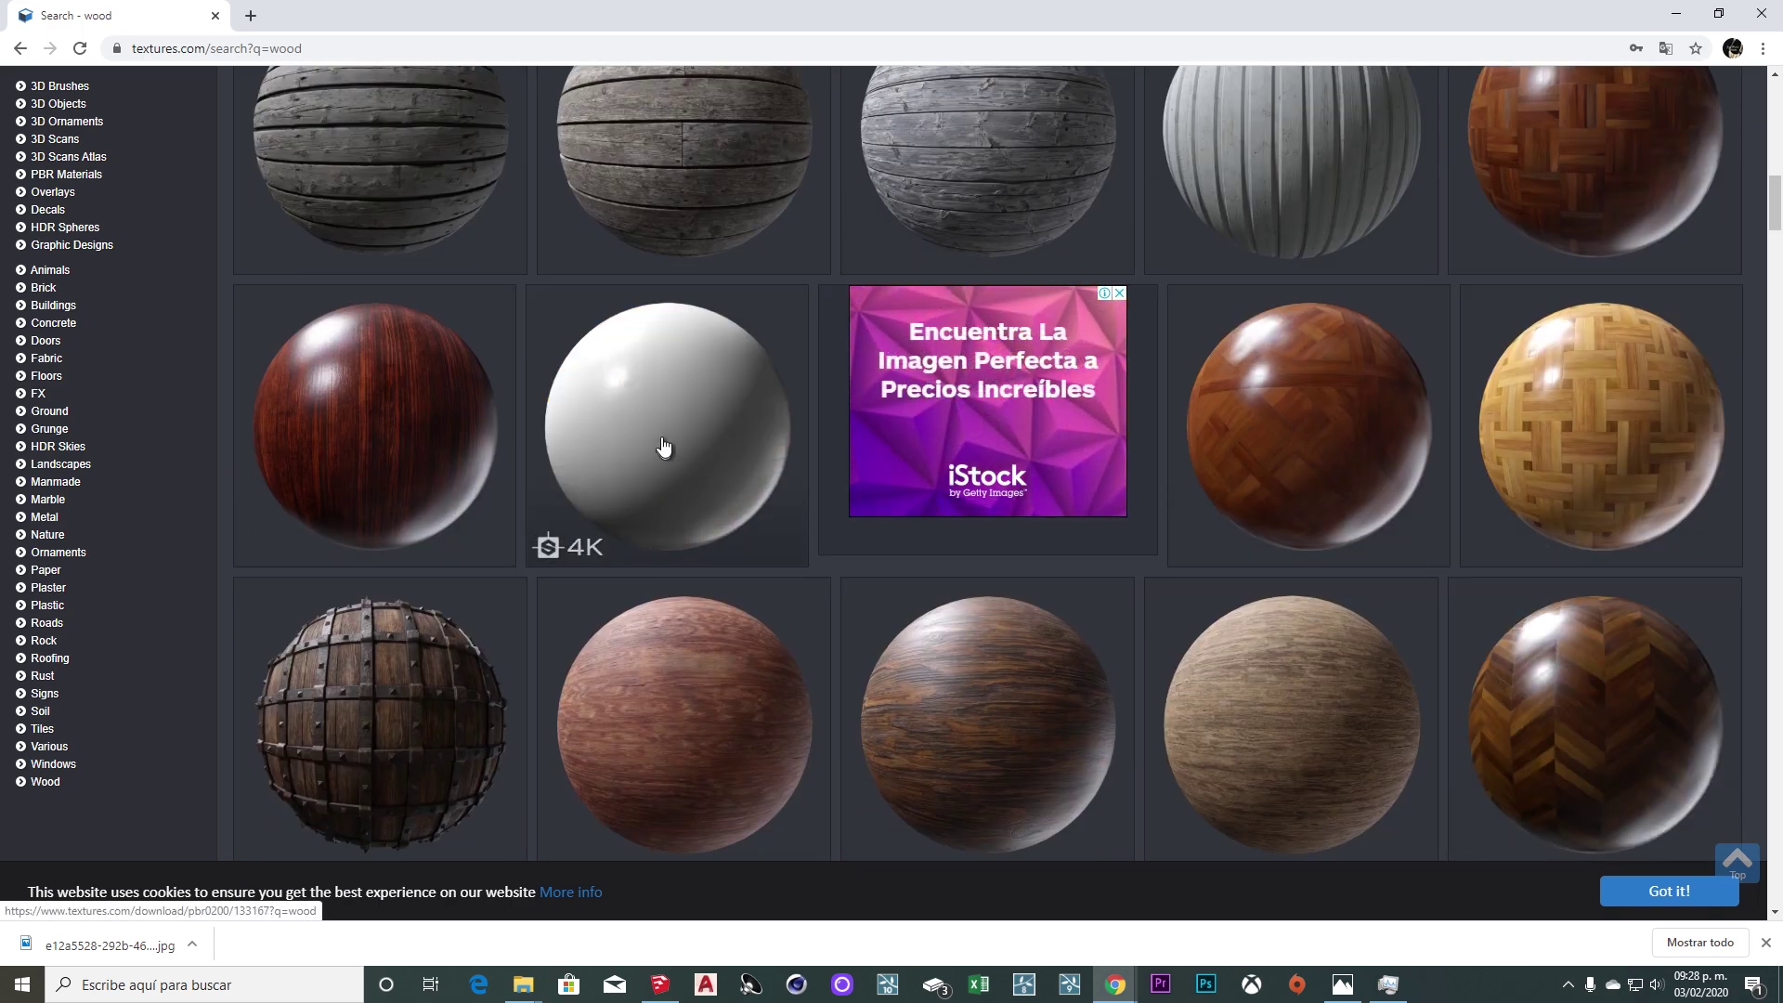
scroll(693, 410, "down", 4)
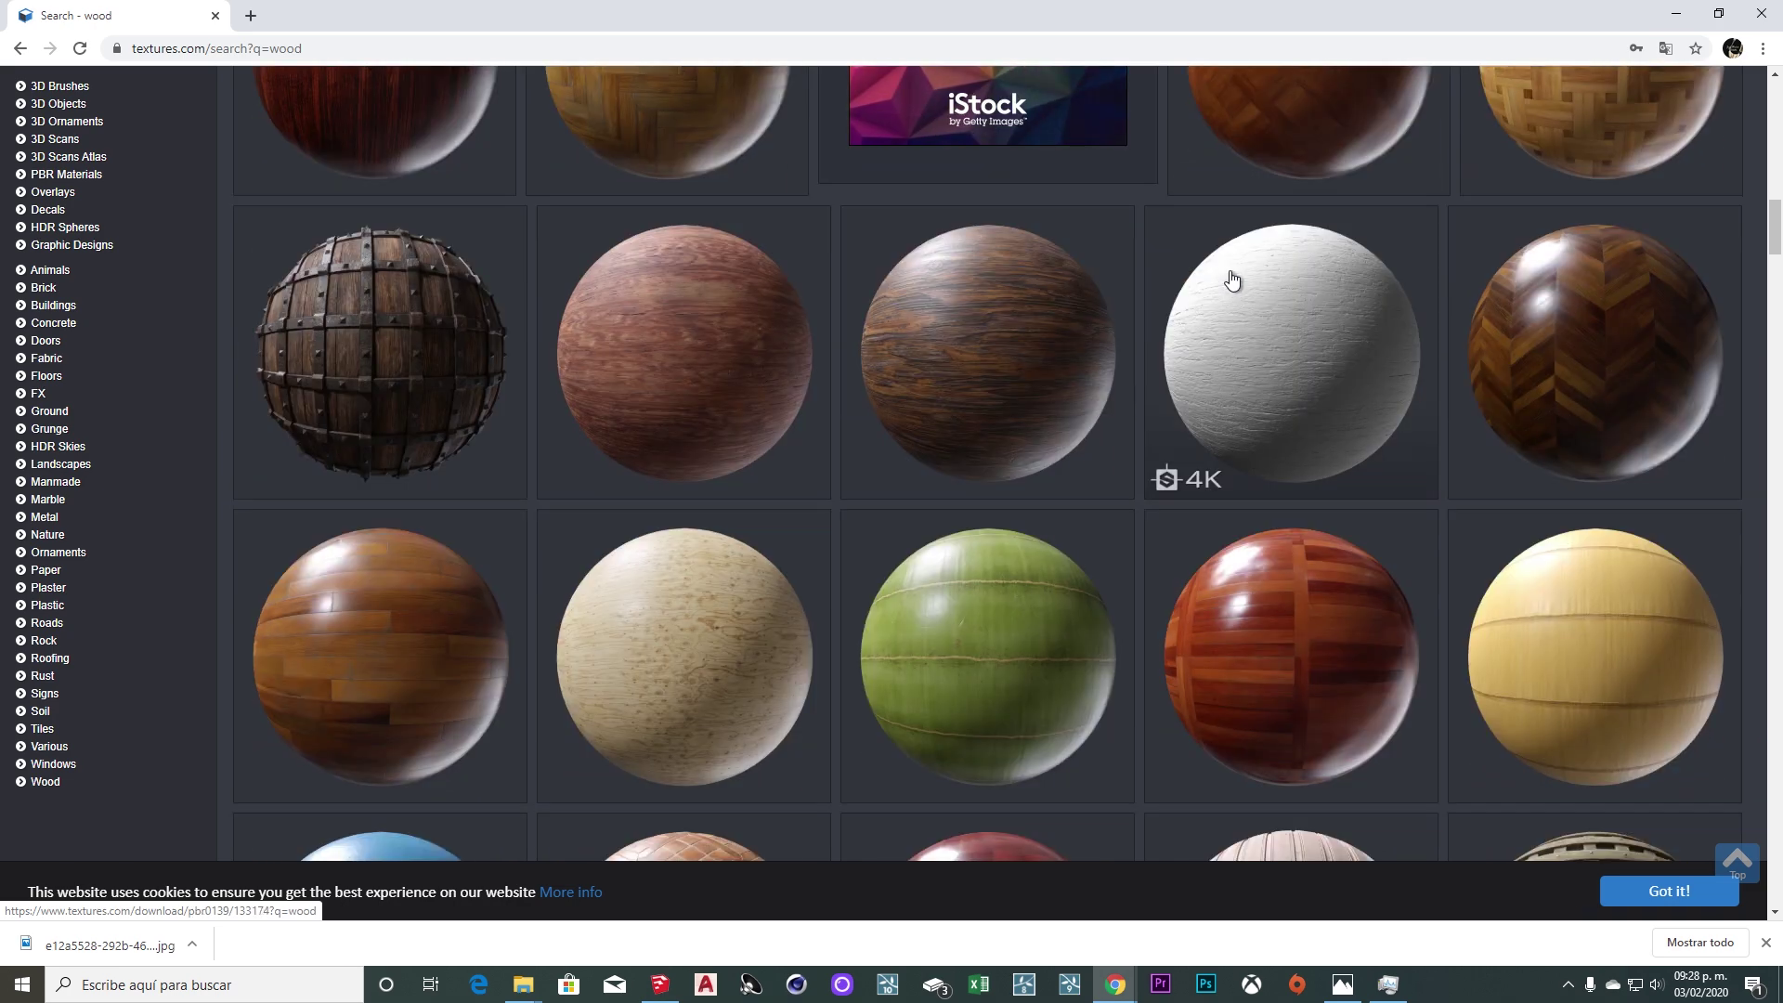
scroll(1040, 308, "down", 2)
scroll(1037, 306, "down", 2)
scroll(665, 319, "down", 5)
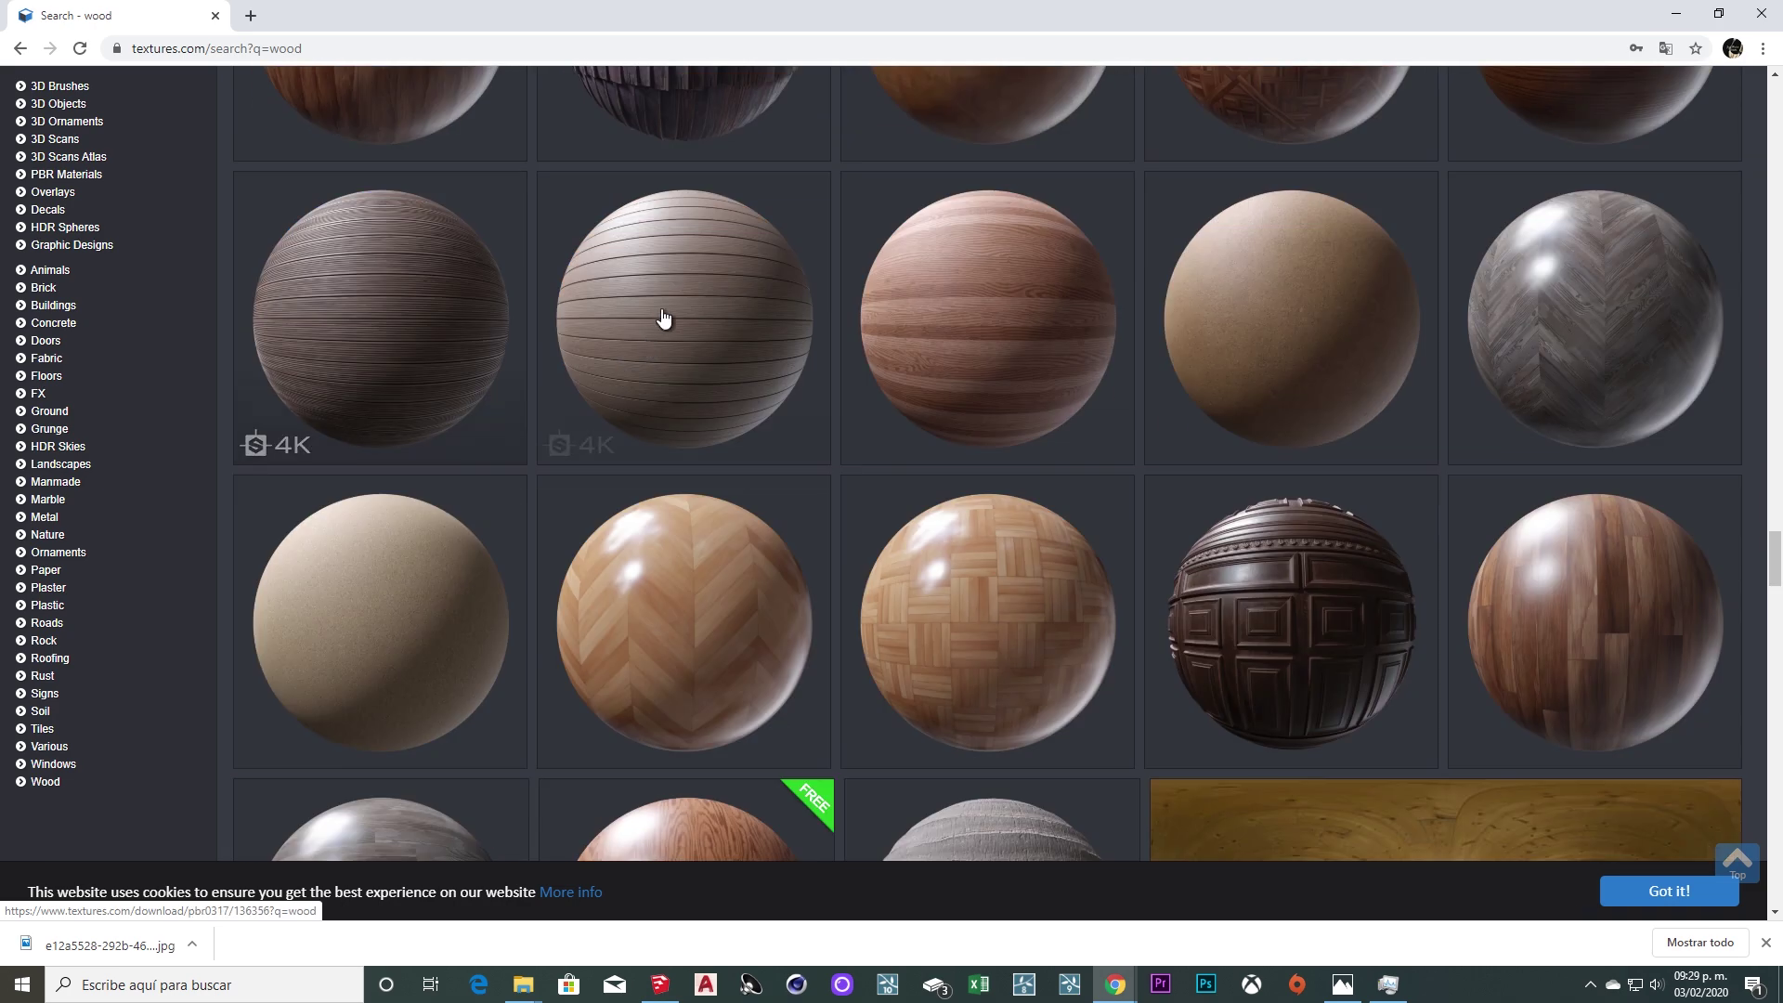
scroll(835, 520, "down", 4)
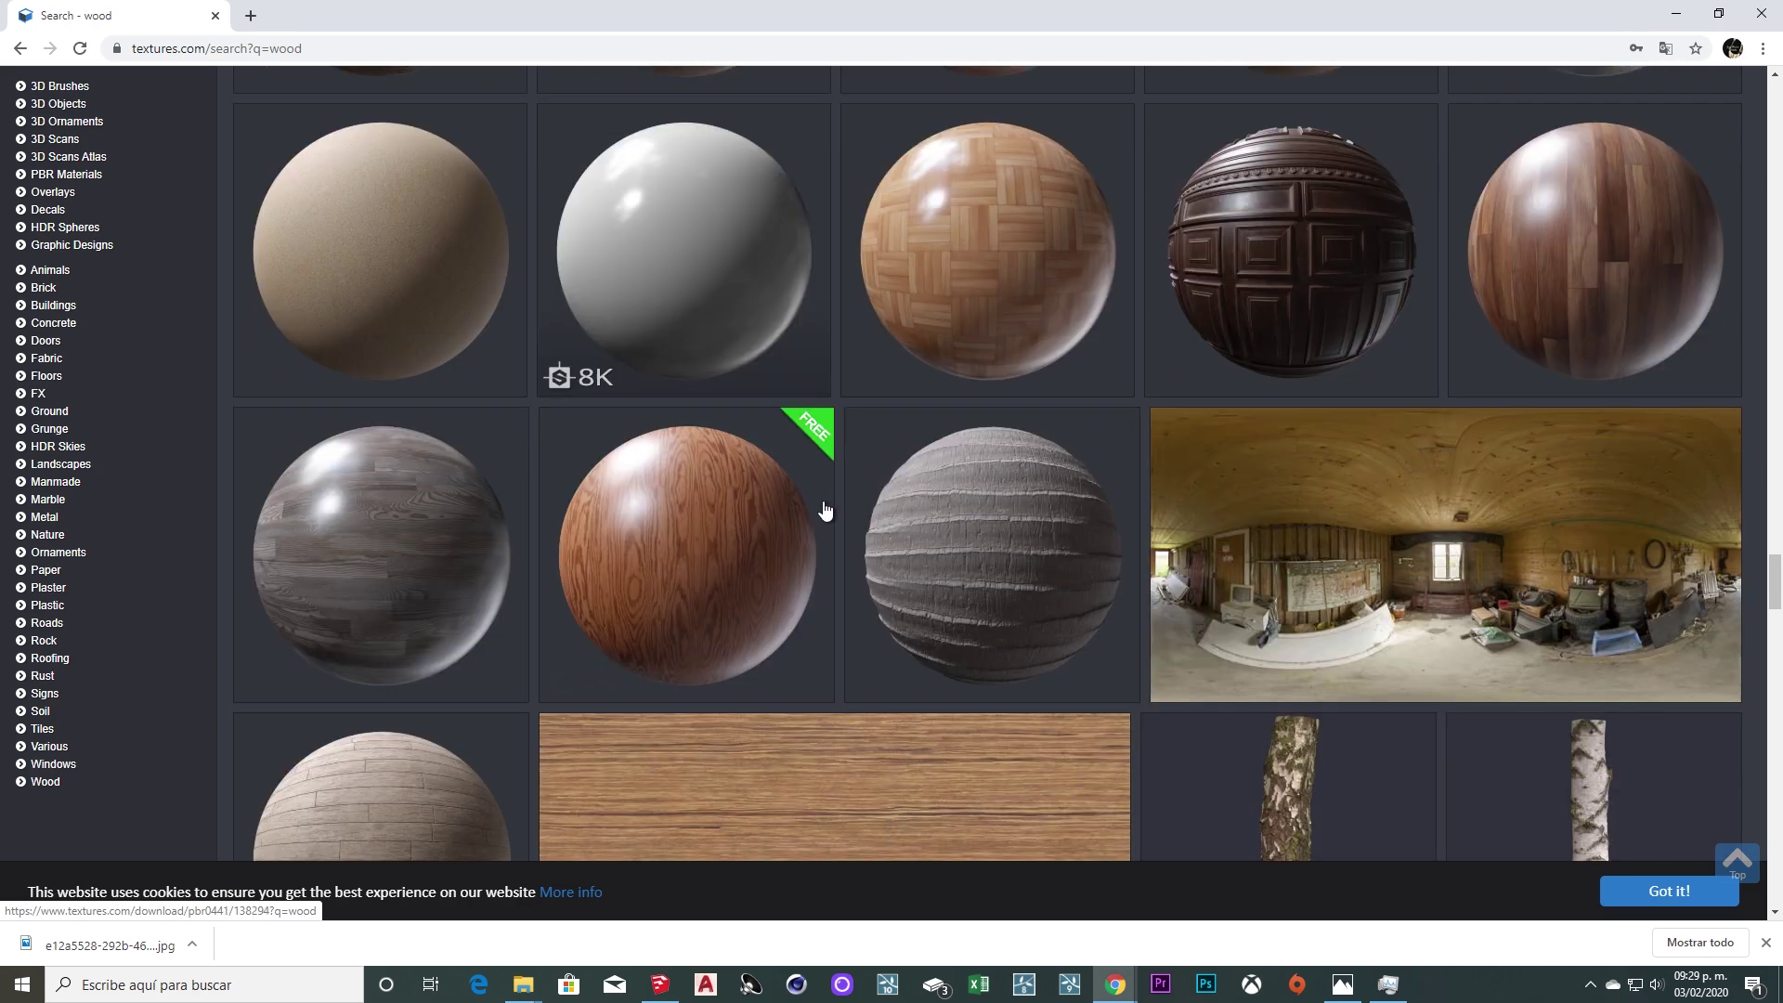
scroll(557, 427, "down", 6)
scroll(653, 565, "up", 4)
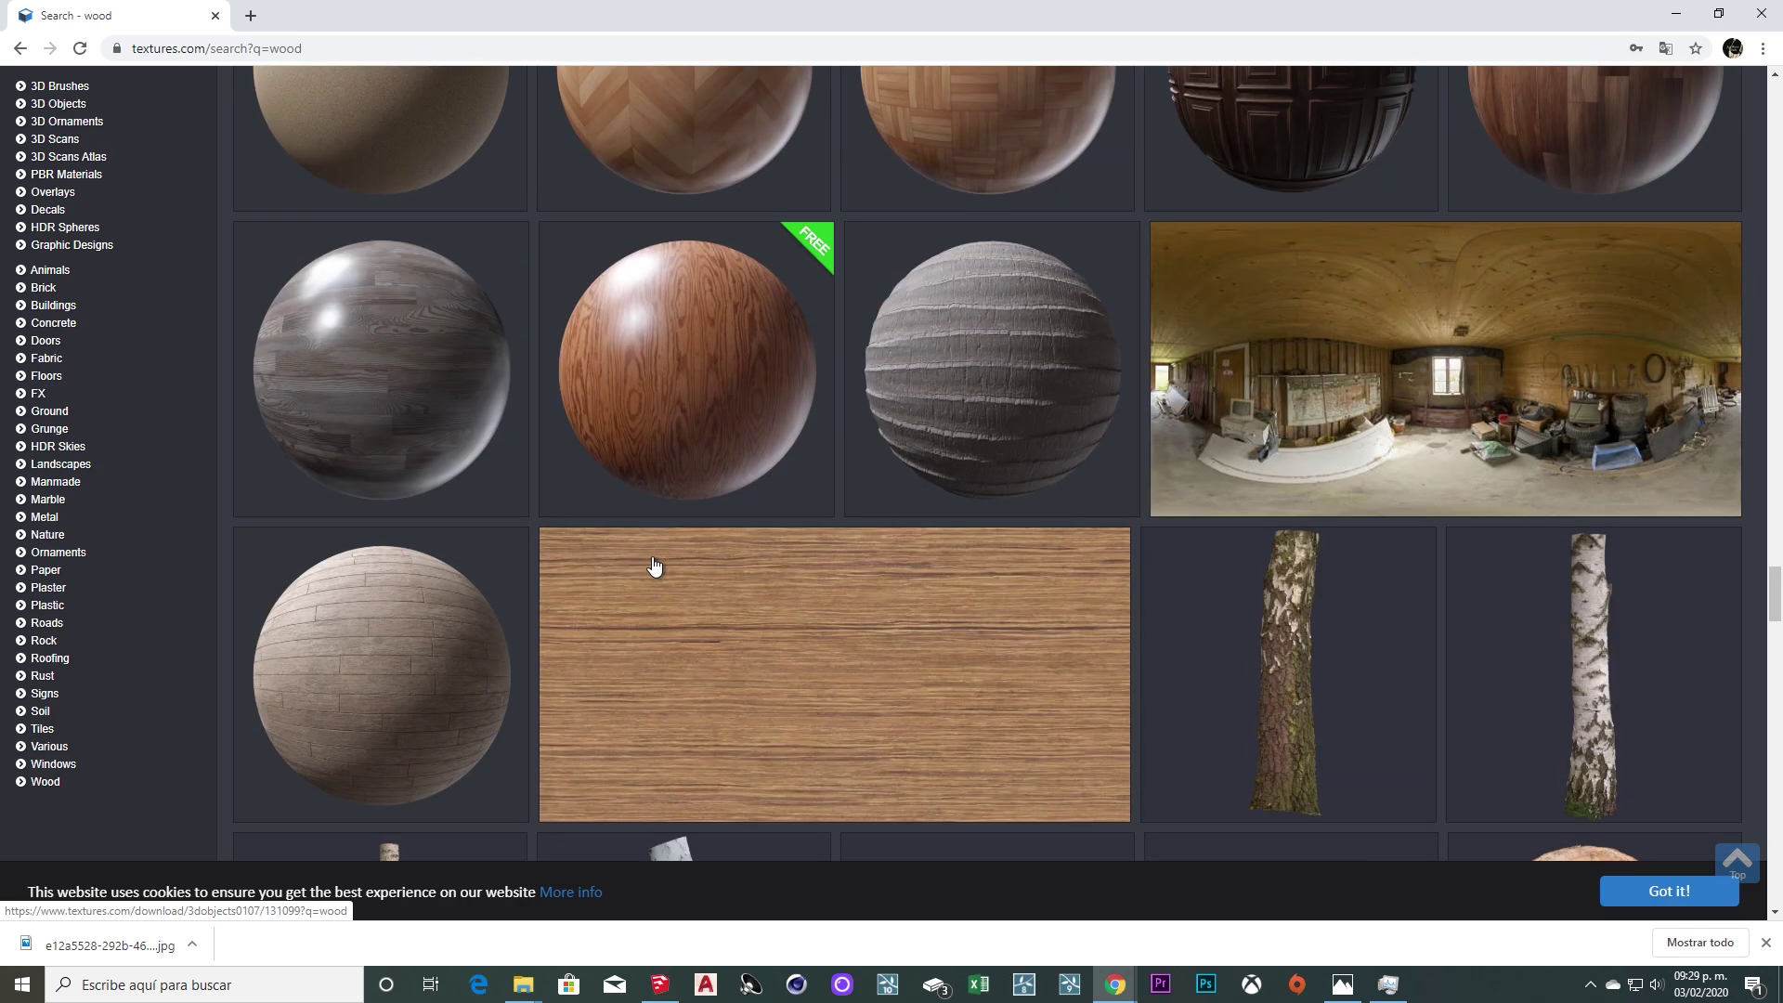
scroll(656, 519, "up", 6)
left_click(422, 319)
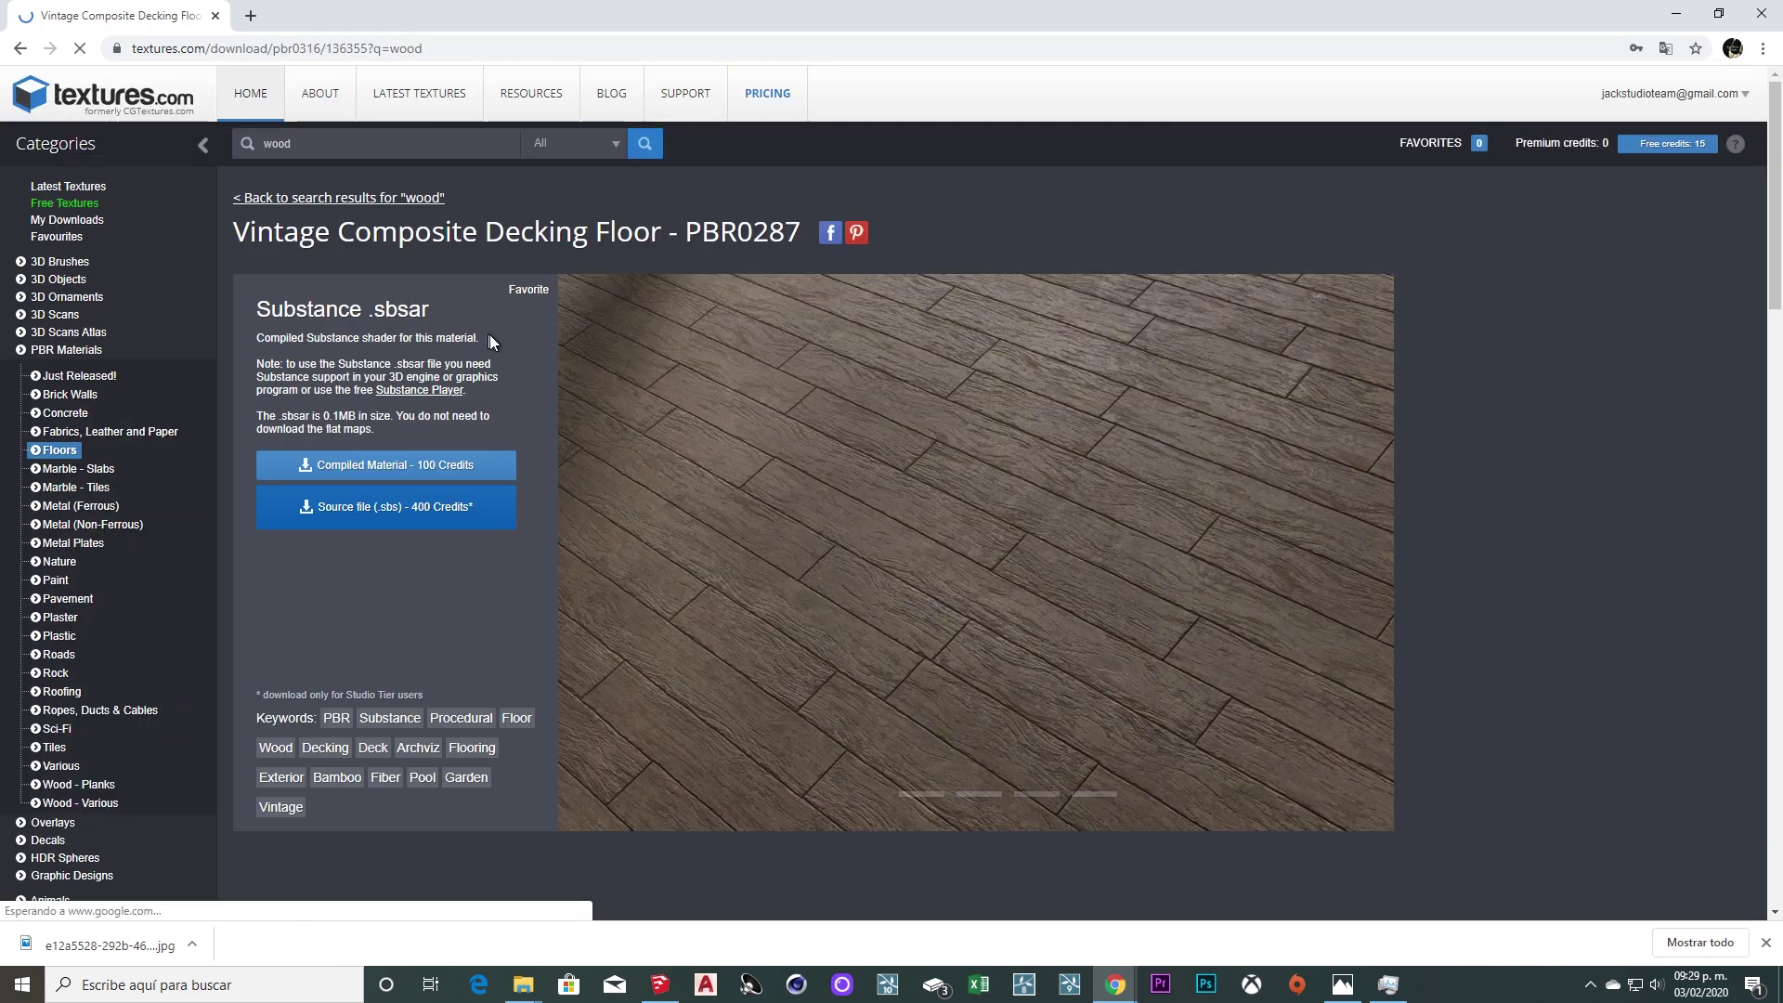
Download the Medium 1024x1024 Albedo and Height flat maps of the decking texture.
scroll(906, 492, "down", 3)
scroll(907, 469, "down", 5)
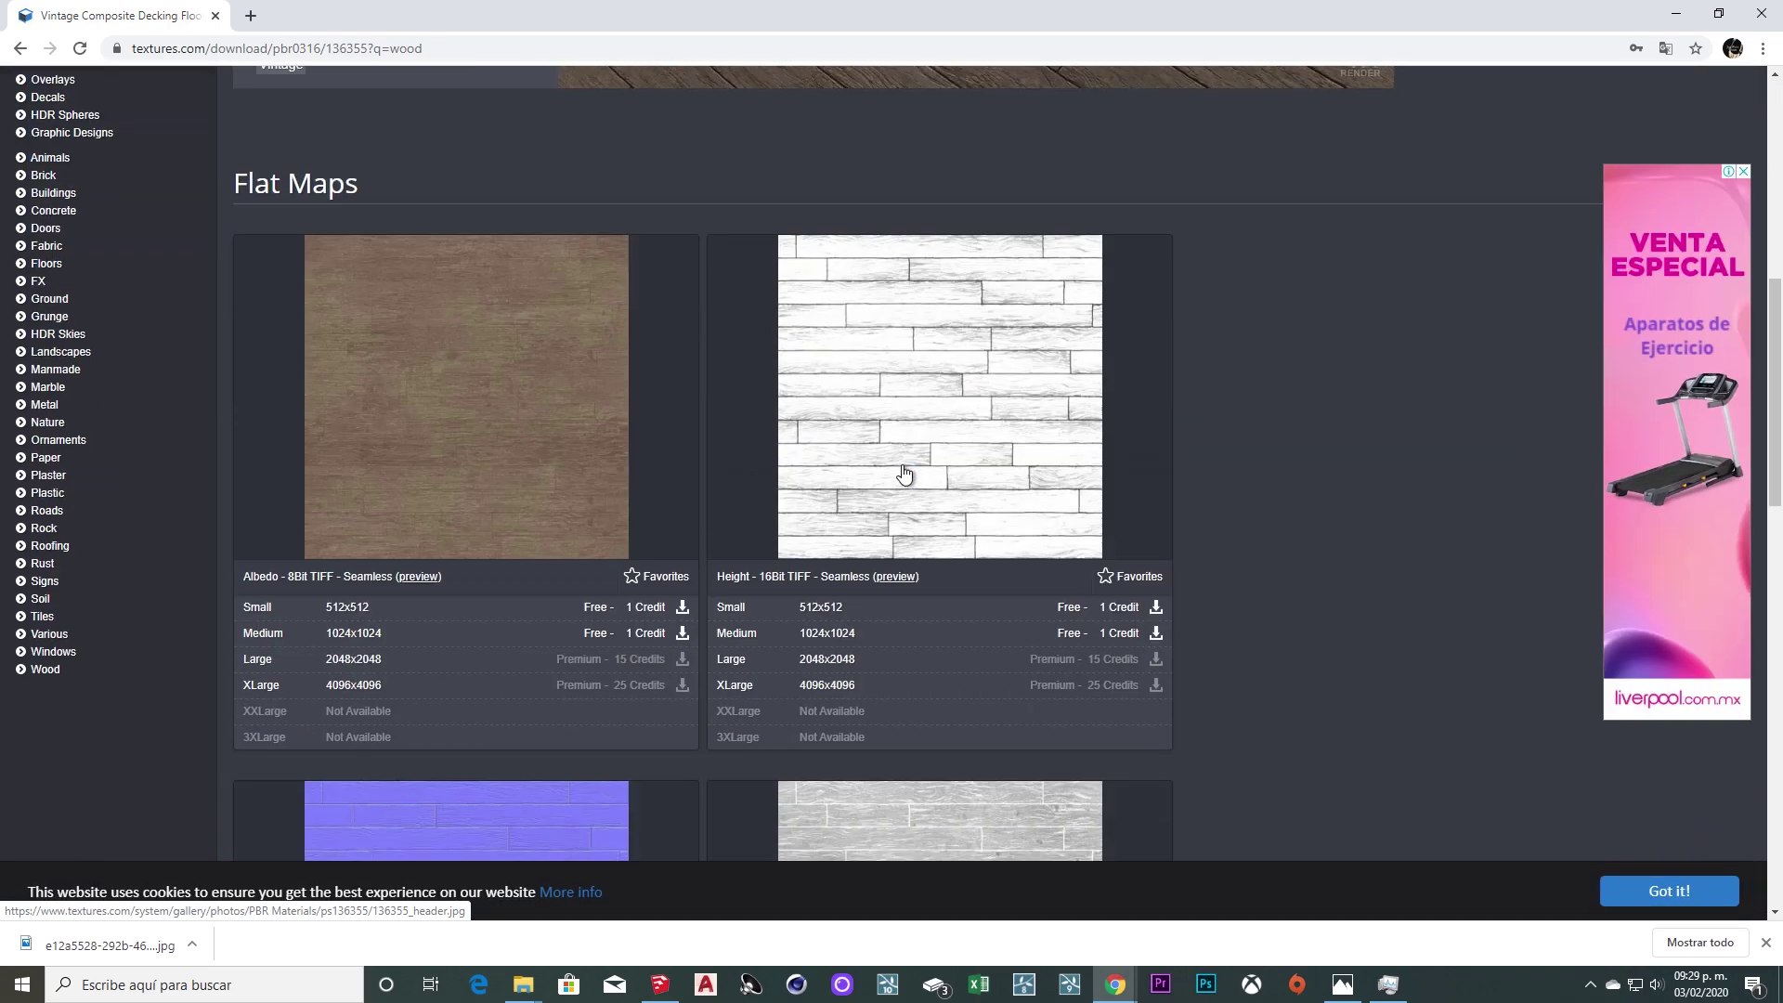
scroll(706, 408, "down", 3)
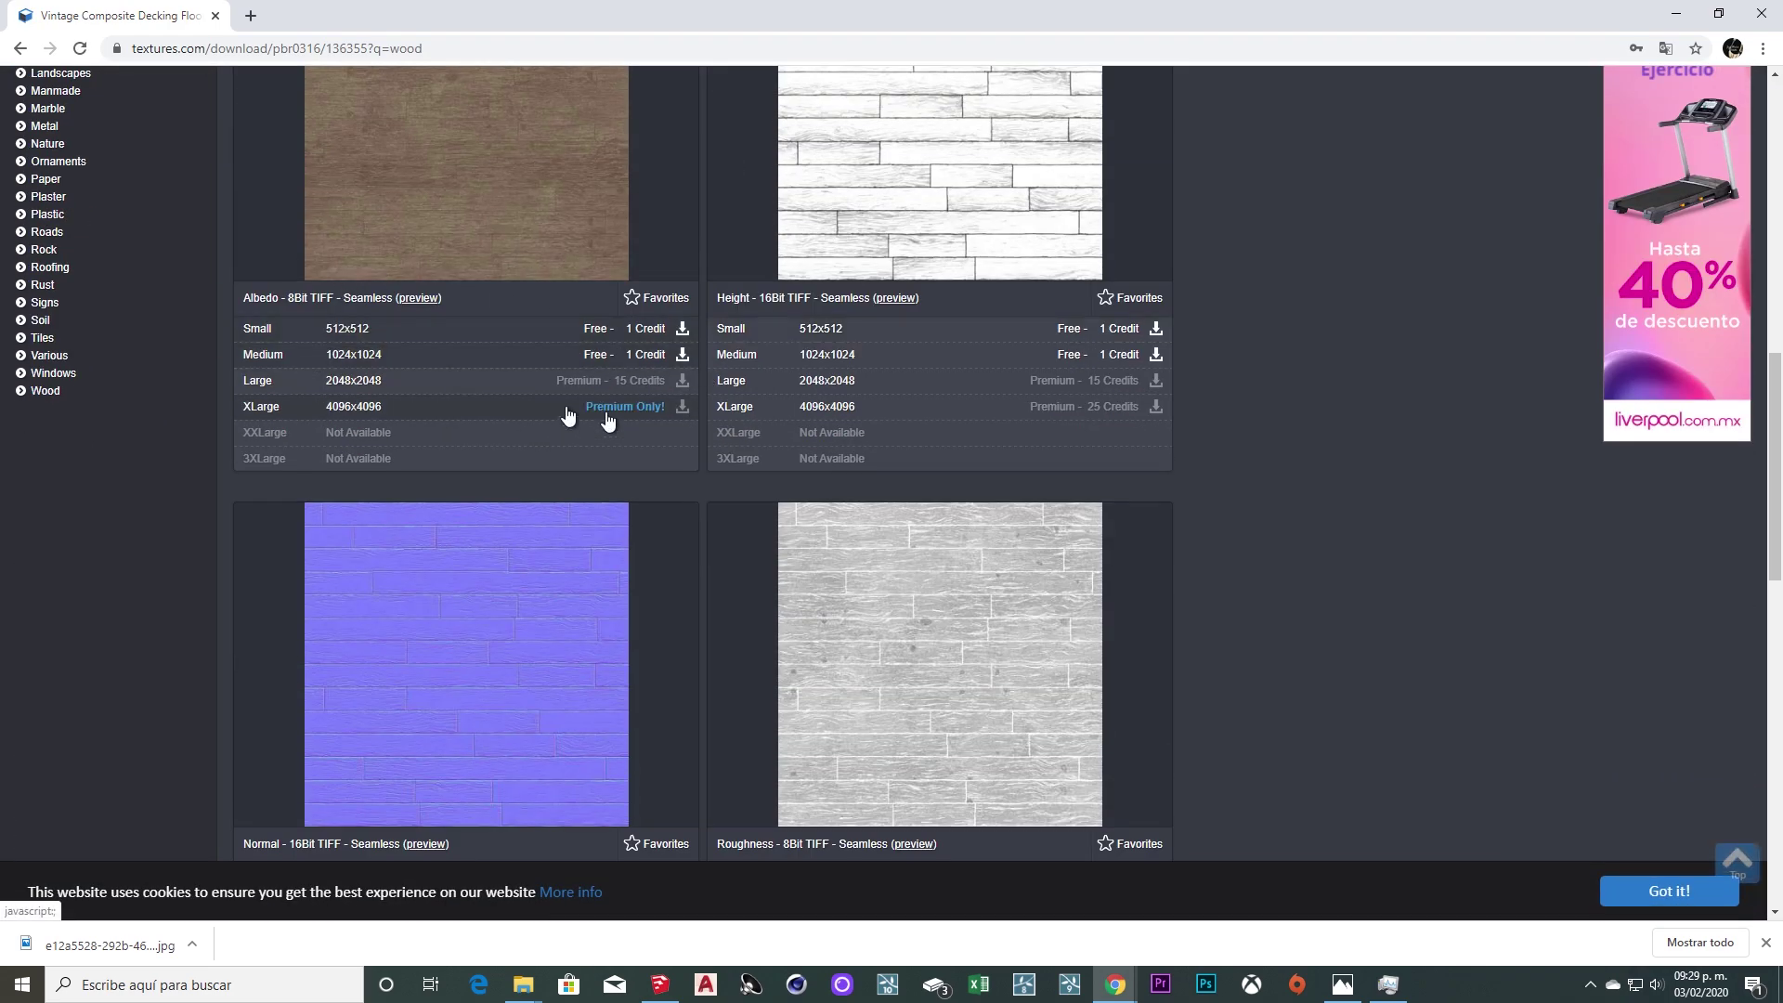
scroll(650, 418, "up", 5)
scroll(1249, 449, "up", 2)
scroll(1249, 450, "up", 4)
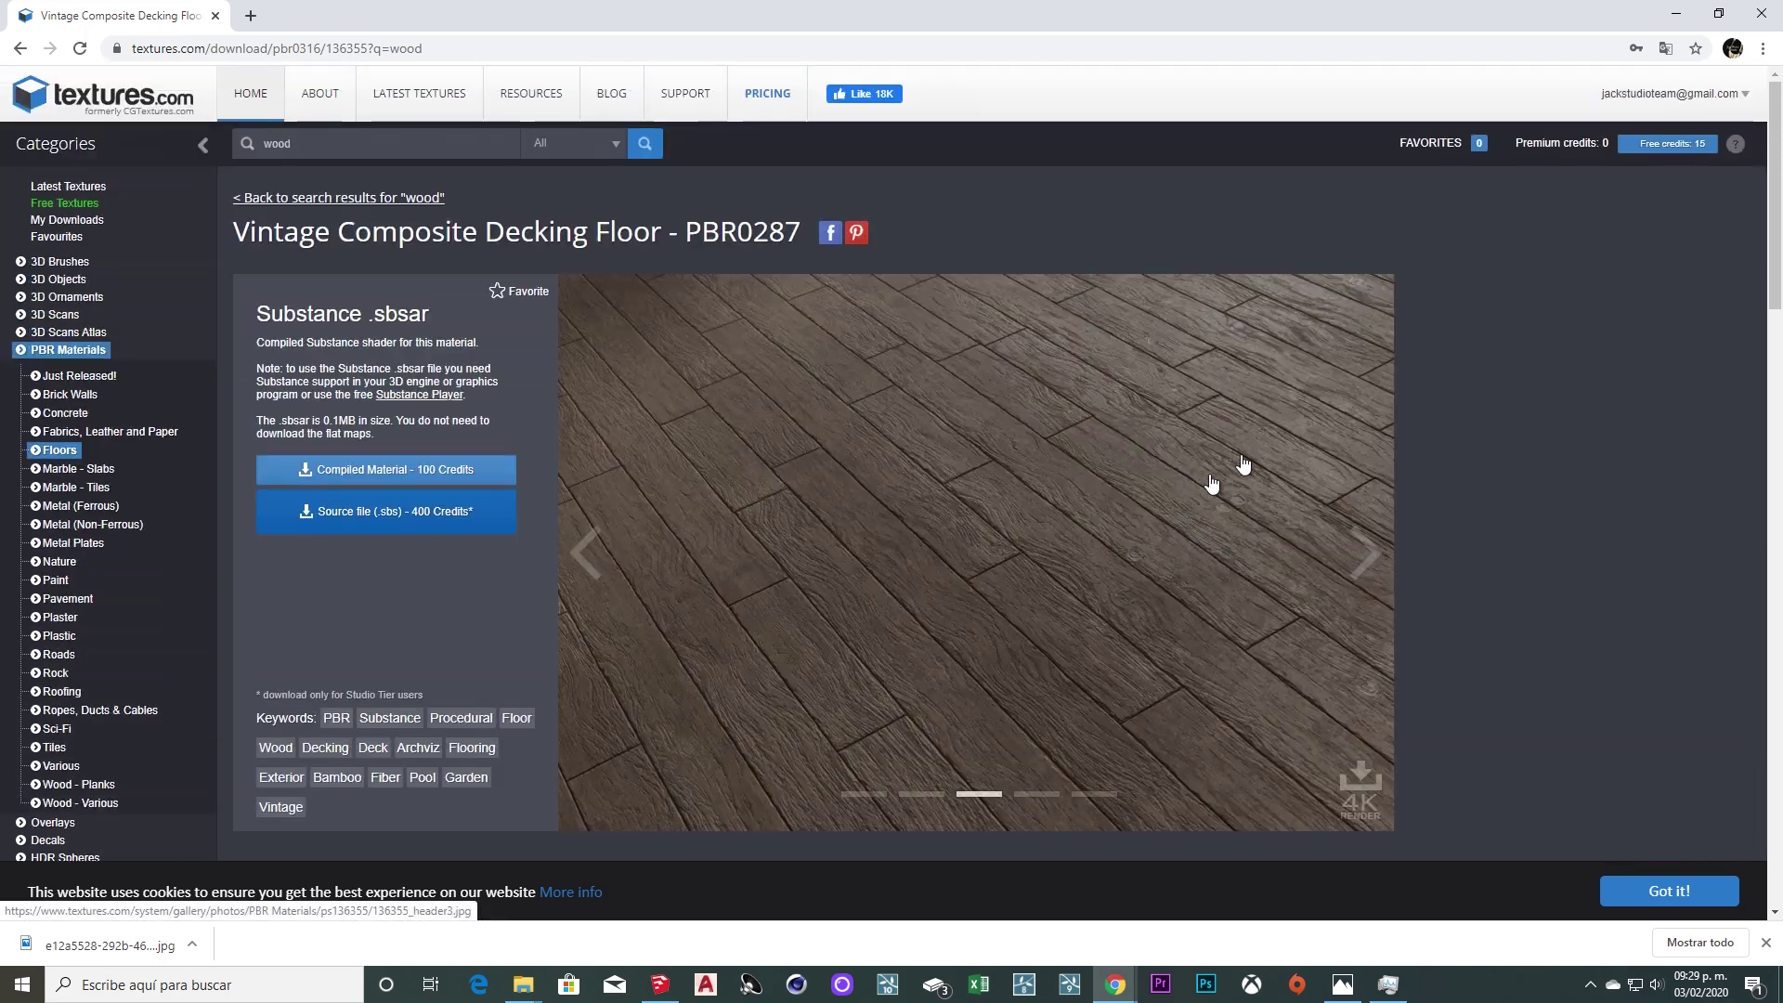
scroll(911, 475, "down", 7)
mouse_move(939, 488)
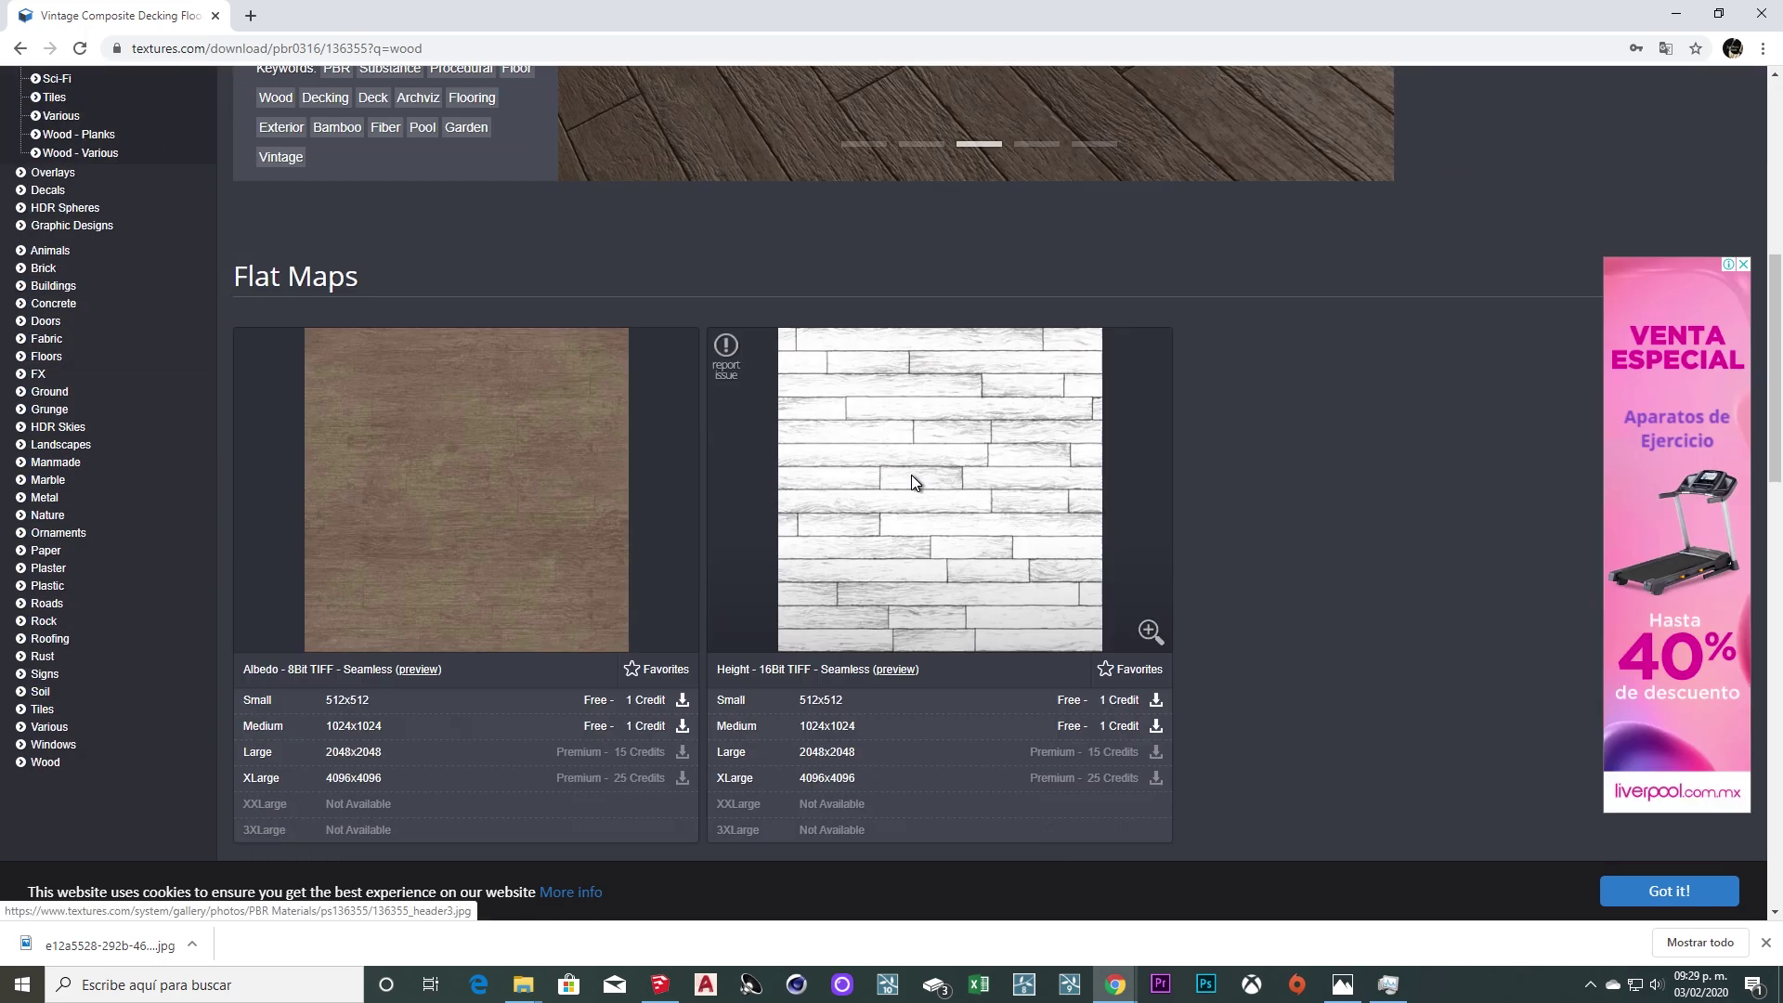
scroll(669, 464, "down", 4)
scroll(625, 458, "up", 3)
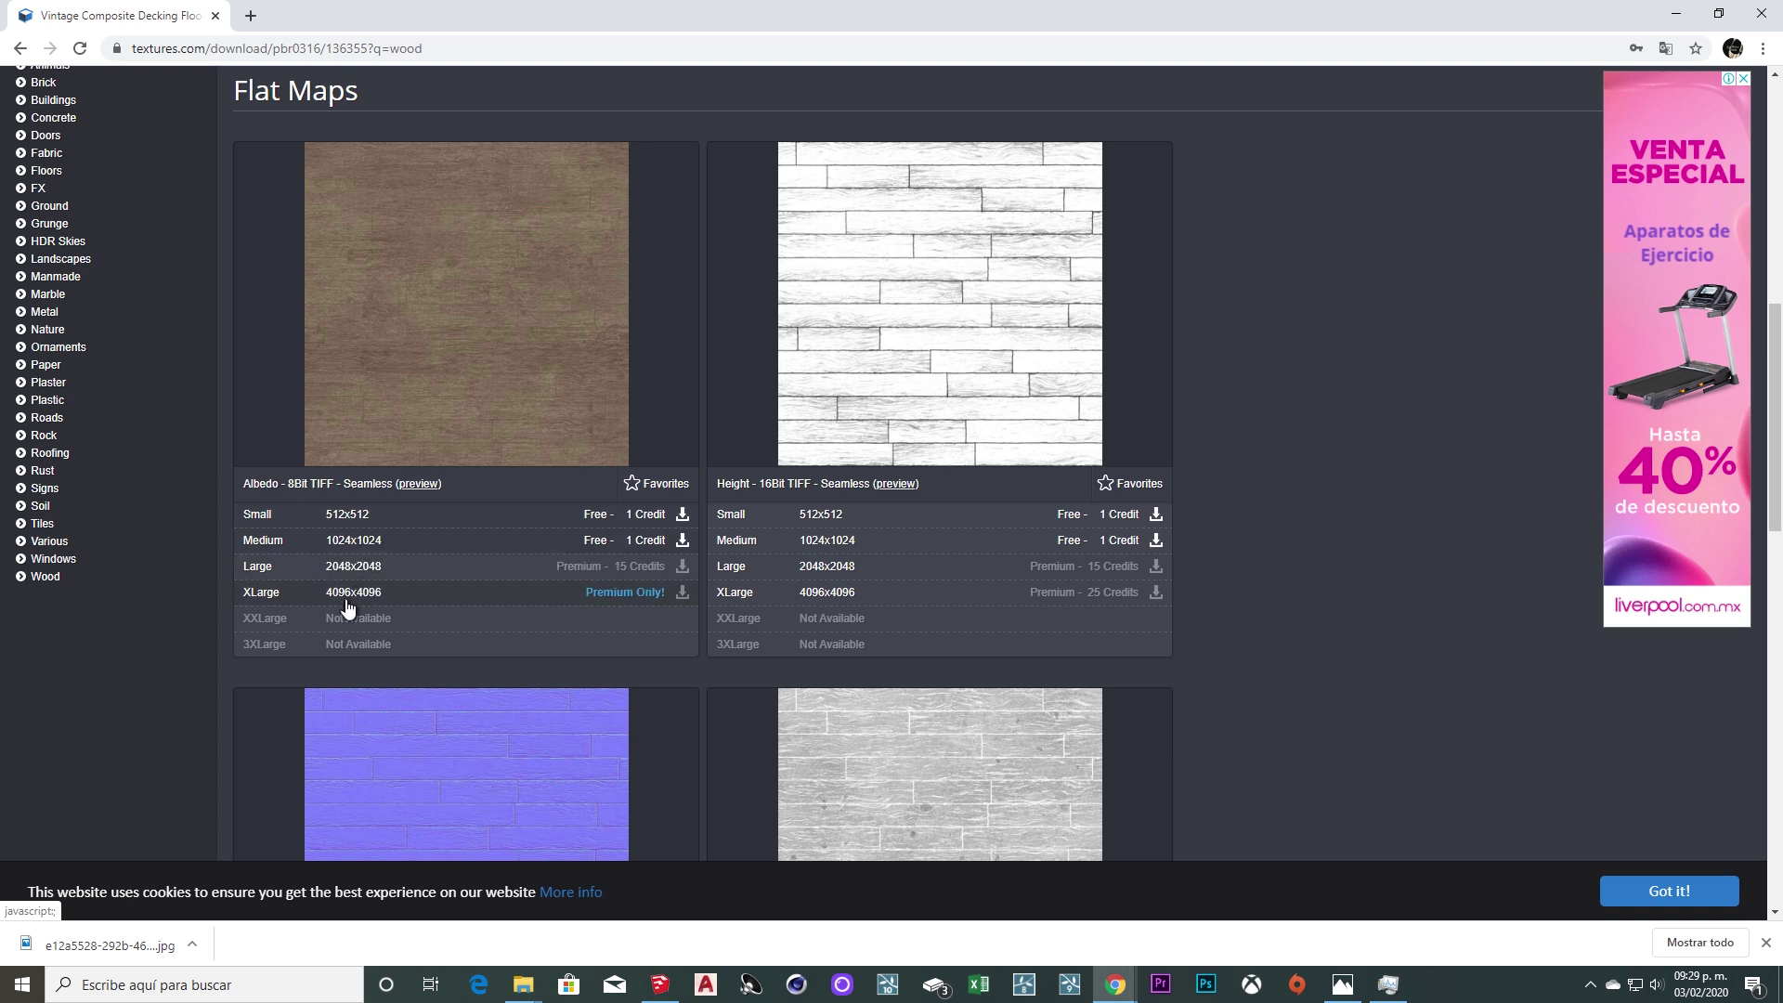
scroll(757, 603, "down", 3)
scroll(650, 659, "down", 2)
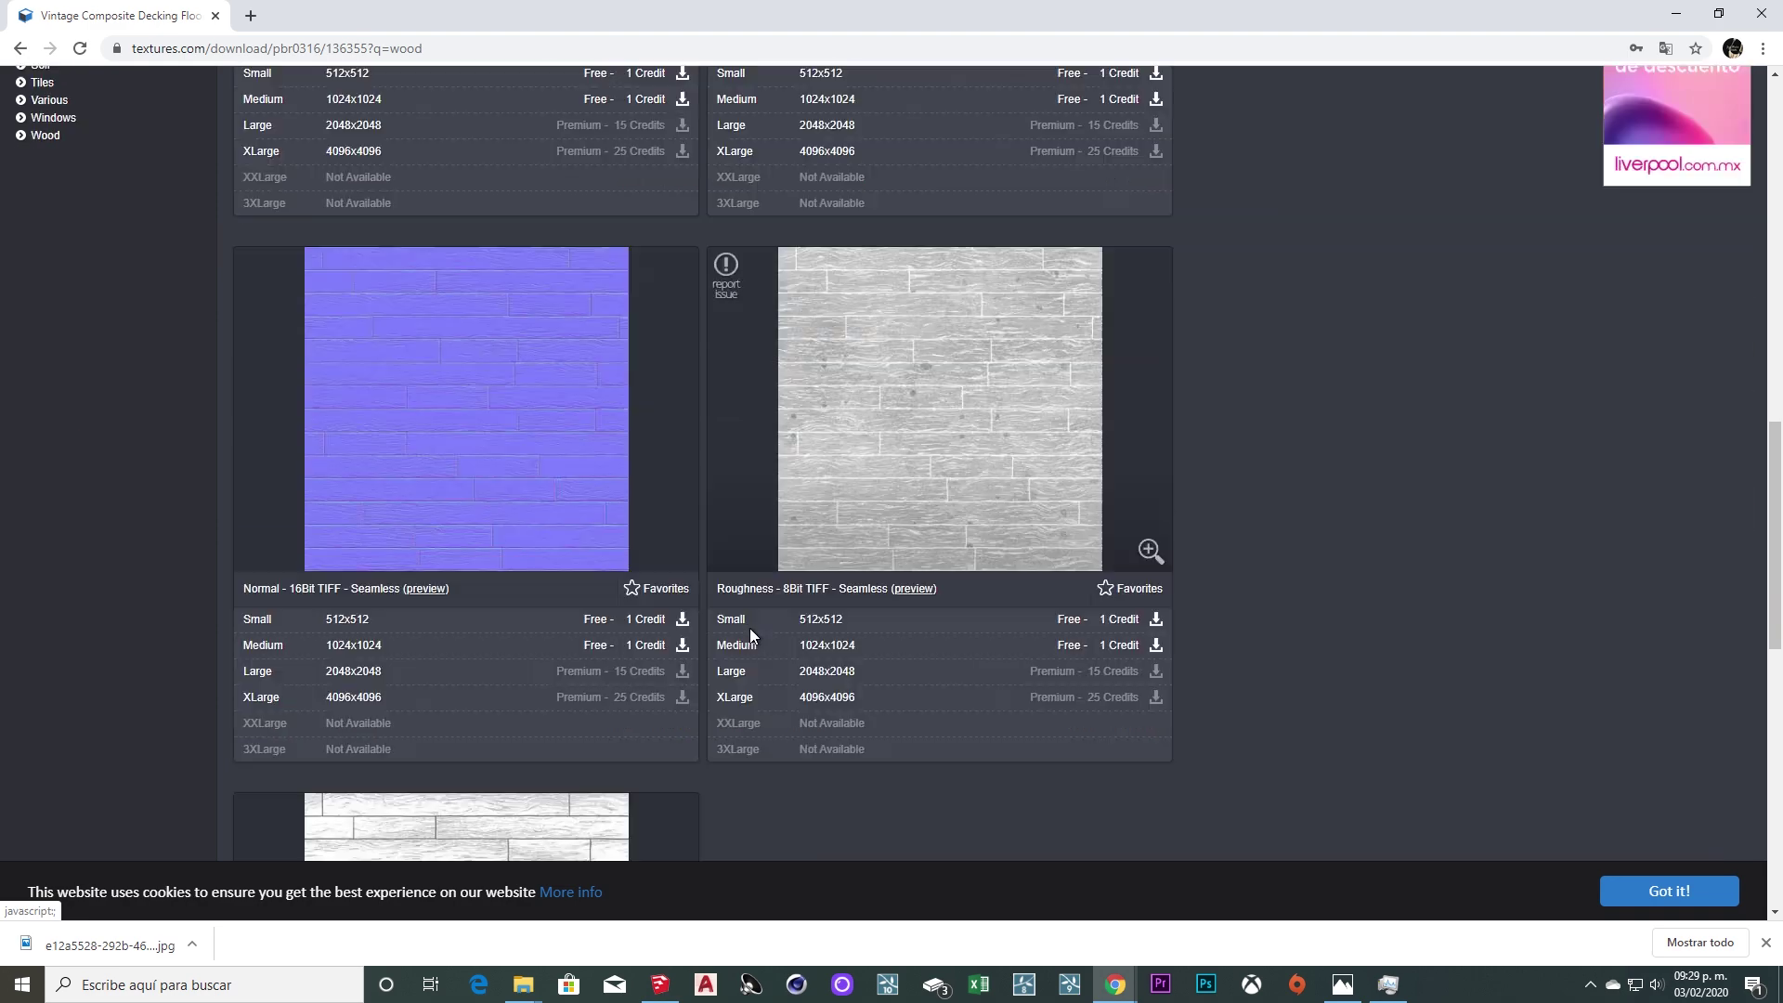
scroll(566, 641, "up", 7)
scroll(284, 583, "down", 3)
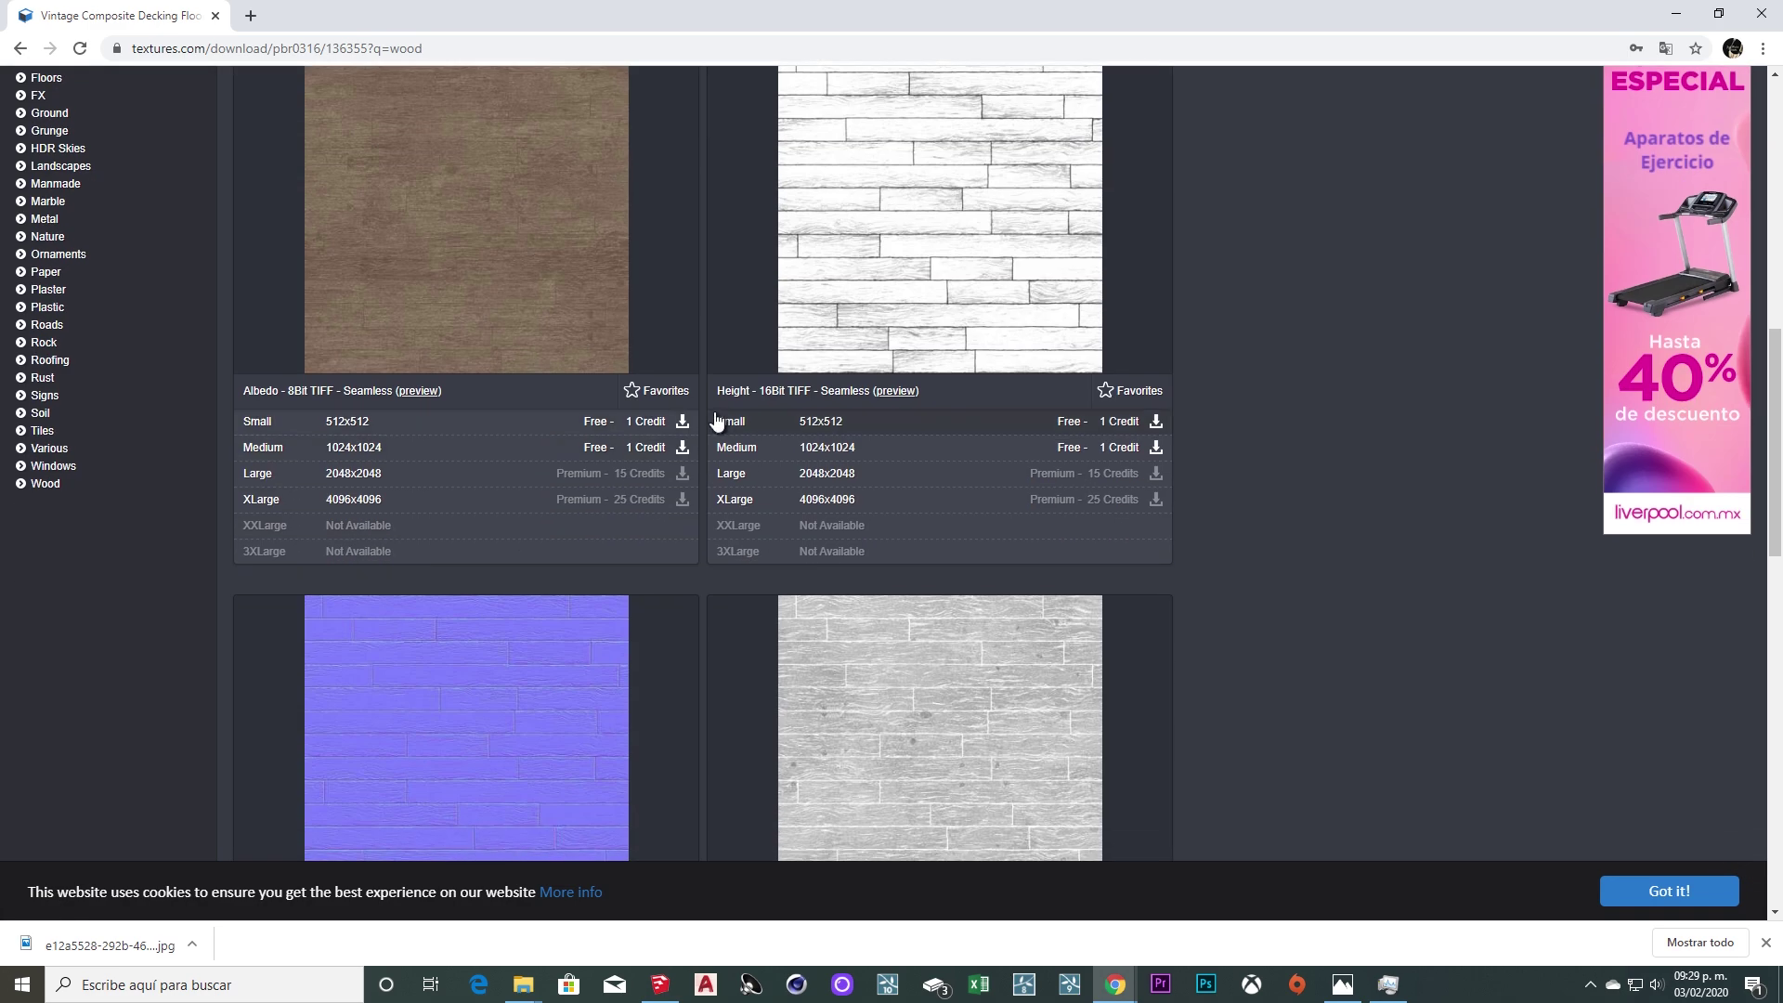
left_click(682, 447)
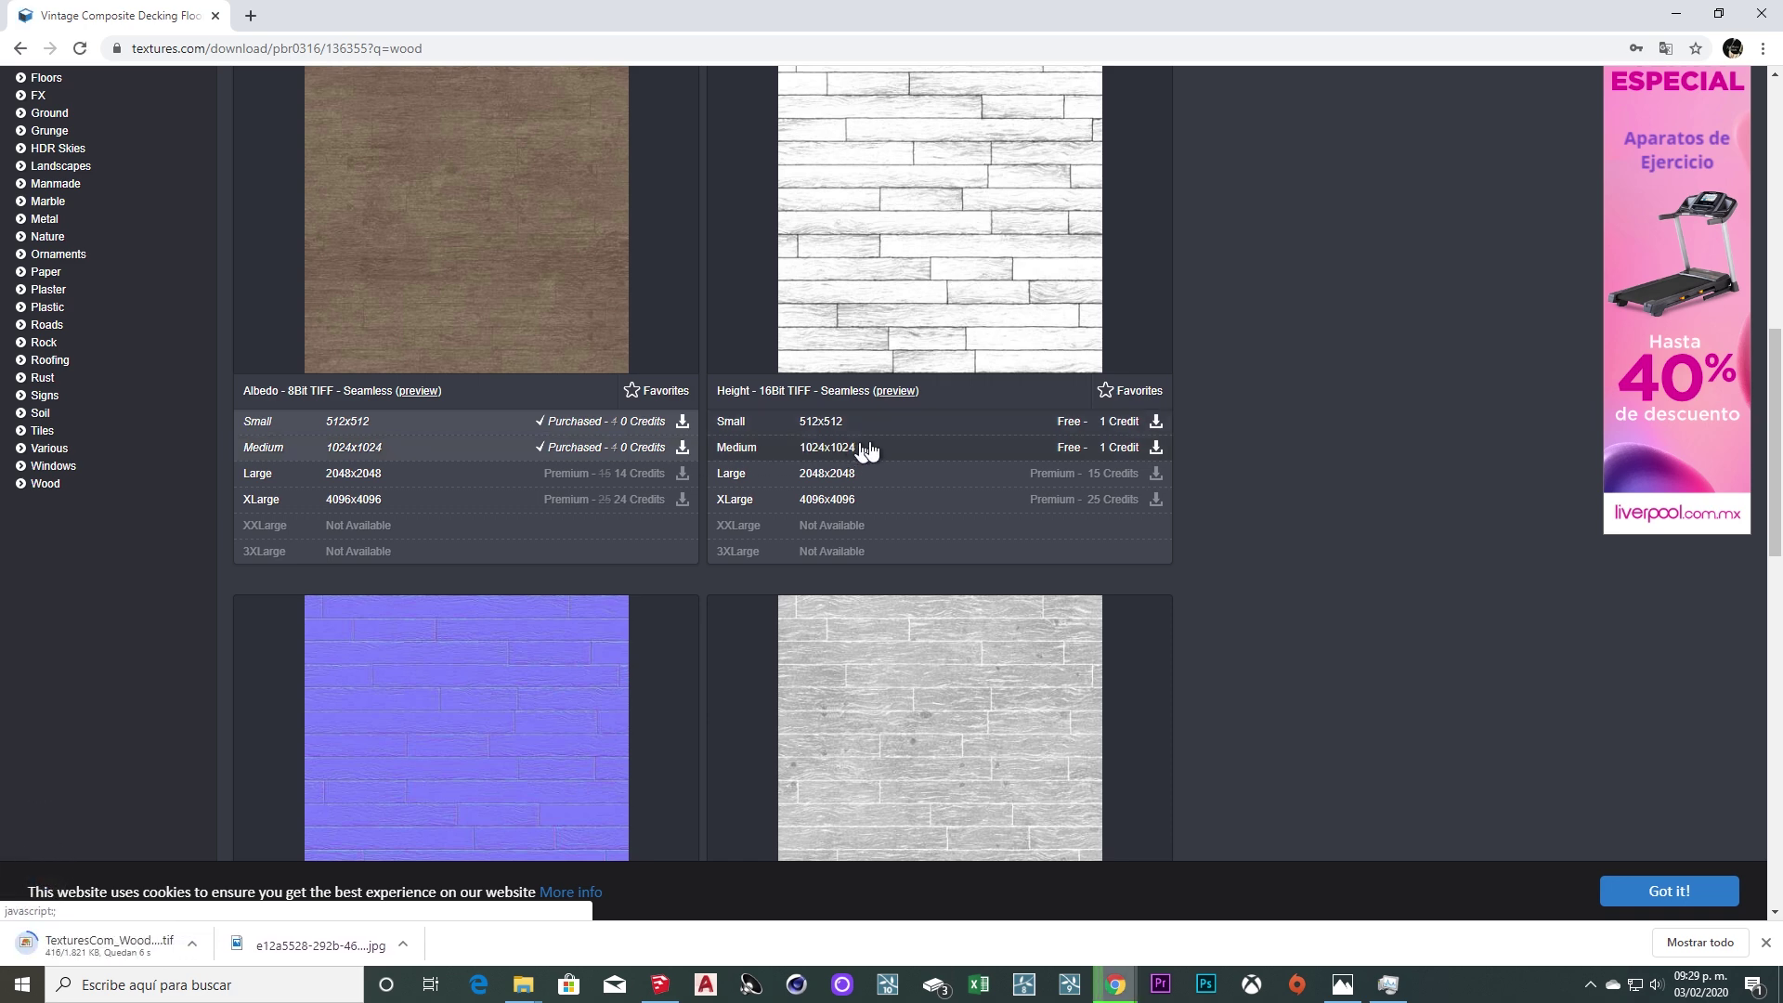
left_click(1156, 447)
Download the Medium Normal and Ambient Occlusion maps, then return to the desktop.
scroll(733, 483, "down", 6)
left_click(683, 435)
scroll(682, 441, "down", 5)
scroll(683, 446, "up", 6)
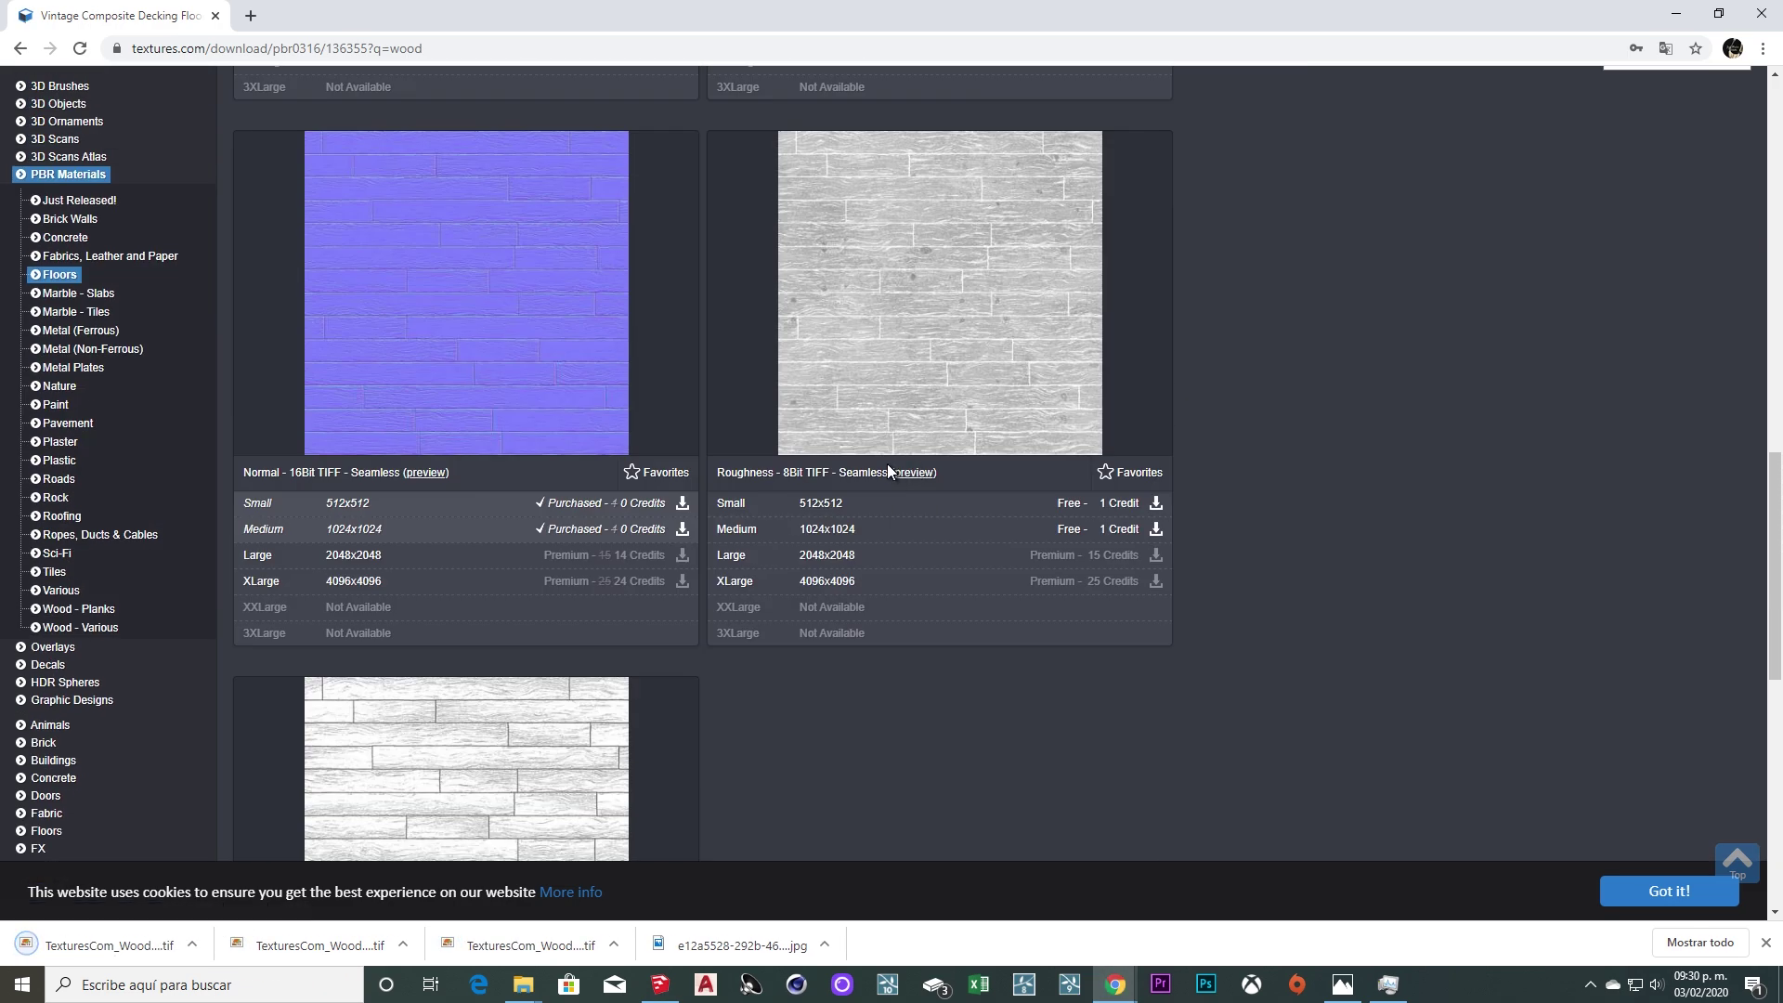
scroll(743, 464, "down", 5)
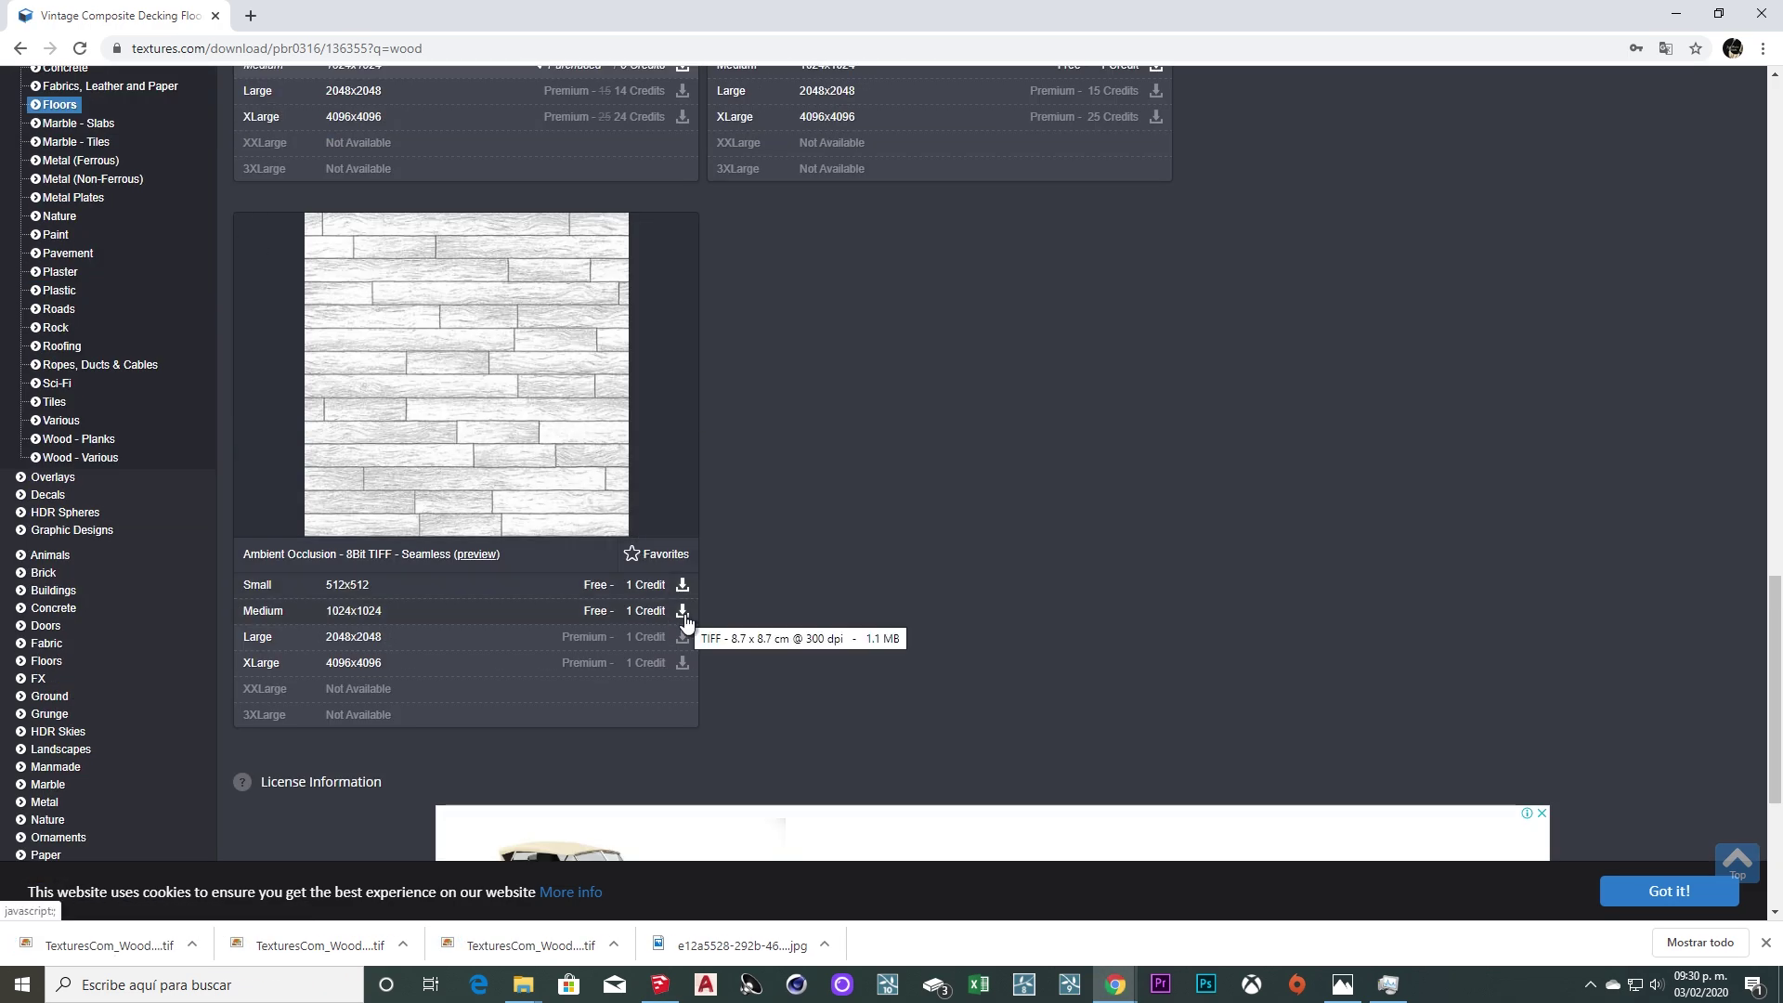
left_click(683, 613)
scroll(915, 258, "up", 9)
scroll(916, 258, "down", 4)
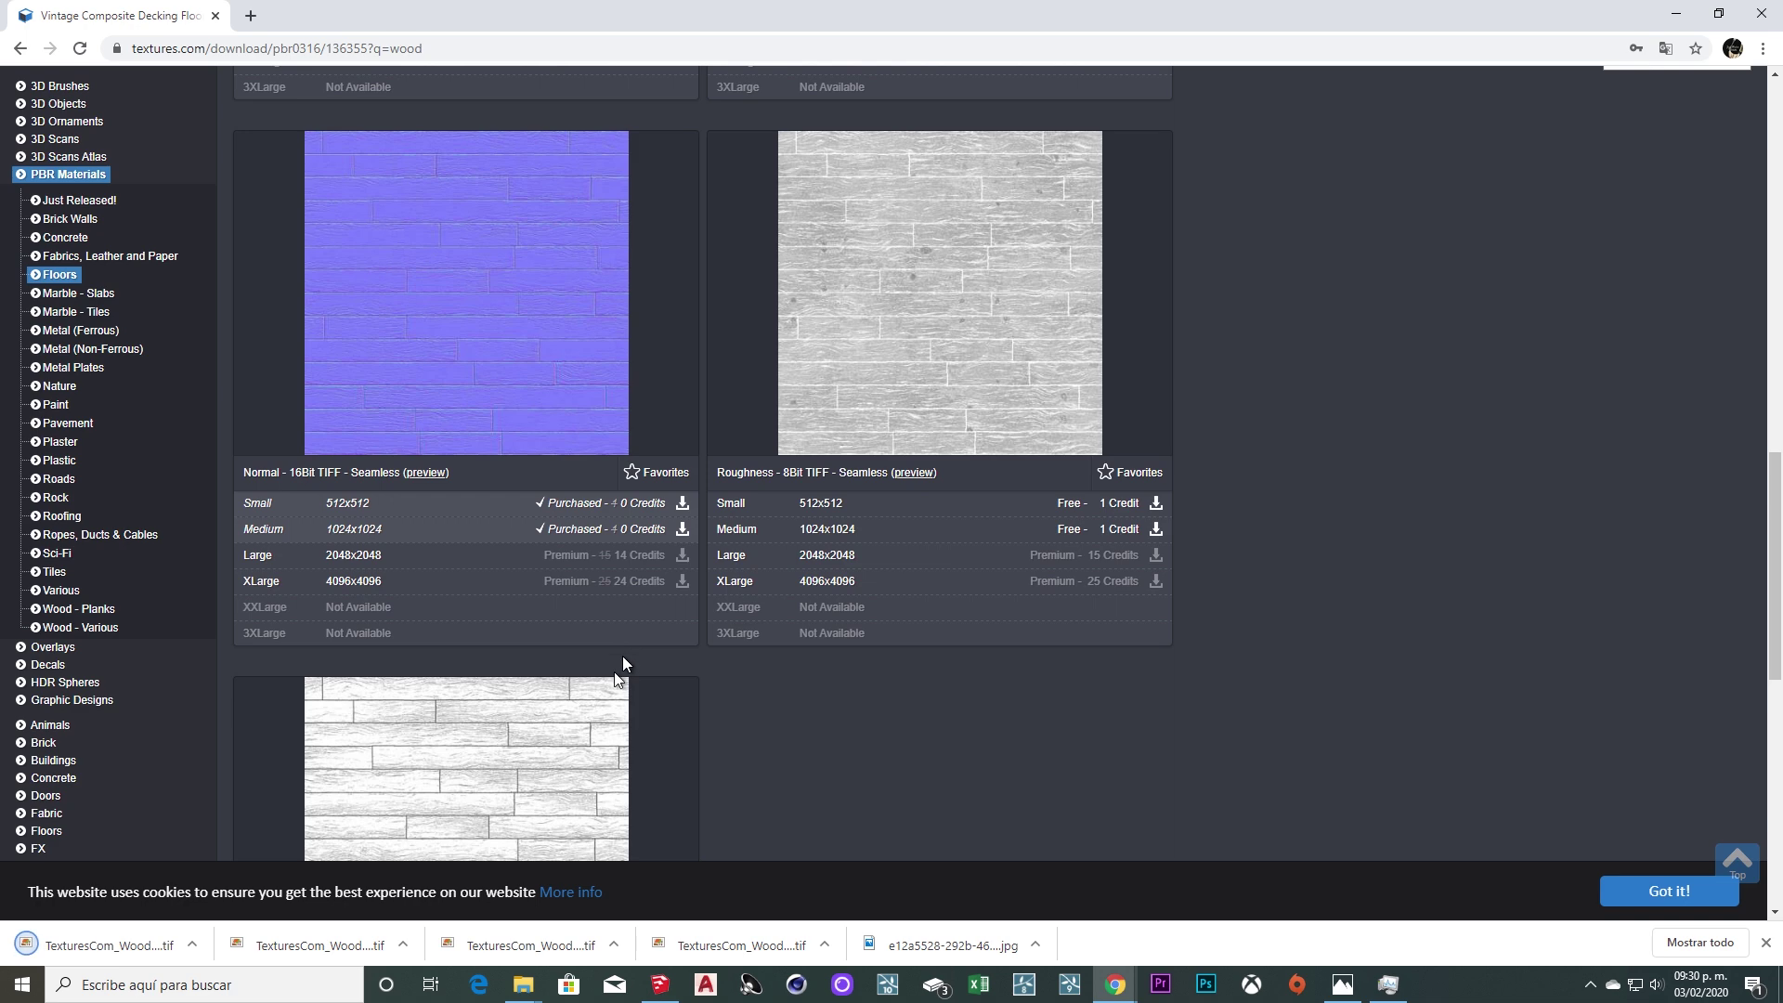
scroll(788, 284, "up", 5)
scroll(828, 332, "up", 2)
scroll(798, 423, "down", 5)
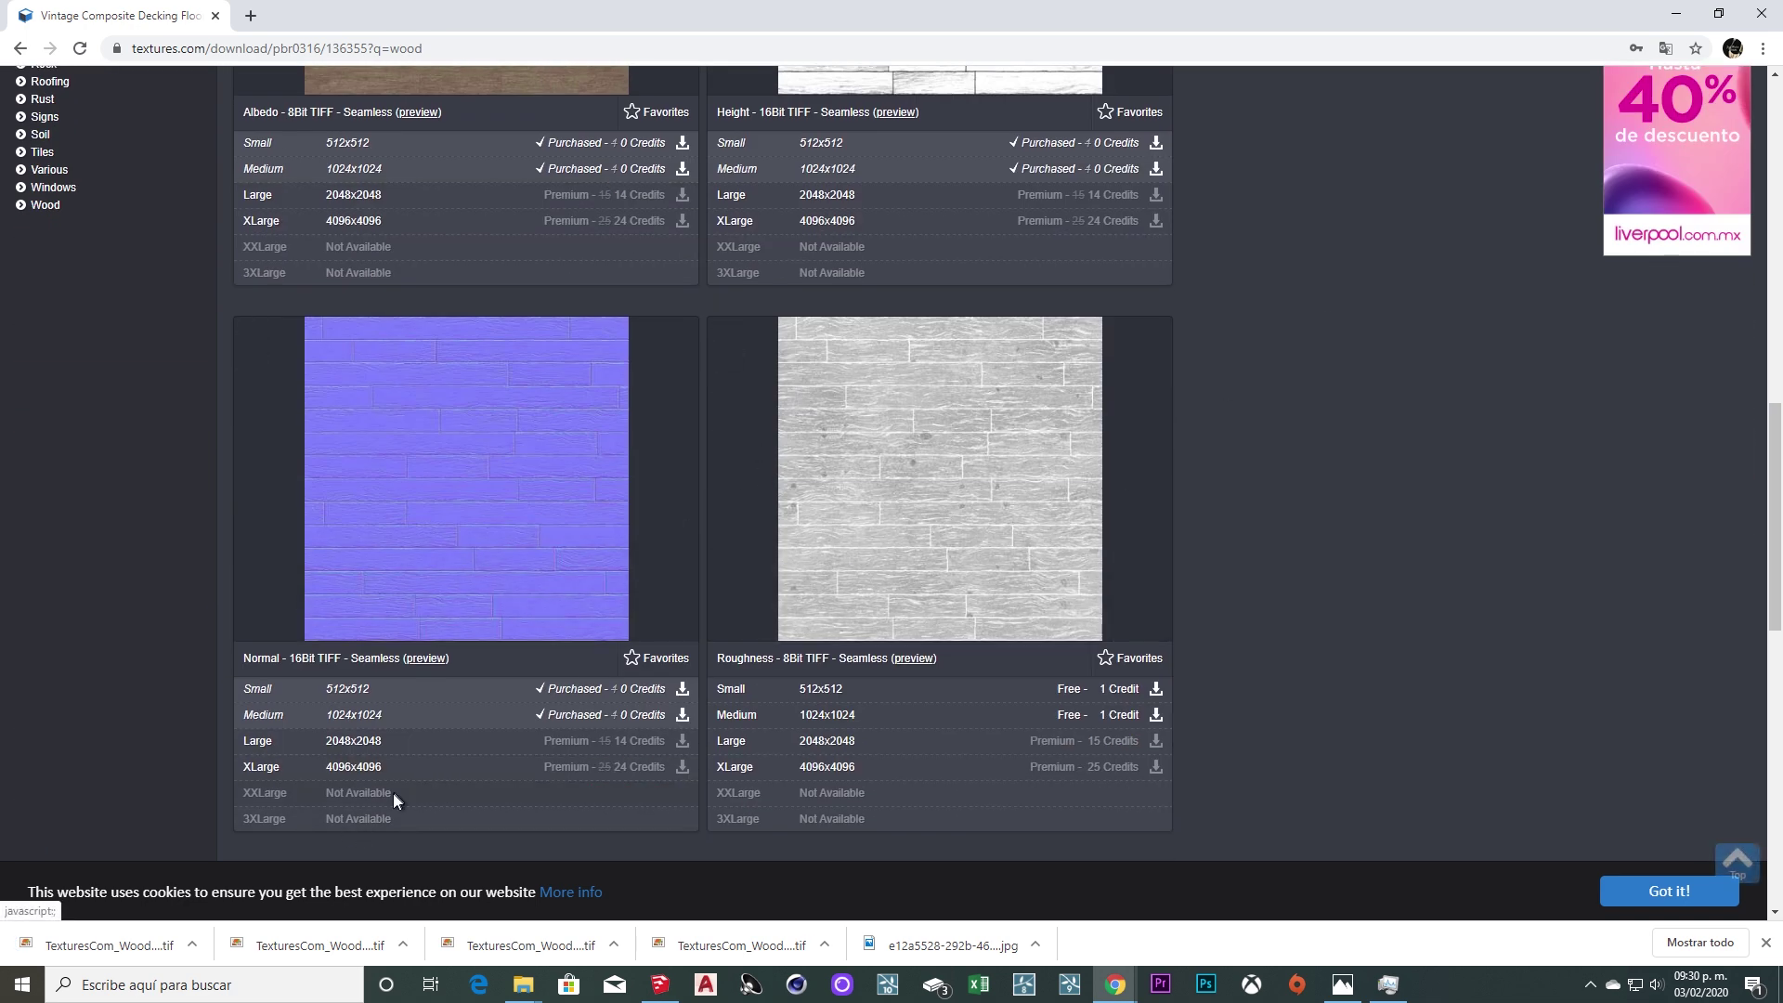
key("super+d")
Create a 'wood bump22' material from the TexturesCom Wood CompositeDecking3 albedo image.
left_click(659, 985)
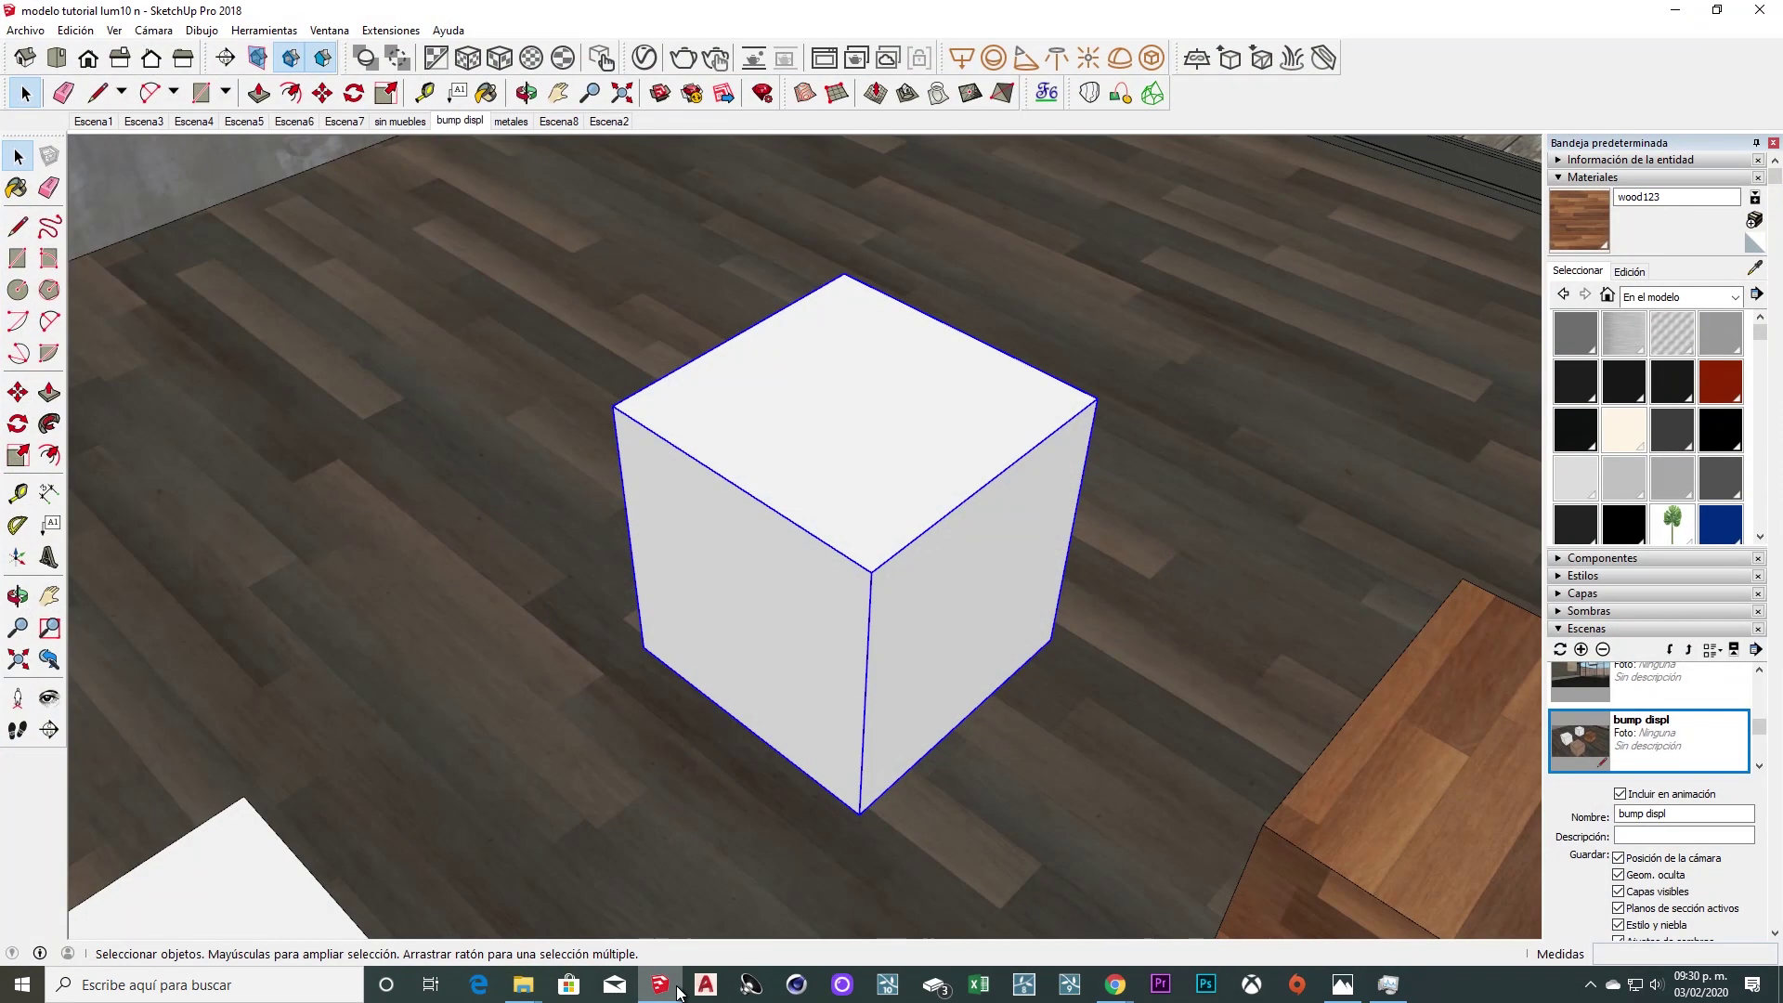
middle_click_drag(894, 410, 955, 324)
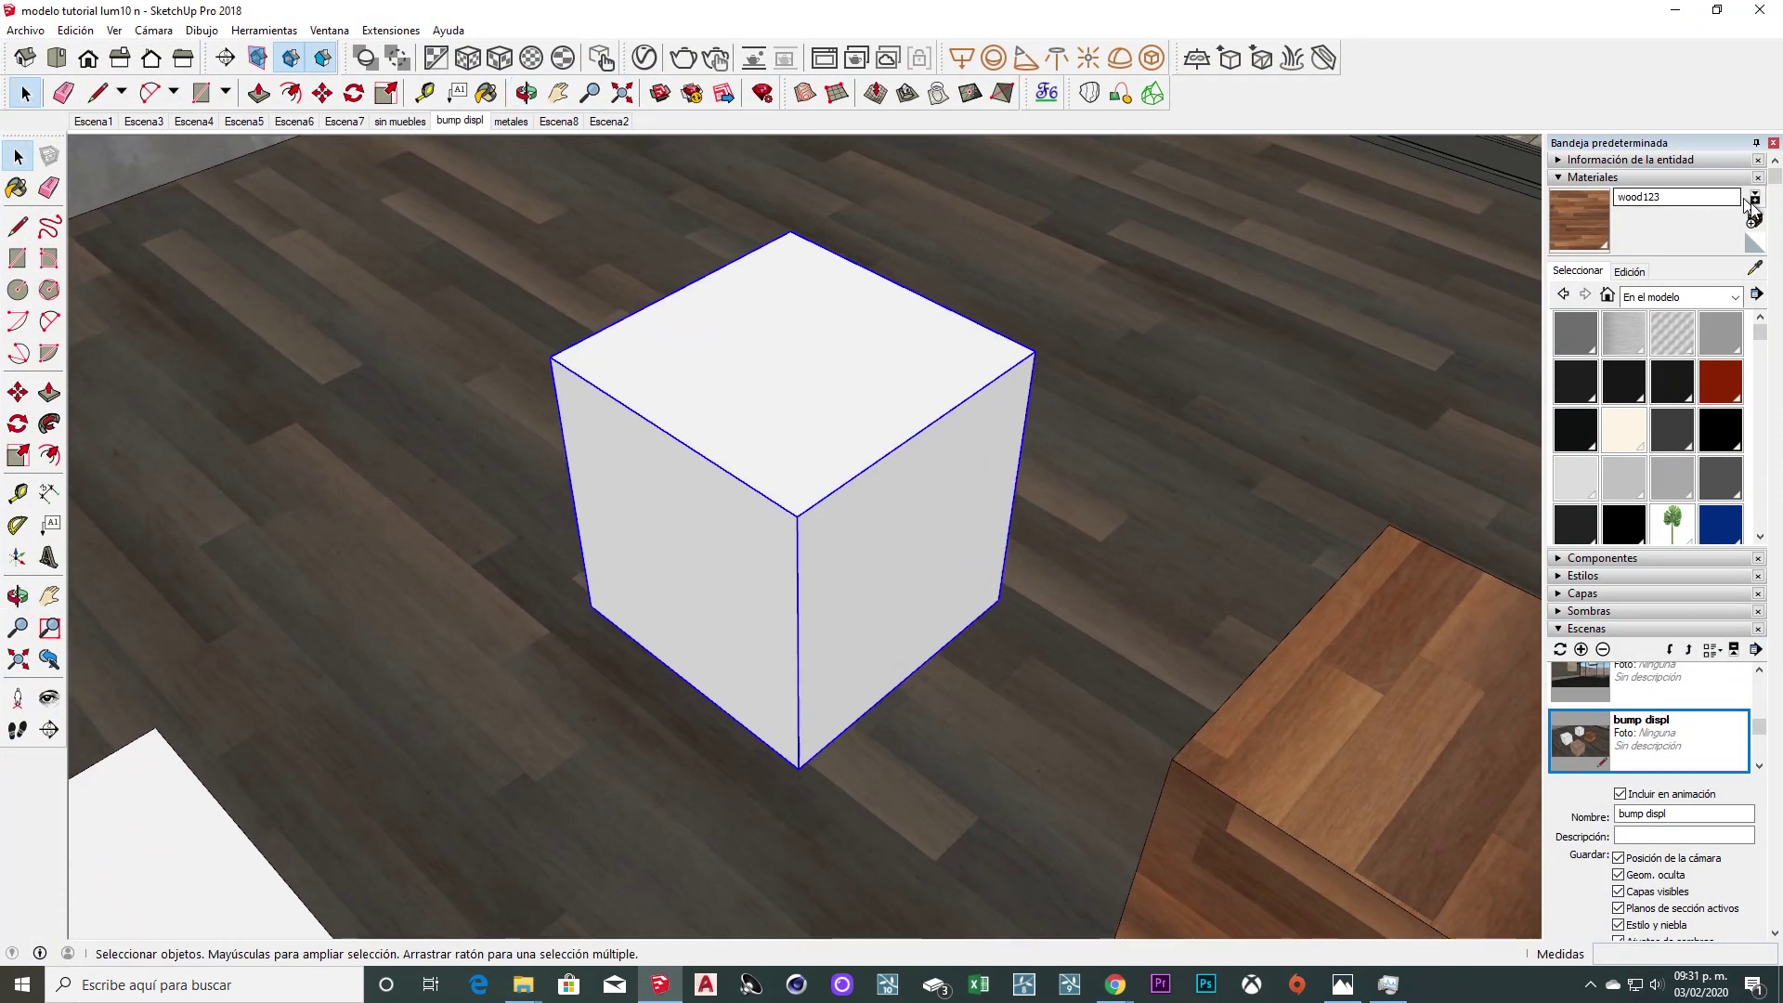
left_click(1754, 220)
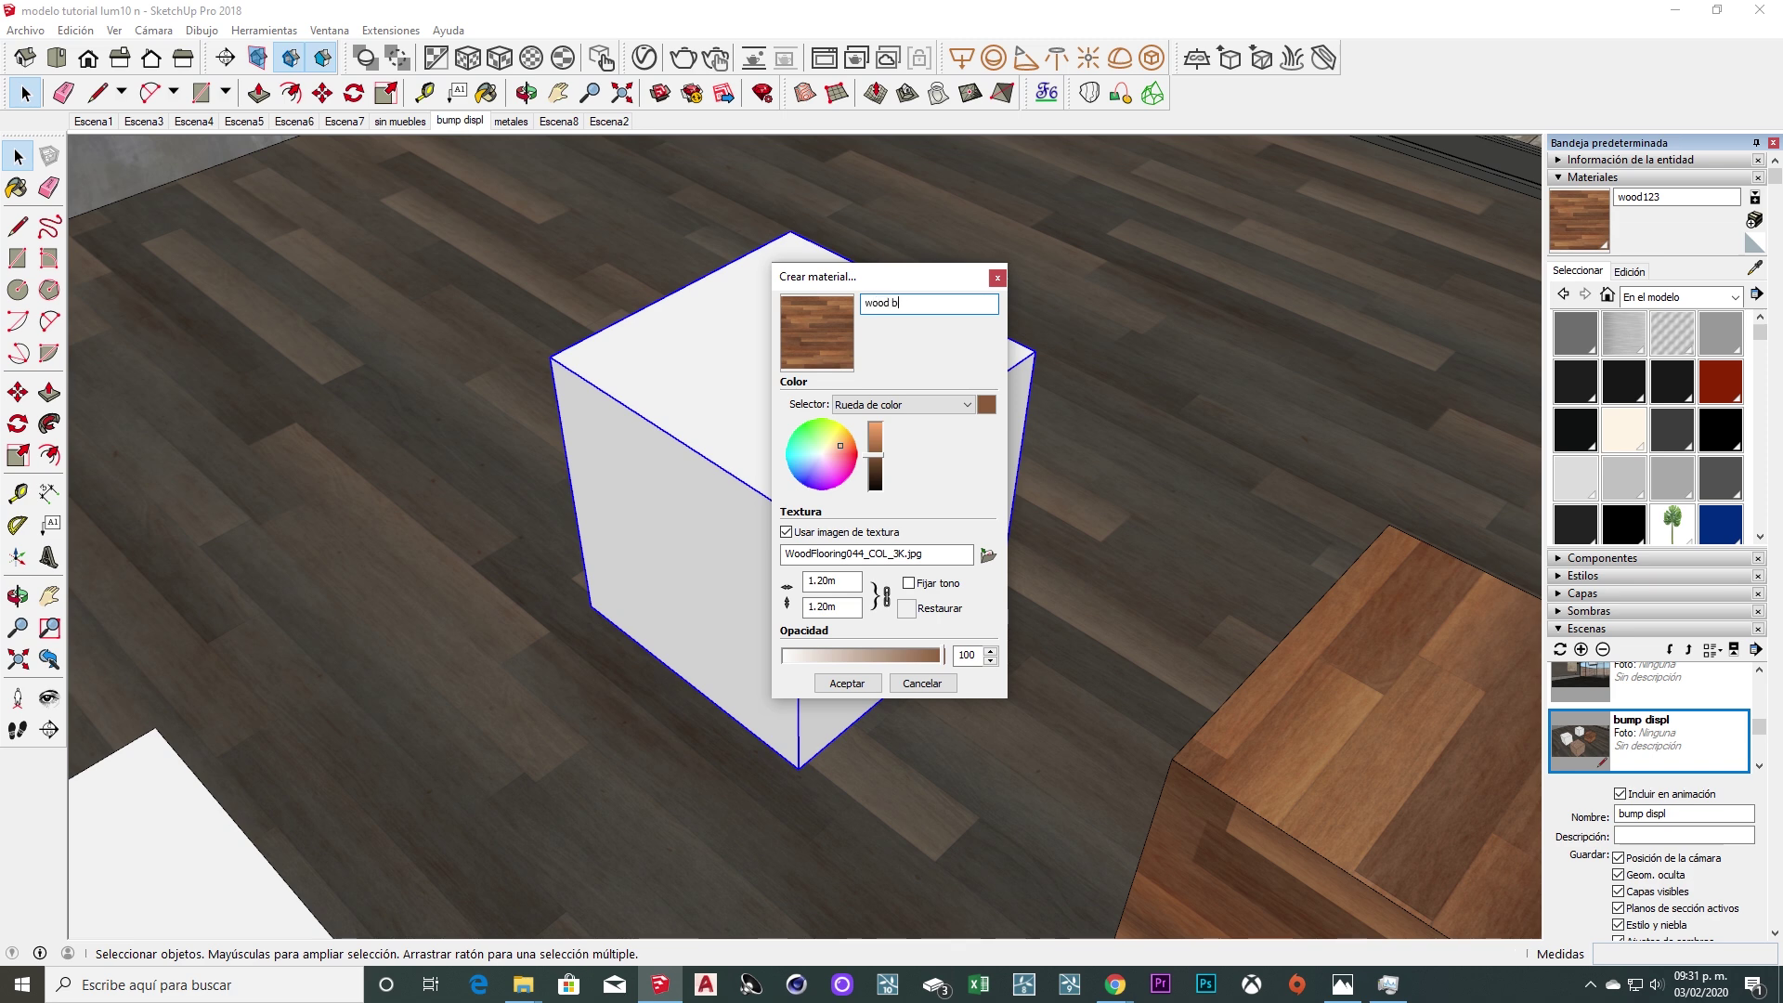
left_click(988, 555)
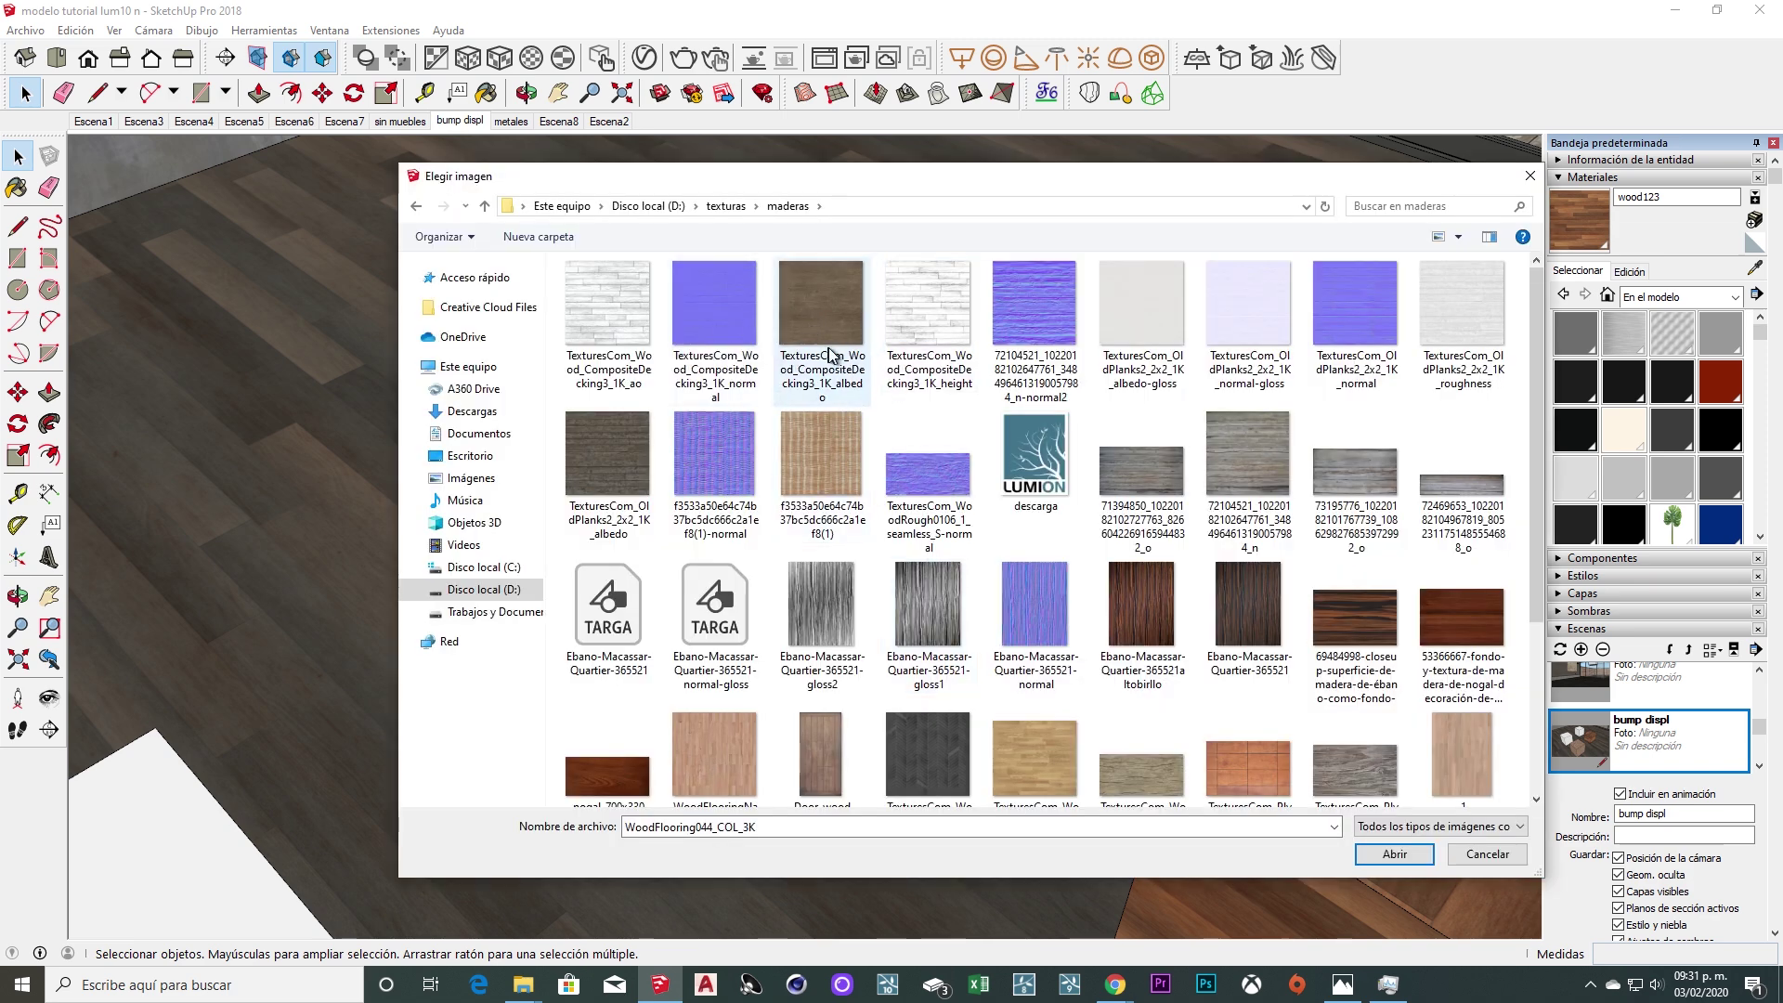
right_click(895, 414)
left_click(1170, 450)
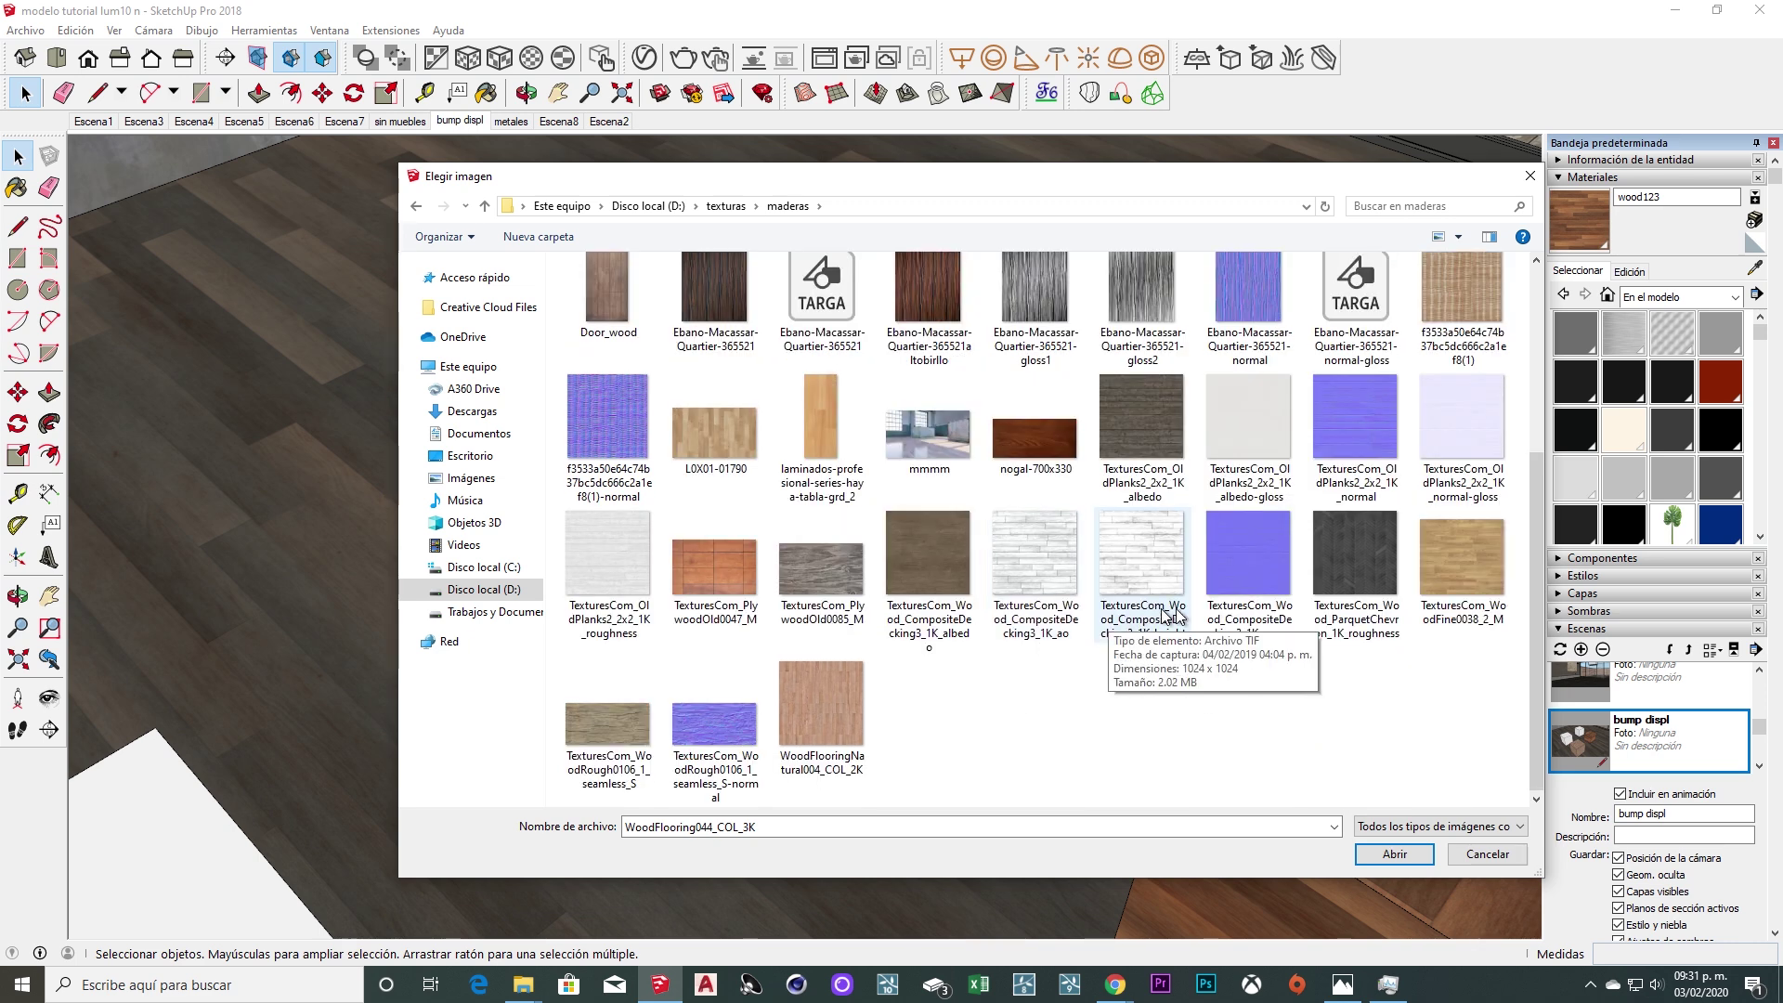
left_click(927, 554)
left_click(1391, 853)
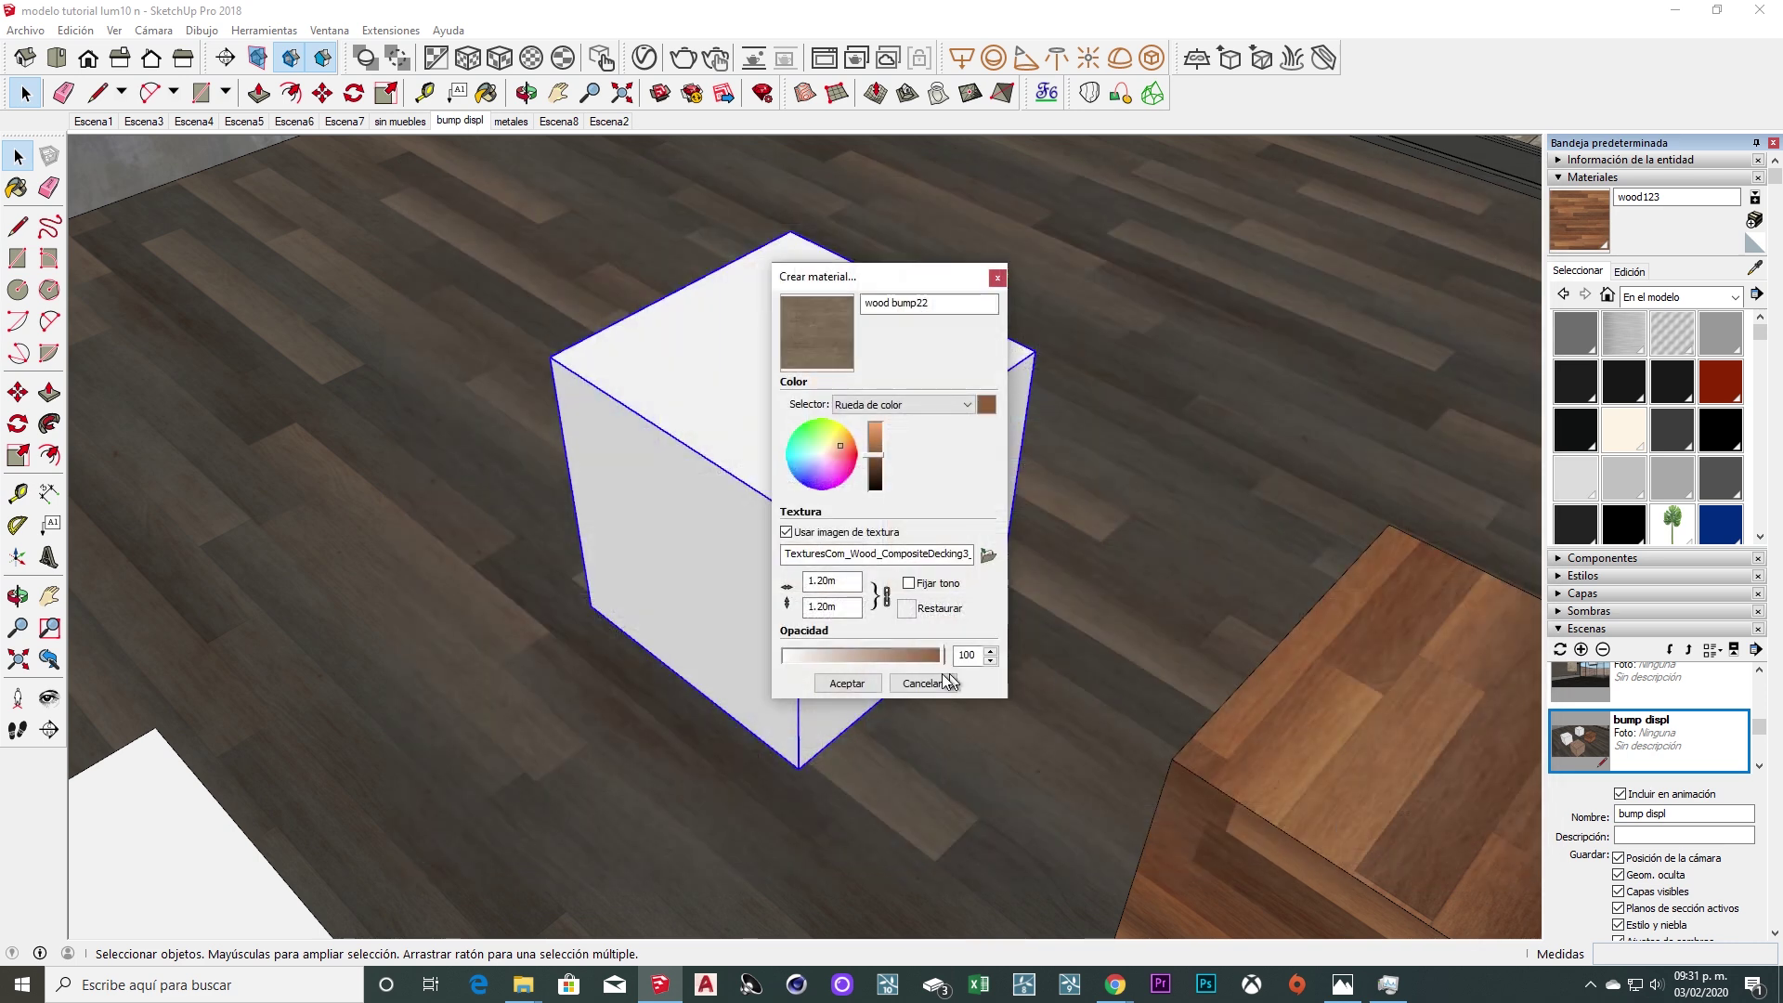
left_click(840, 683)
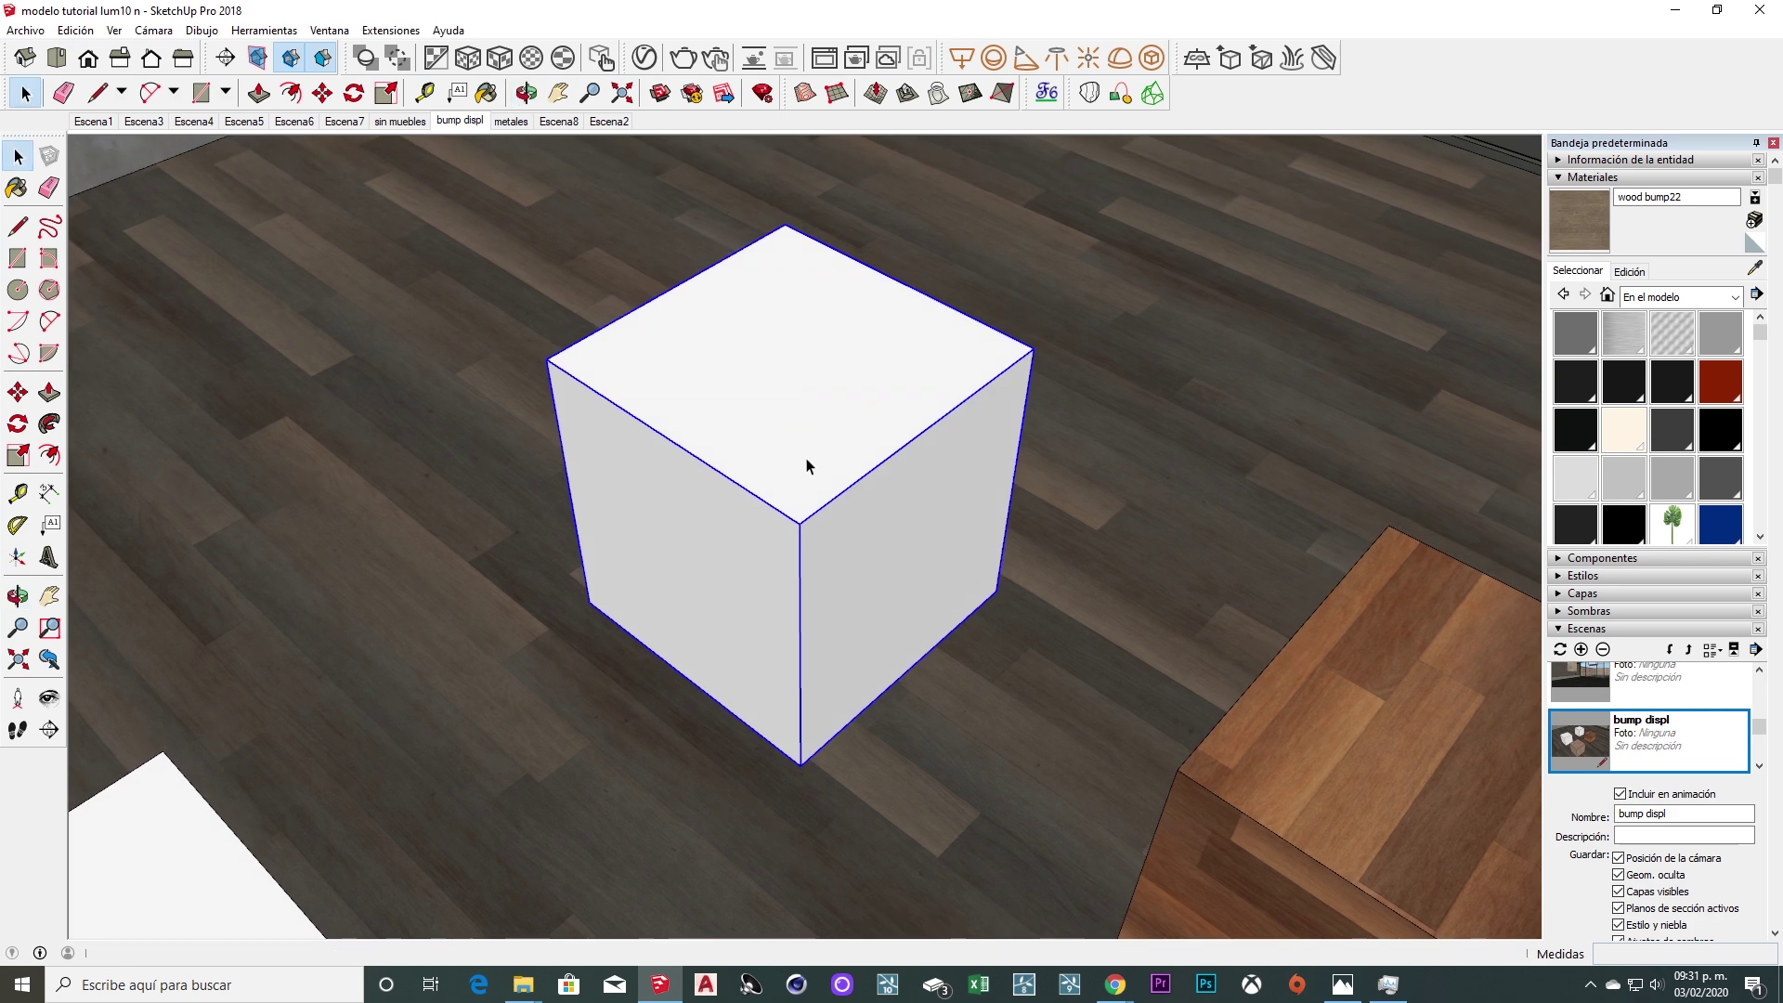
Paint the white cube with the new wood bump22 material.
key("b")
left_click(805, 466)
scroll(801, 410, "down", 1)
scroll(813, 442, "up", 3)
scroll(817, 482, "down", 2)
key("space")
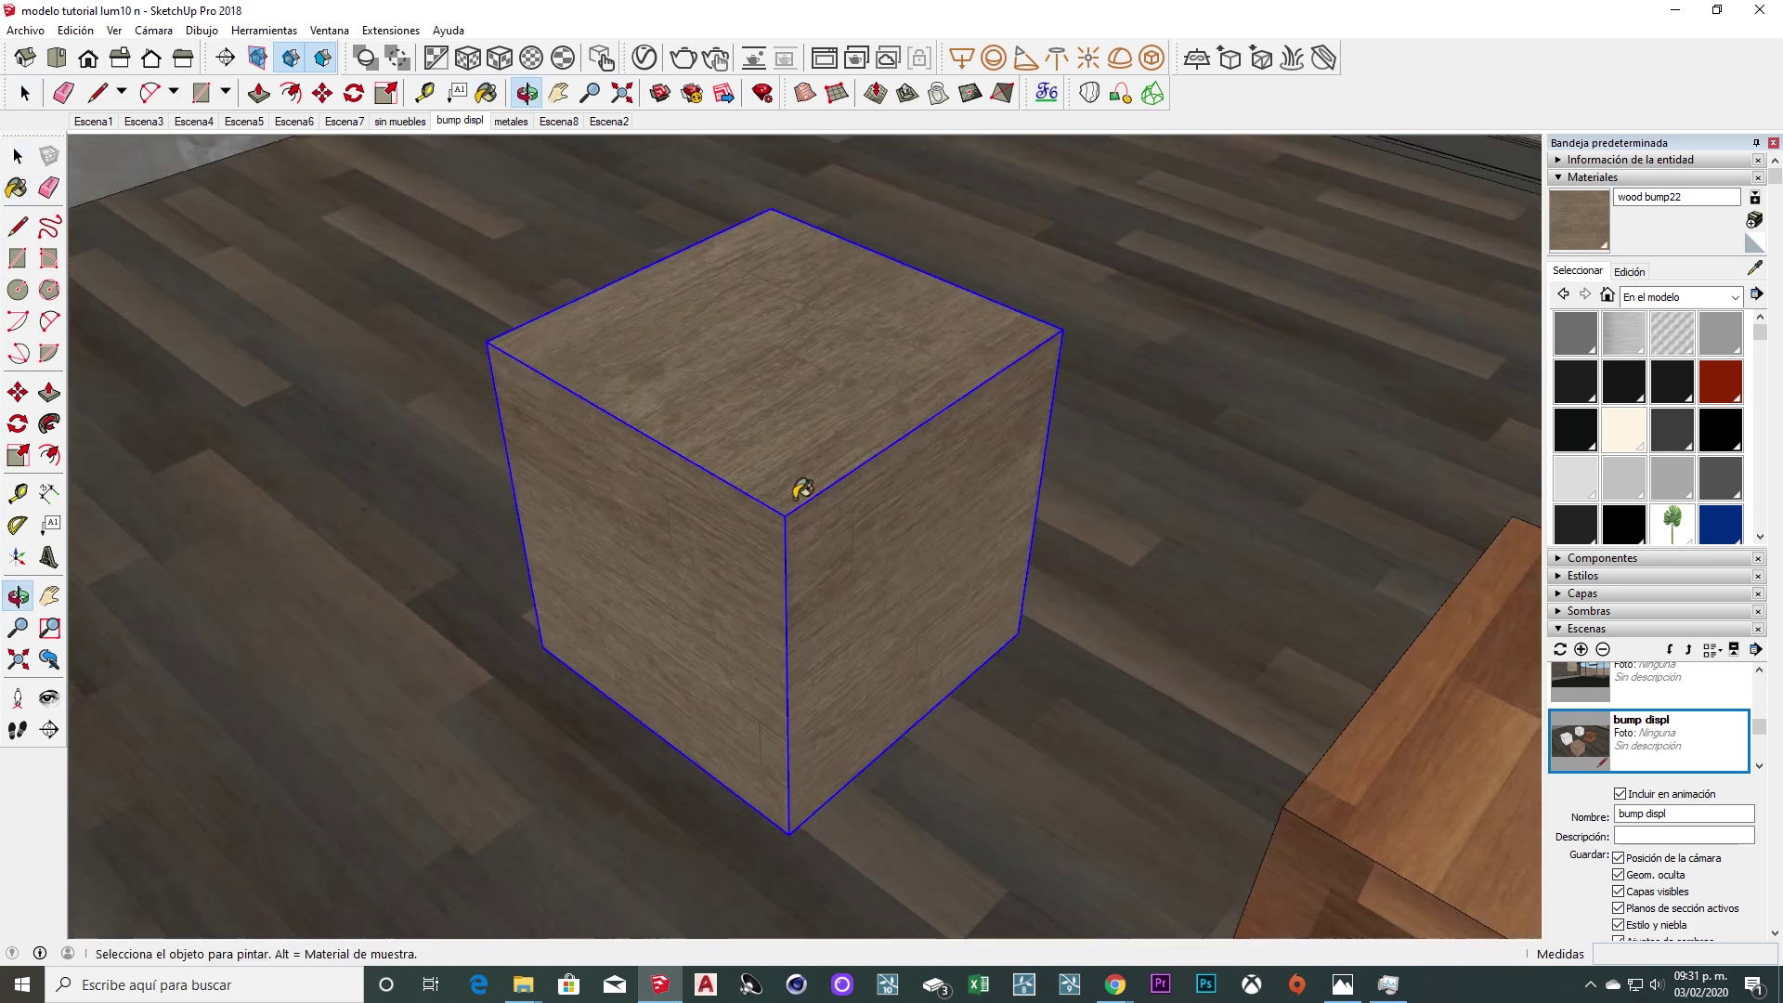
left_click(644, 58)
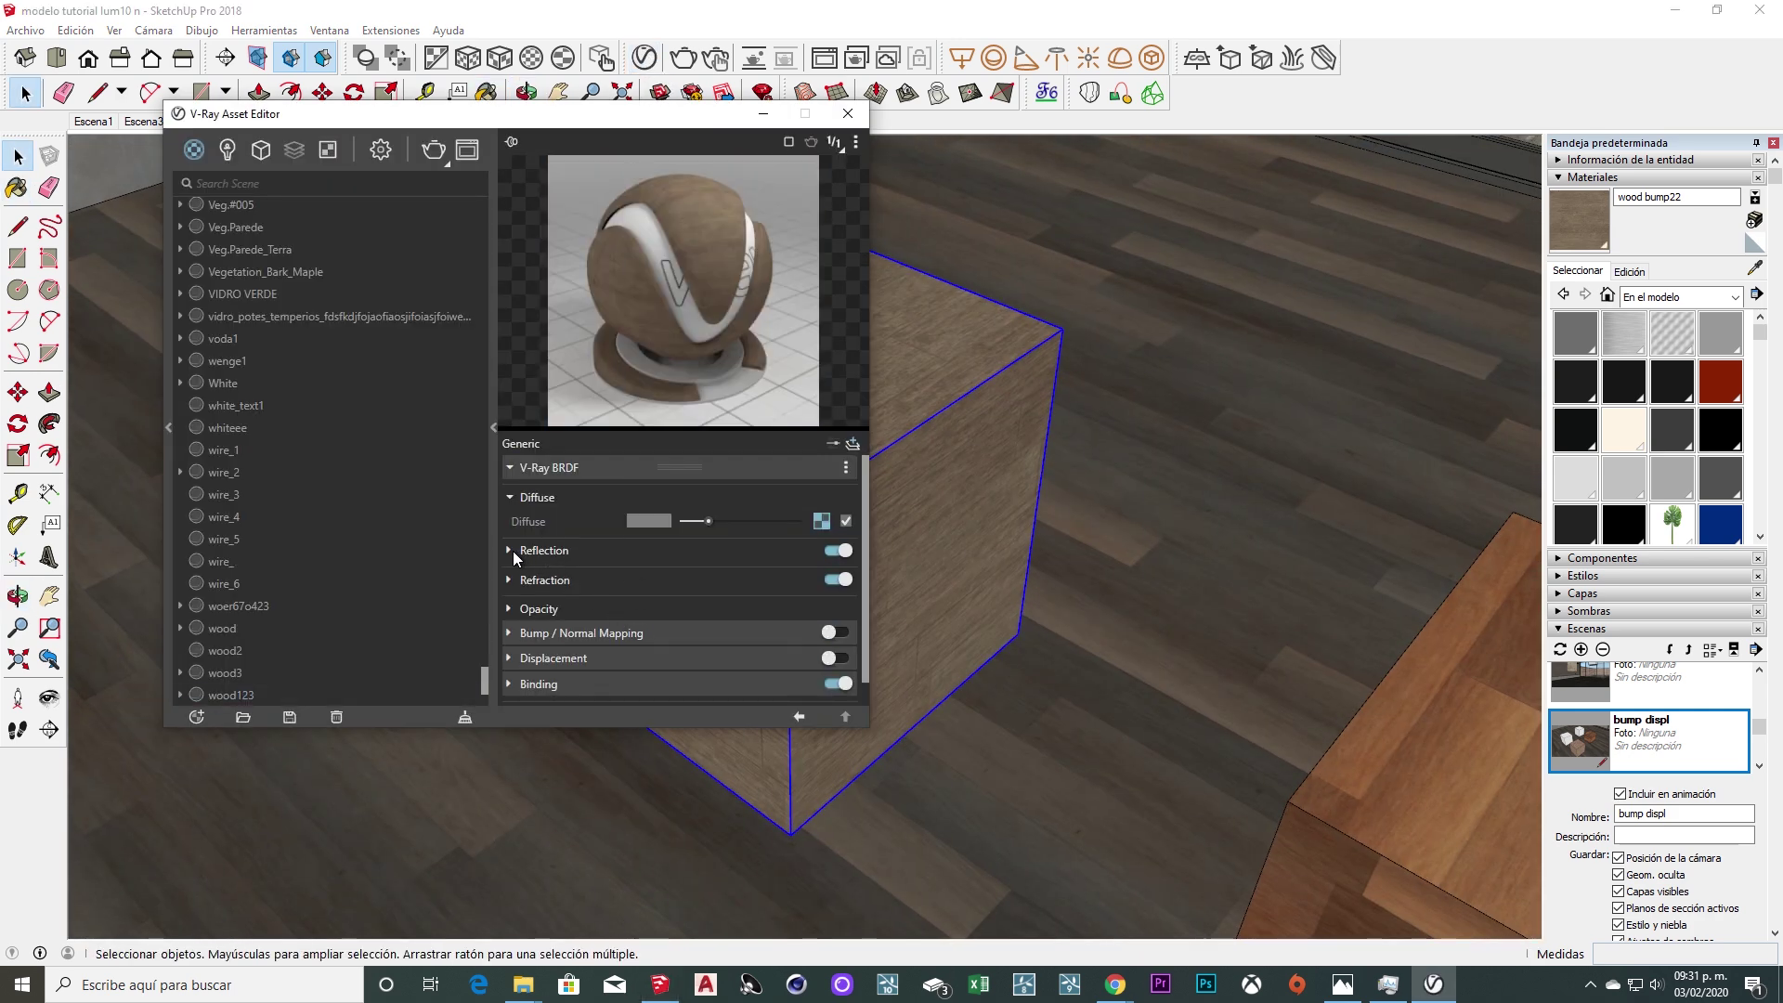
Map a CompositeDecking3 bitmap image to wood bump22's reflection glossiness.
left_click(511, 549)
left_click(822, 574)
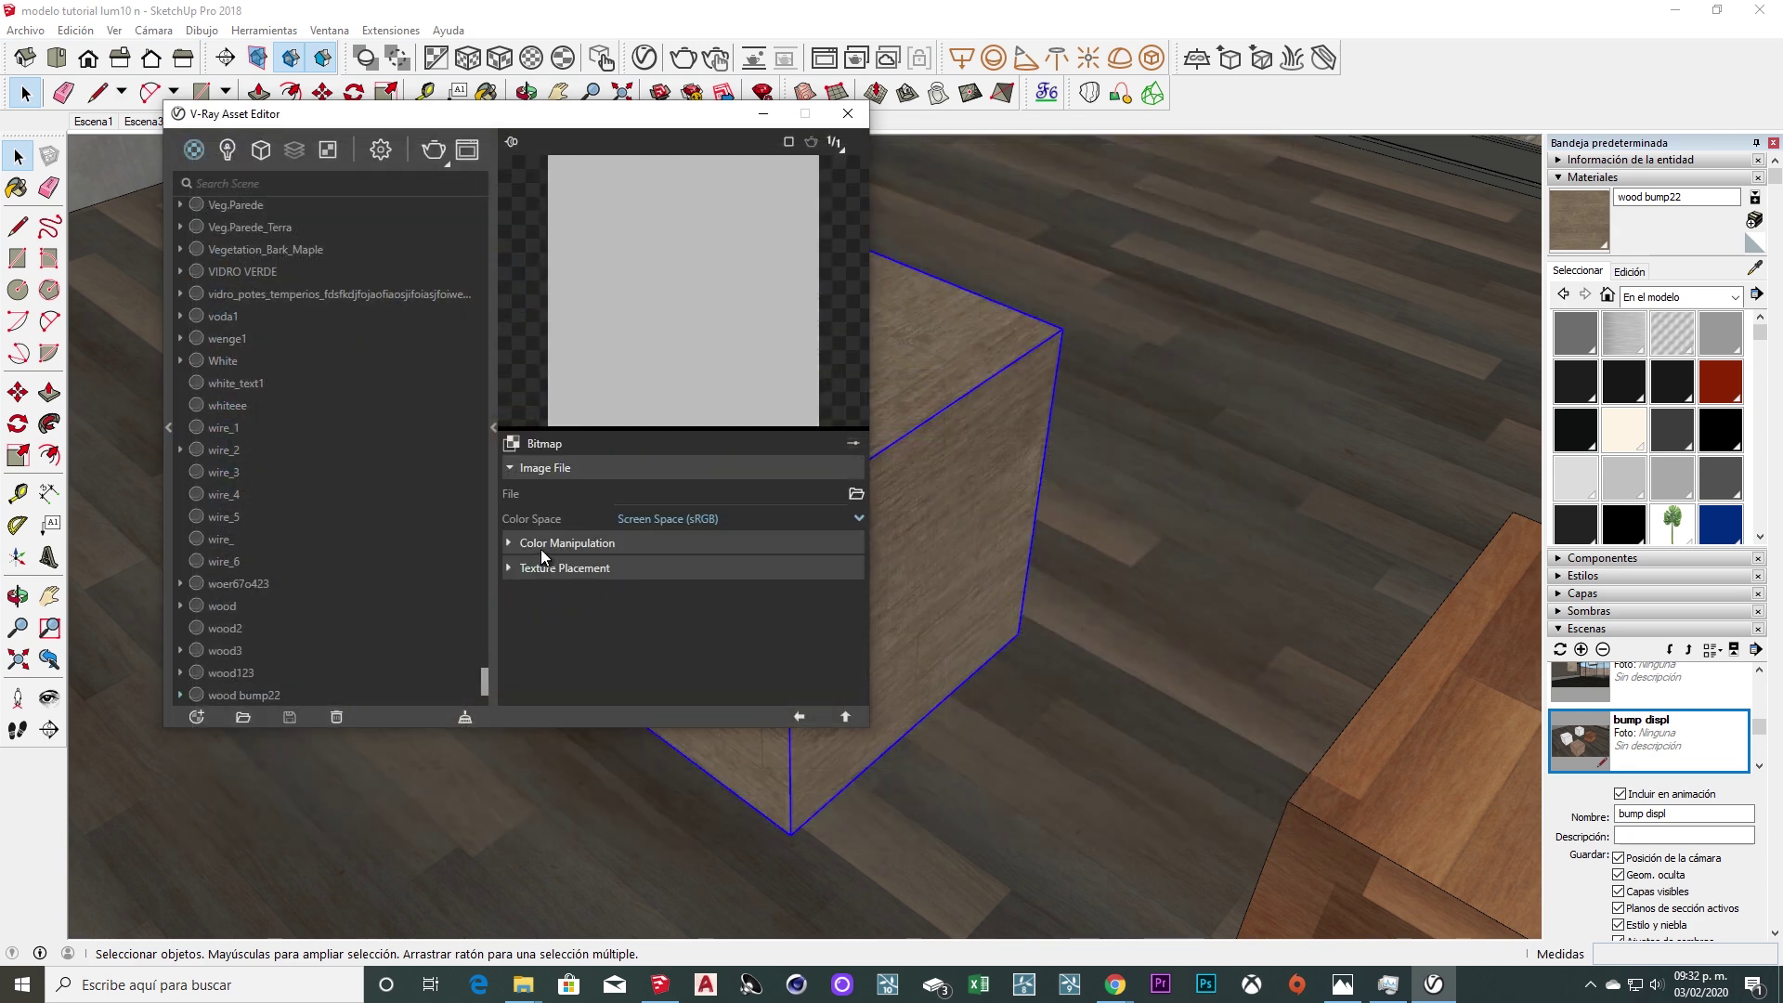
left_click(796, 718)
left_click(822, 574)
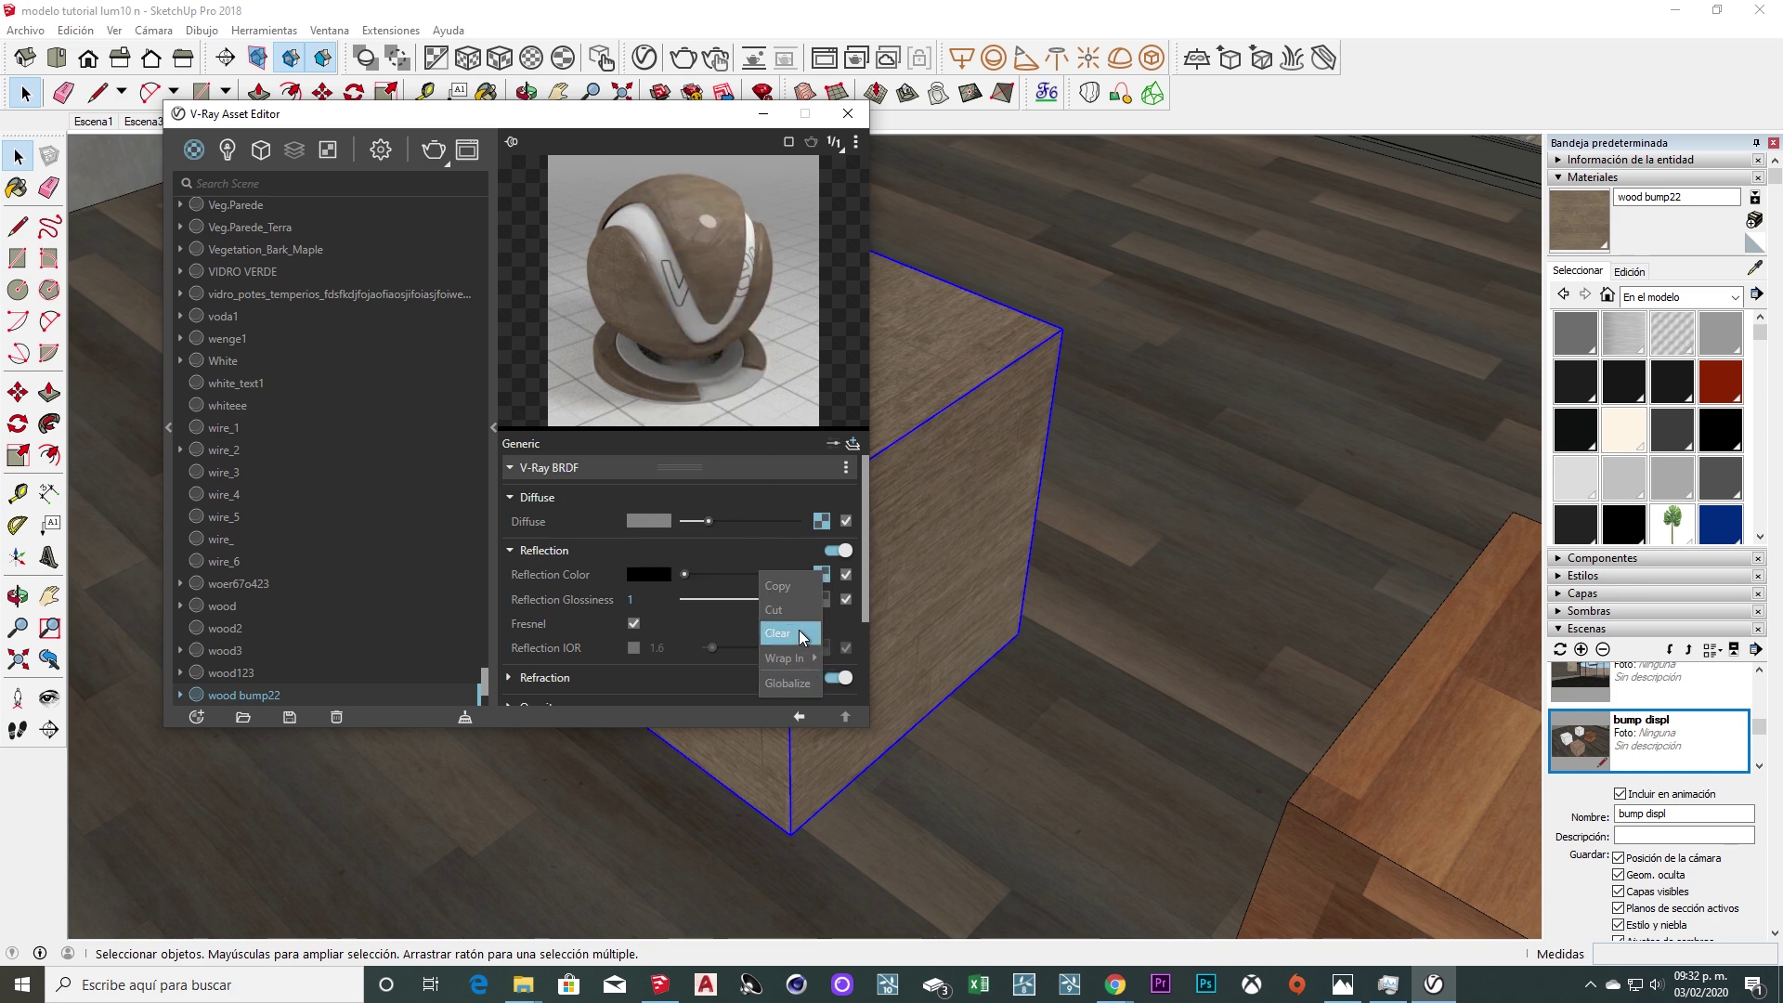
left_click(822, 599)
left_click(754, 162)
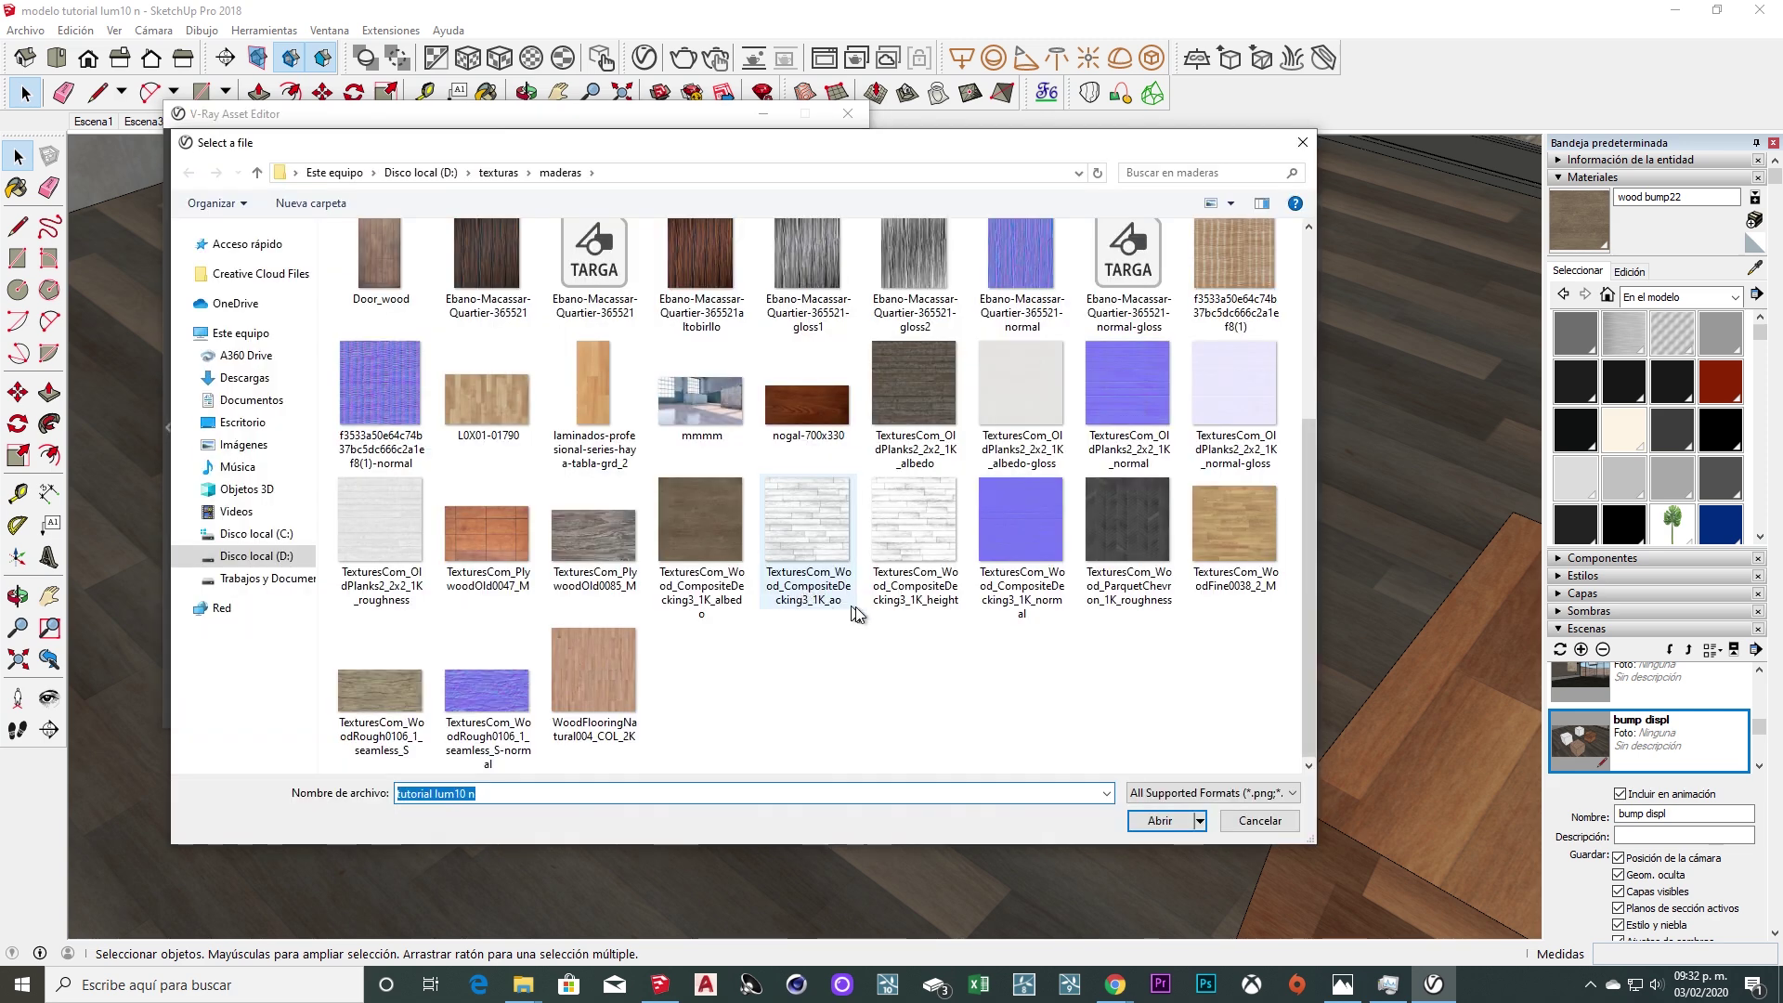
left_click(897, 567)
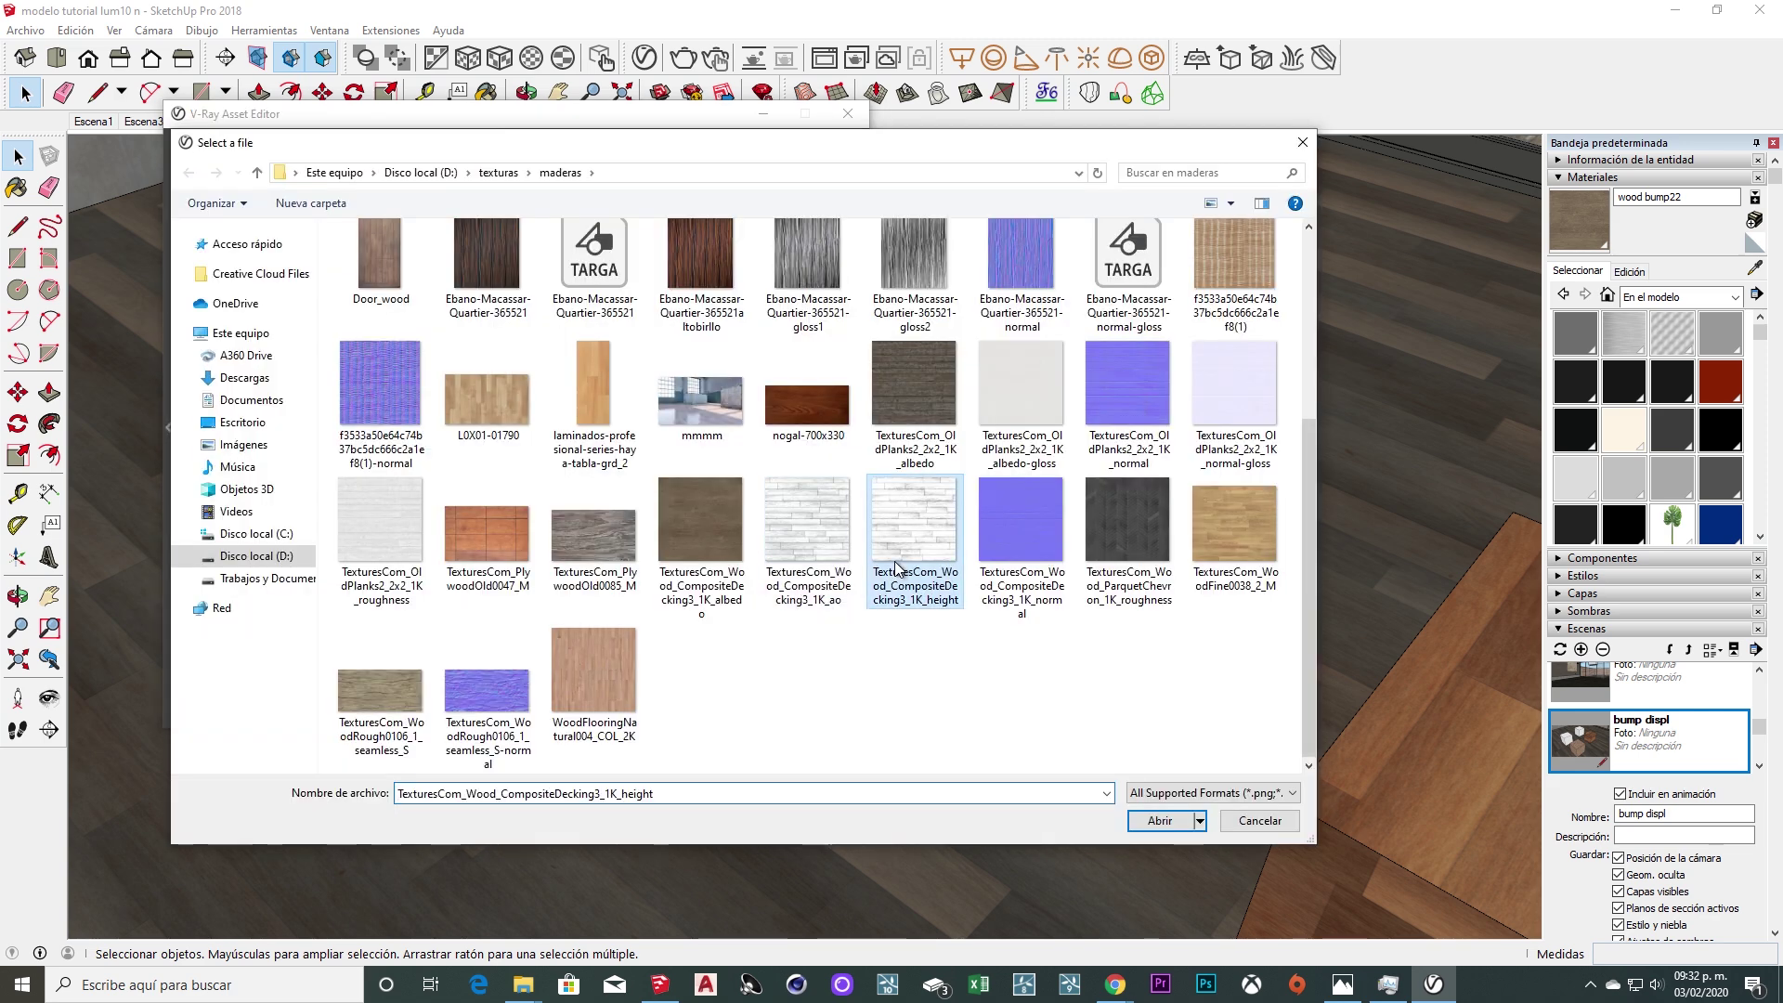
left_click(806, 603)
left_click(1161, 821)
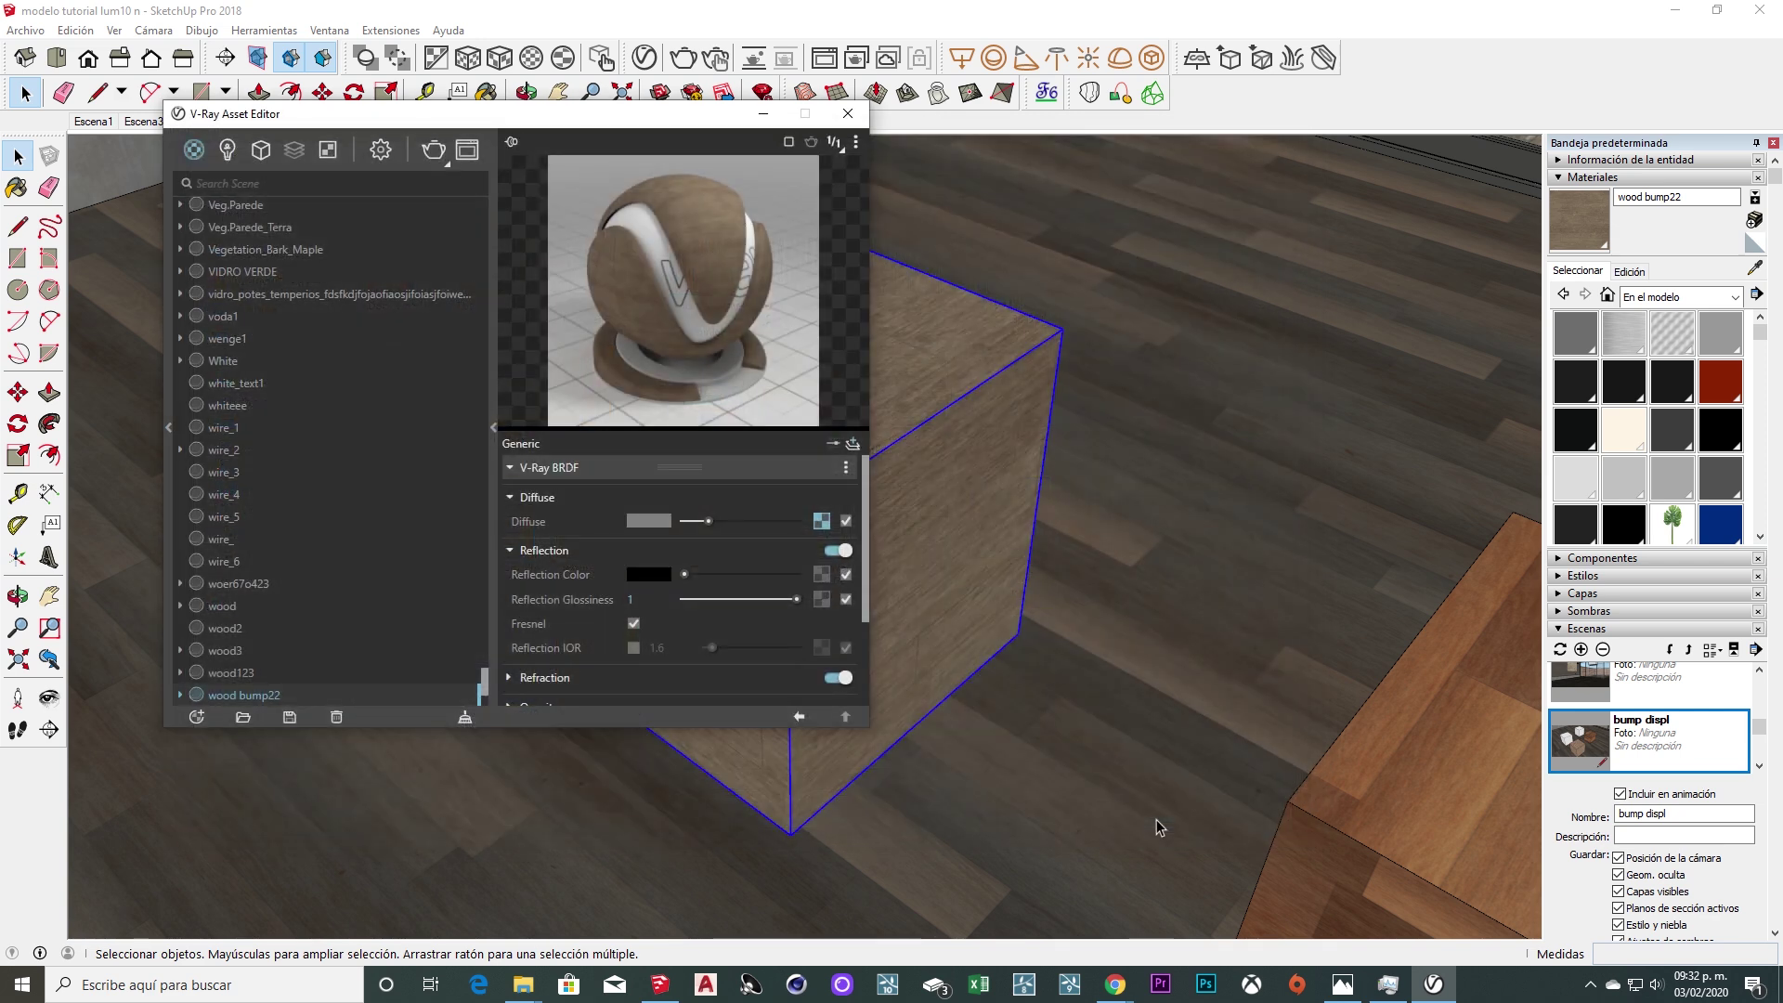
left_click(798, 716)
Enable reflection IOR 1.6 and set the reflection colour to full white.
left_click(632, 647)
left_click_drag(684, 574, 822, 559)
left_click(515, 550)
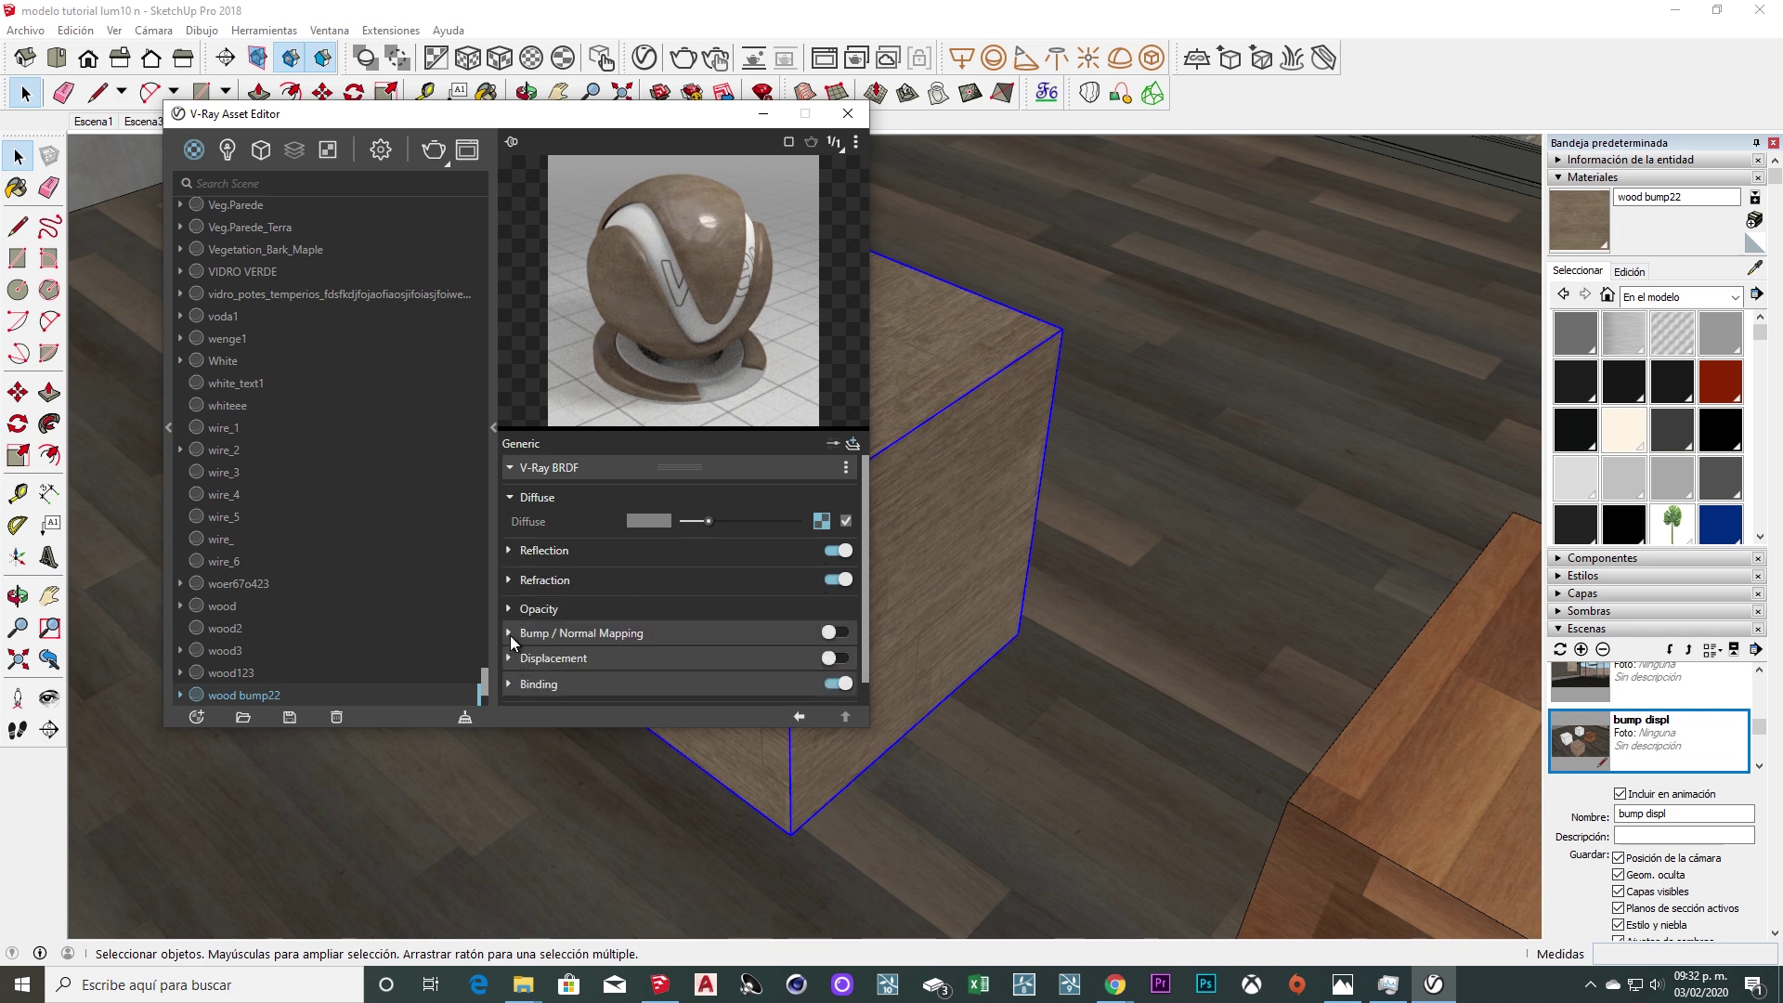
left_click(509, 633)
Enable bump mapping with the TexturesCom_Wood_CompositeDecking3_1K_height bitmap as the bump map.
left_click(831, 633)
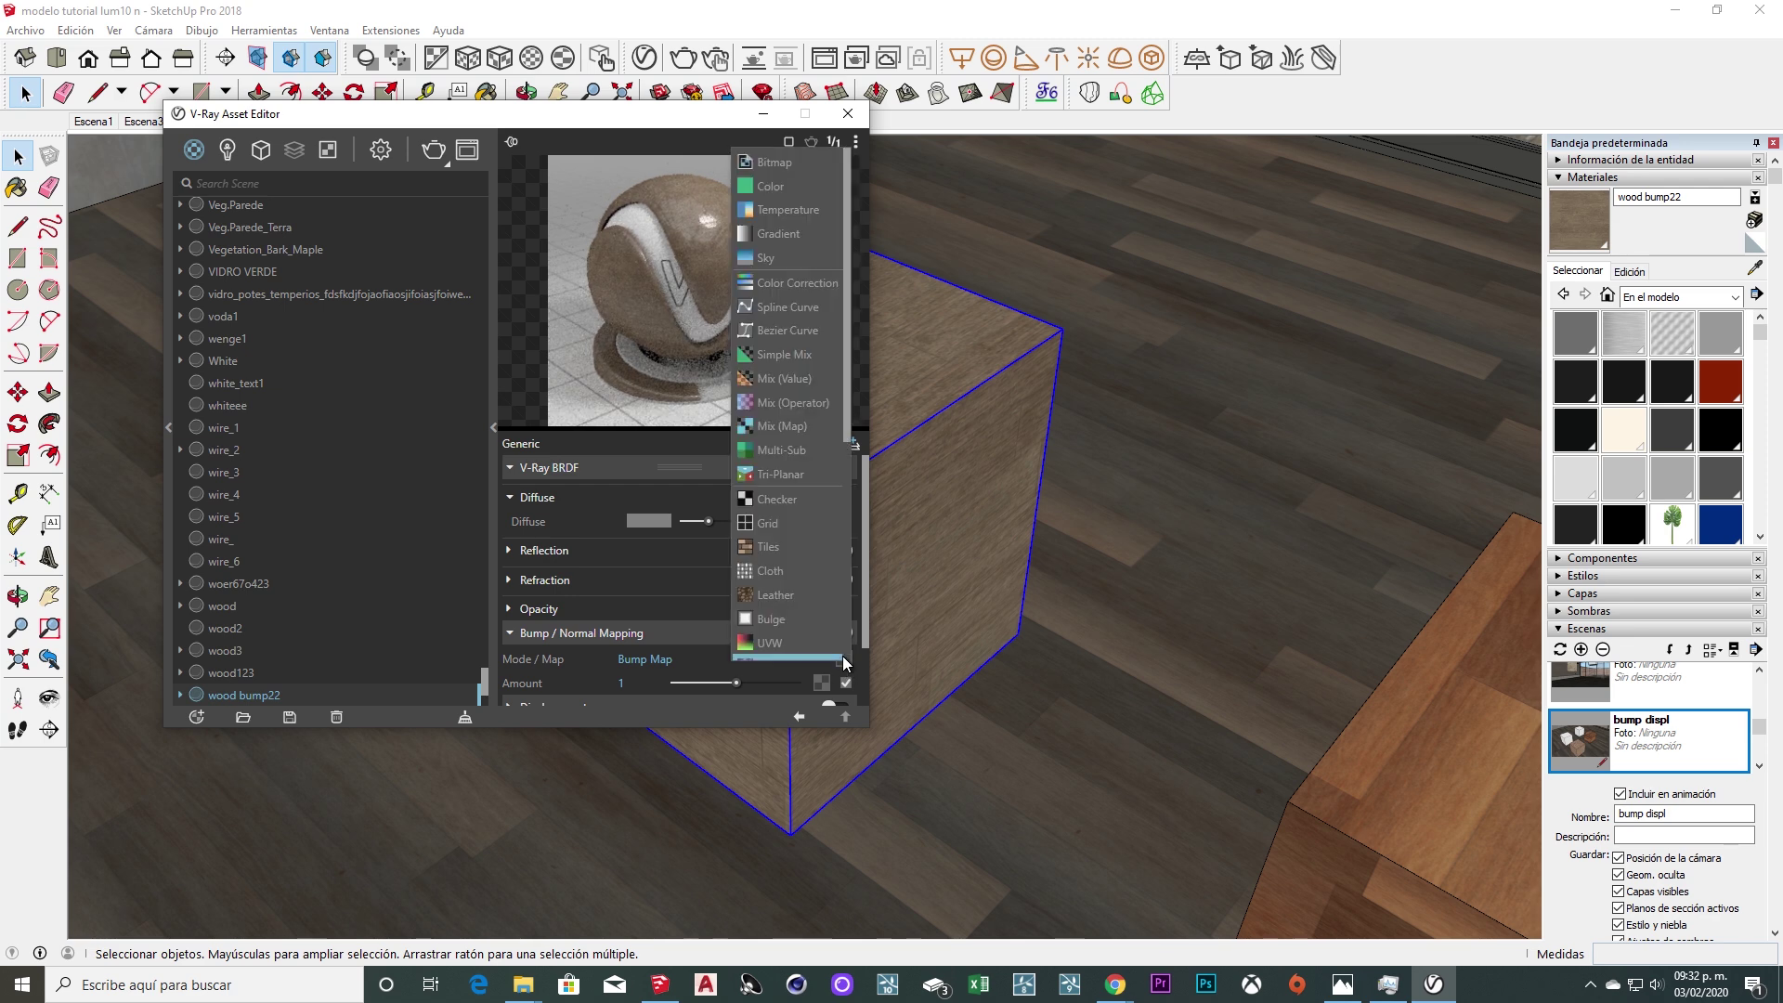
left_click(799, 164)
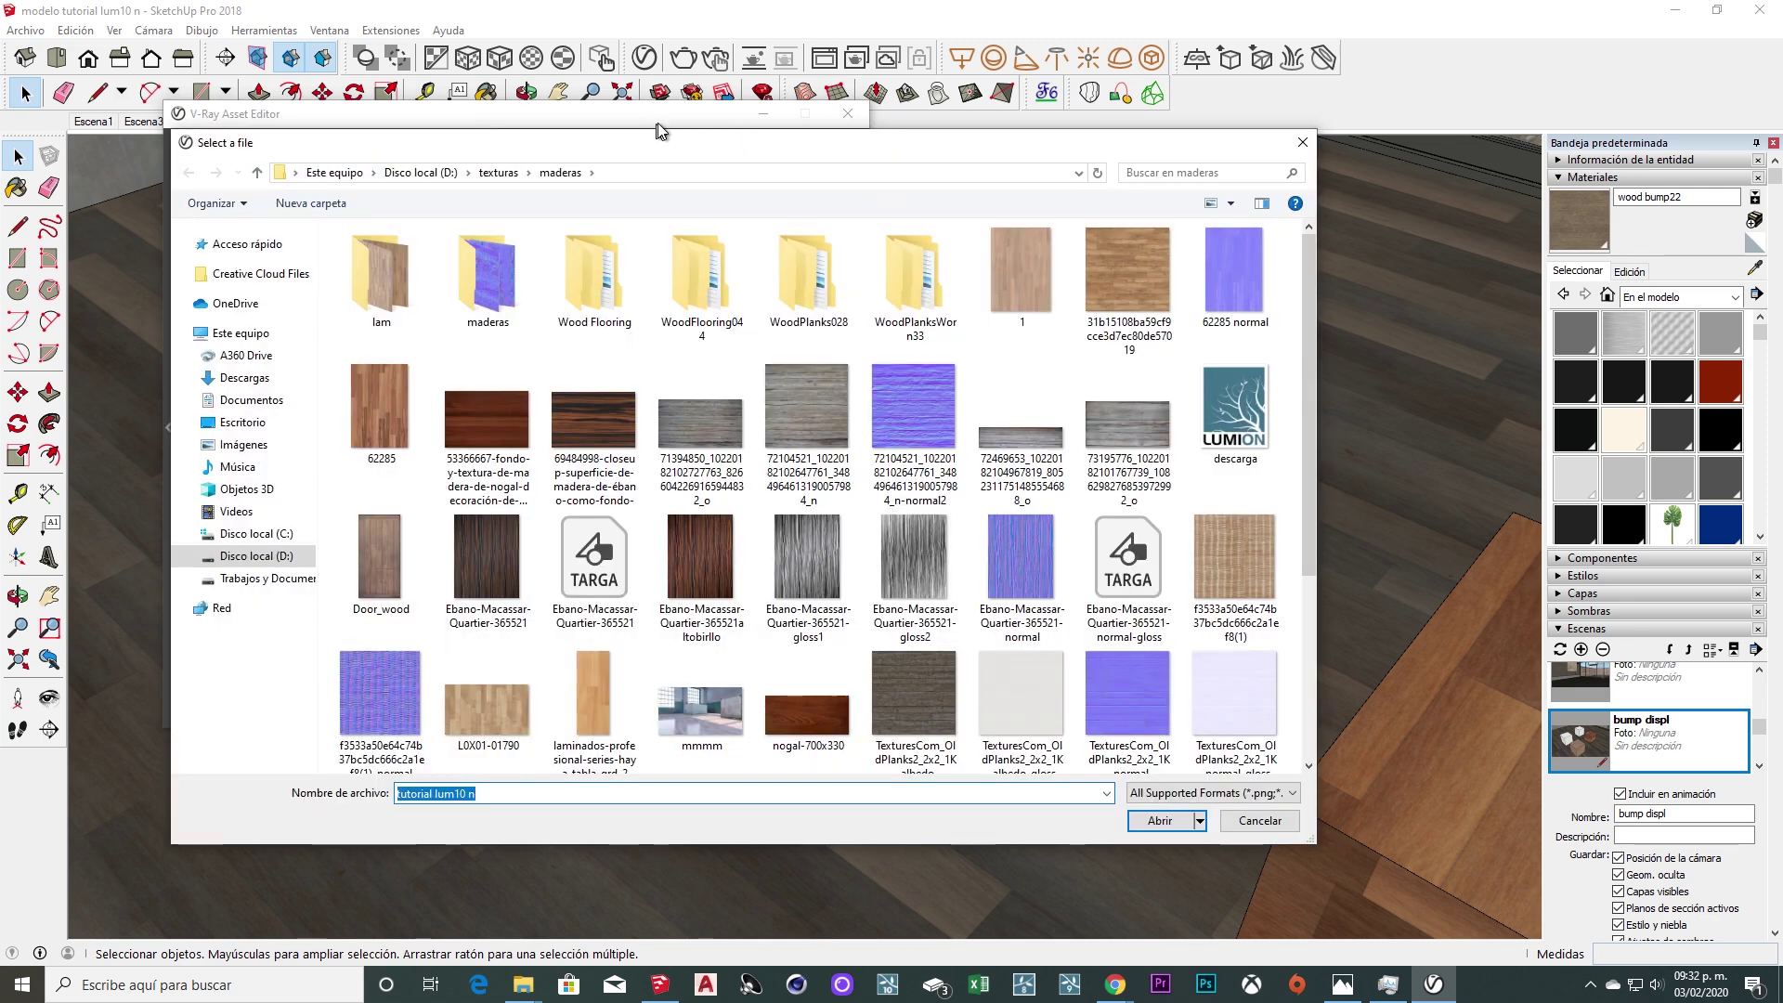
left_click_drag(676, 149, 650, 48)
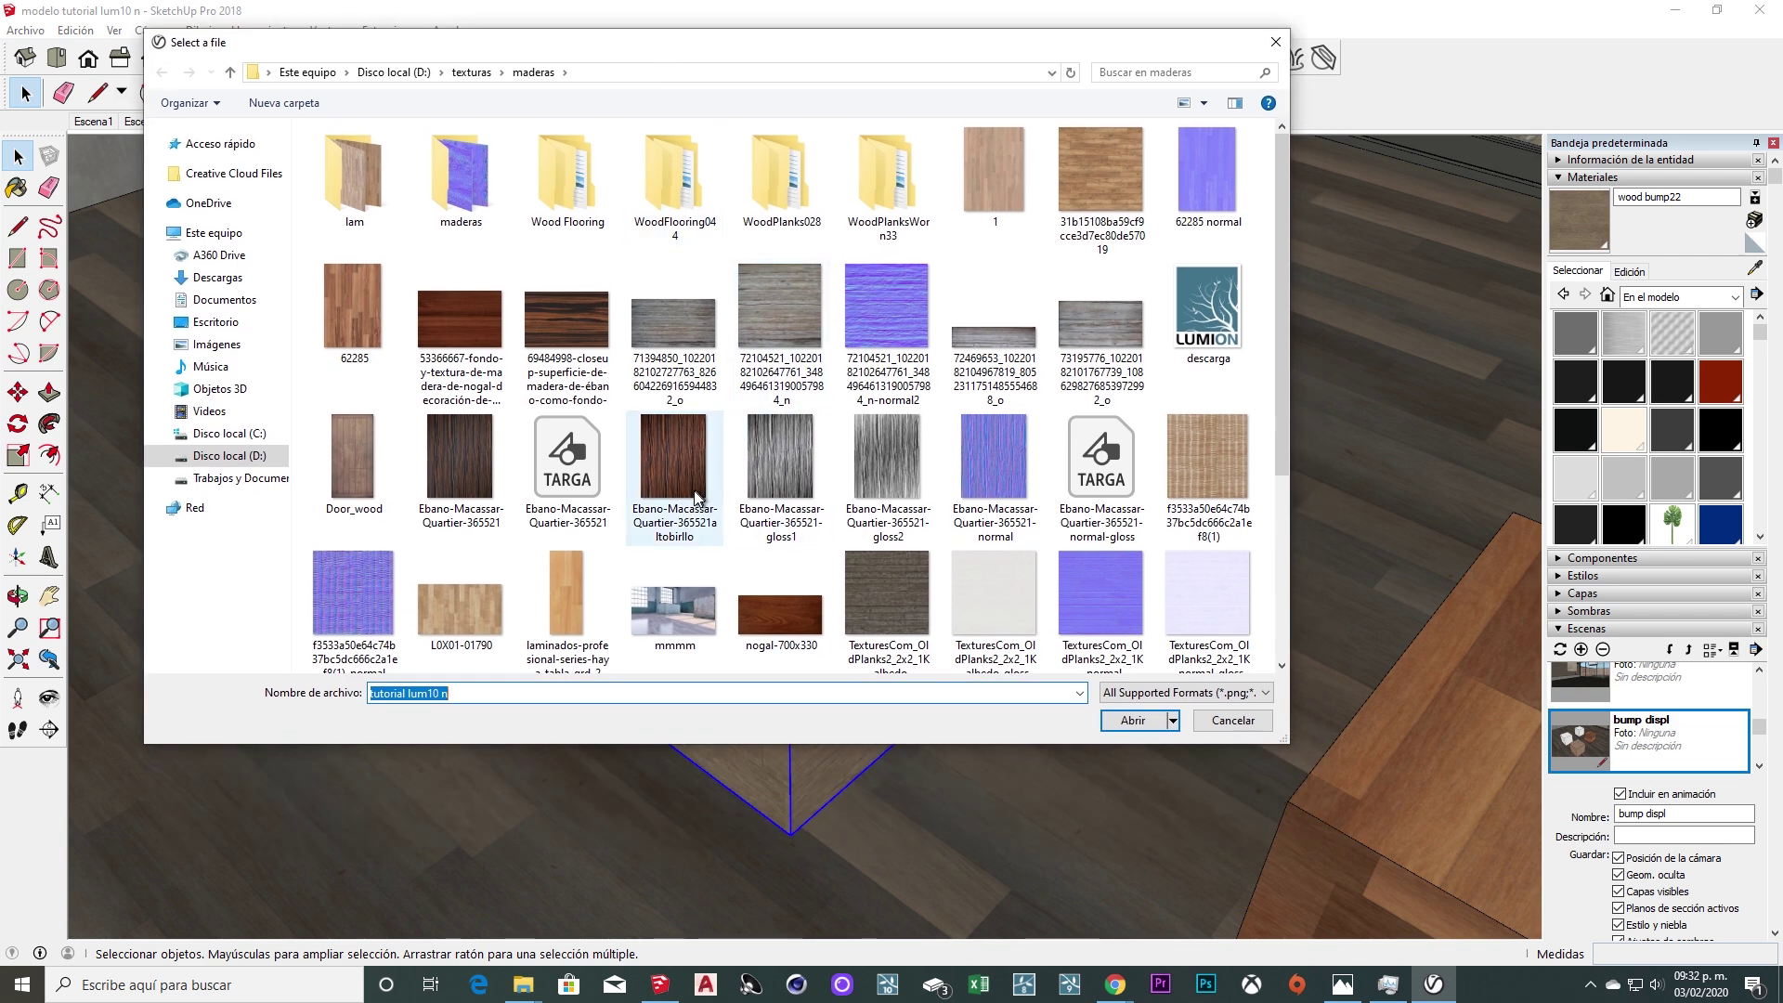
scroll(840, 415, "down", 3)
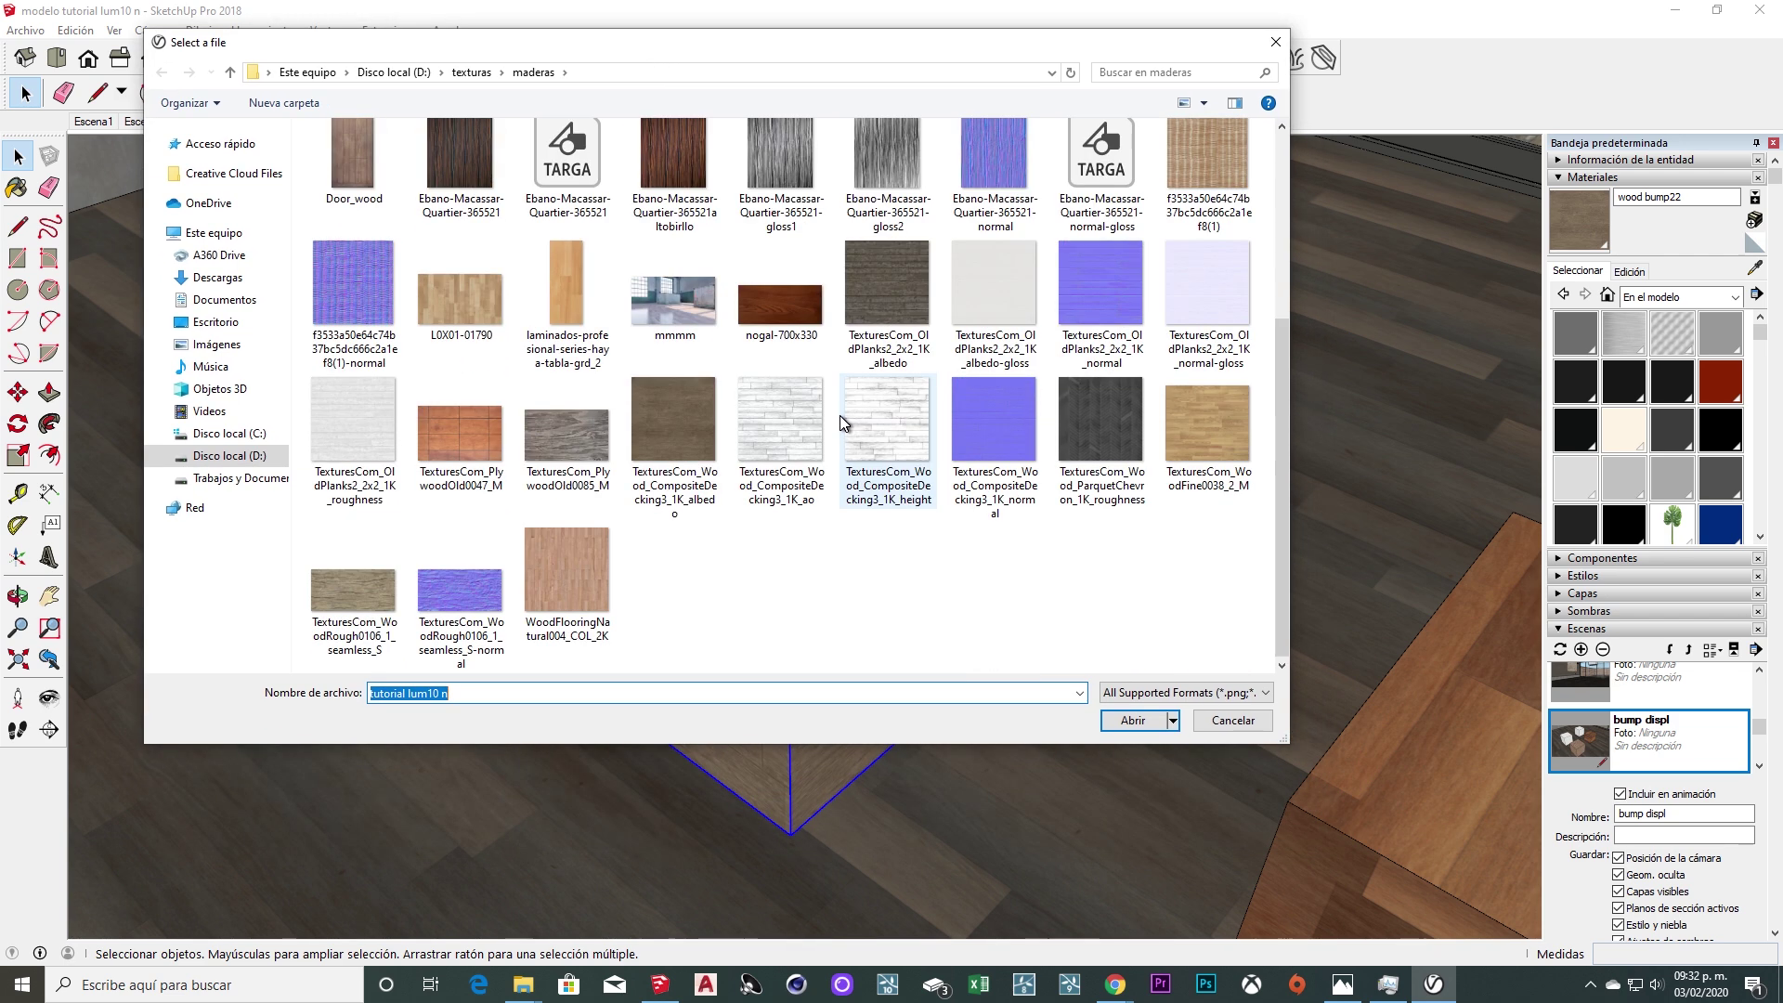
left_click(893, 440)
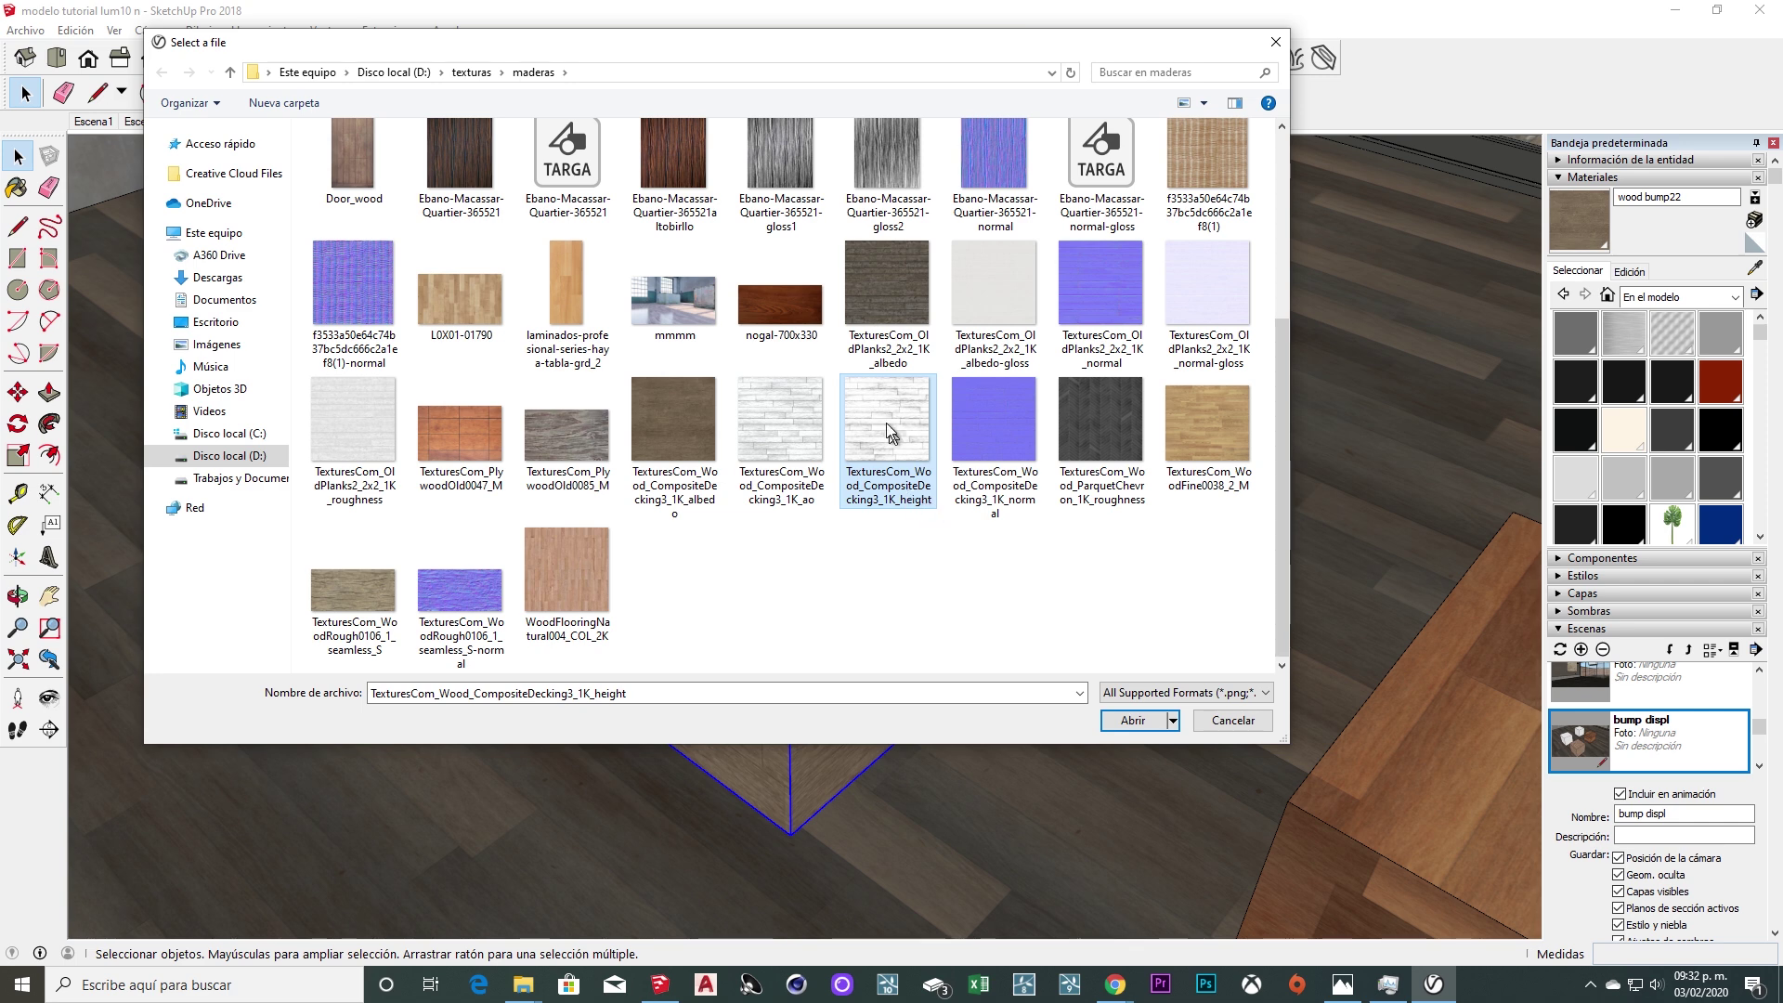
left_click(1133, 721)
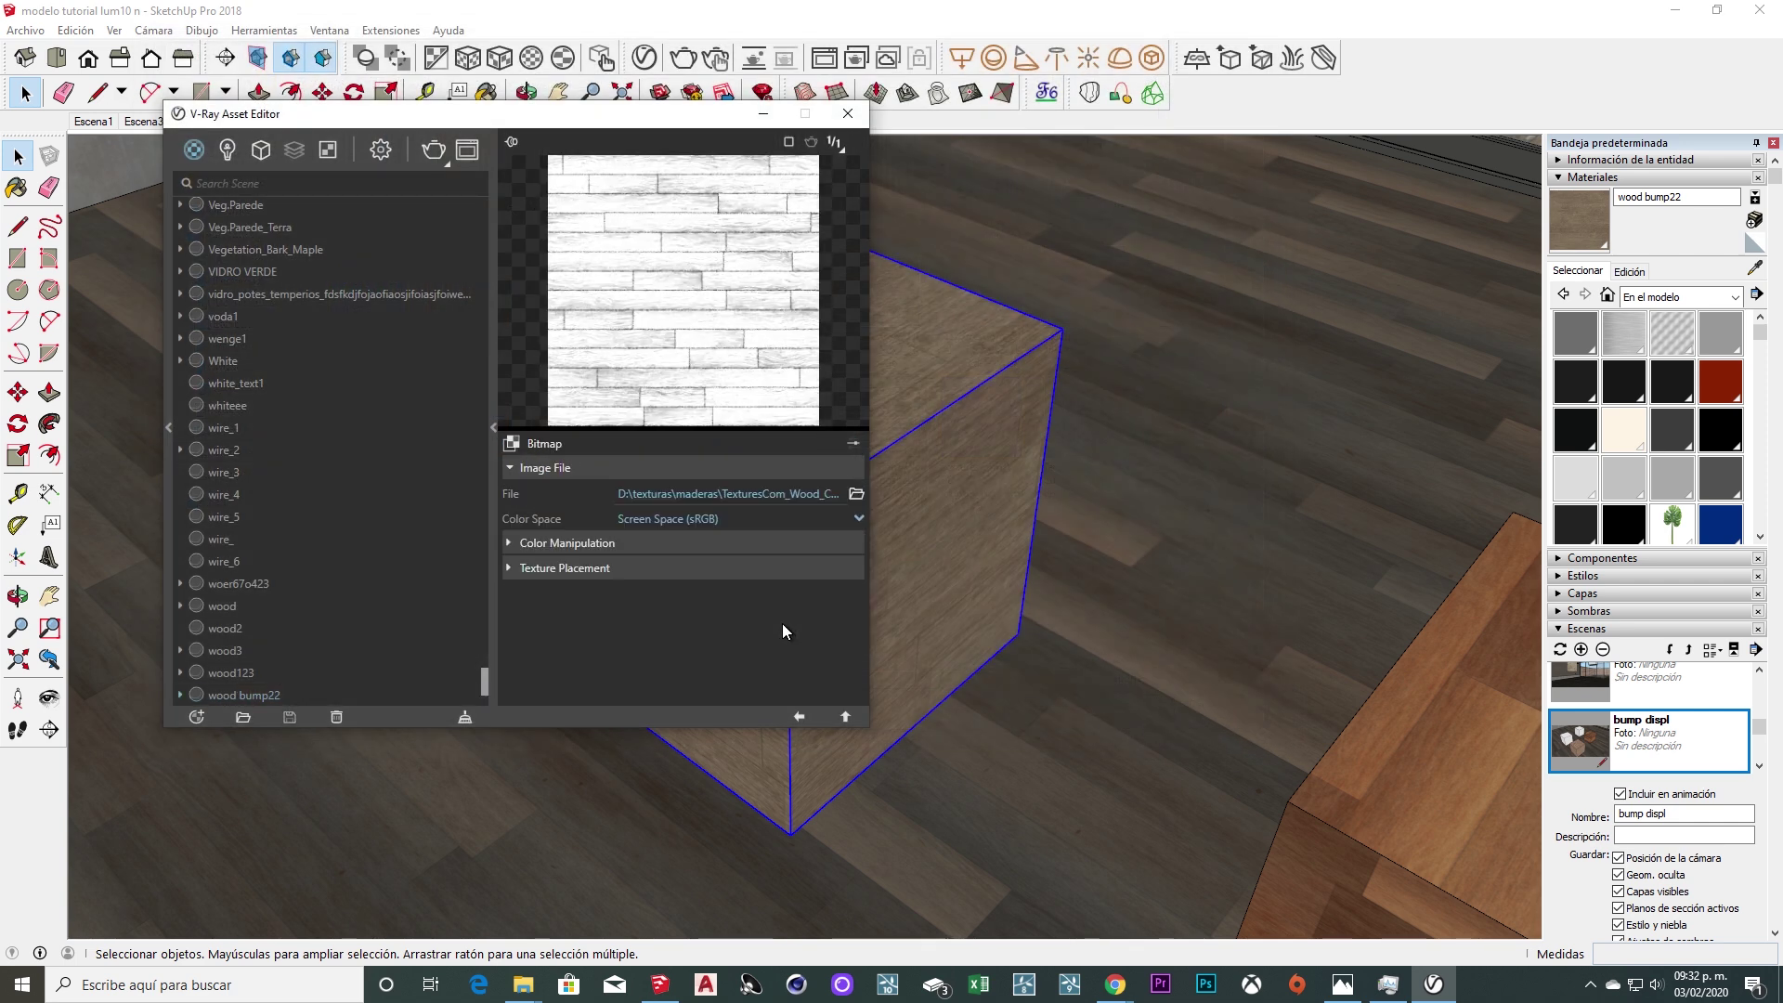
left_click(799, 719)
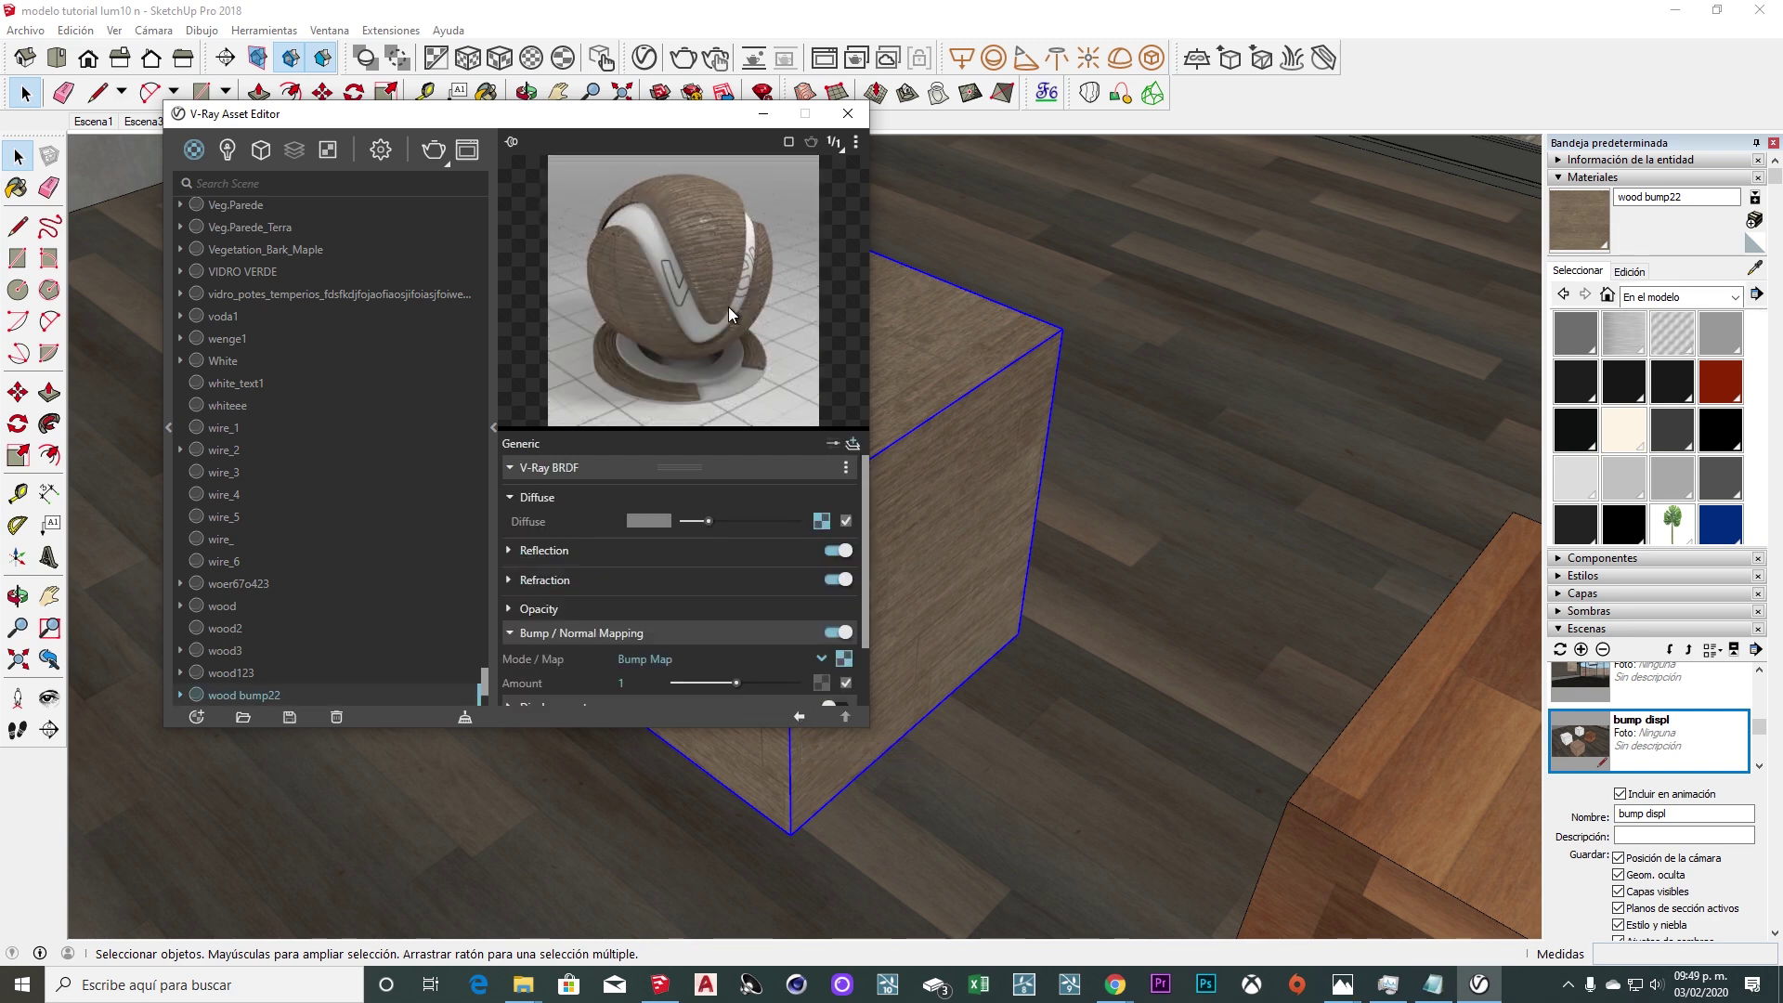
Preview wood bump22 on the Floor scene with bump off, enlarging the preview.
left_click(857, 144)
left_click(745, 224)
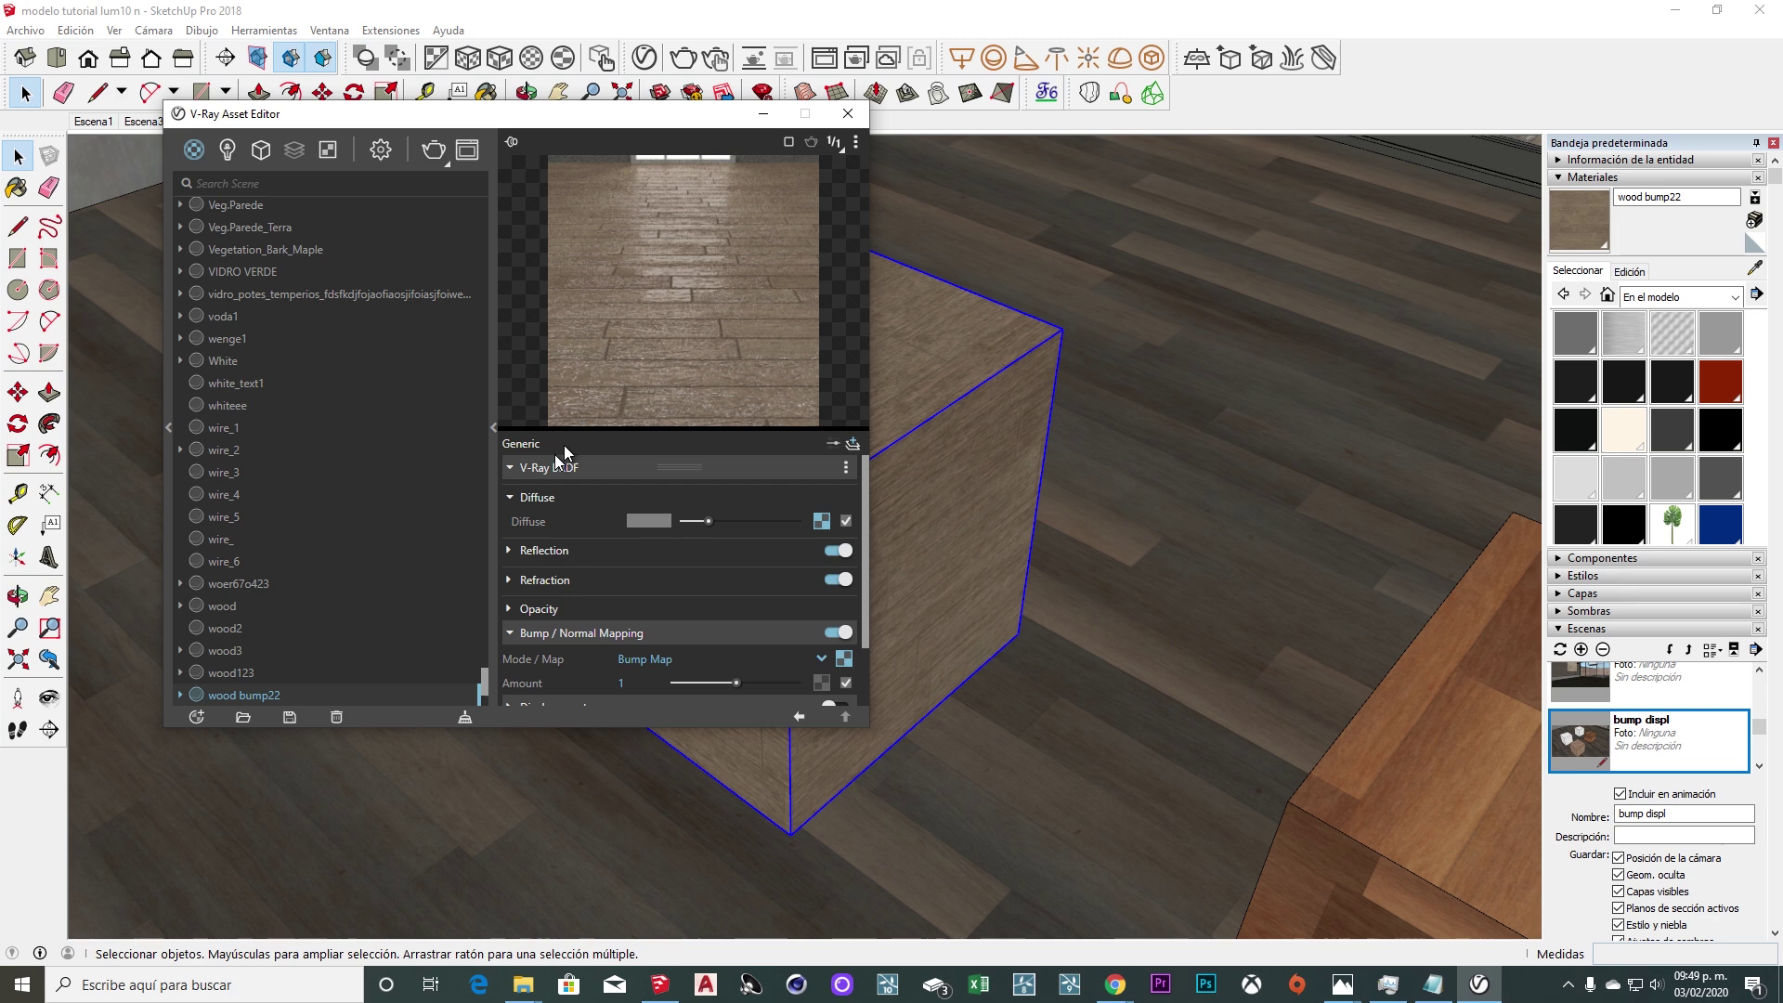
left_click(833, 639)
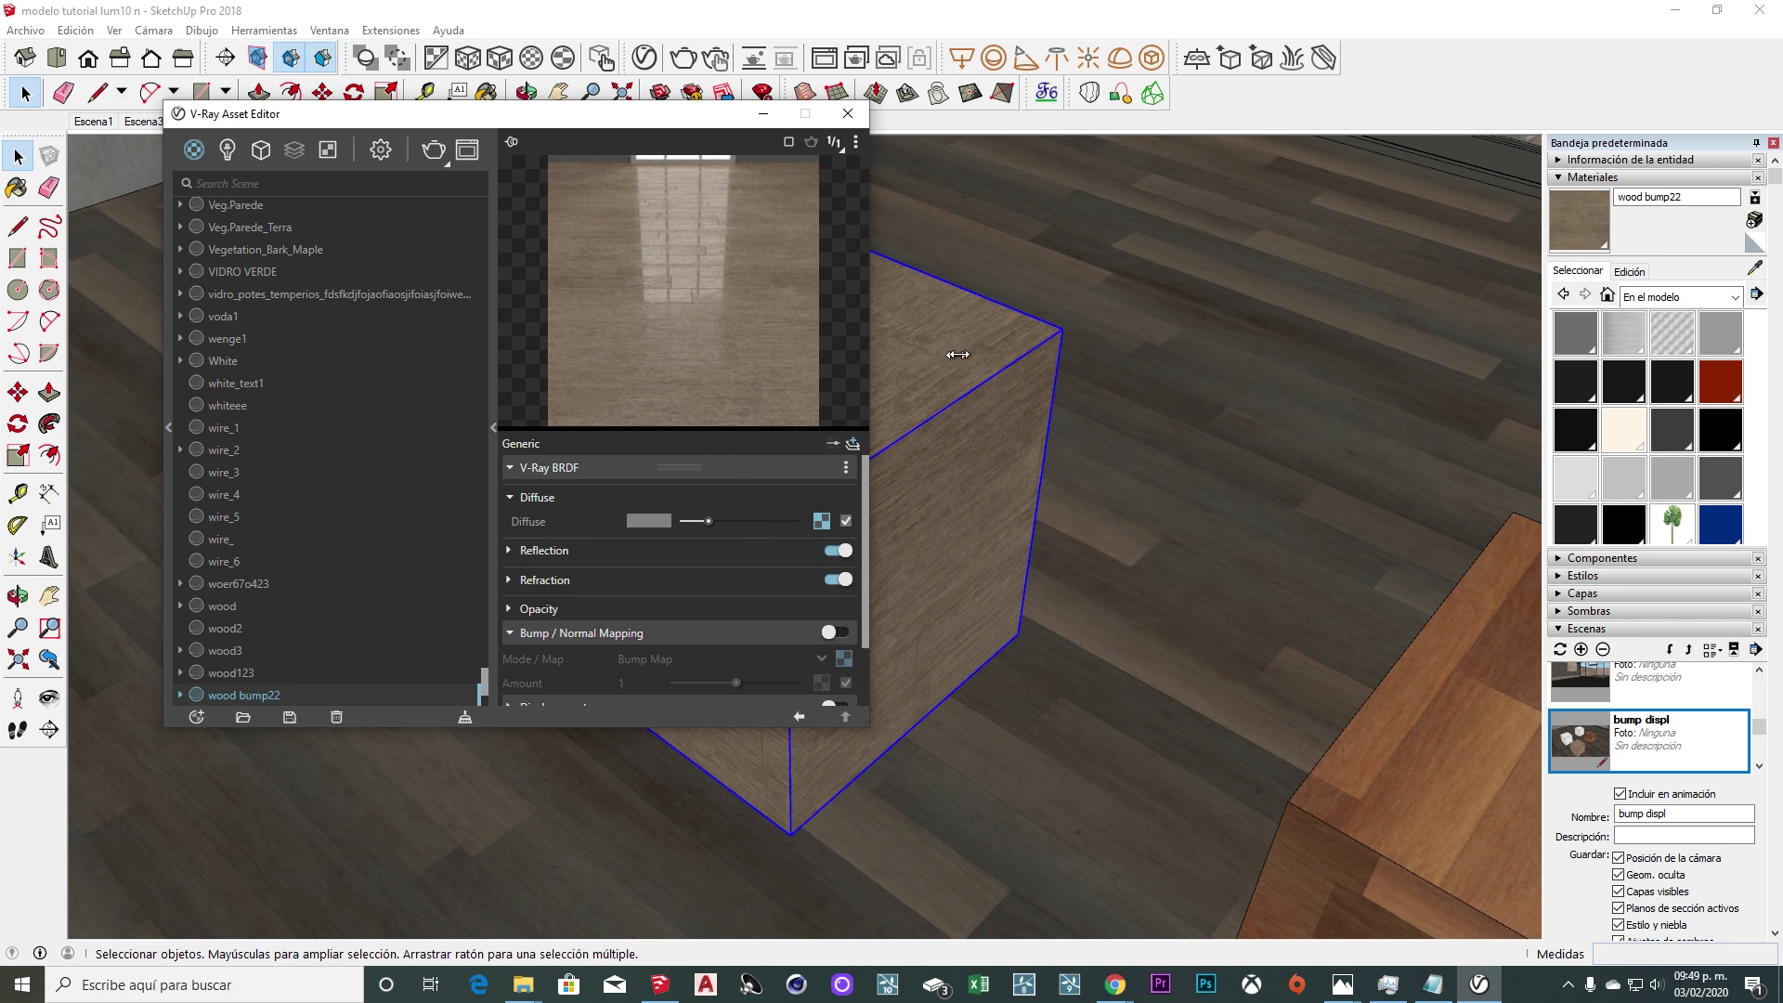
left_click_drag(810, 429, 807, 483)
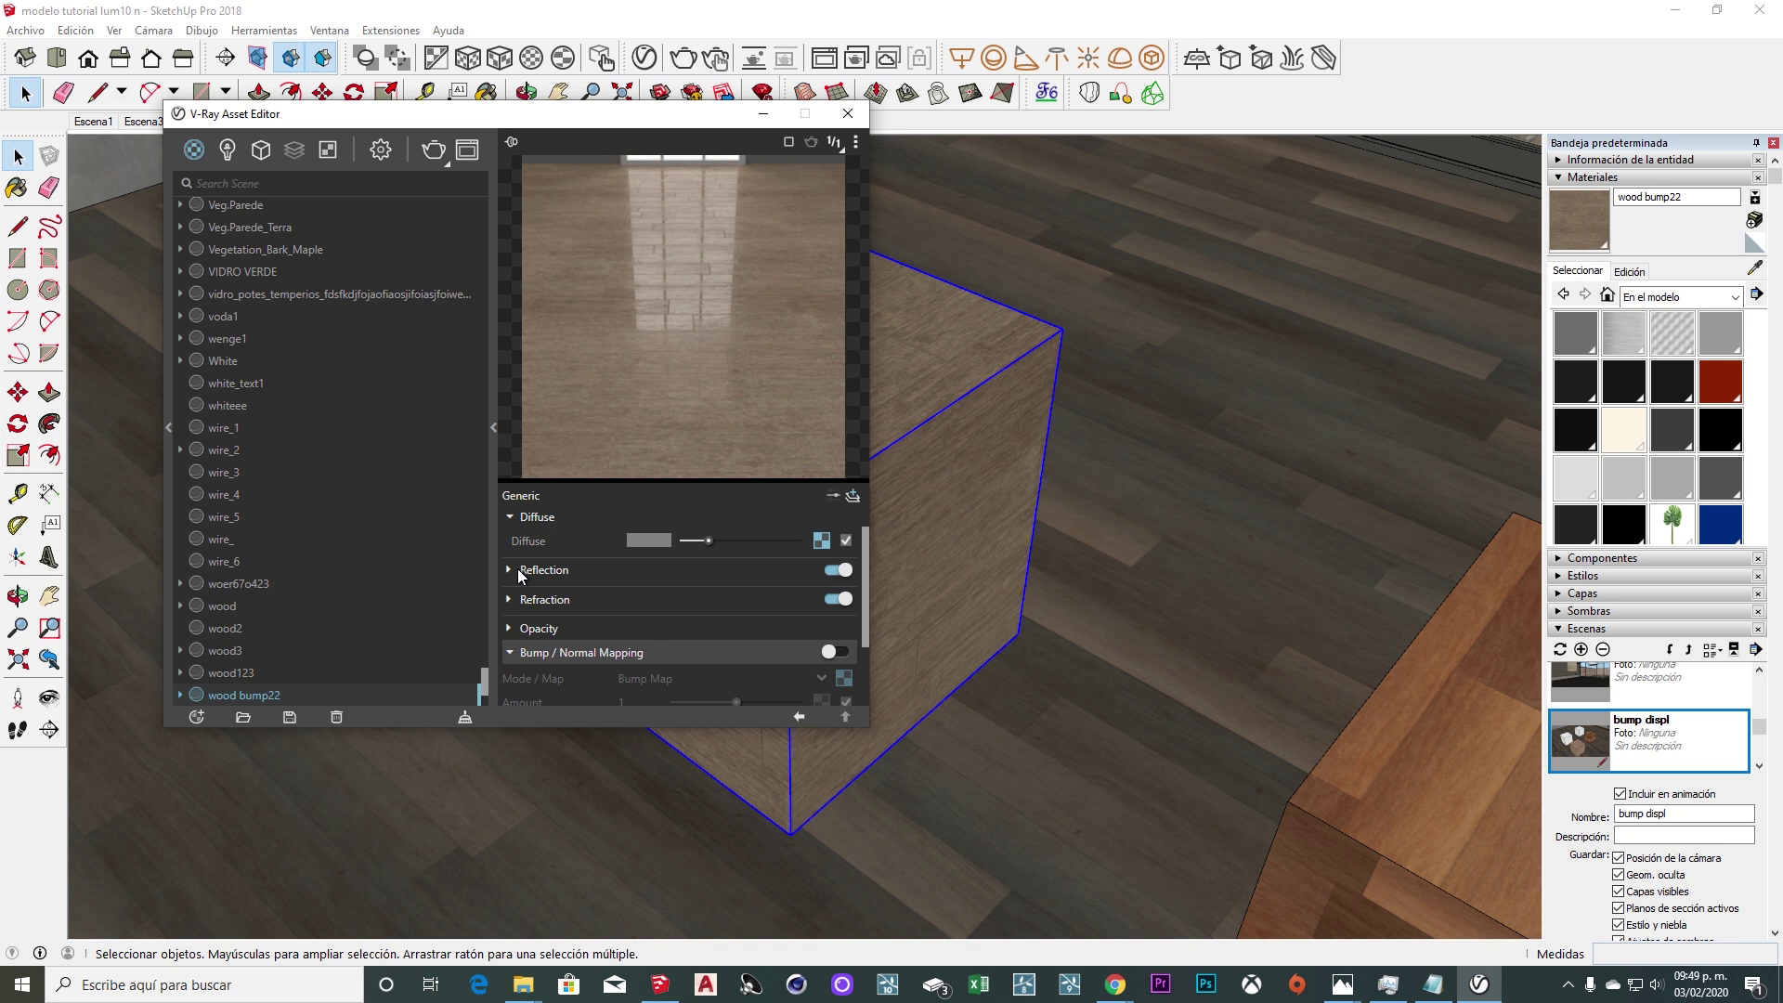
Disable the reflection glossiness map and turn bump mapping back on.
left_click(514, 568)
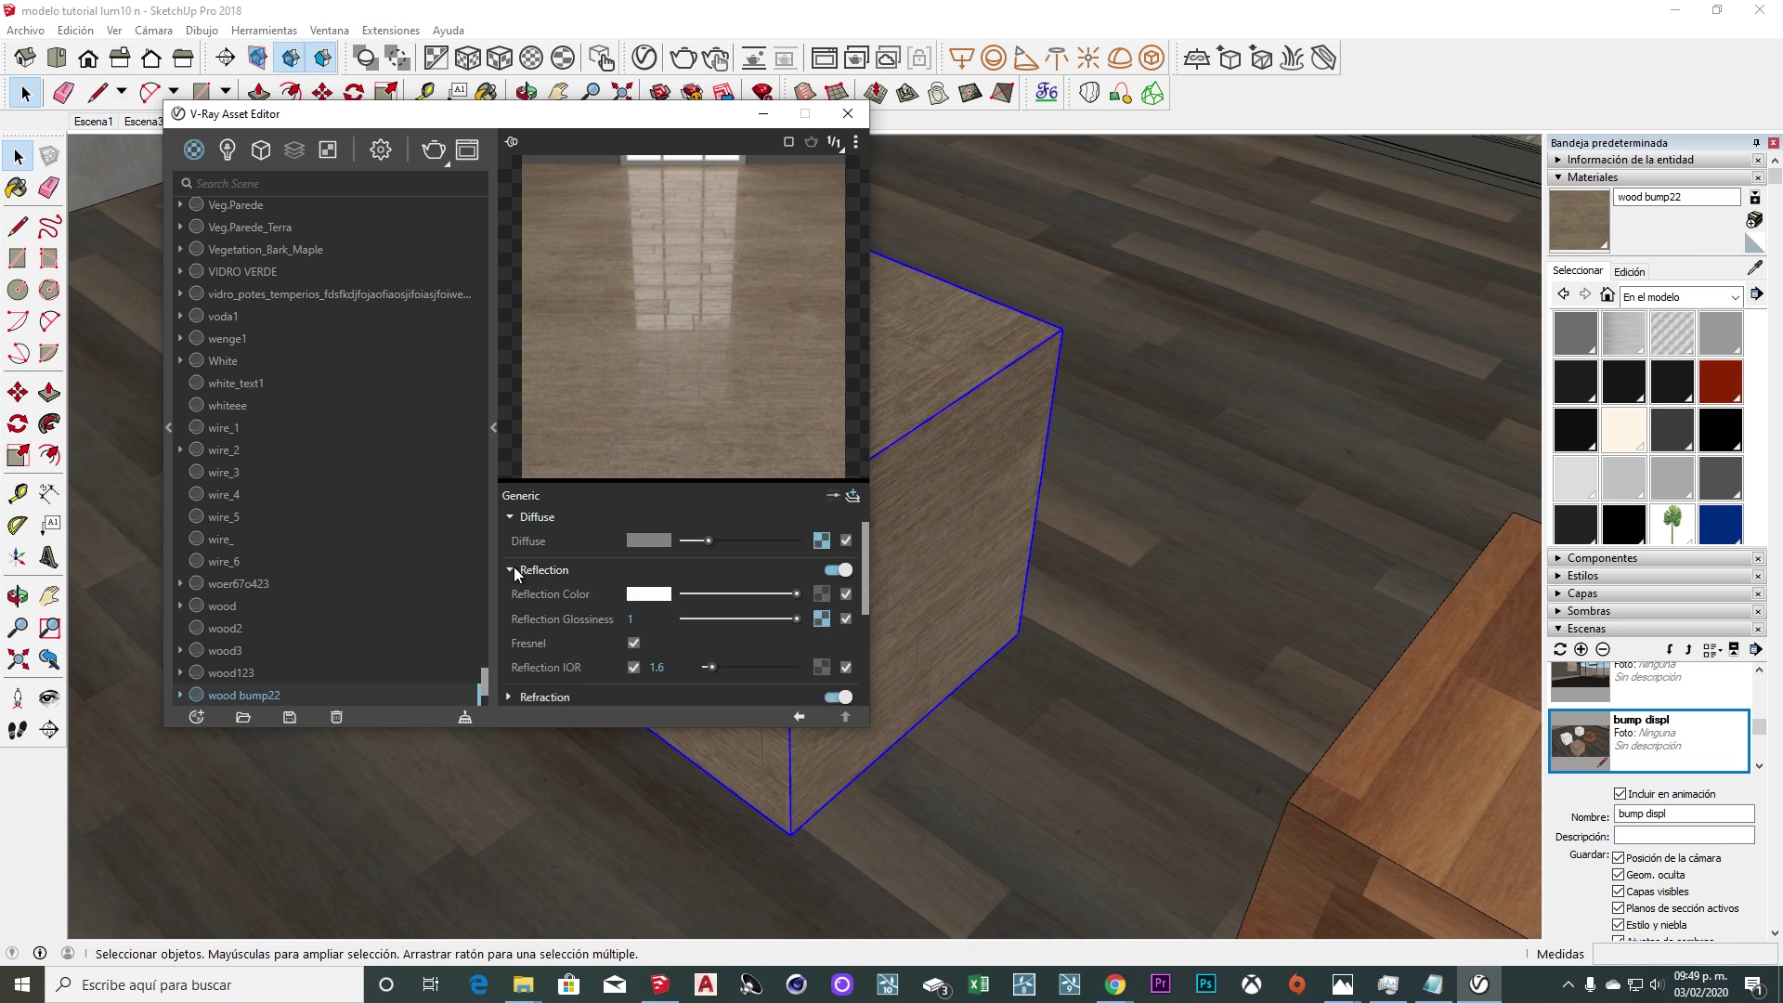
left_click(845, 620)
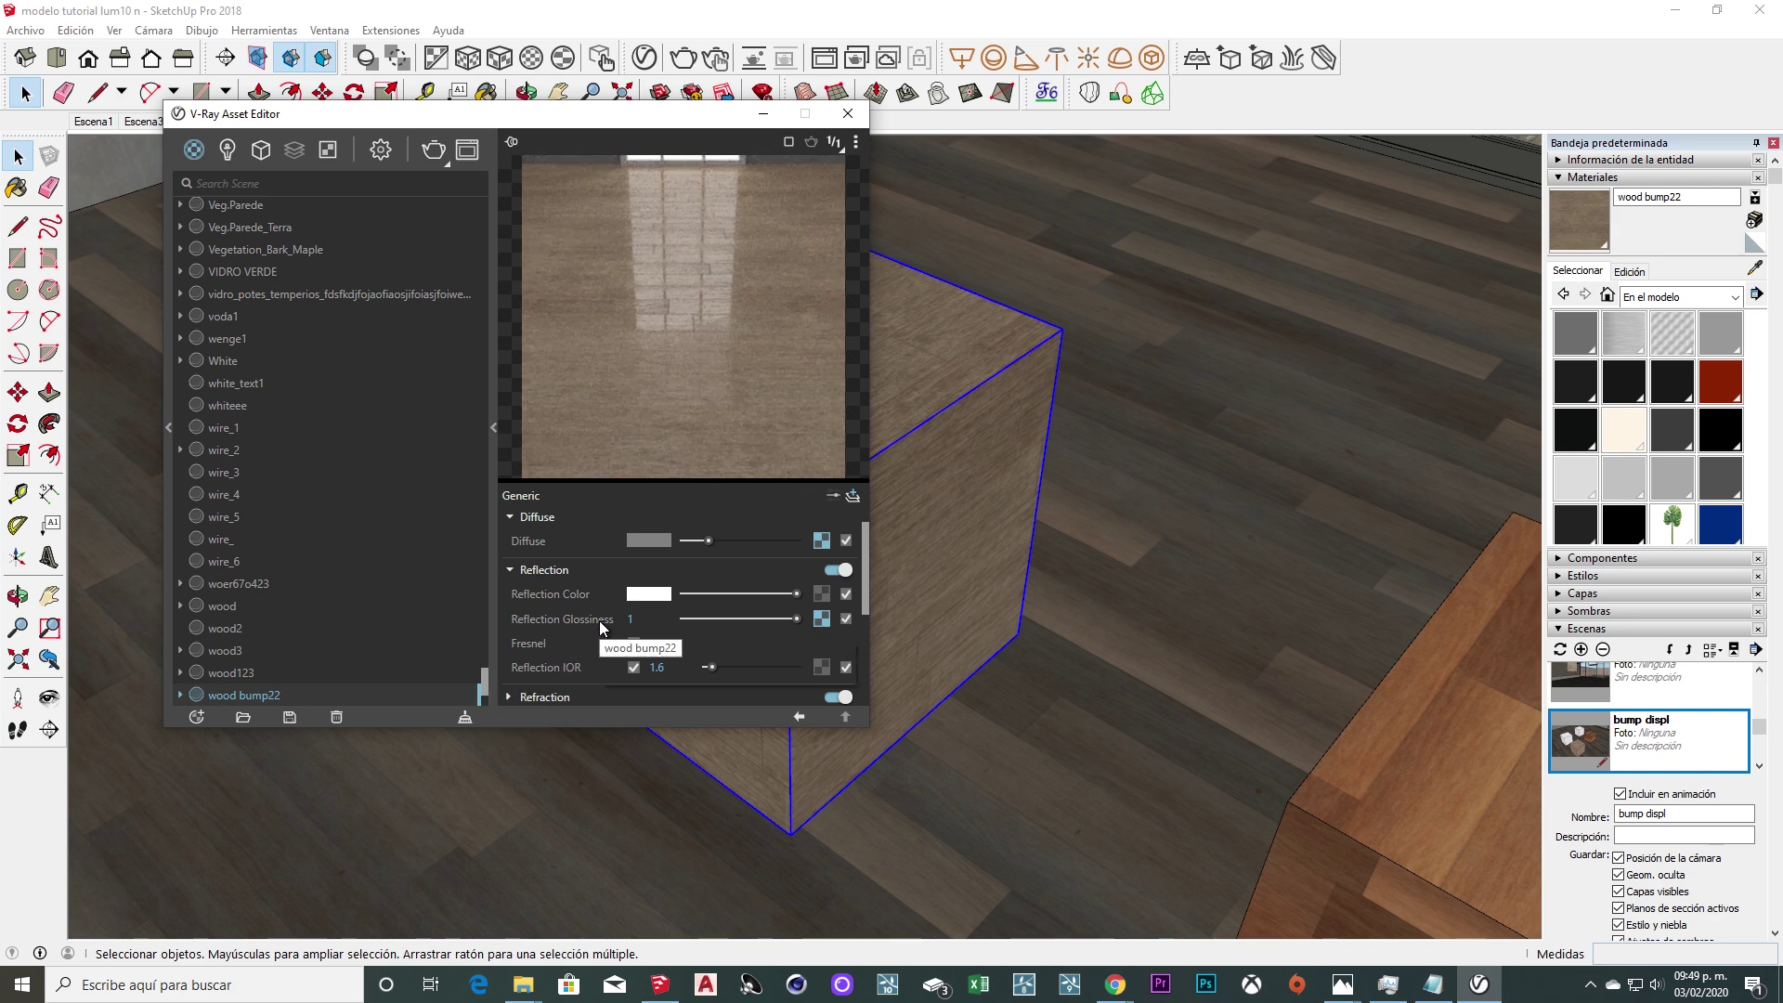
left_click(525, 570)
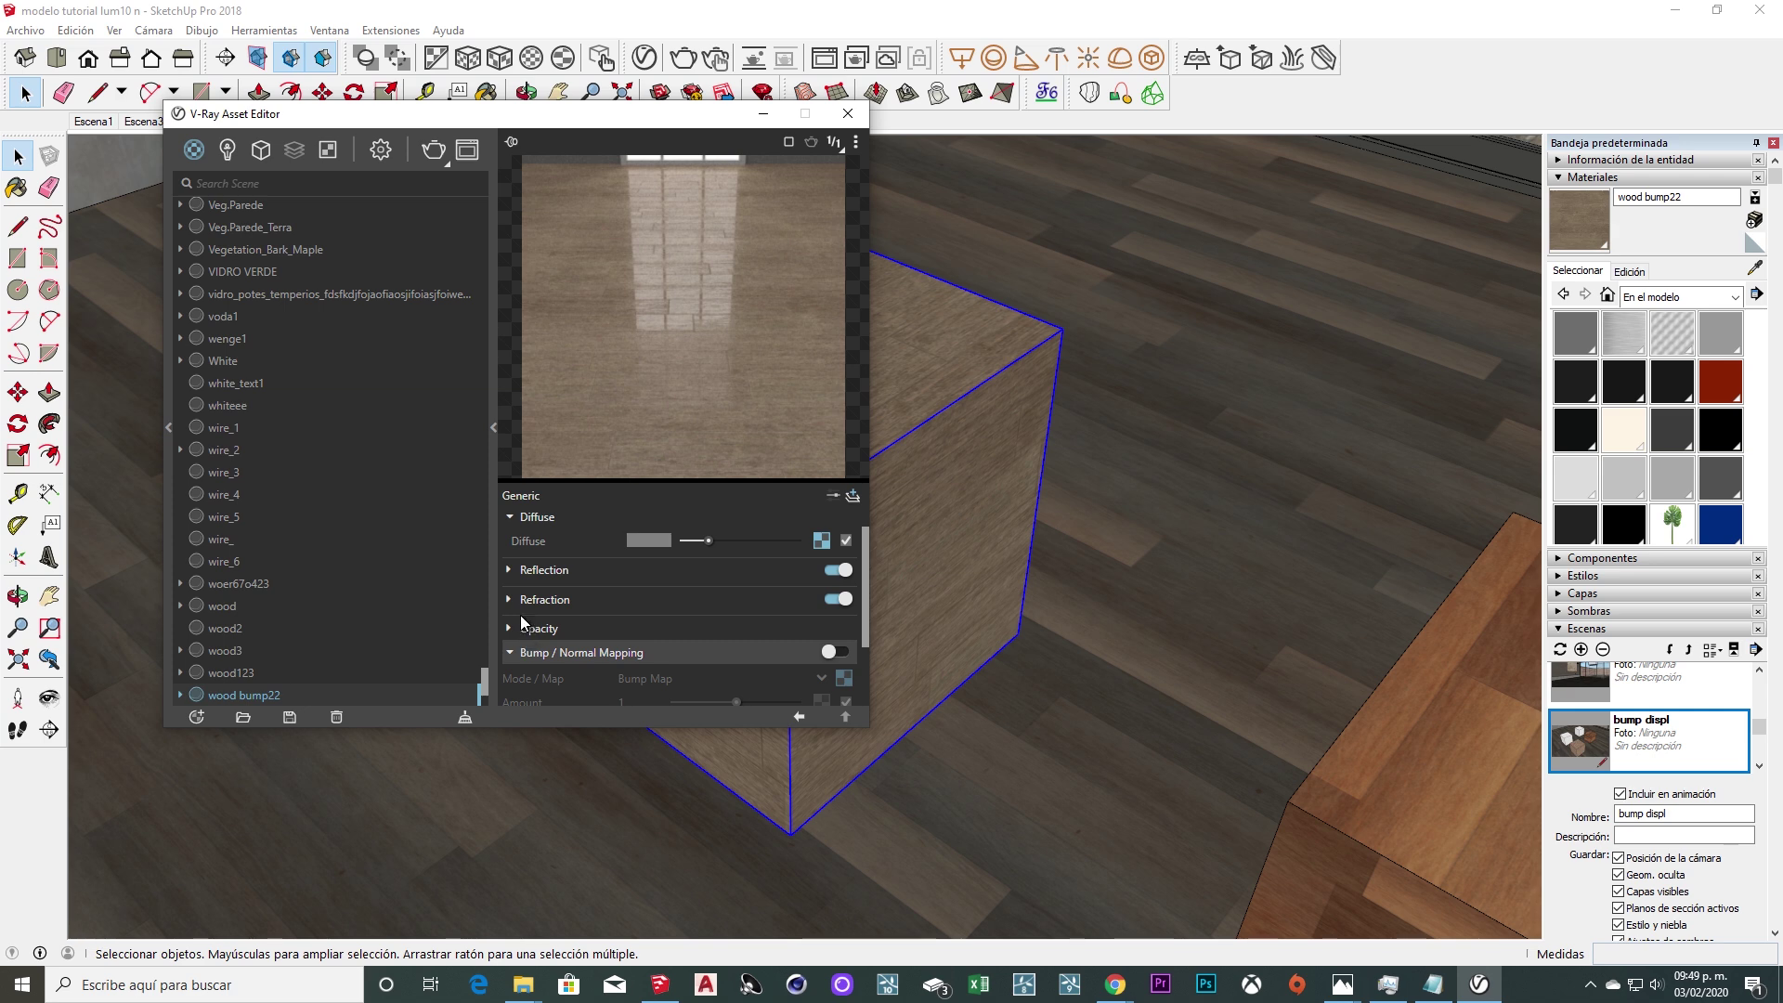
left_click(832, 651)
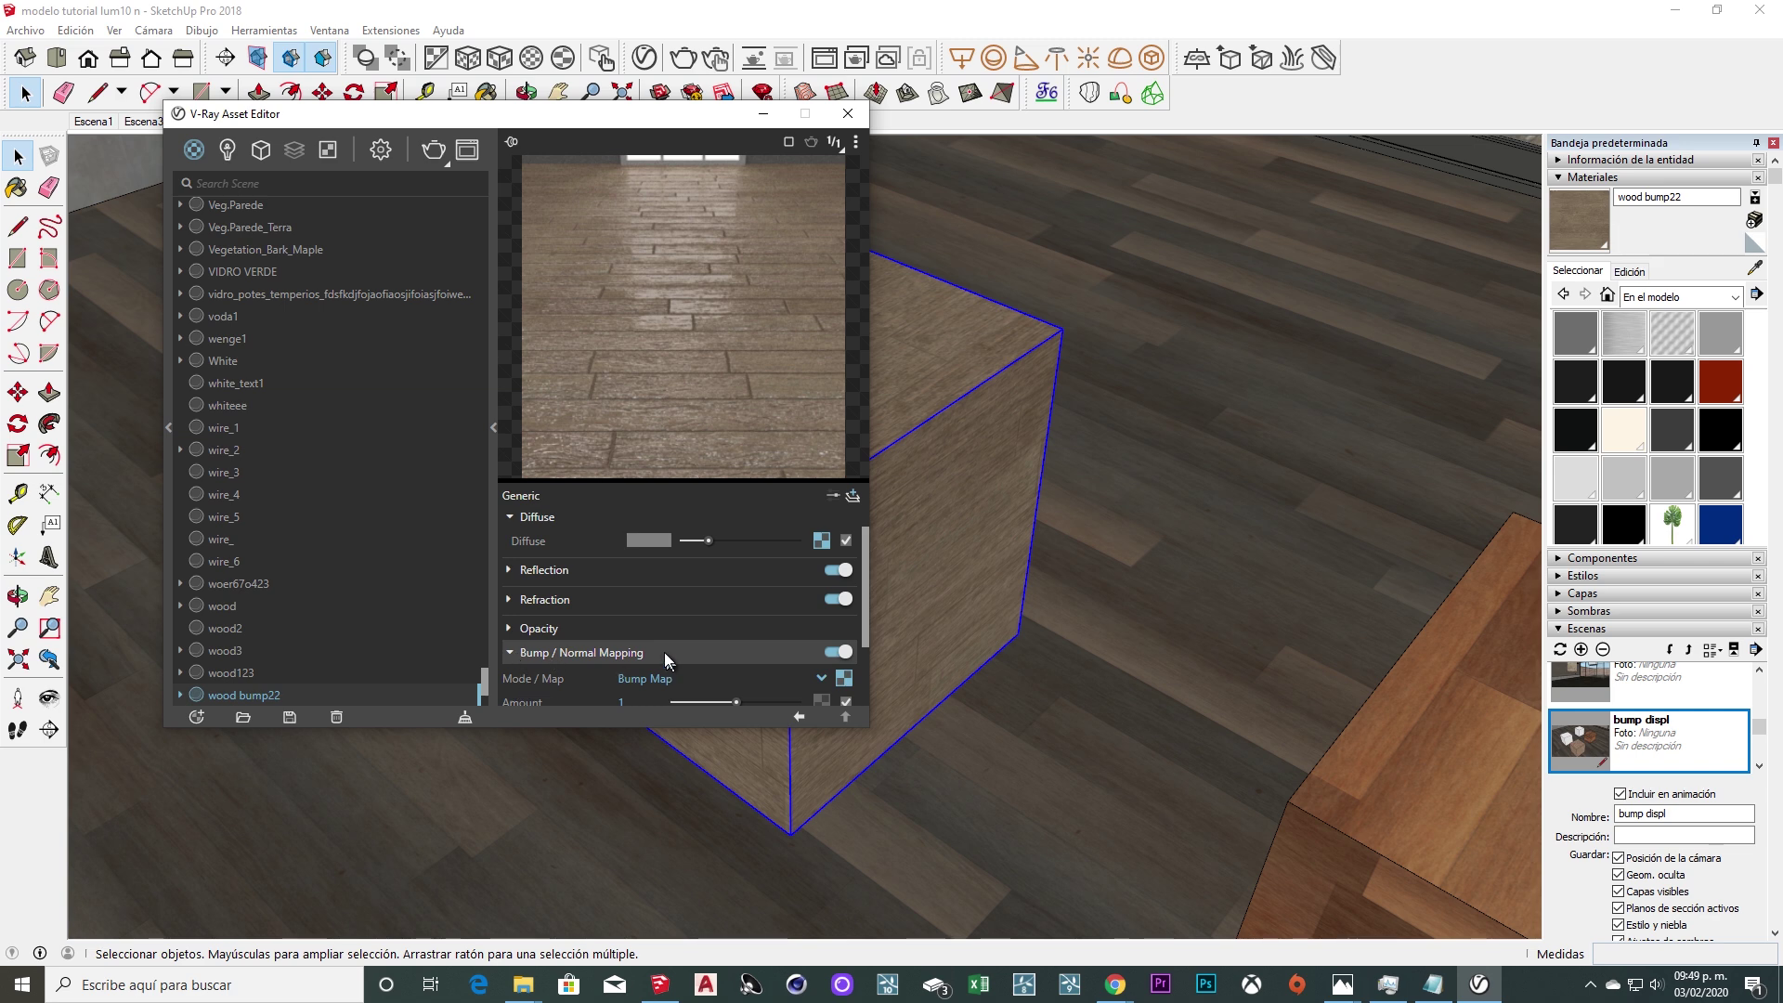
Set wood bump22's bump amount to 2, undoing a trial value of 8, and close the editor.
scroll(657, 640, "down", 2)
key("BackSpace")
type("2")
key("Return")
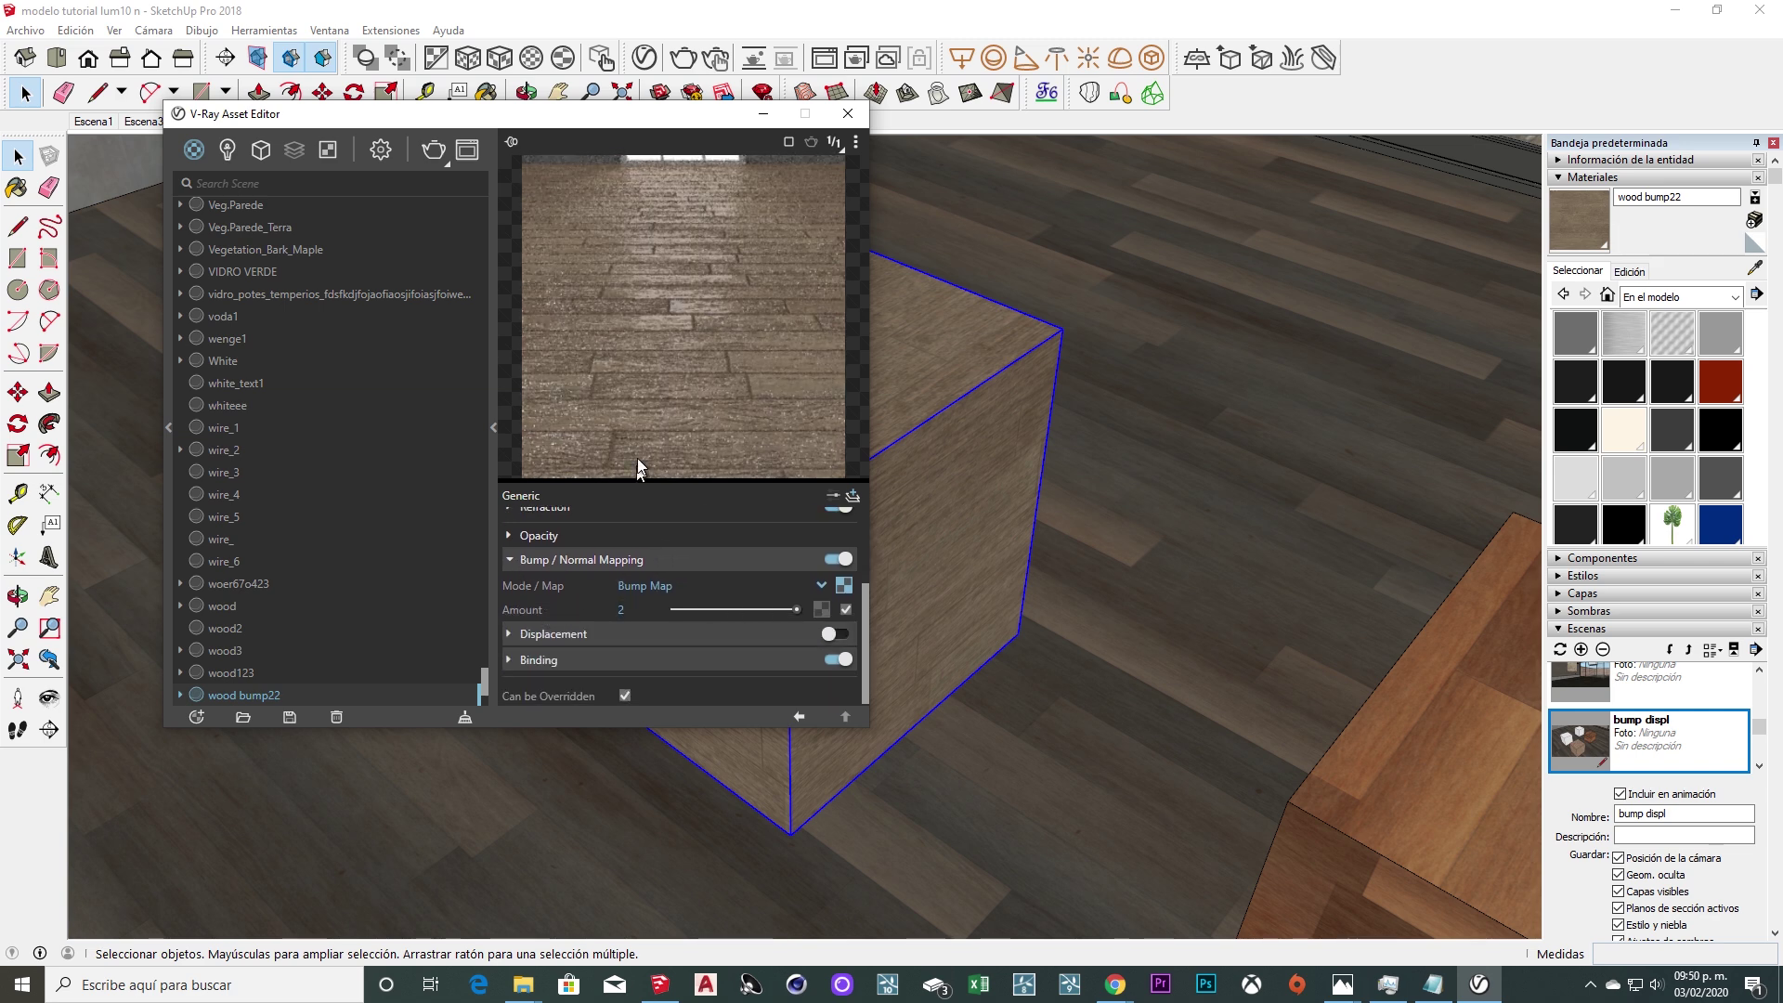
left_click(628, 611)
type("8")
key("Return")
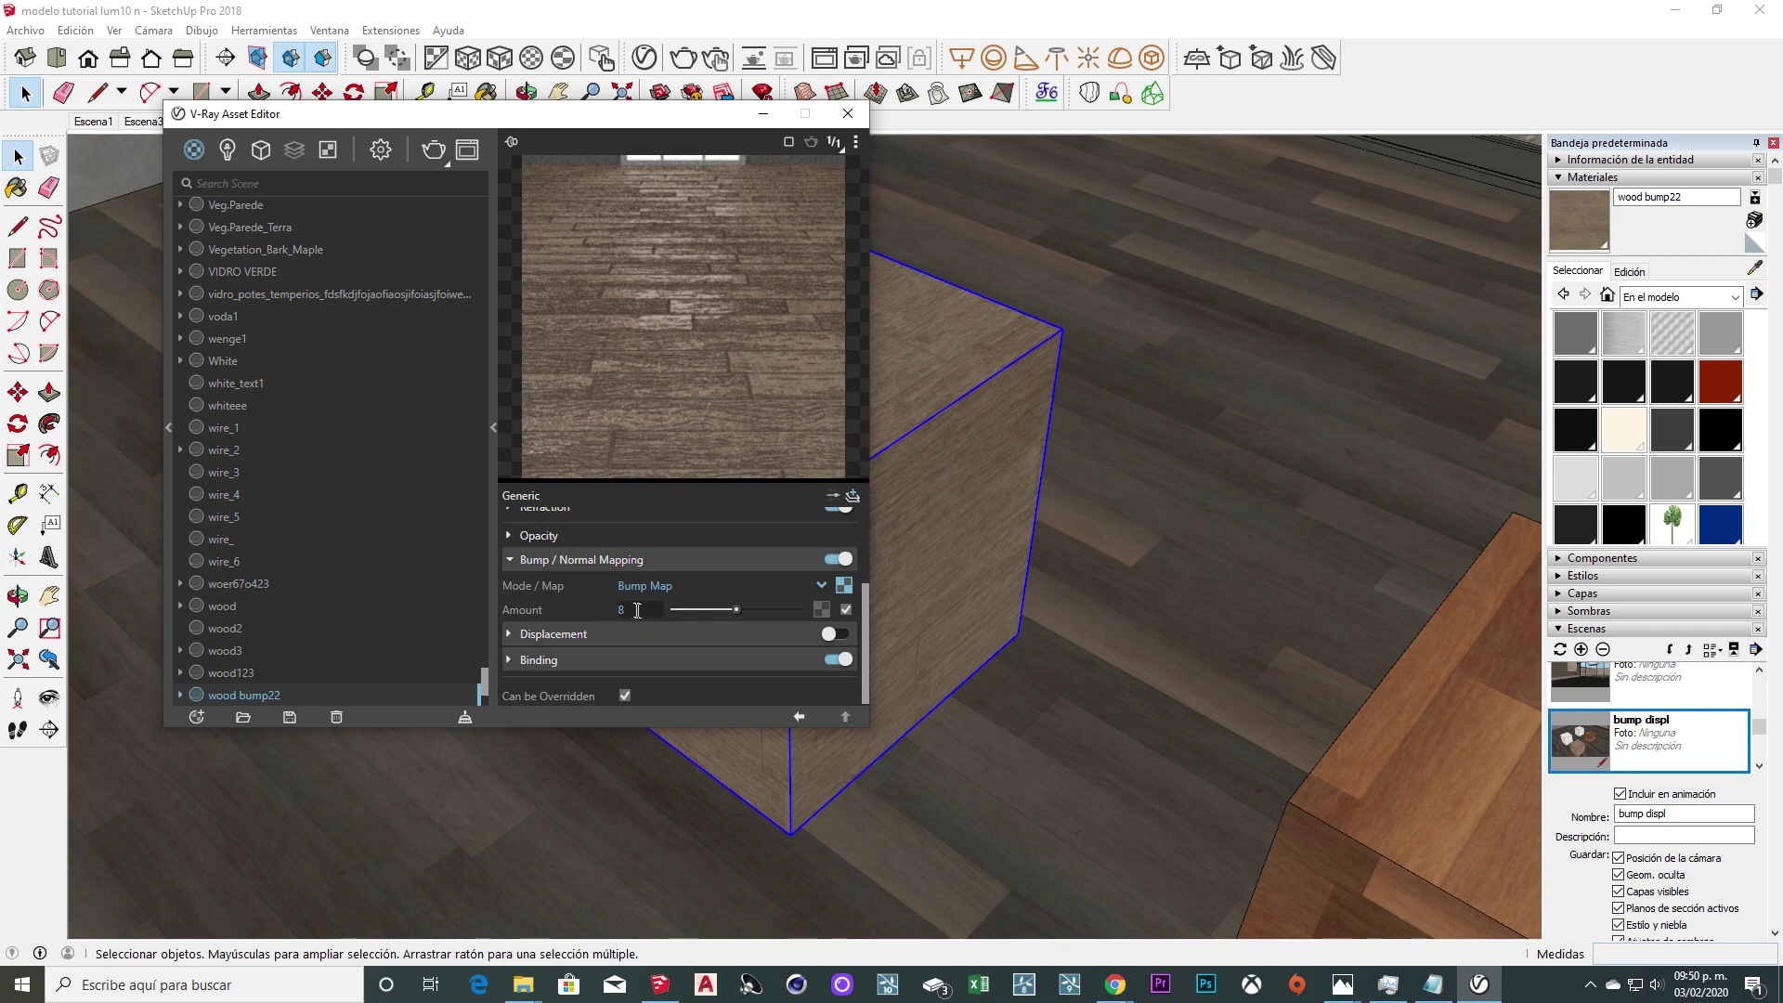
key("ctrl+z")
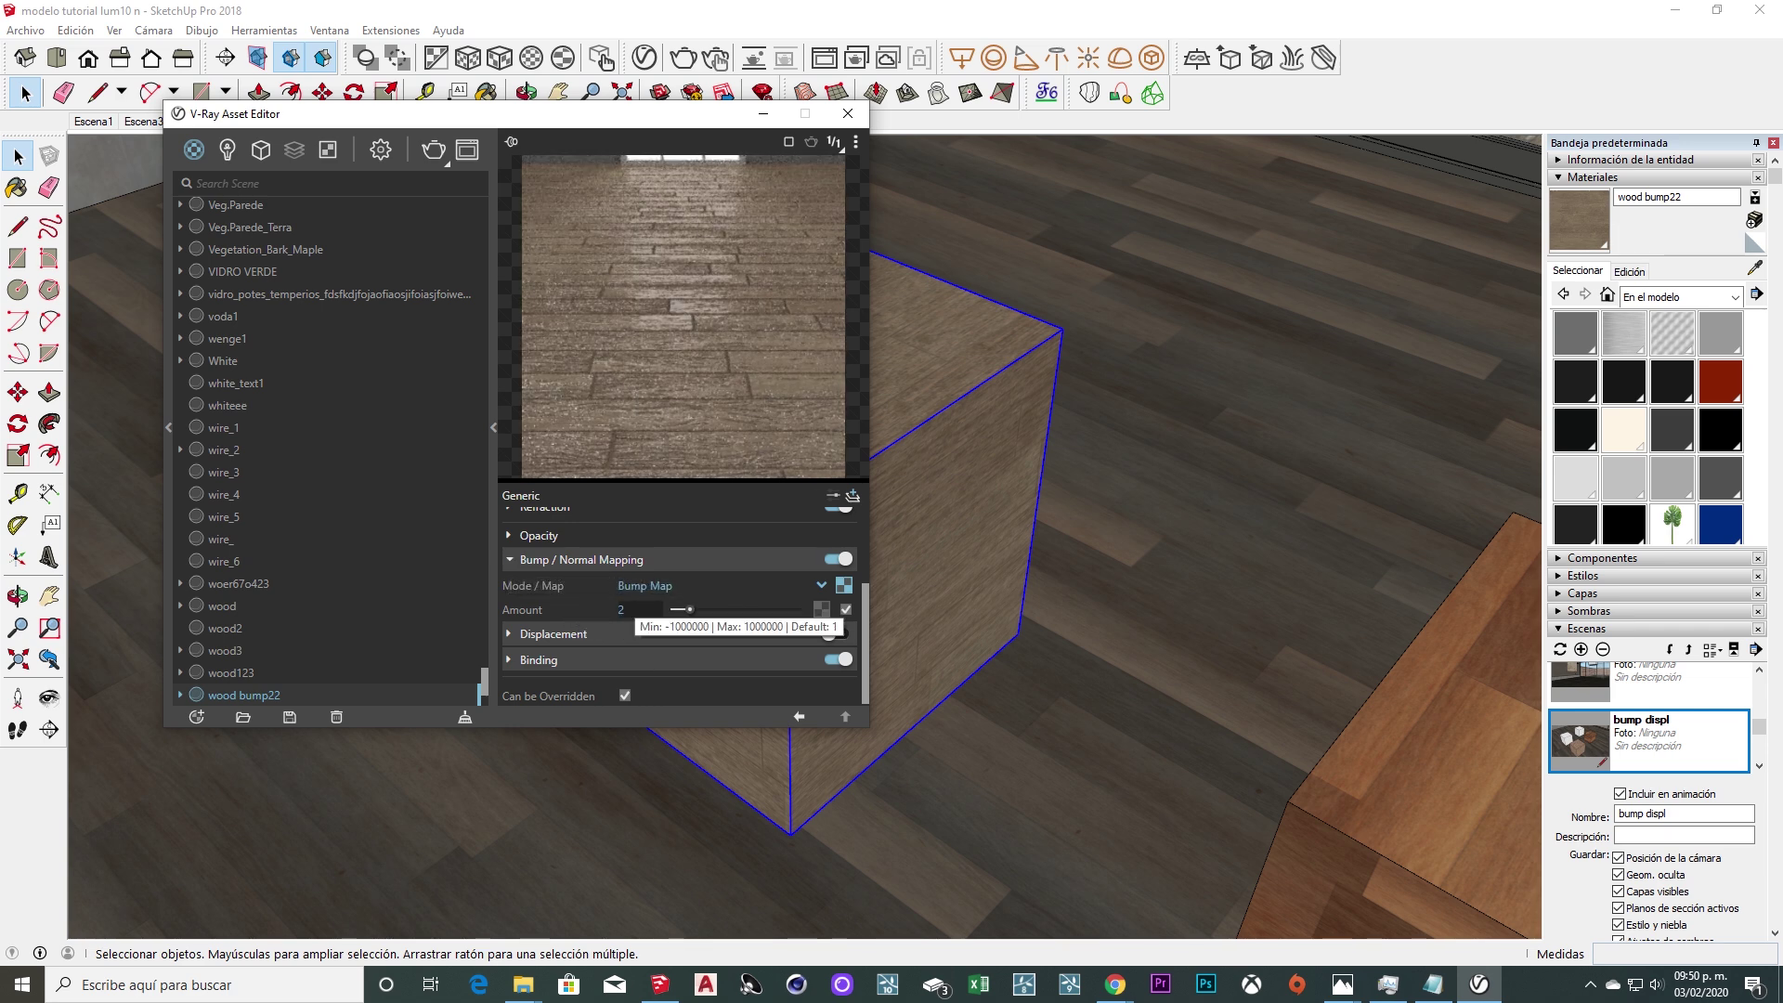
left_click(623, 609)
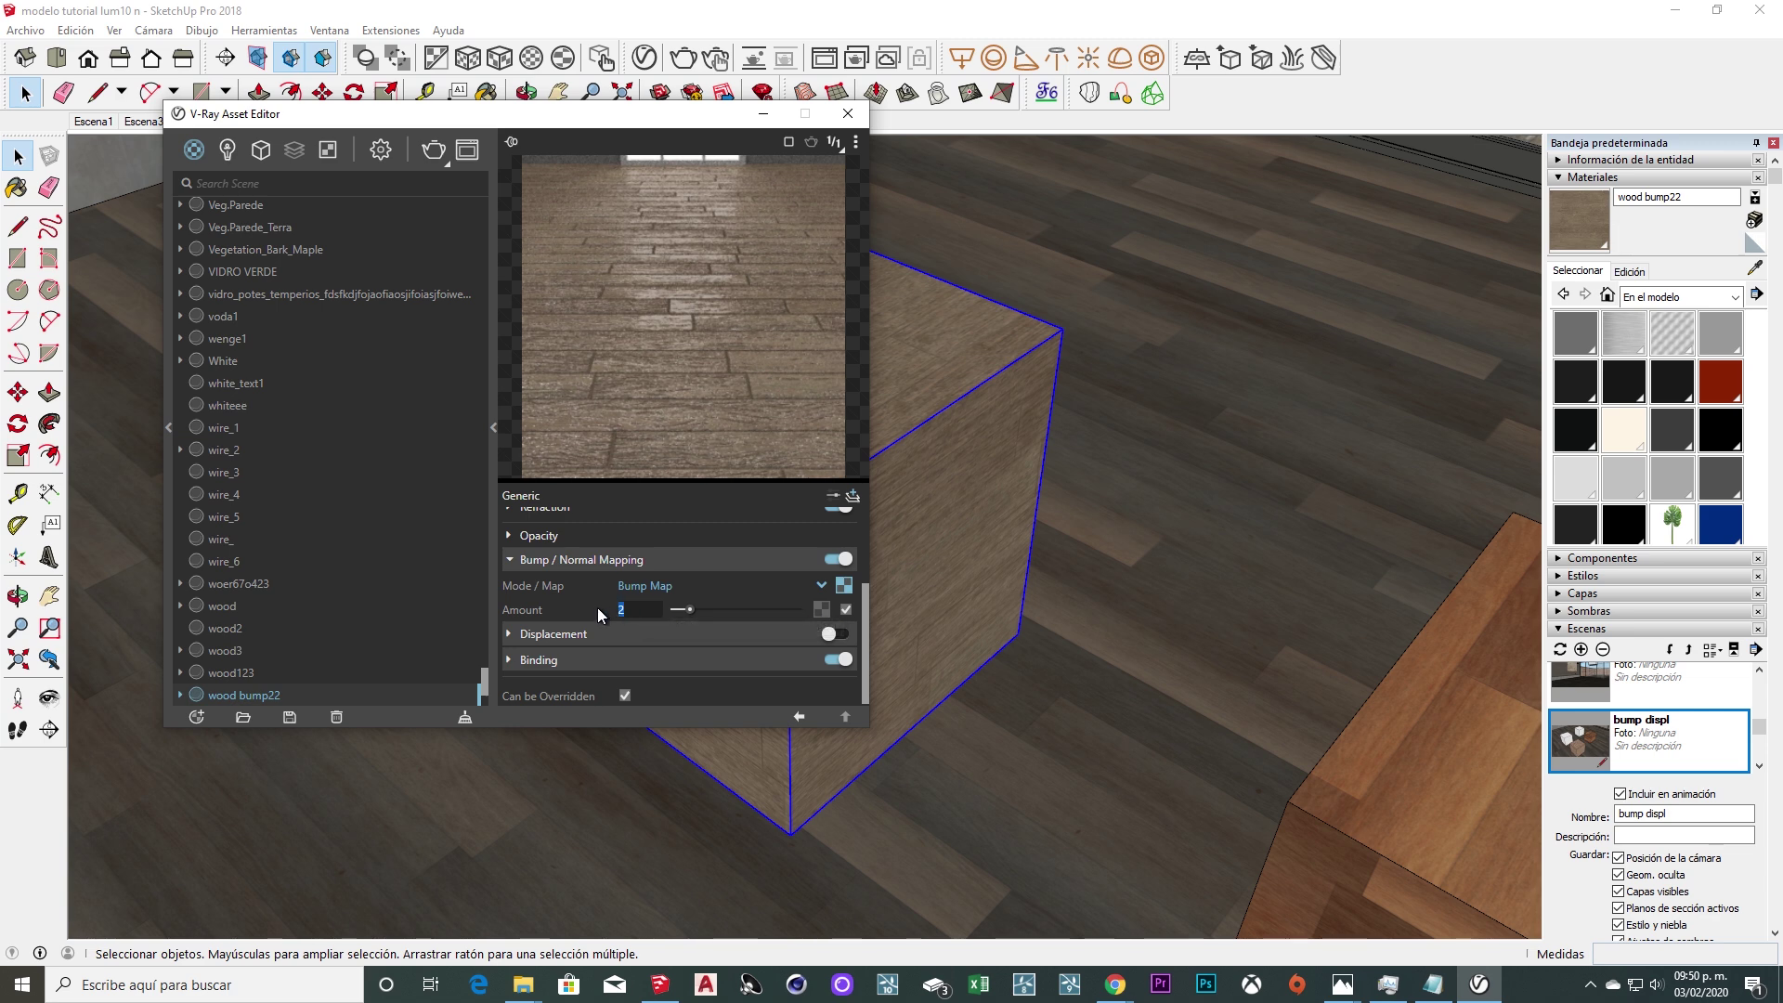
key("Right")
left_click(531, 561)
left_click(847, 113)
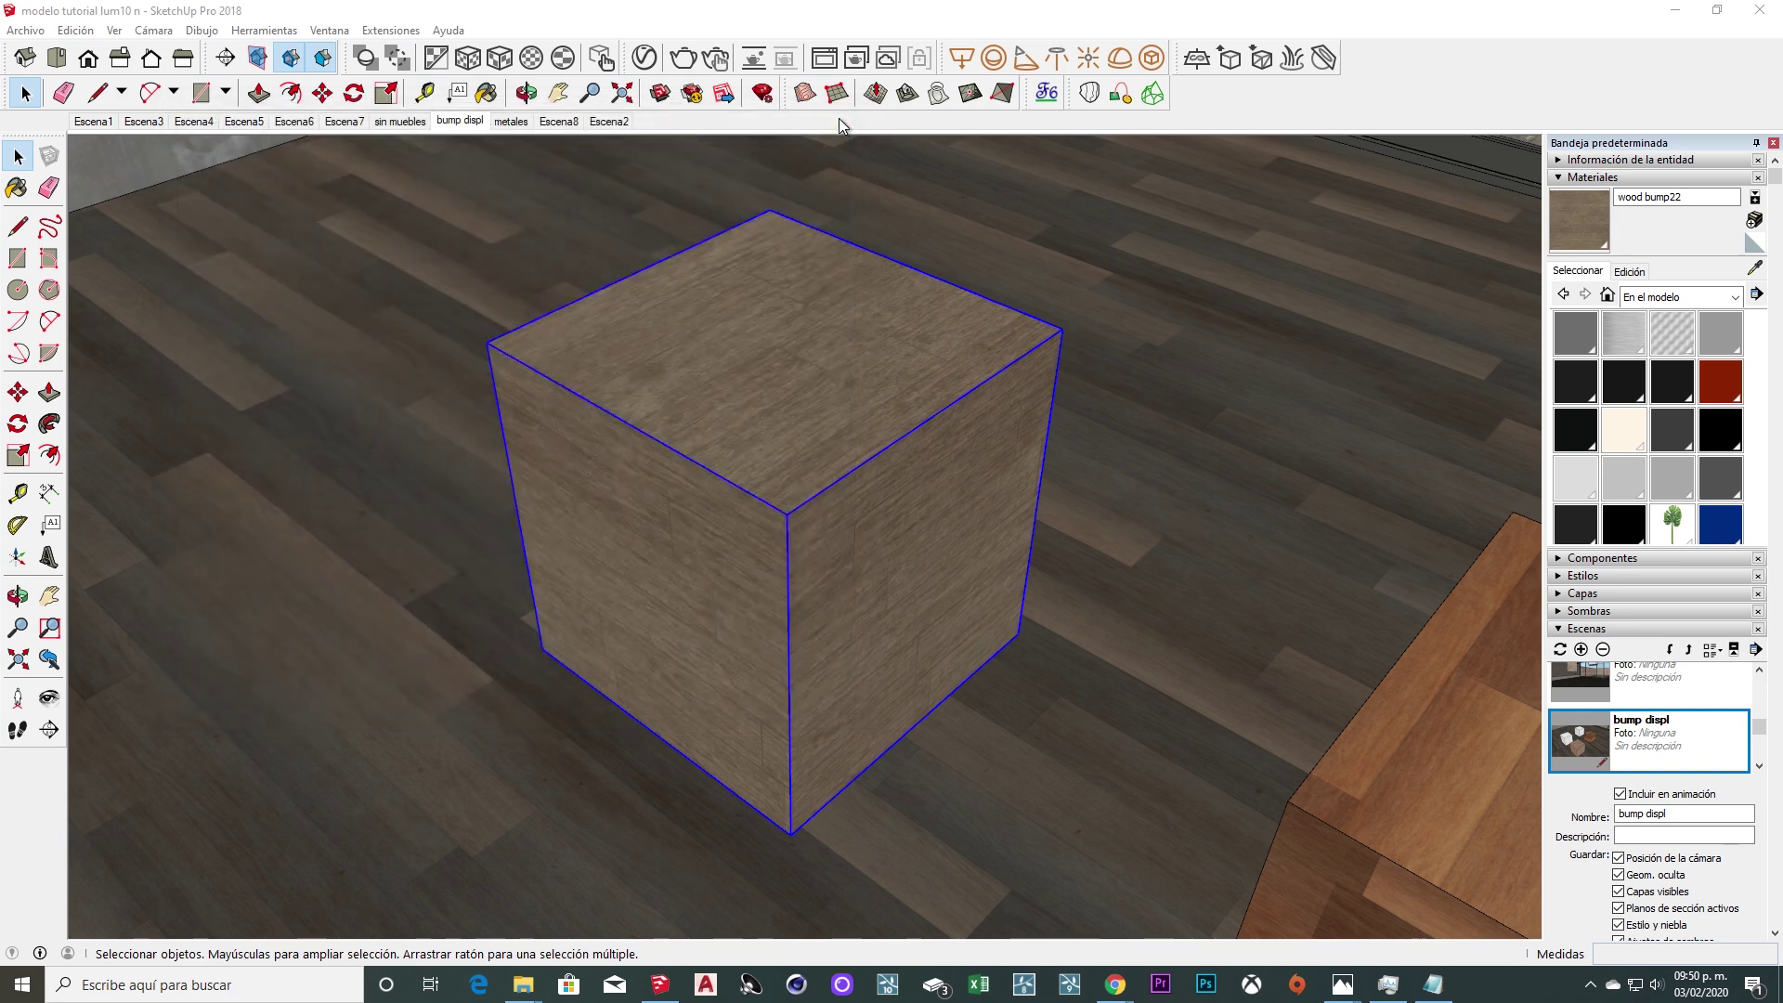
On the 'bump displ' scene, sample the wood cube's material and render with V-Ray.
left_click(467, 129)
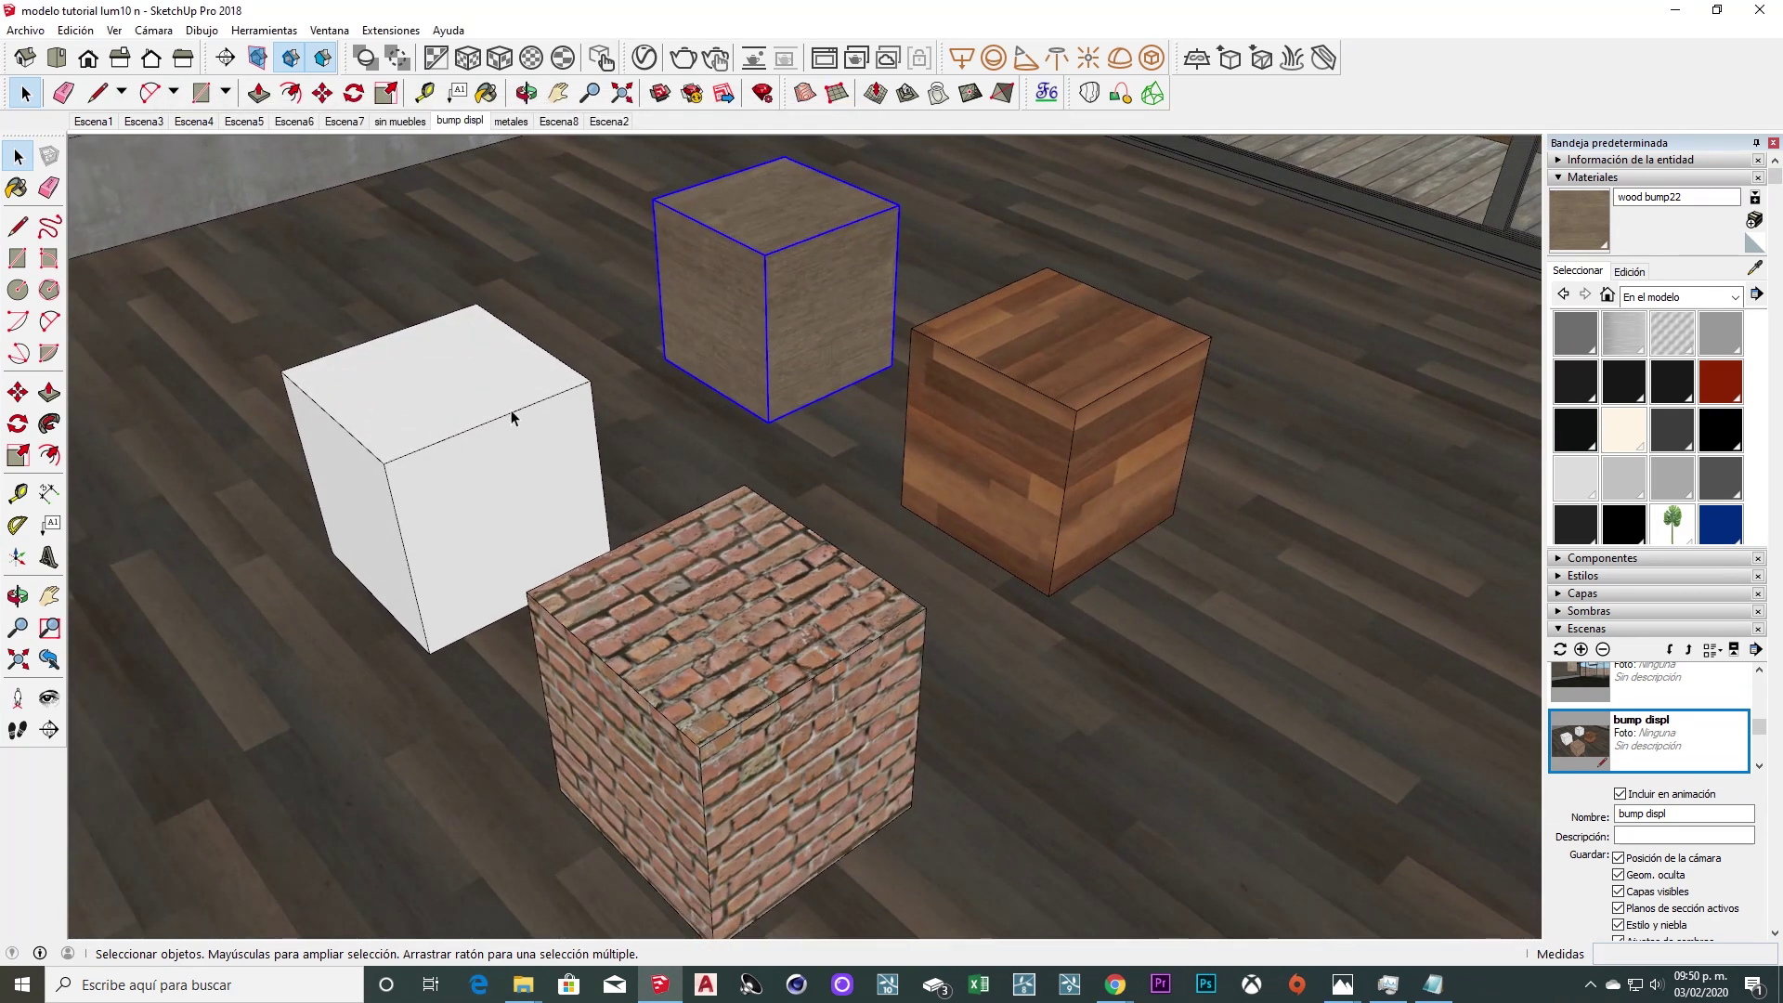
left_click(511, 409)
left_click(750, 602)
left_click(548, 461)
left_click(1756, 268)
left_click(835, 283)
key("space")
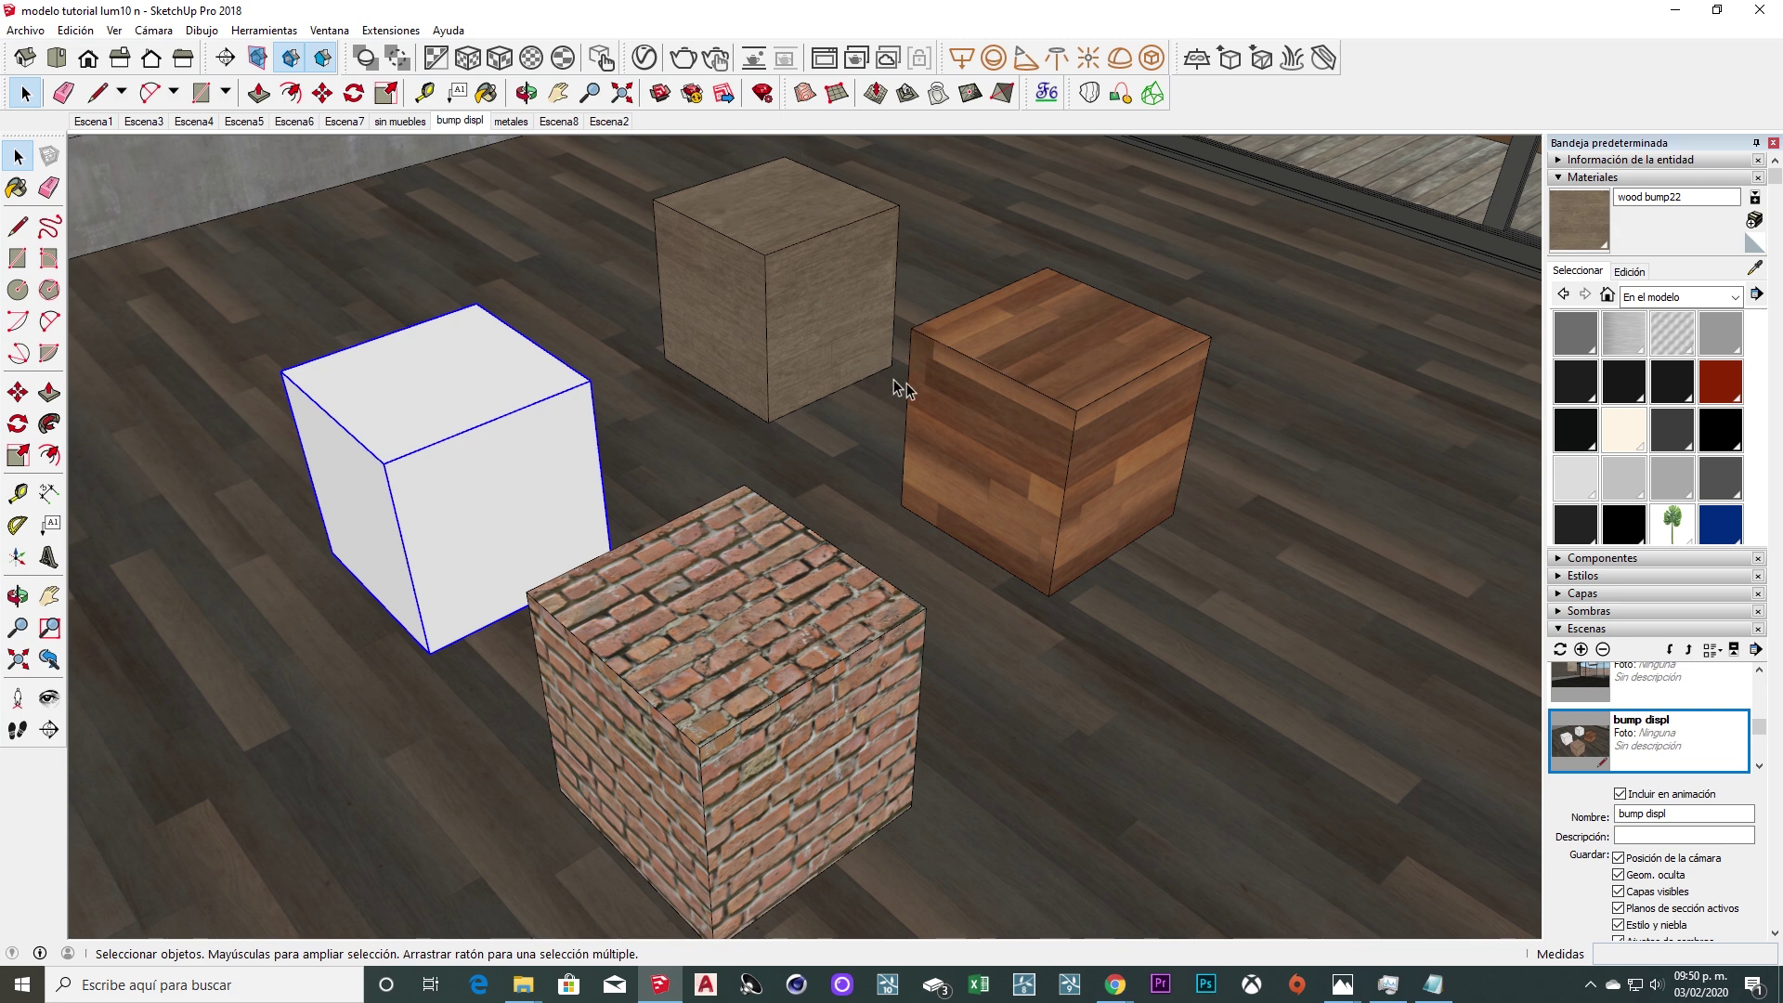
left_click(682, 61)
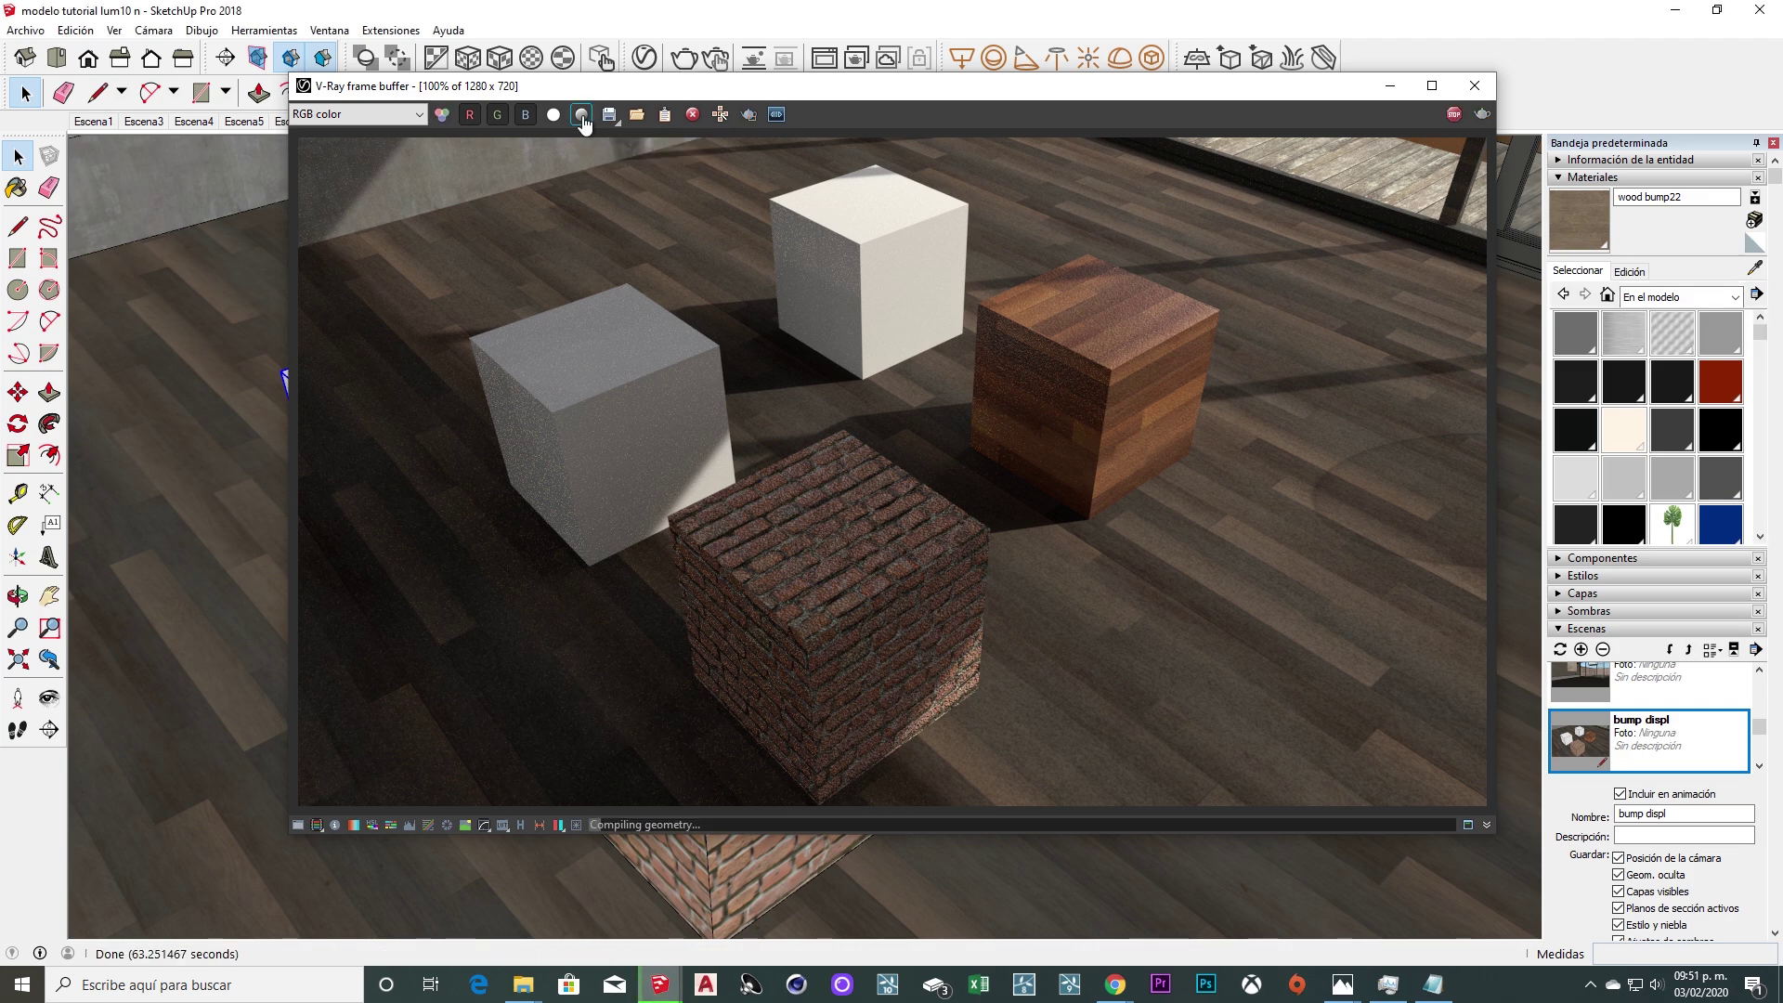
left_click(582, 117)
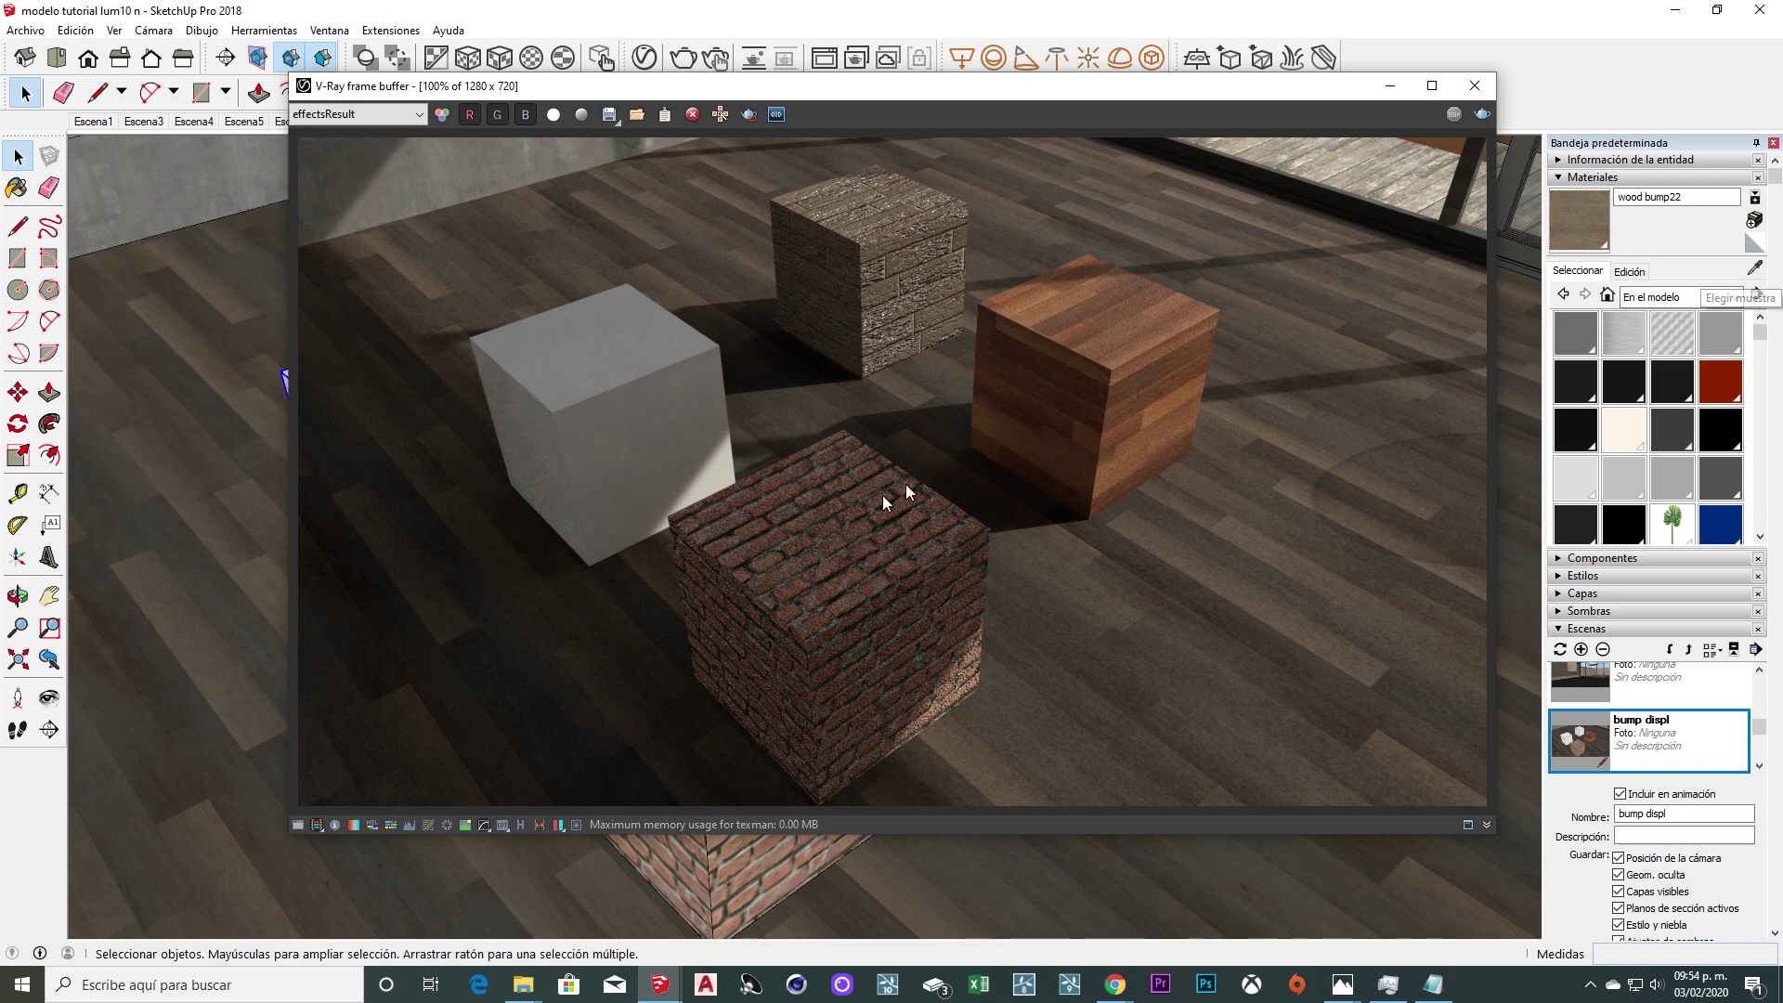
Close the frame buffer and draw a floor rectangle spanning beneath the four cubes.
left_click(1474, 88)
key("r")
left_click(118, 474)
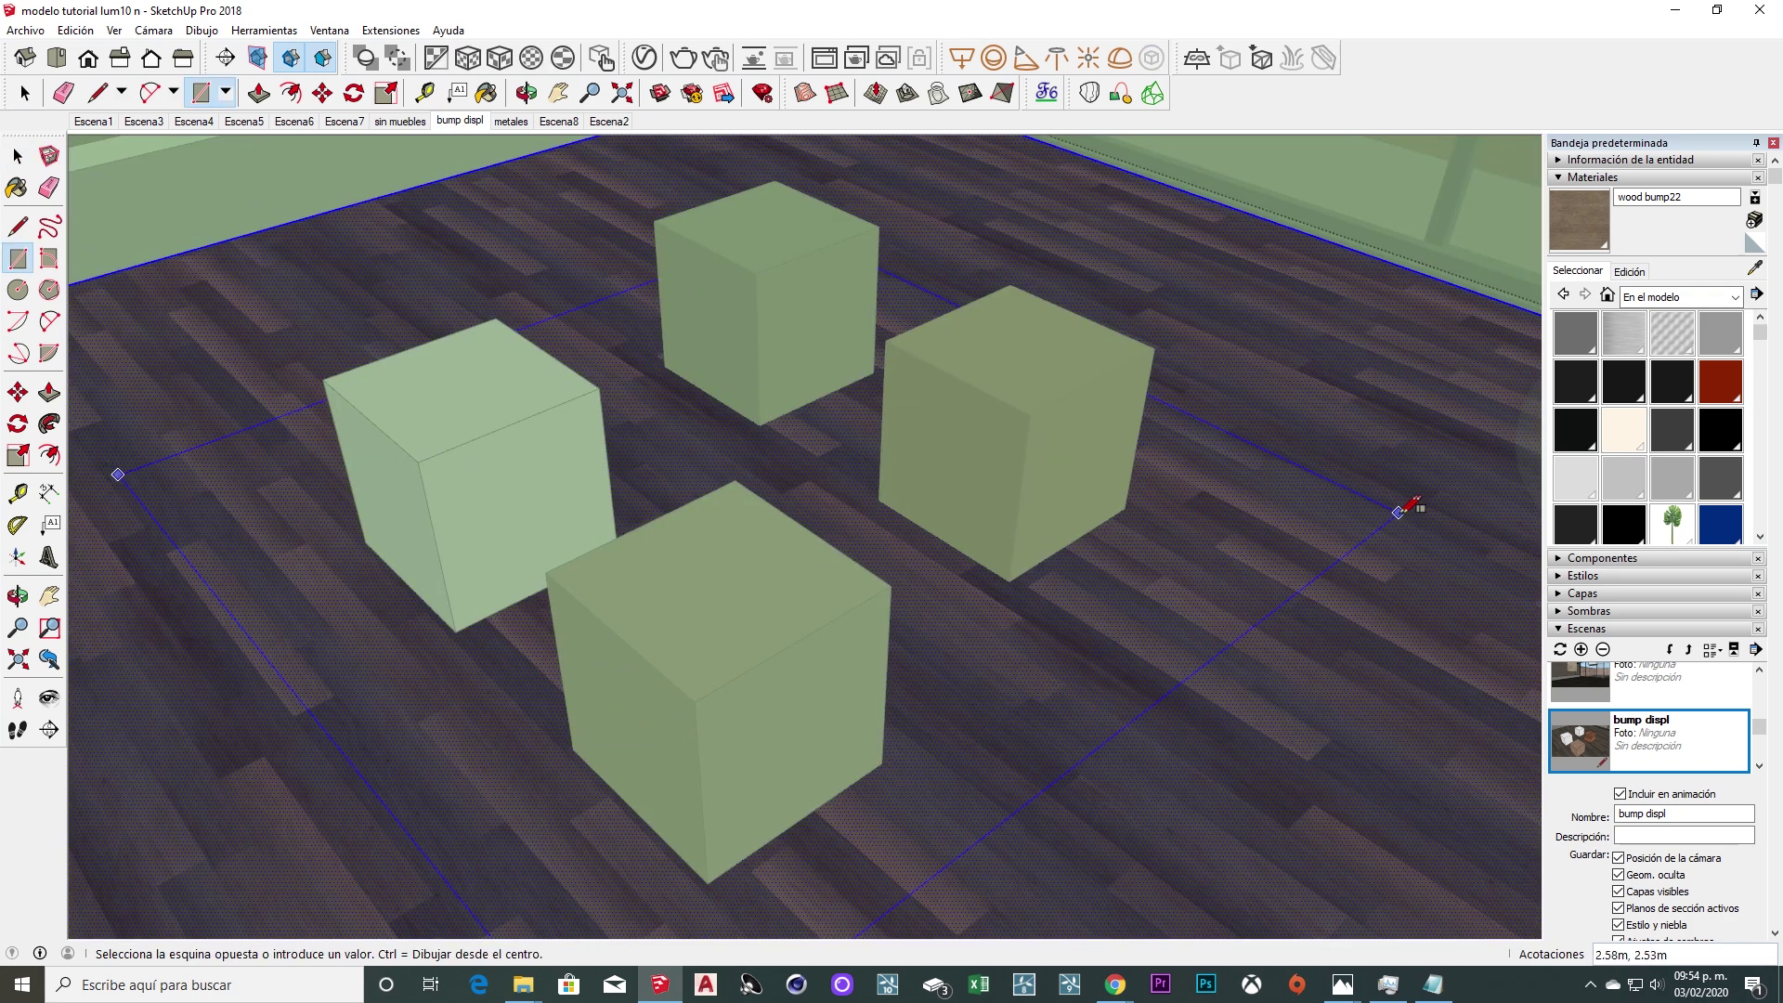
left_click(1486, 494)
key("space")
scroll(1399, 582, "down", 2)
key("m")
scroll(1233, 516, "down", 5)
scroll(1098, 592, "up", 4)
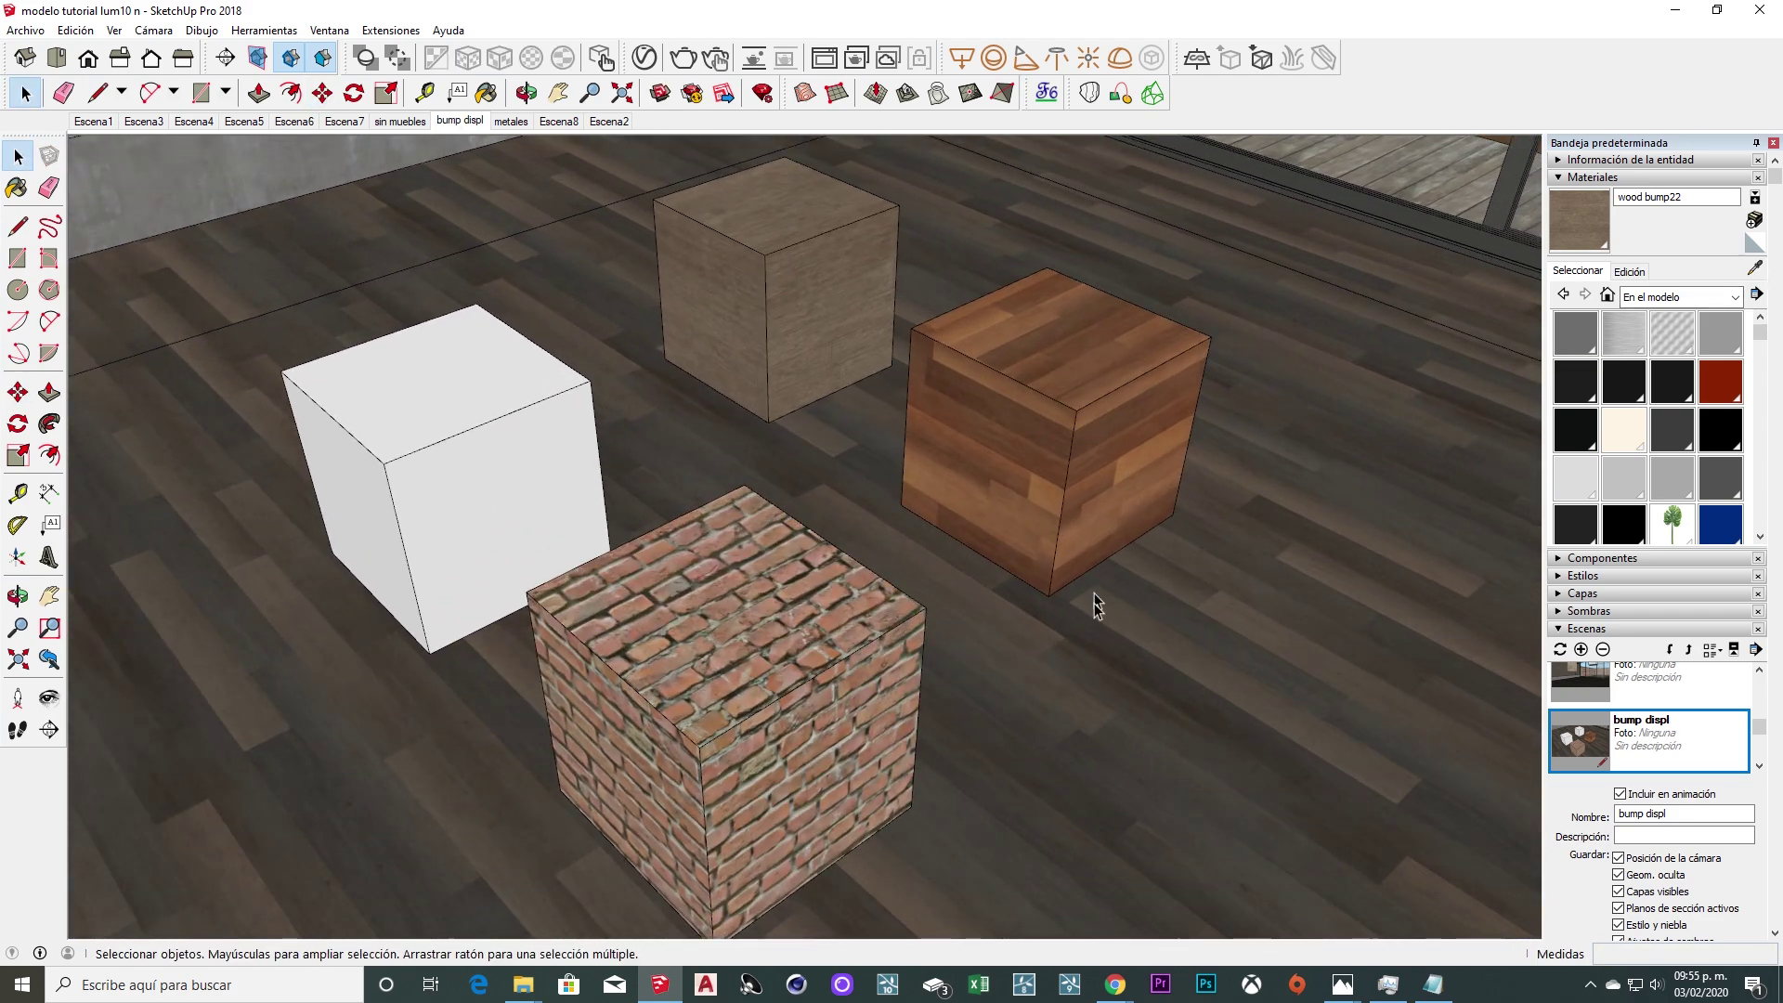
key("space")
left_click(482, 121)
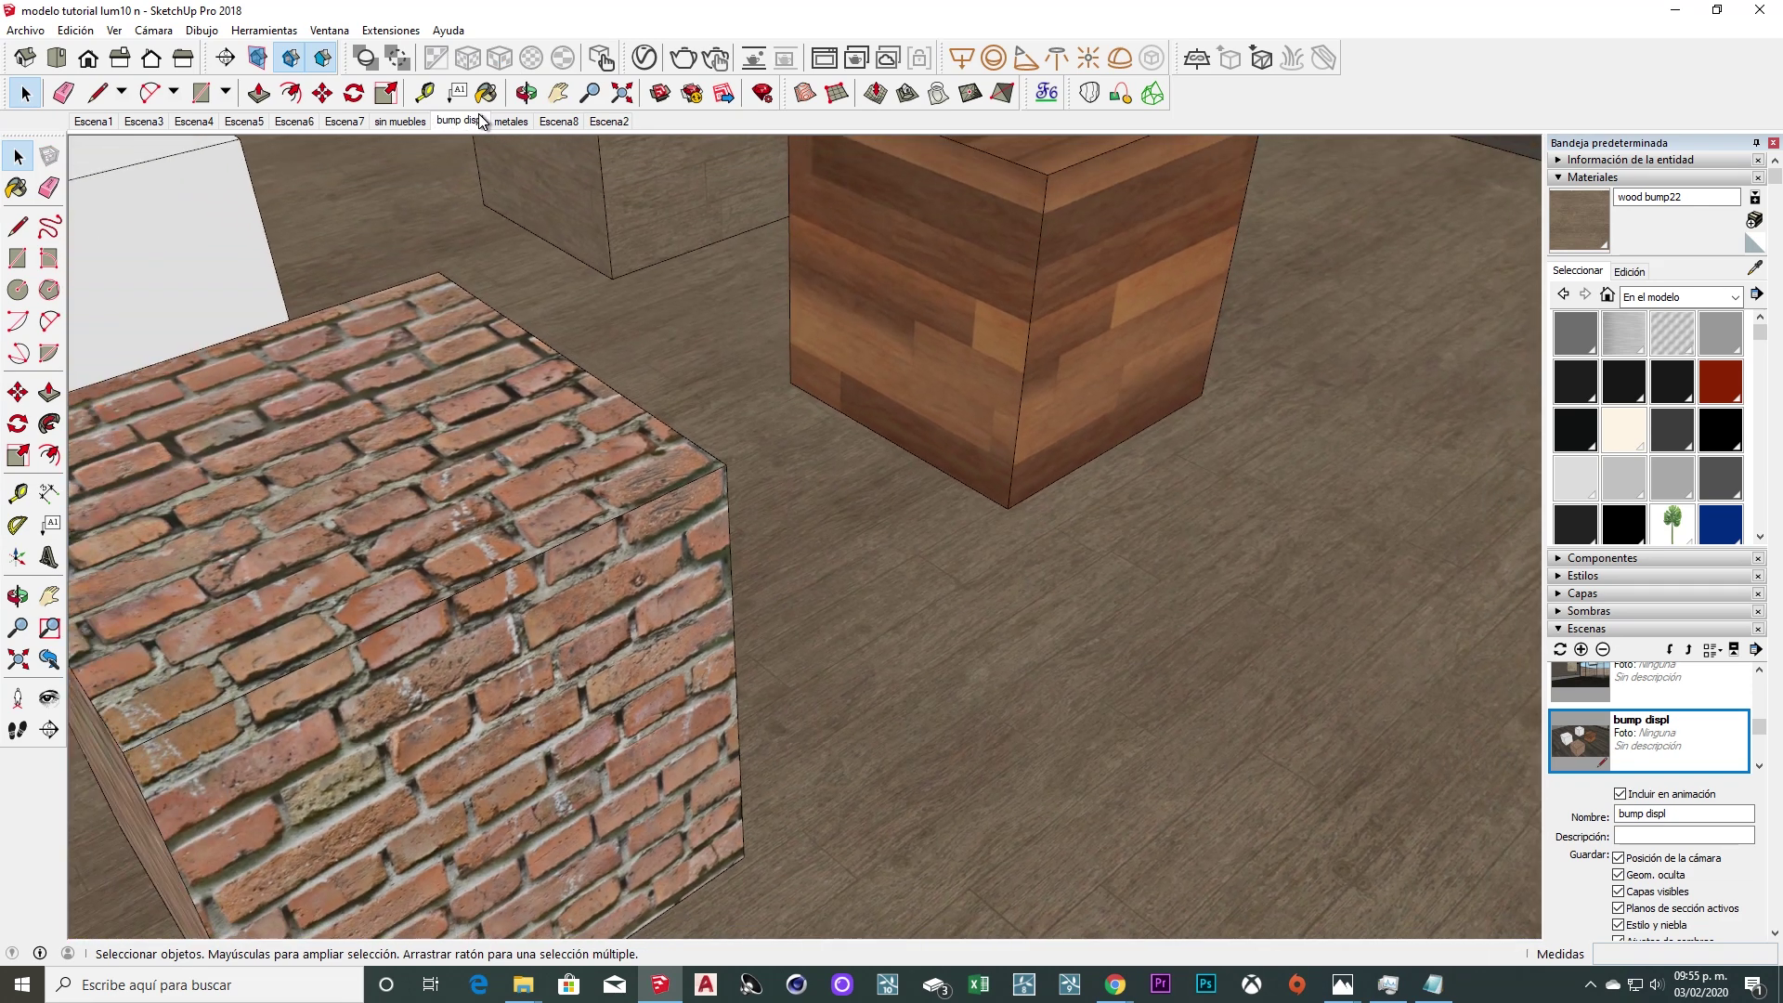
Lower wood bump22's reflection colour to light grey and its glossiness to 0.85.
left_click(645, 60)
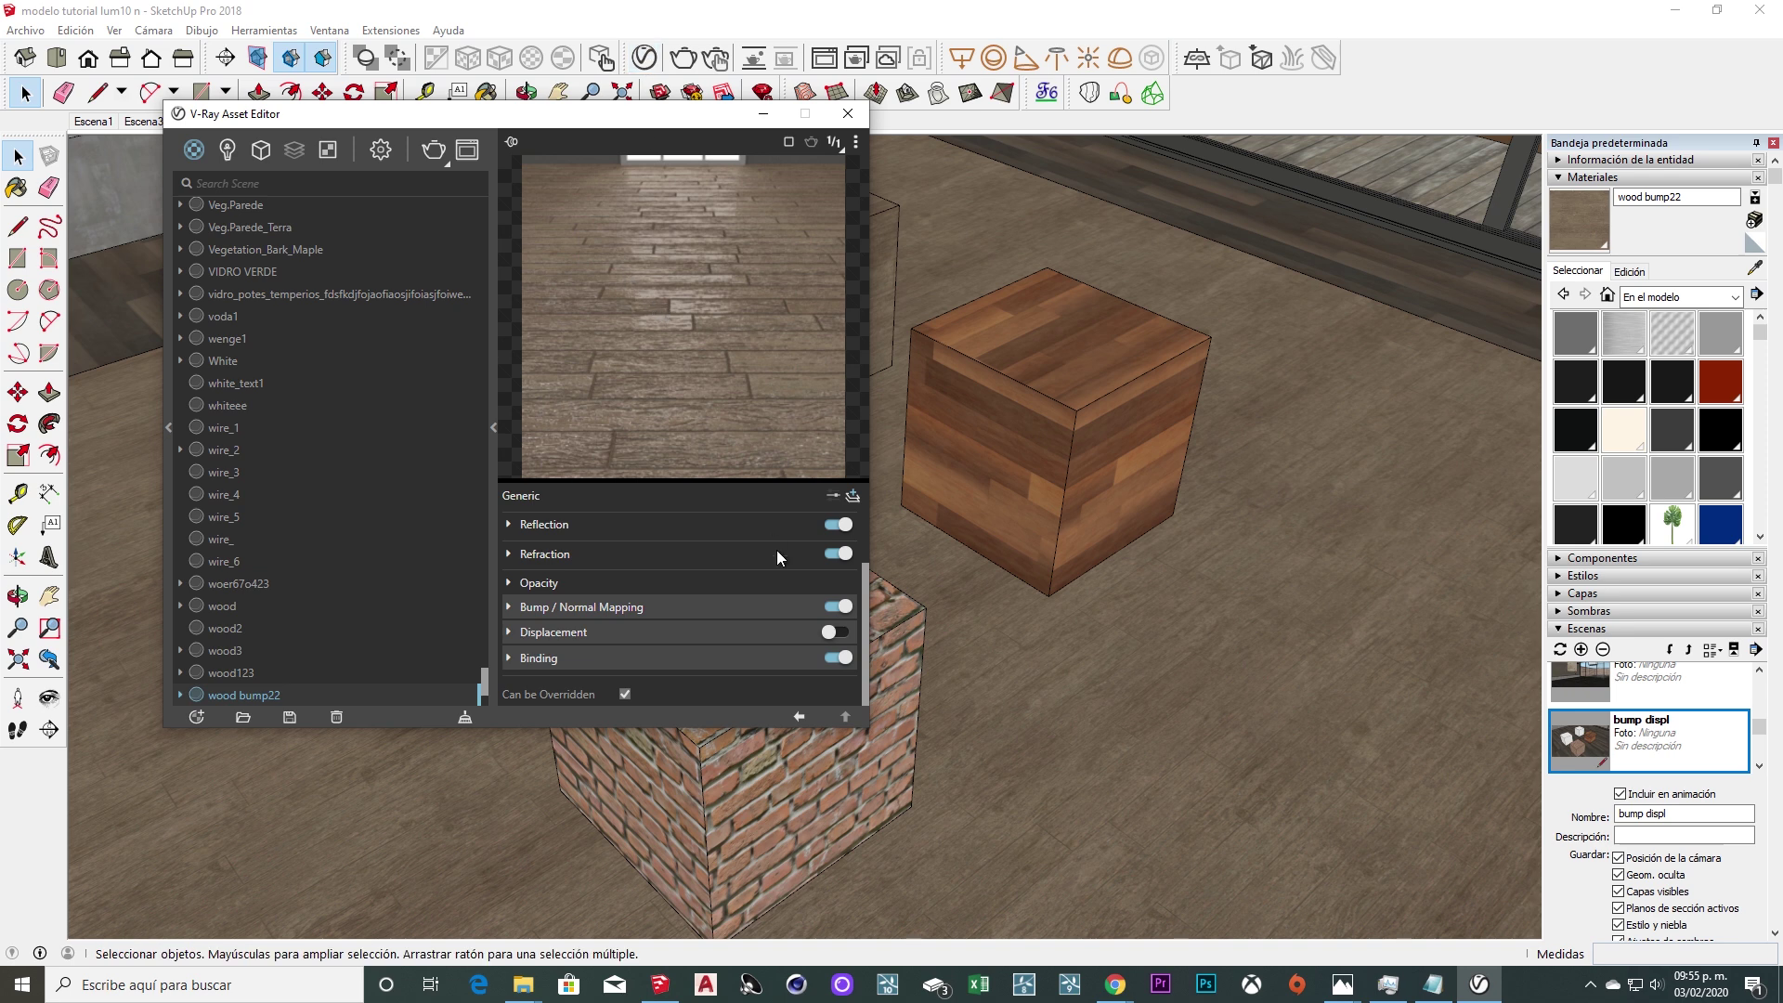
left_click(507, 524)
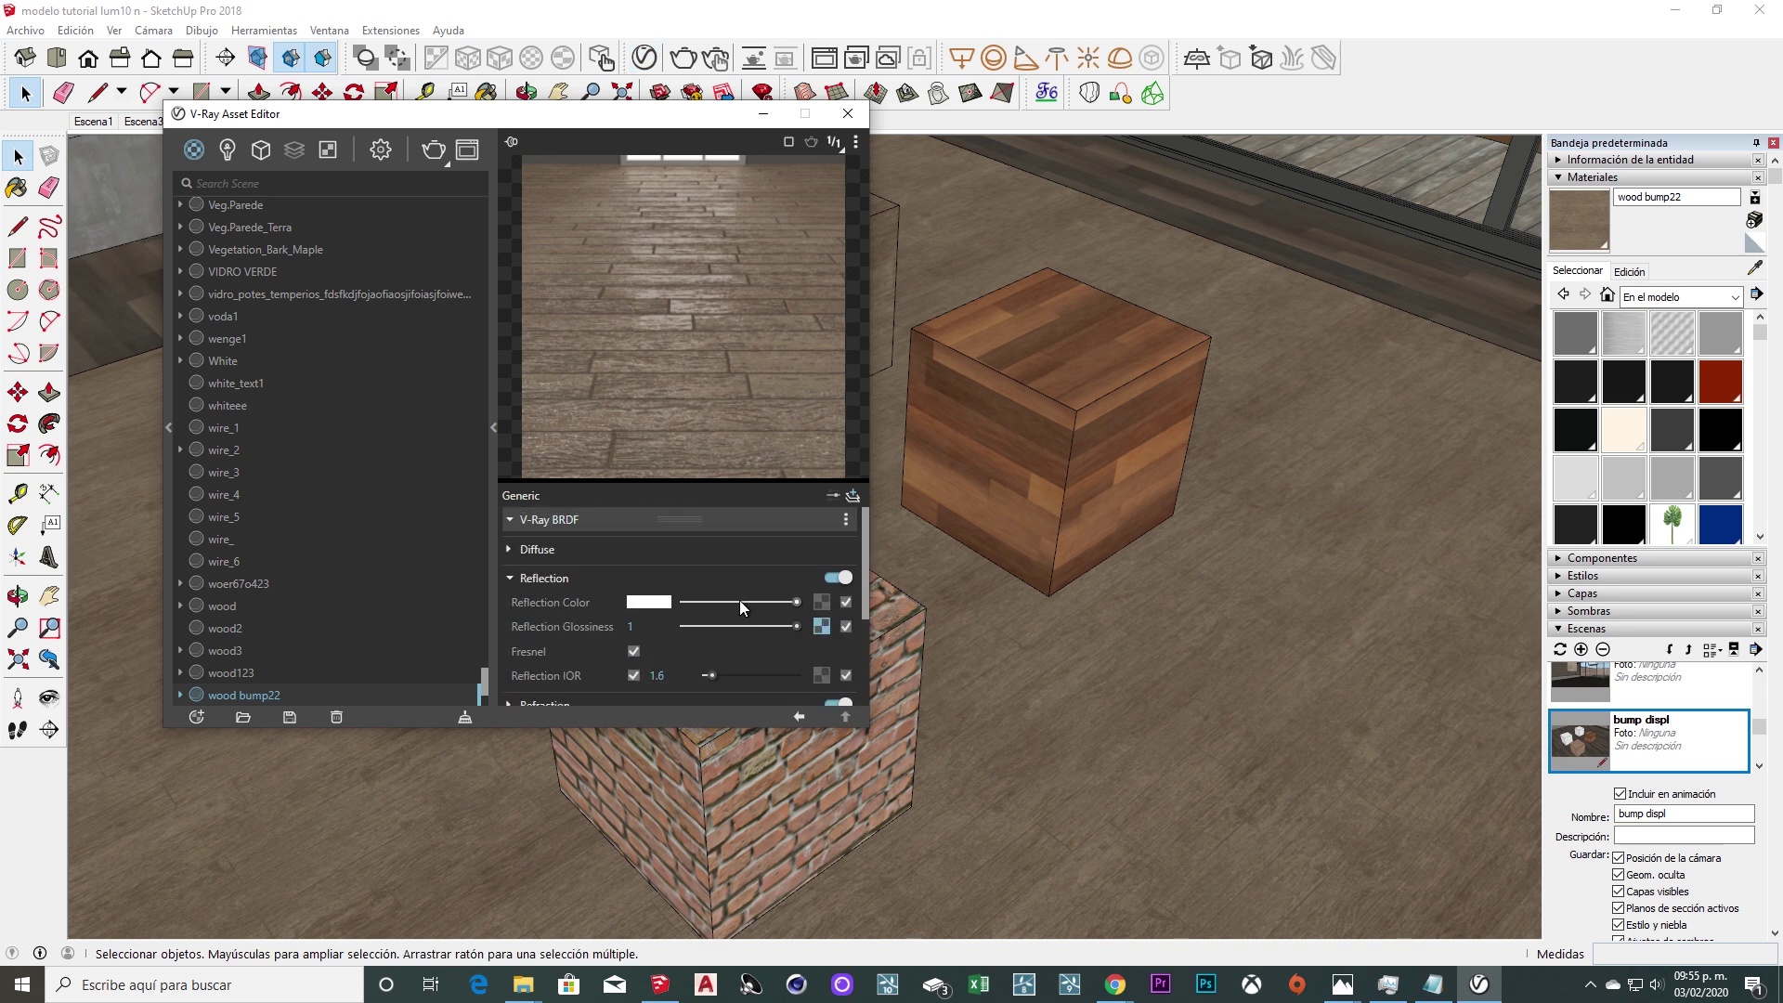
left_click(769, 602)
left_click(780, 626)
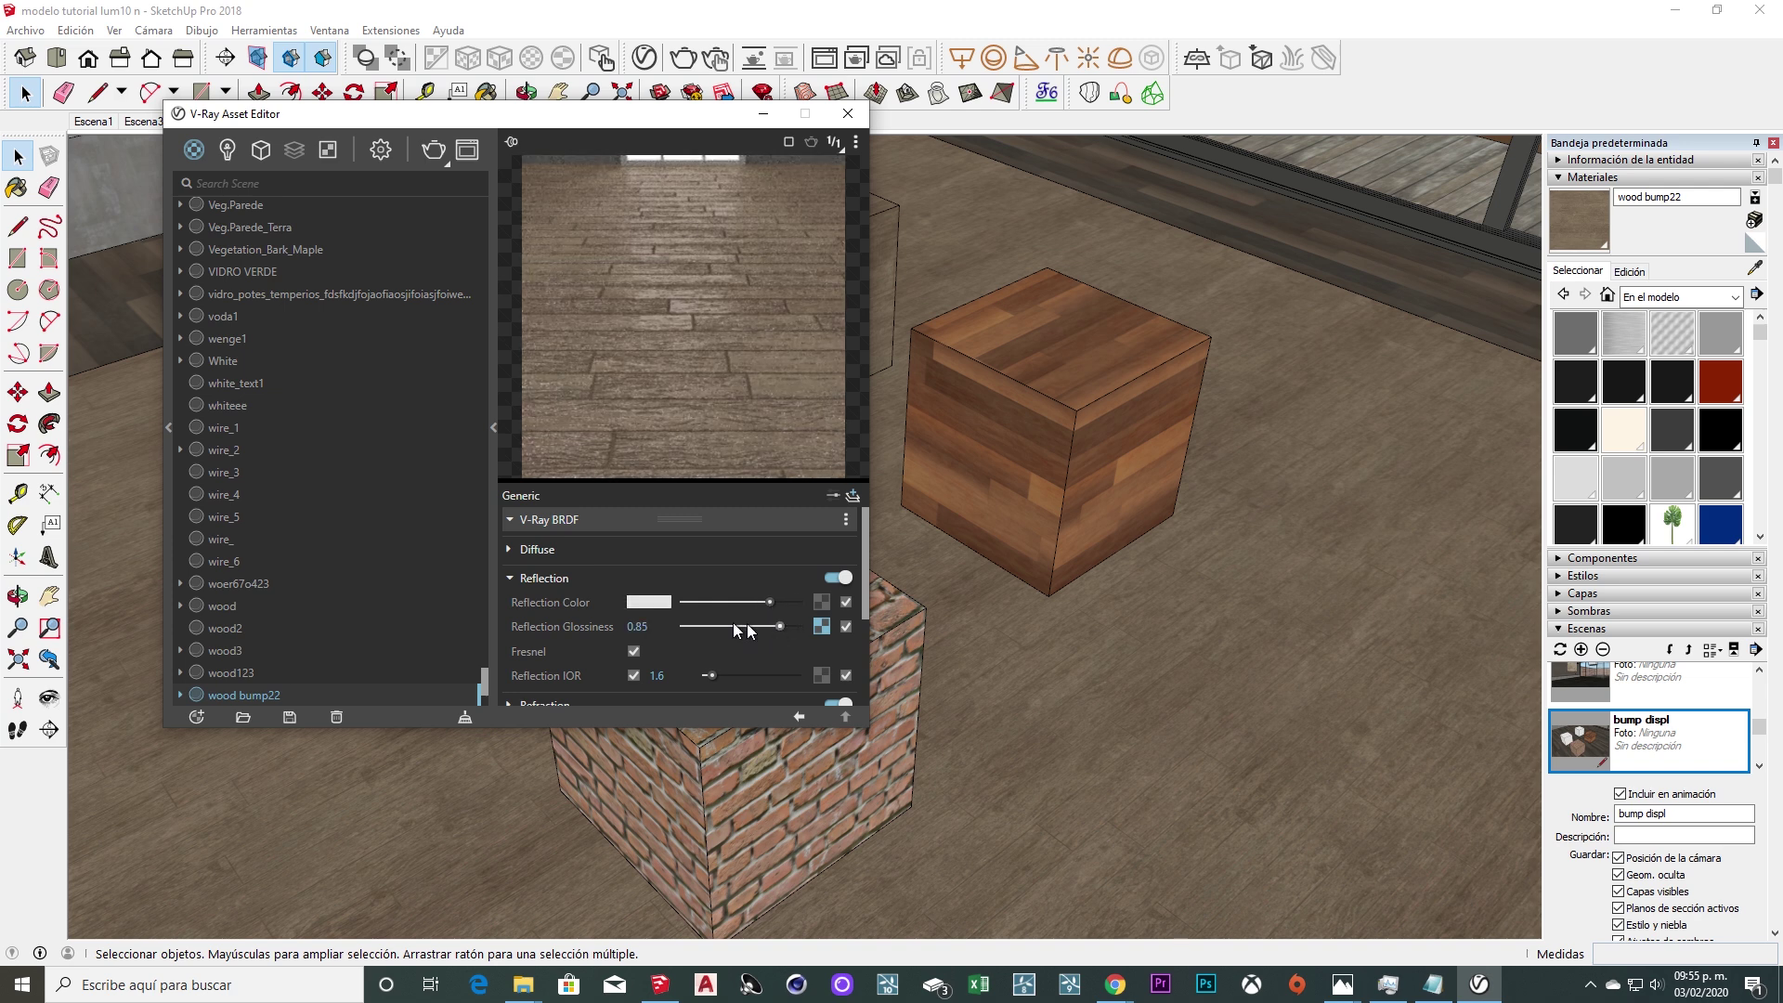
left_click(840, 115)
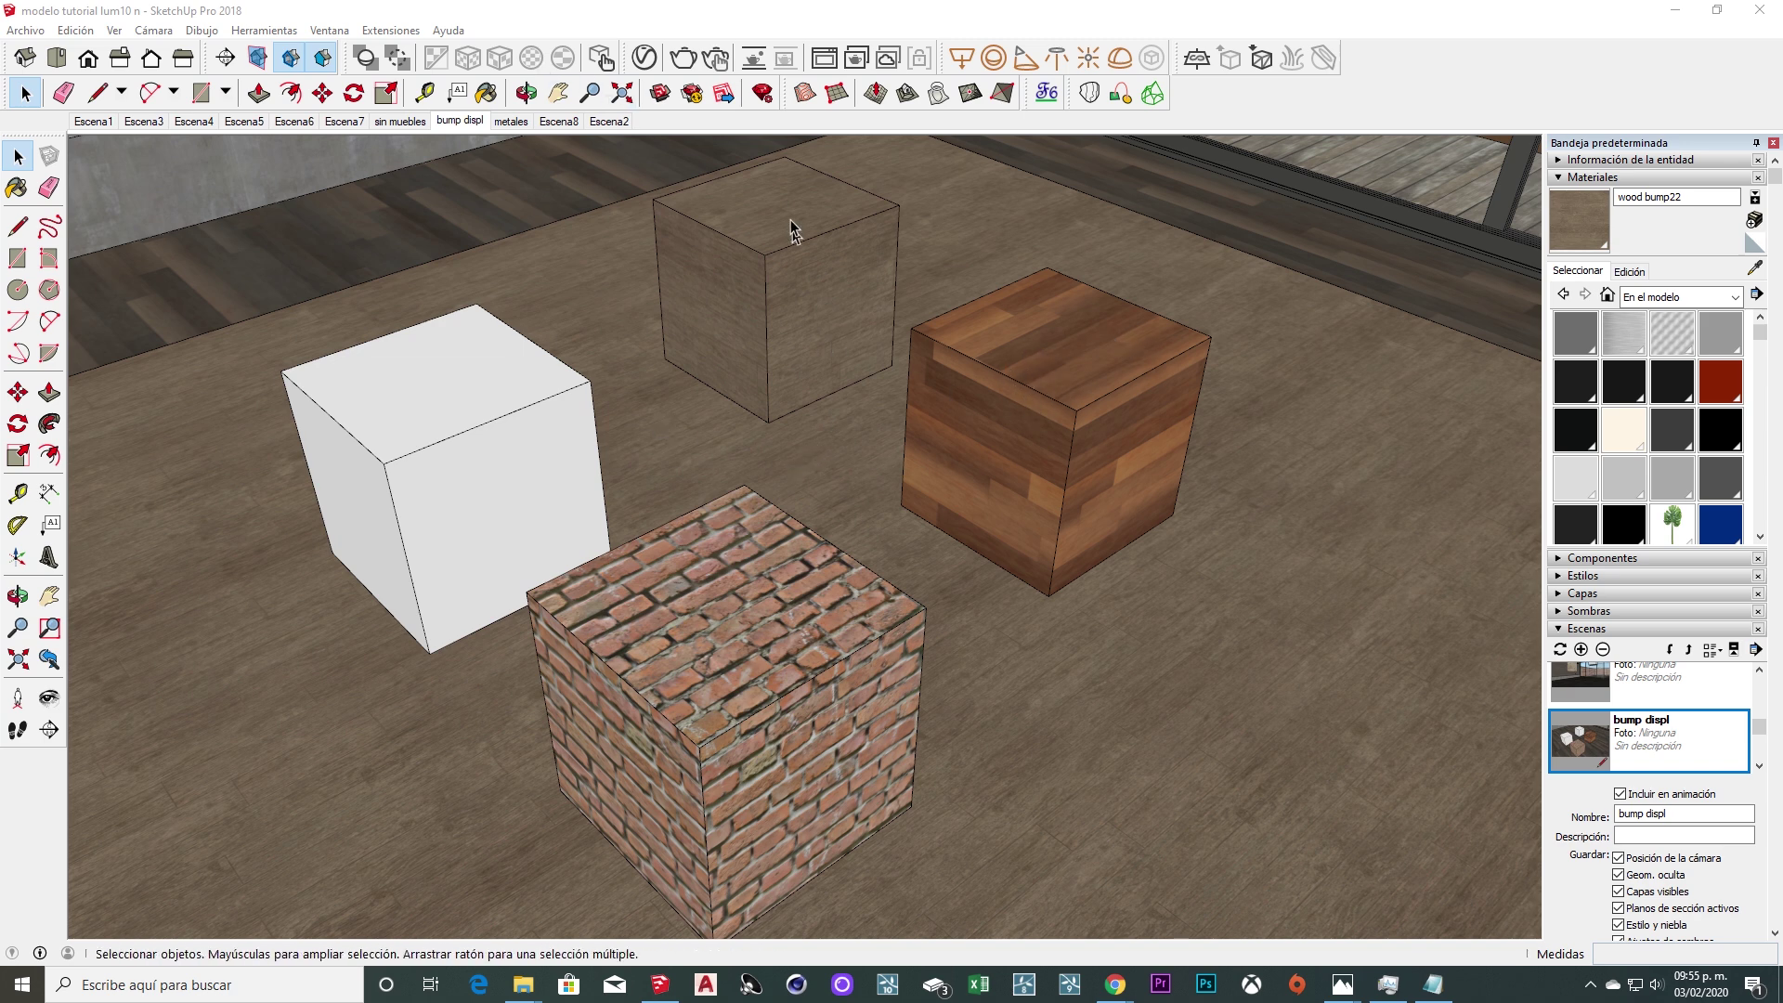
left_click(681, 59)
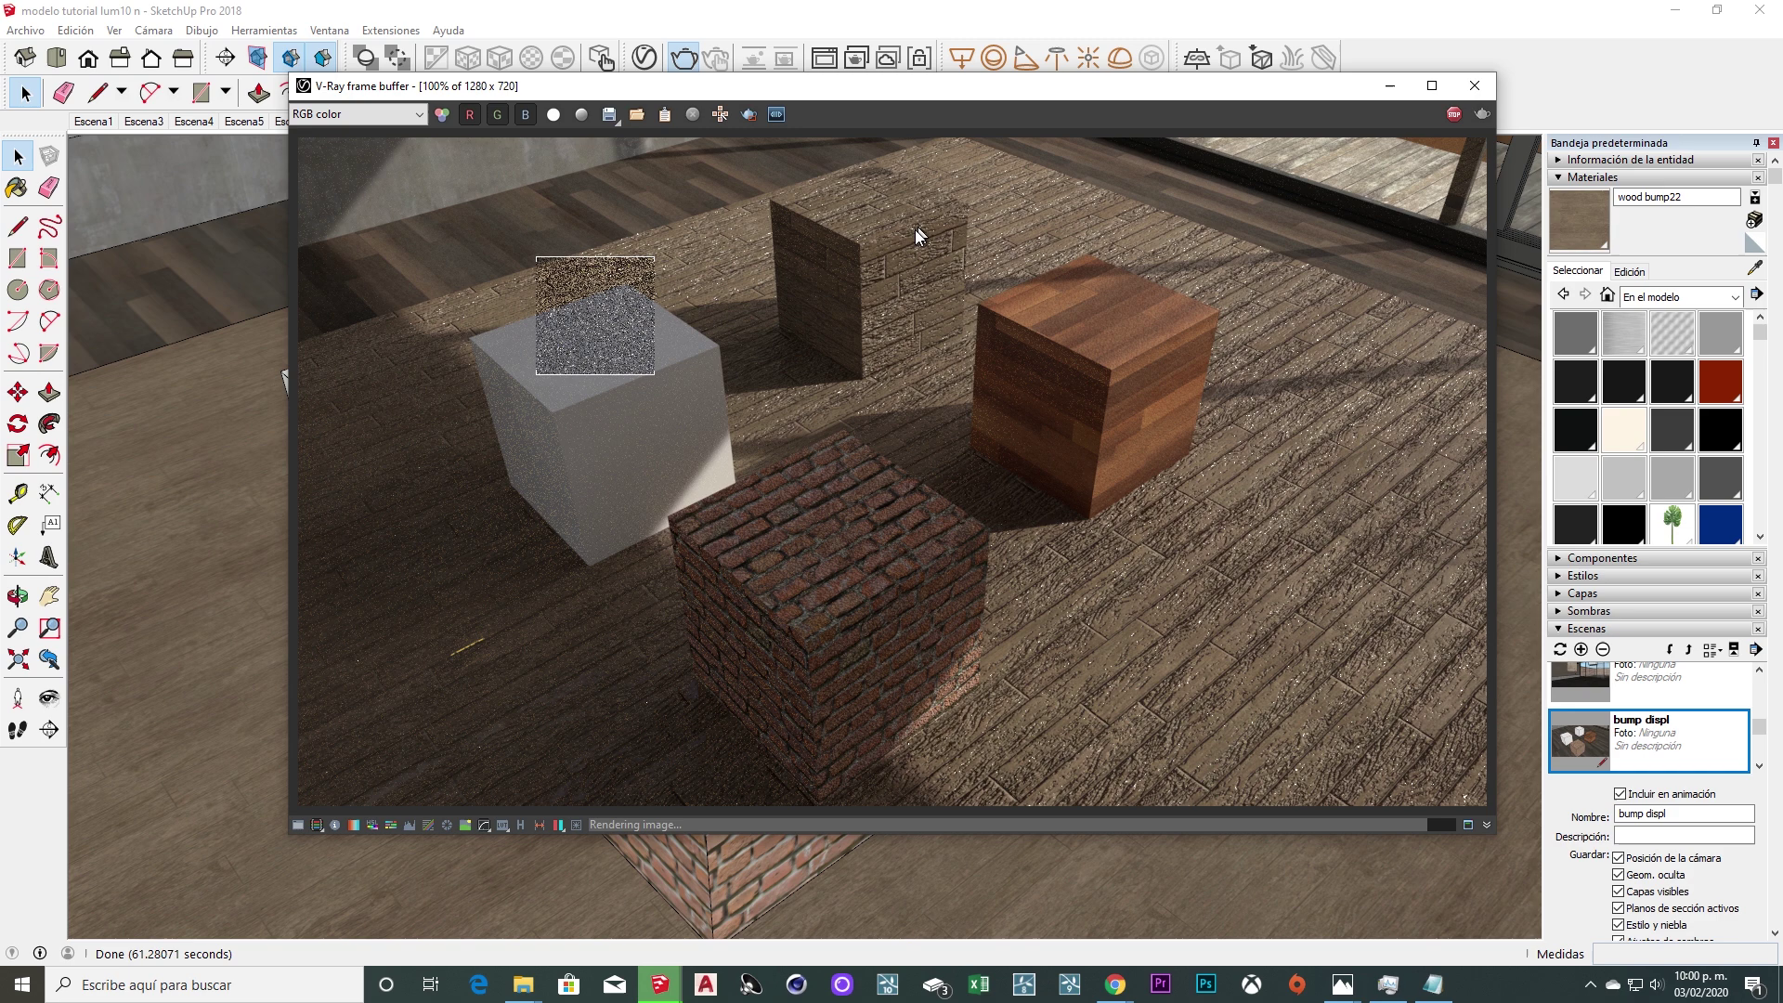
Reposition the render window, cancel saving the image, and reopen the V-Ray Asset Editor.
left_click_drag(870, 94, 789, 102)
left_click(560, 131)
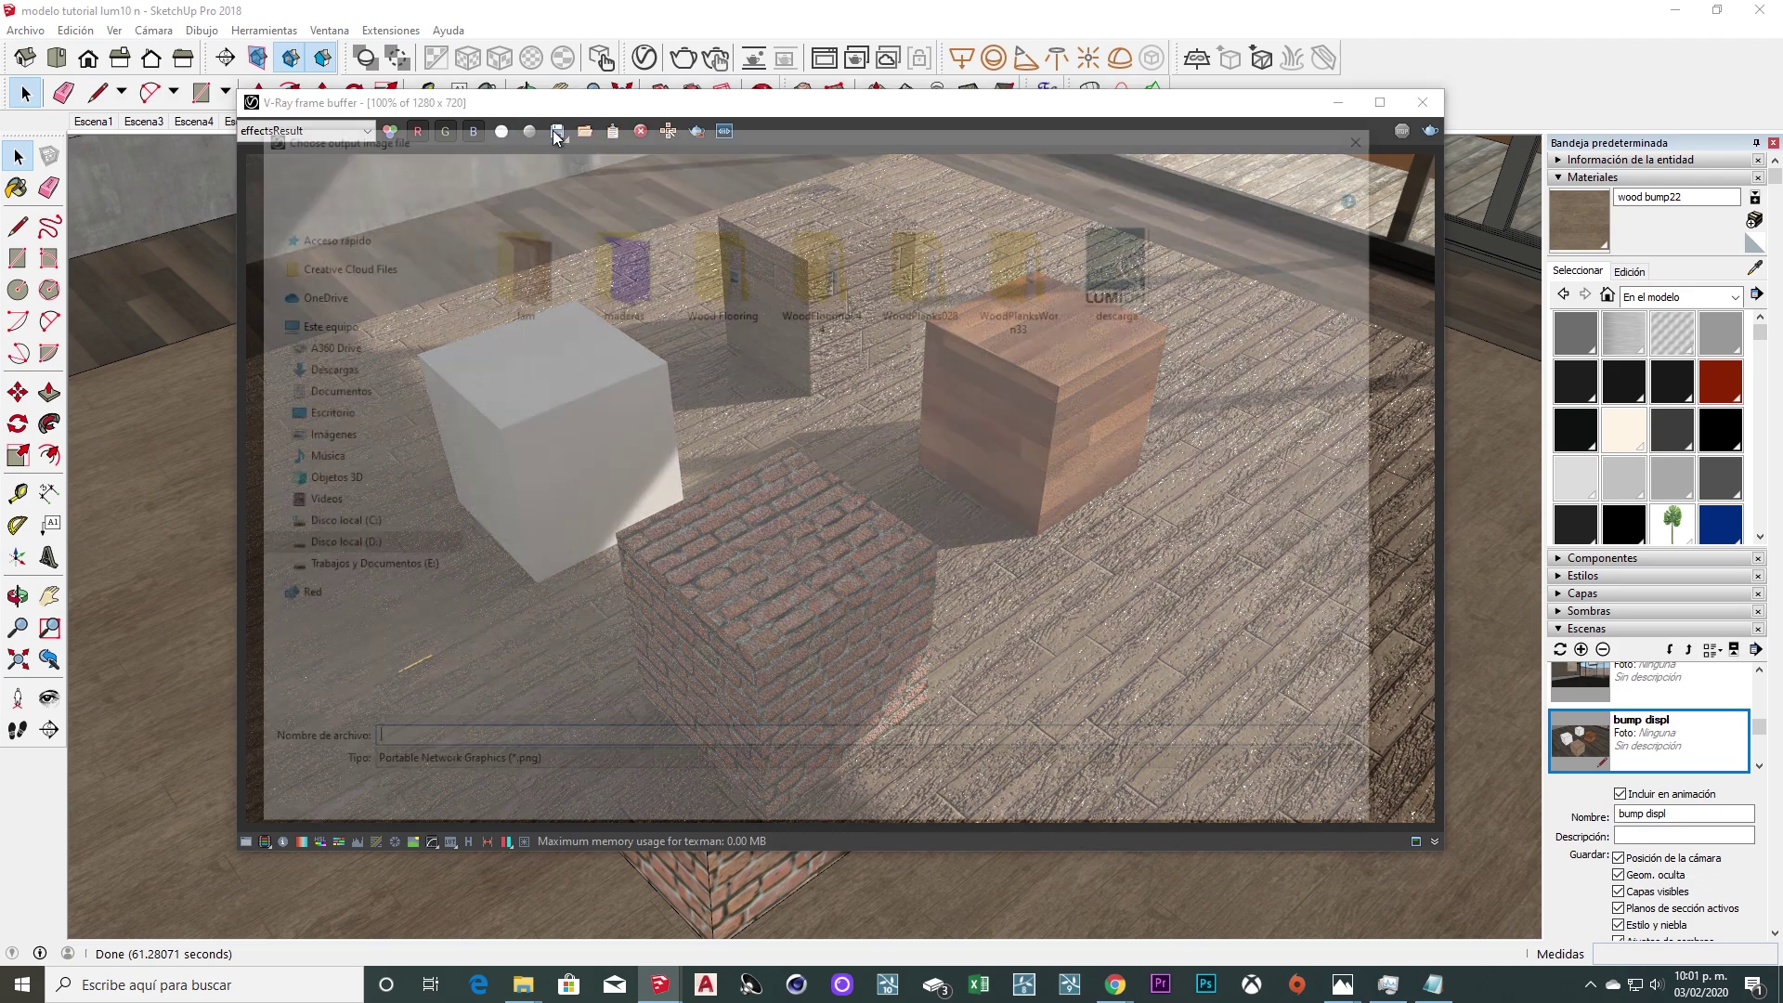
left_click(1375, 131)
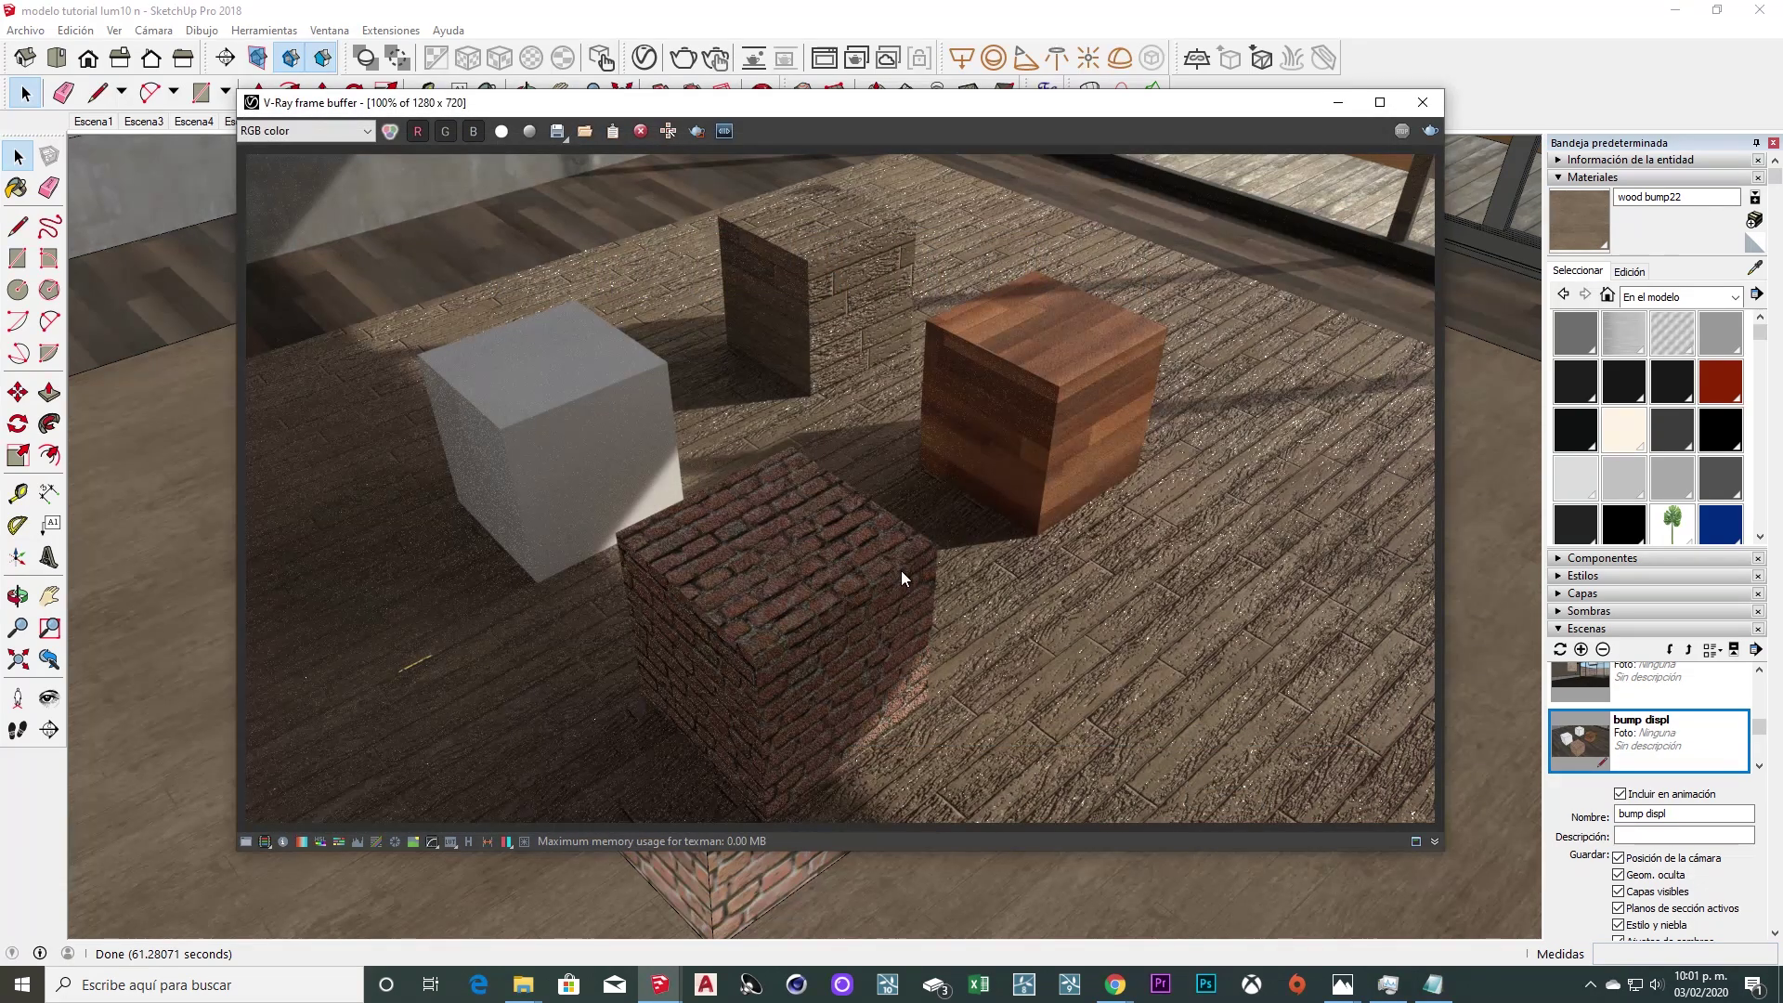
left_click(646, 59)
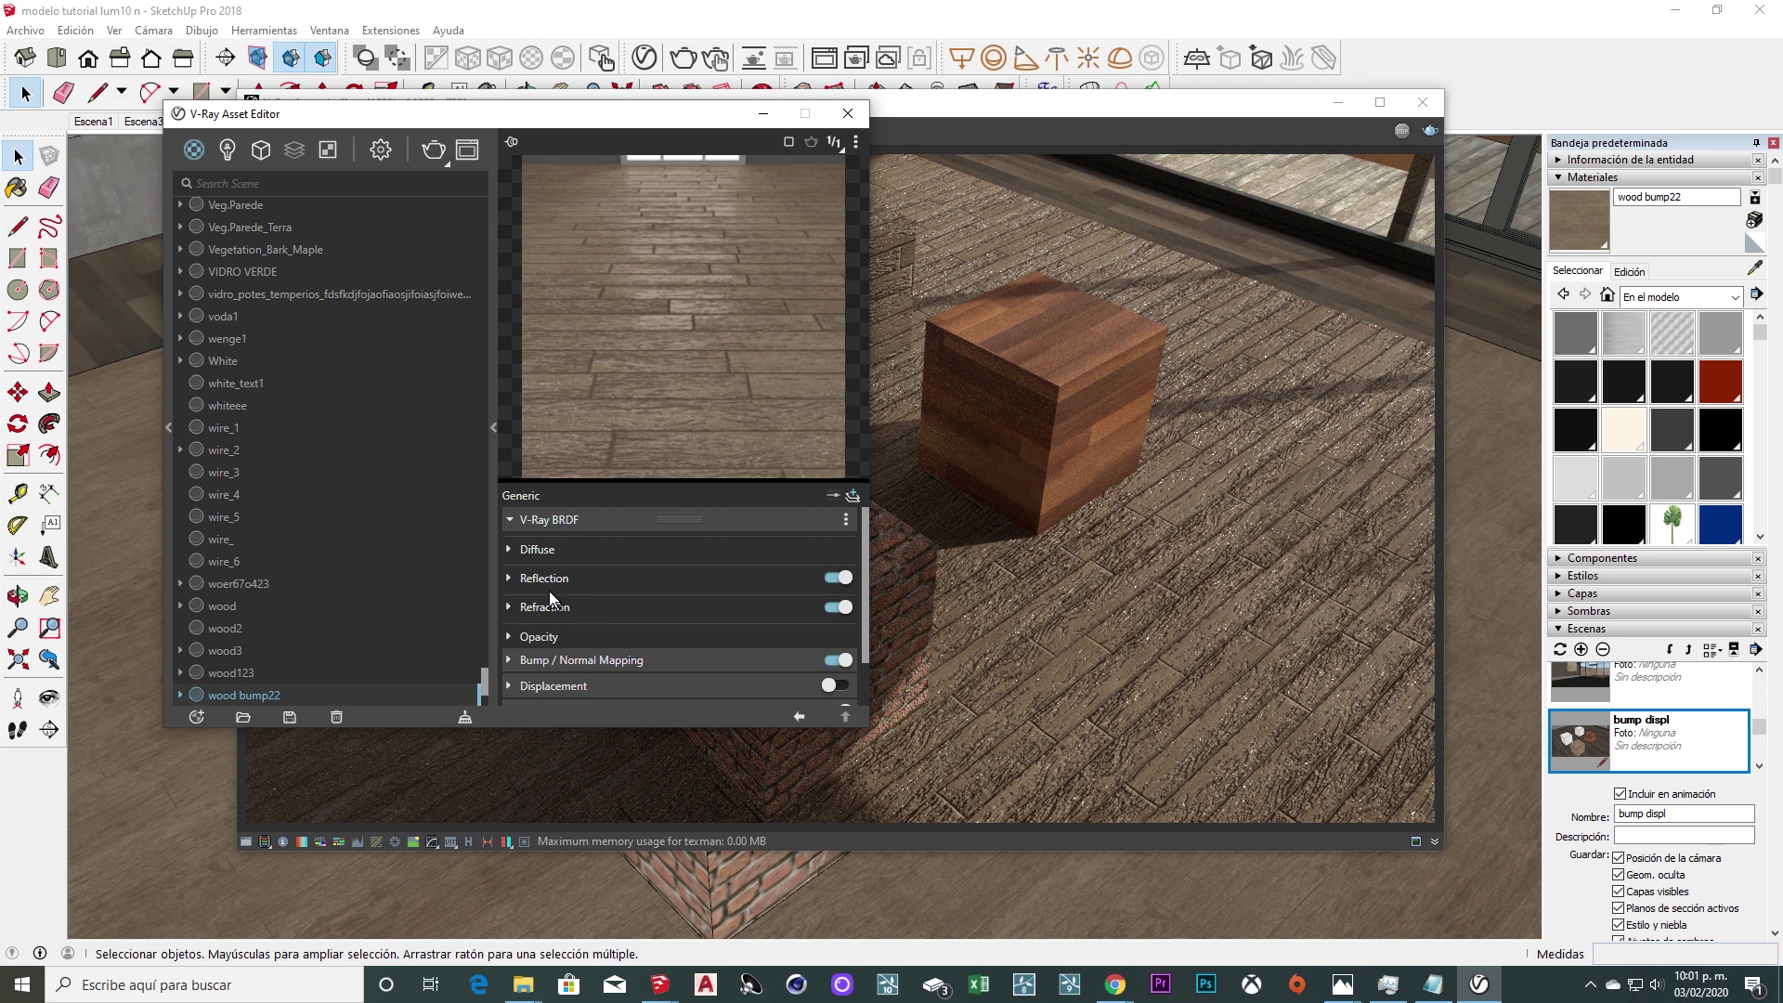
Replace the bump bitmap with the TexturesCom_Wood_CompositeDecking3_1K_normal image.
left_click(511, 520)
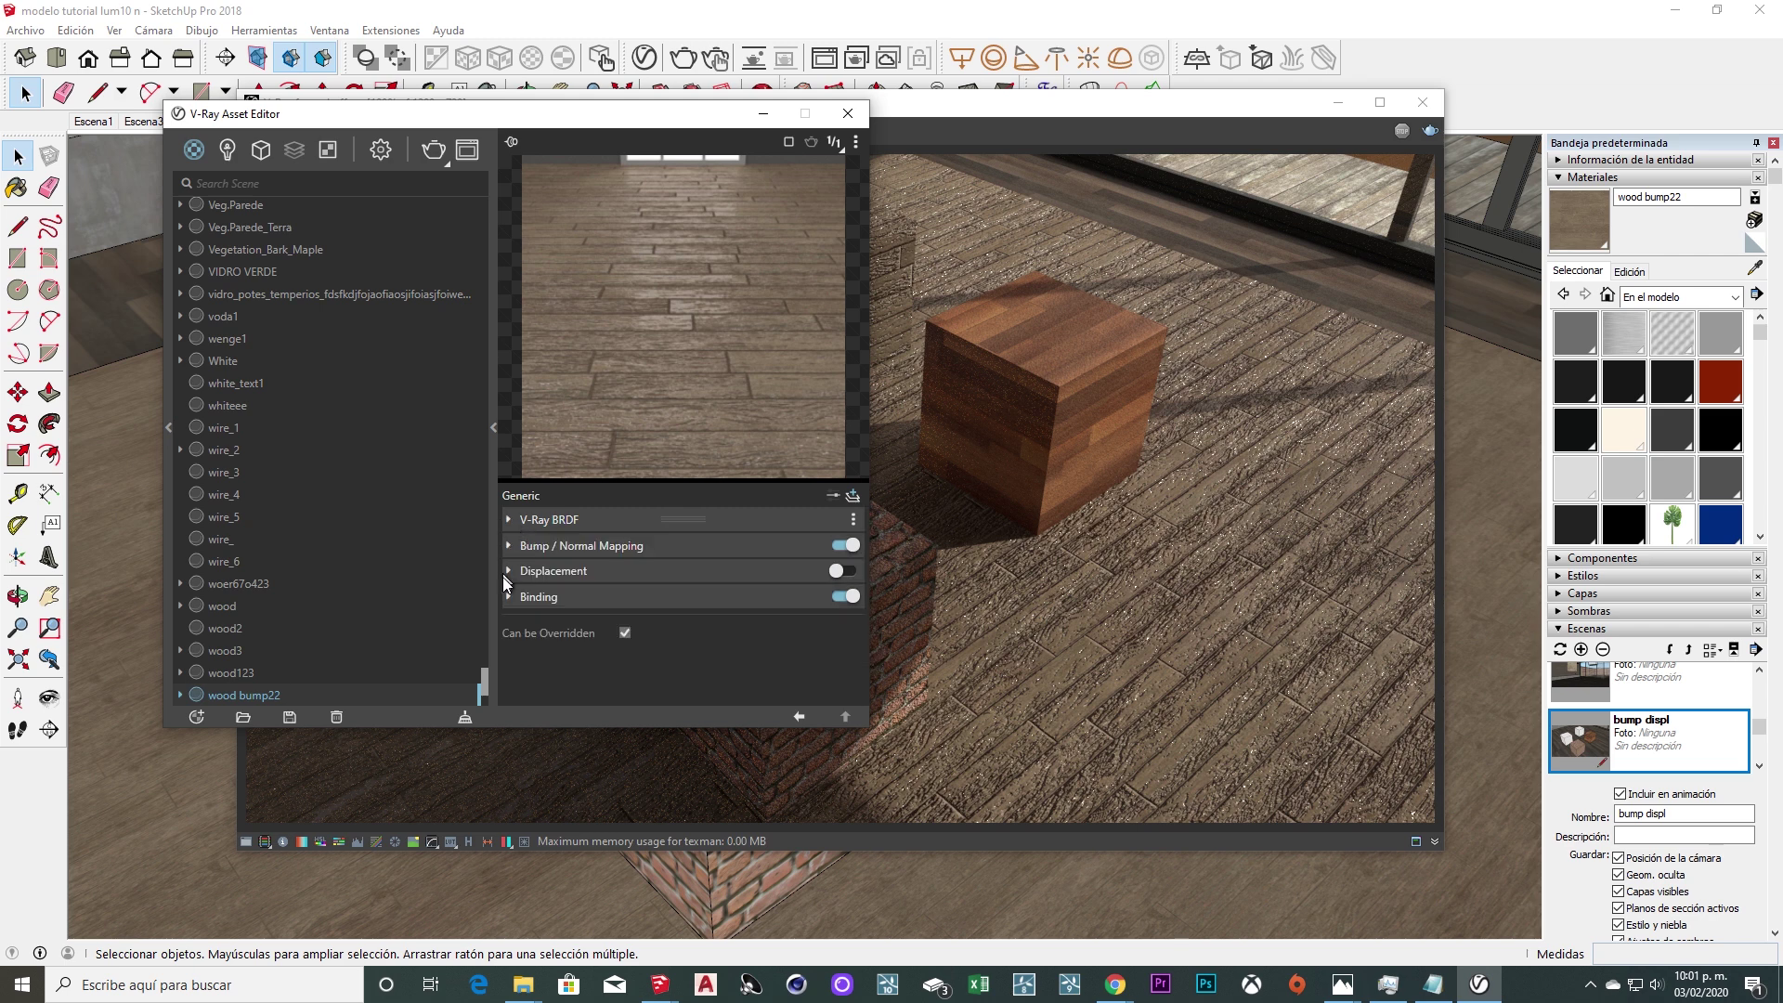
left_click(511, 546)
left_click(851, 572)
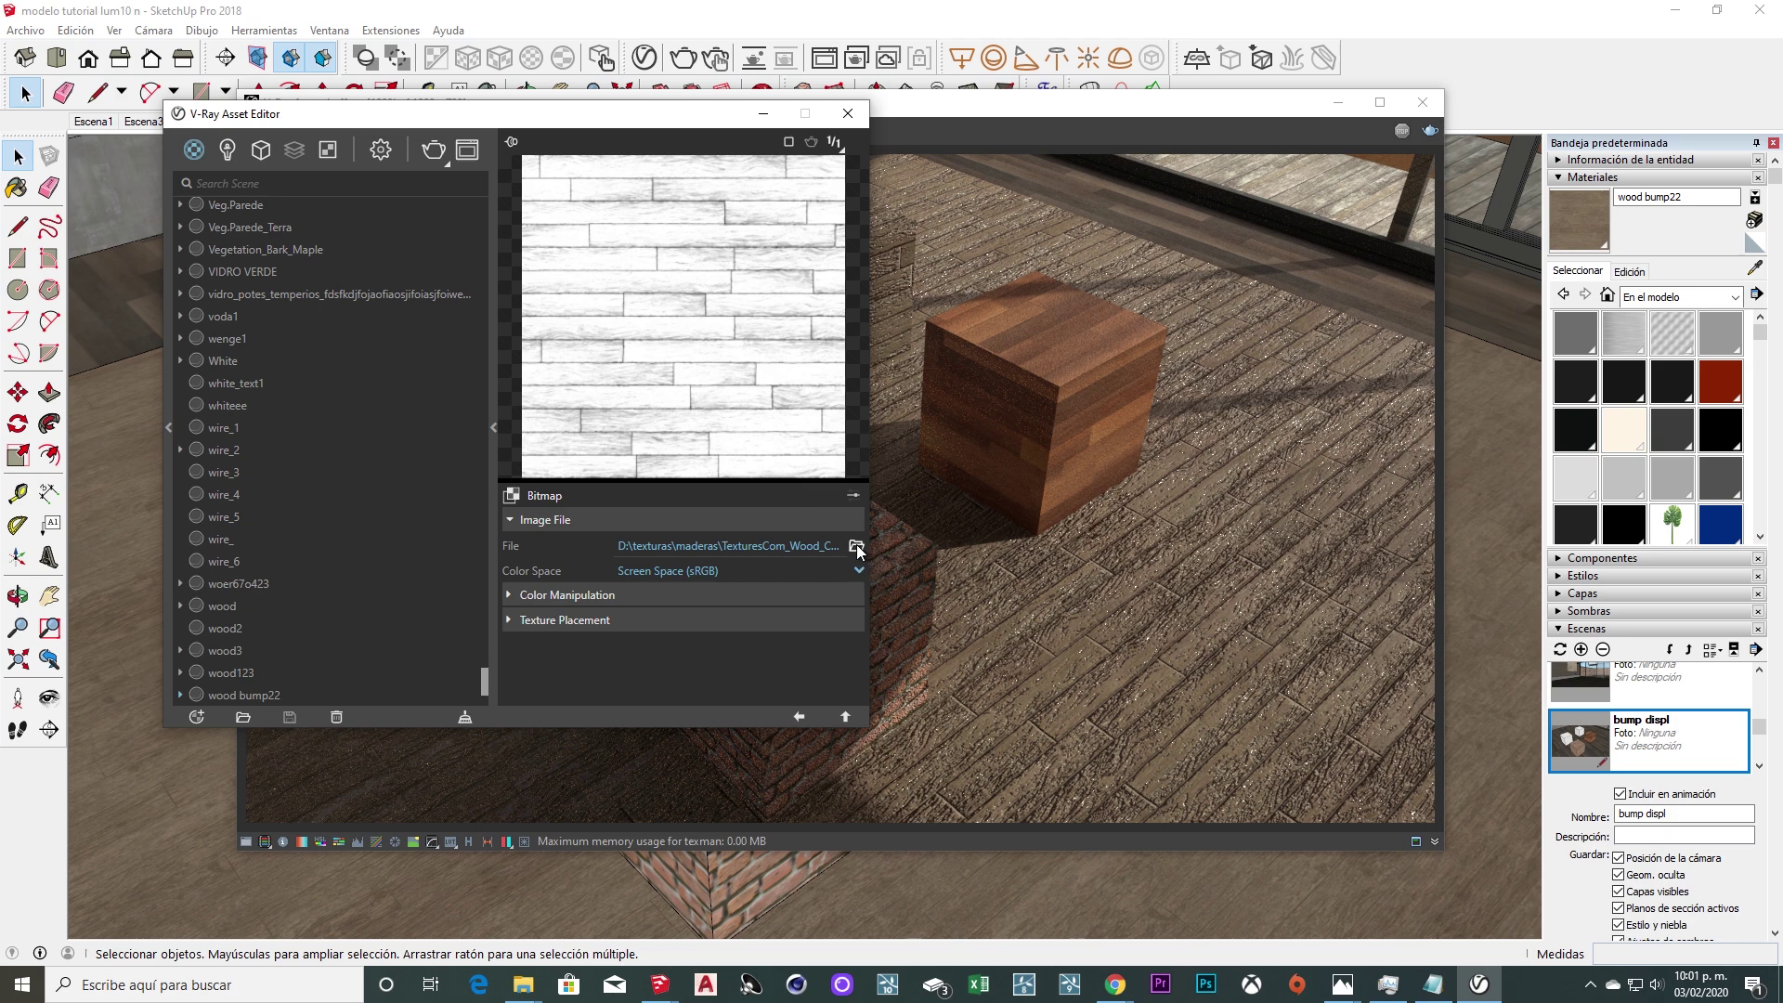
left_click(856, 545)
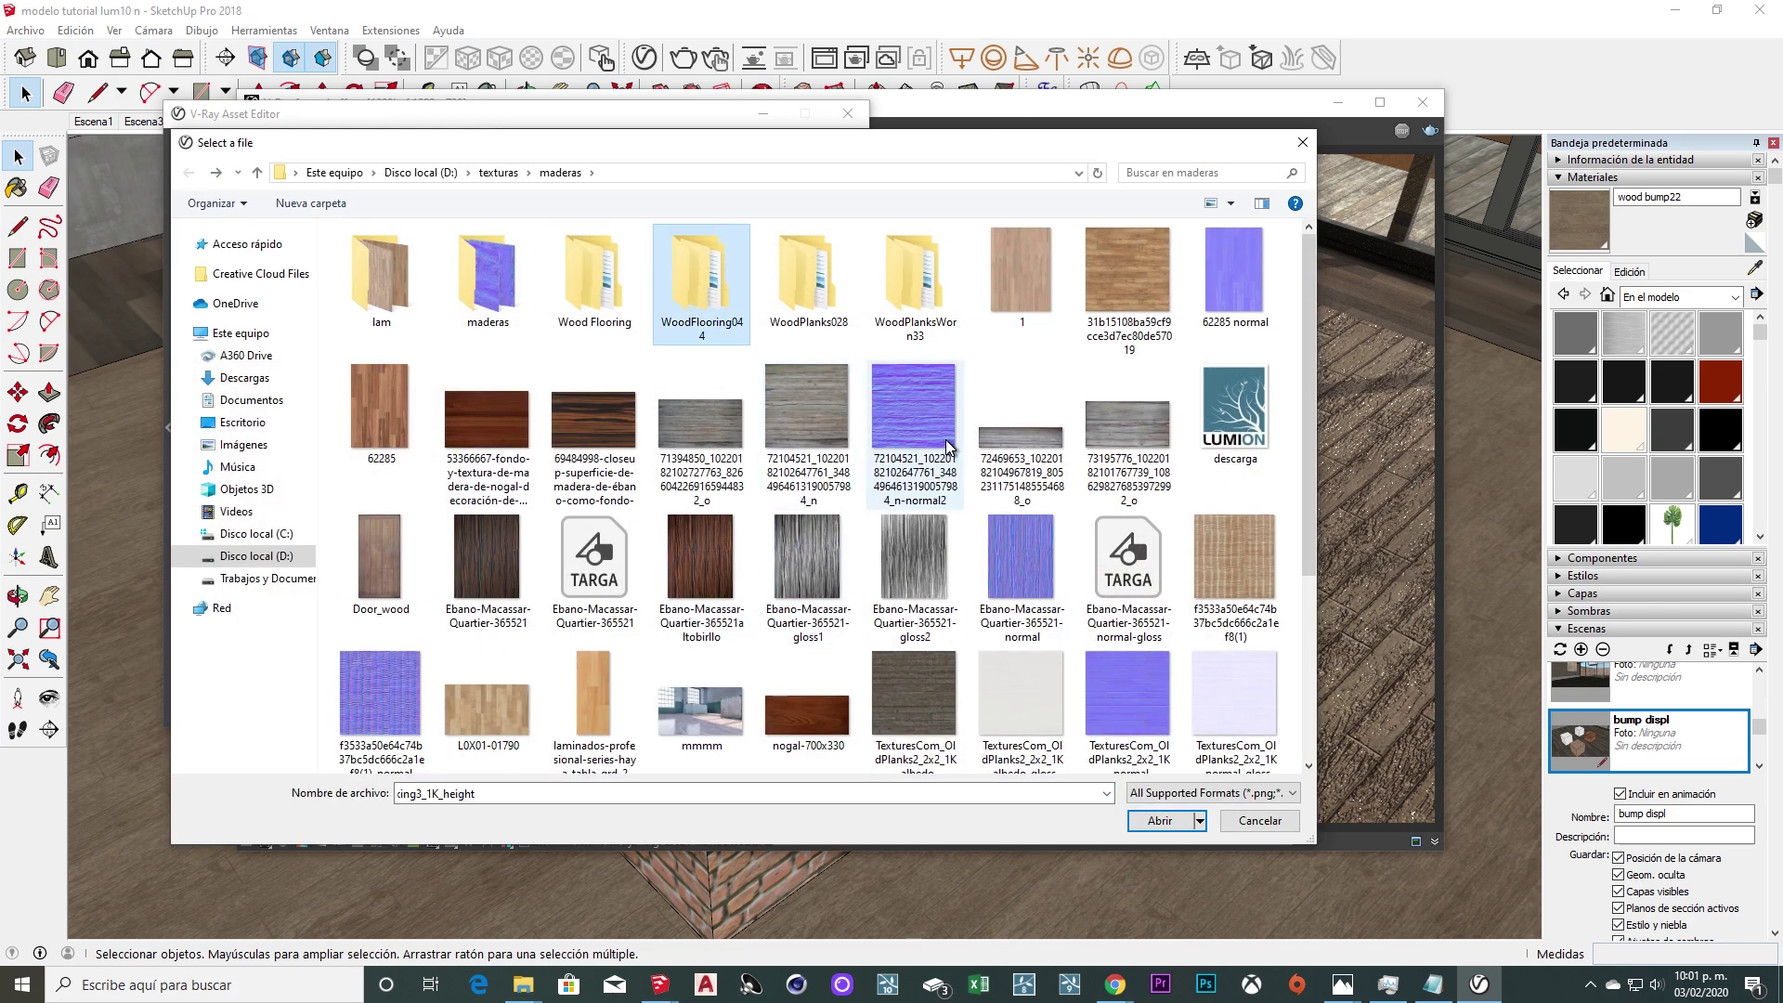
scroll(711, 691, "down", 3)
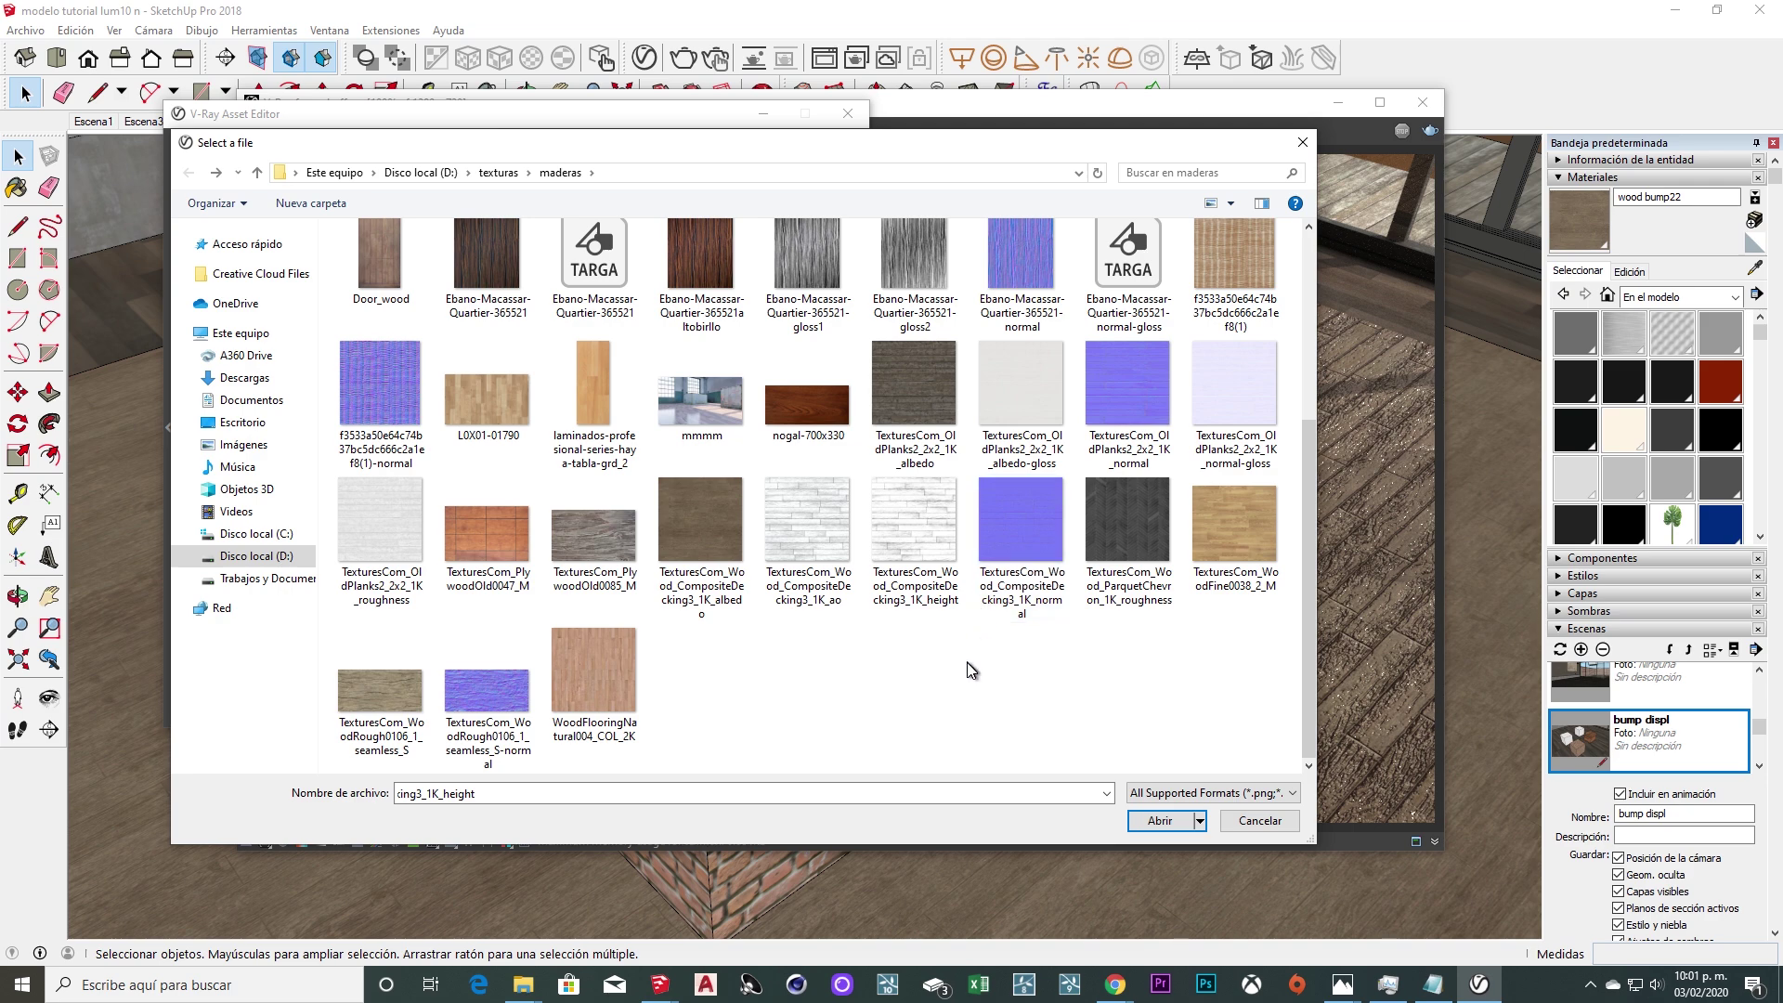
left_click(1031, 609)
left_click(1161, 820)
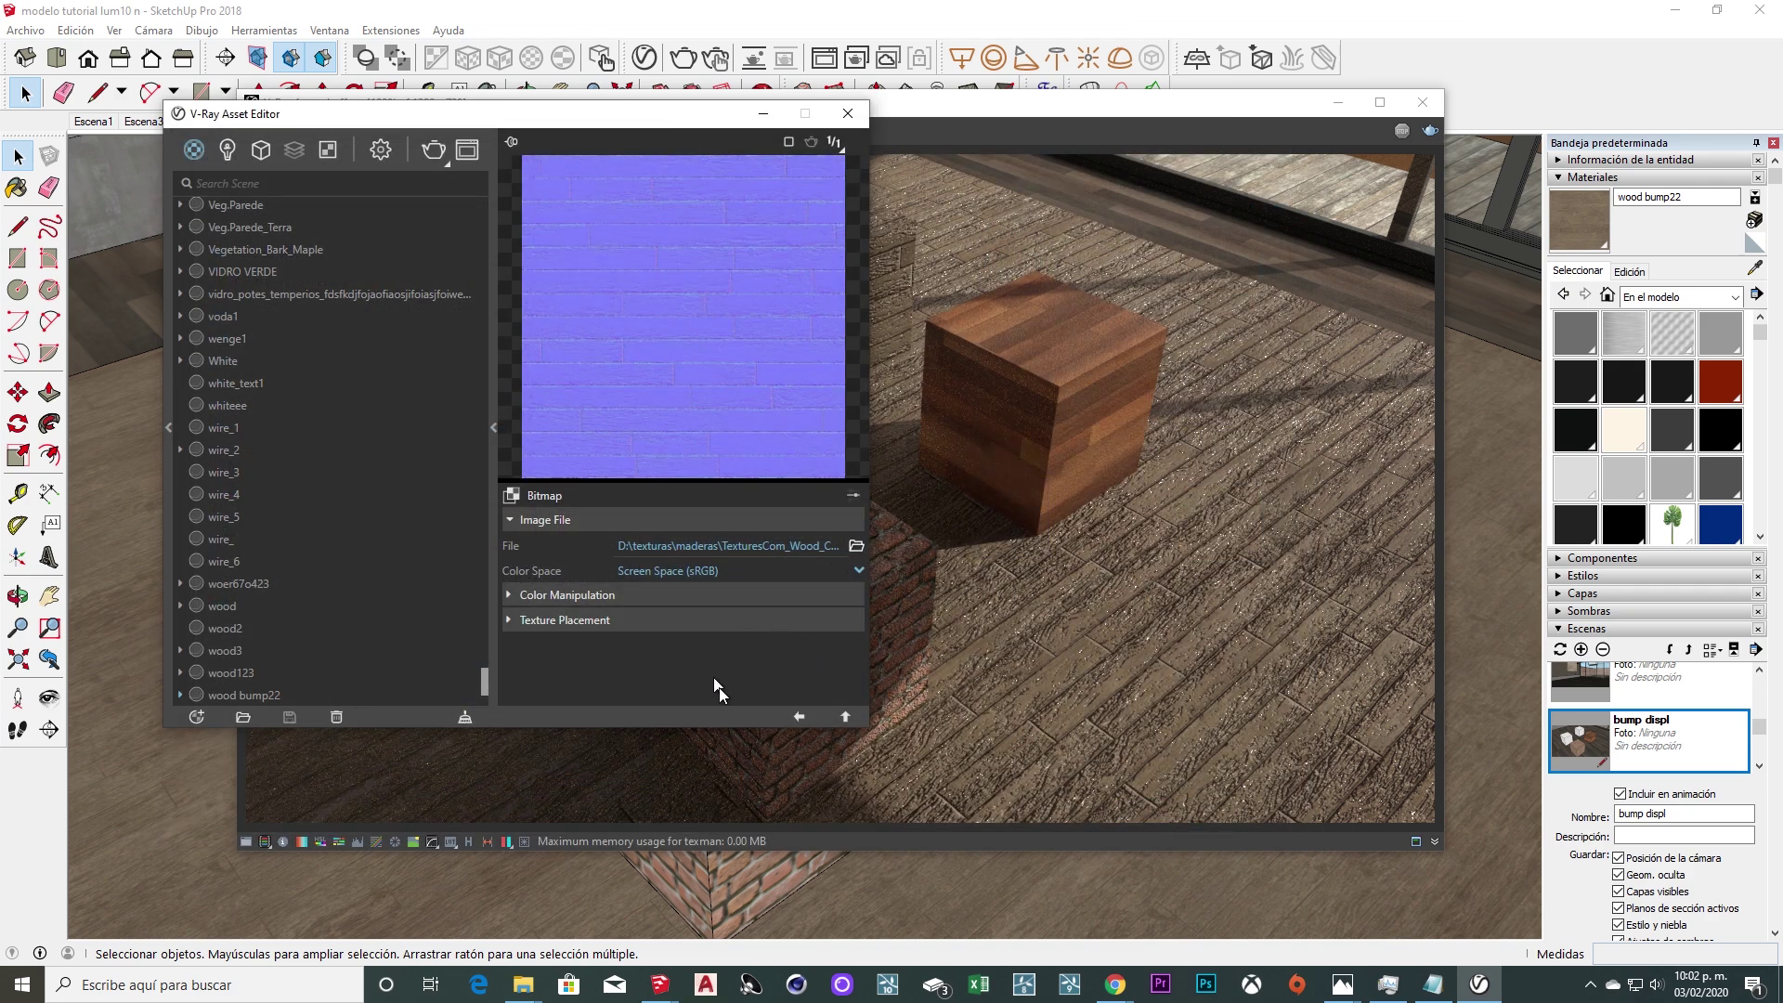
left_click(798, 715)
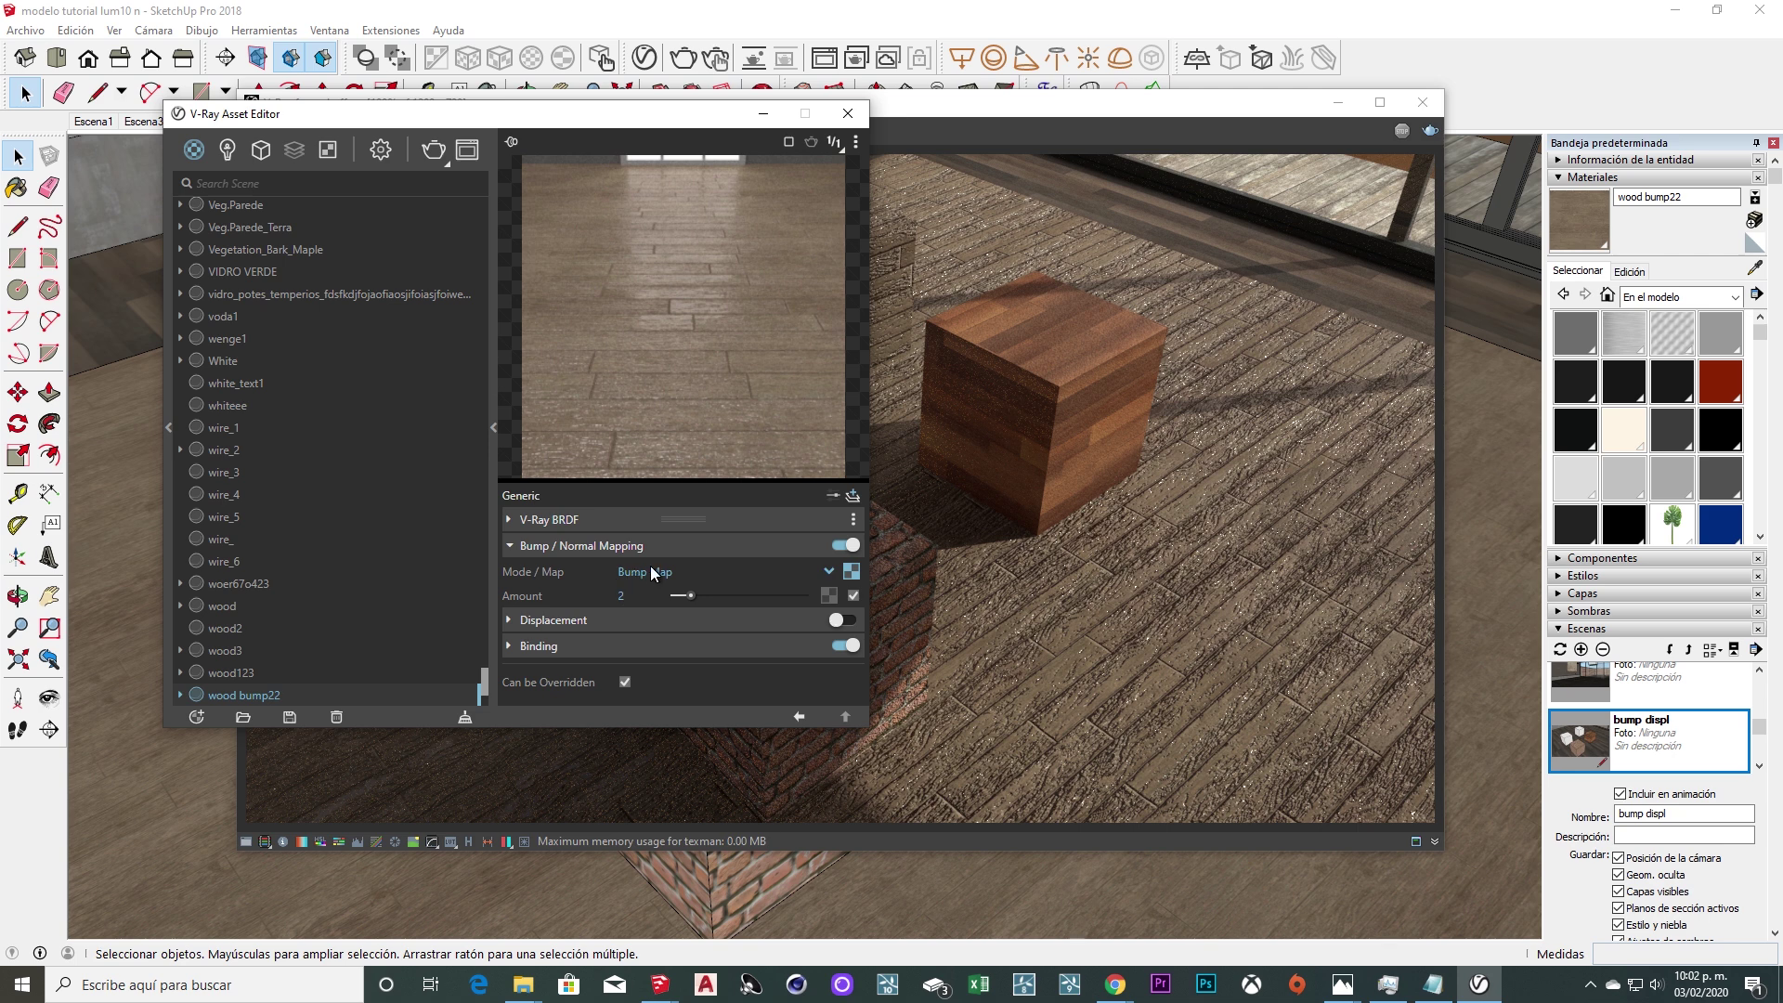
Settle the bump amount at 2 after trying 1 and 5, then close the editor.
left_click(622, 595)
key("Return")
left_click(621, 595)
type("5")
key("Return")
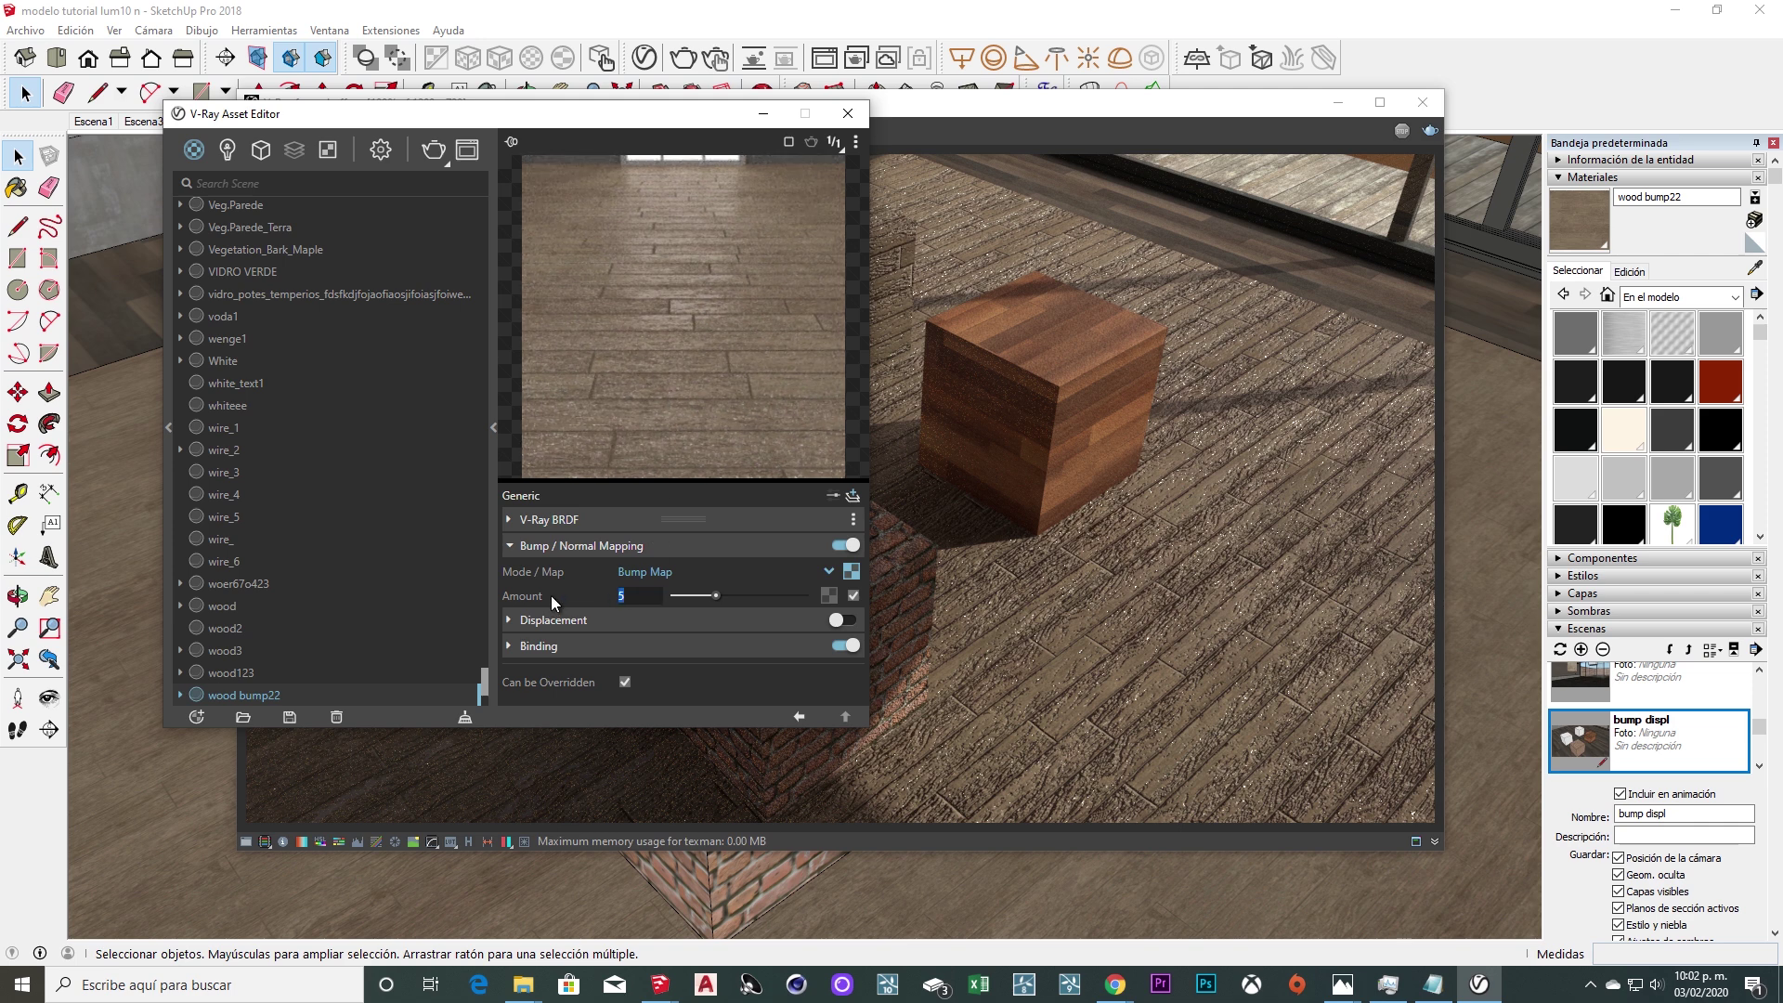
type("2")
key("Return")
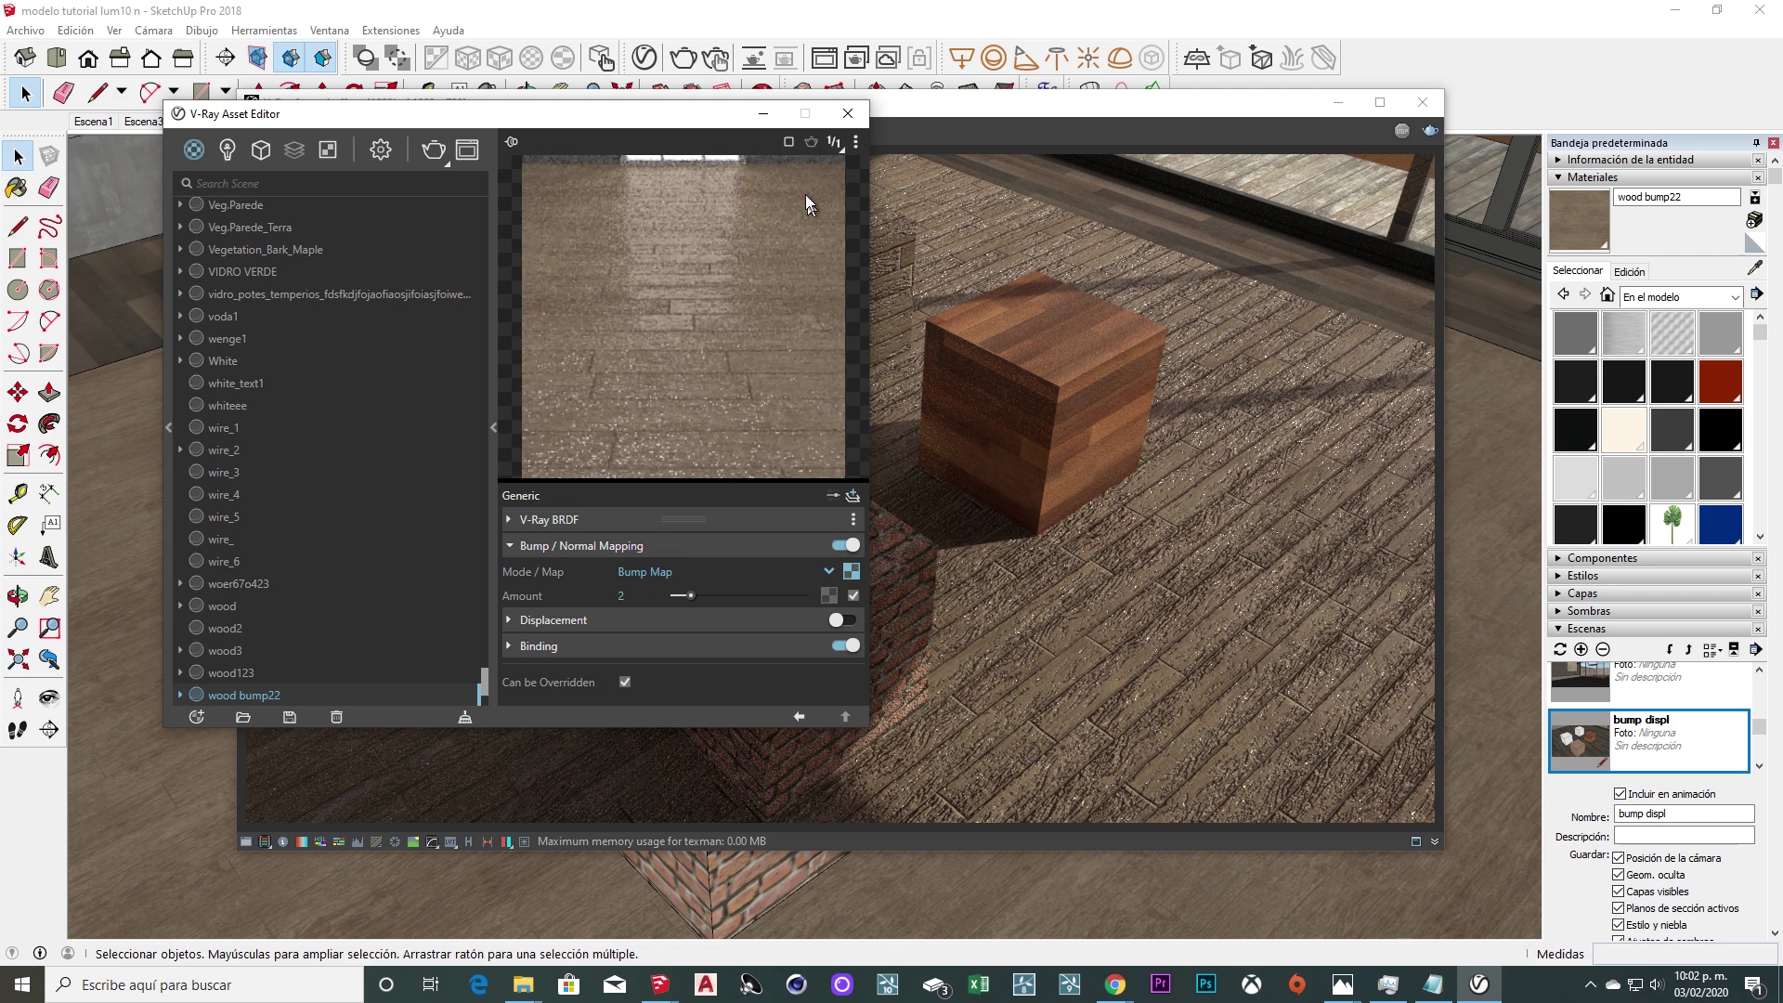
left_click(846, 115)
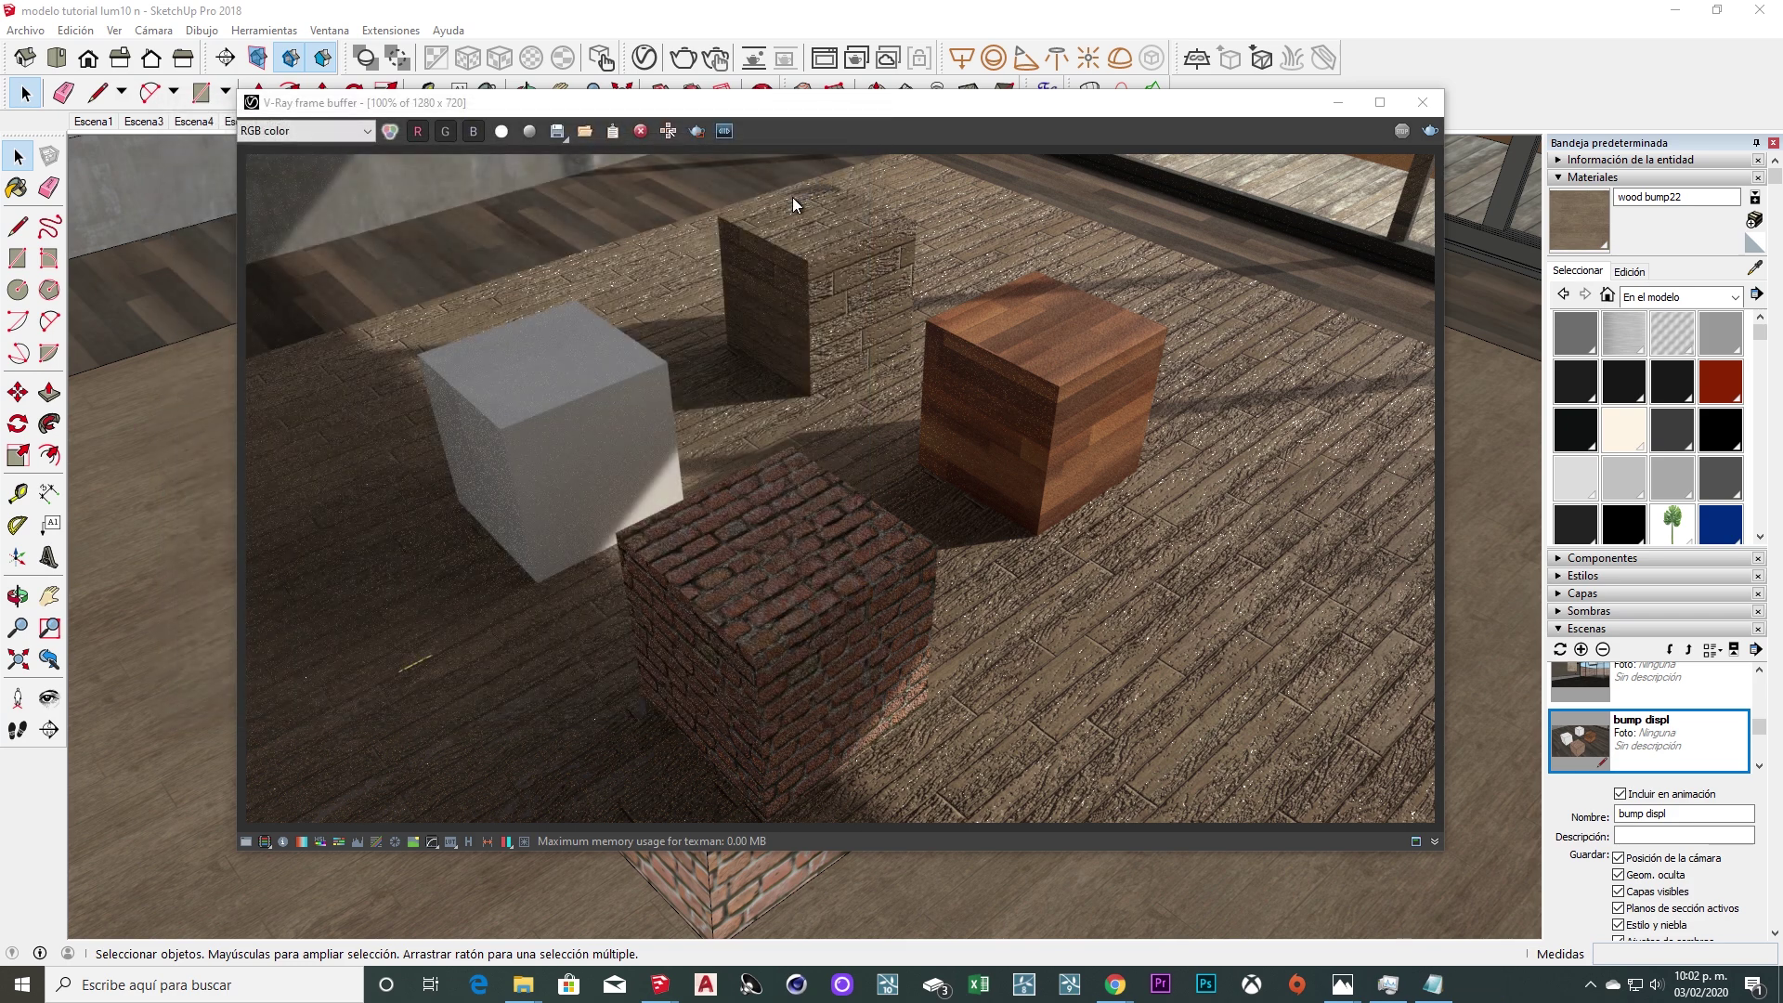
Re-render the scene with the new floor bump, limited to a right-half region.
left_click(697, 131)
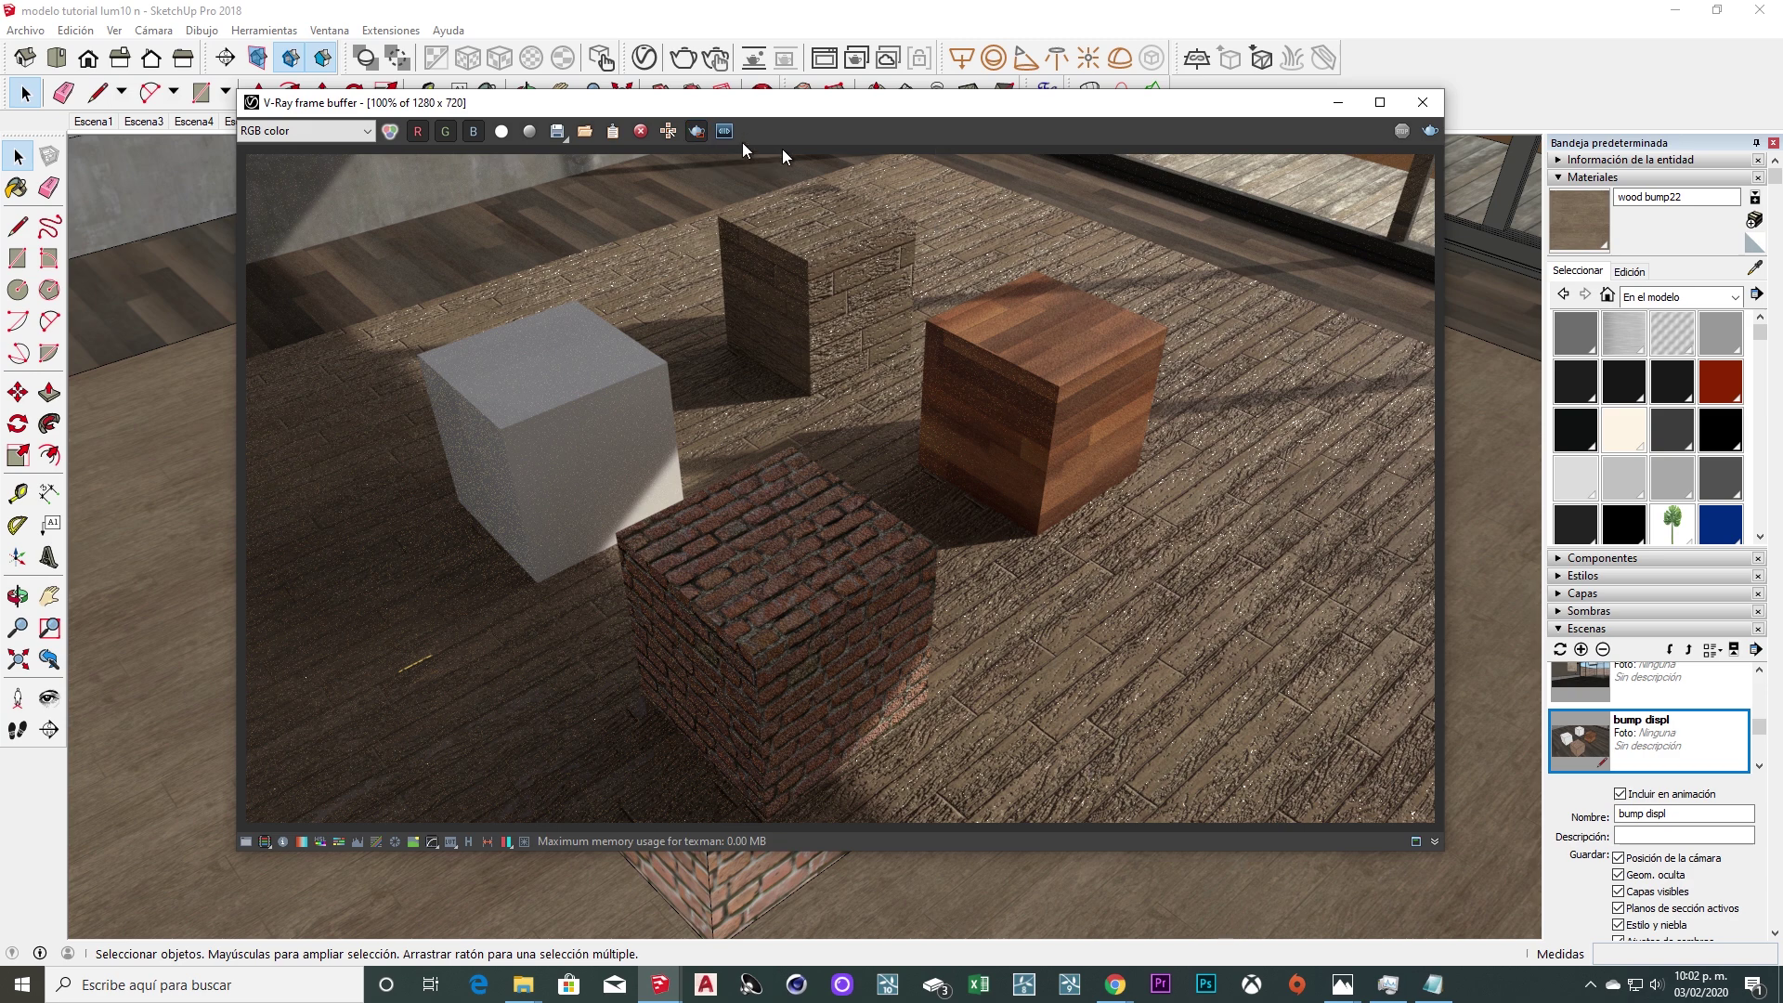
left_click_drag(921, 152, 1356, 877)
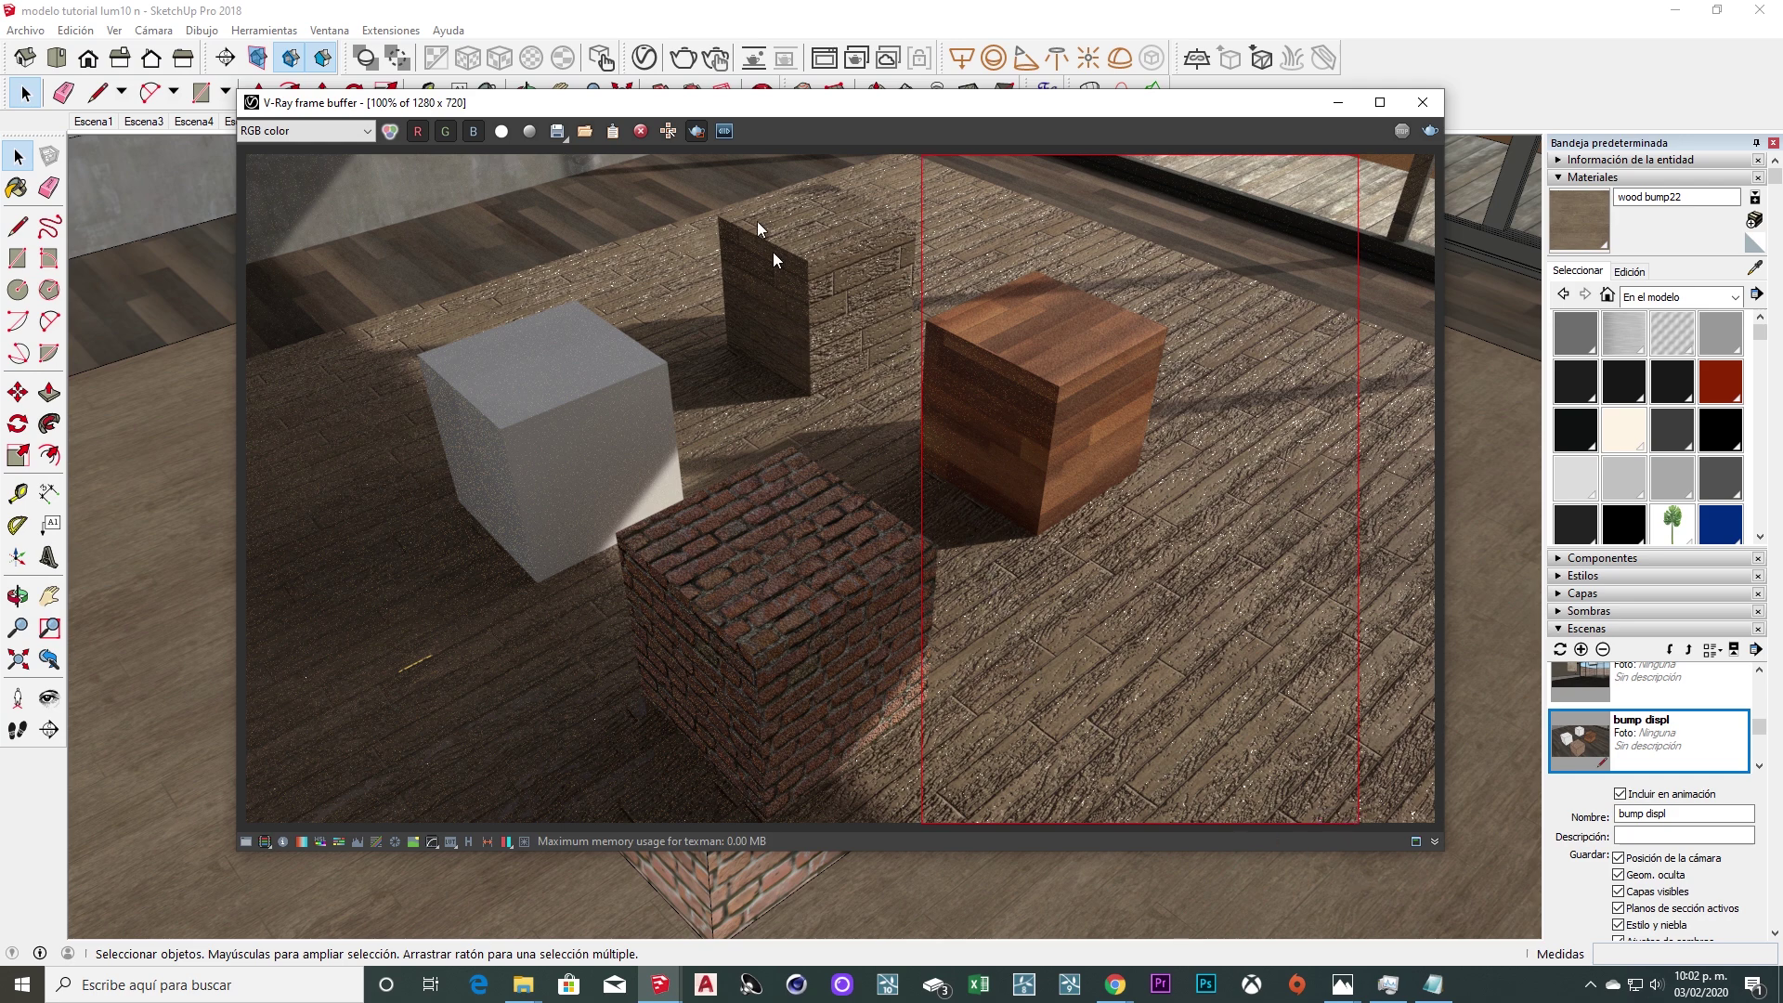
left_click(689, 59)
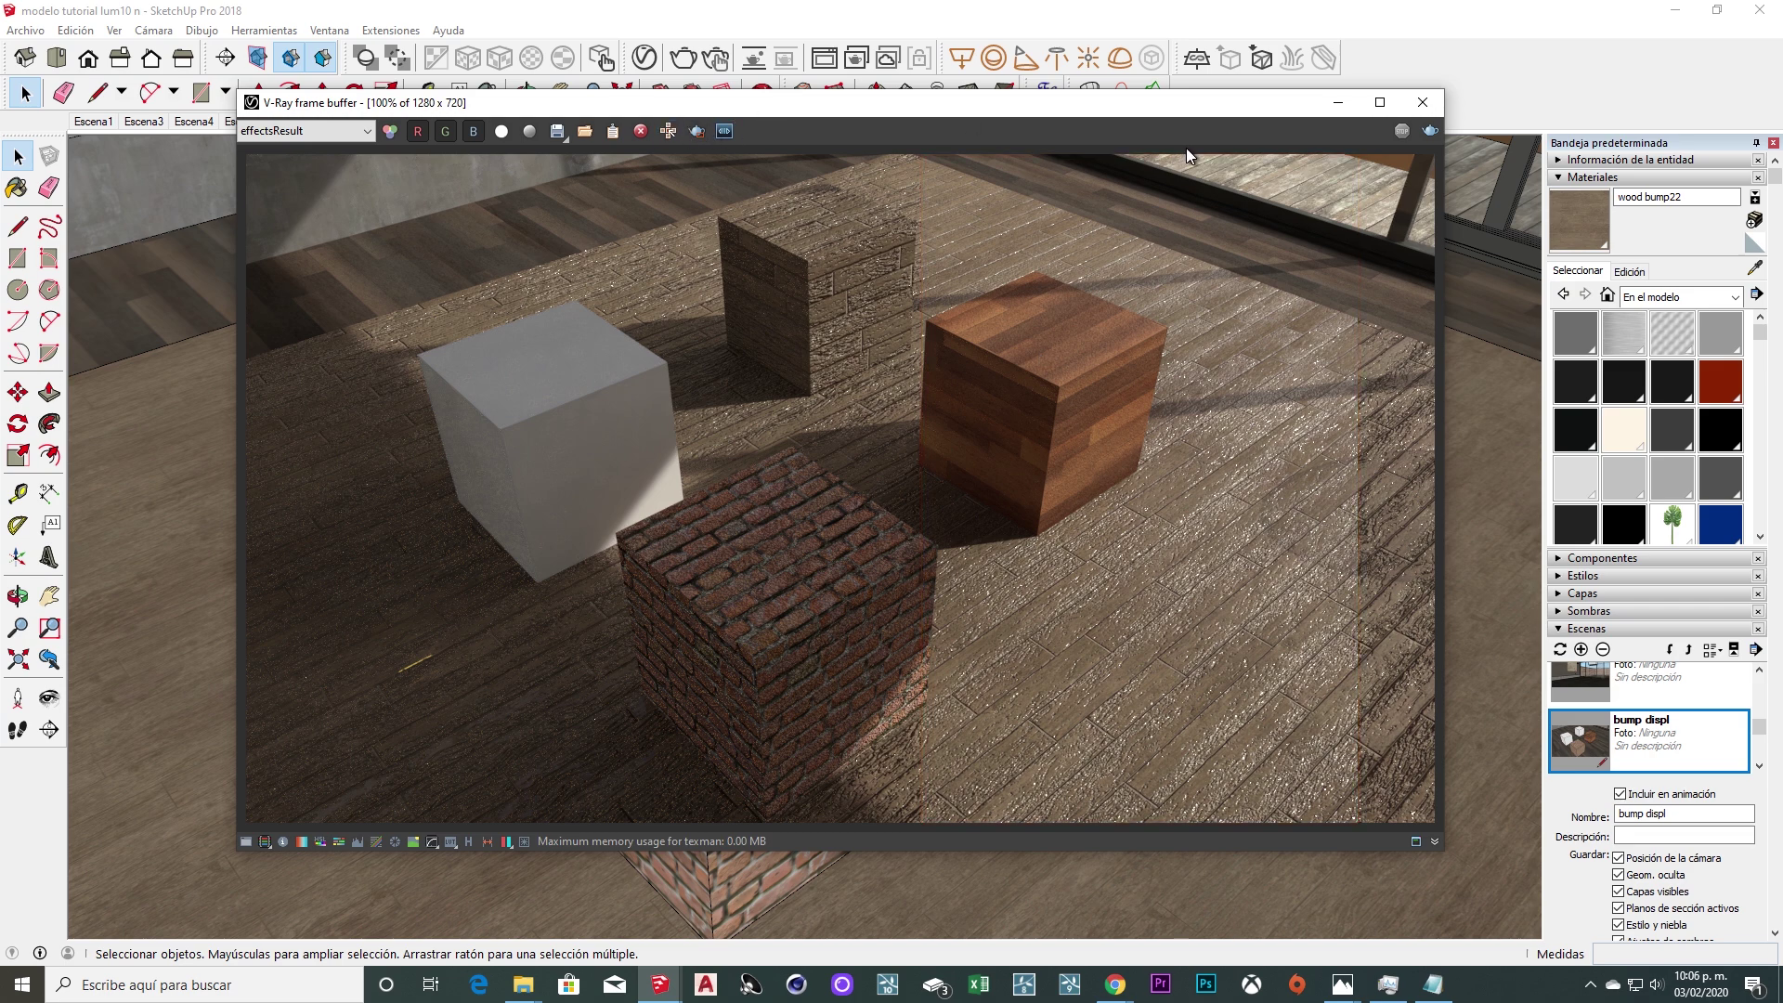
Narrow the render region to the right edge and reopen wood bump22's bump settings.
left_click_drag(1117, 154, 1351, 822)
mouse_move(1188, 154)
left_mouse_down()
mouse_move(1283, 507)
mouse_move(1468, 836)
left_mouse_up()
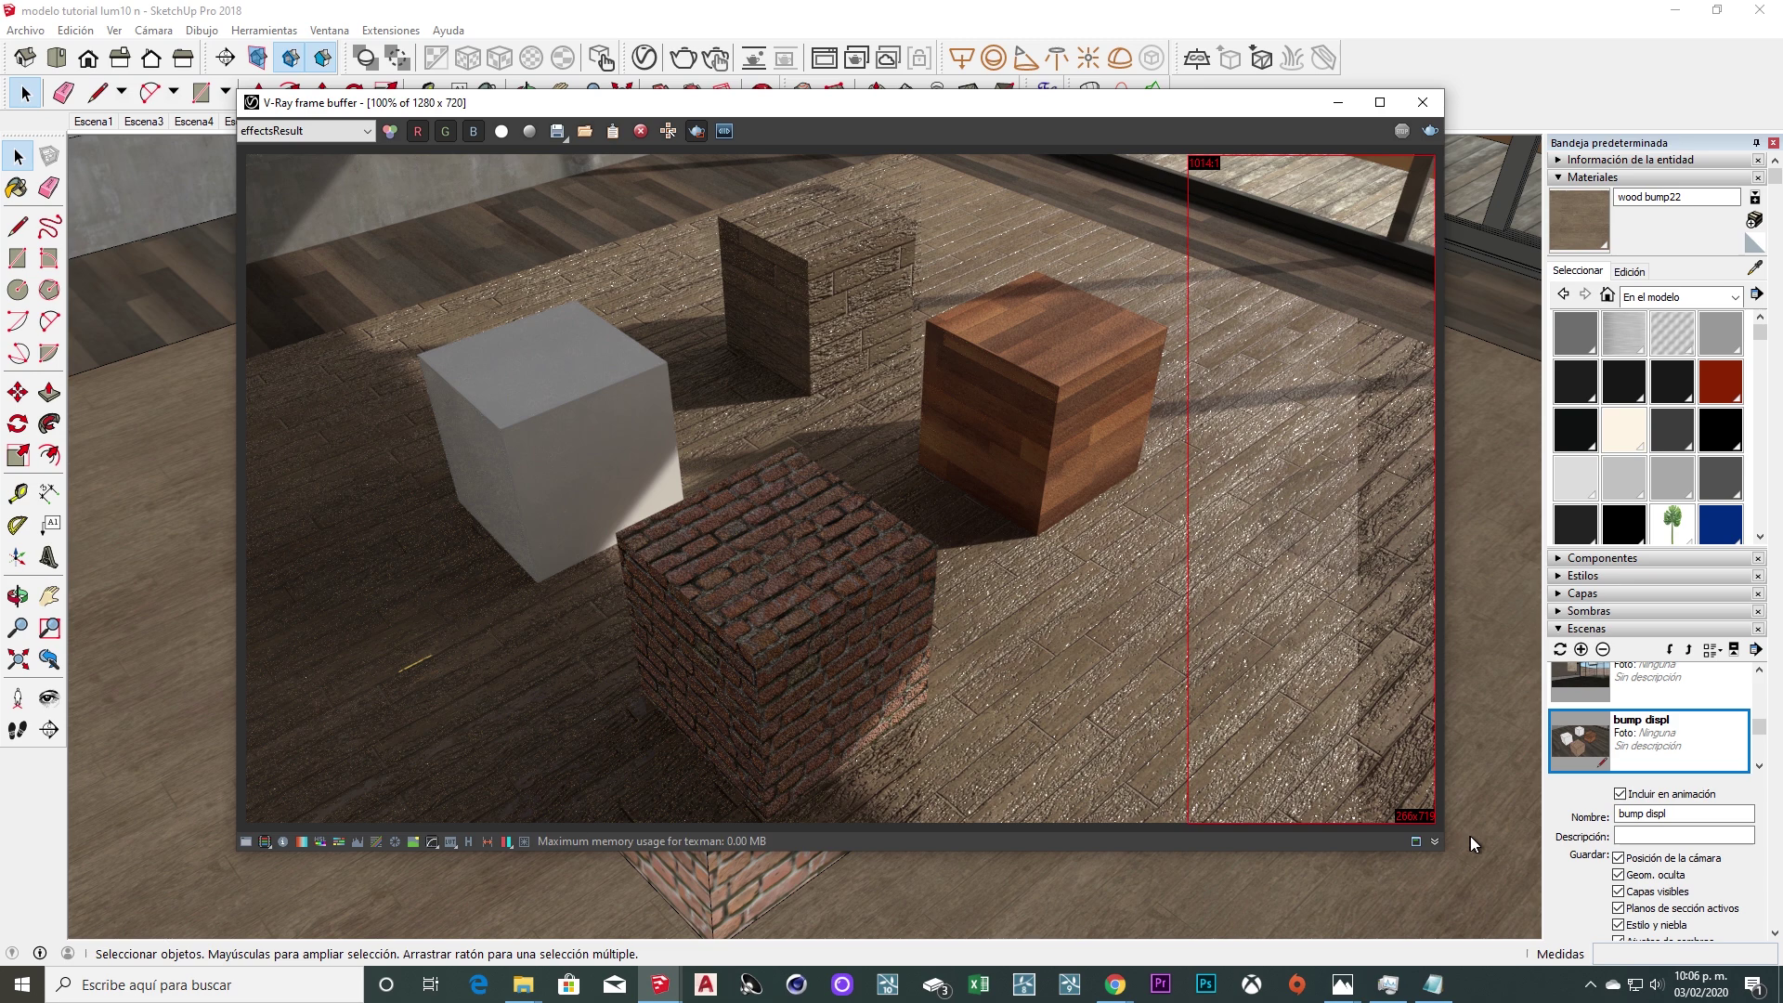
left_click(838, 91)
left_click(512, 546)
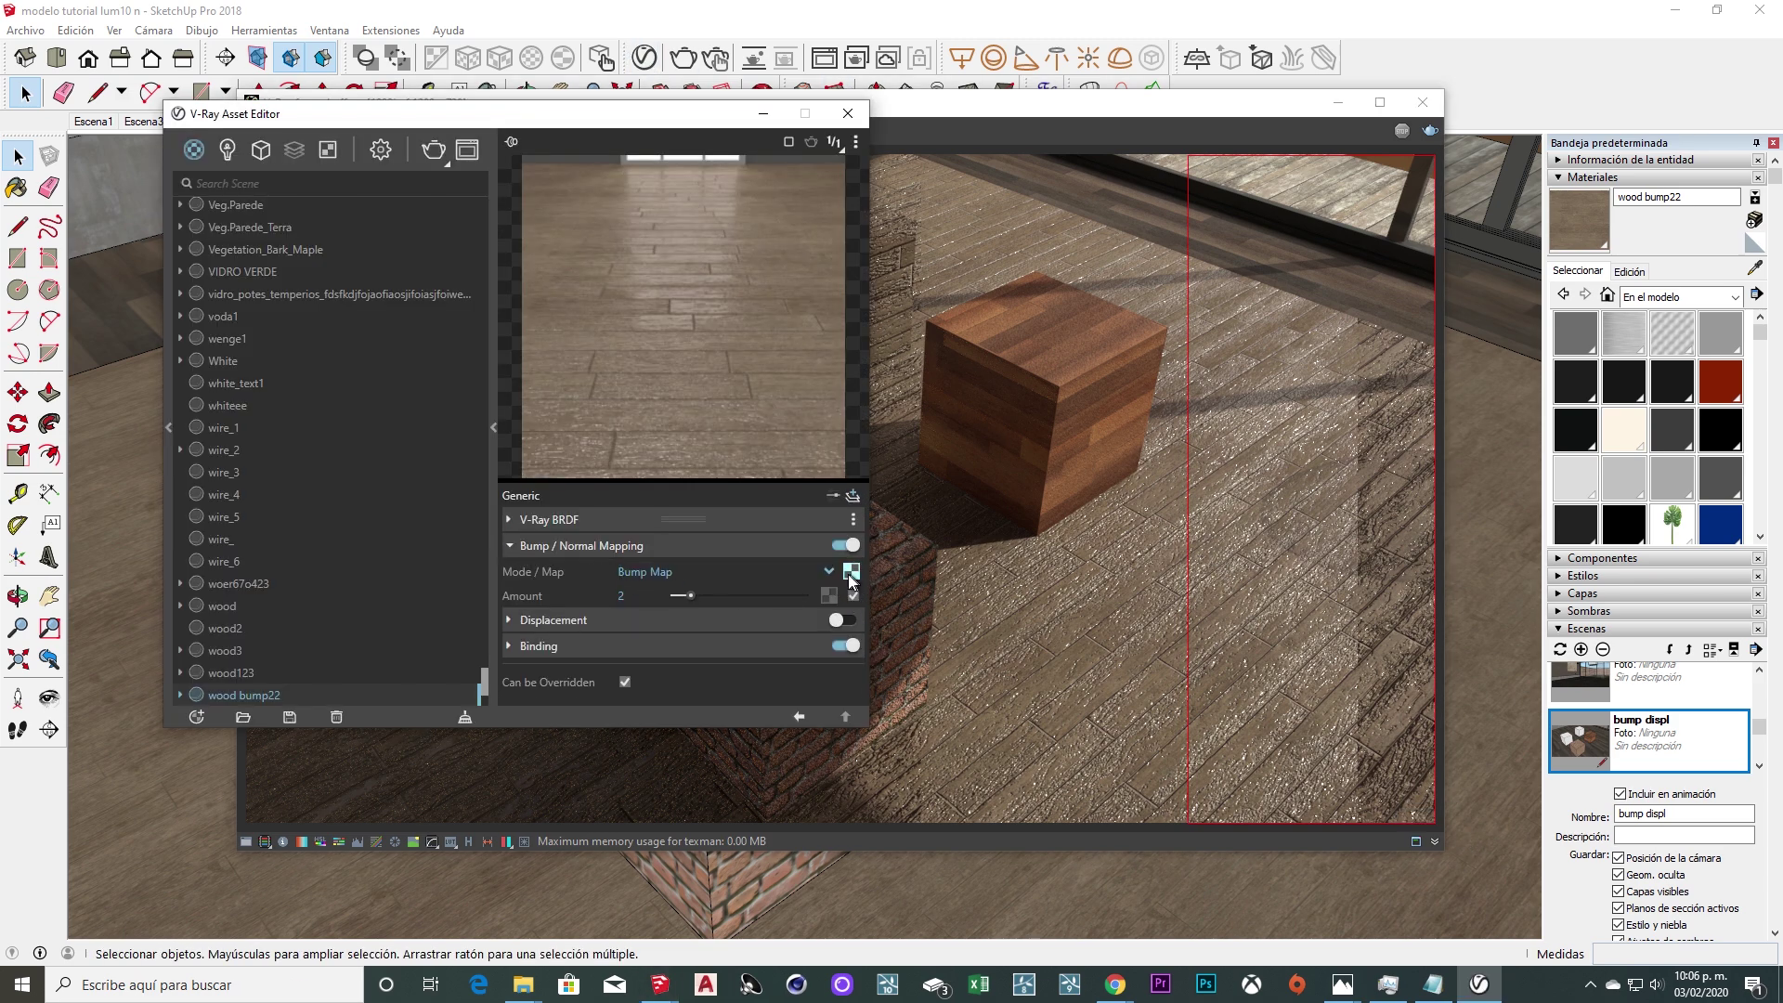
Turn off wood bump22's bump mapping, re-render the region to compare, then clear the region.
left_click(843, 545)
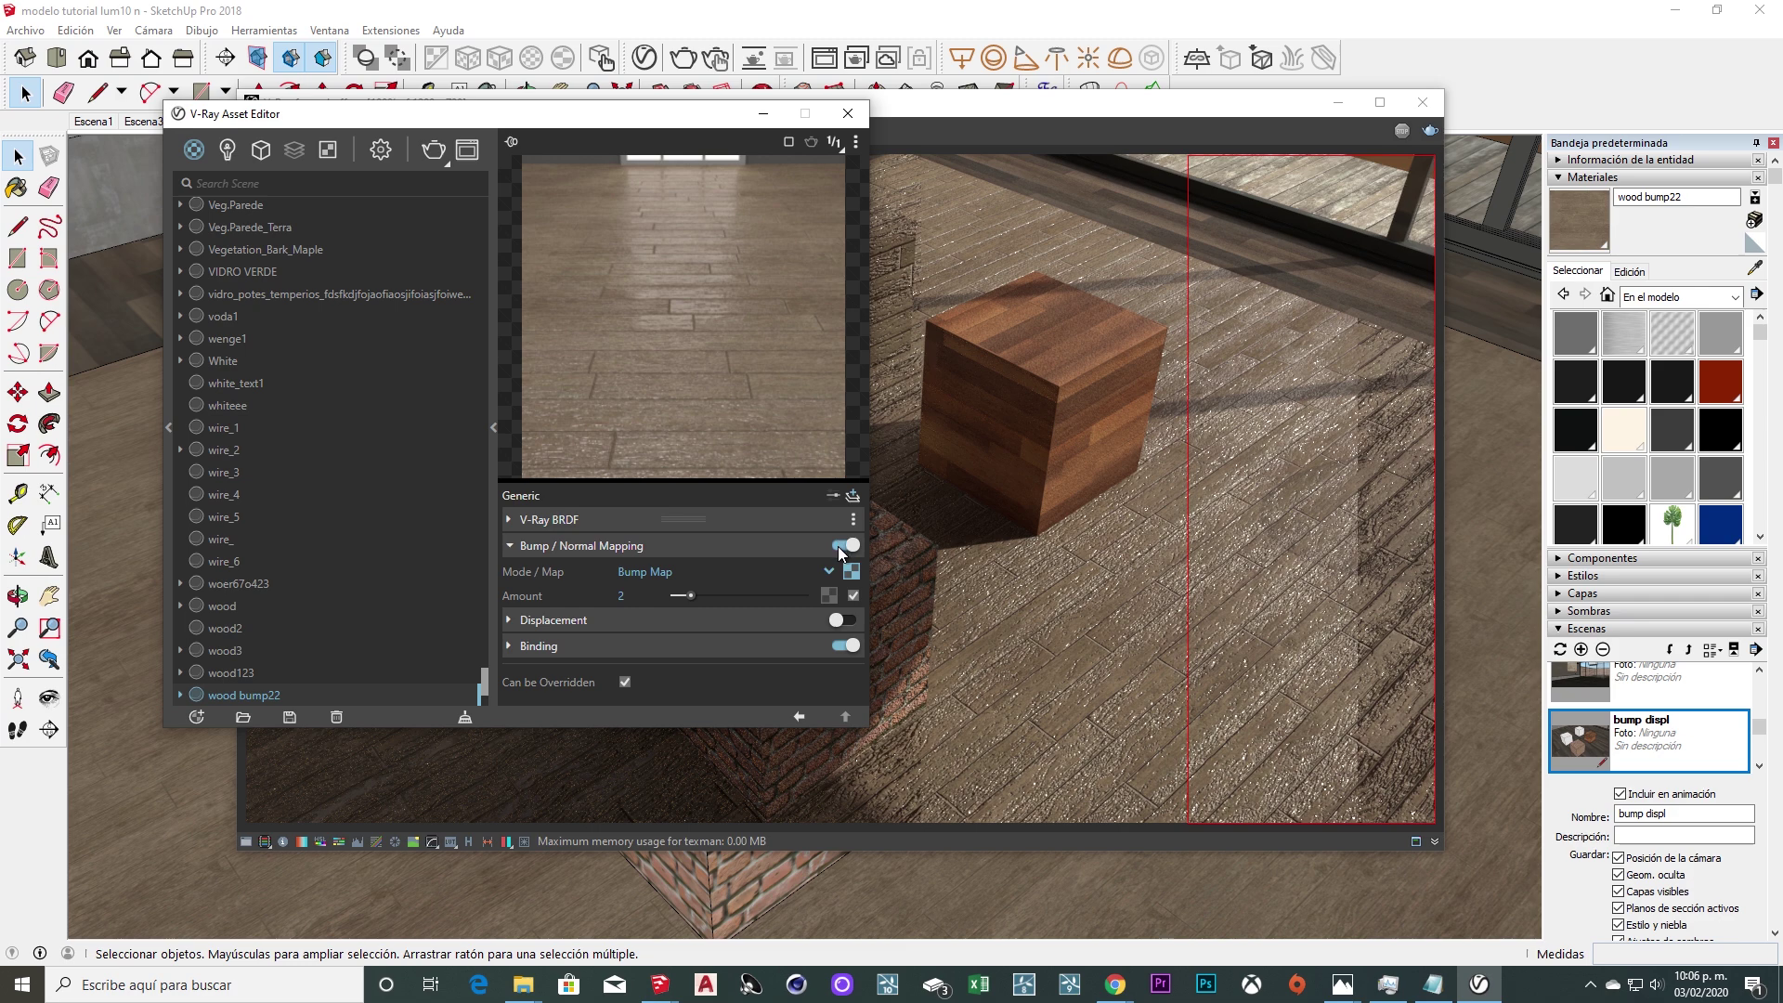
left_click(883, 146)
left_click(685, 65)
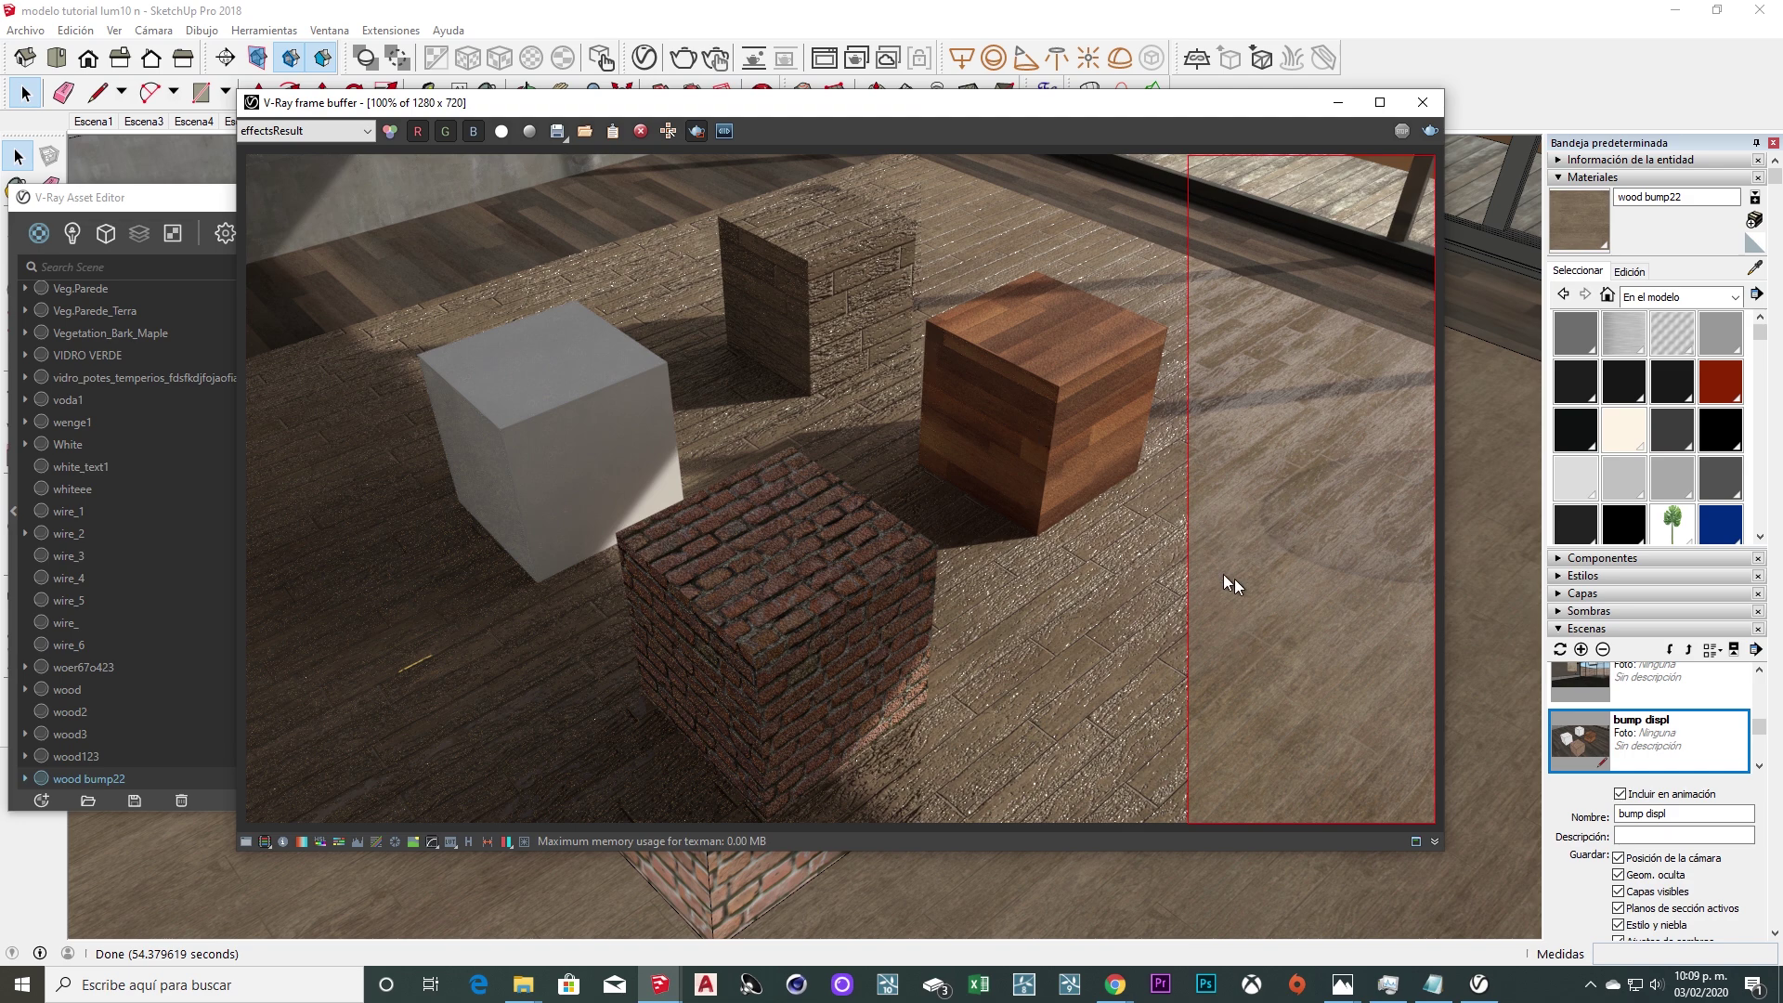
left_click(699, 133)
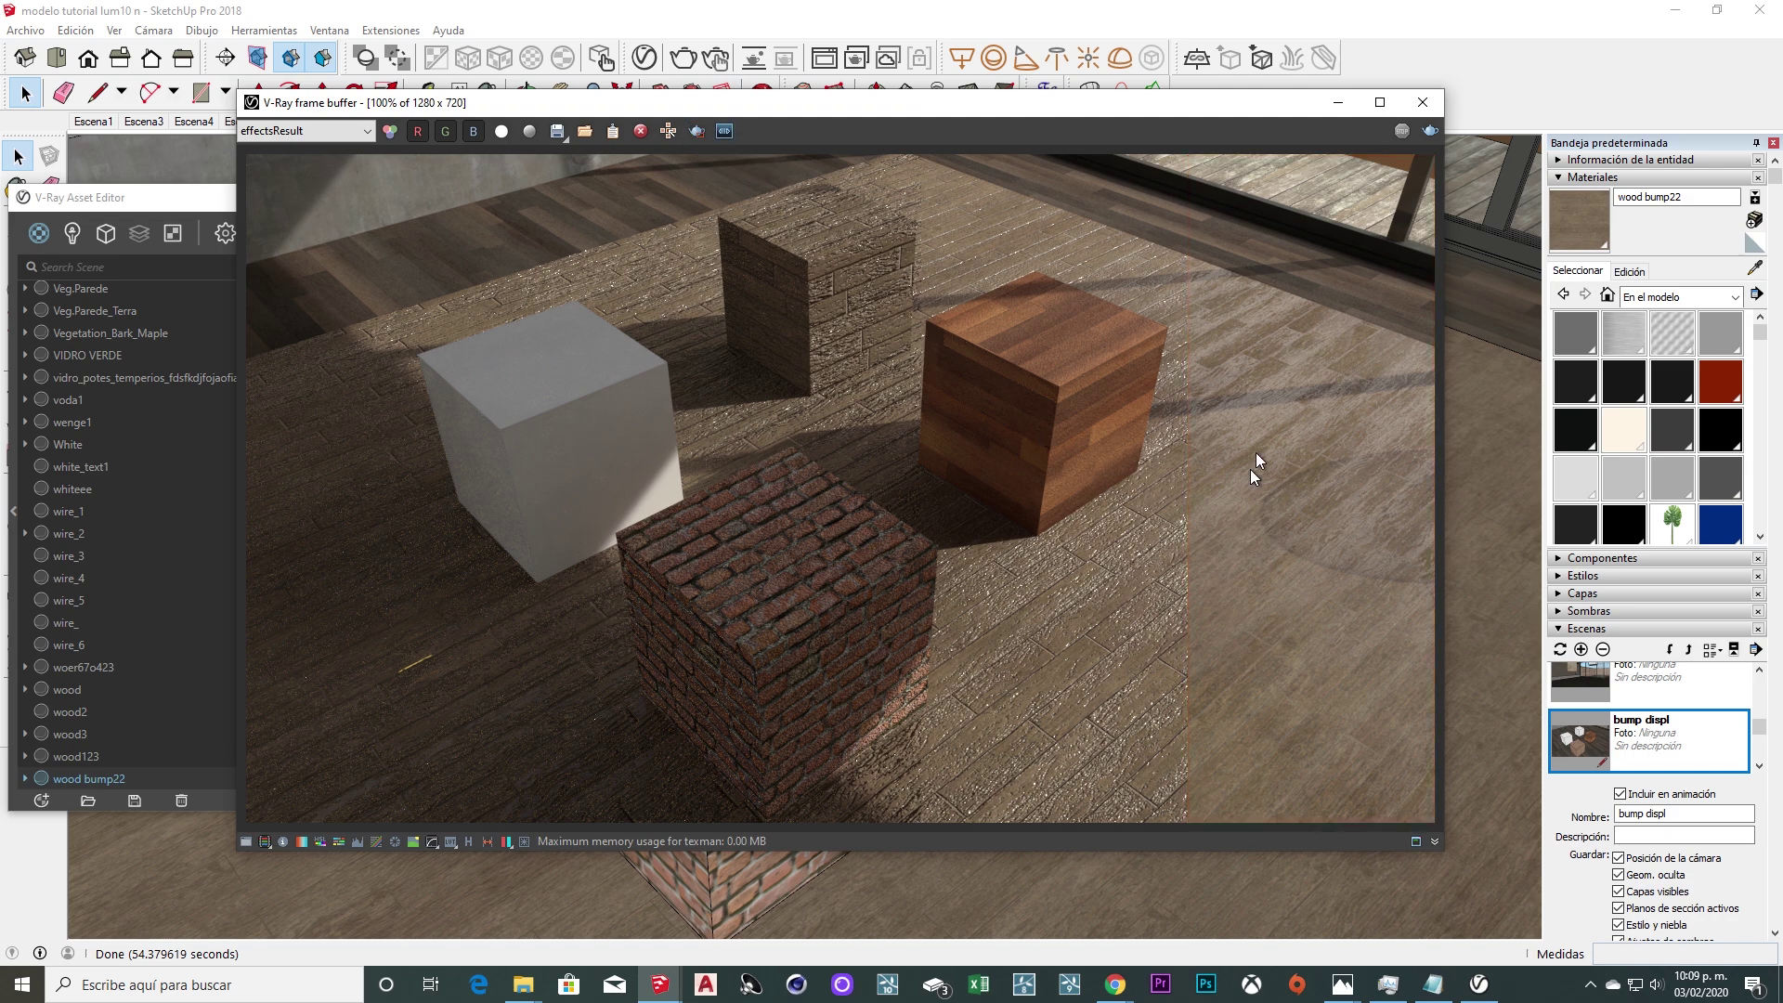
left_click(558, 130)
key("Escape")
left_click(614, 62)
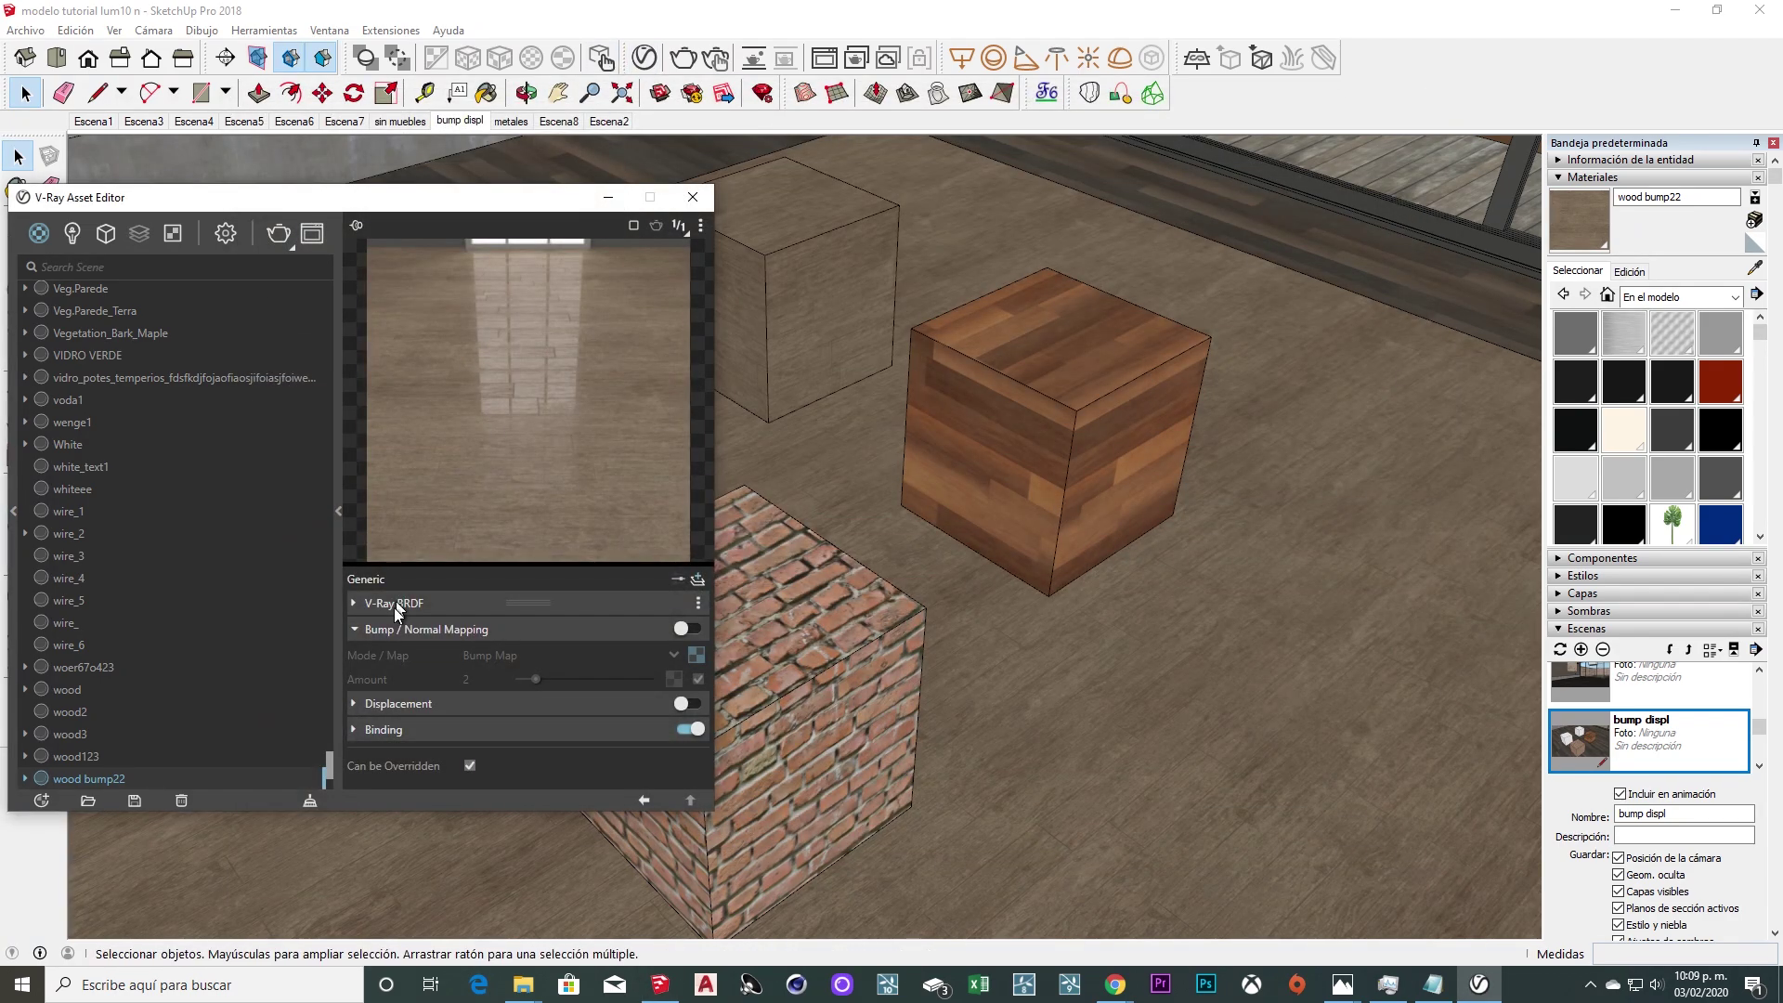
Darken wood bump22's reflection colour and set reflection glossiness to 0.7.
left_click(358, 631)
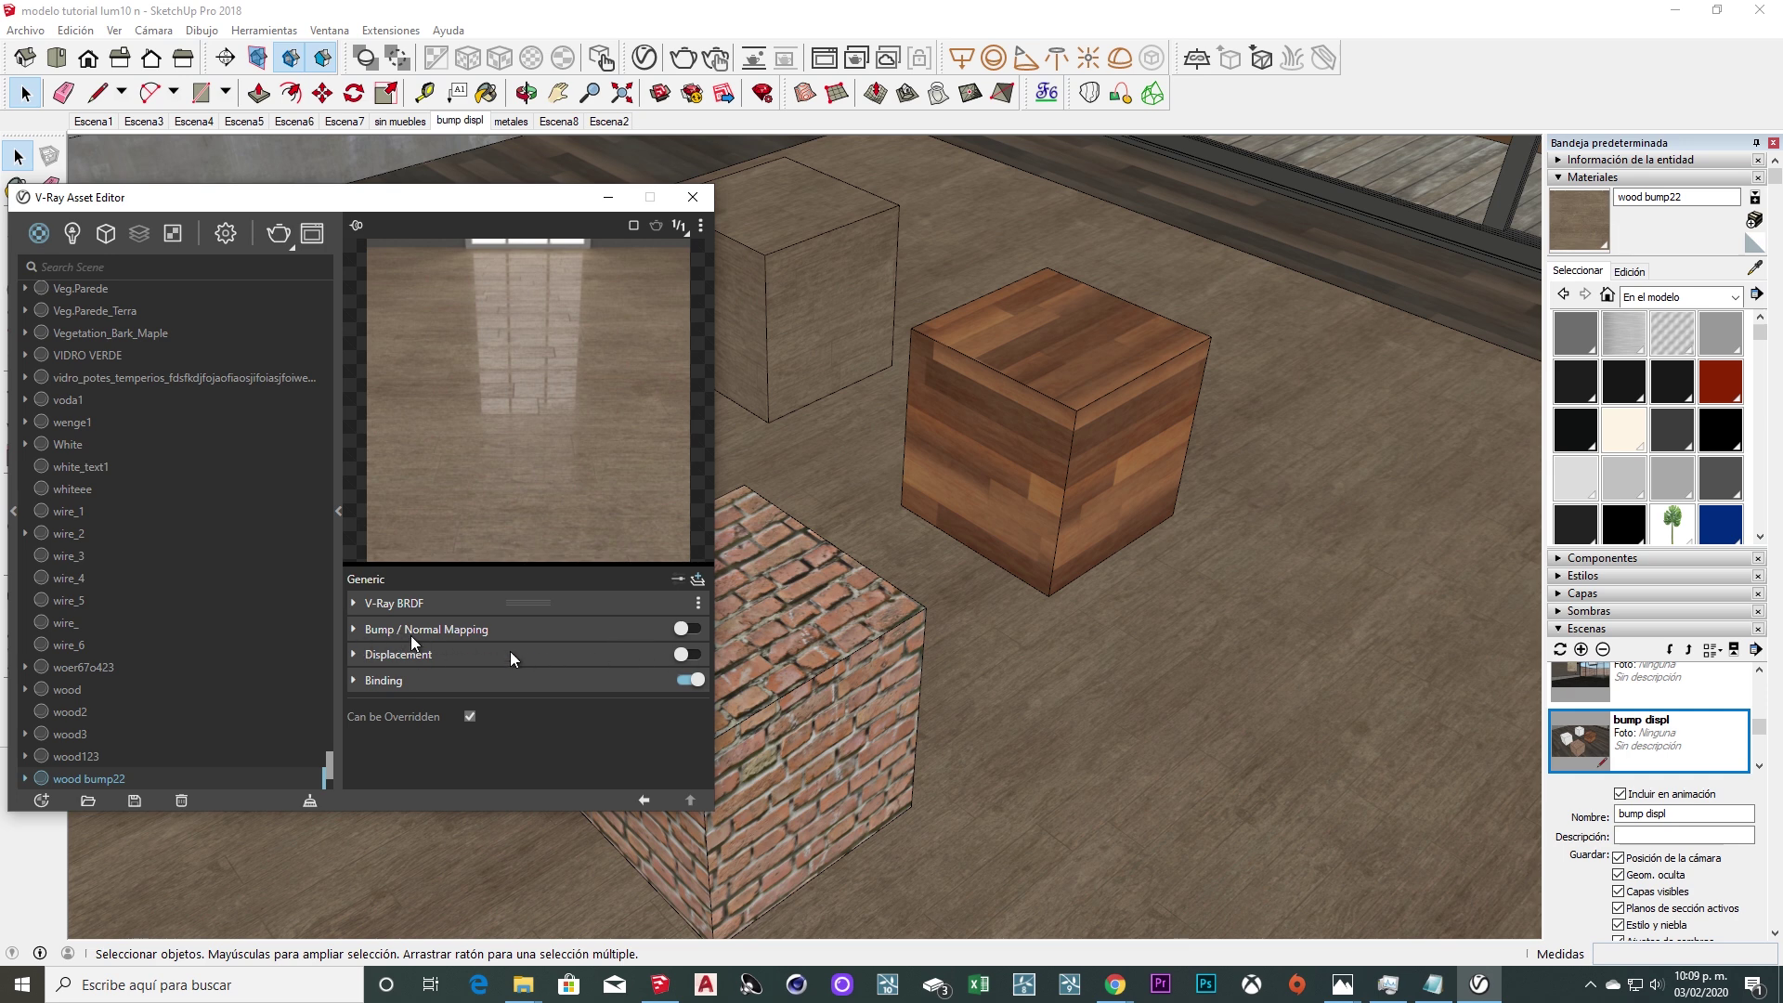
left_click(353, 604)
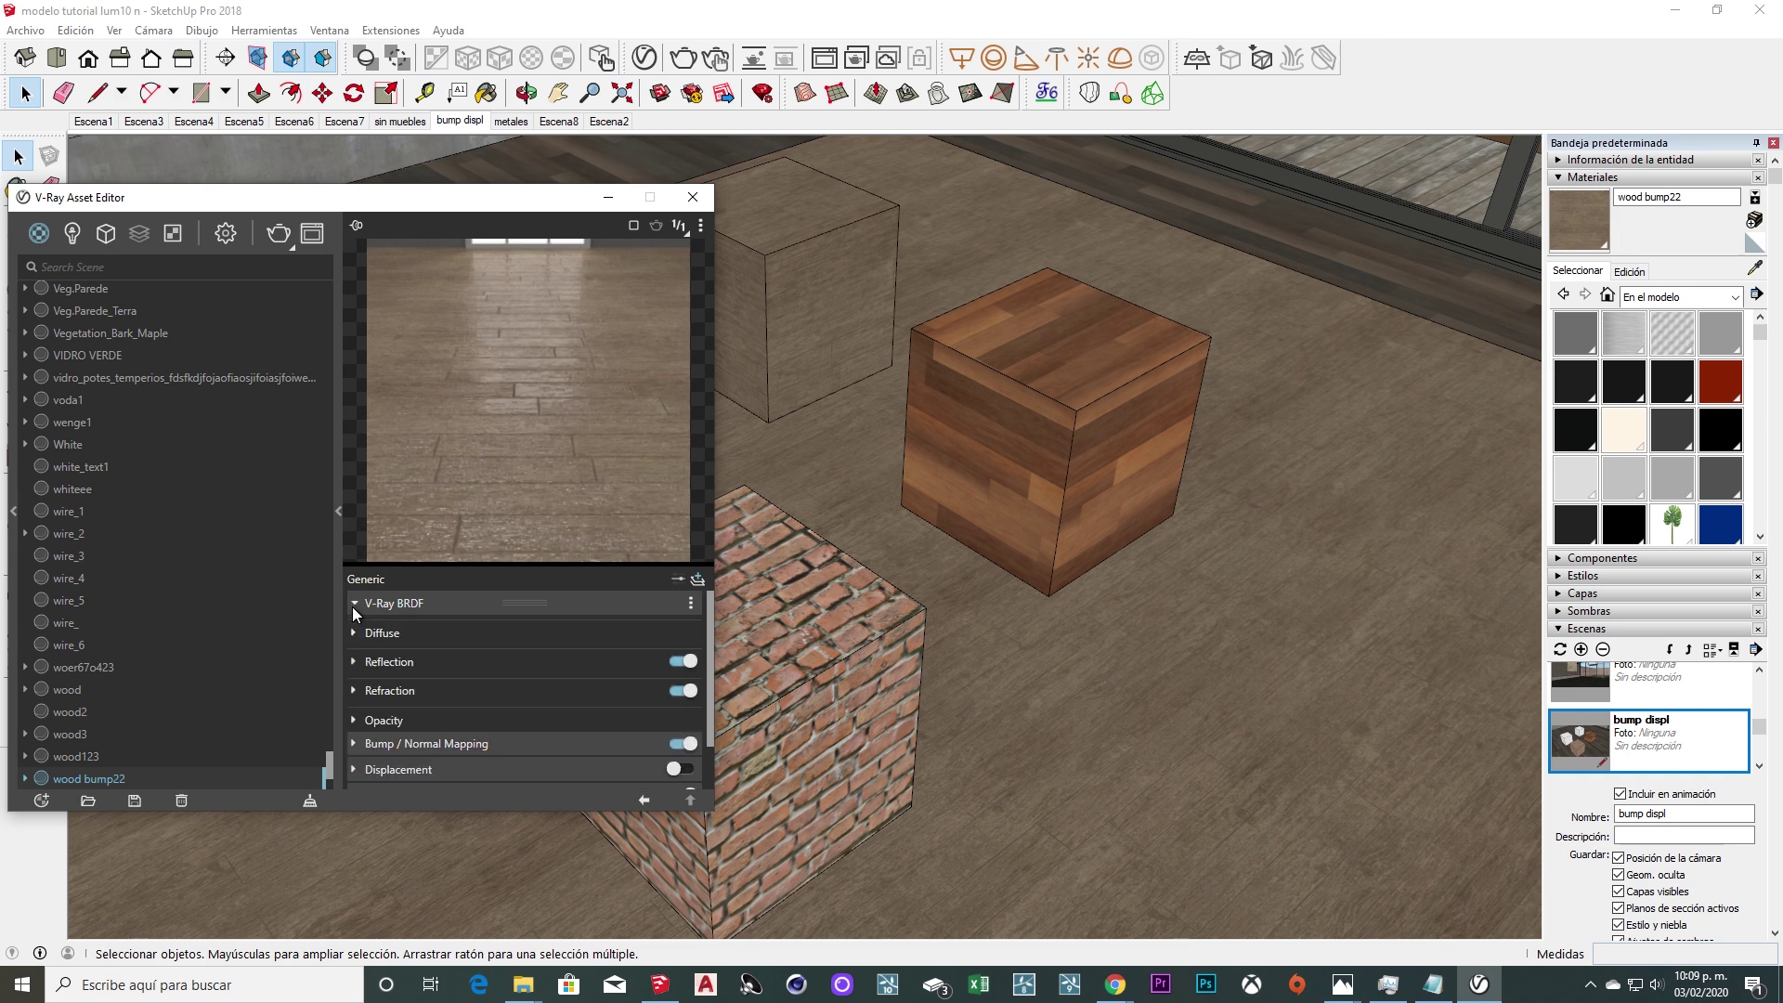
left_click(357, 665)
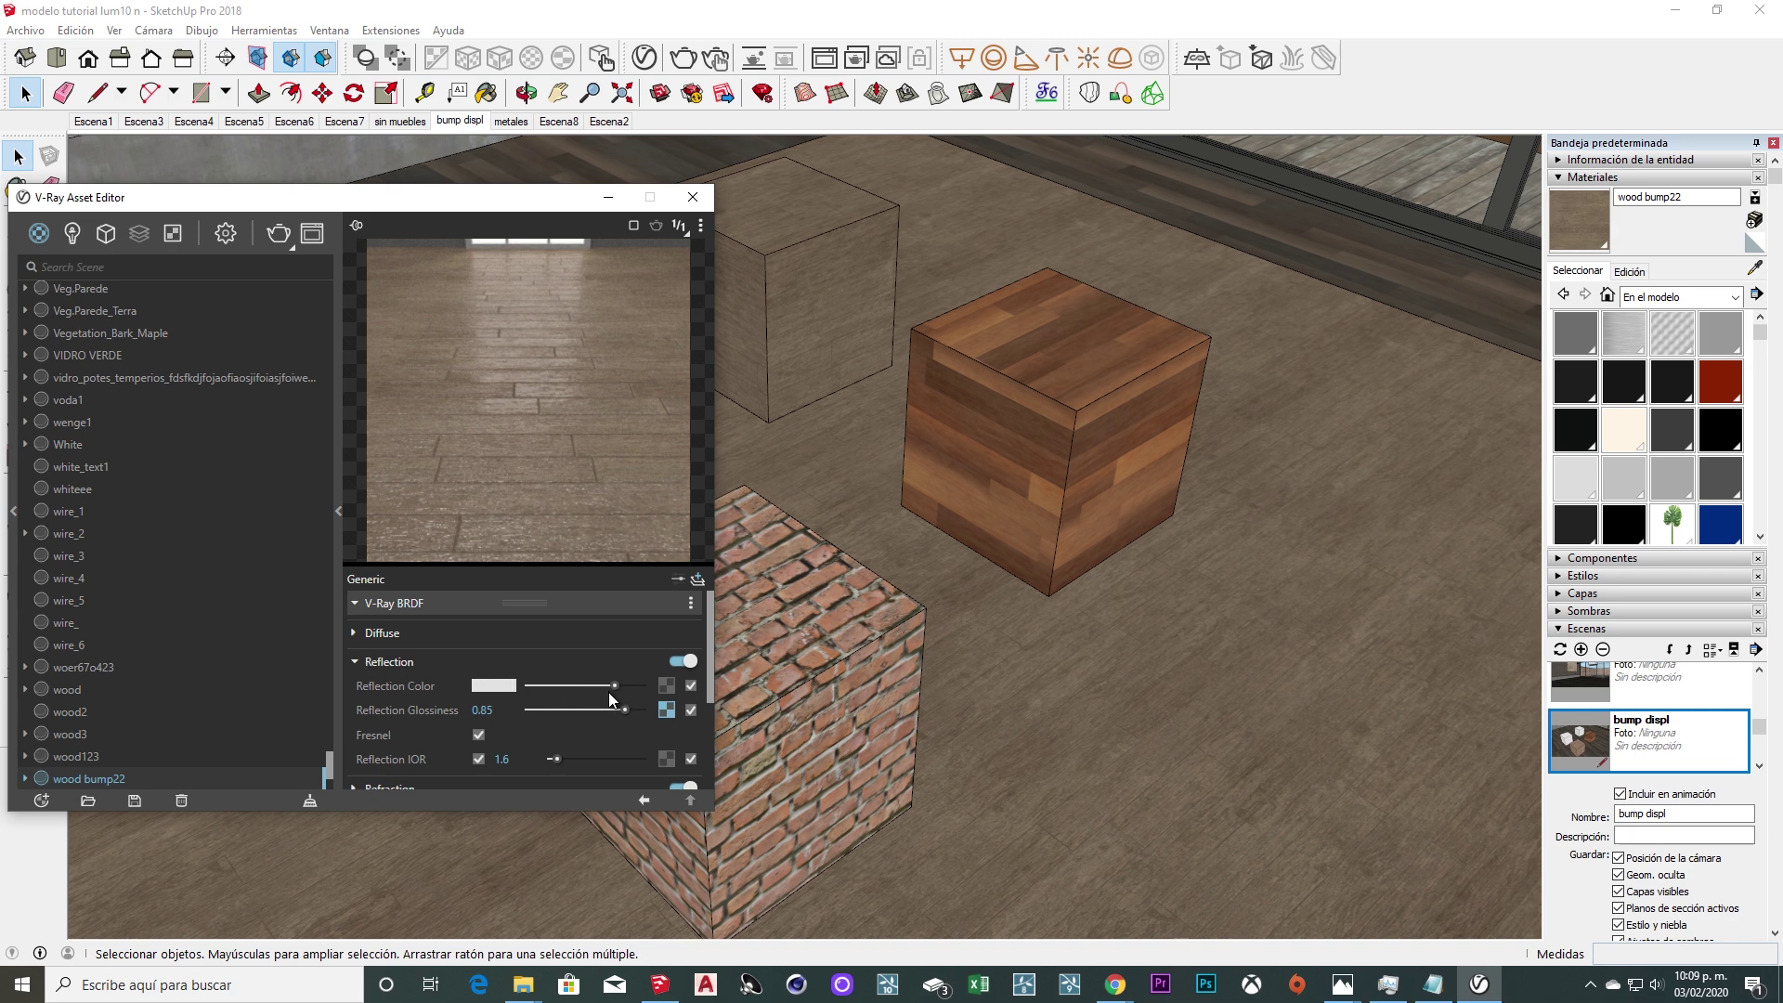
left_click(573, 686)
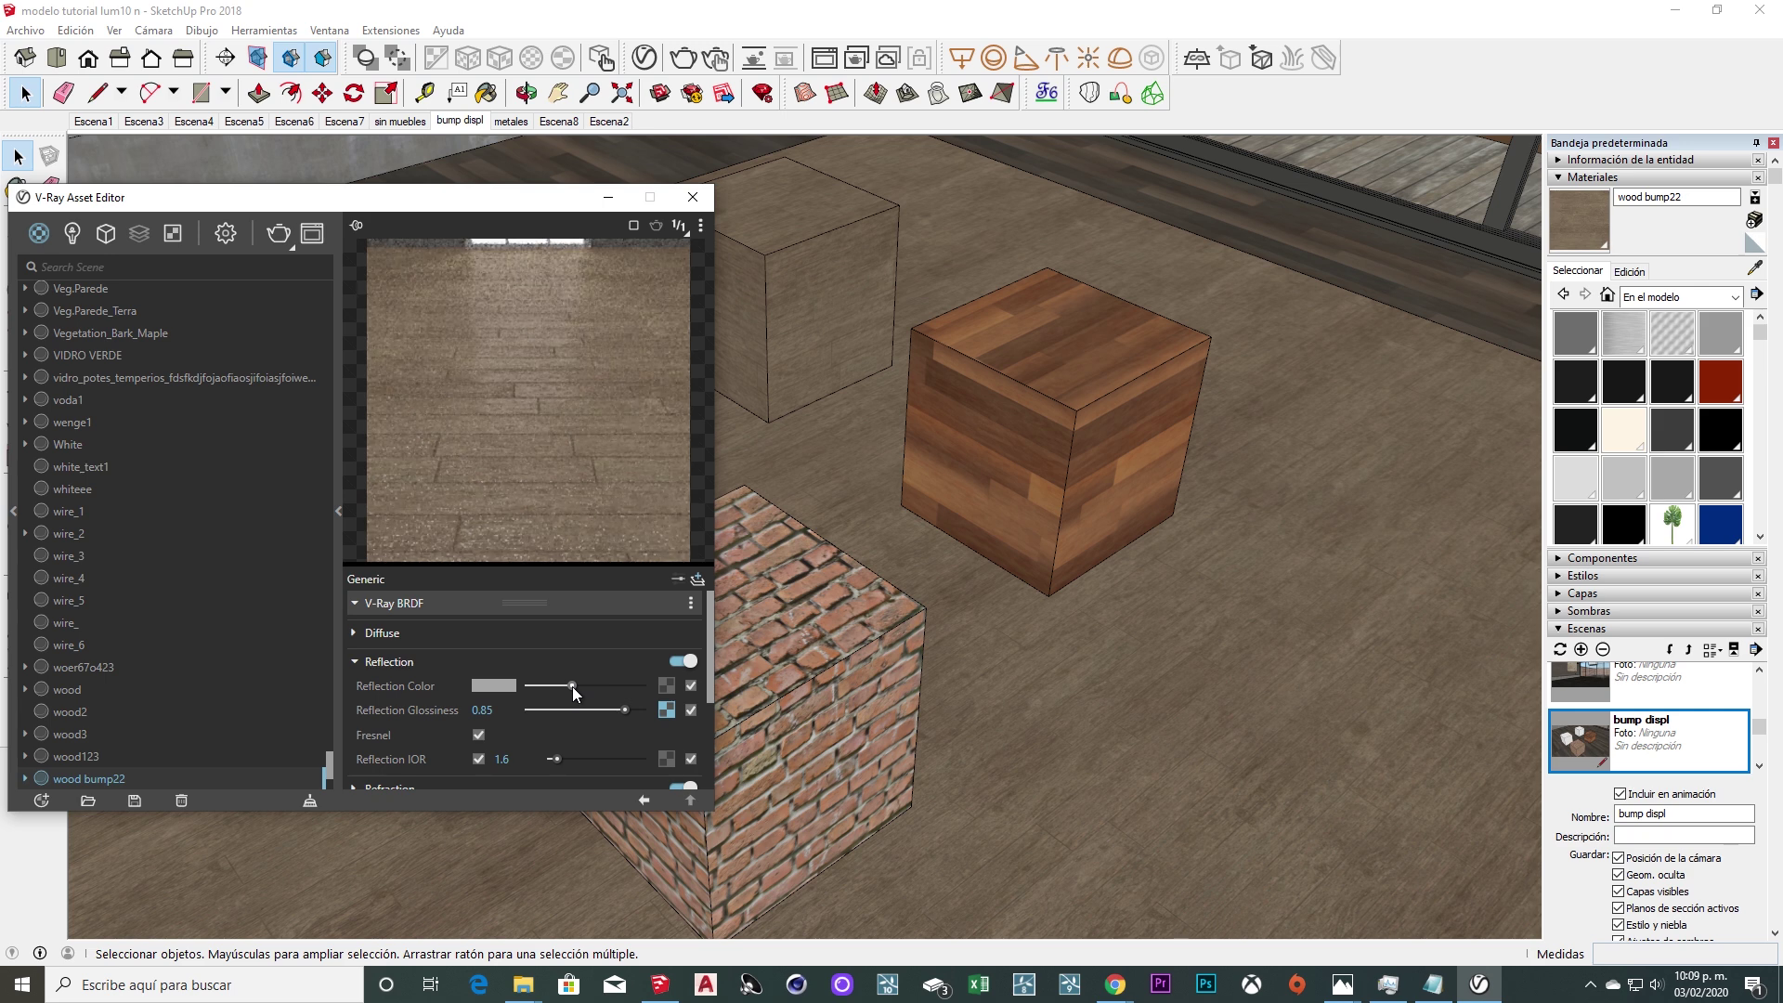
left_click(499, 709)
type(".7")
key("Return")
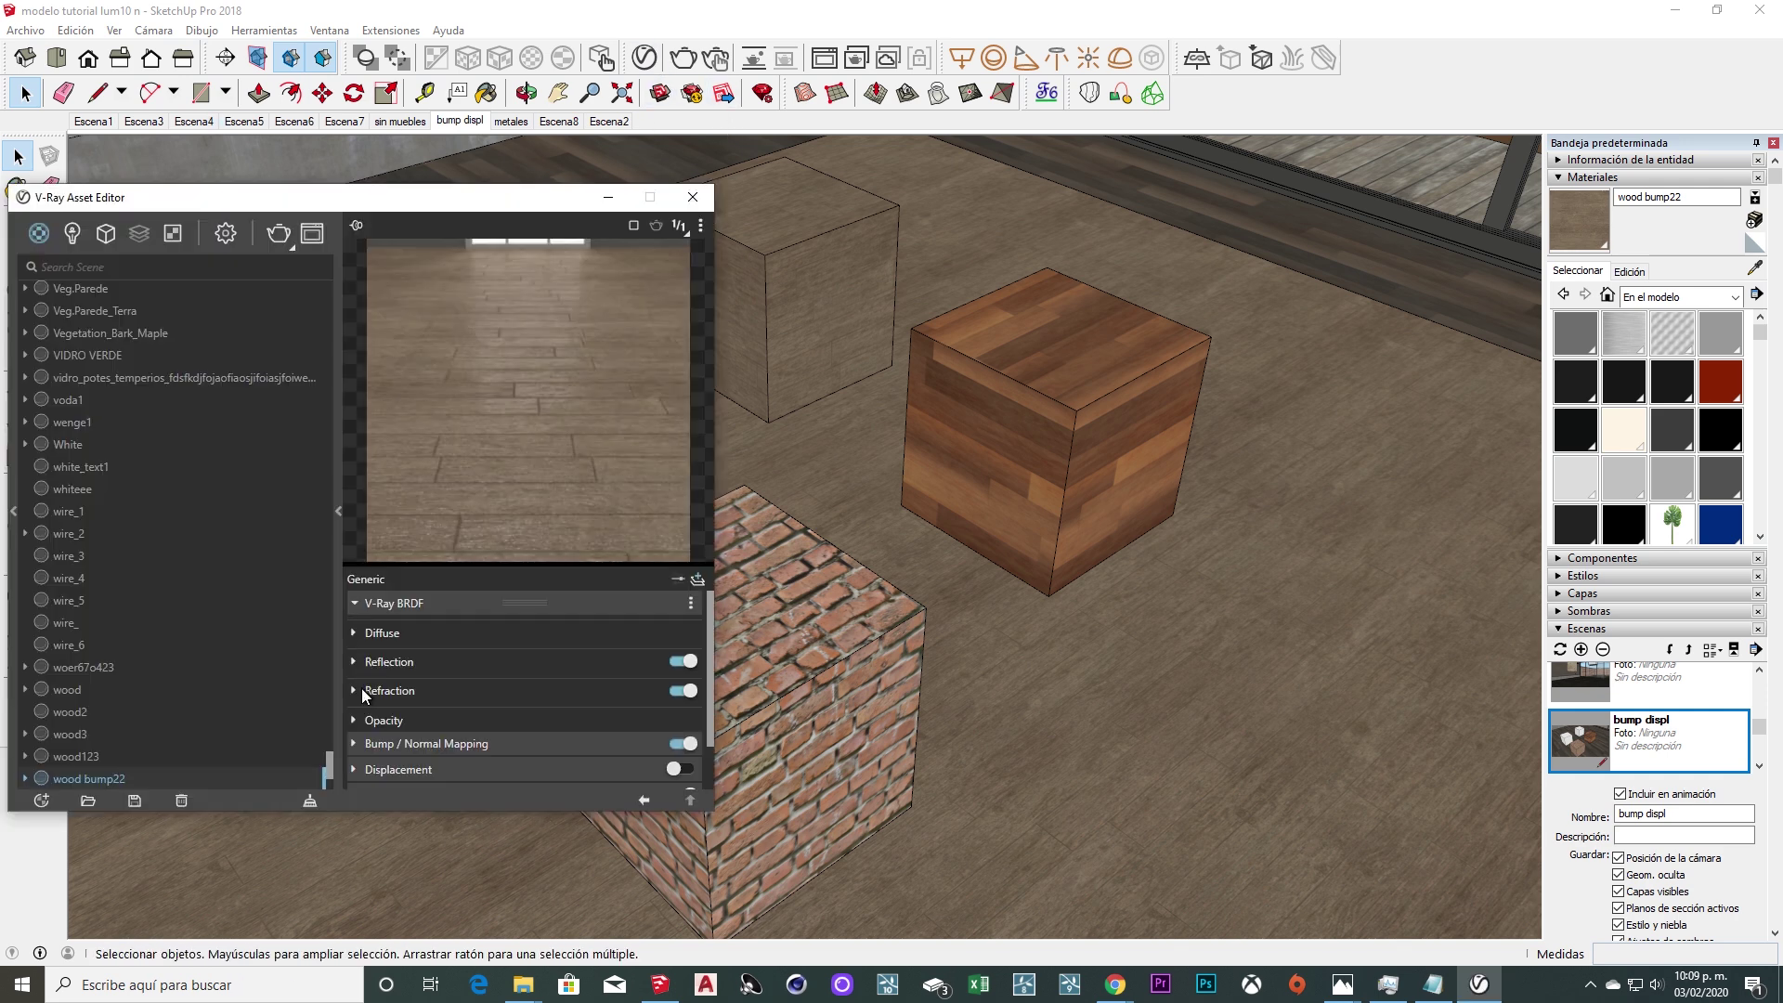
Re-enable bump mapping with amount 1 and close the V-Ray material editor.
left_click(367, 744)
scroll(599, 752, "down", 2)
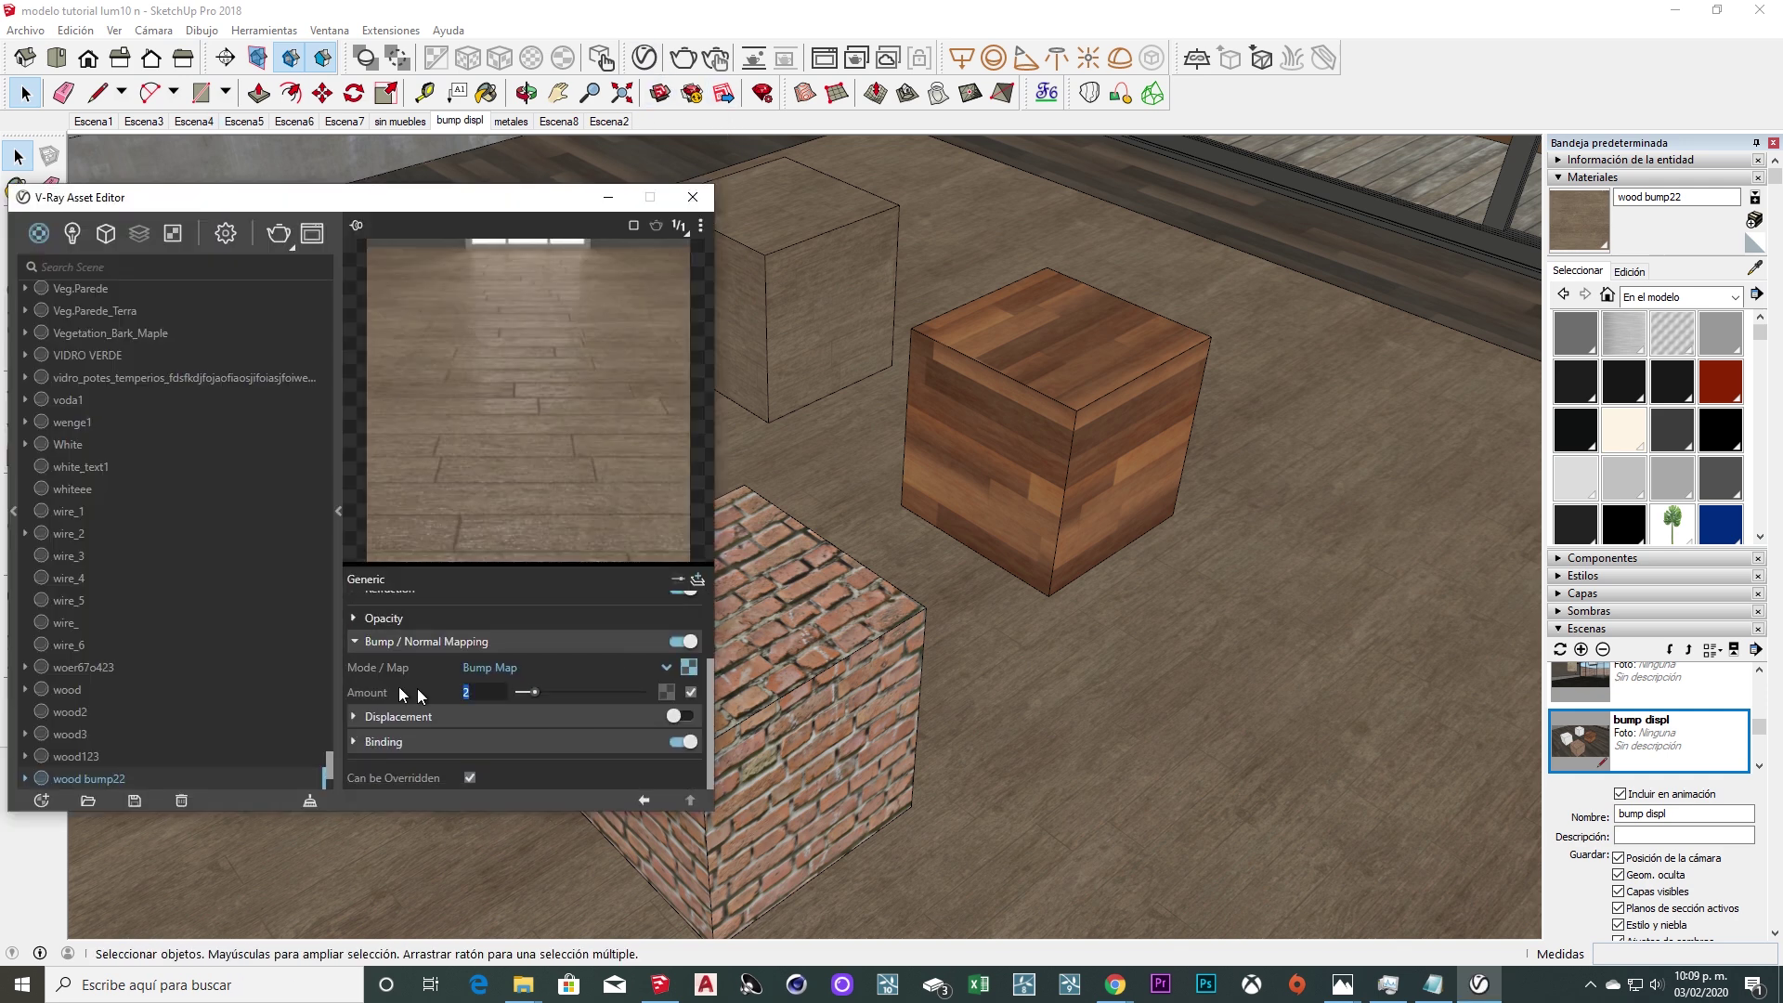
key("Return")
left_click(693, 197)
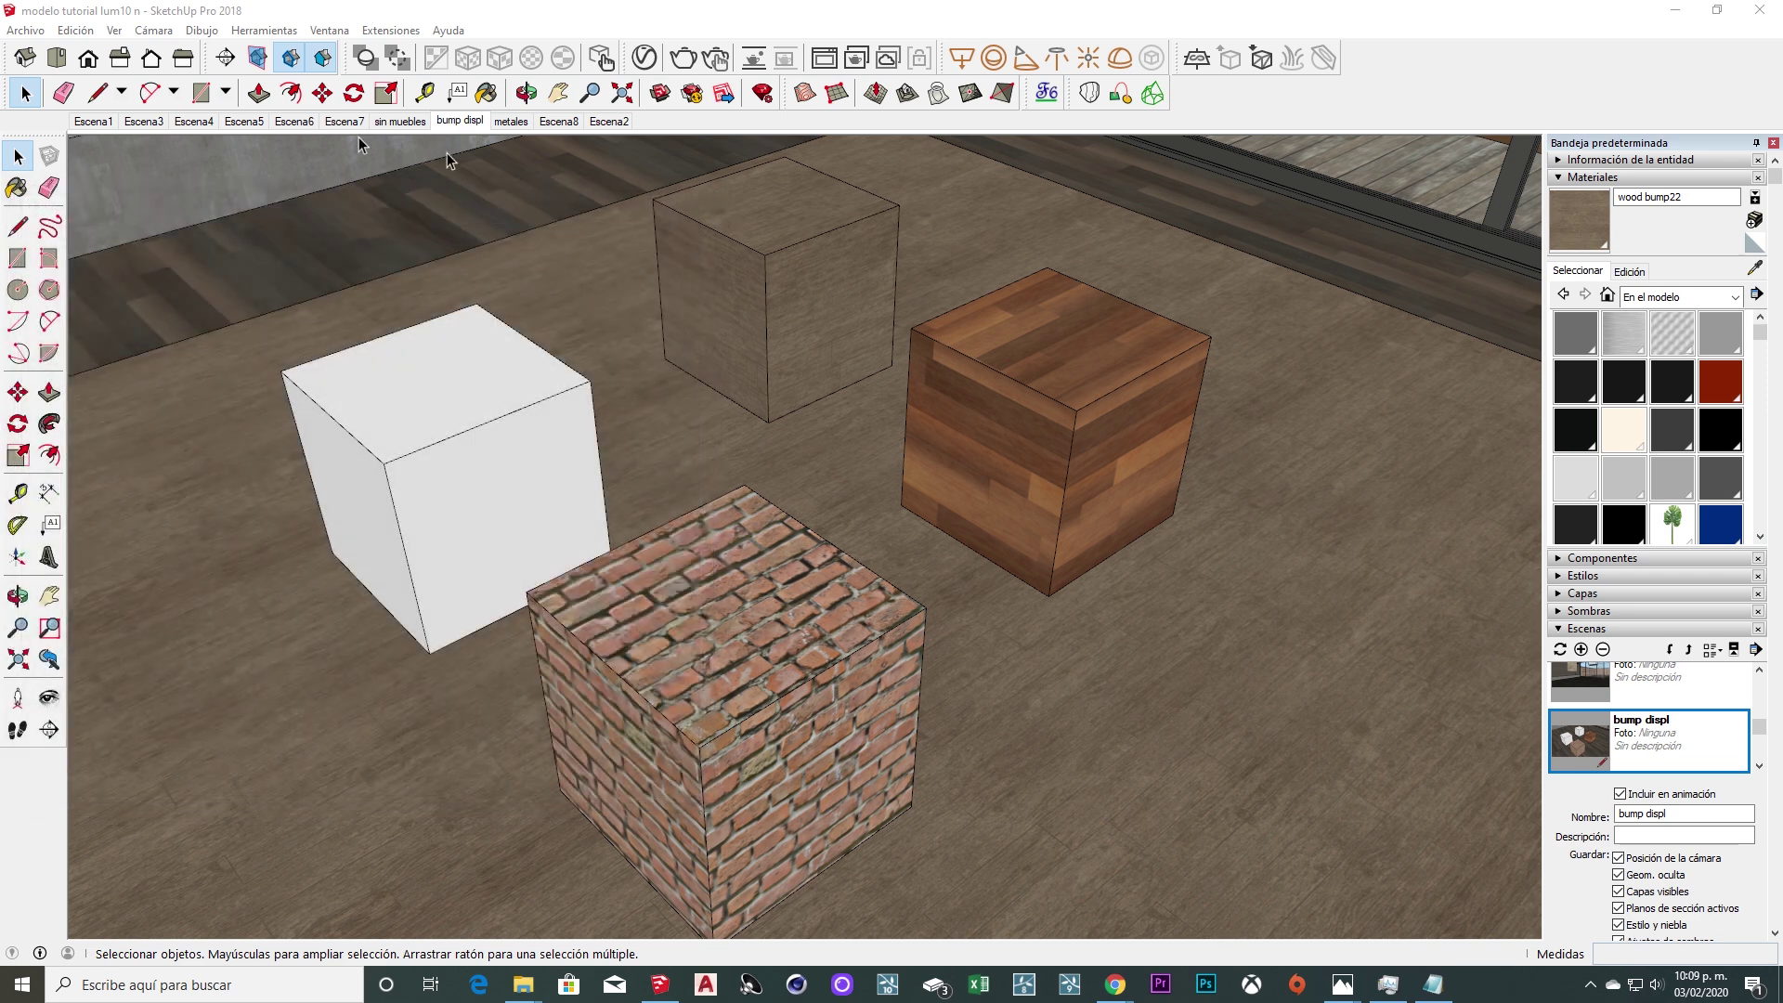
Select the back wooden cube and start a V-Ray render of the four cubes.
left_click(780, 297)
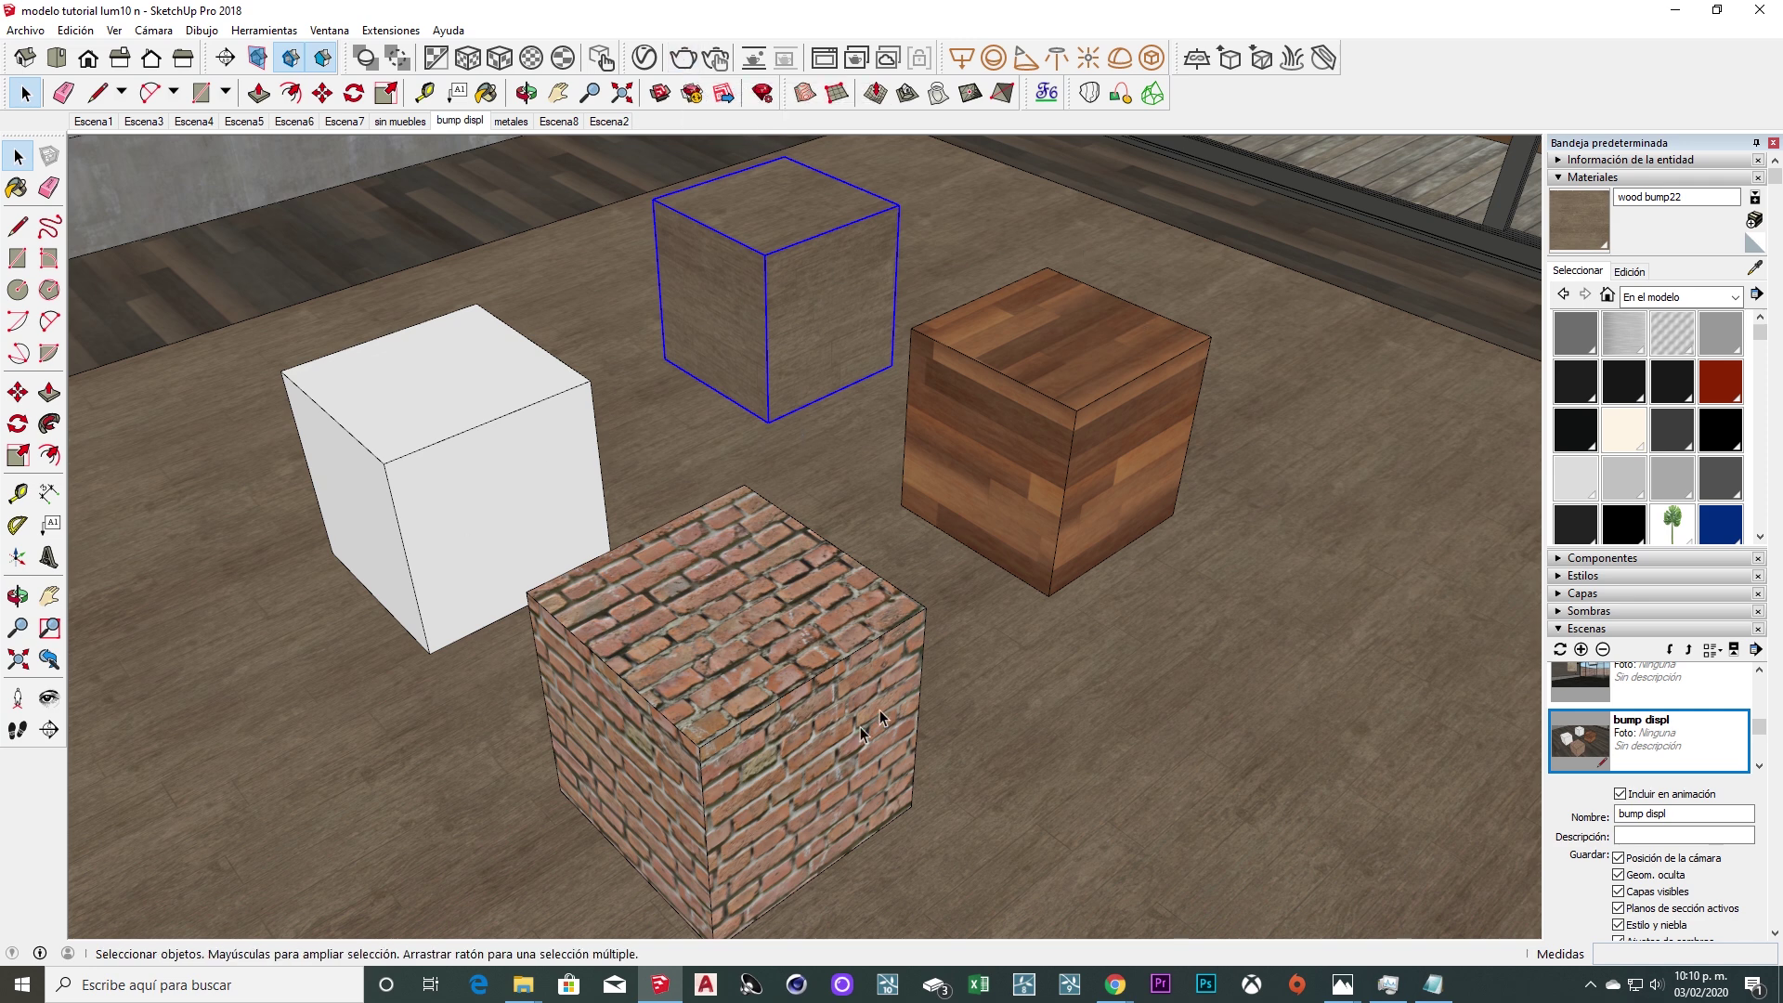
left_click(681, 59)
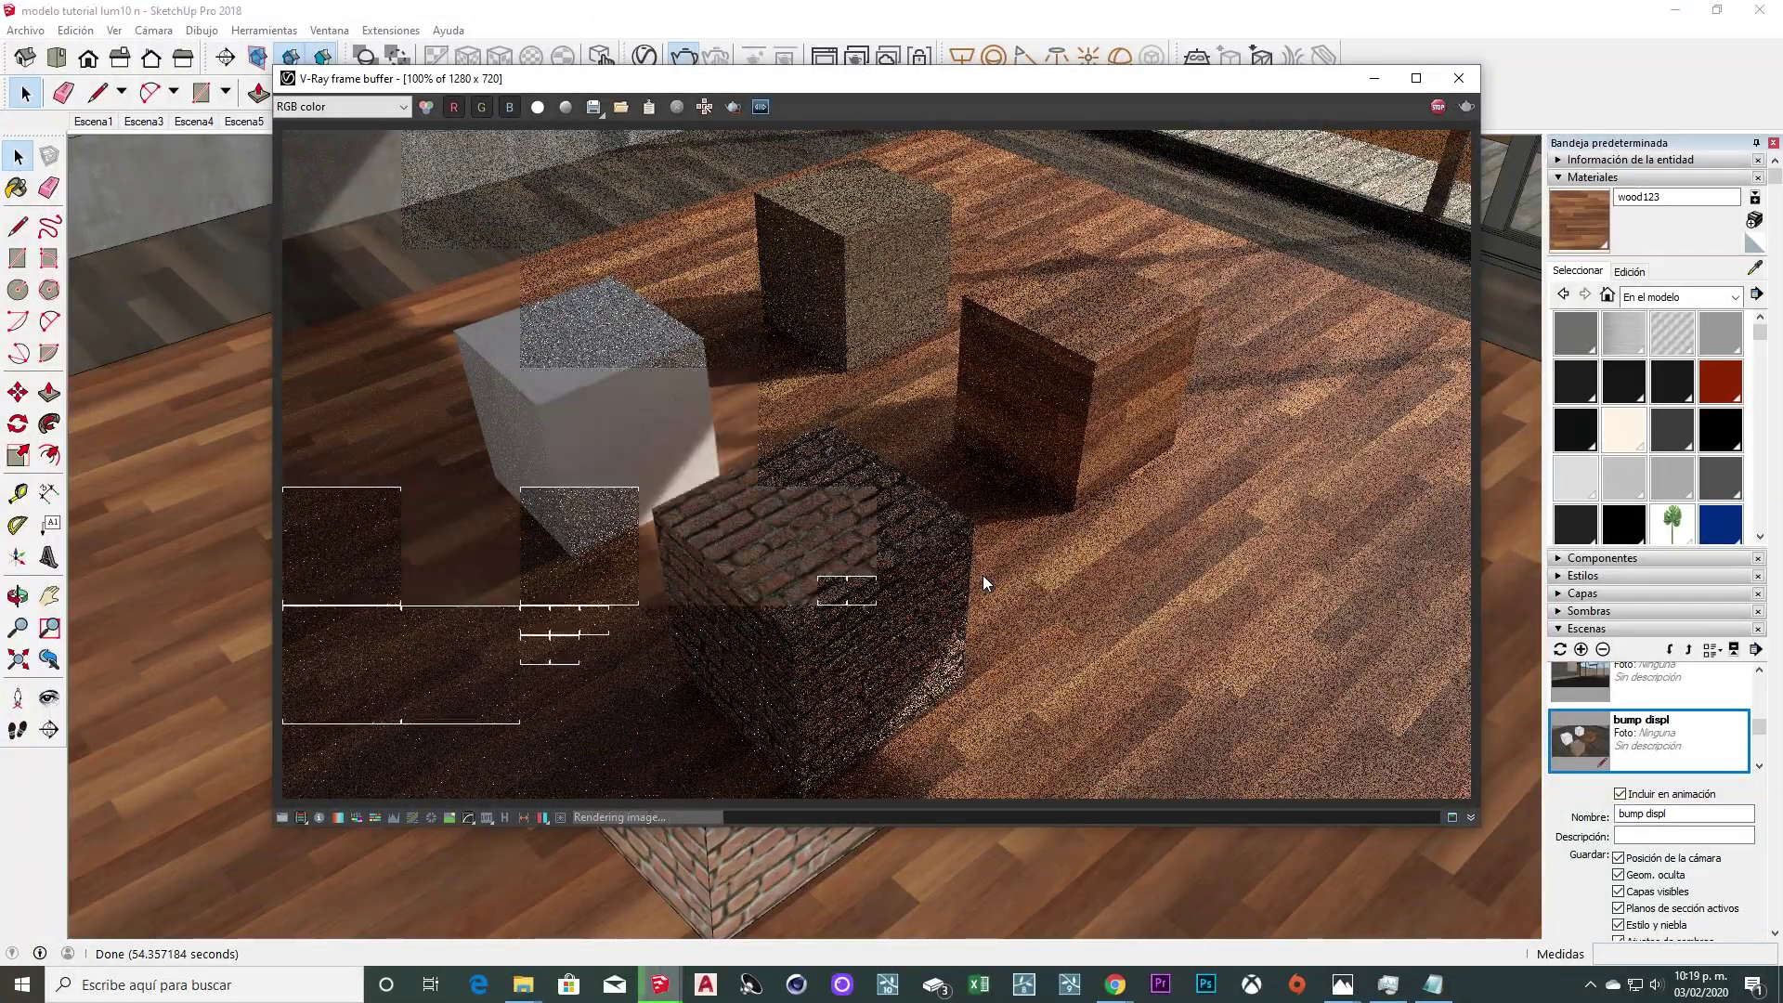
Open wood123 in the V-Ray material editor and arrange it beside the render window.
left_click(1624, 334)
left_click(1629, 271)
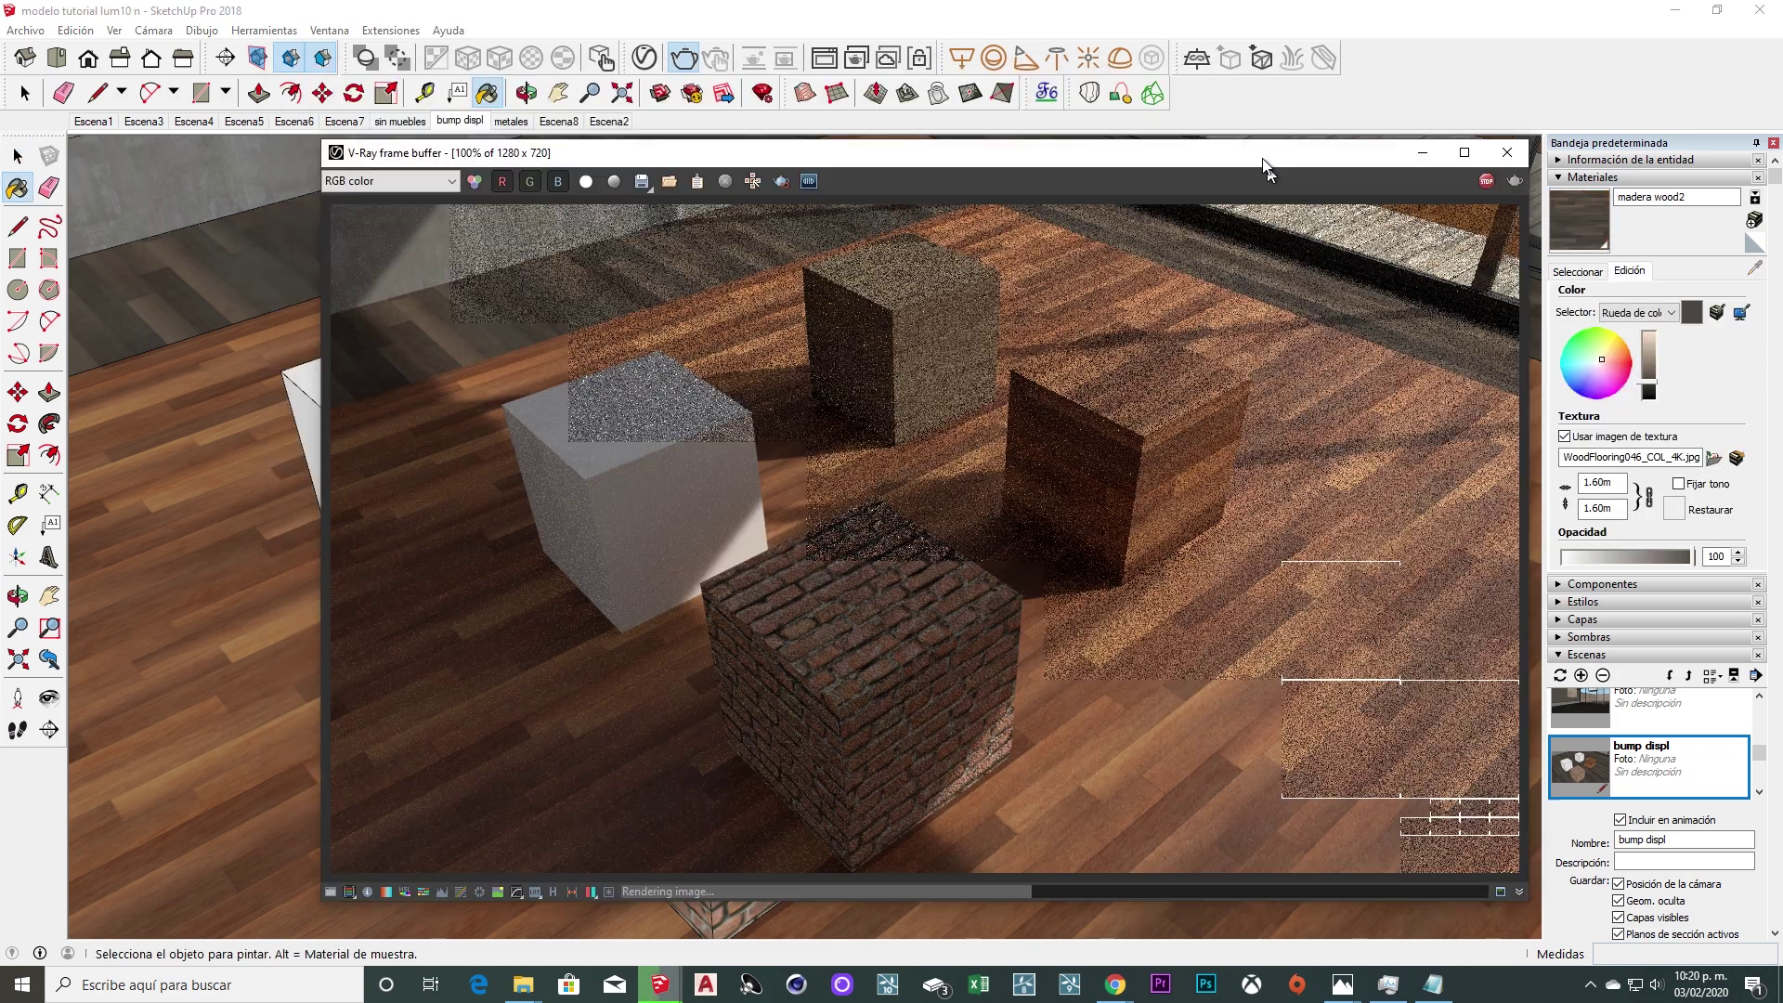
left_click(643, 58)
left_click_drag(557, 82, 244, 131)
left_click_drag(900, 111, 1027, 76)
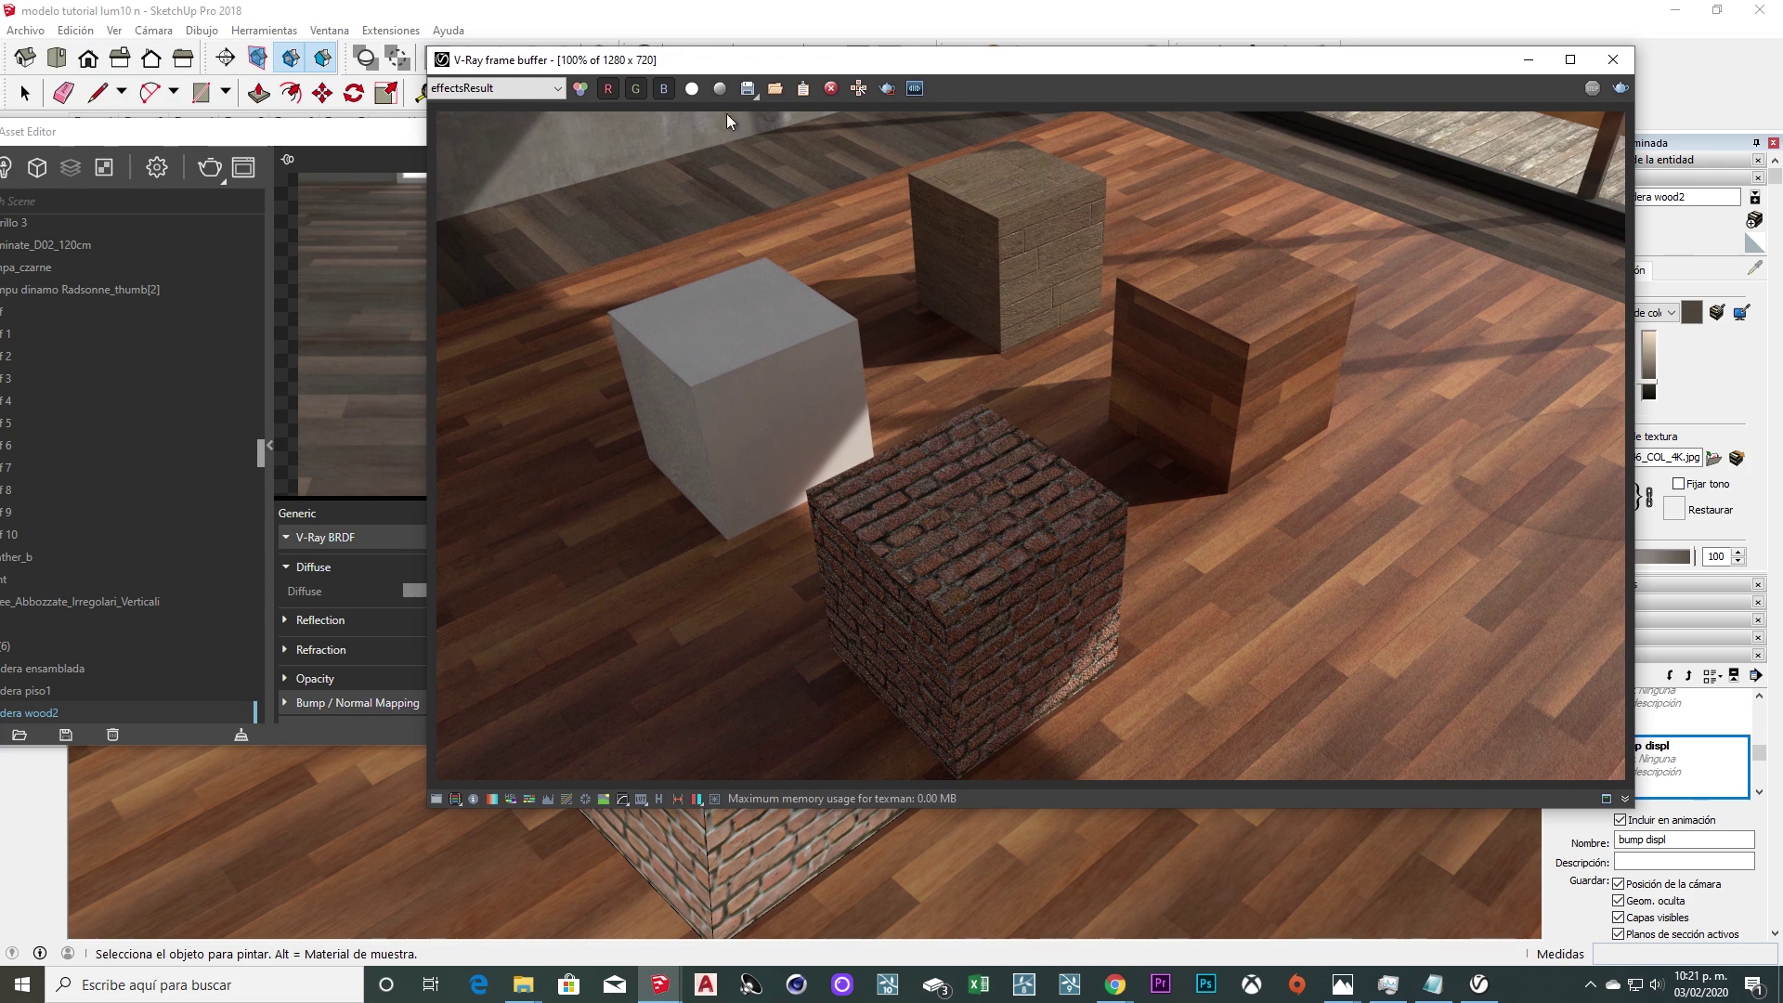
left_click_drag(399, 131, 698, 118)
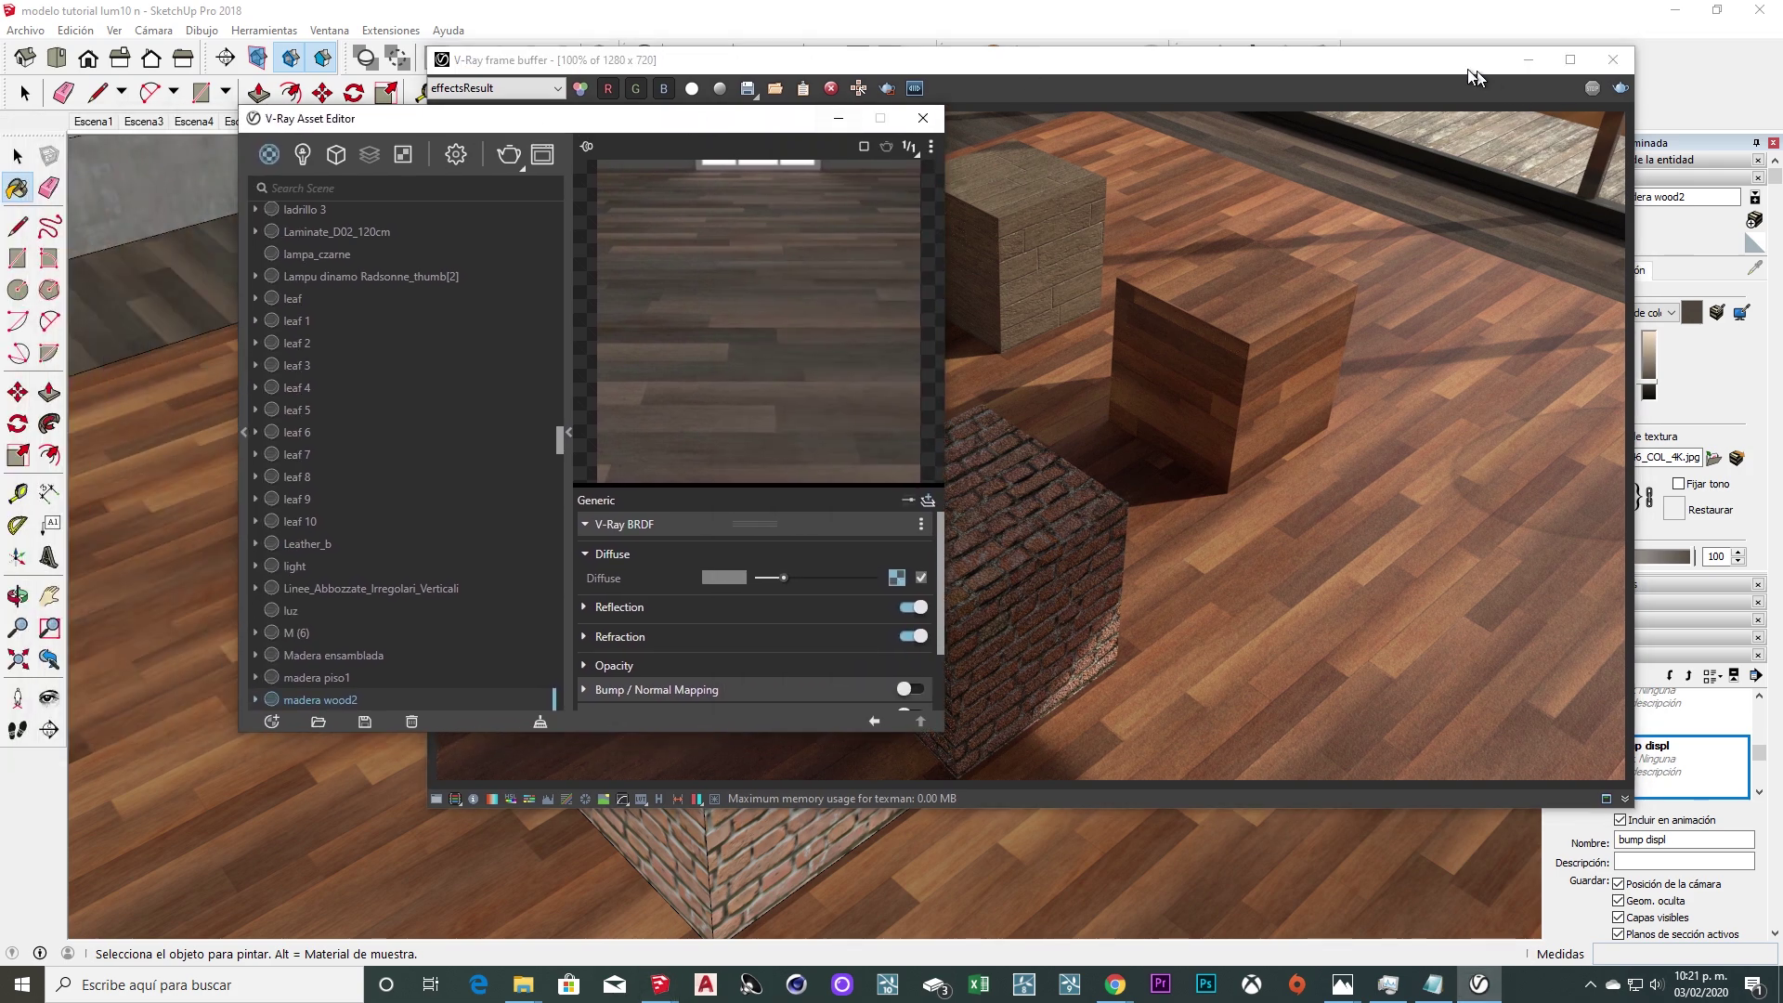
left_click_drag(1488, 81, 1309, 95)
left_click(1577, 270)
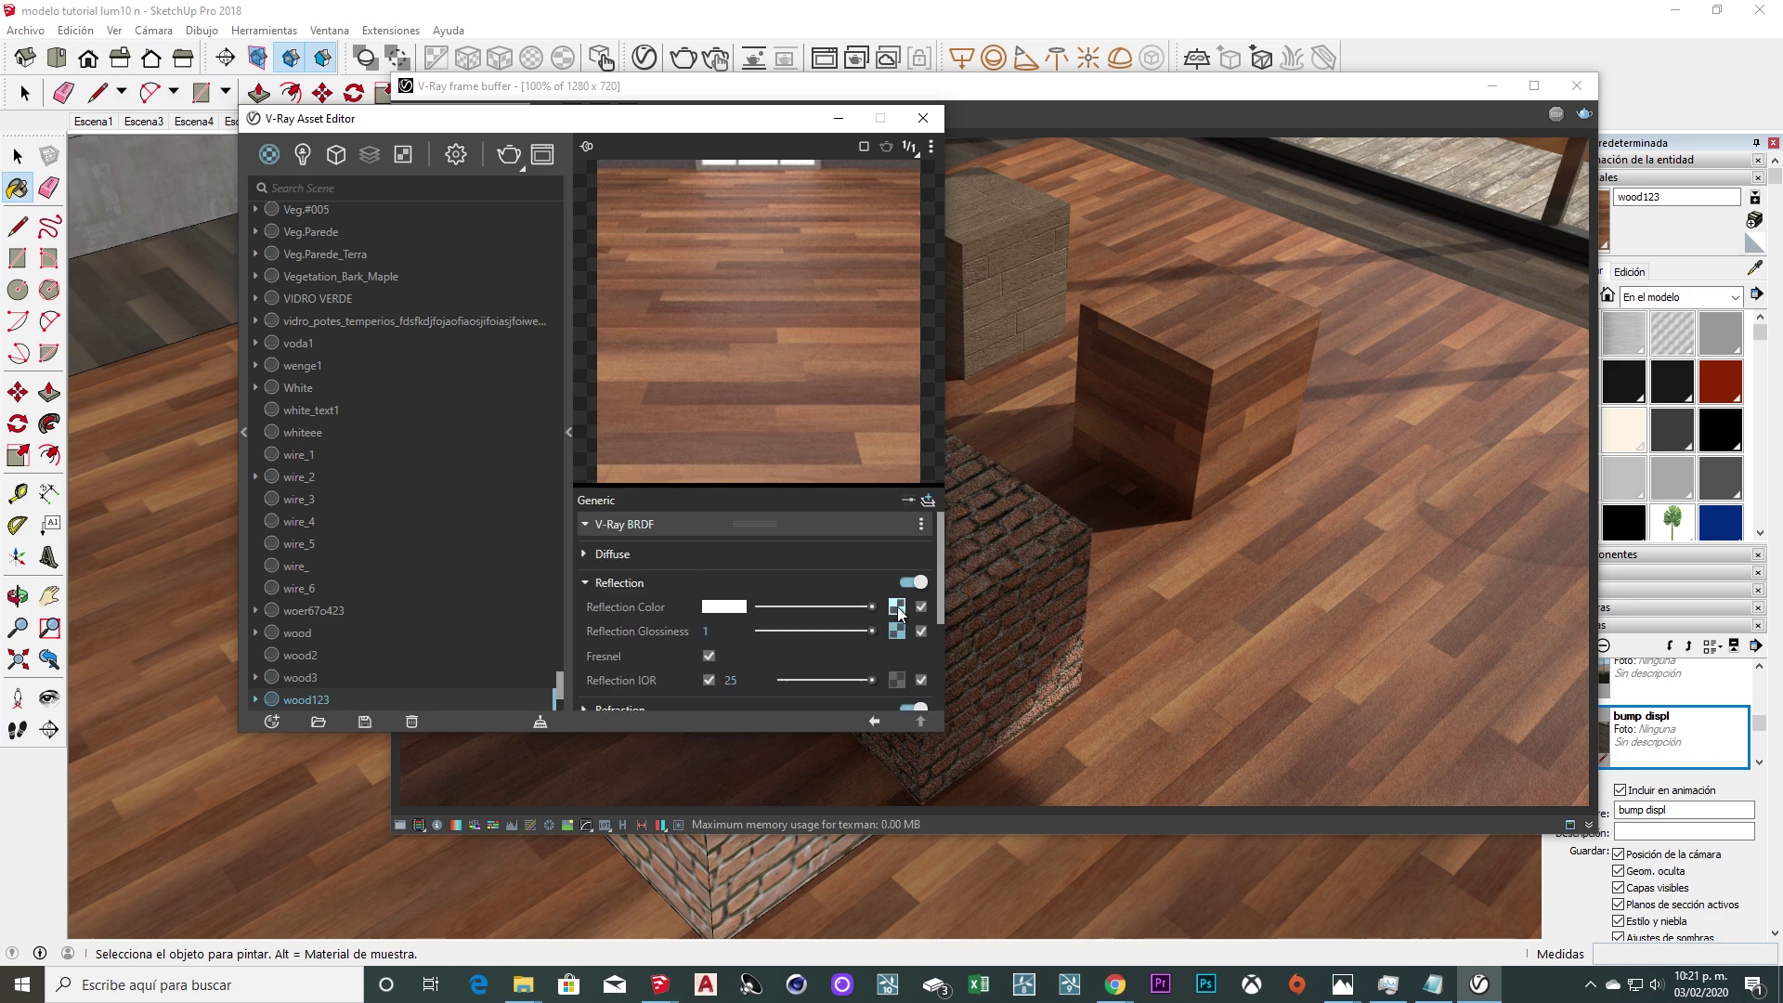
Set wood123's reflection IOR to 2 and start an interactive render.
right_click(896, 607)
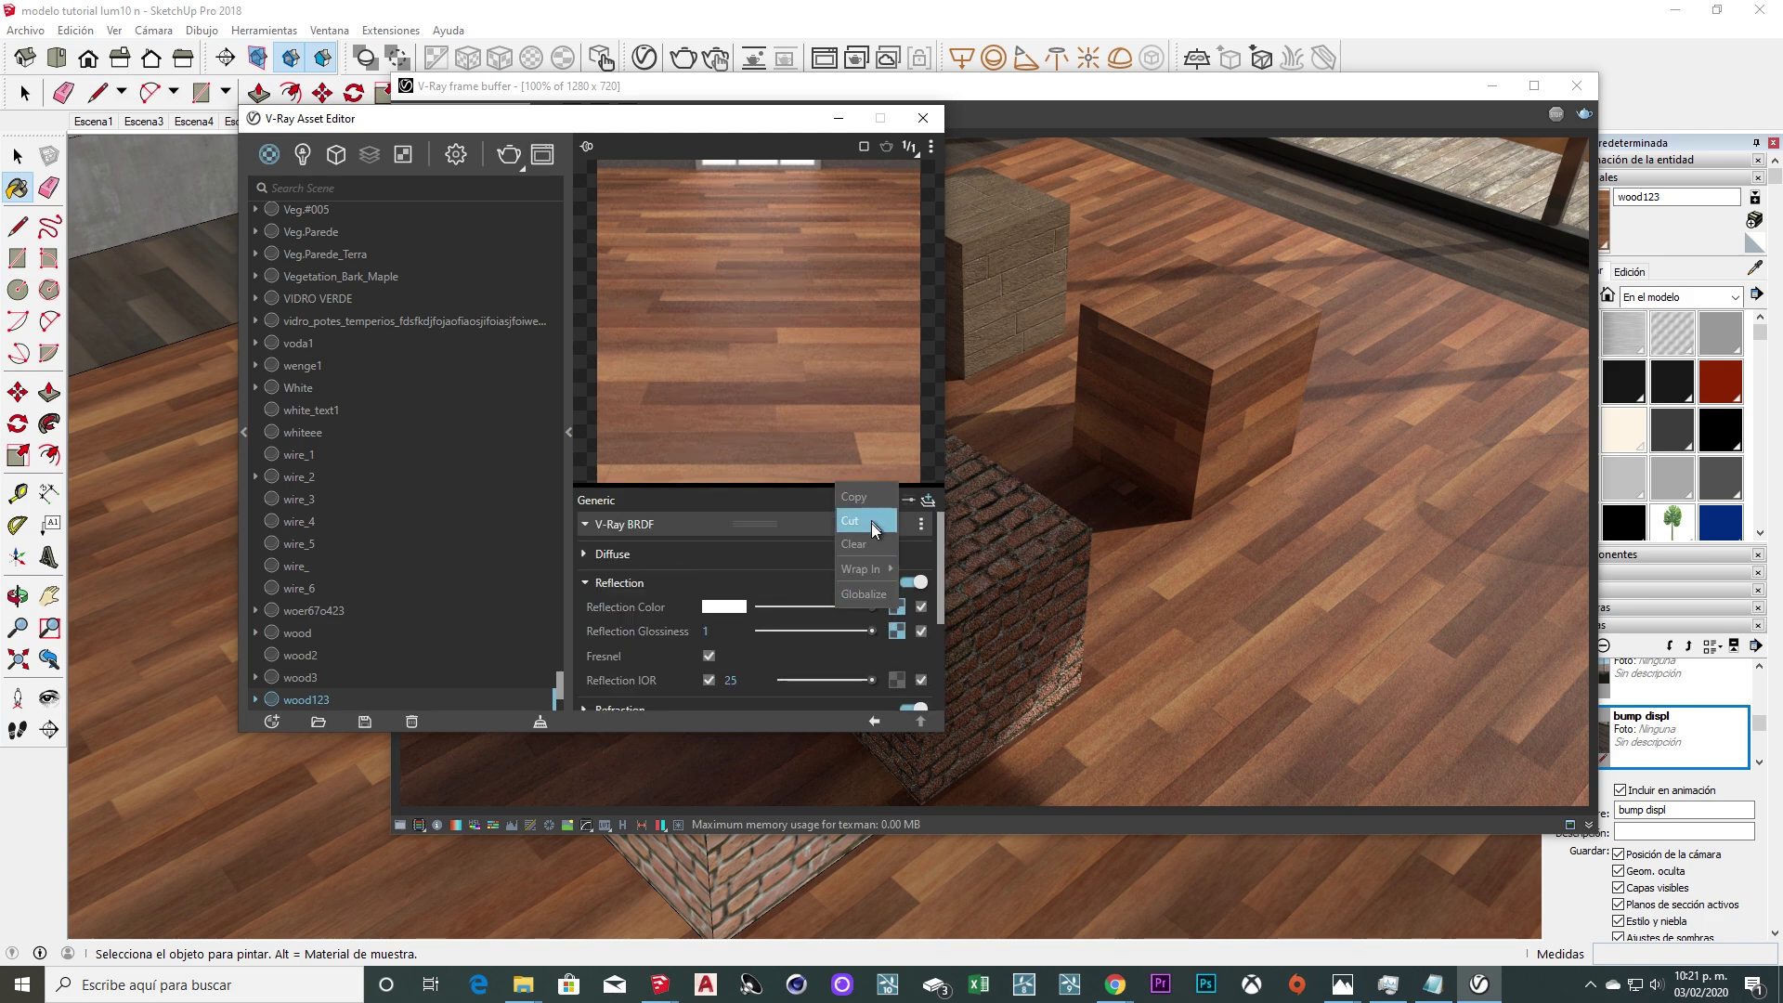
left_click(871, 496)
double_click(730, 679)
type("2")
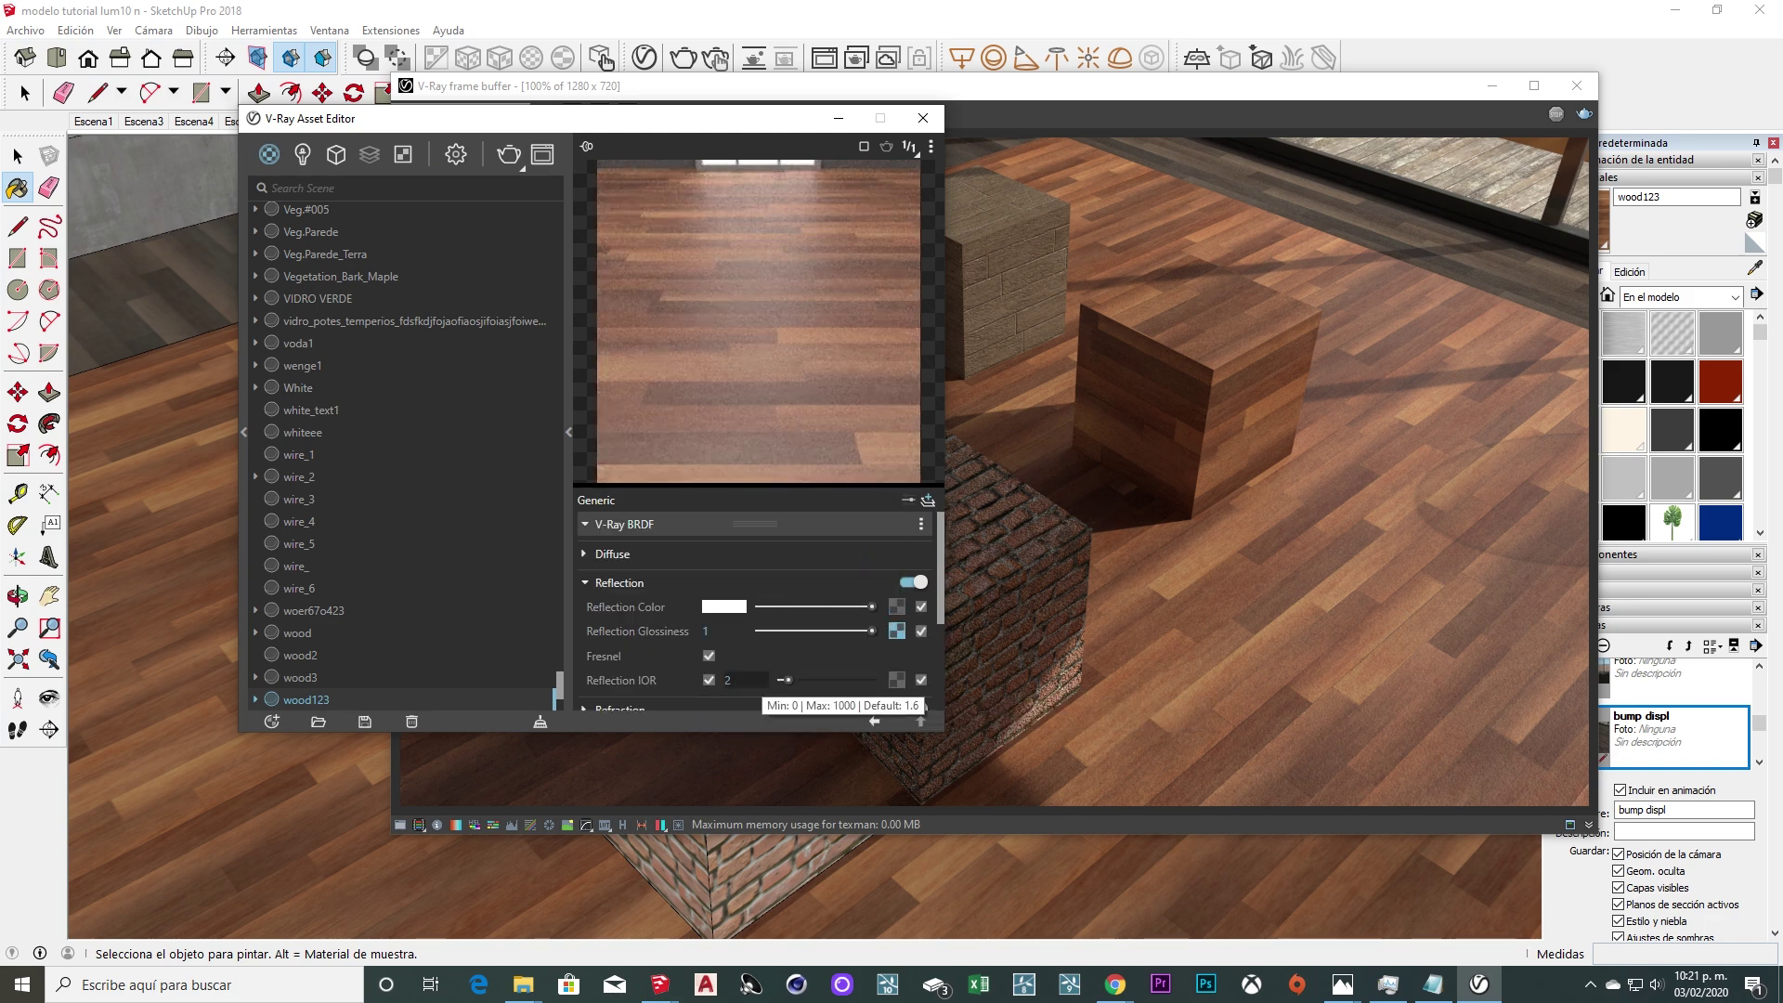
left_click(923, 118)
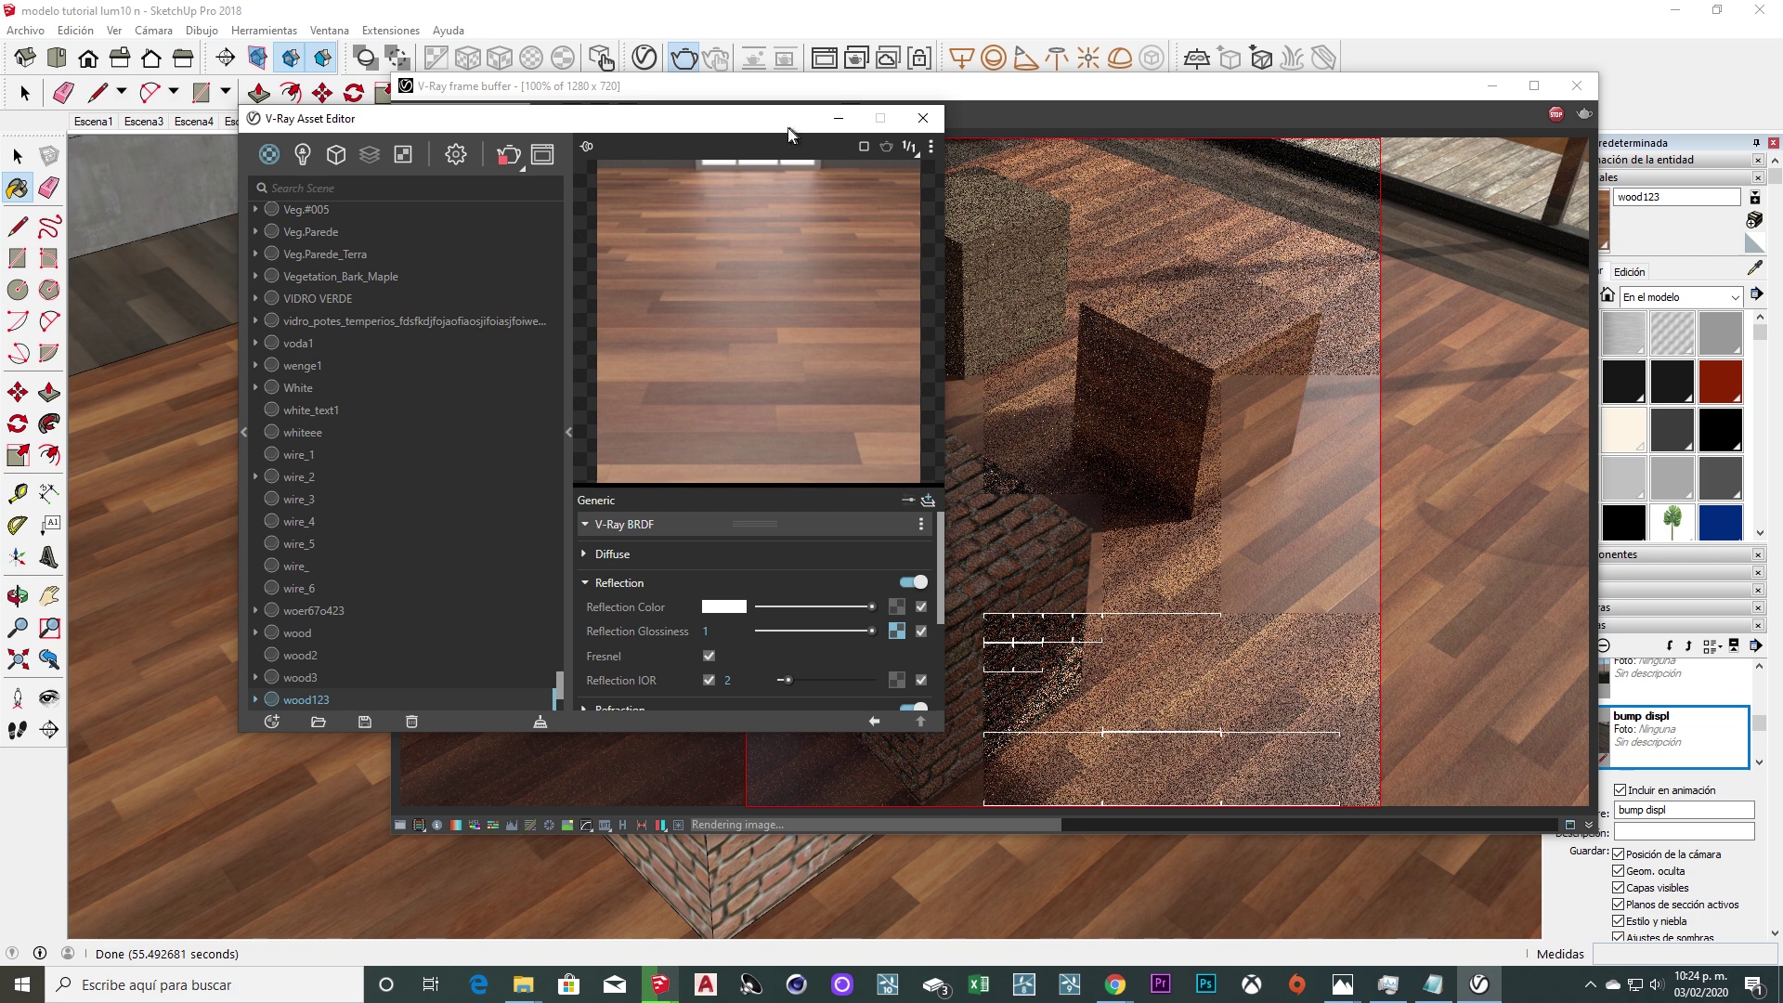
Drag the reflection IOR slider to 3, apply it, and close the editor.
left_click_drag(770, 118, 626, 86)
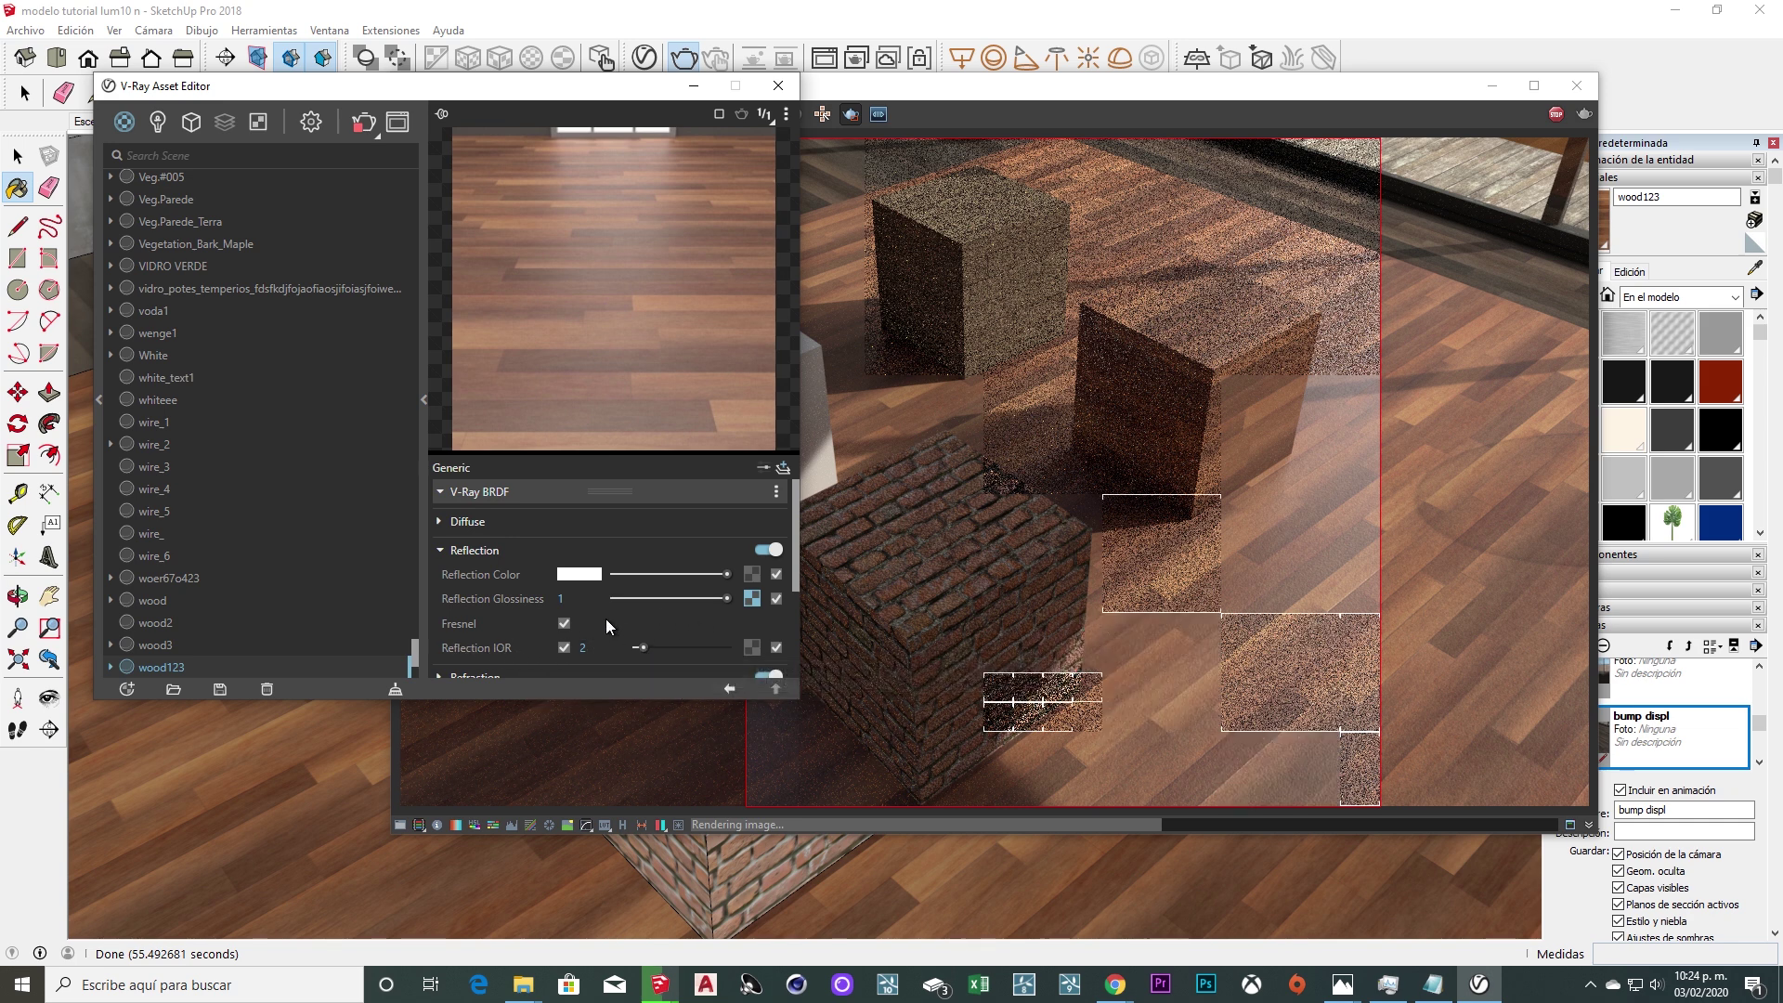
left_click_drag(656, 650, 670, 647)
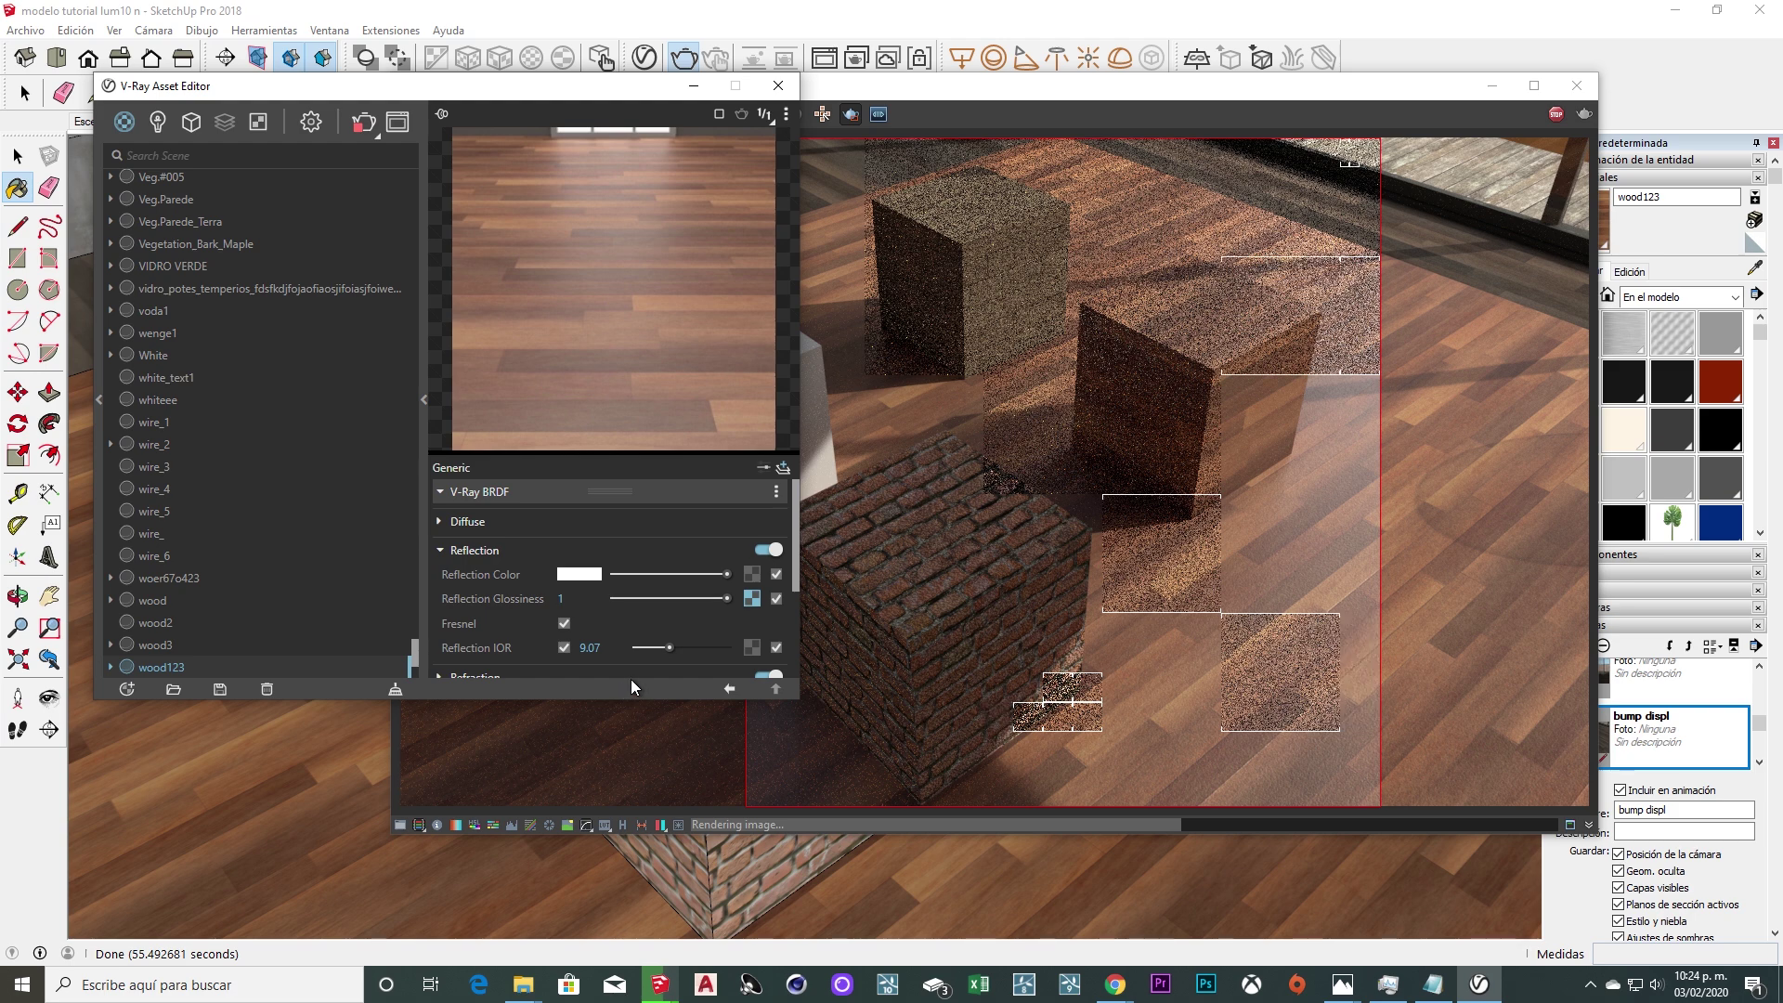
left_click(616, 654)
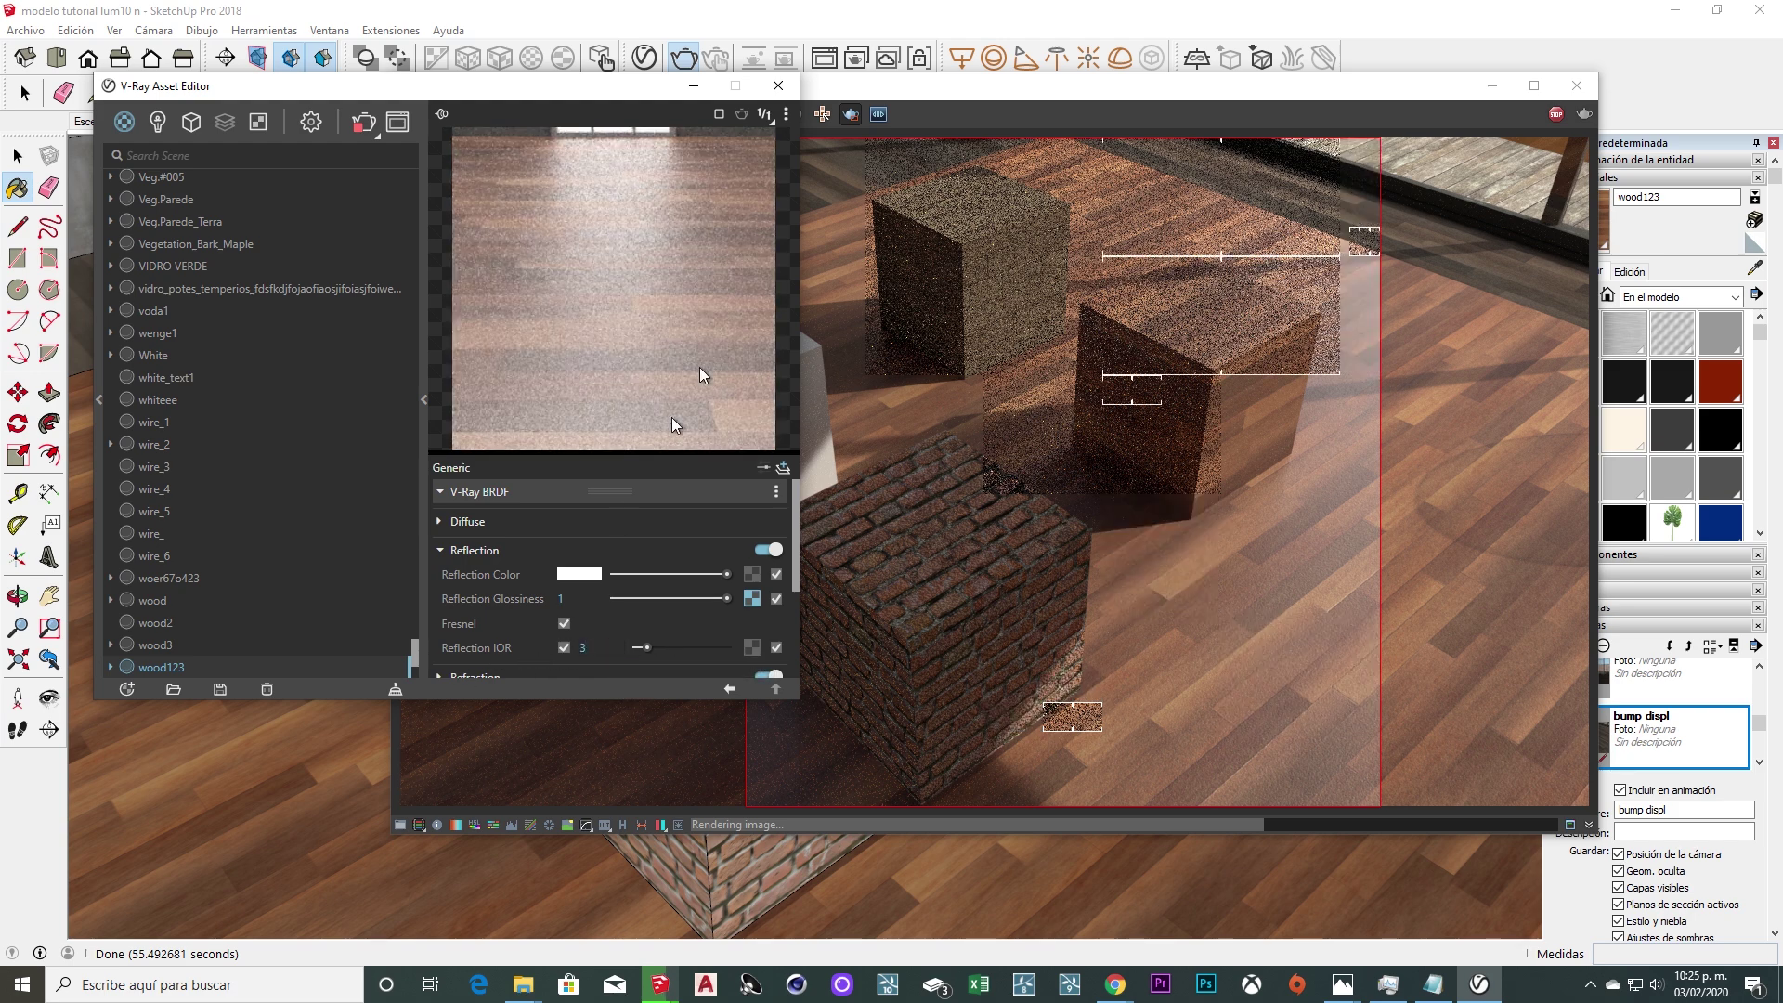
left_click(778, 85)
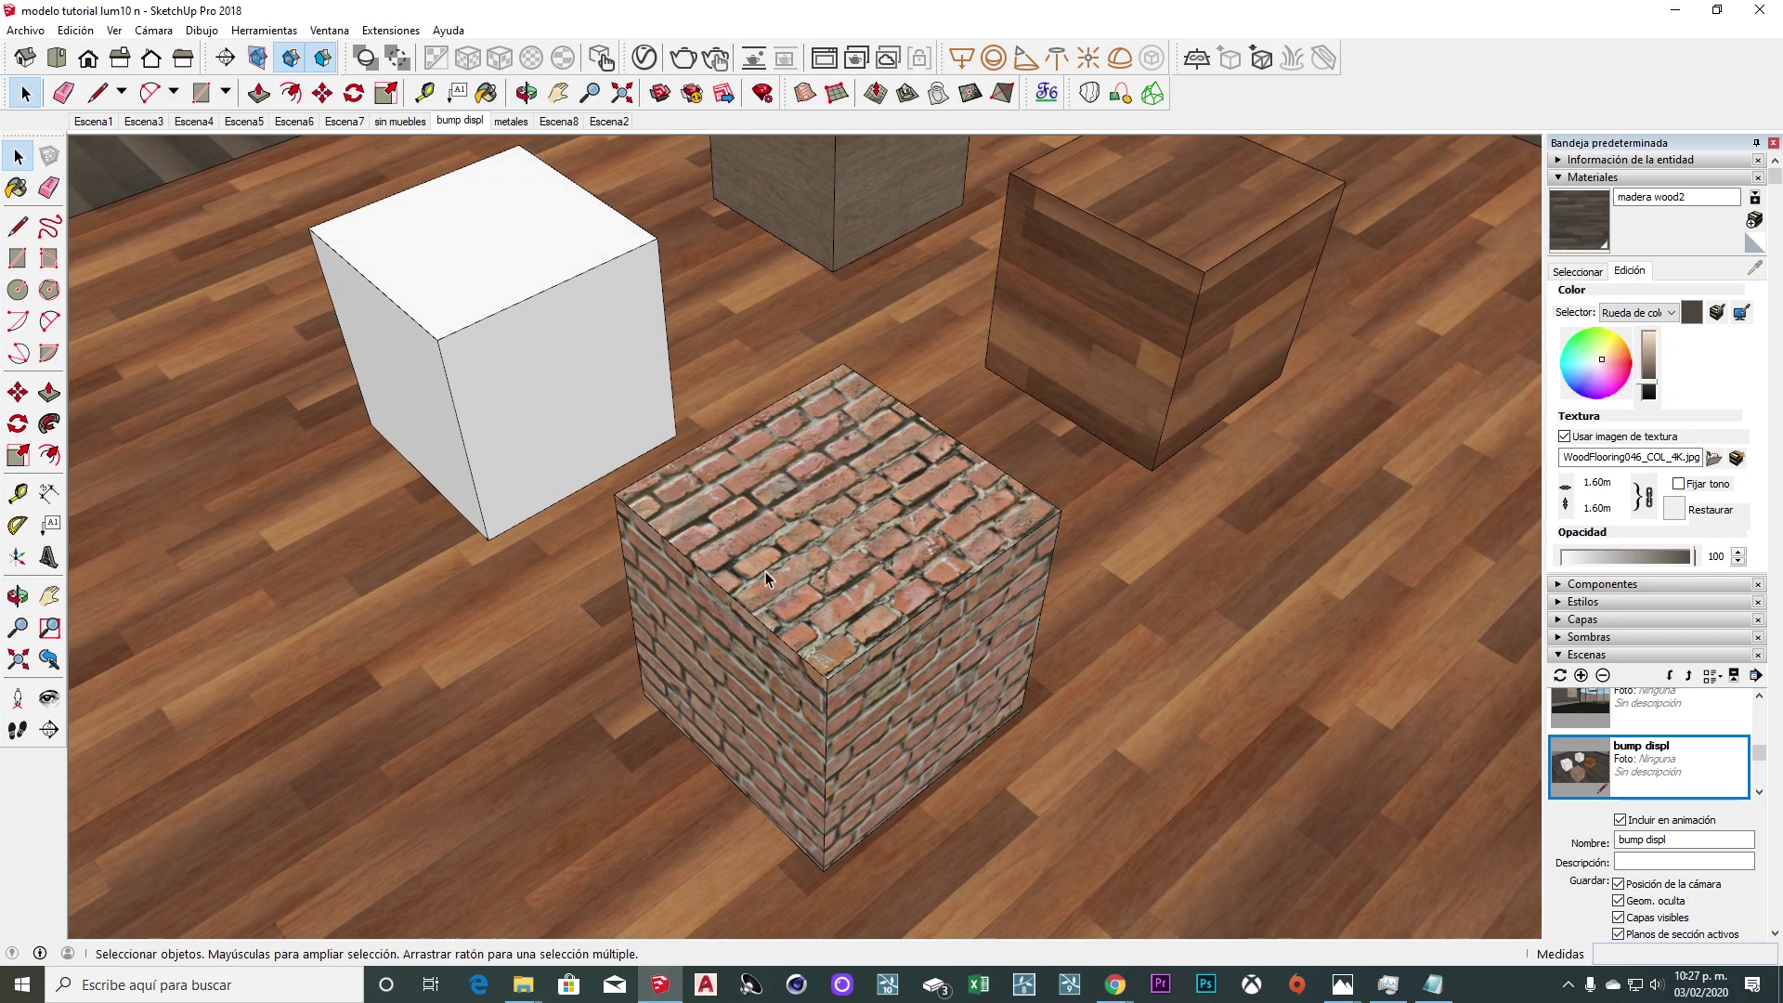
Sample brick1 from the brick cube and paint the white cube with it.
scroll(765, 571, "up", 2)
middle_click_drag(765, 571, 899, 504)
left_click(1576, 270)
left_click(1754, 269)
left_click(899, 504)
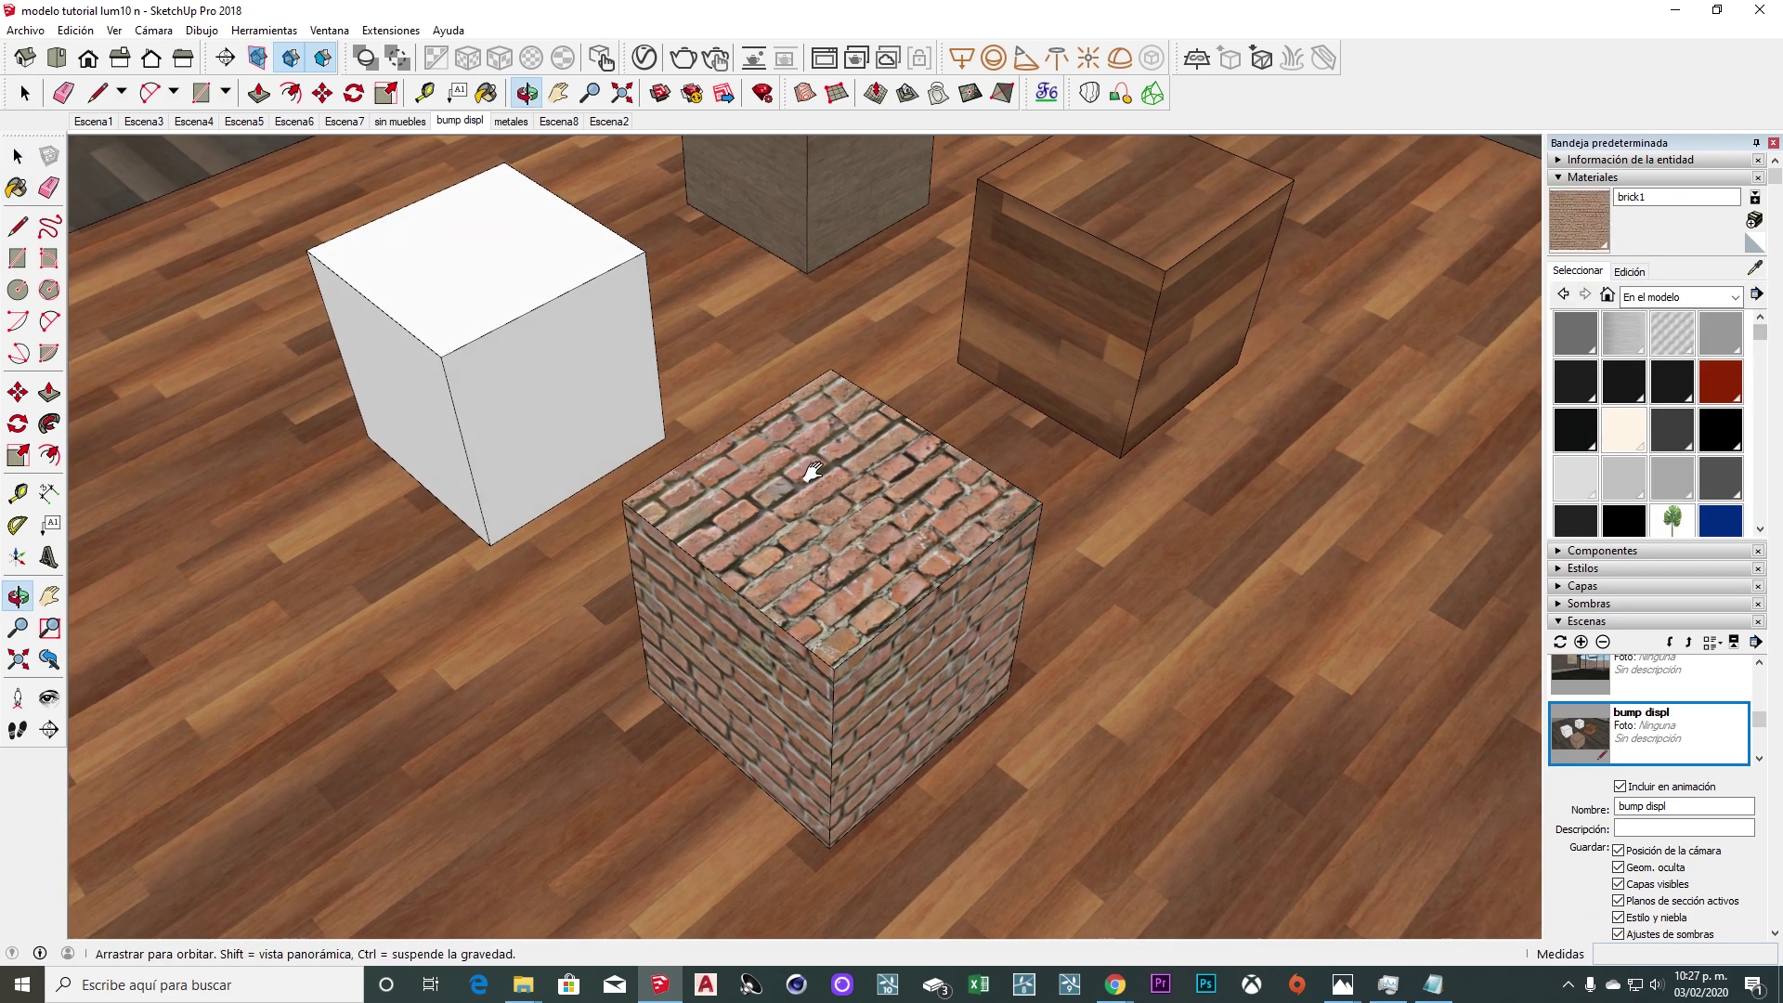
key("space")
left_click(693, 424)
middle_click_drag(867, 438, 756, 490)
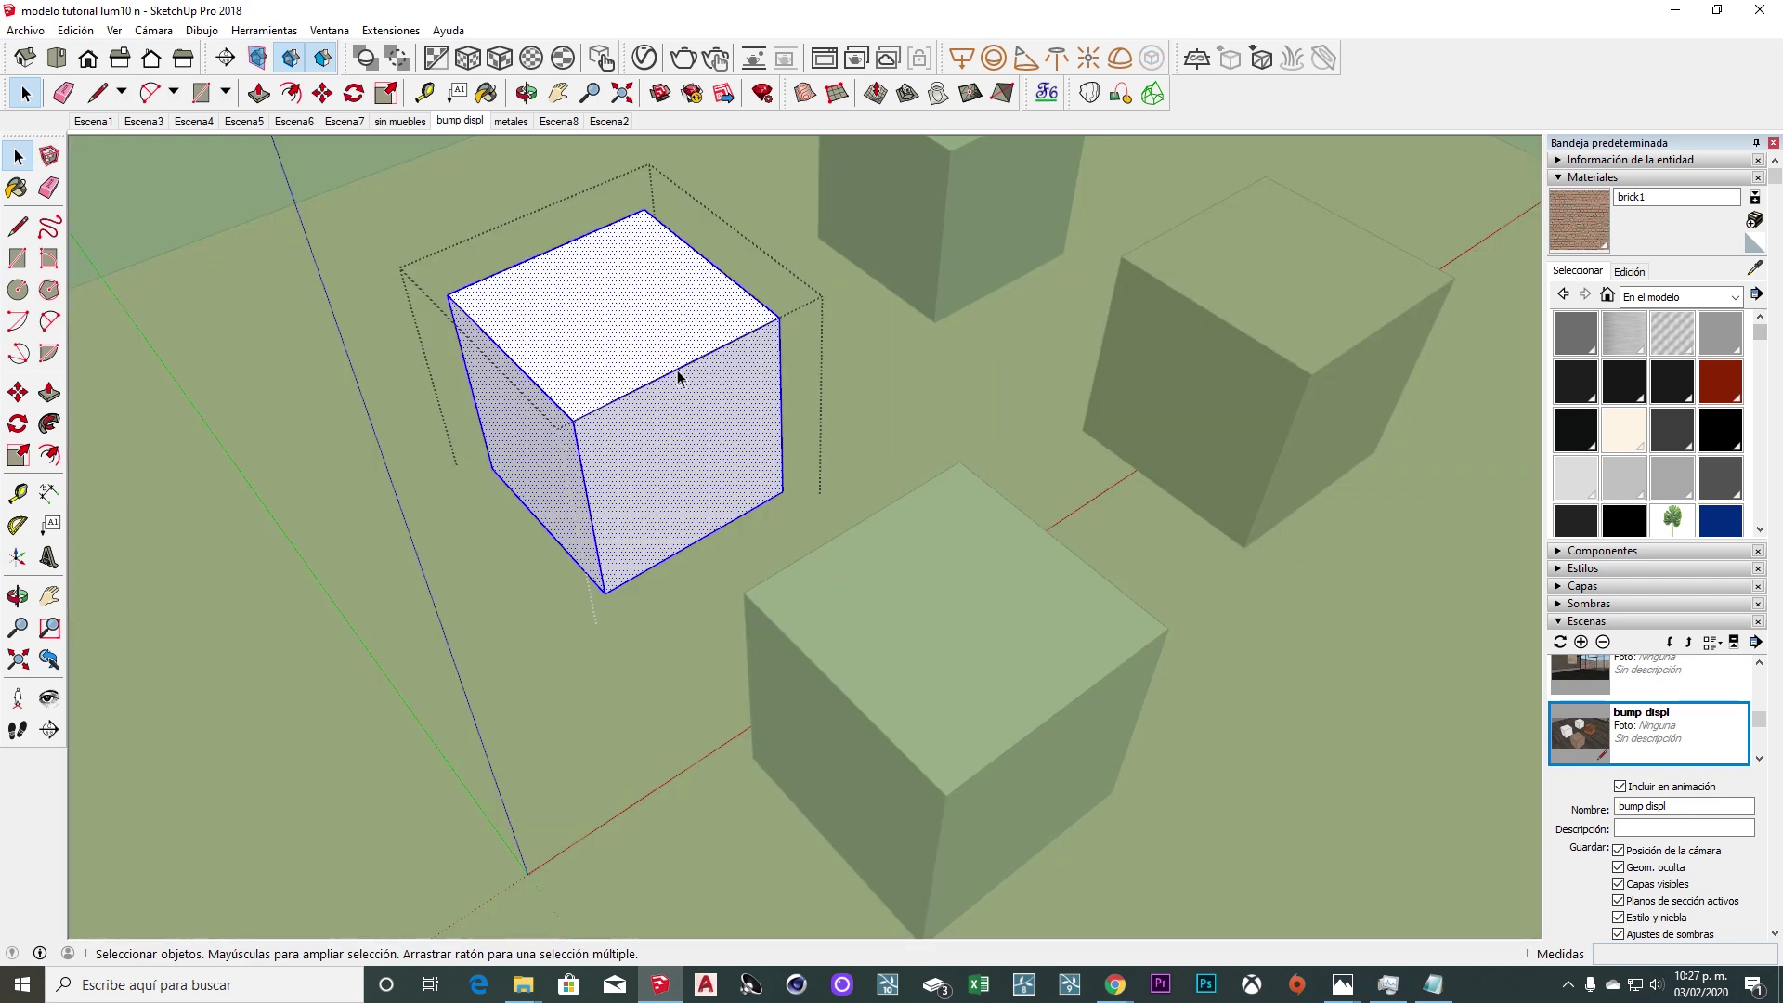
key("b")
left_click(653, 319)
Sample wood123 from the floor and paint the front brick cube with it.
middle_click_drag(737, 398, 832, 560)
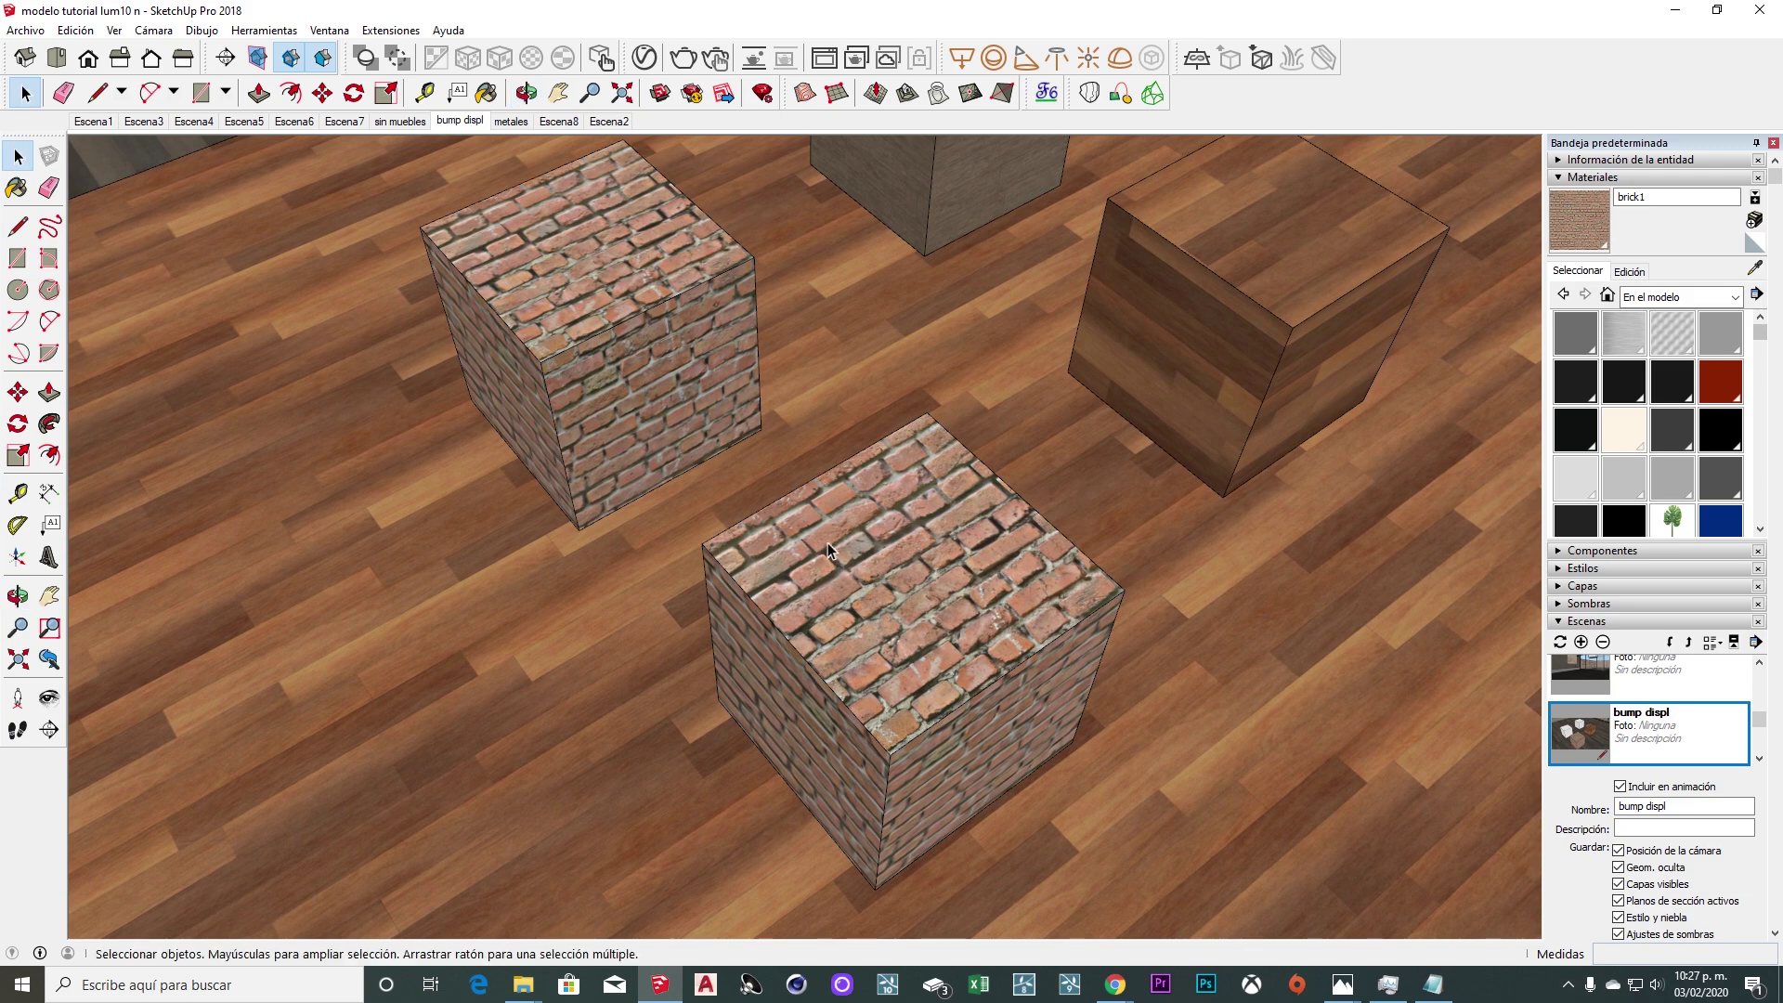
middle_click_drag(831, 561, 884, 581)
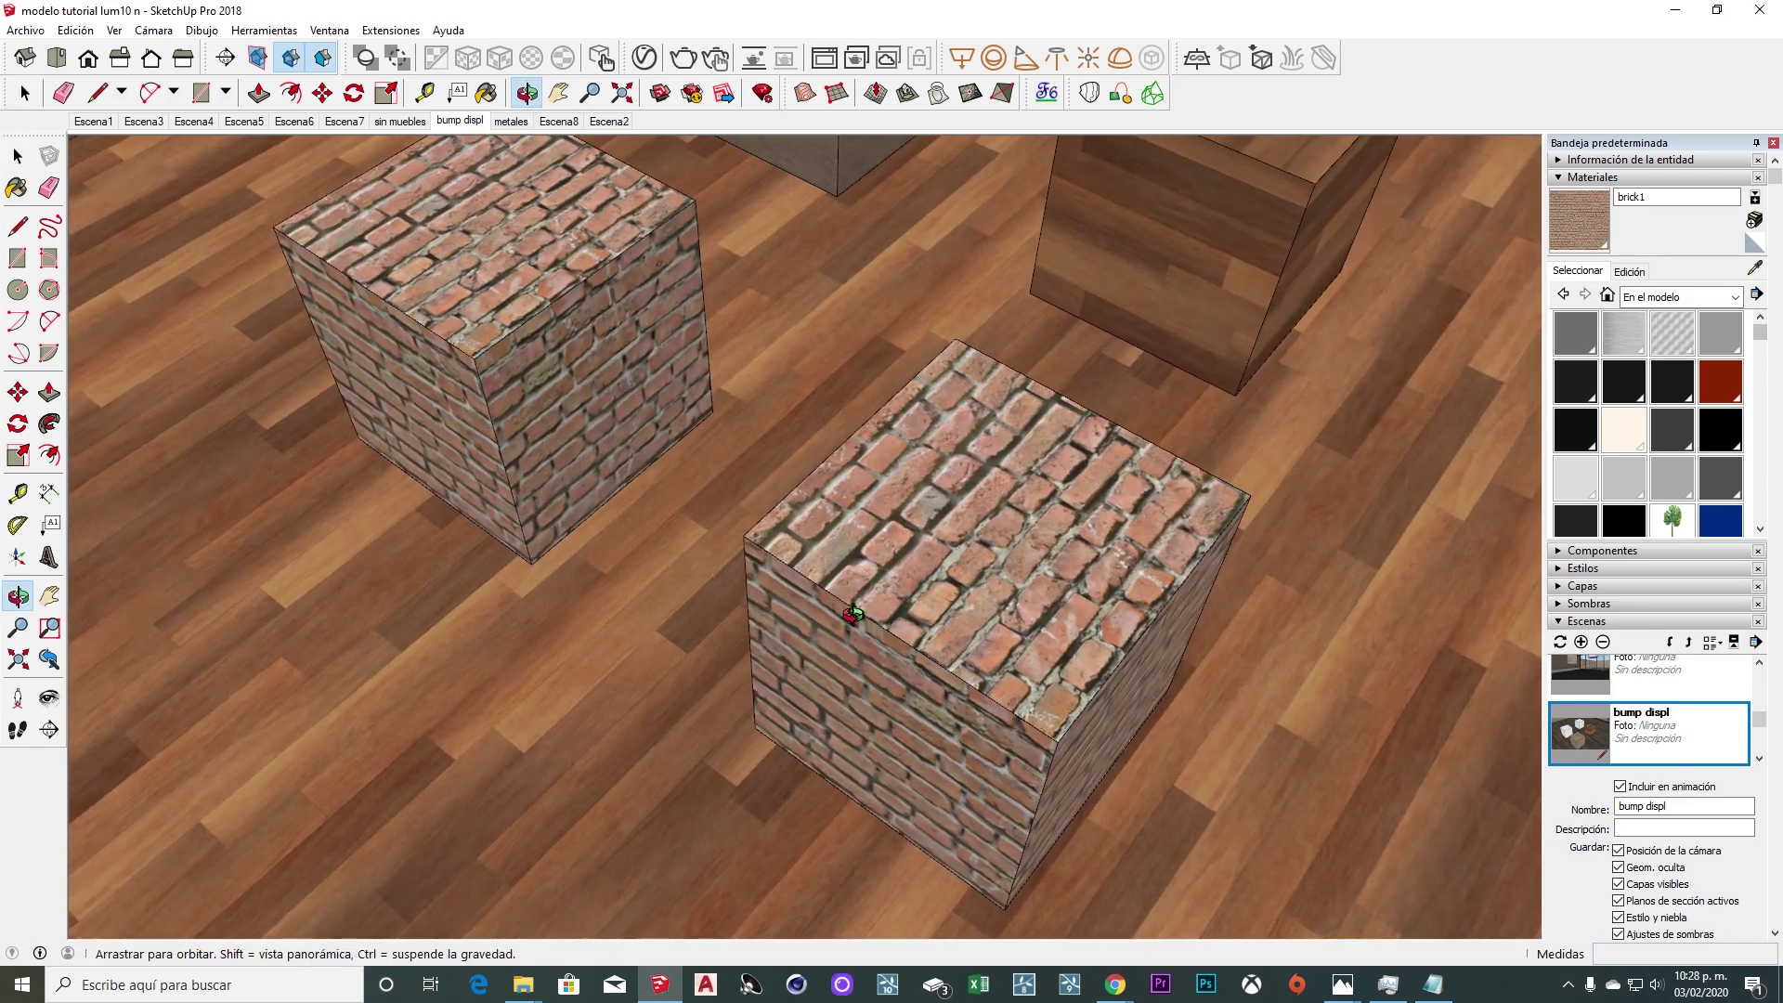
left_click_drag(853, 614, 929, 576)
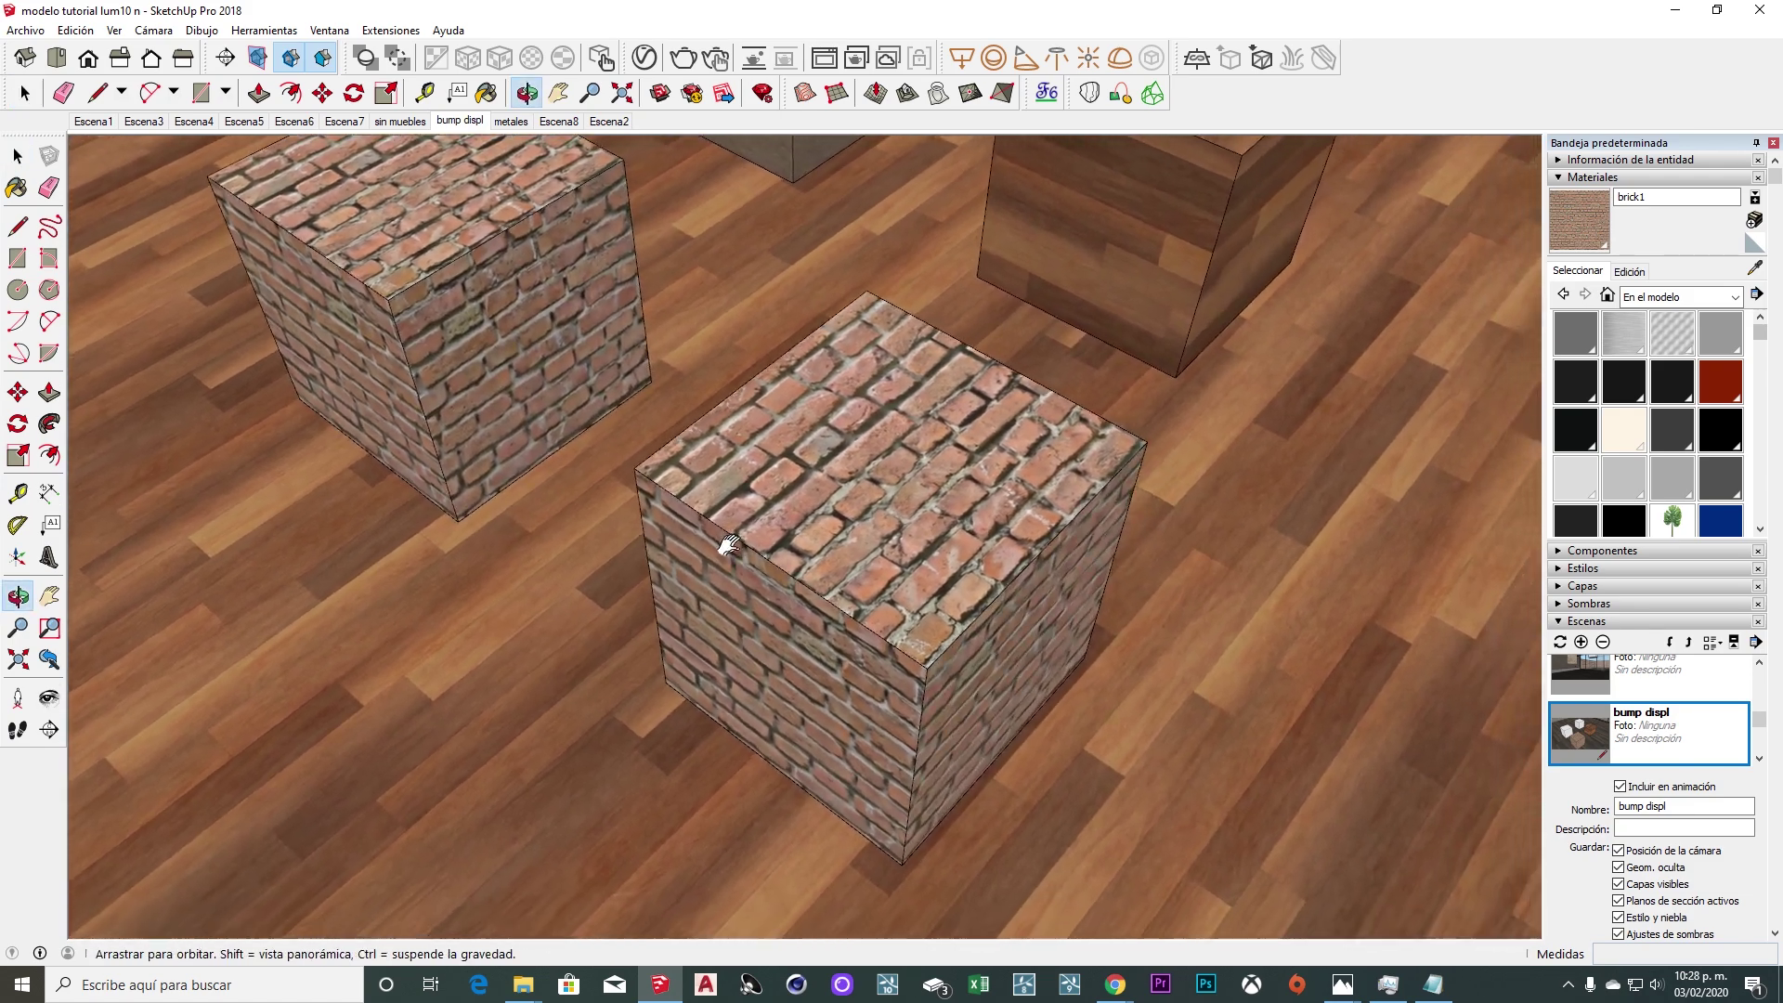
key("space")
left_click(882, 650)
middle_click_drag(1130, 437, 1133, 517)
left_click(1132, 518, "alt")
left_click(896, 569)
middle_click_drag(896, 569, 832, 501)
key("space")
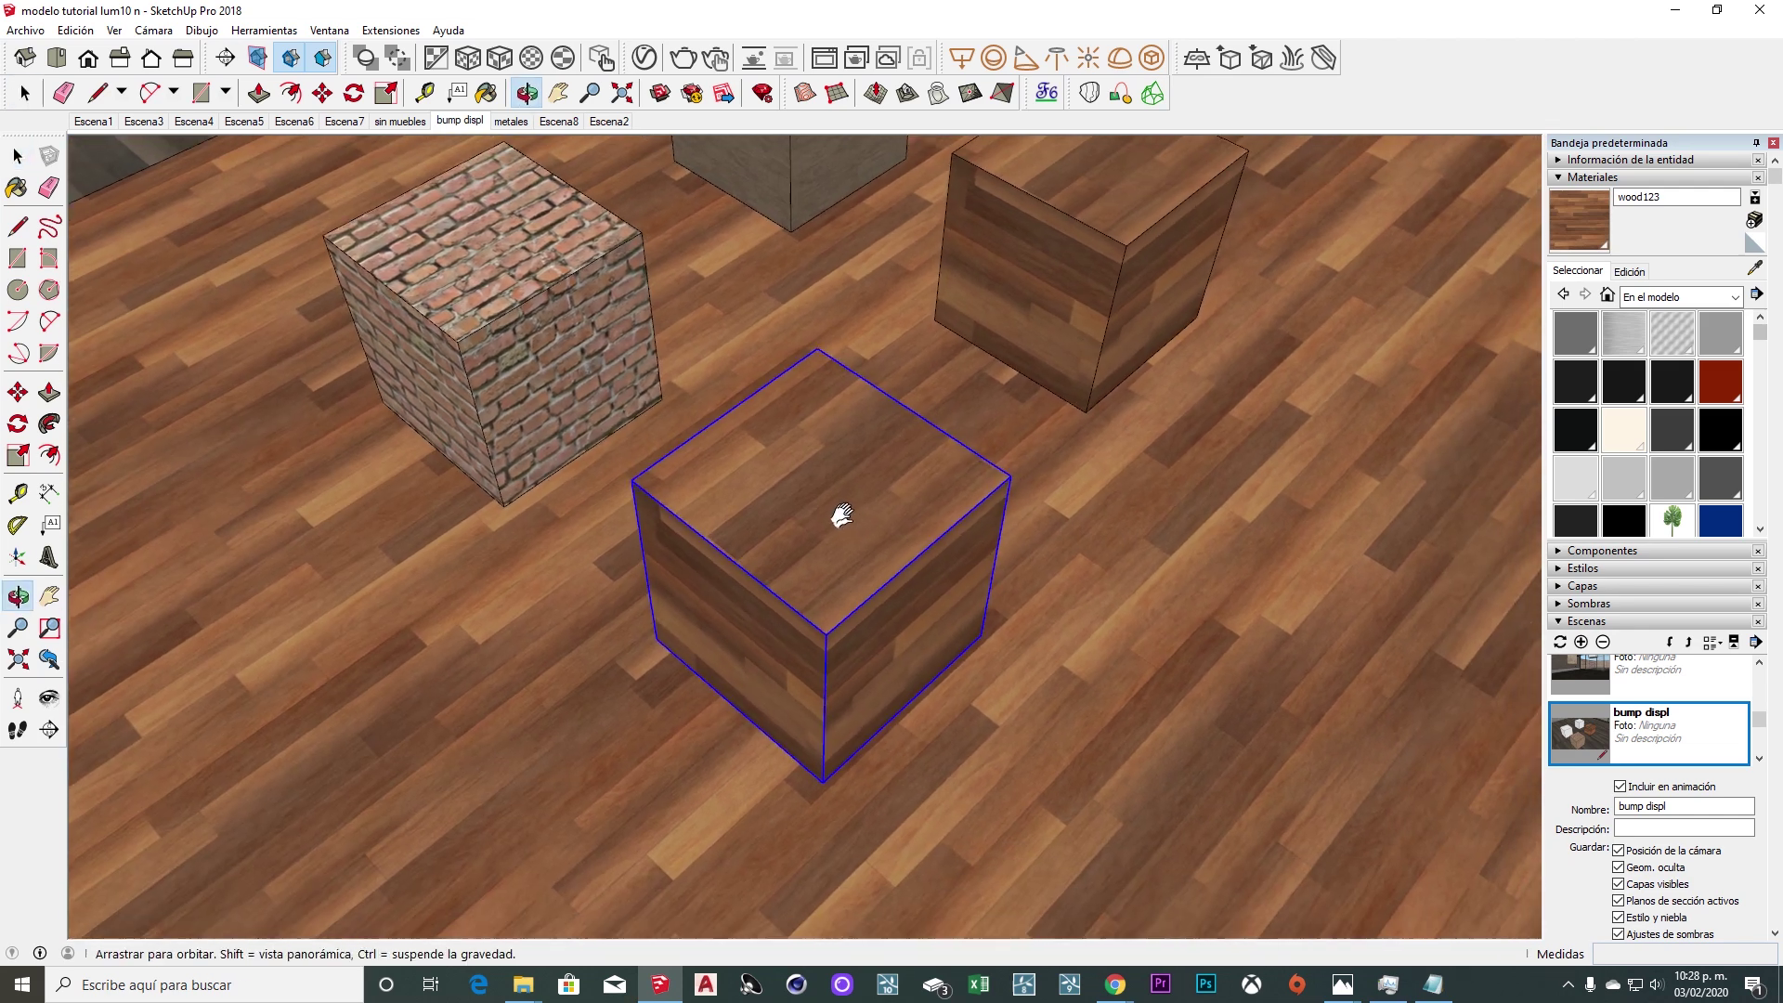
Draw a rectangle on the cube's top and push/pull it into a new box.
key("r")
left_click(608, 452)
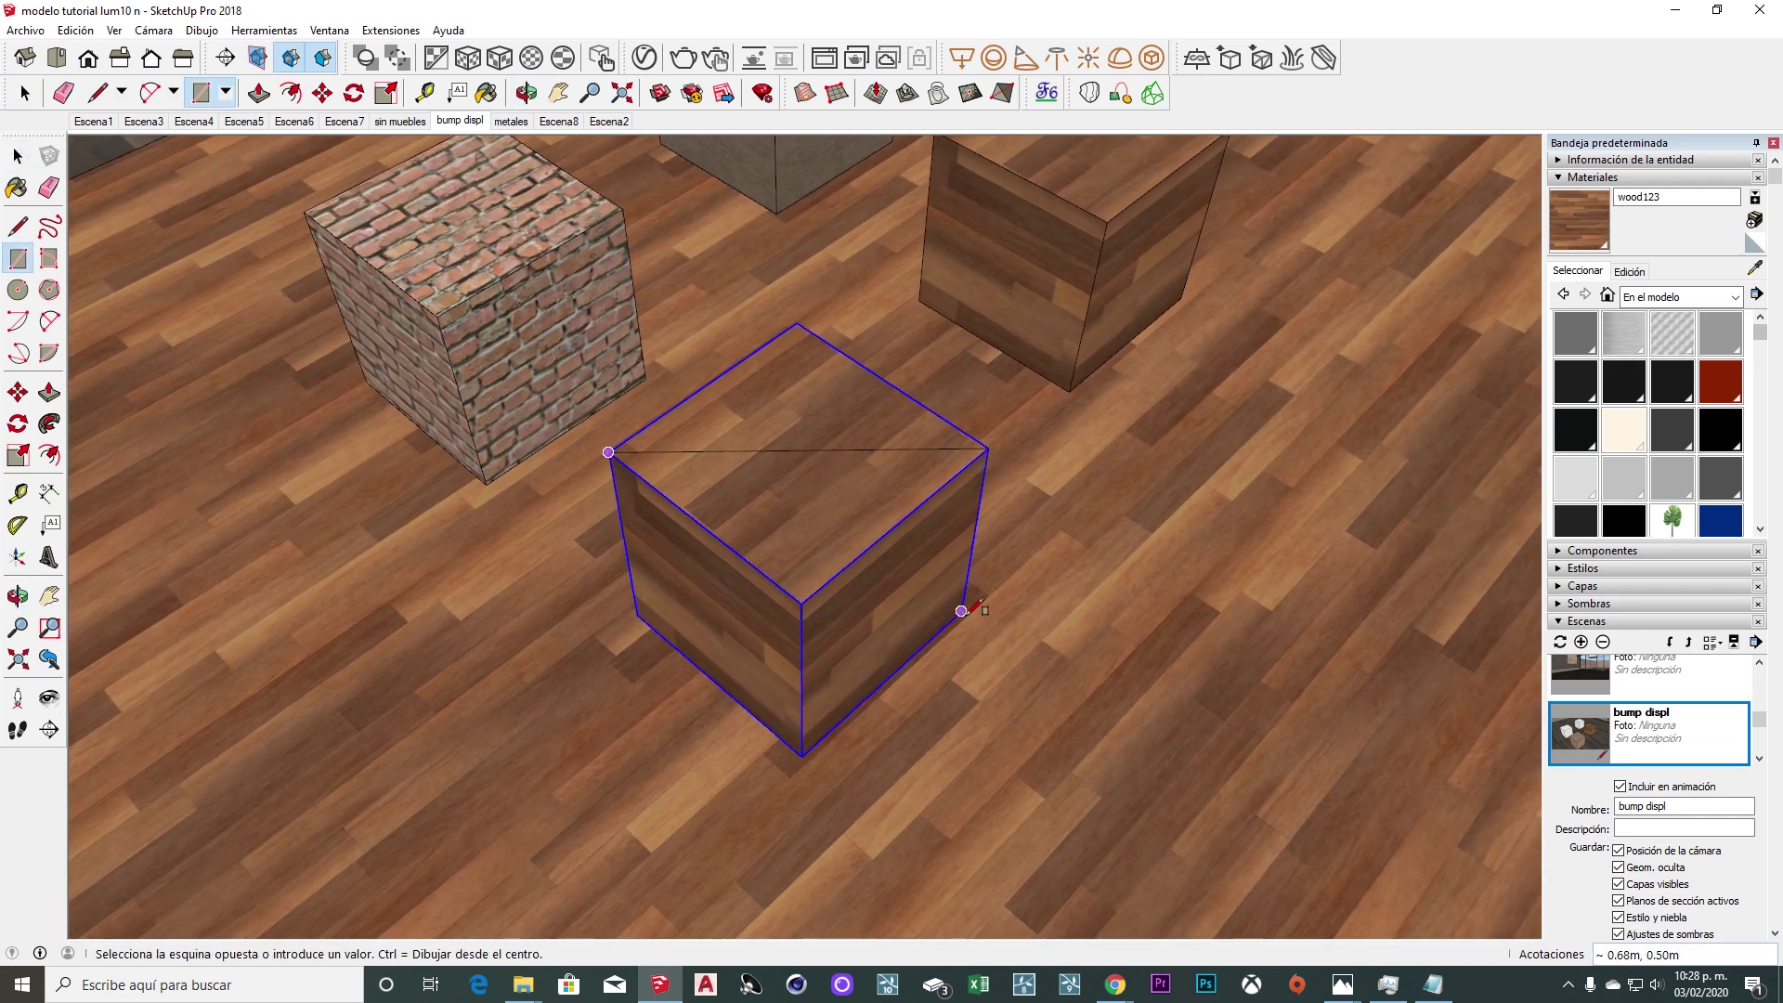
left_click(987, 449)
key("space")
left_click(919, 520)
key("p")
left_click(846, 523)
left_click(923, 700)
Move the white box aside, delete the front wood cube, and put the box in its place.
key("m")
left_click(956, 626)
left_click(1018, 639)
key("space")
left_click(836, 563)
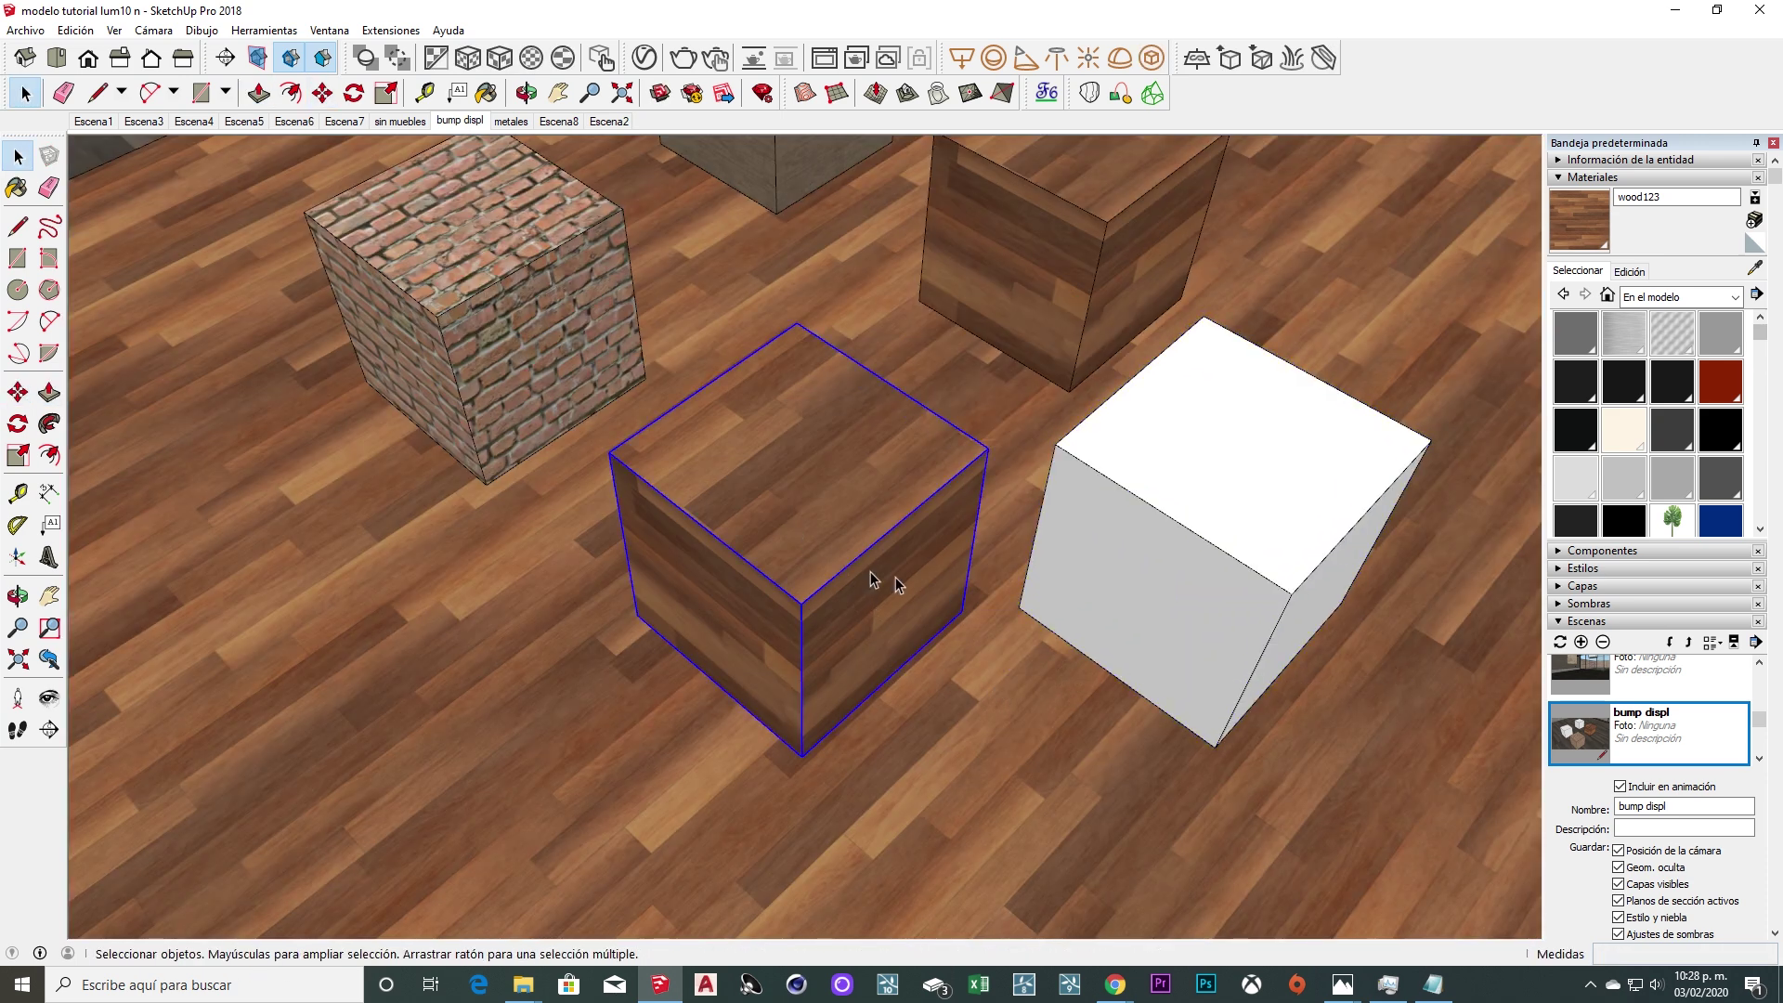
key("Delete")
left_click(1170, 585)
key("m")
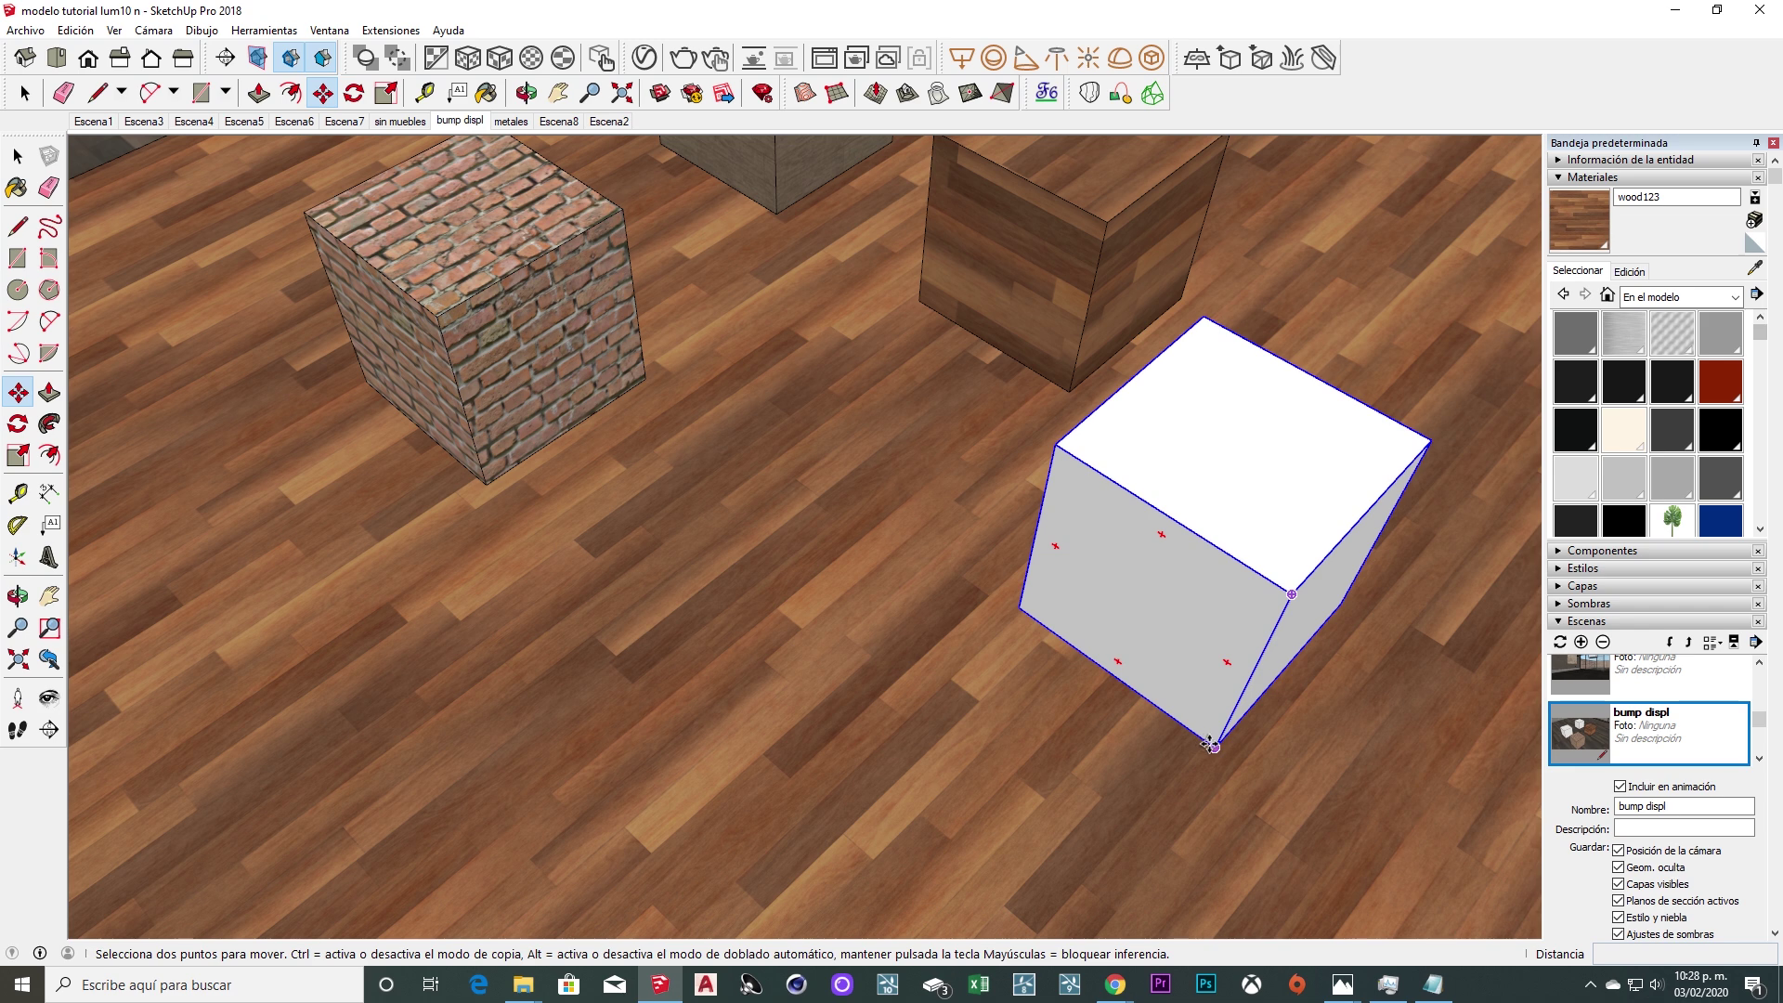
left_click(1214, 741)
left_click(781, 734)
mouse_move(781, 735)
middle_mouse_down()
mouse_move(651, 510)
mouse_move(708, 409)
mouse_move(716, 317)
middle_mouse_up()
key("space")
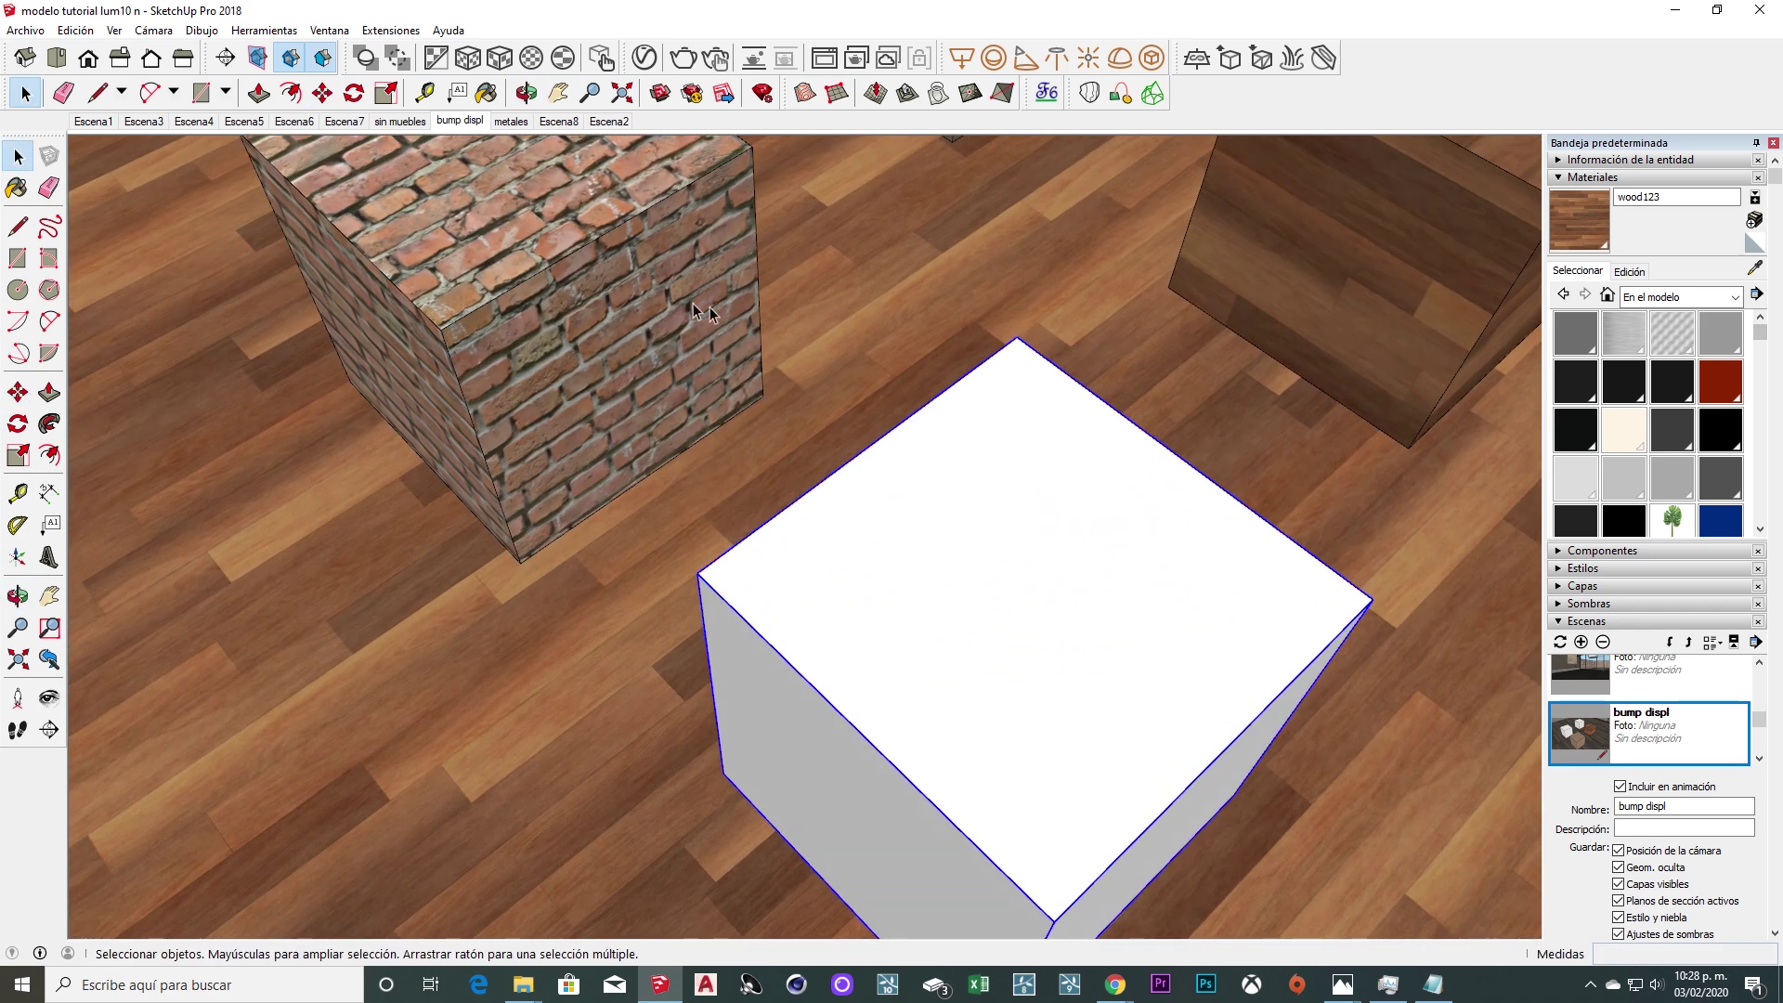
Sample the wood123 material from the model with the Paint Bucket.
left_click(1753, 267)
scroll(418, 442, "down", 3)
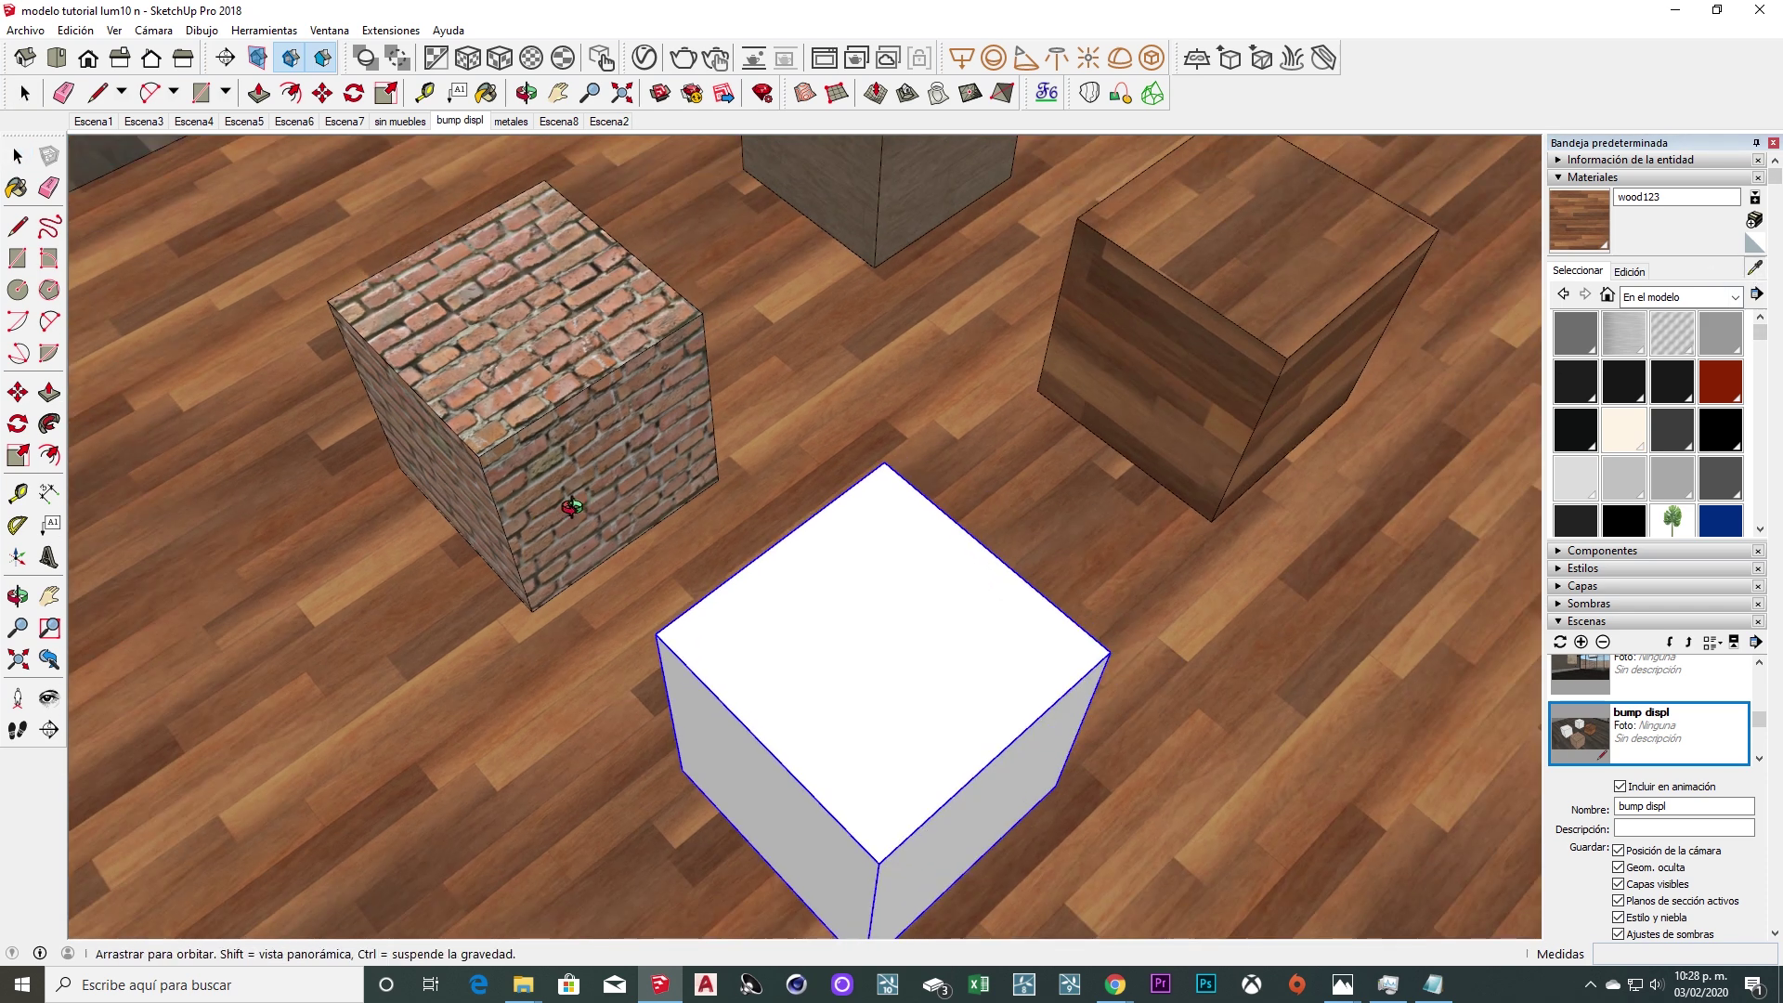
middle_click_drag(569, 497, 587, 290)
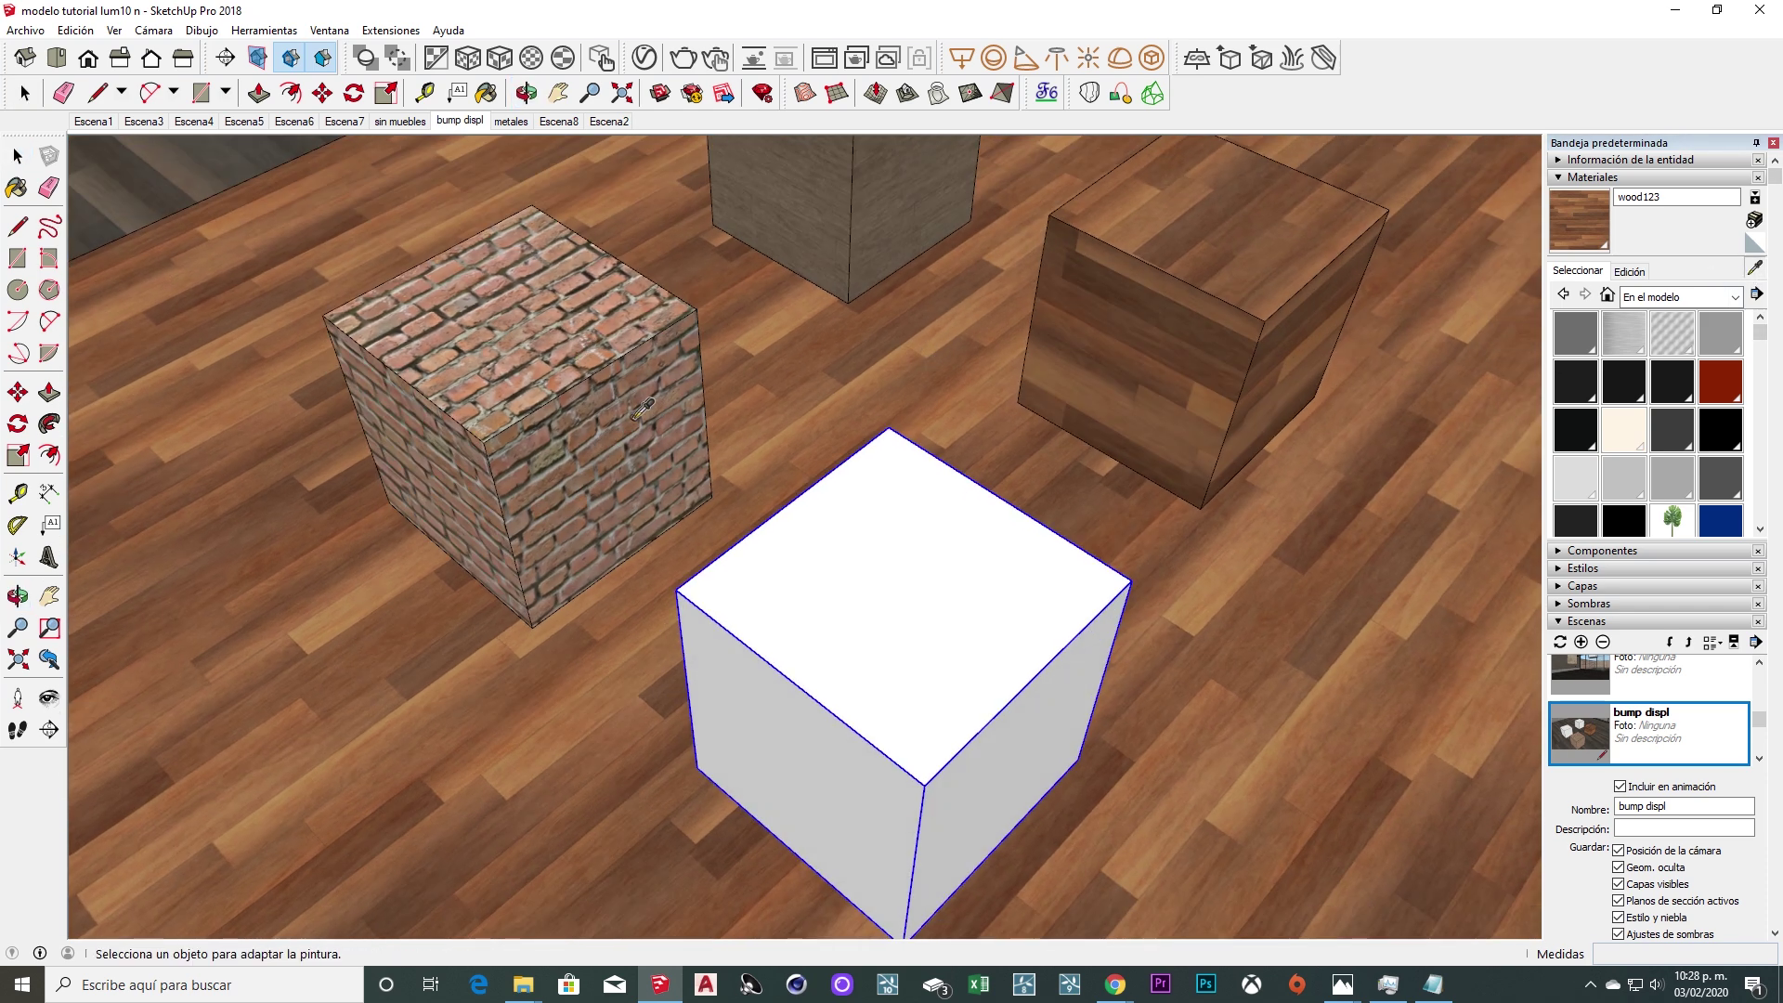
middle_click_drag(554, 400, 595, 396)
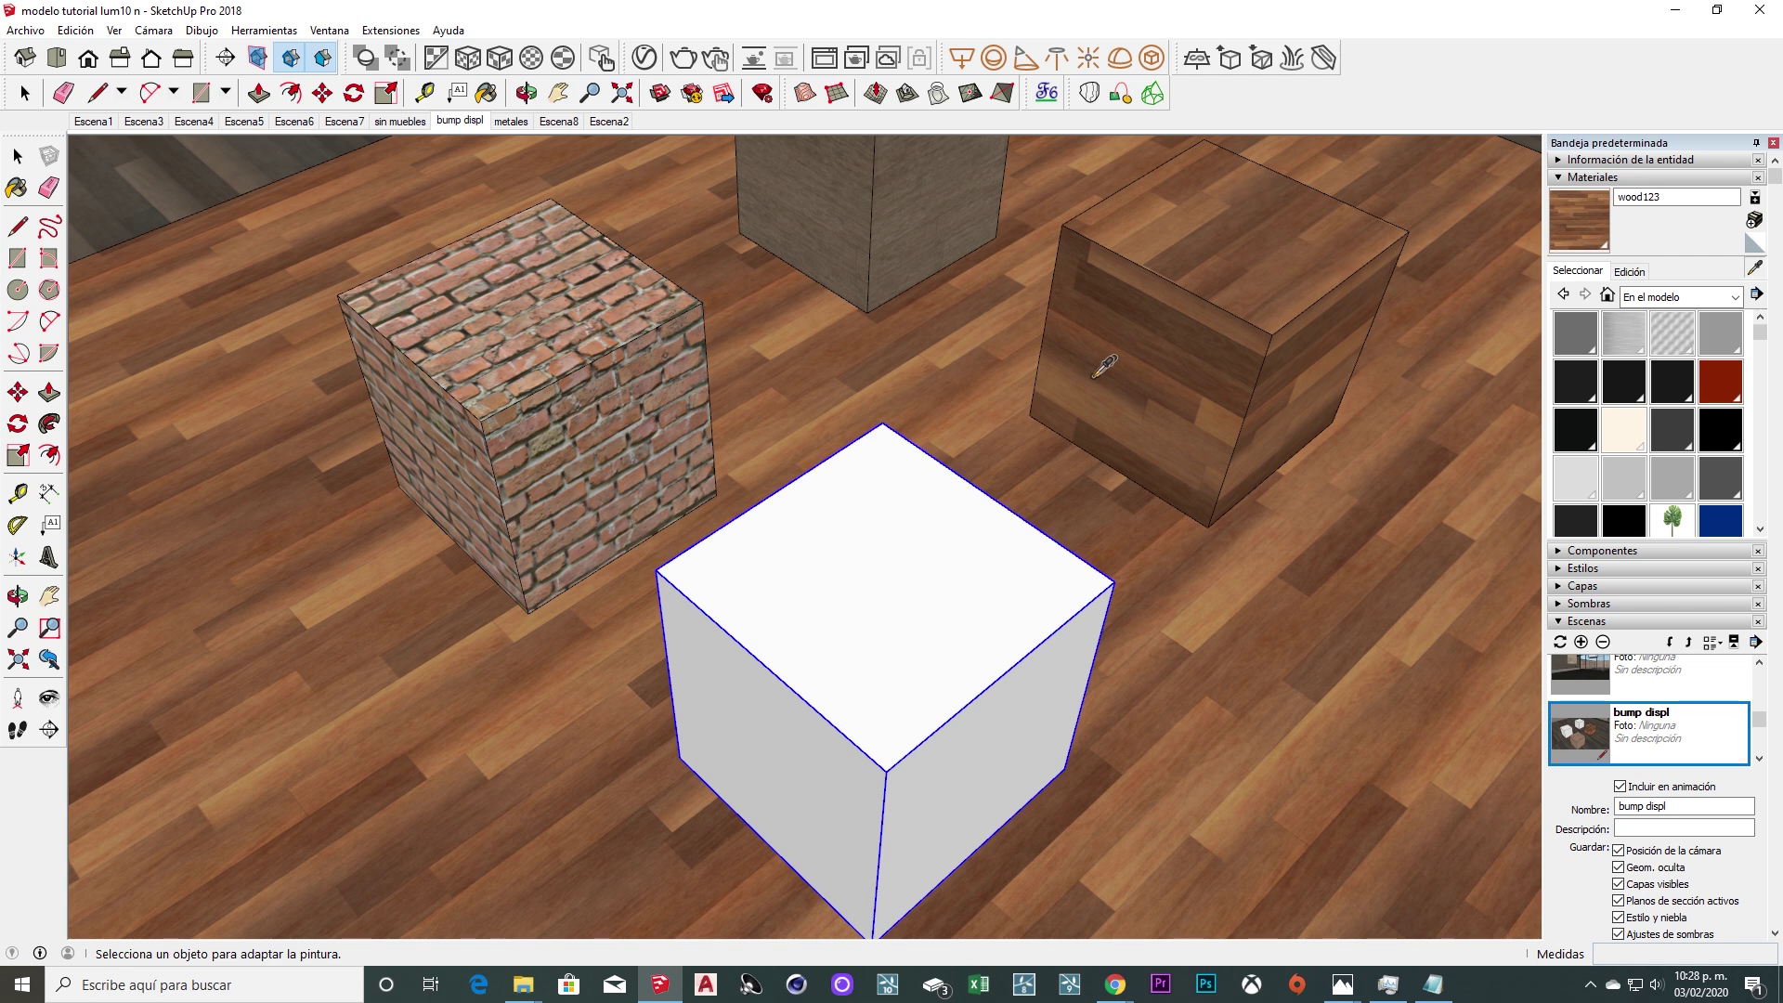
key("b")
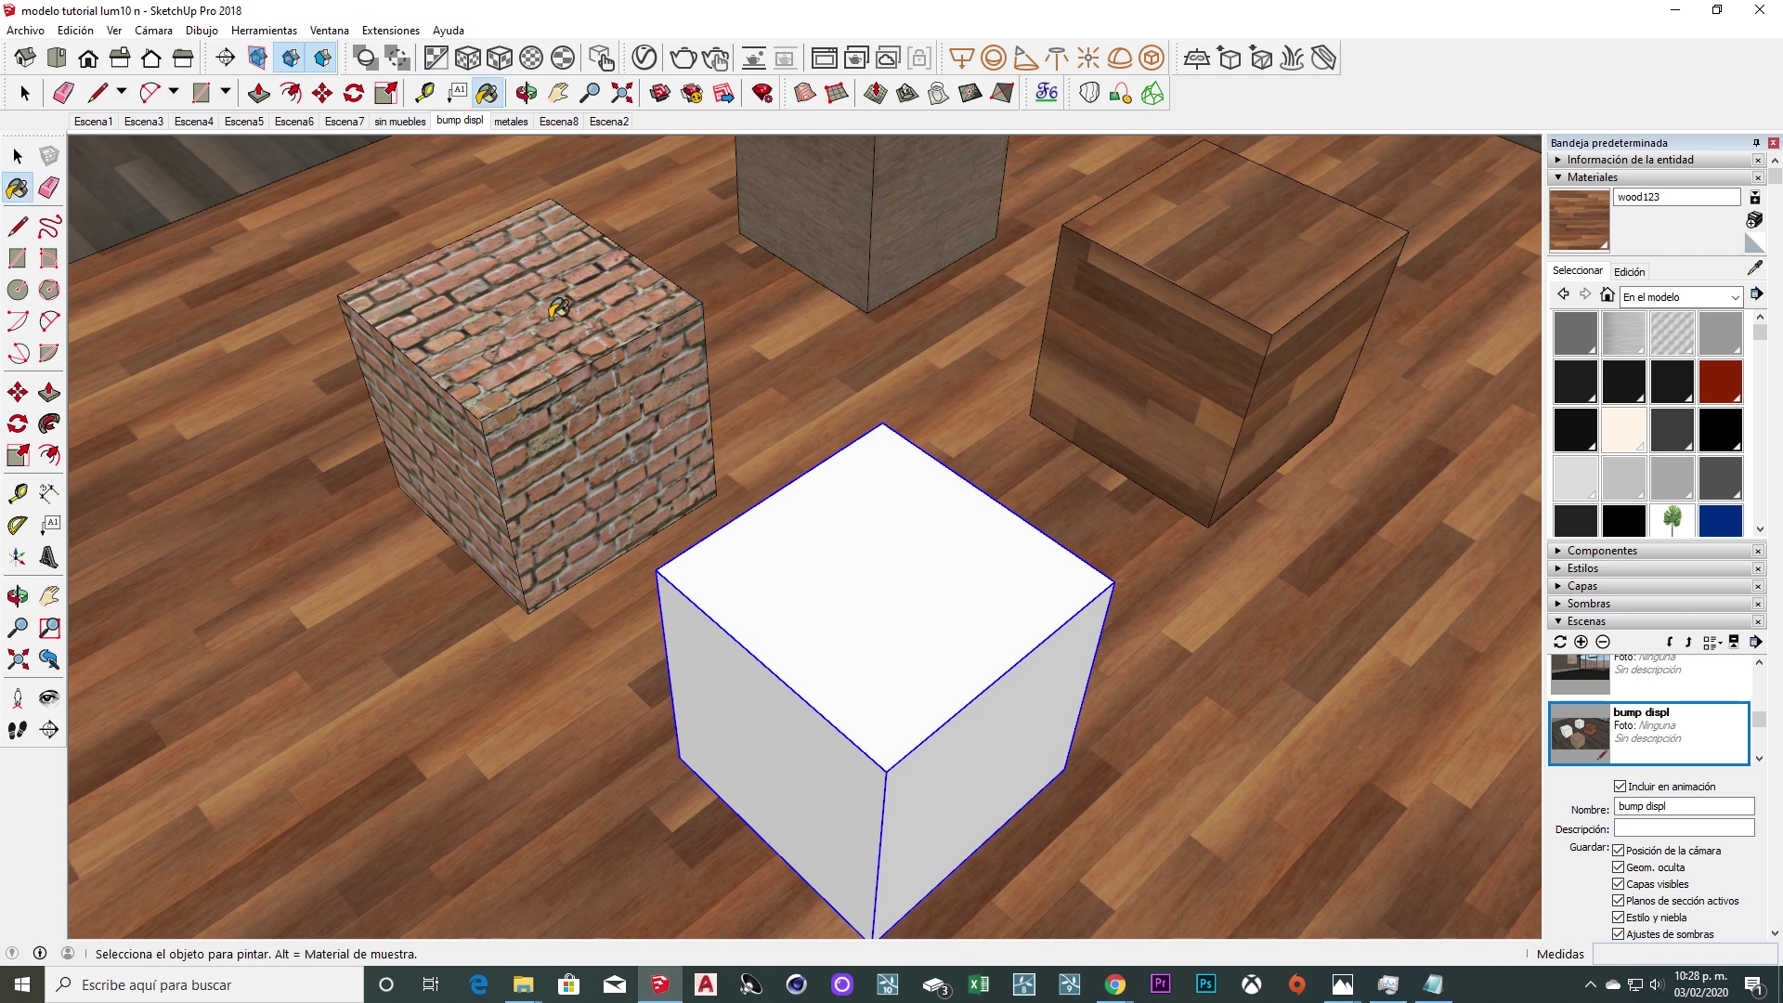
key("space")
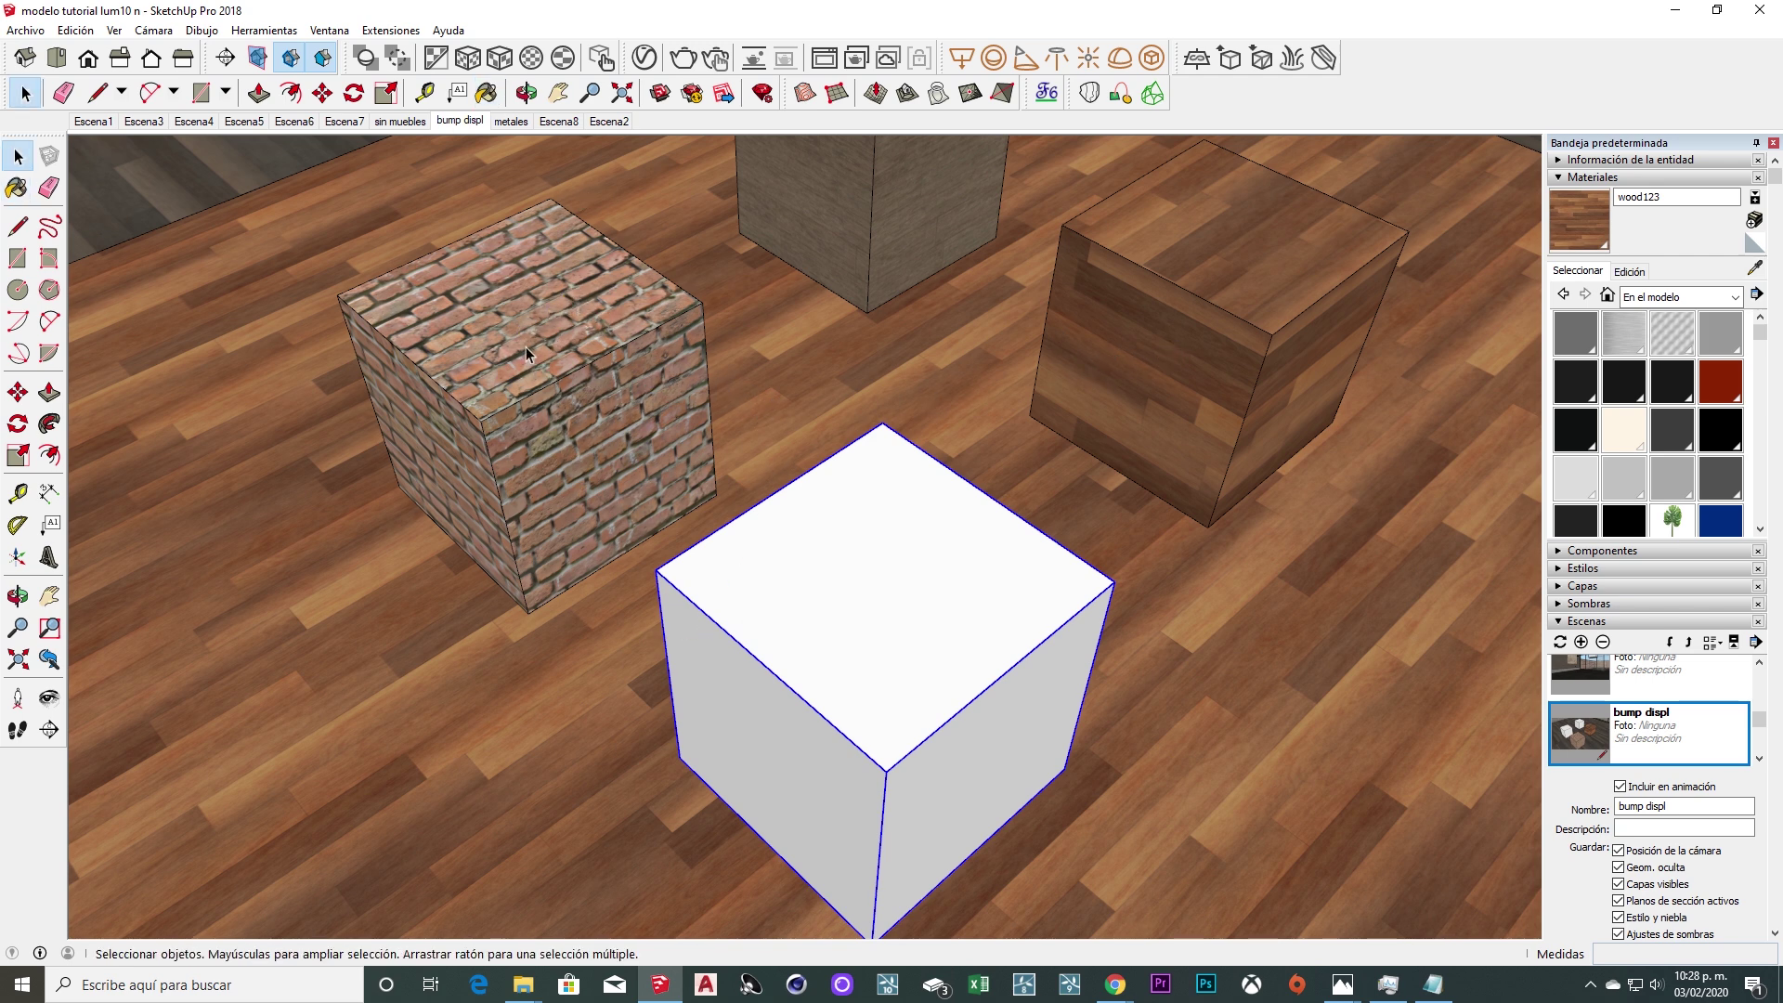
Paint the brick cube's top face with wood123, then undo it and exit the group.
double_click(525, 353)
left_click(552, 335)
key("b")
left_click(548, 348)
key("space")
key("ctrl+z")
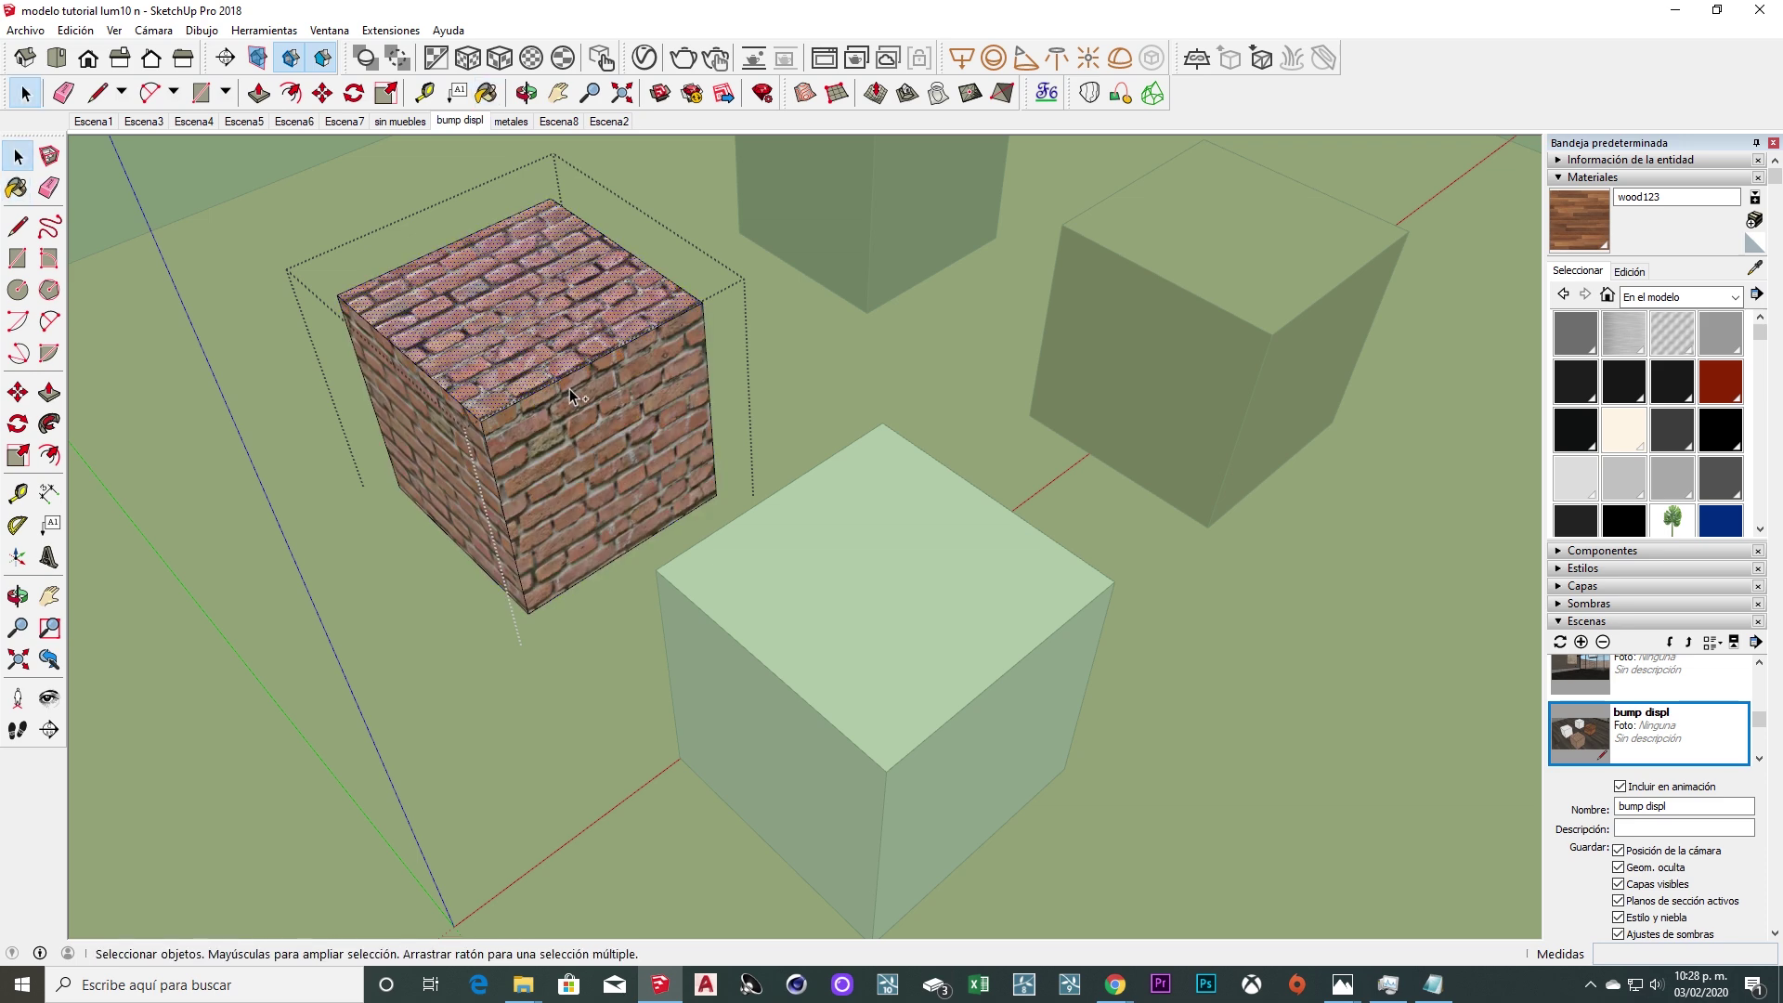
key("Escape")
middle_click_drag(966, 409, 864, 378)
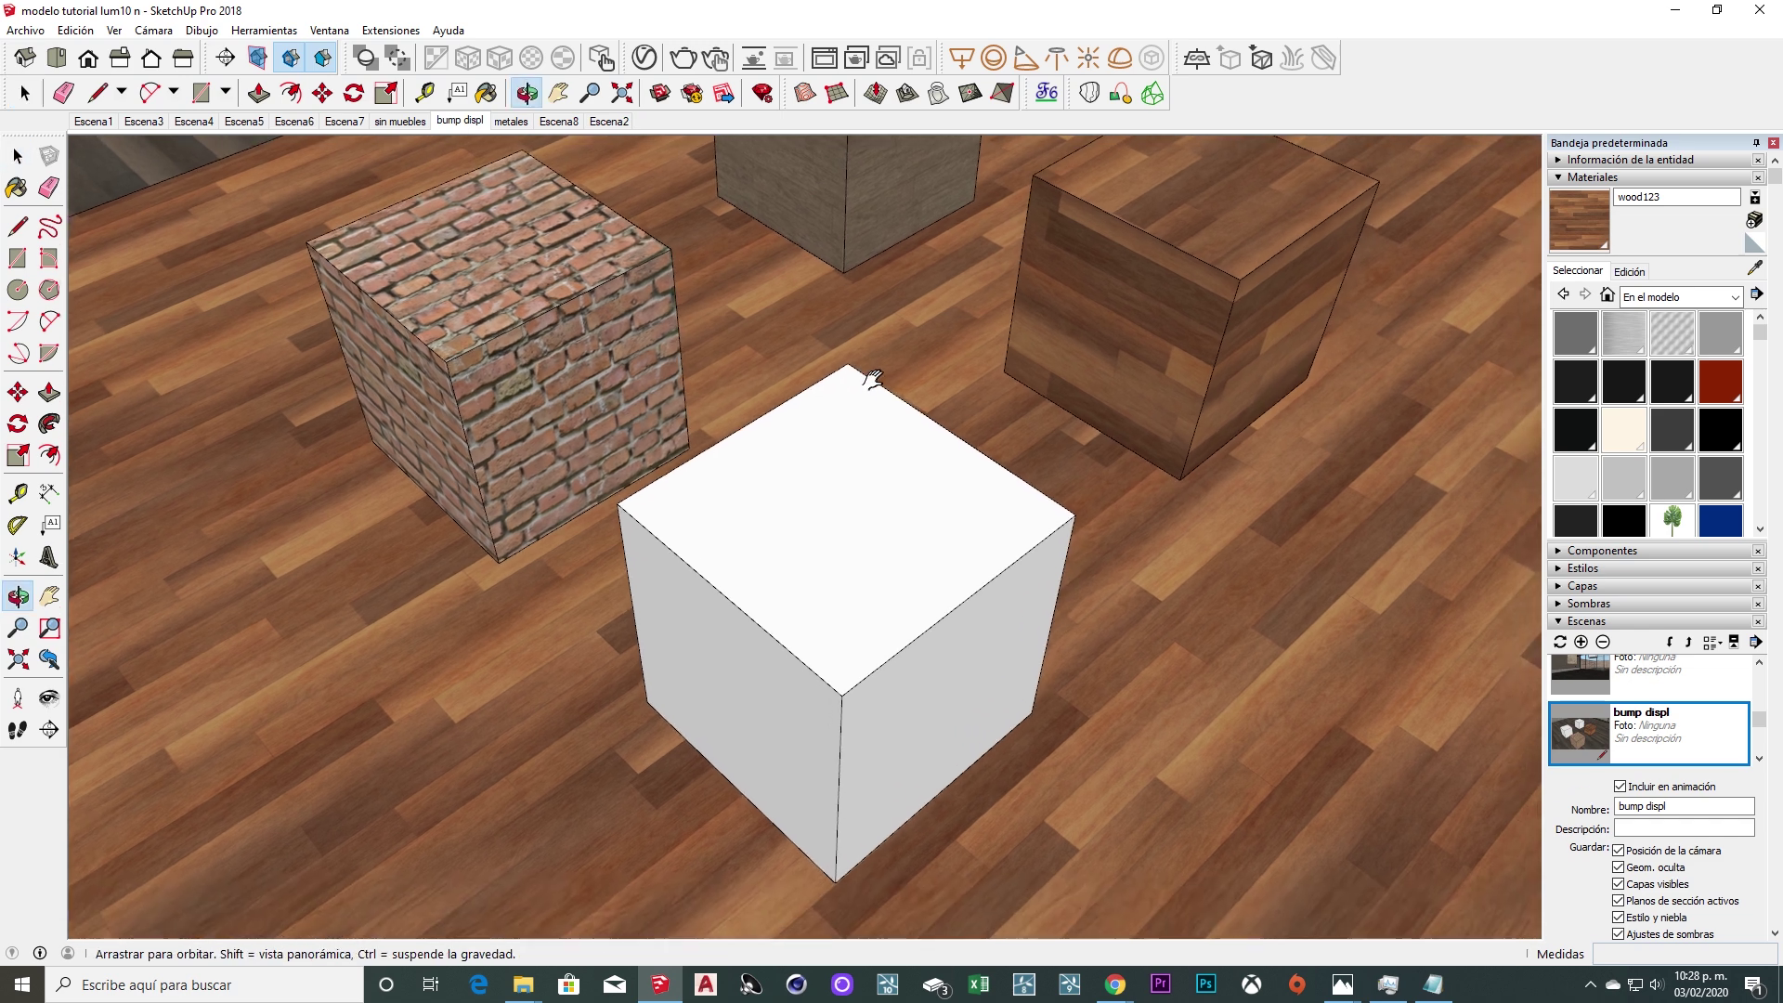
Paint the white cube with wood123 and inspect the front cube group.
left_click(910, 549)
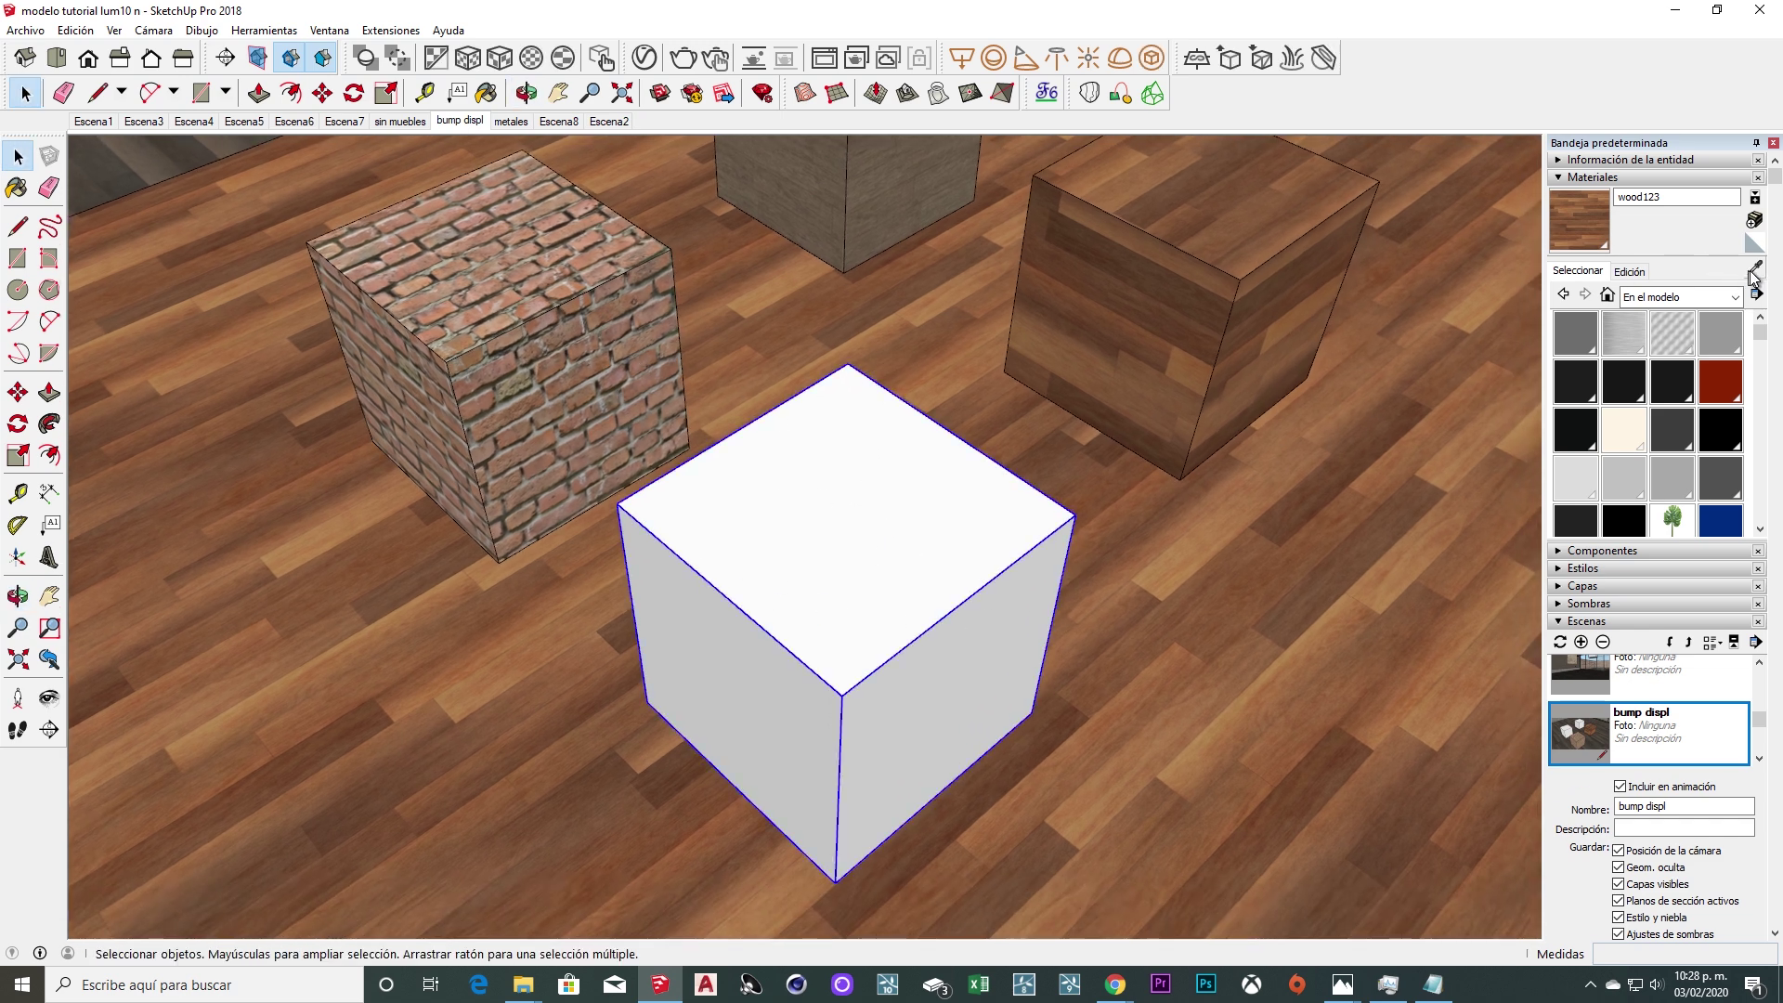
key("b")
left_click(731, 646)
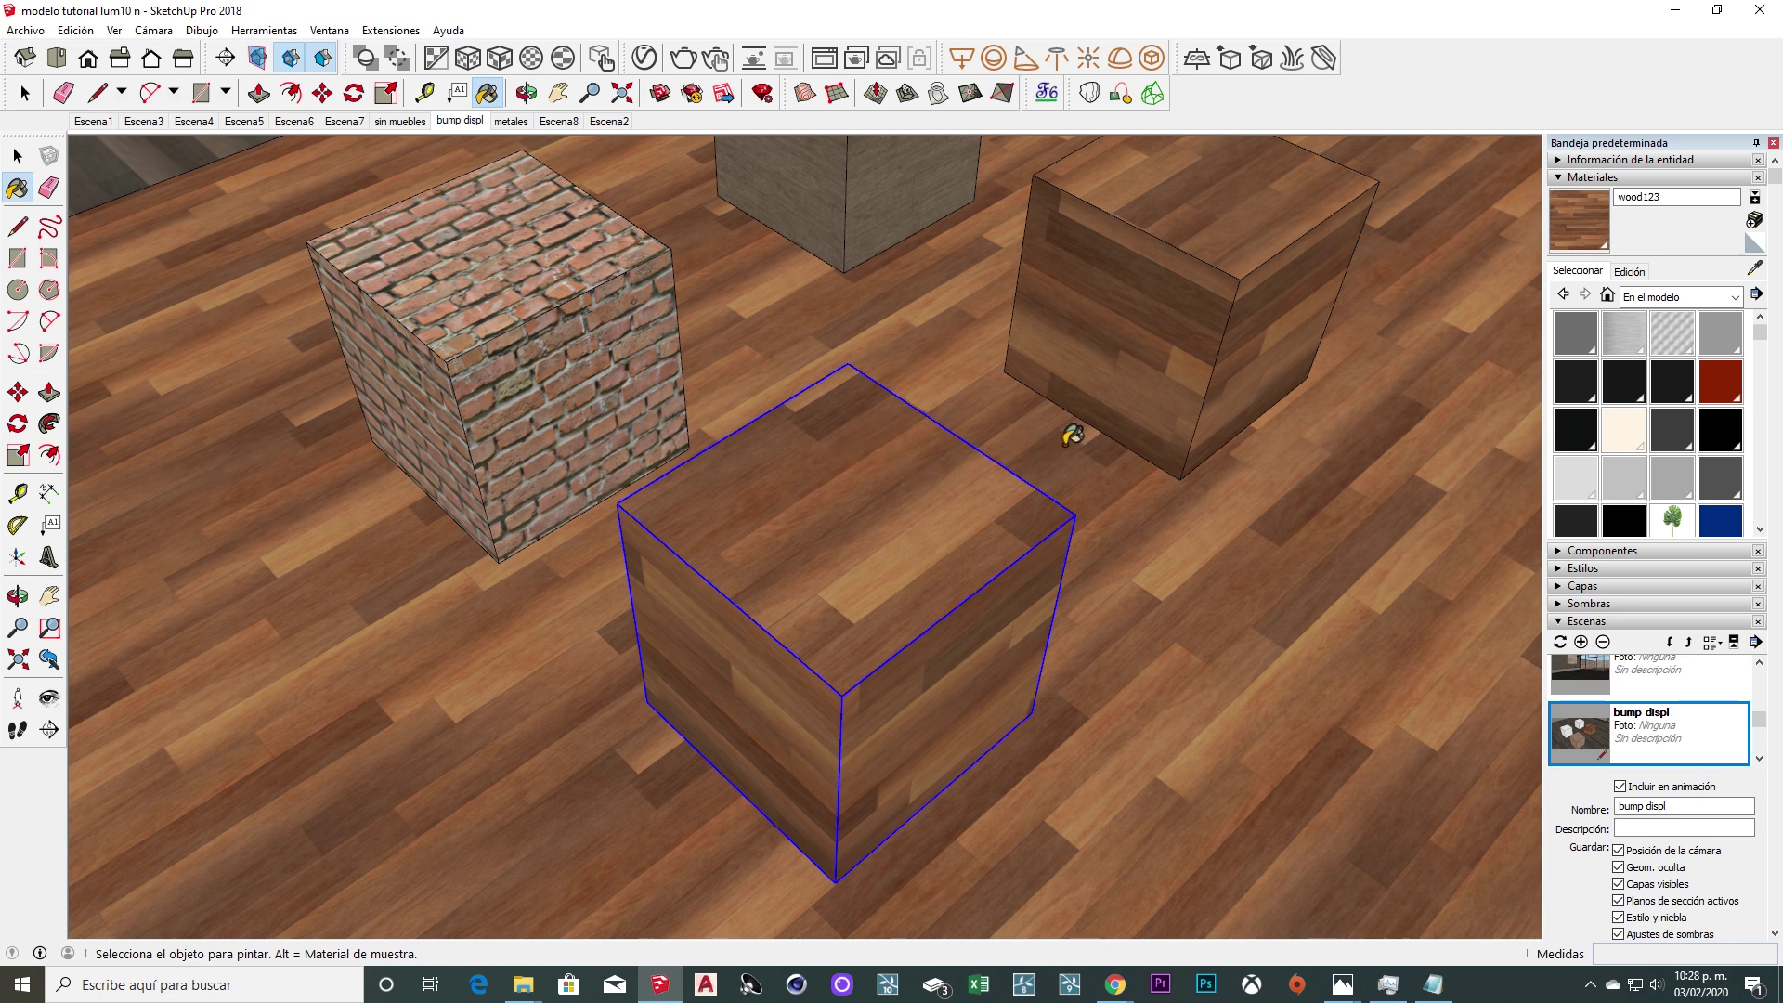
key("space")
double_click(867, 485)
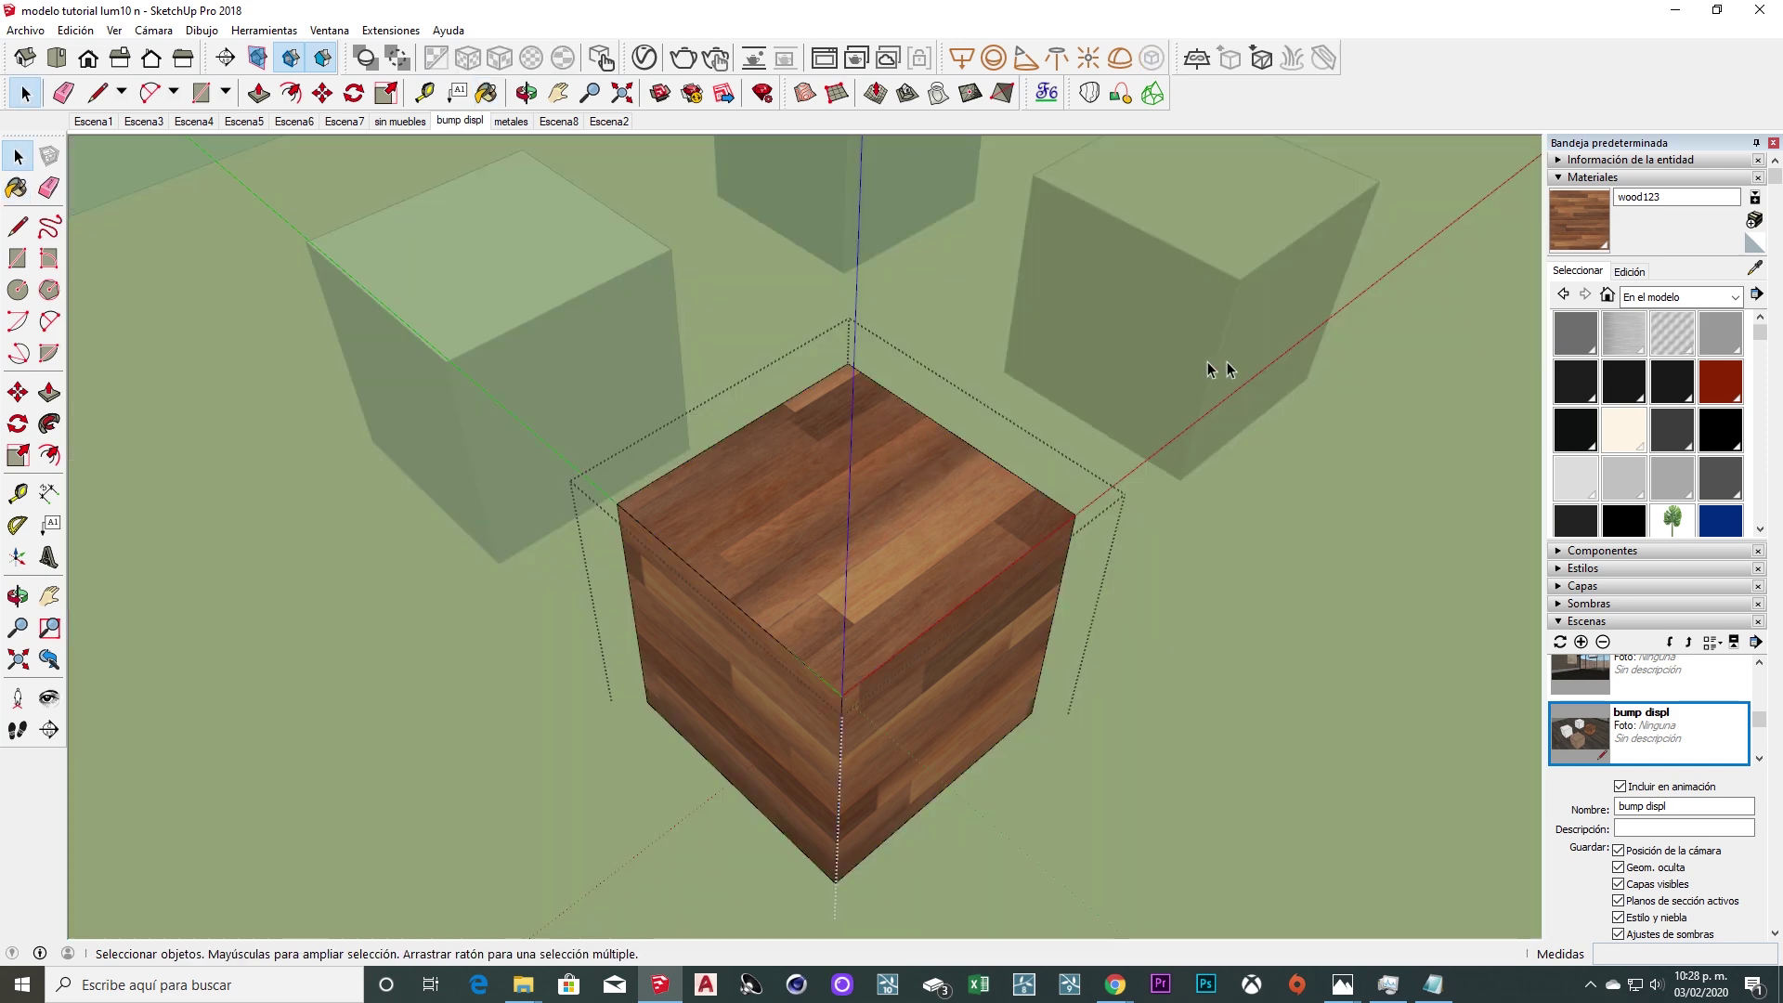
key("b")
key("space")
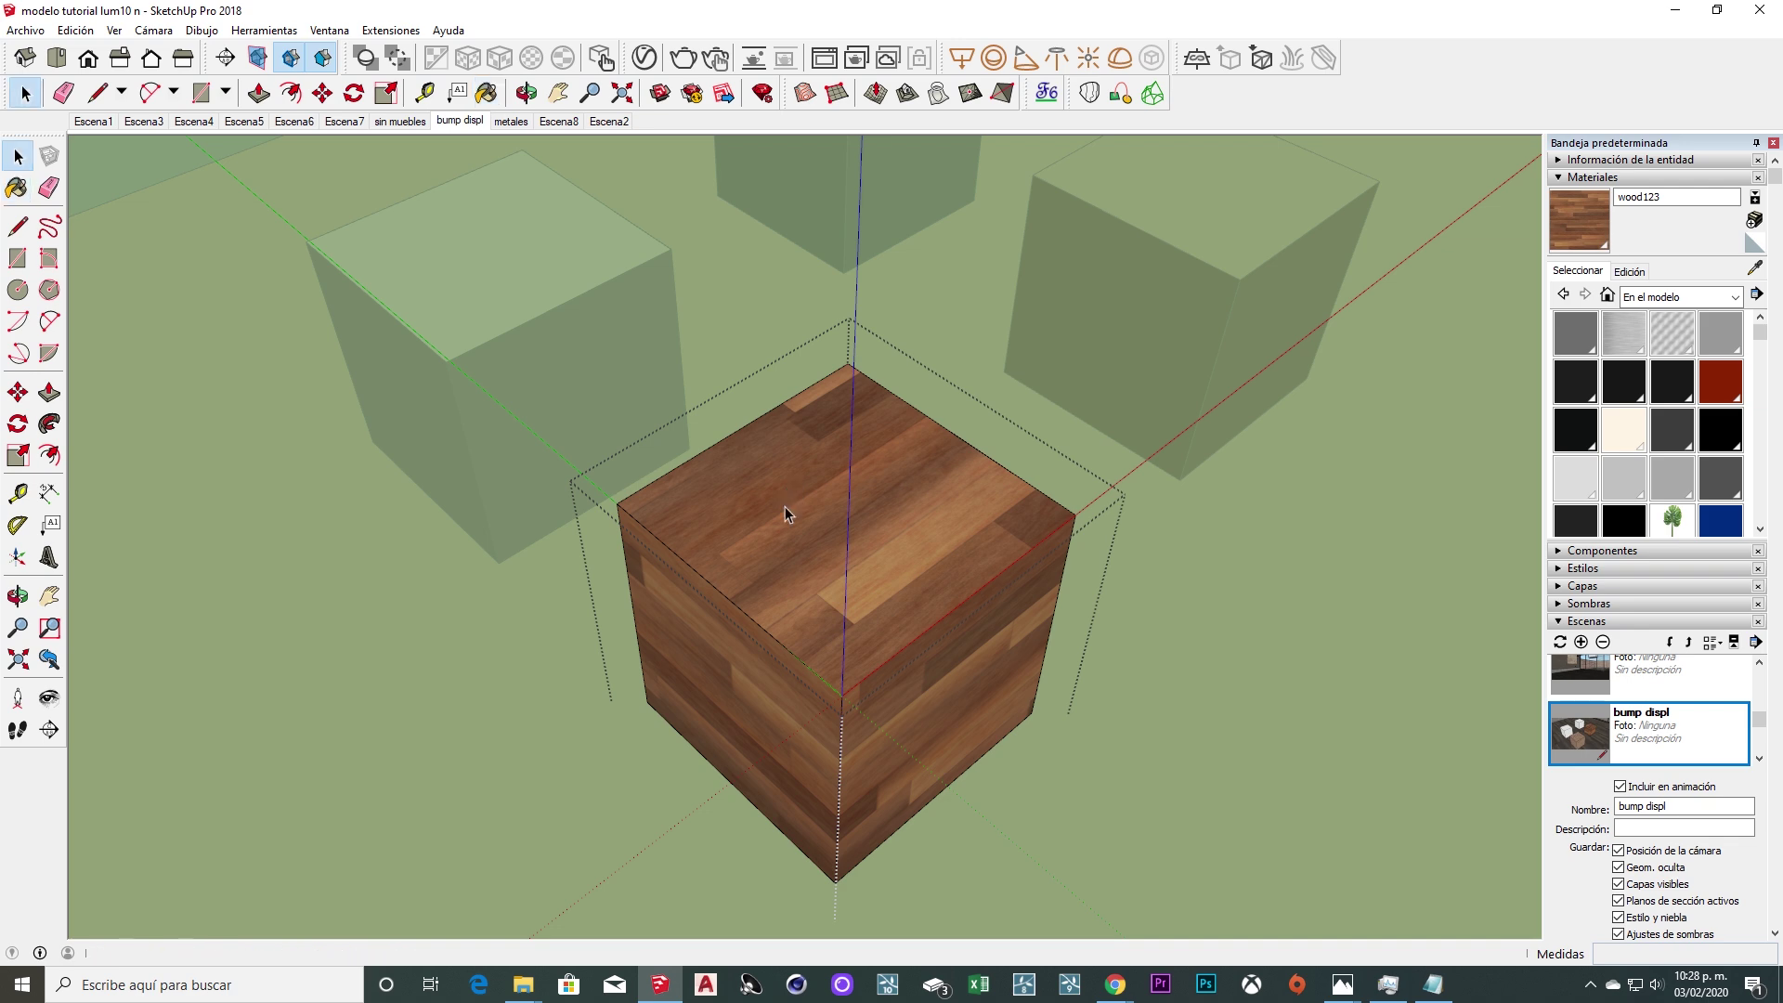
left_click(1021, 457)
Sample brick1 and paint the front cube's sides, then undo to keep it white.
key("b")
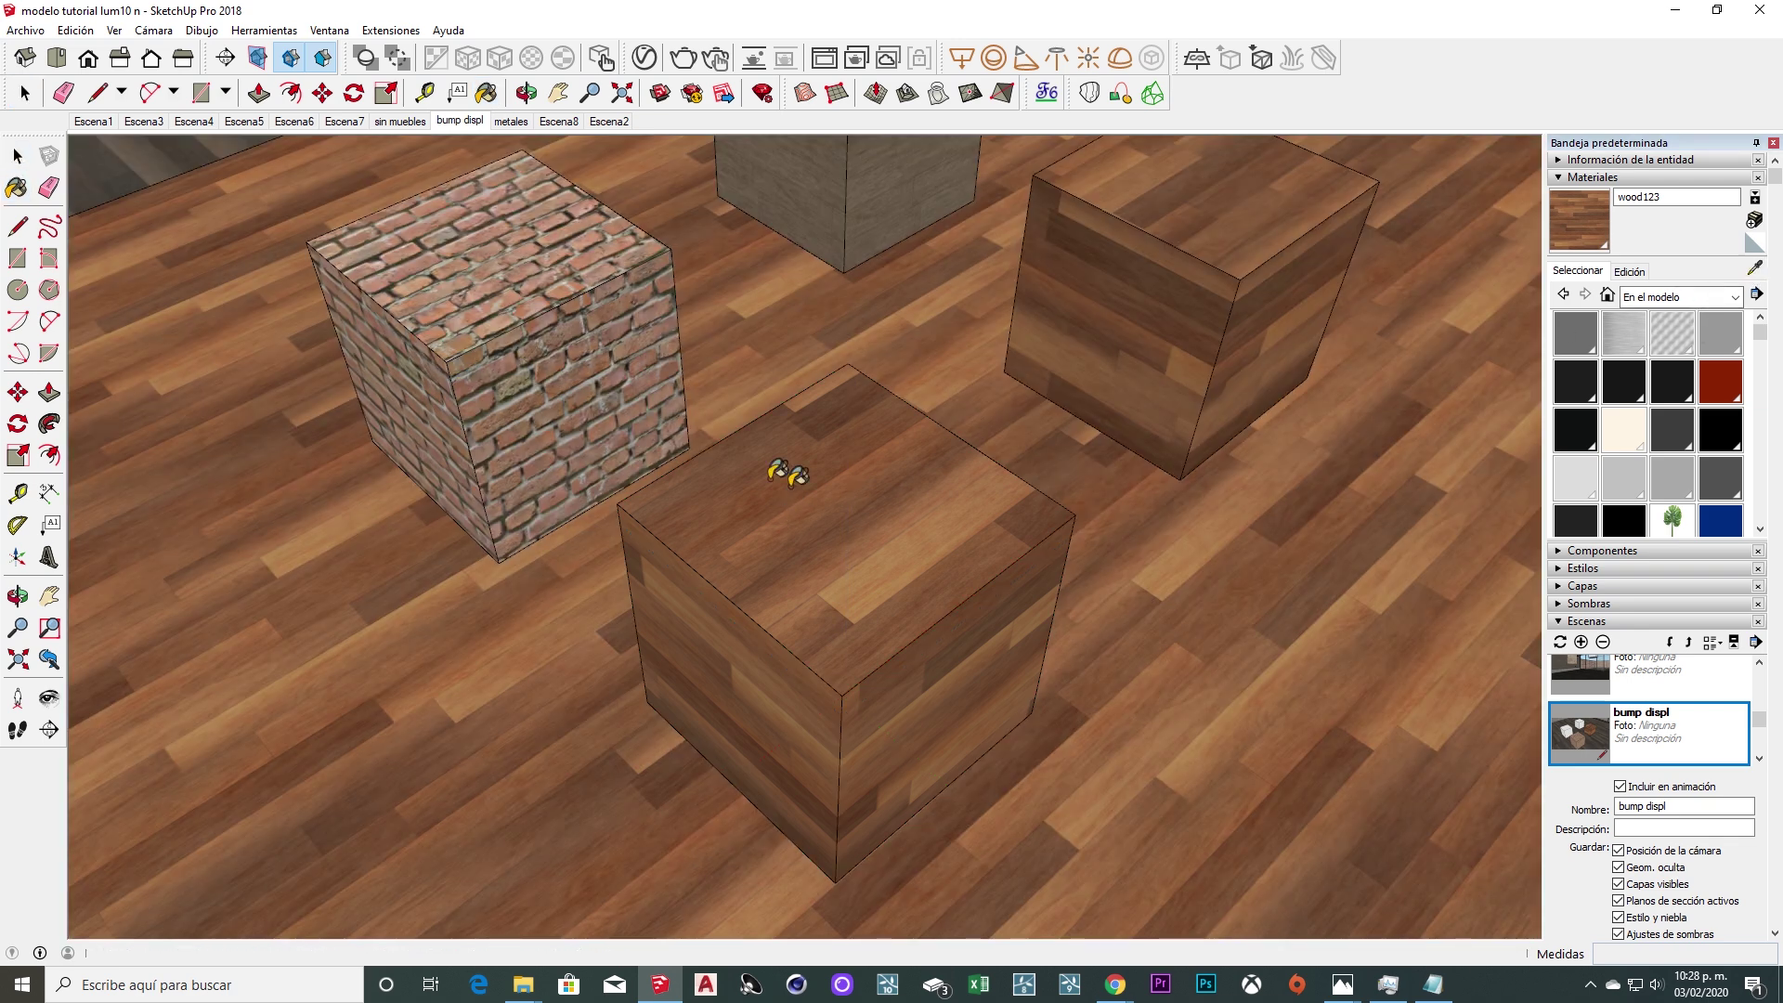
left_click(576, 384, "alt")
left_click(847, 702)
mouse_move(1011, 735)
middle_mouse_down()
mouse_move(750, 644)
mouse_move(377, 625)
mouse_move(783, 569)
mouse_move(839, 513)
mouse_move(839, 564)
mouse_move(802, 590)
middle_mouse_up()
key("space")
double_click(800, 587)
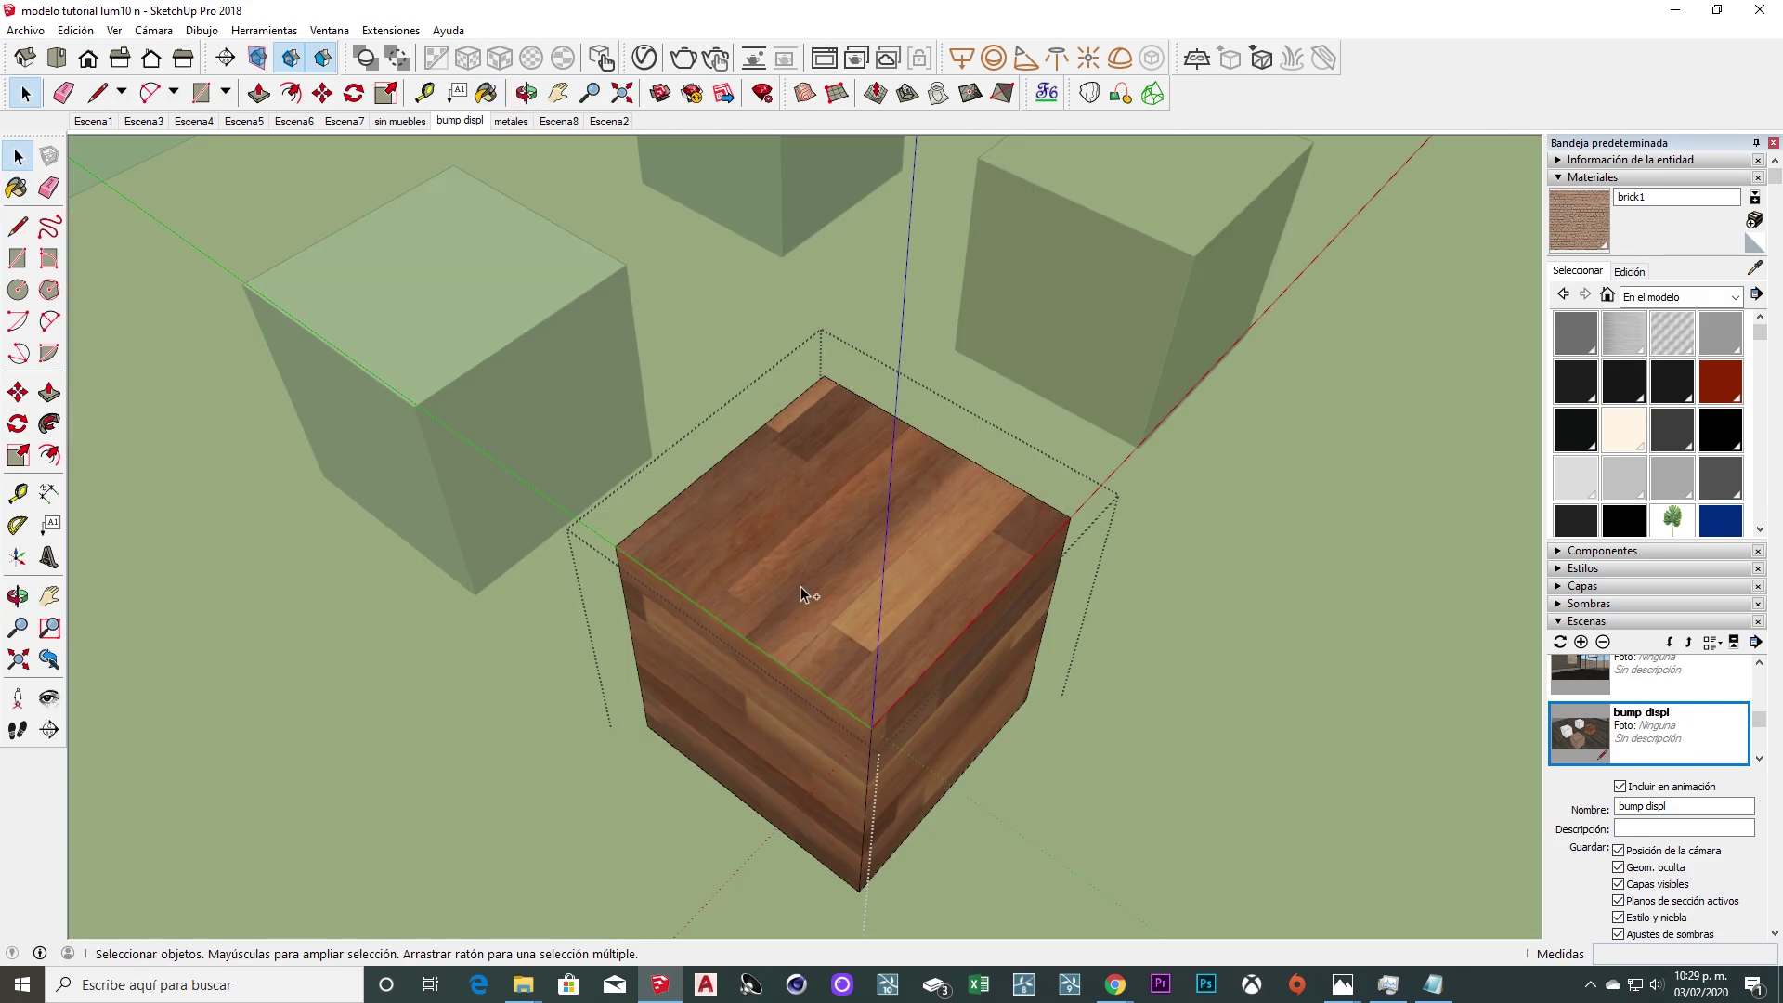
left_click(644, 482)
key("ctrl+z")
key("ctrl+z")
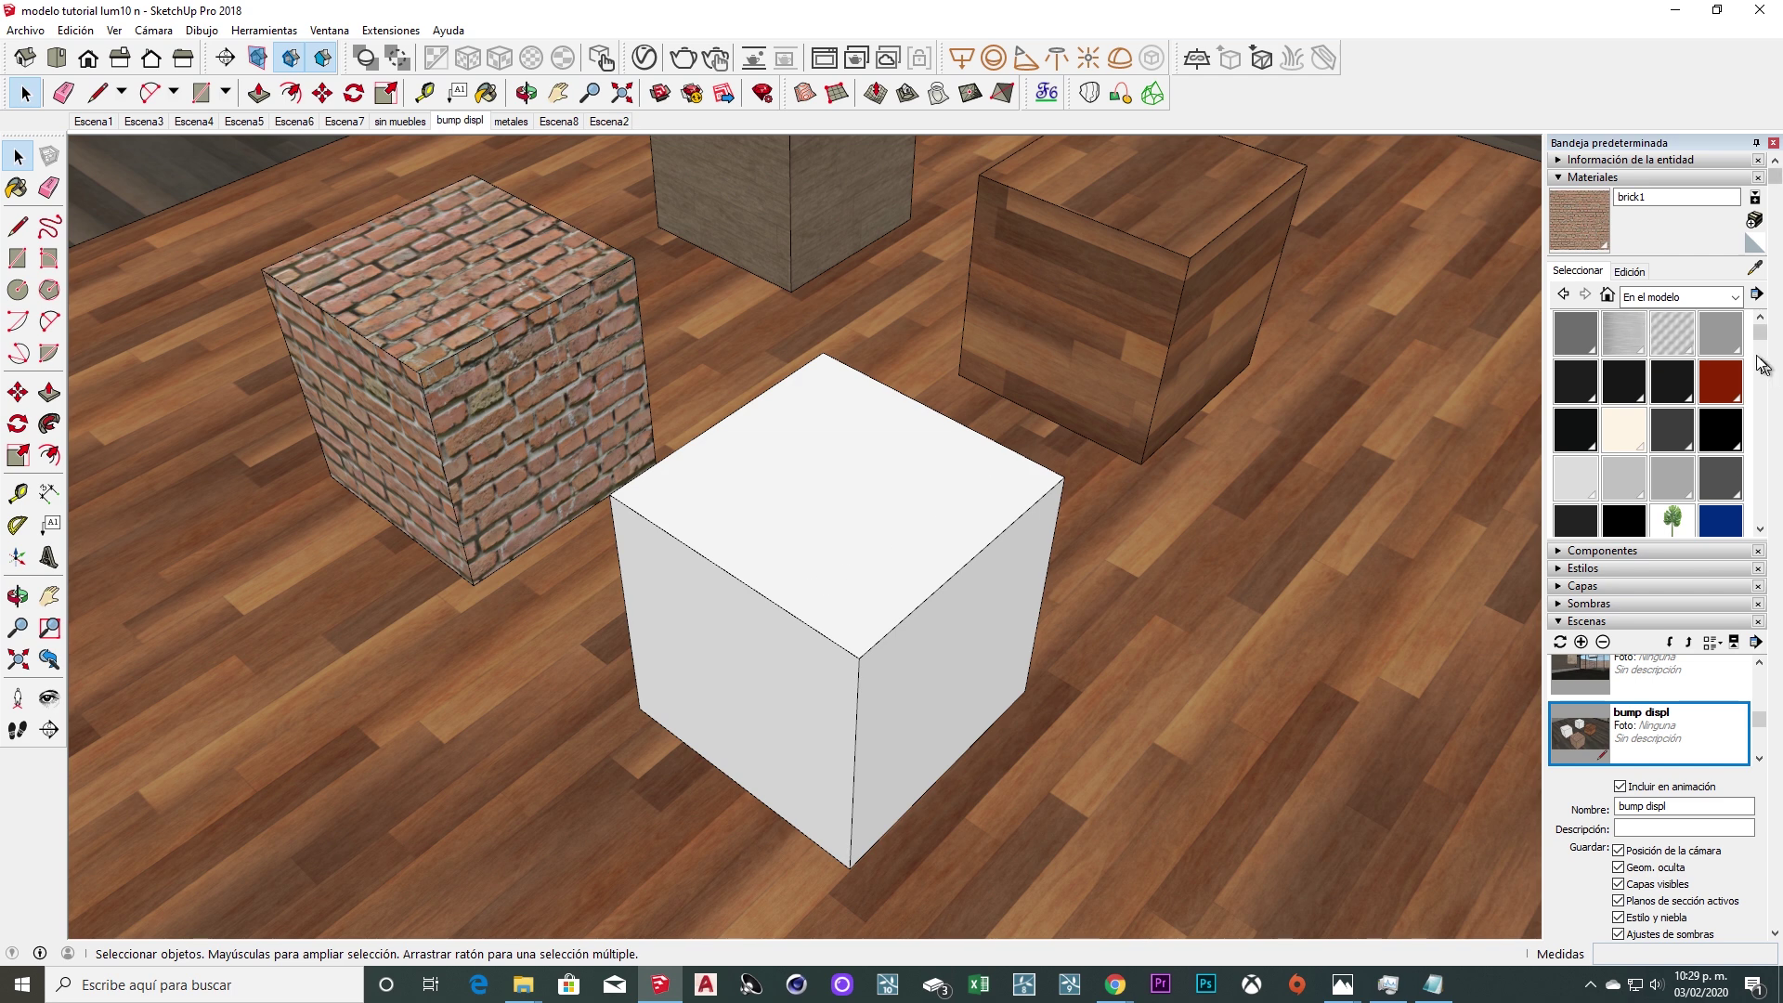
Select only the white cube and sample its default Predeterminada material.
middle_click_drag(892, 457, 1236, 230)
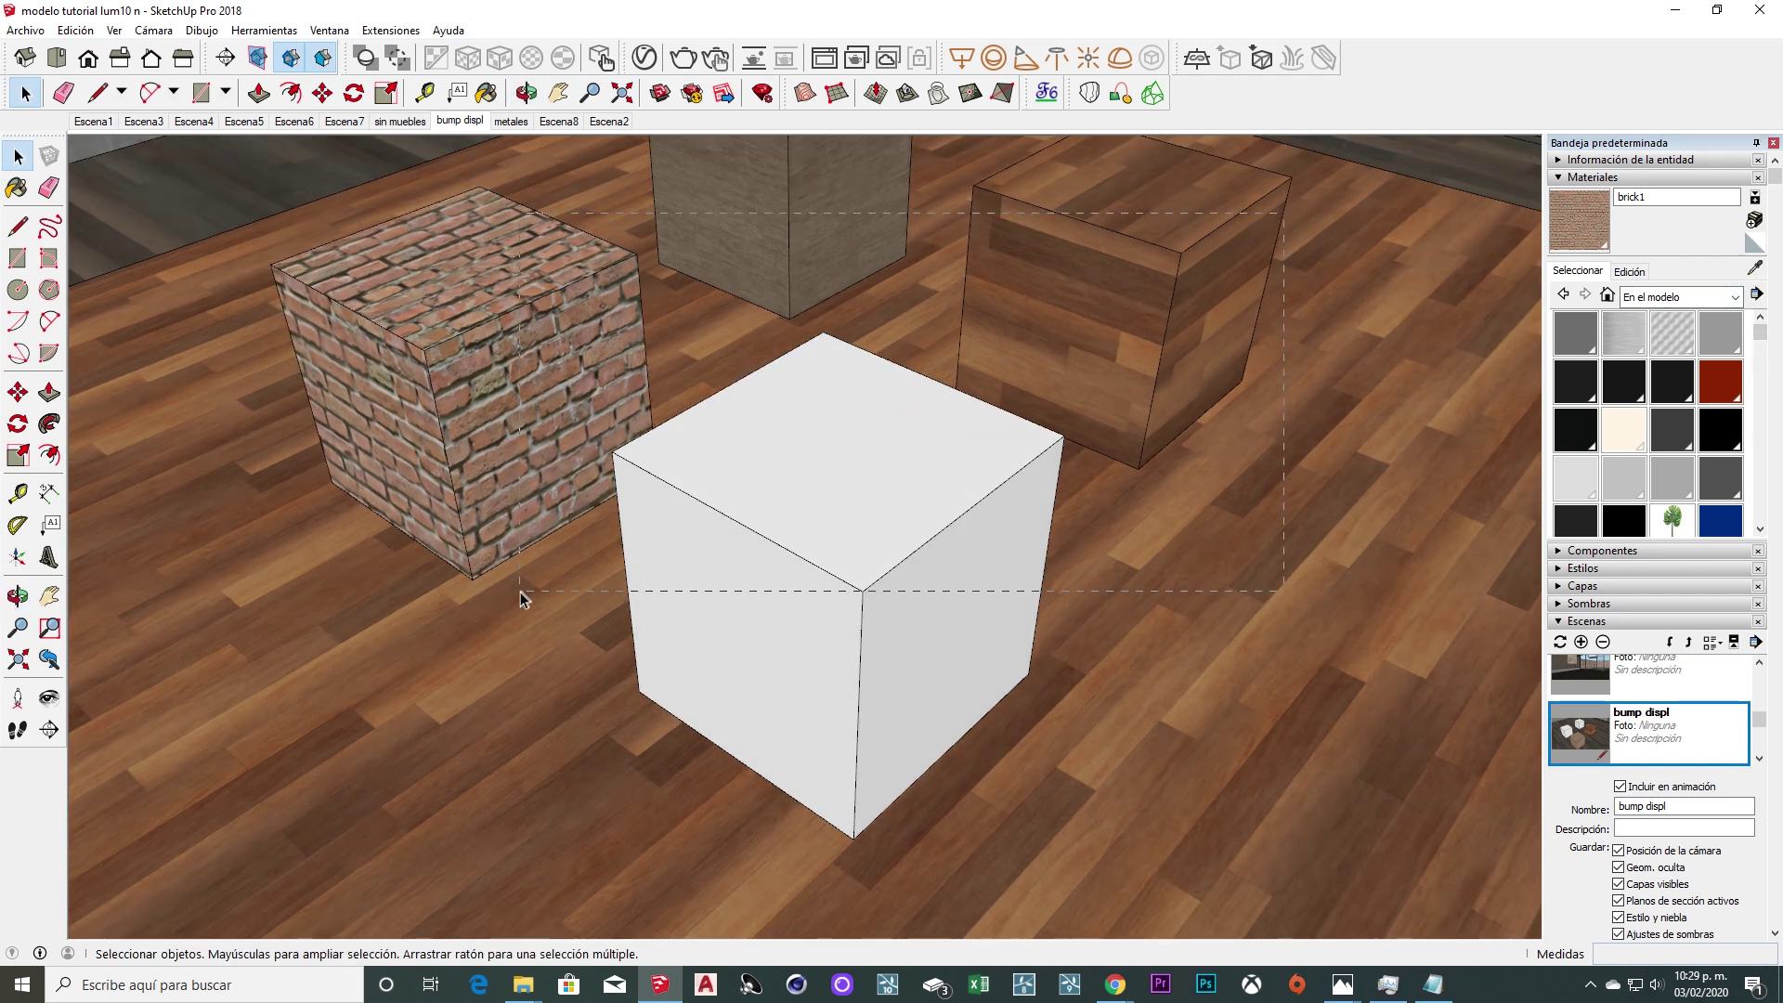
left_click_drag(521, 591, 521, 591)
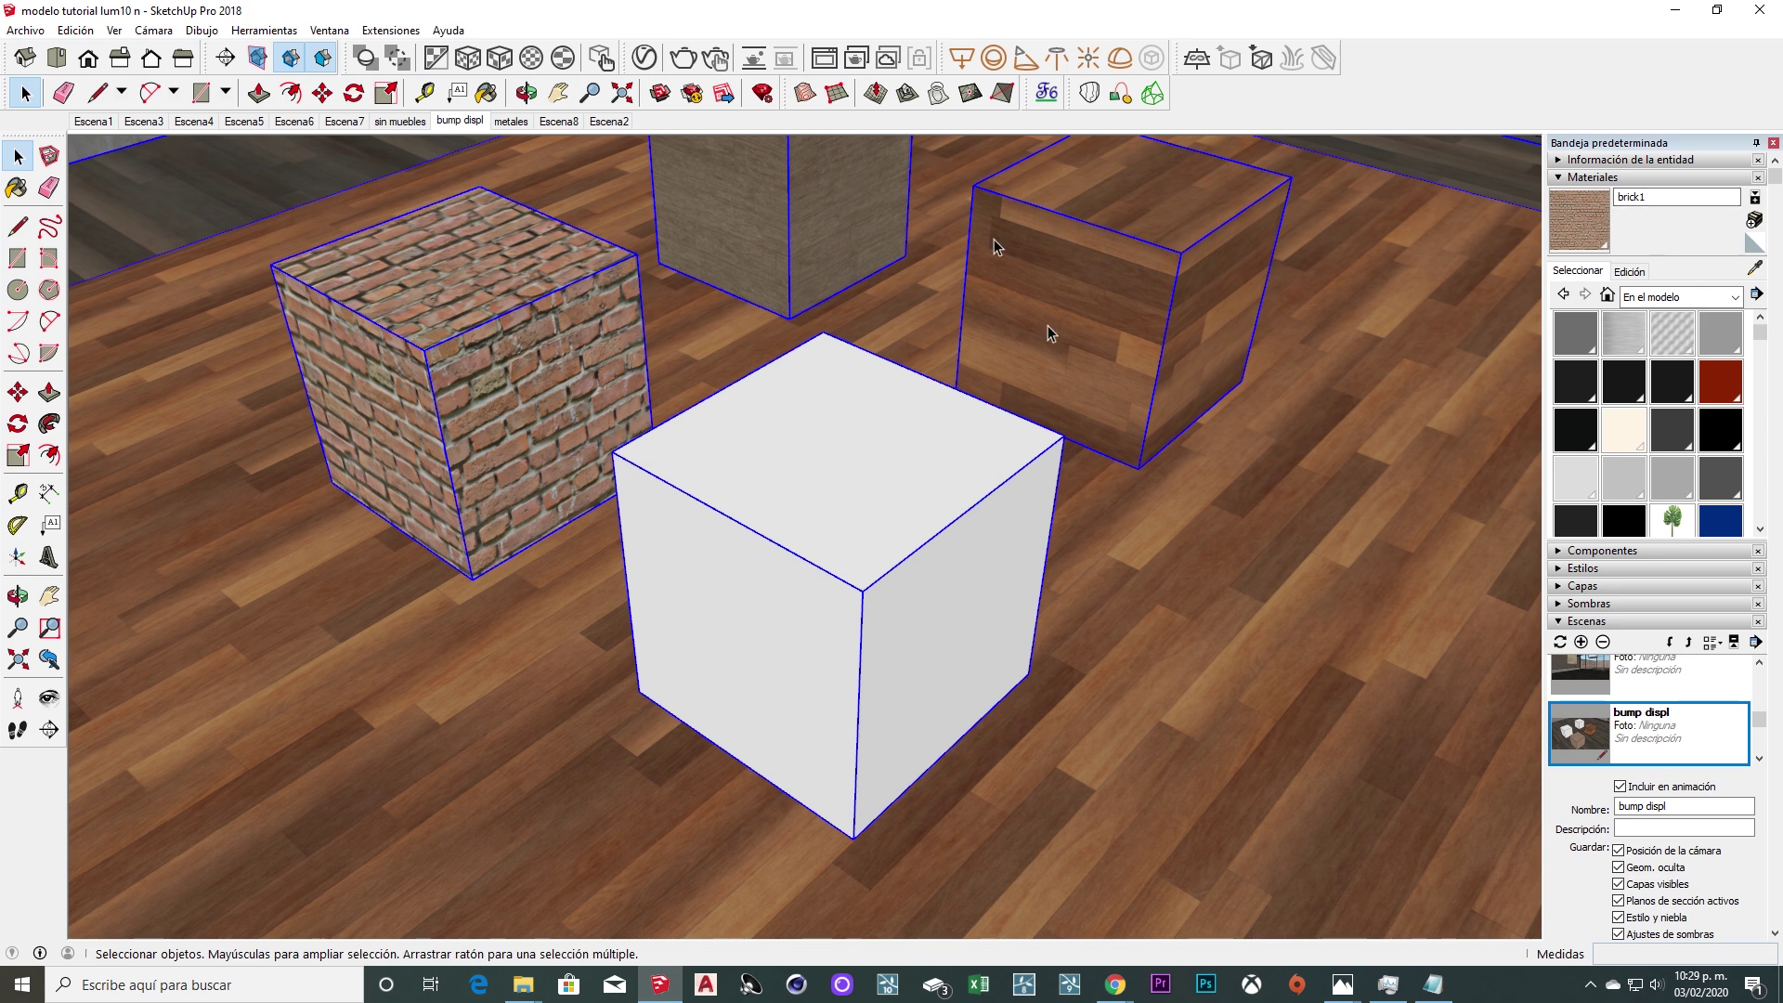
left_click(889, 488)
mouse_move(755, 298)
middle_mouse_down()
mouse_move(740, 577)
mouse_move(399, 170)
middle_mouse_up()
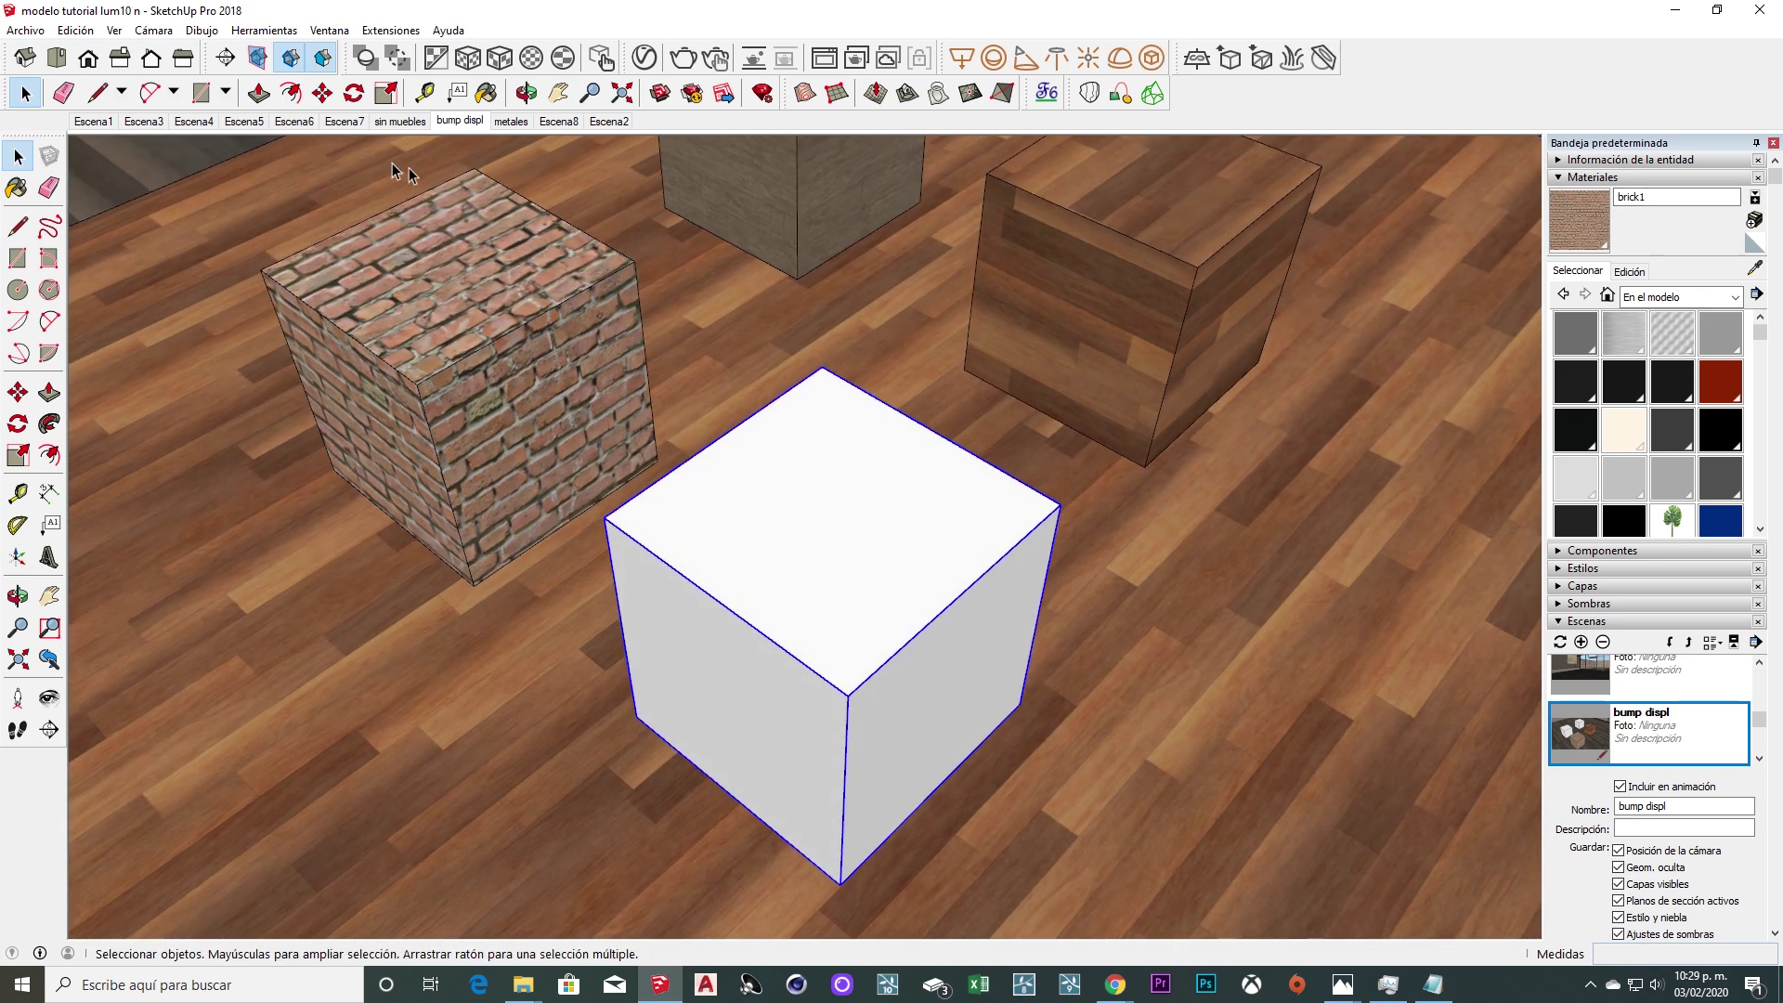
left_click(1755, 270)
left_click(883, 466)
mouse_move(883, 466)
middle_mouse_down()
mouse_move(833, 554)
mouse_move(883, 577)
mouse_move(449, 175)
mouse_move(477, 183)
middle_mouse_up()
Sample brick1 from the brick cube and open it in the V-Ray material editor.
scroll(817, 575, "up", 2)
scroll(822, 499, "down", 2)
middle_click_drag(835, 464, 492, 366)
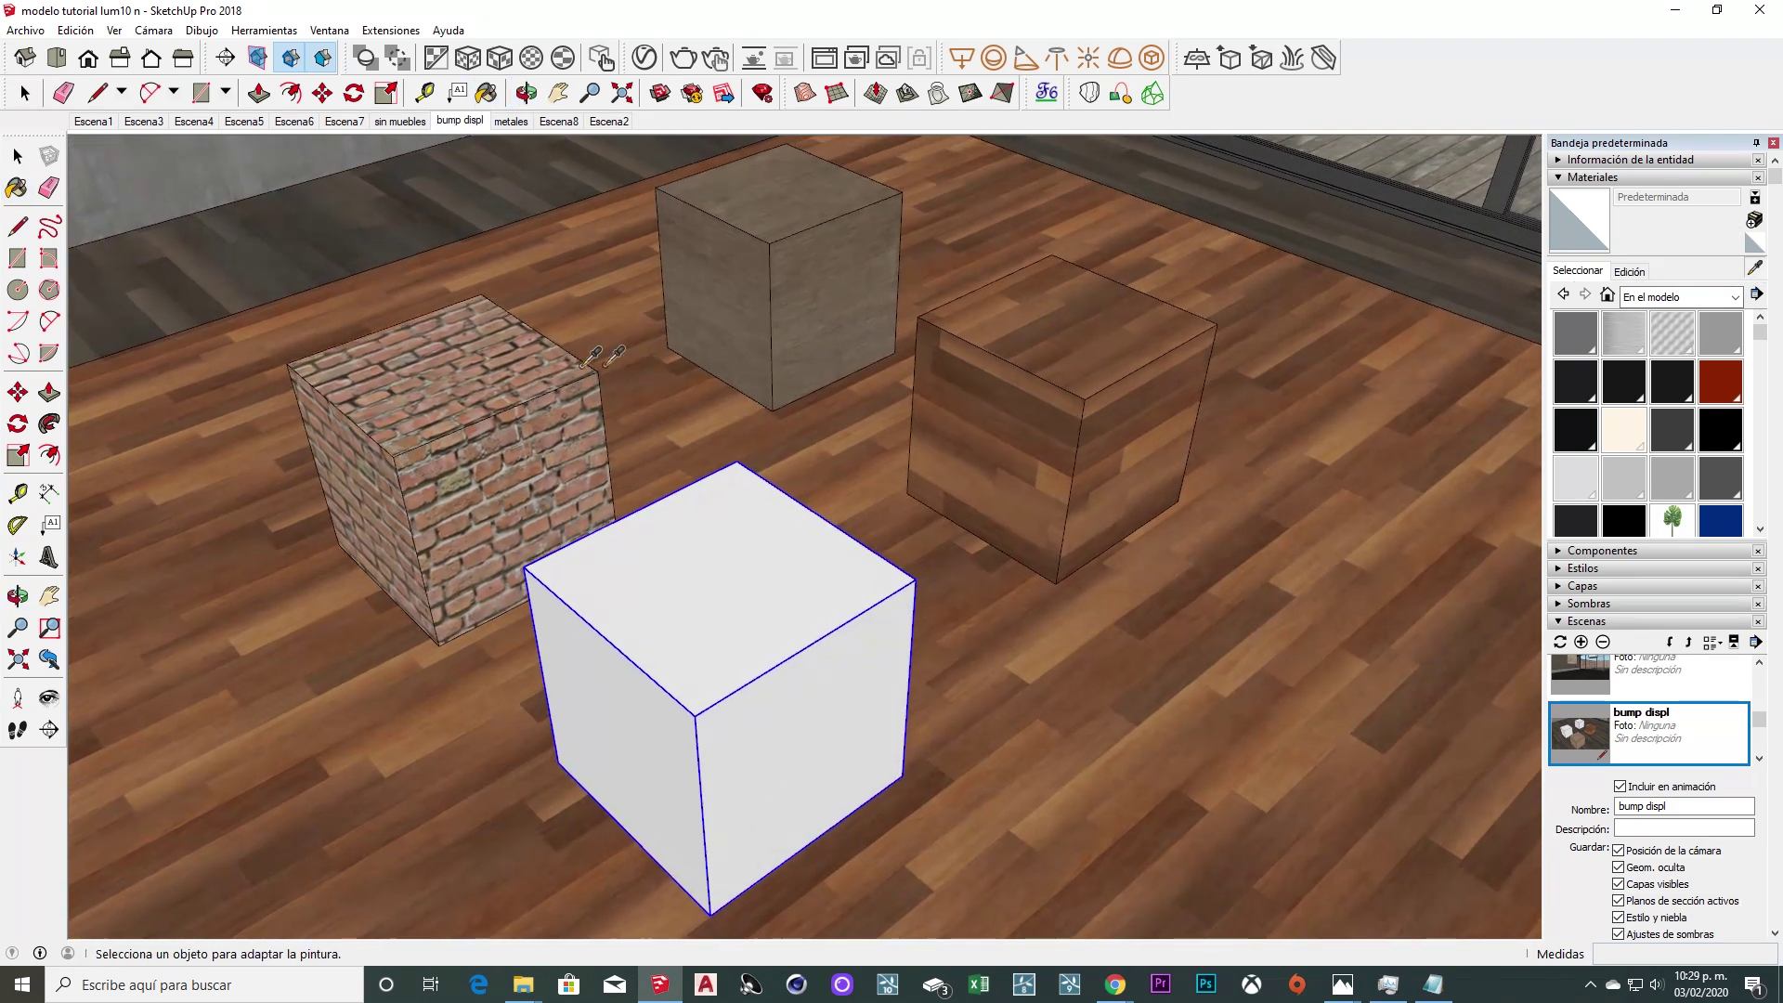
left_click(485, 375, "alt")
left_click(653, 62)
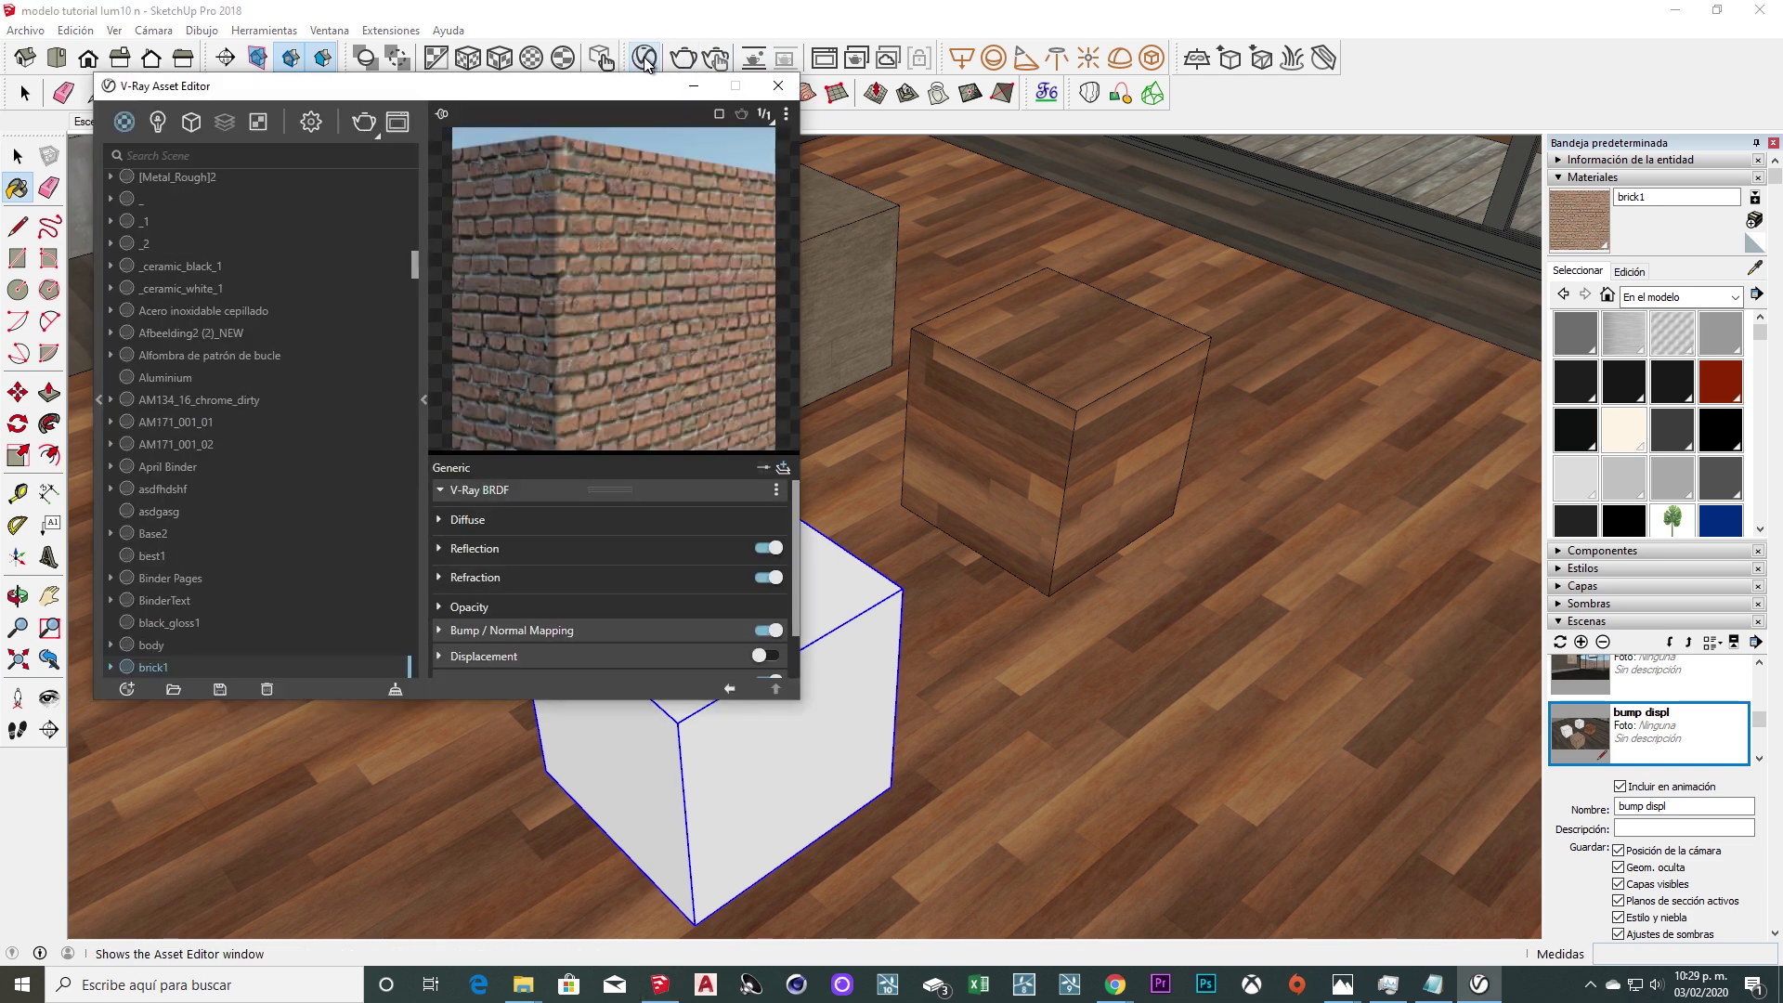
Enable brick1's Displacement and choose a Bitmap map, opening the LADRILLOS folder.
left_click_drag(604, 97, 767, 88)
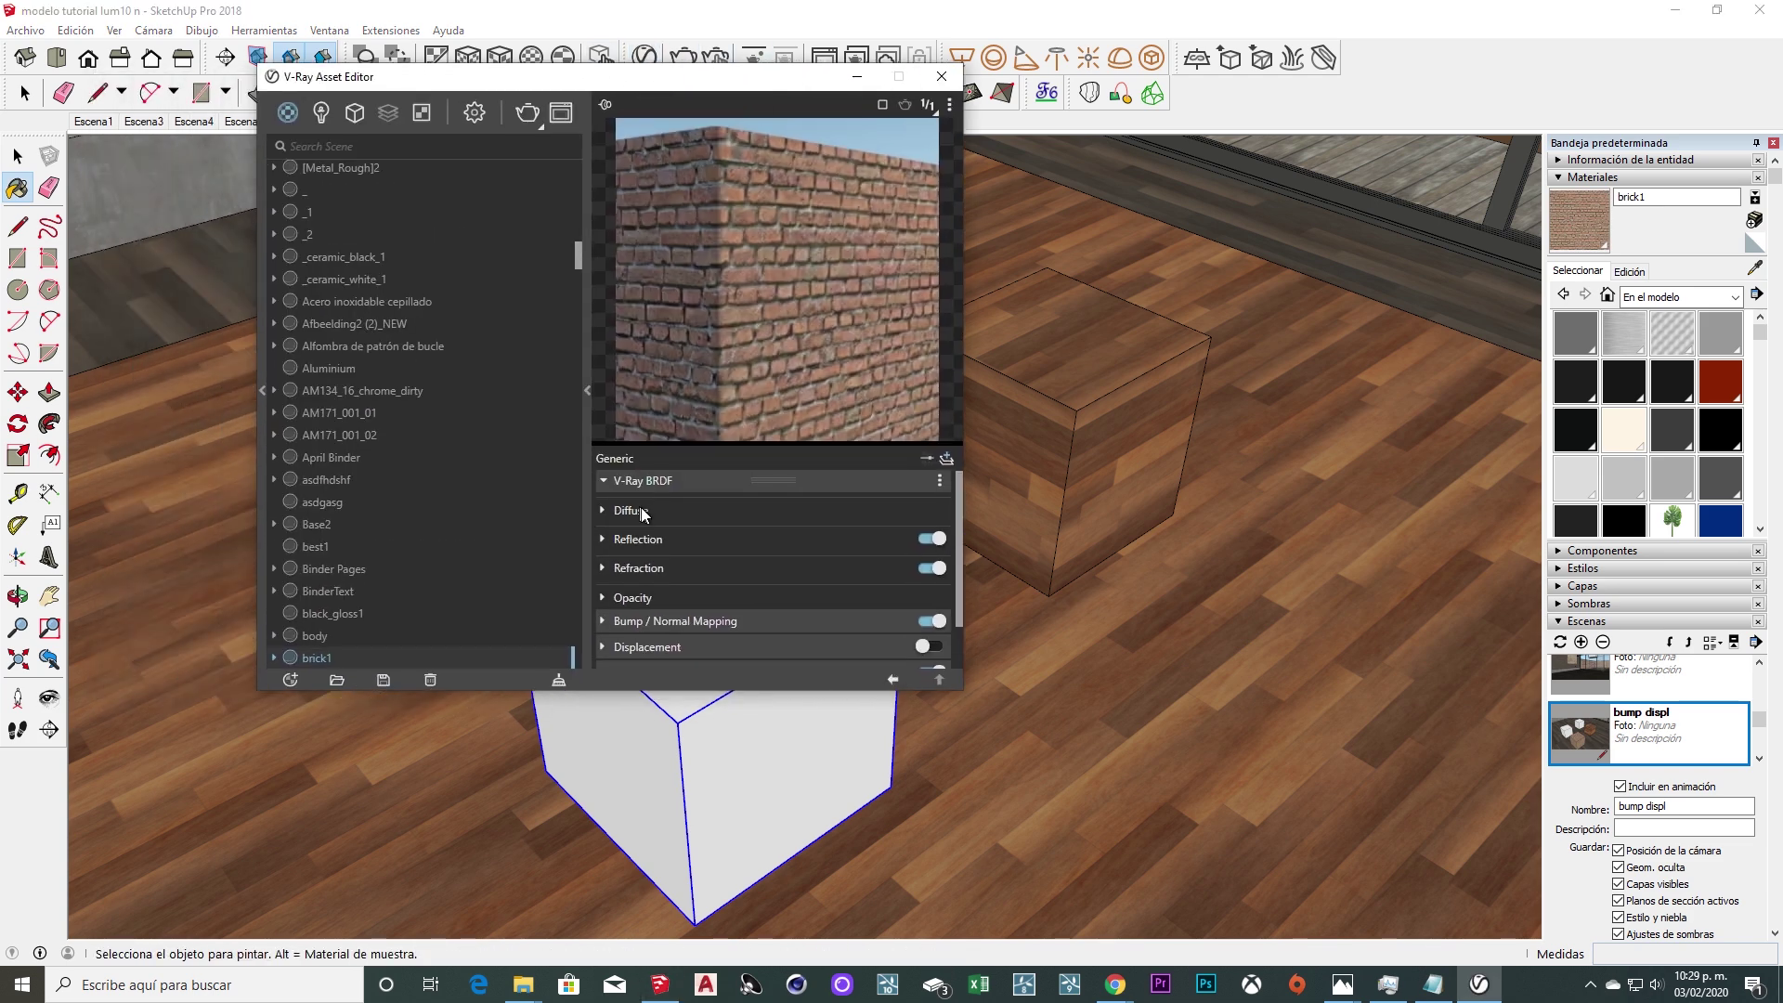
left_click(604, 480)
left_click(603, 533)
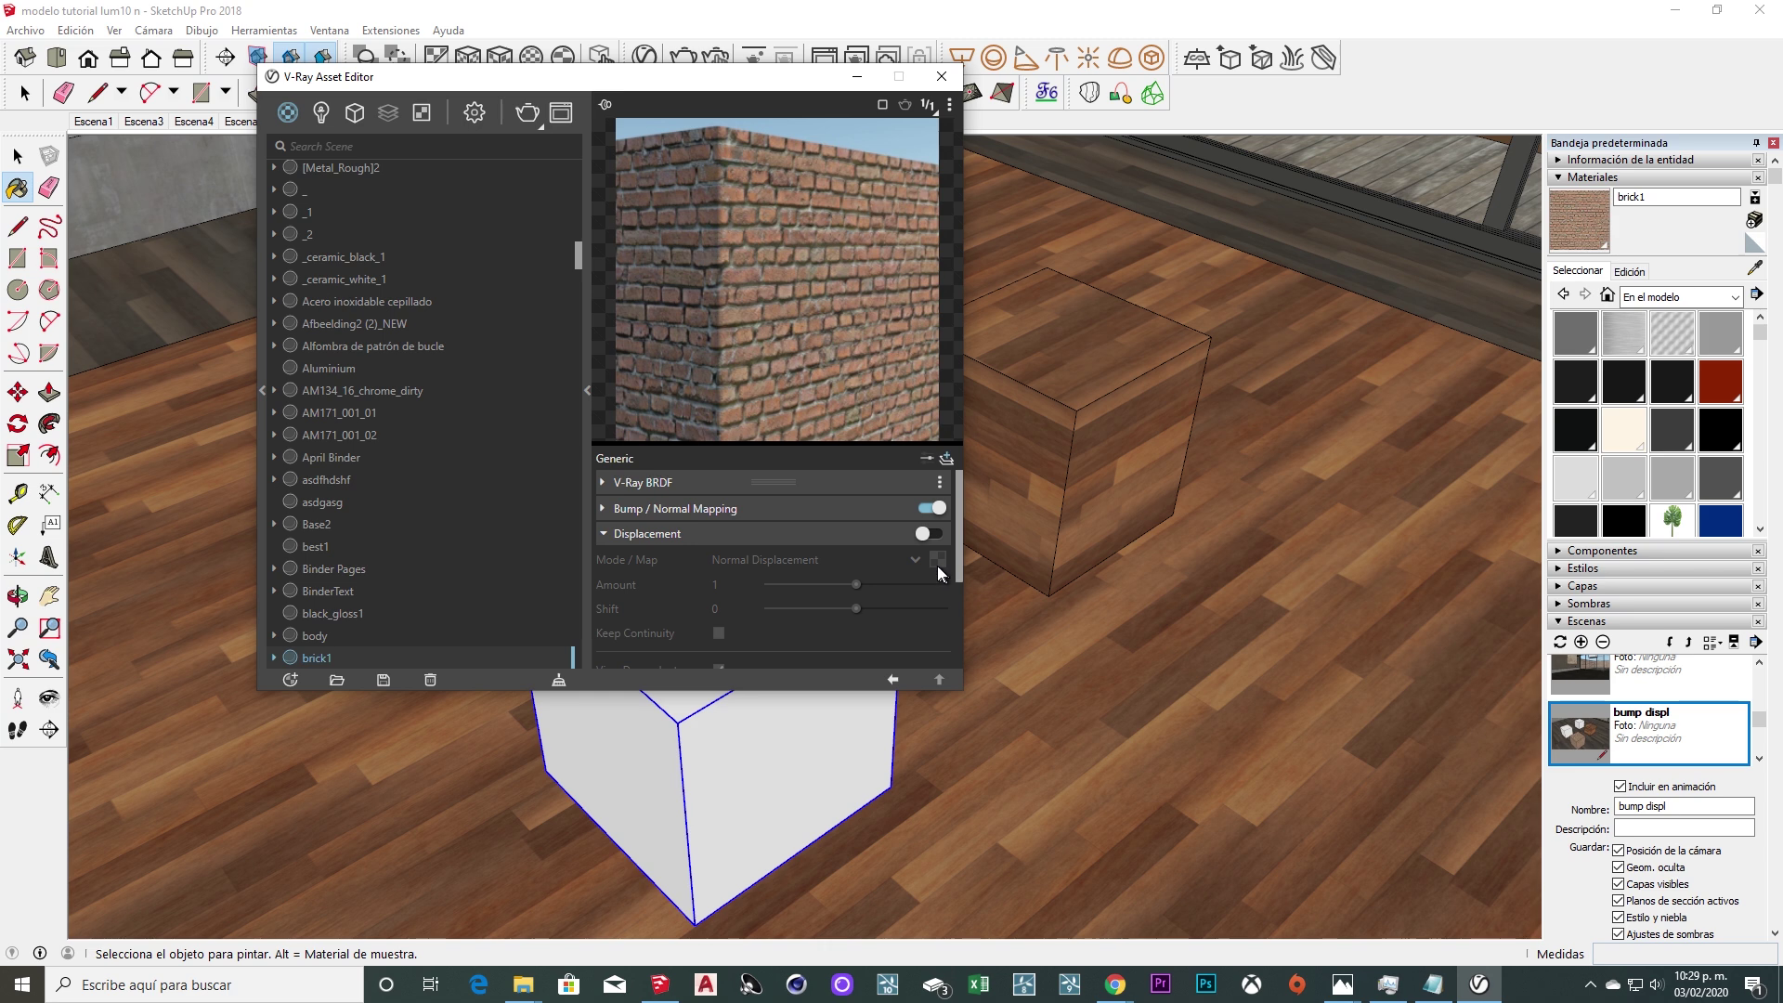
left_click(932, 534)
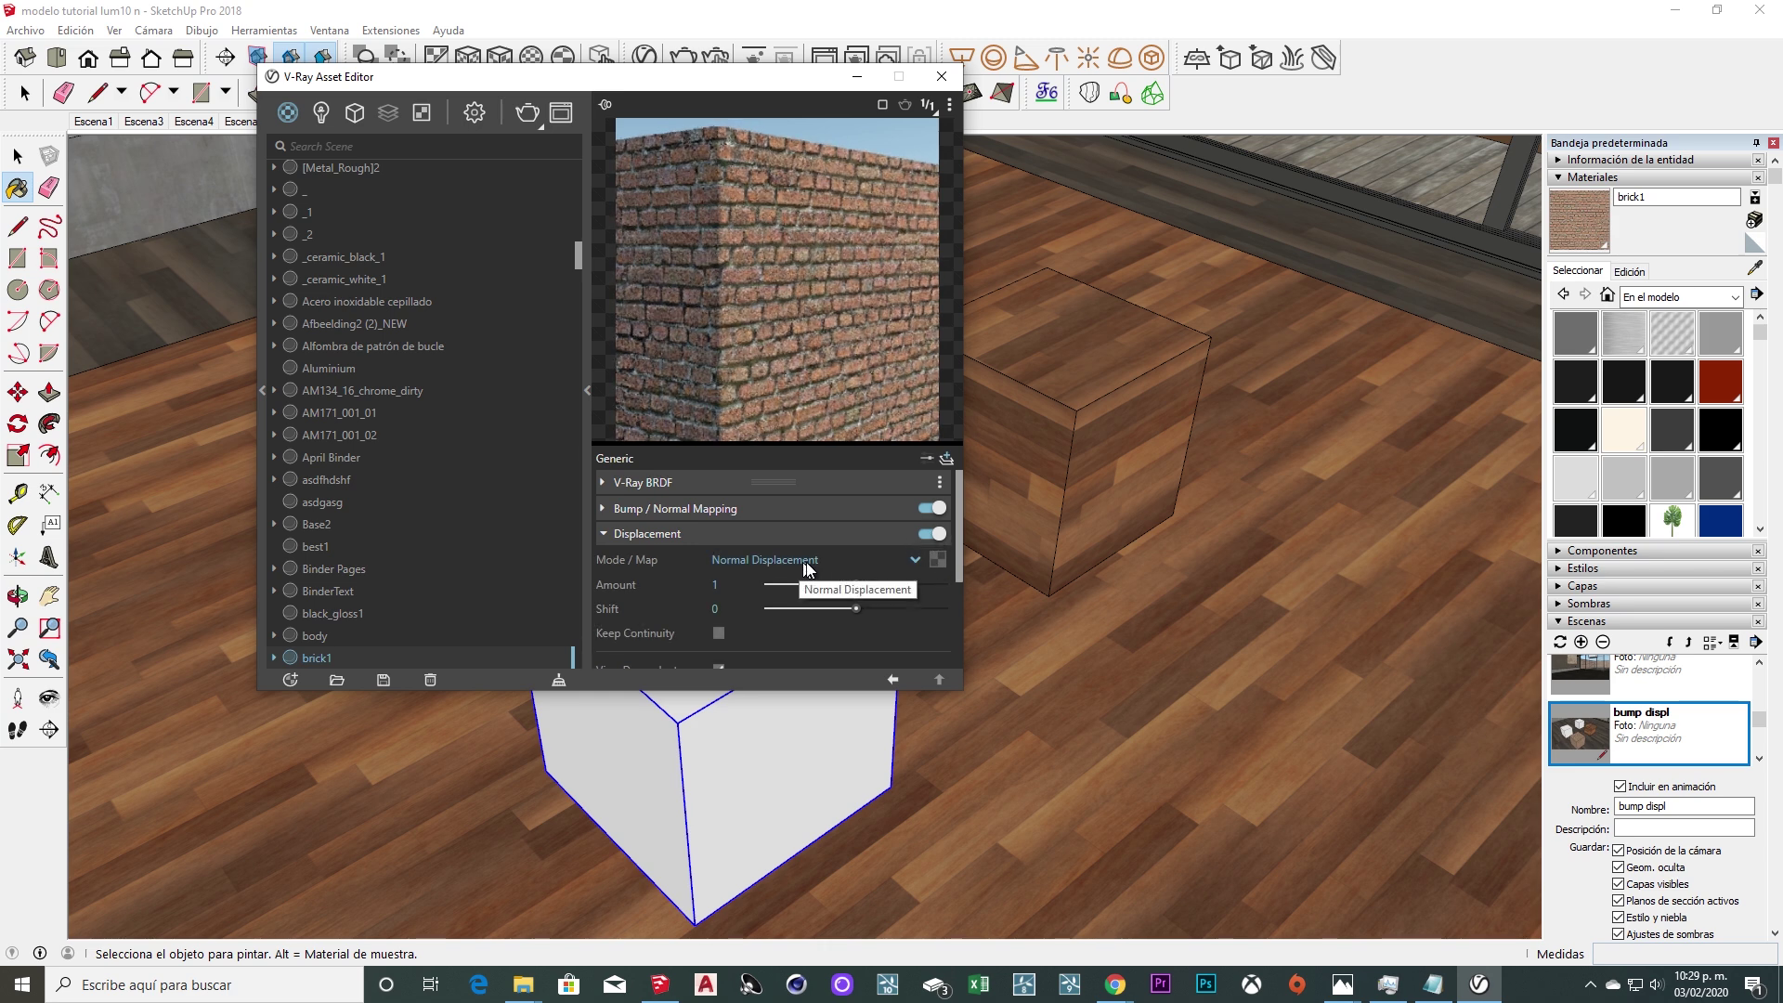
left_click(937, 559)
left_click(891, 120)
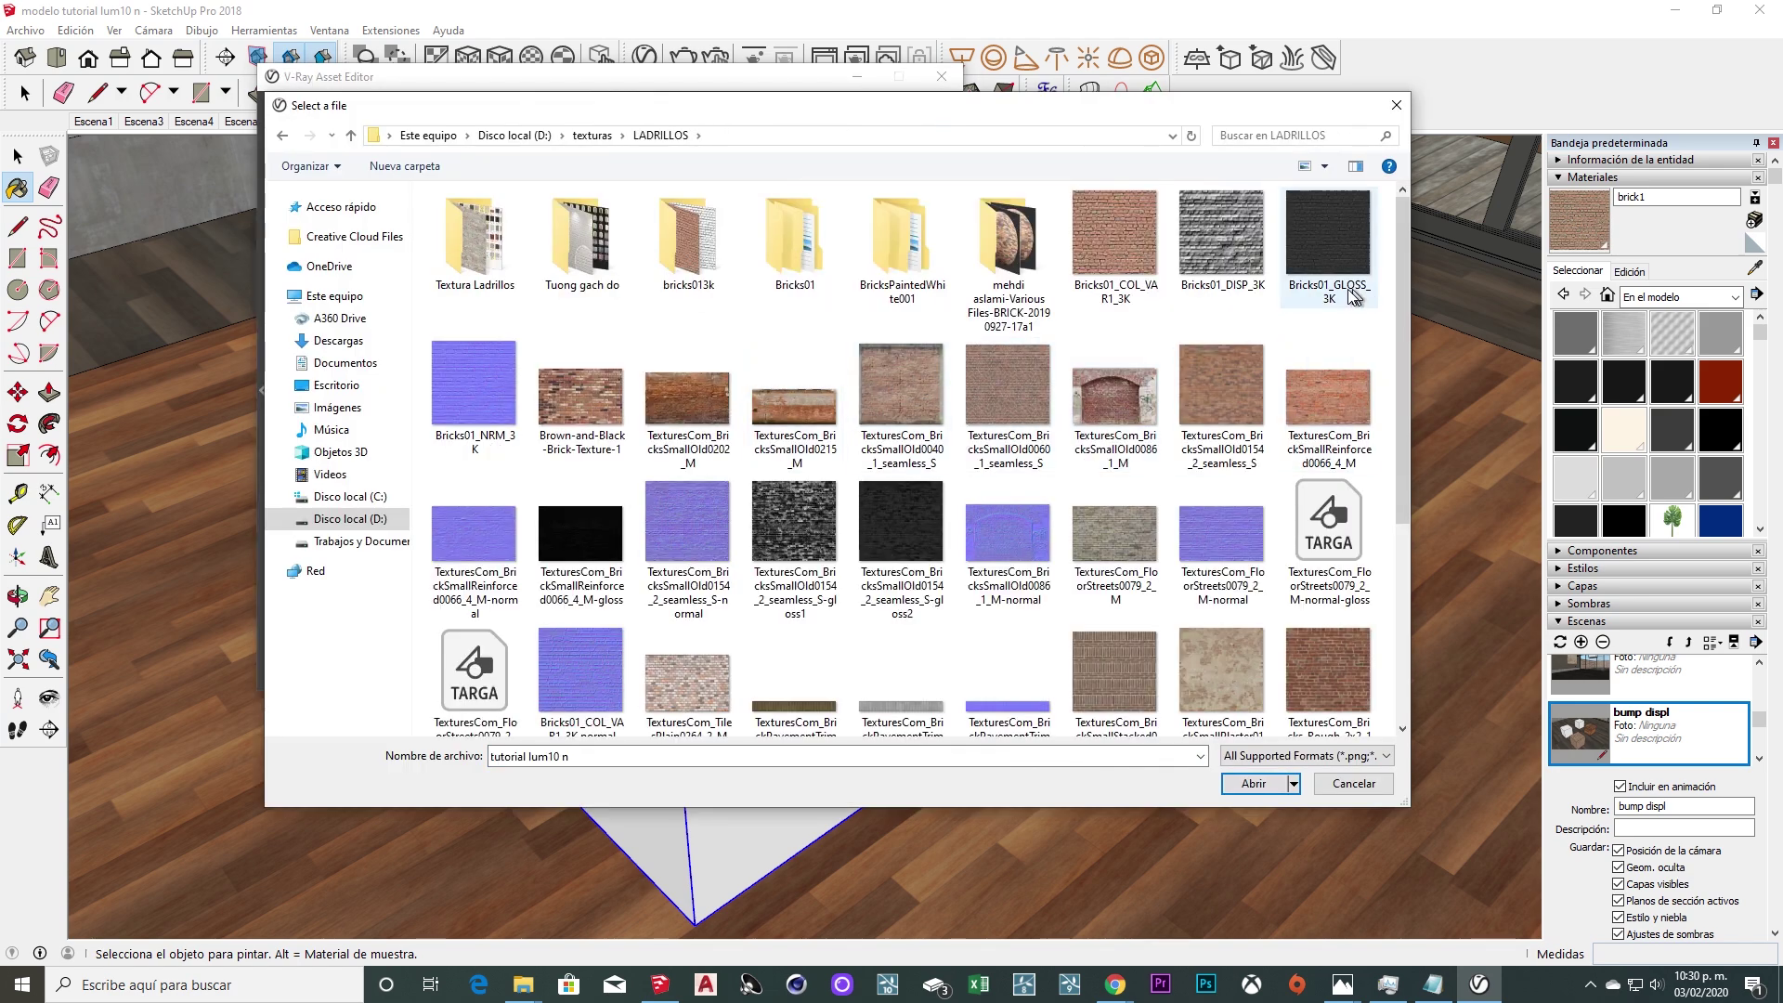
Load Bricks01_NRM_3K.jpg as brick1's displacement map.
left_click(1228, 262)
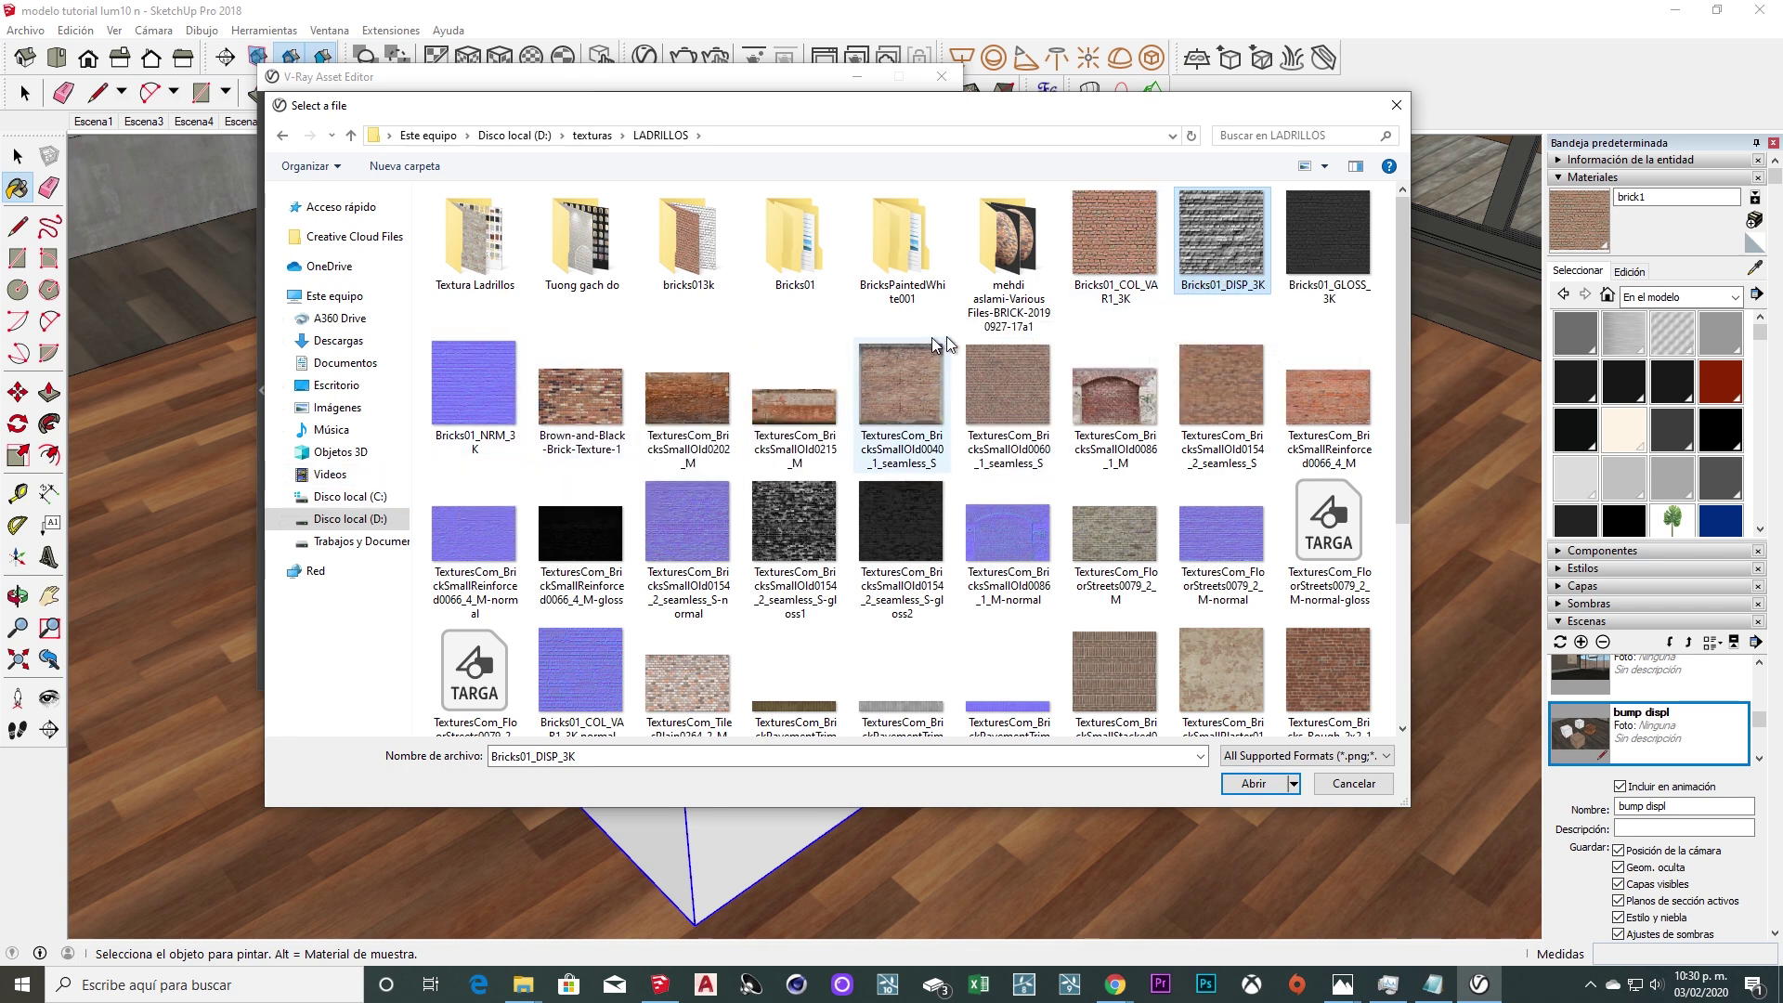
left_click(474, 385)
left_click(1250, 784)
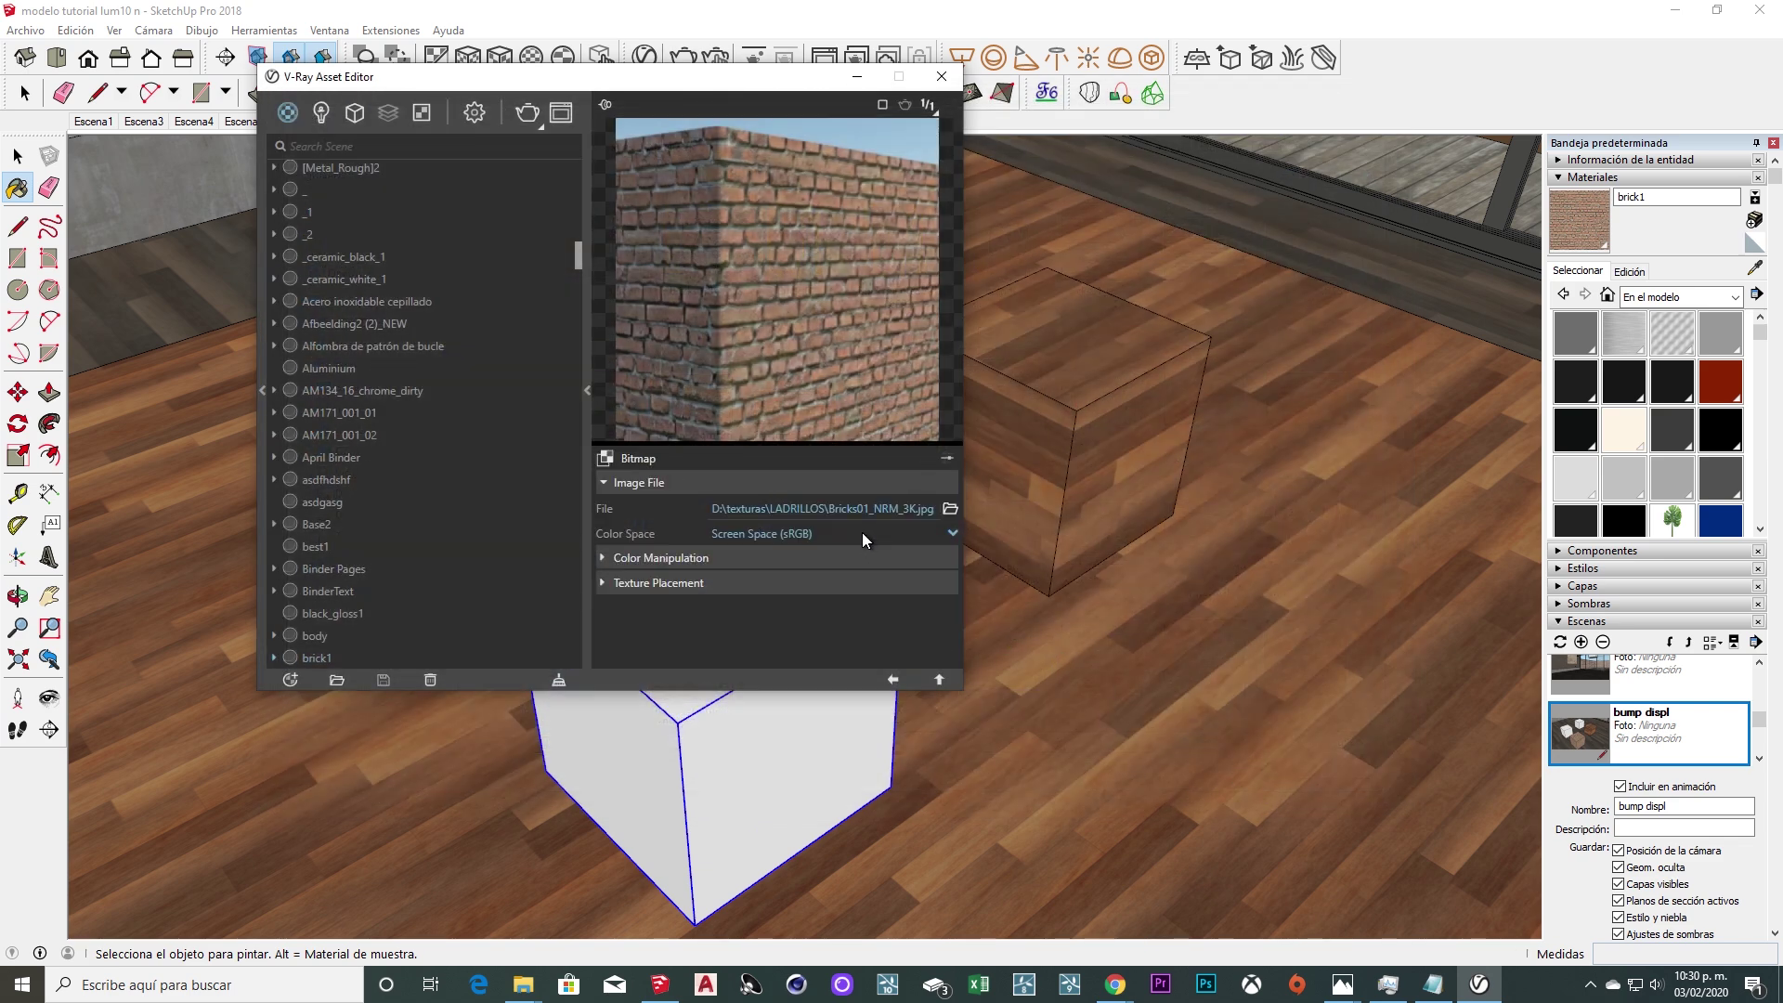
Set brick1's displacement Amount to 2.
left_click(893, 682)
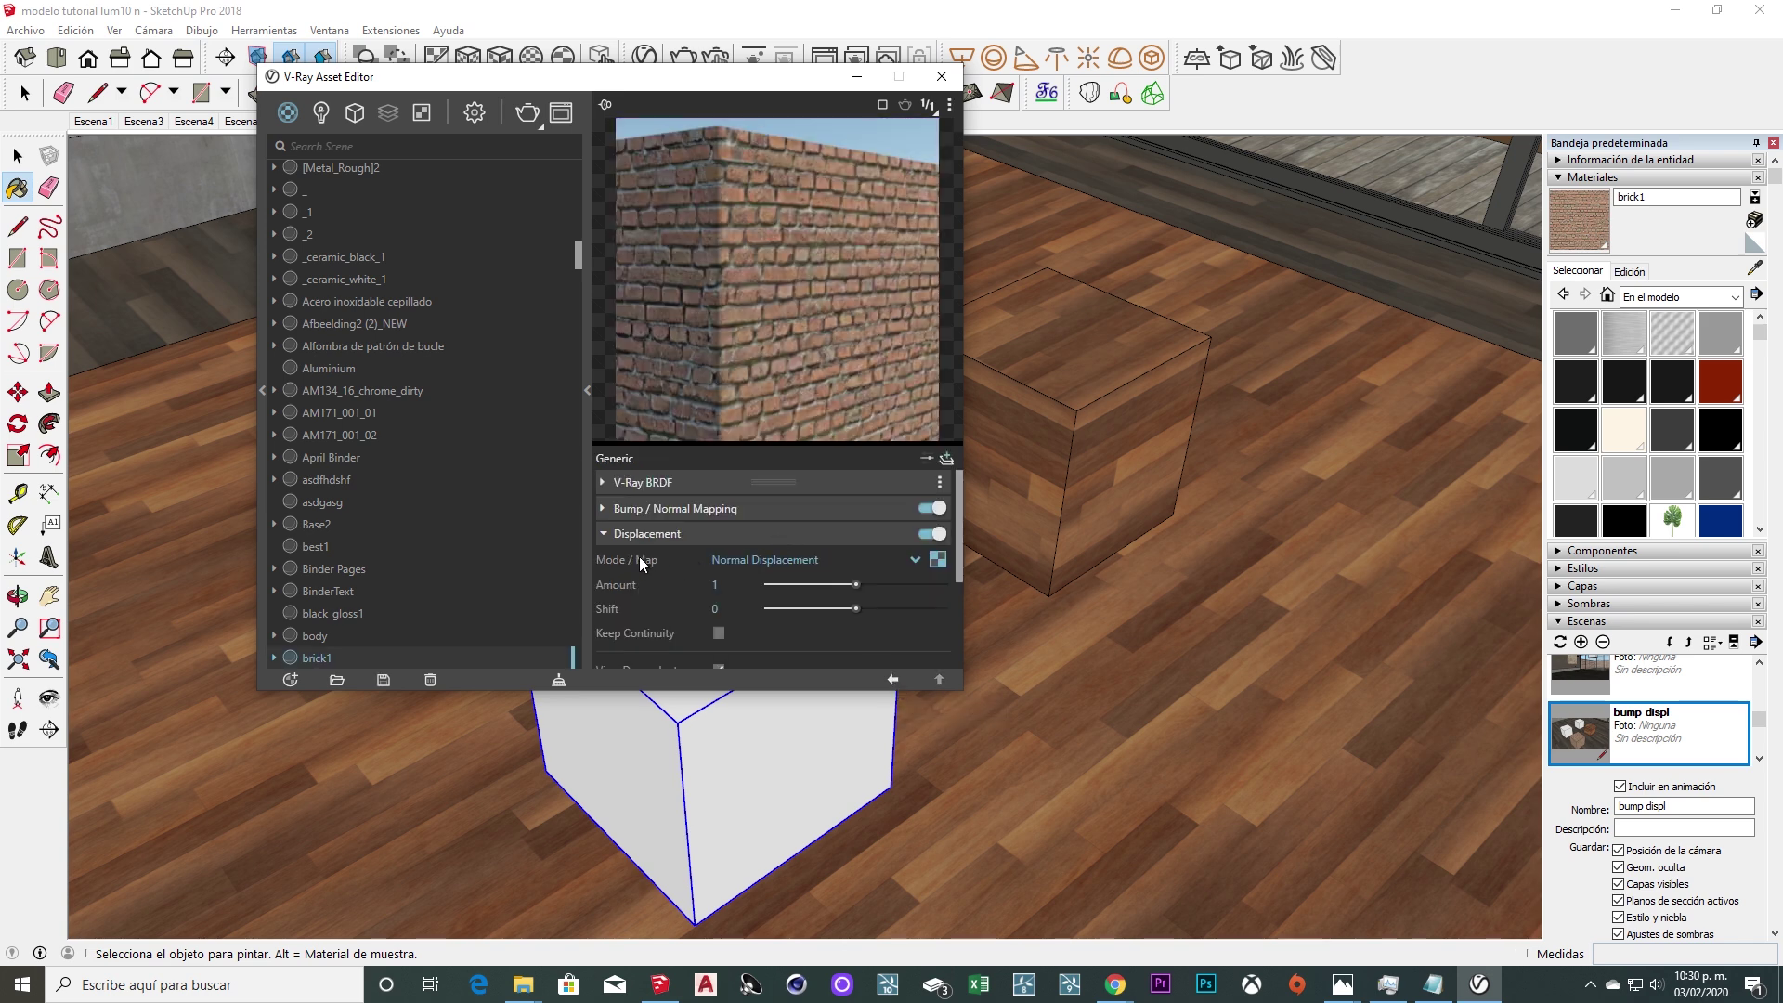
left_click(733, 584)
type("2")
key("Return")
left_click(950, 105)
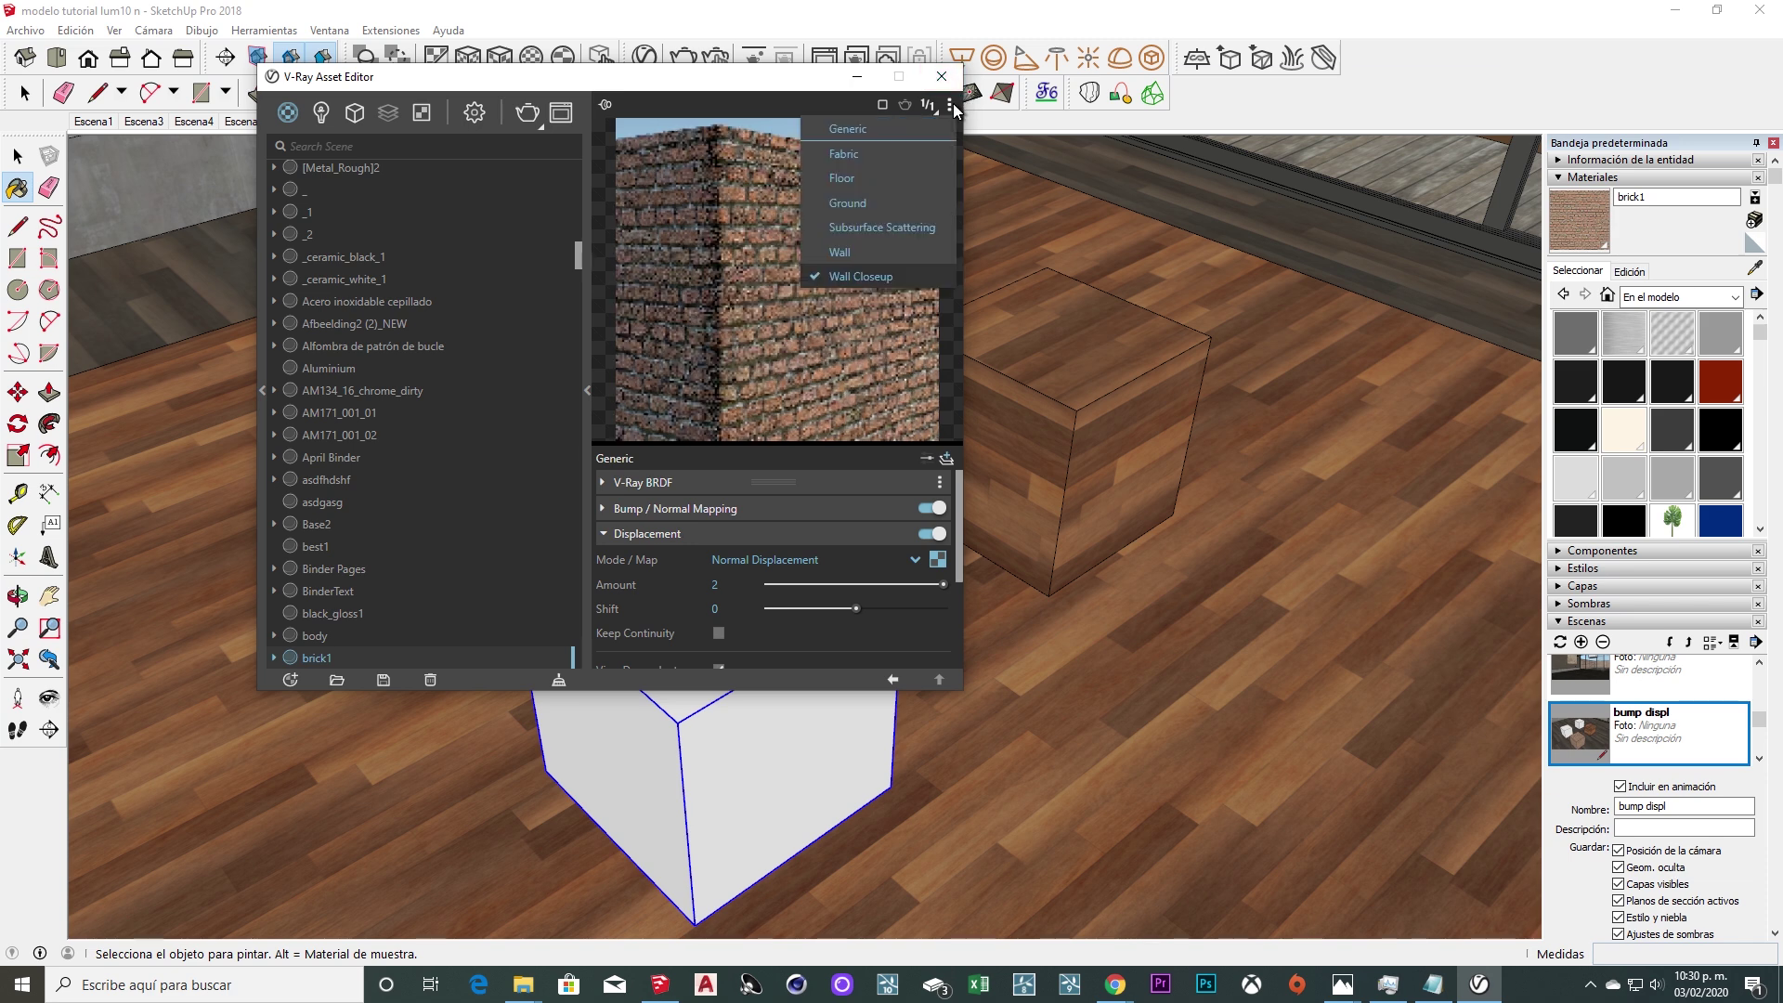
left_click(859, 128)
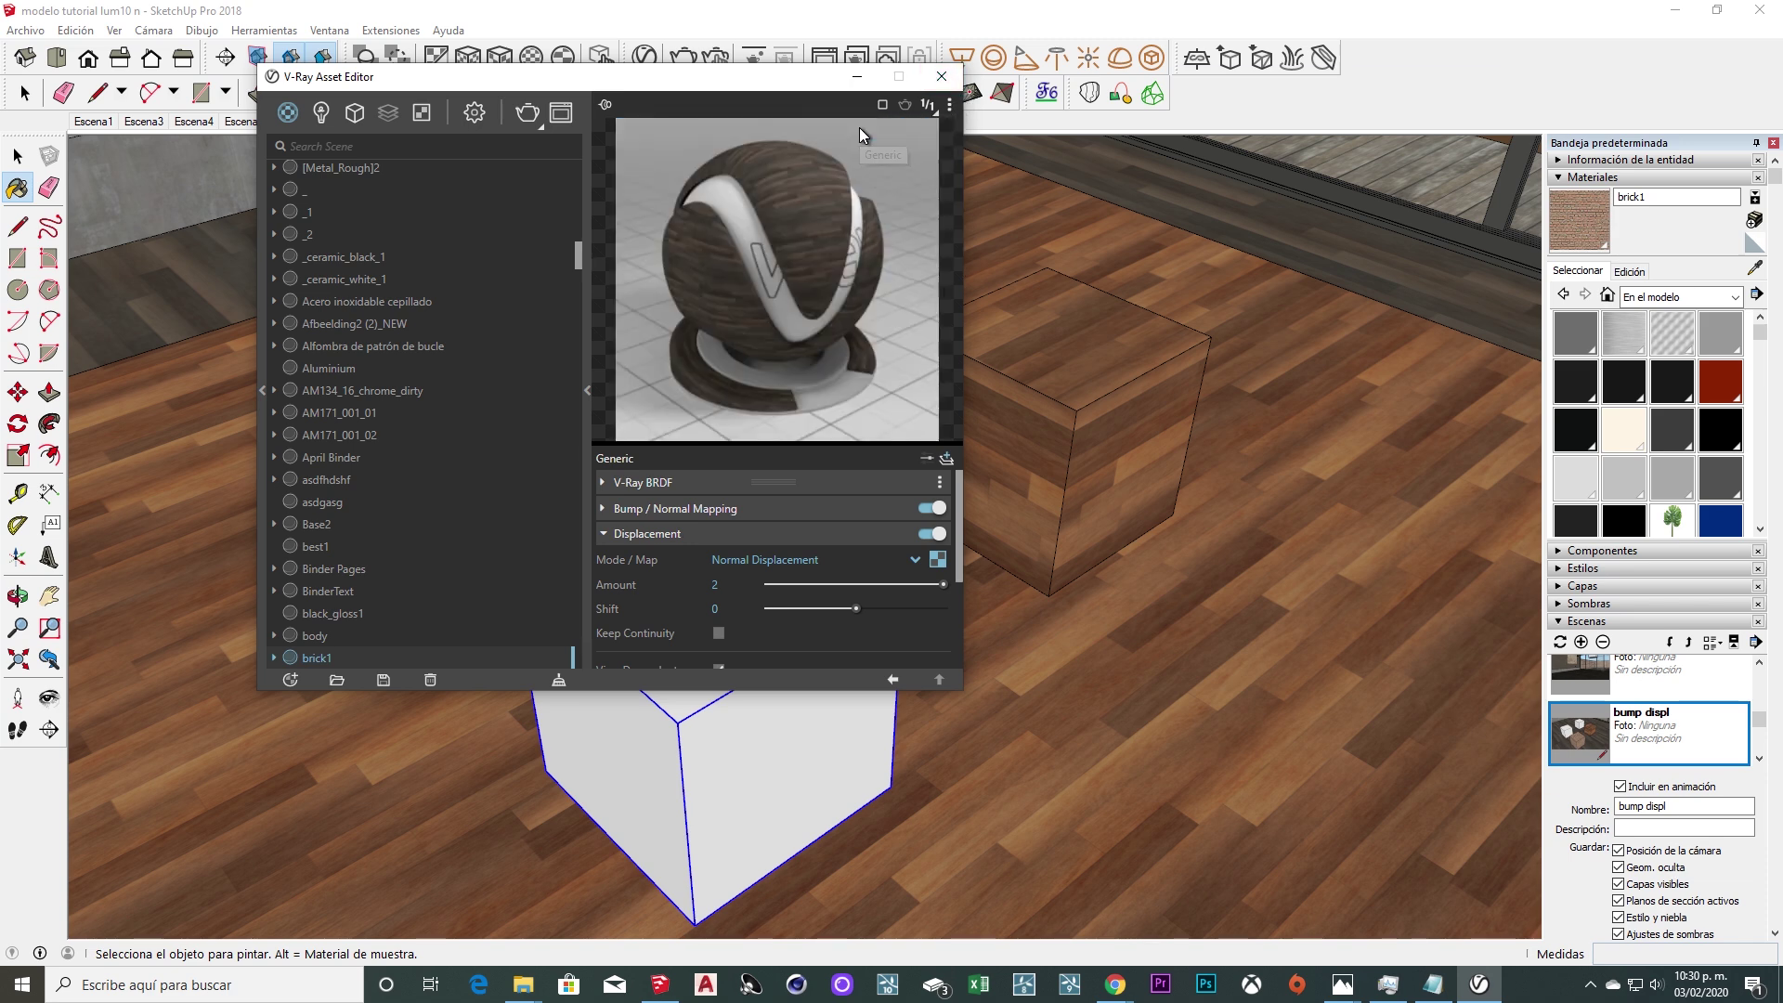
left_click(951, 108)
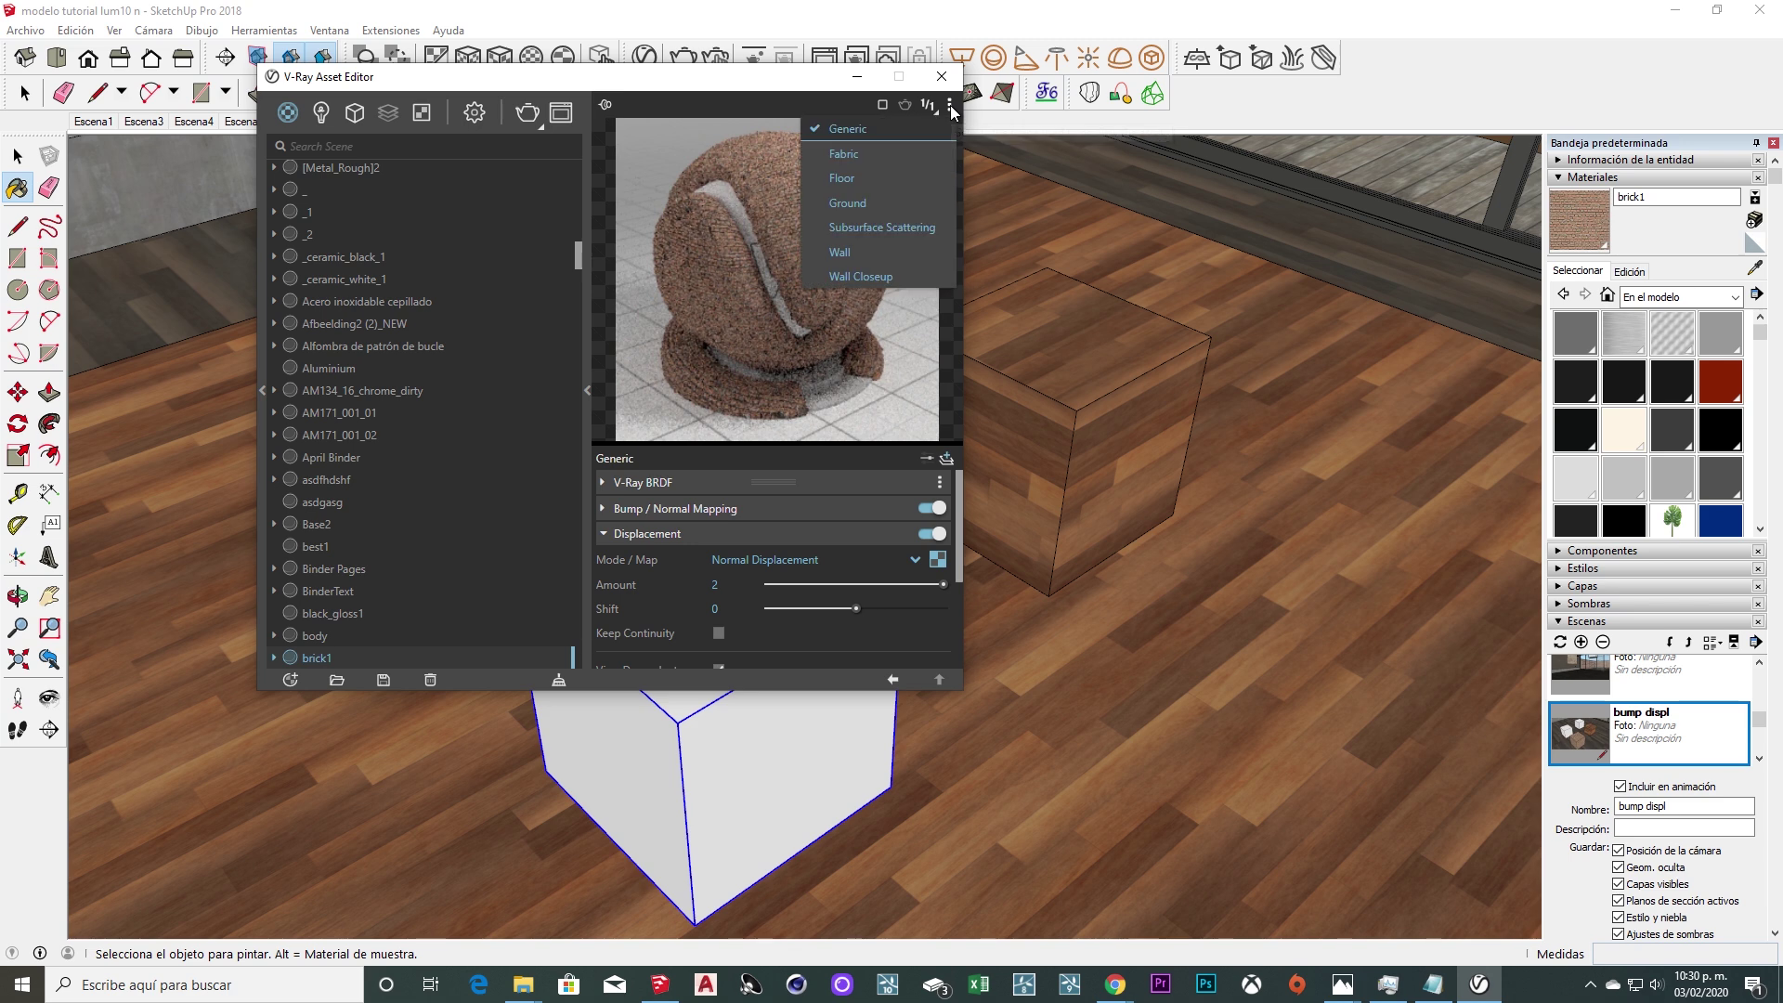
left_click(855, 288)
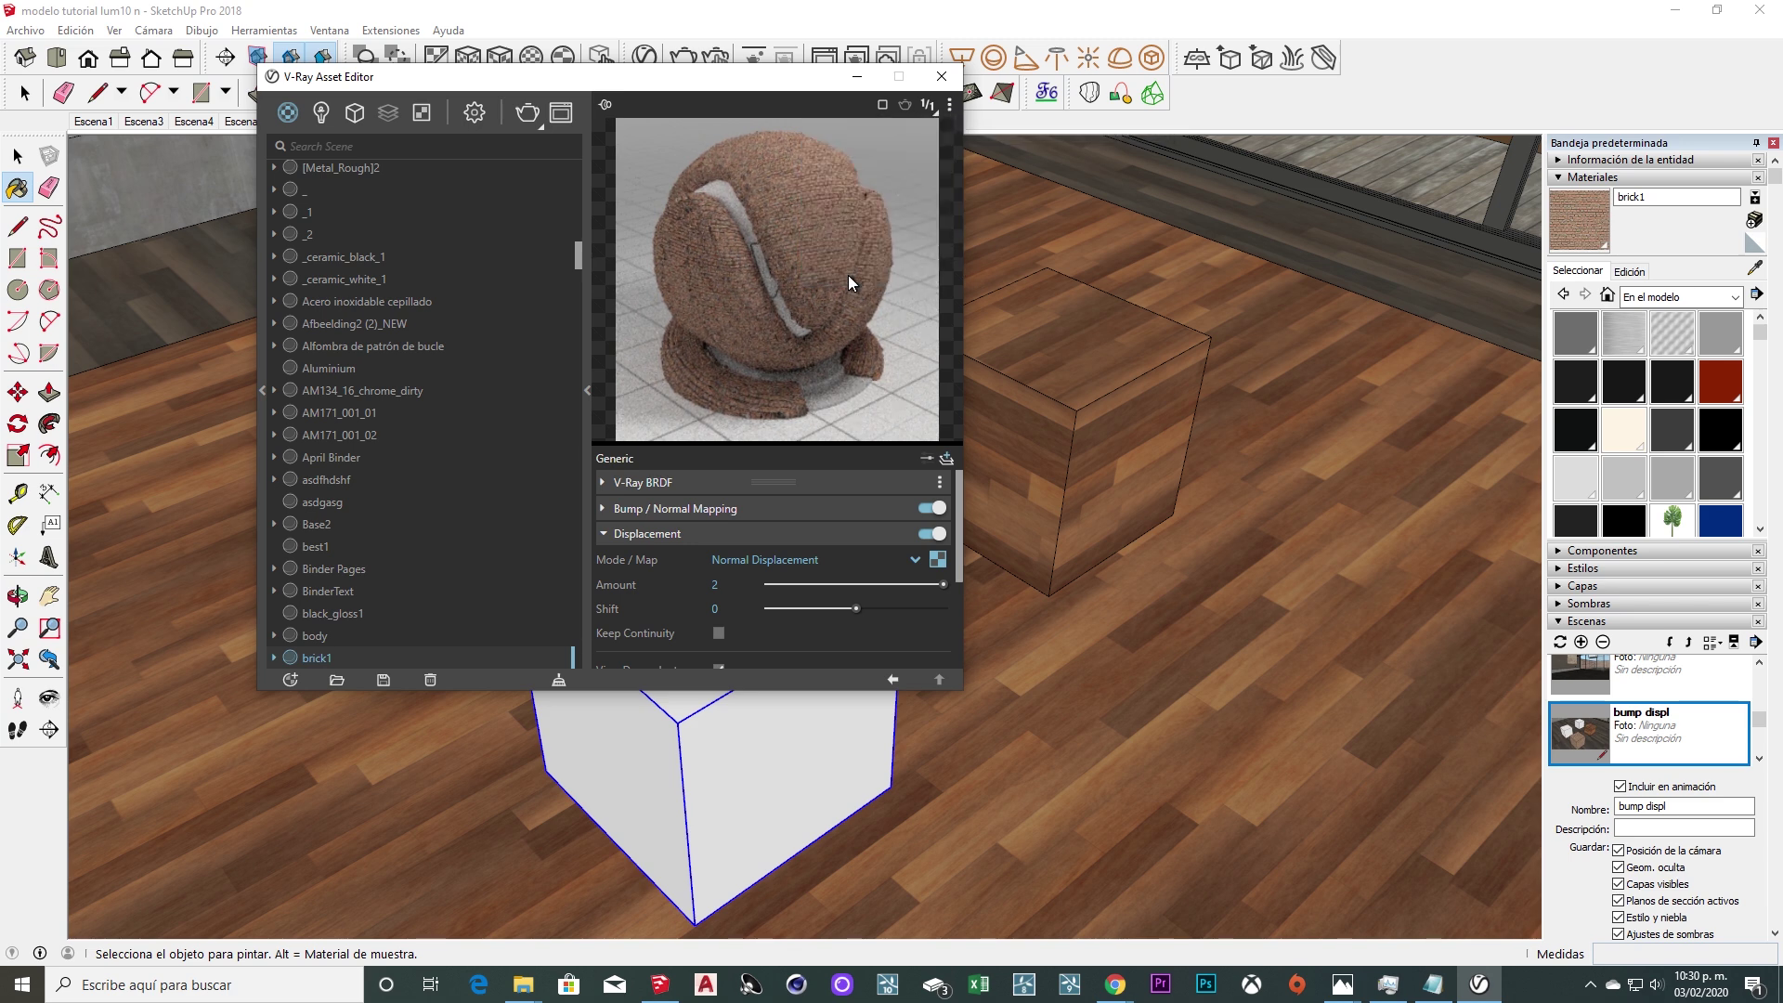
left_click_drag(789, 449, 781, 356)
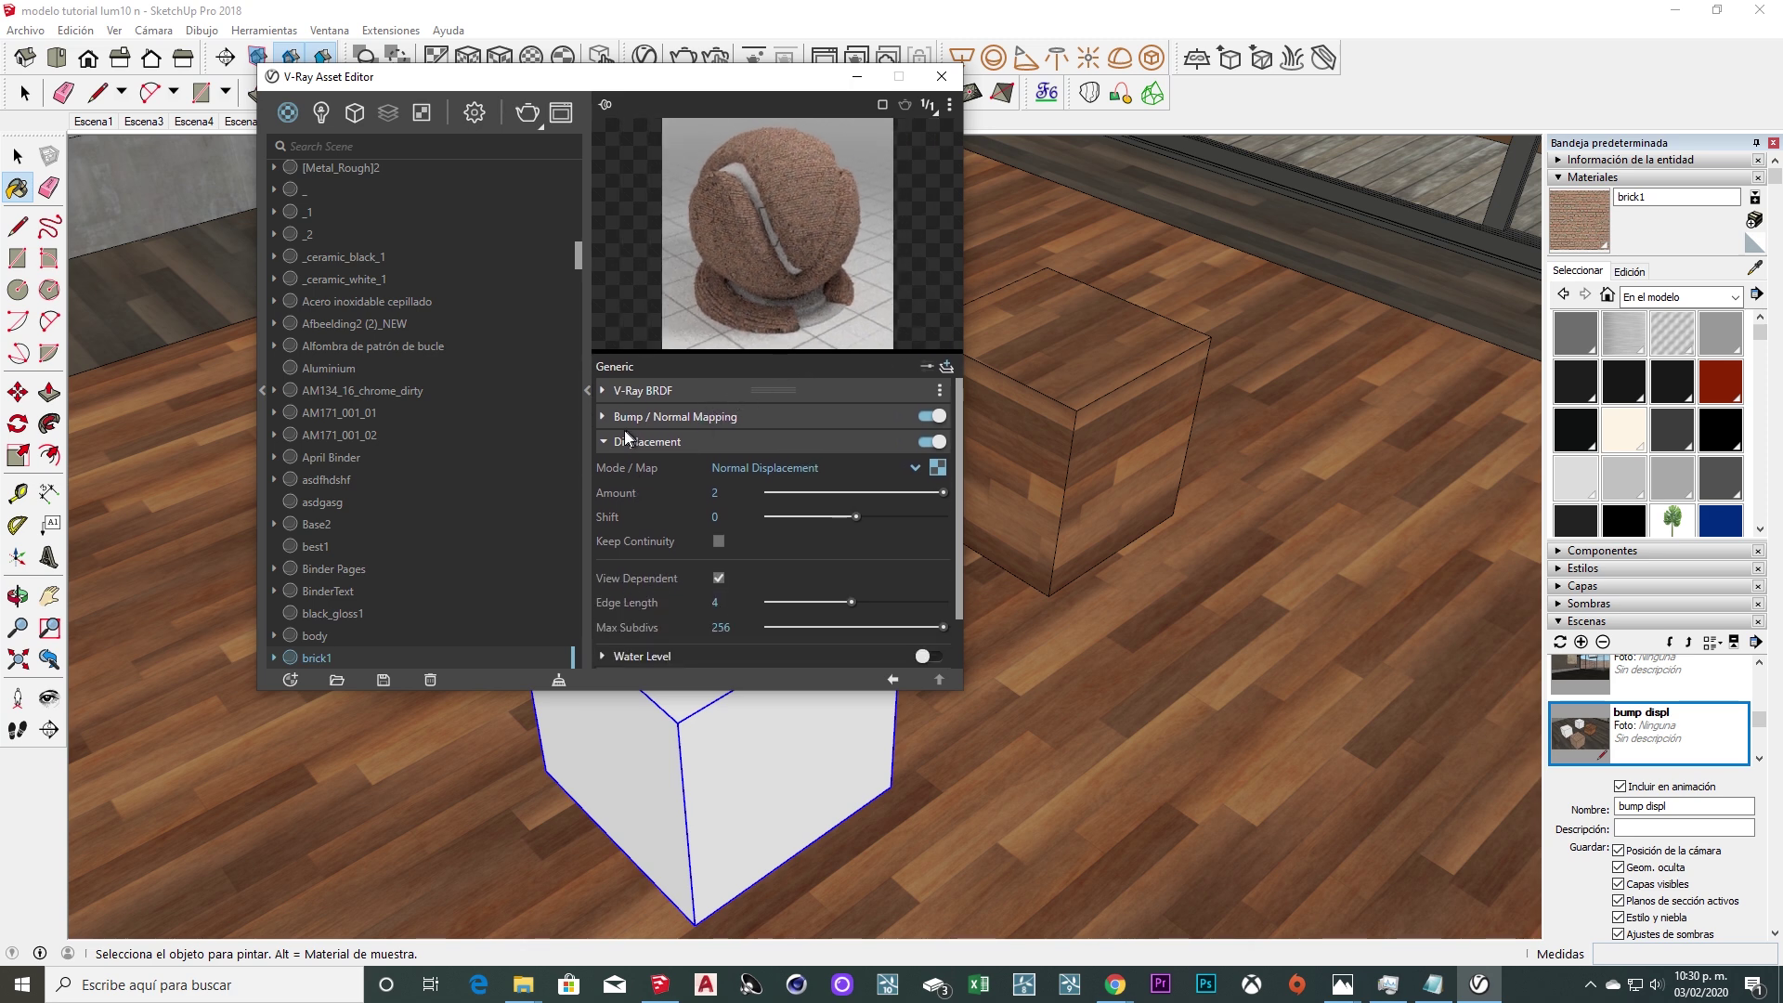
left_click(603, 442)
left_click(949, 104)
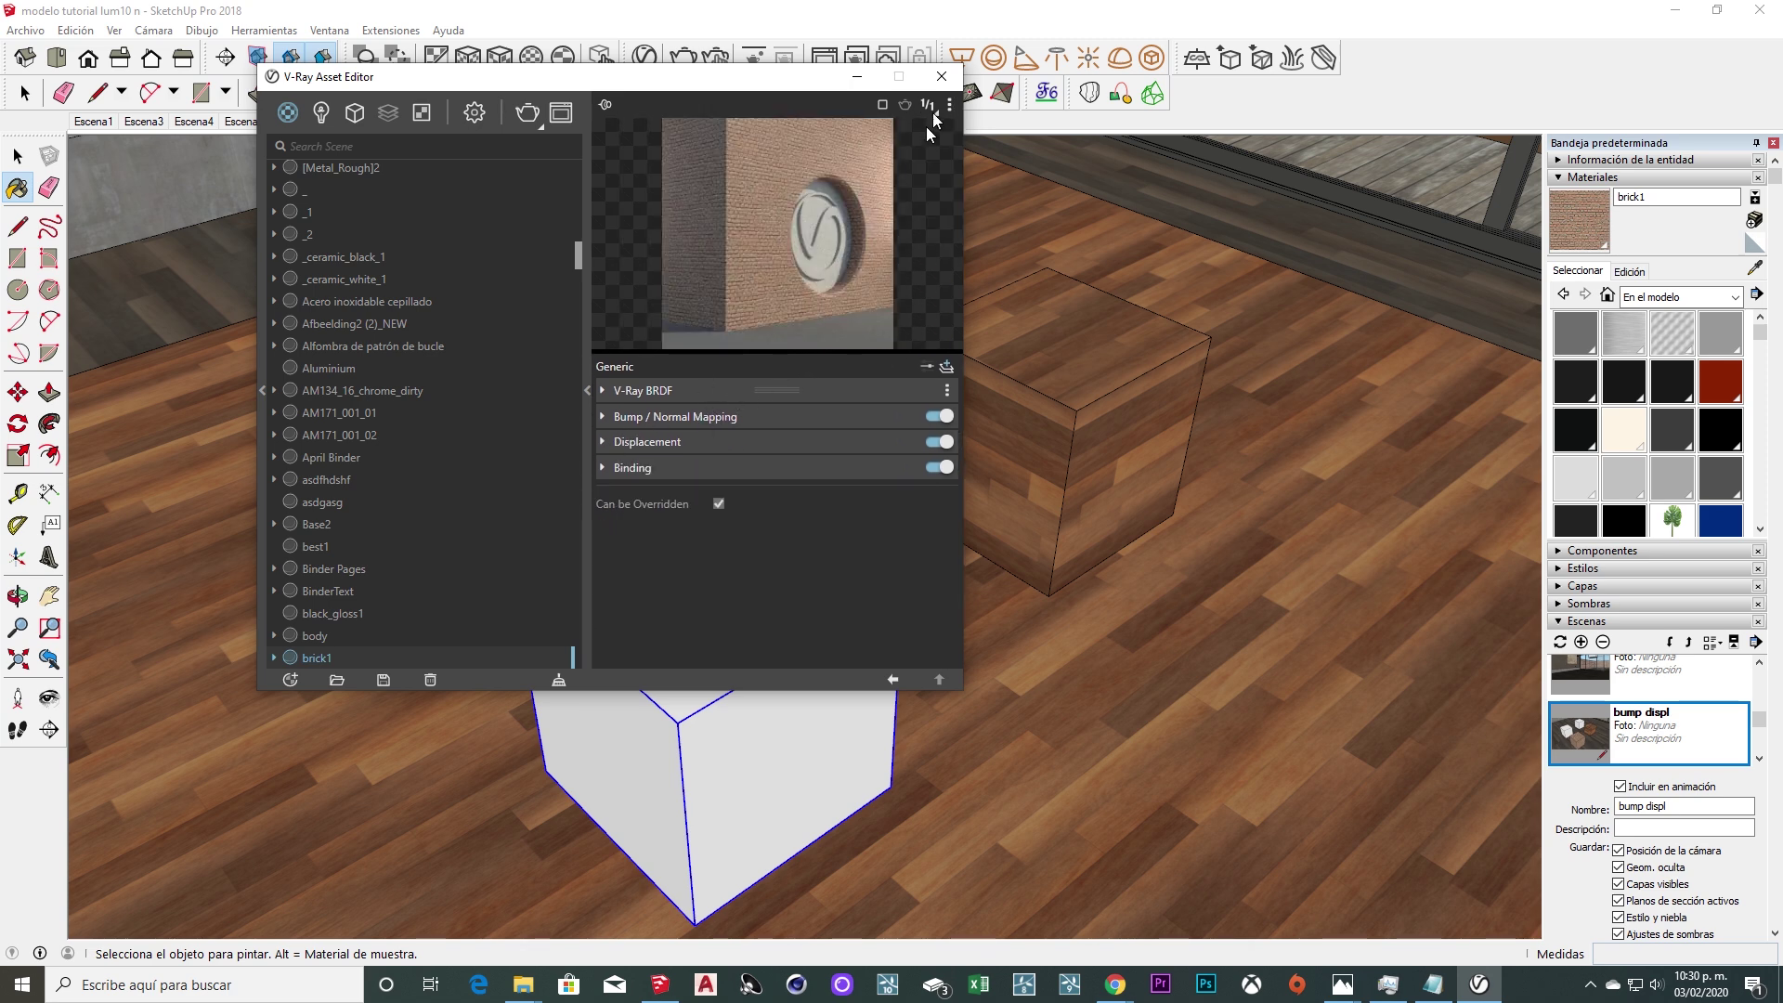
left_click(949, 104)
left_click(845, 279)
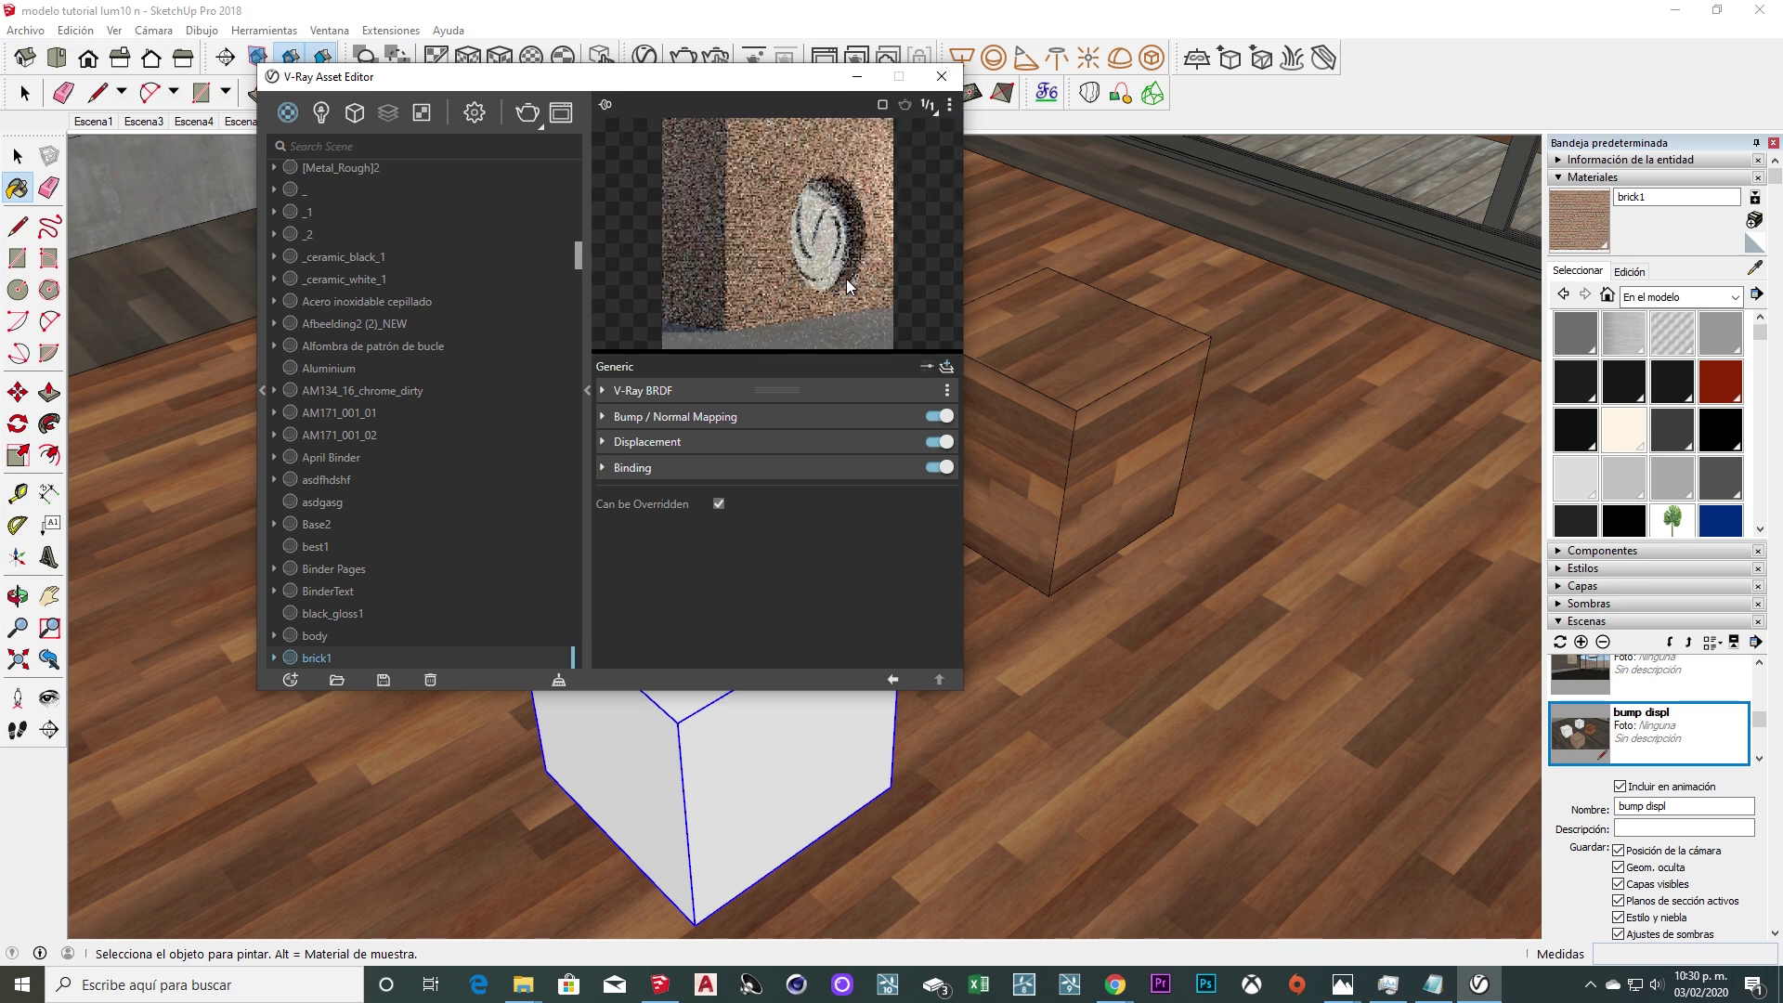
left_click_drag(752, 88, 722, 142)
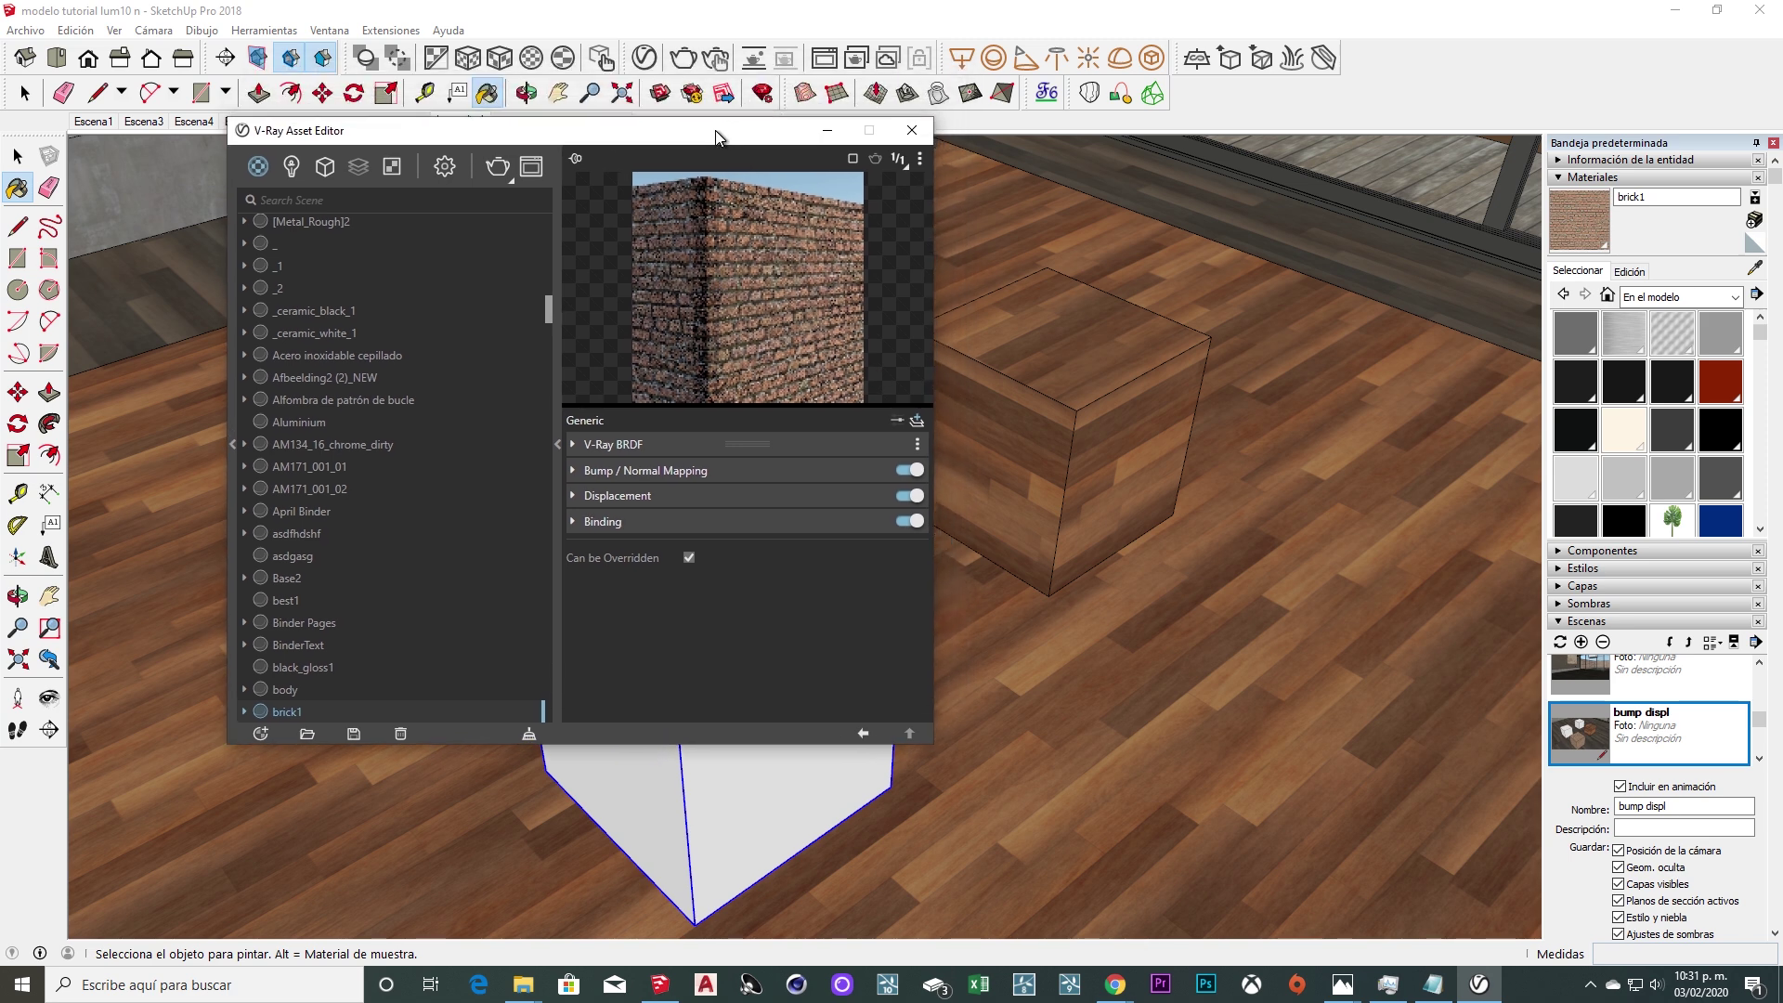
Turn off brick1's bump mapping so the enlarged close-up wall preview shows displacement alone.
left_click_drag(724, 130, 737, 129)
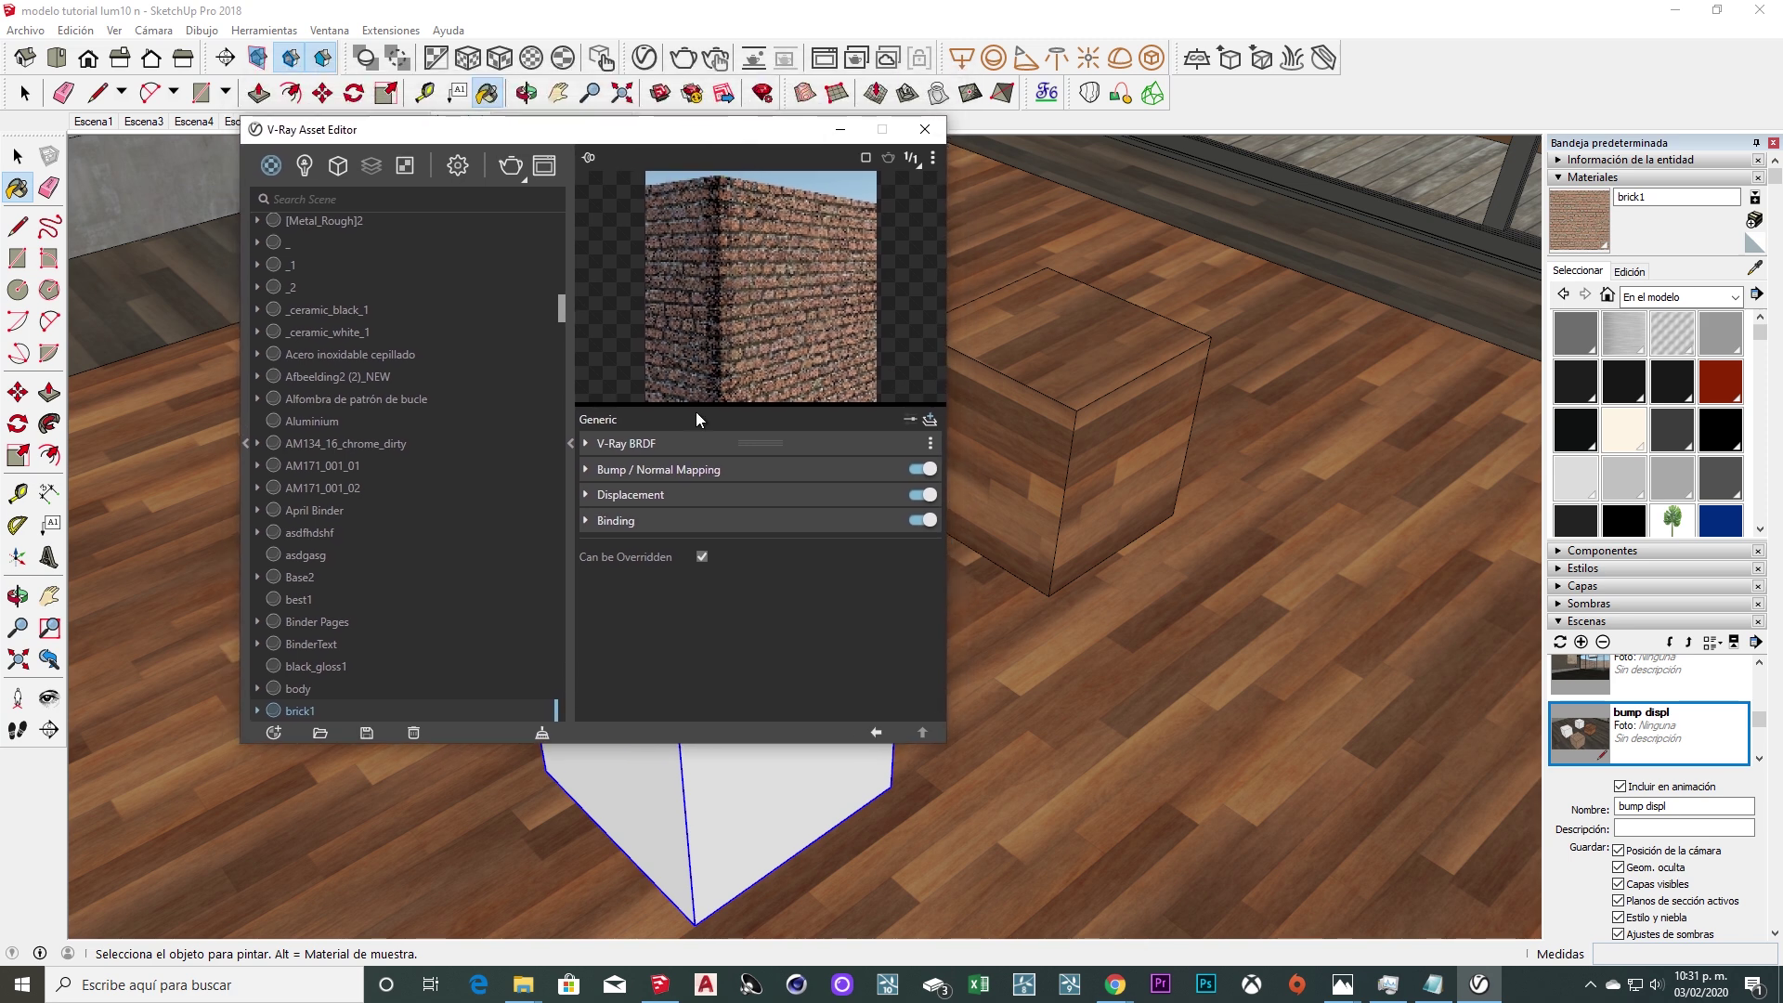
left_click(588, 496)
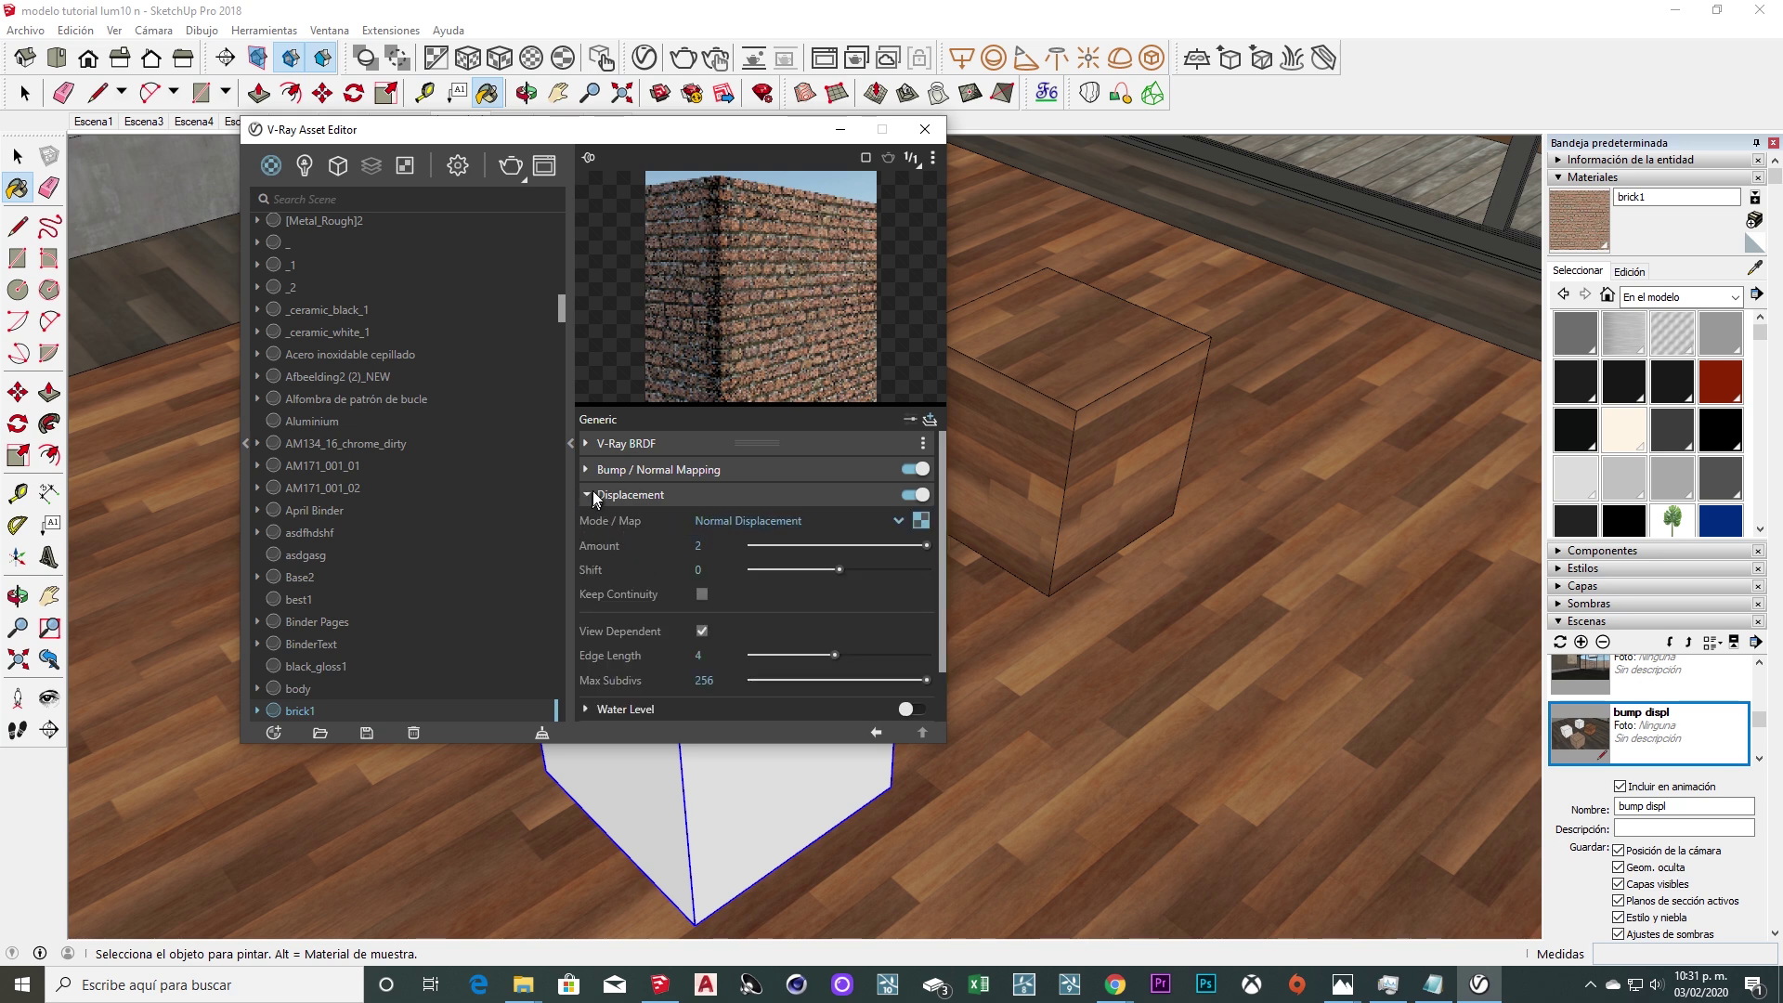
left_click(592, 492)
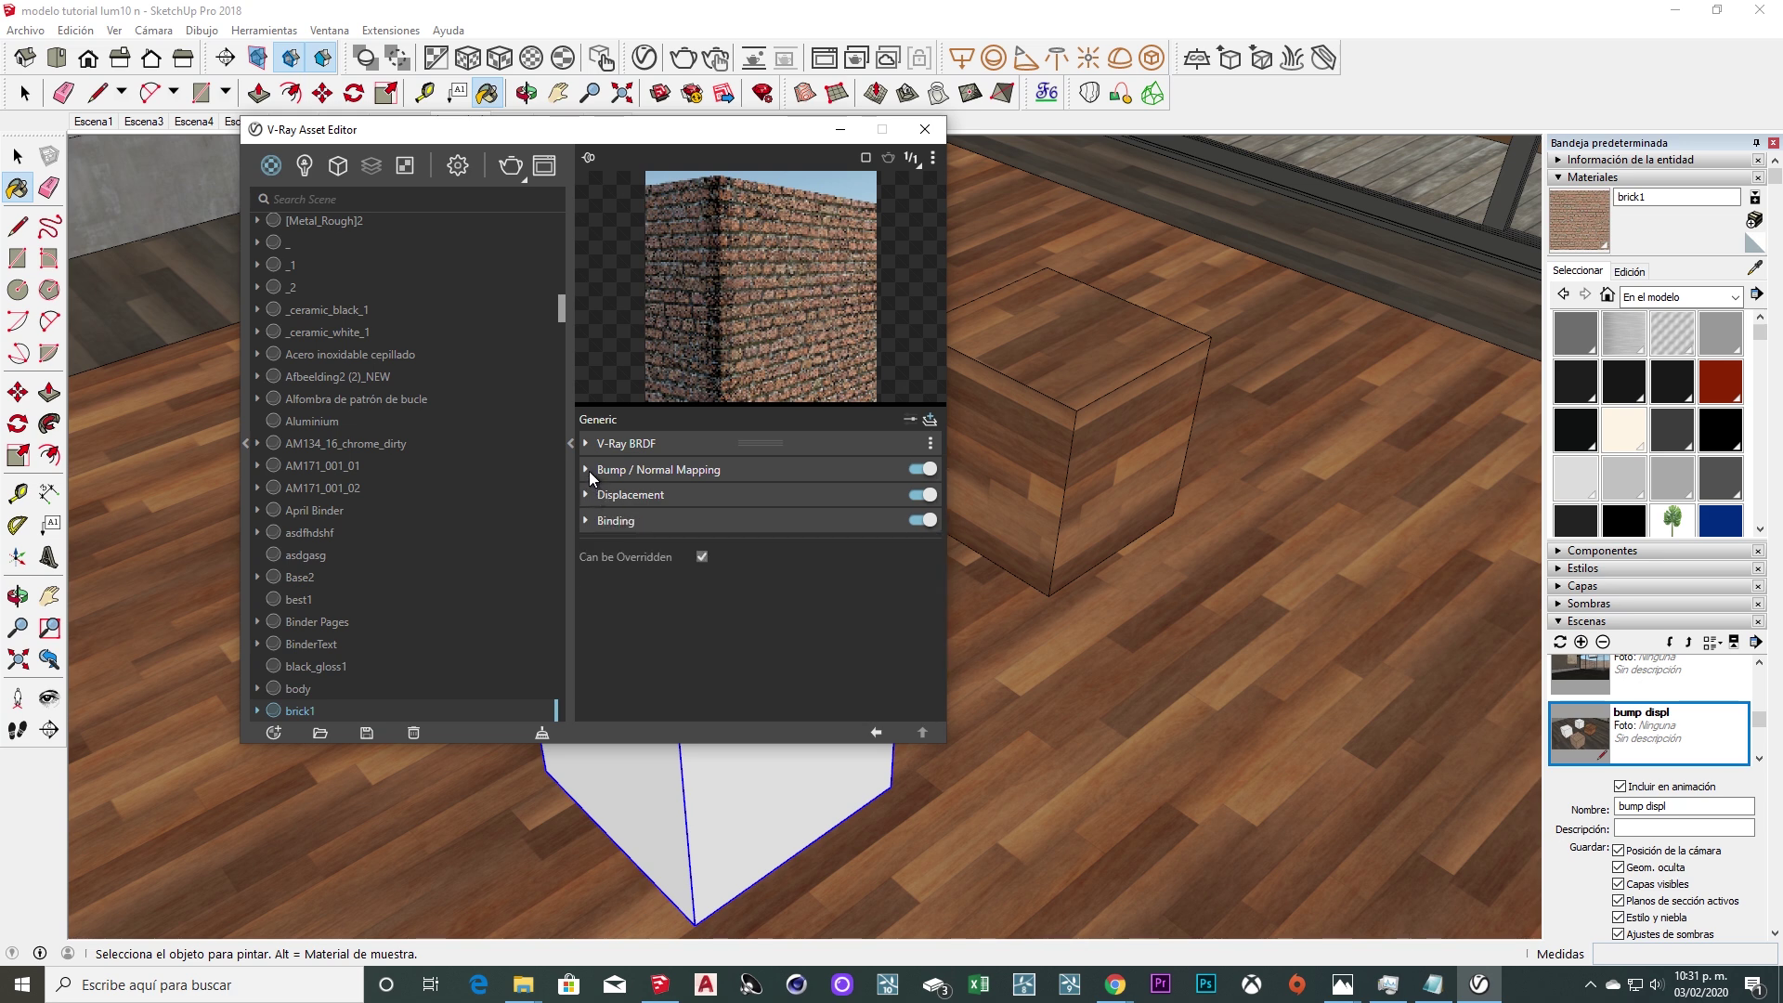
left_click(589, 471)
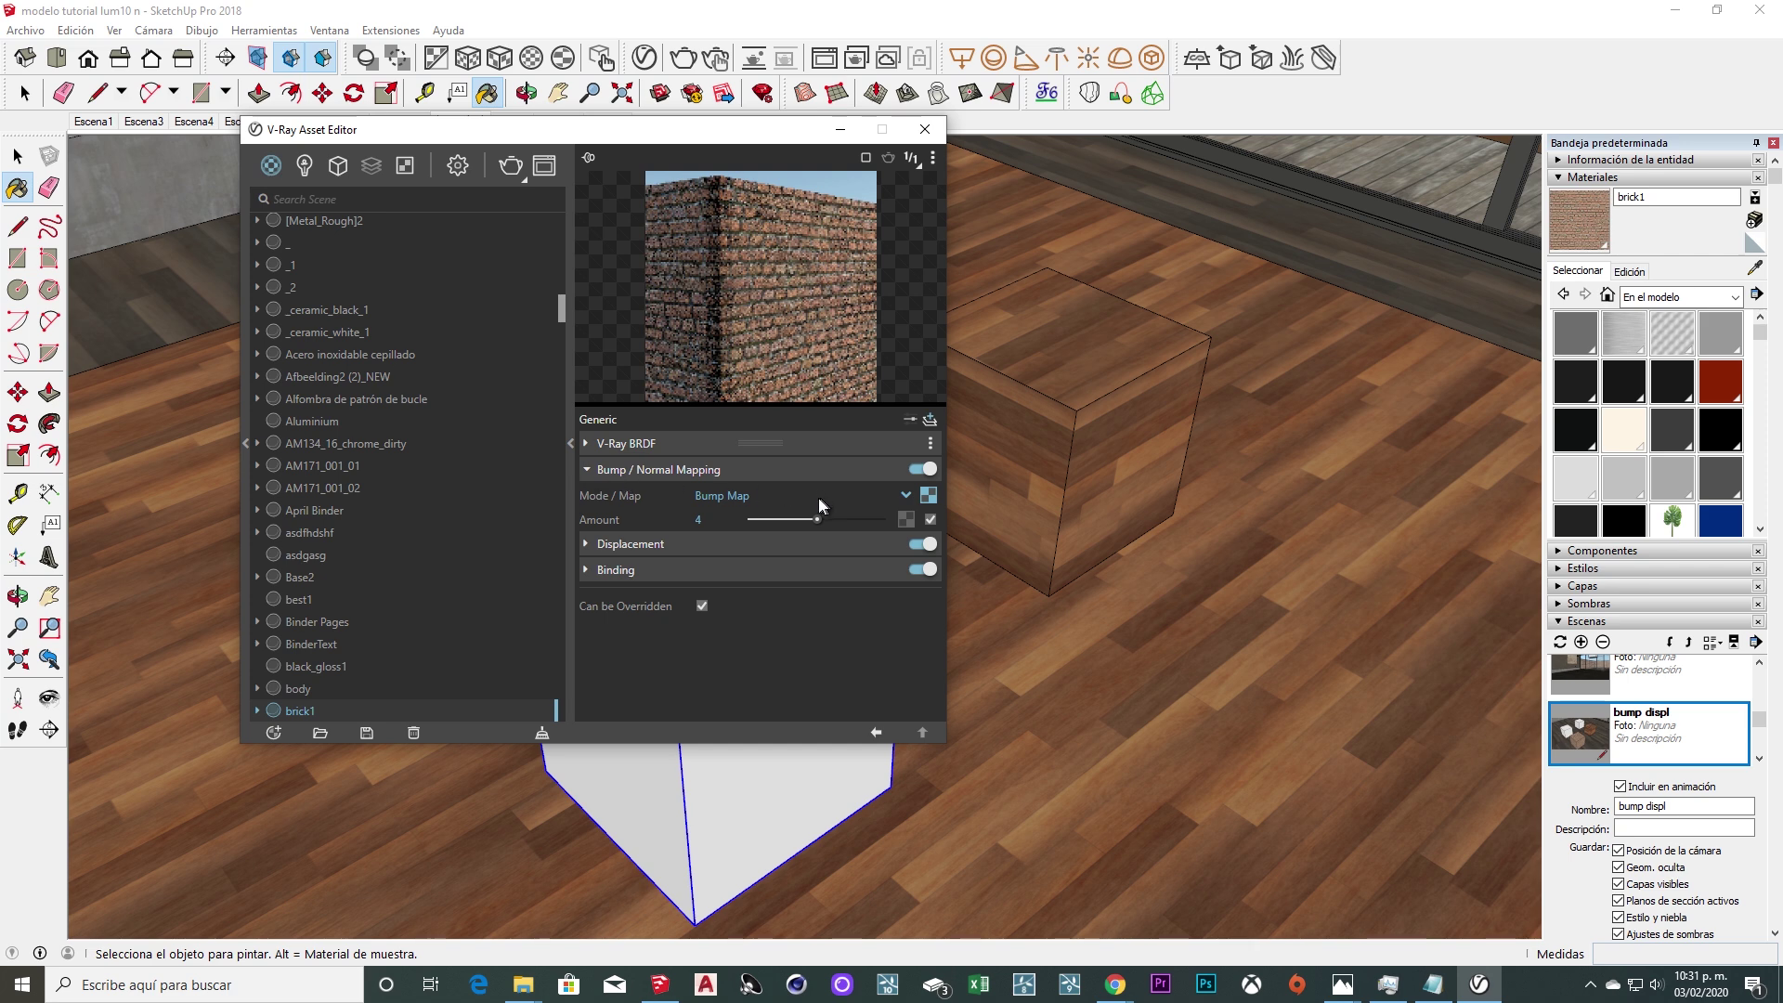
left_click(923, 469)
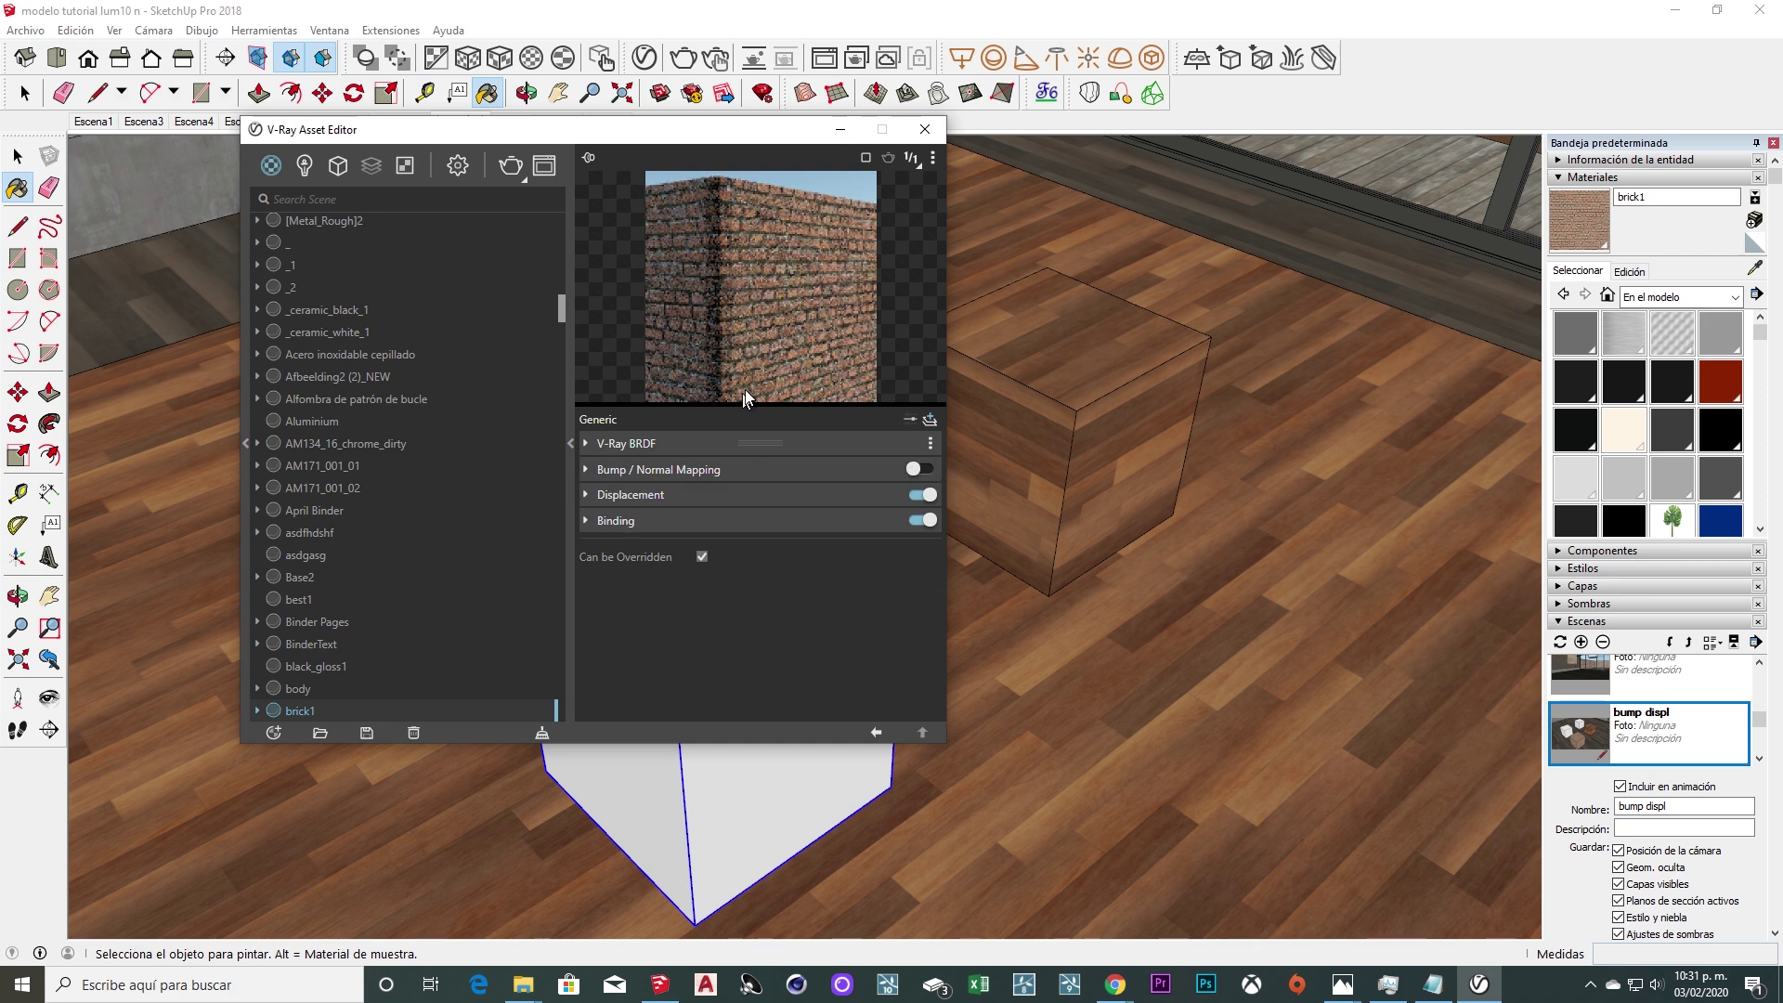
left_click_drag(754, 403, 754, 517)
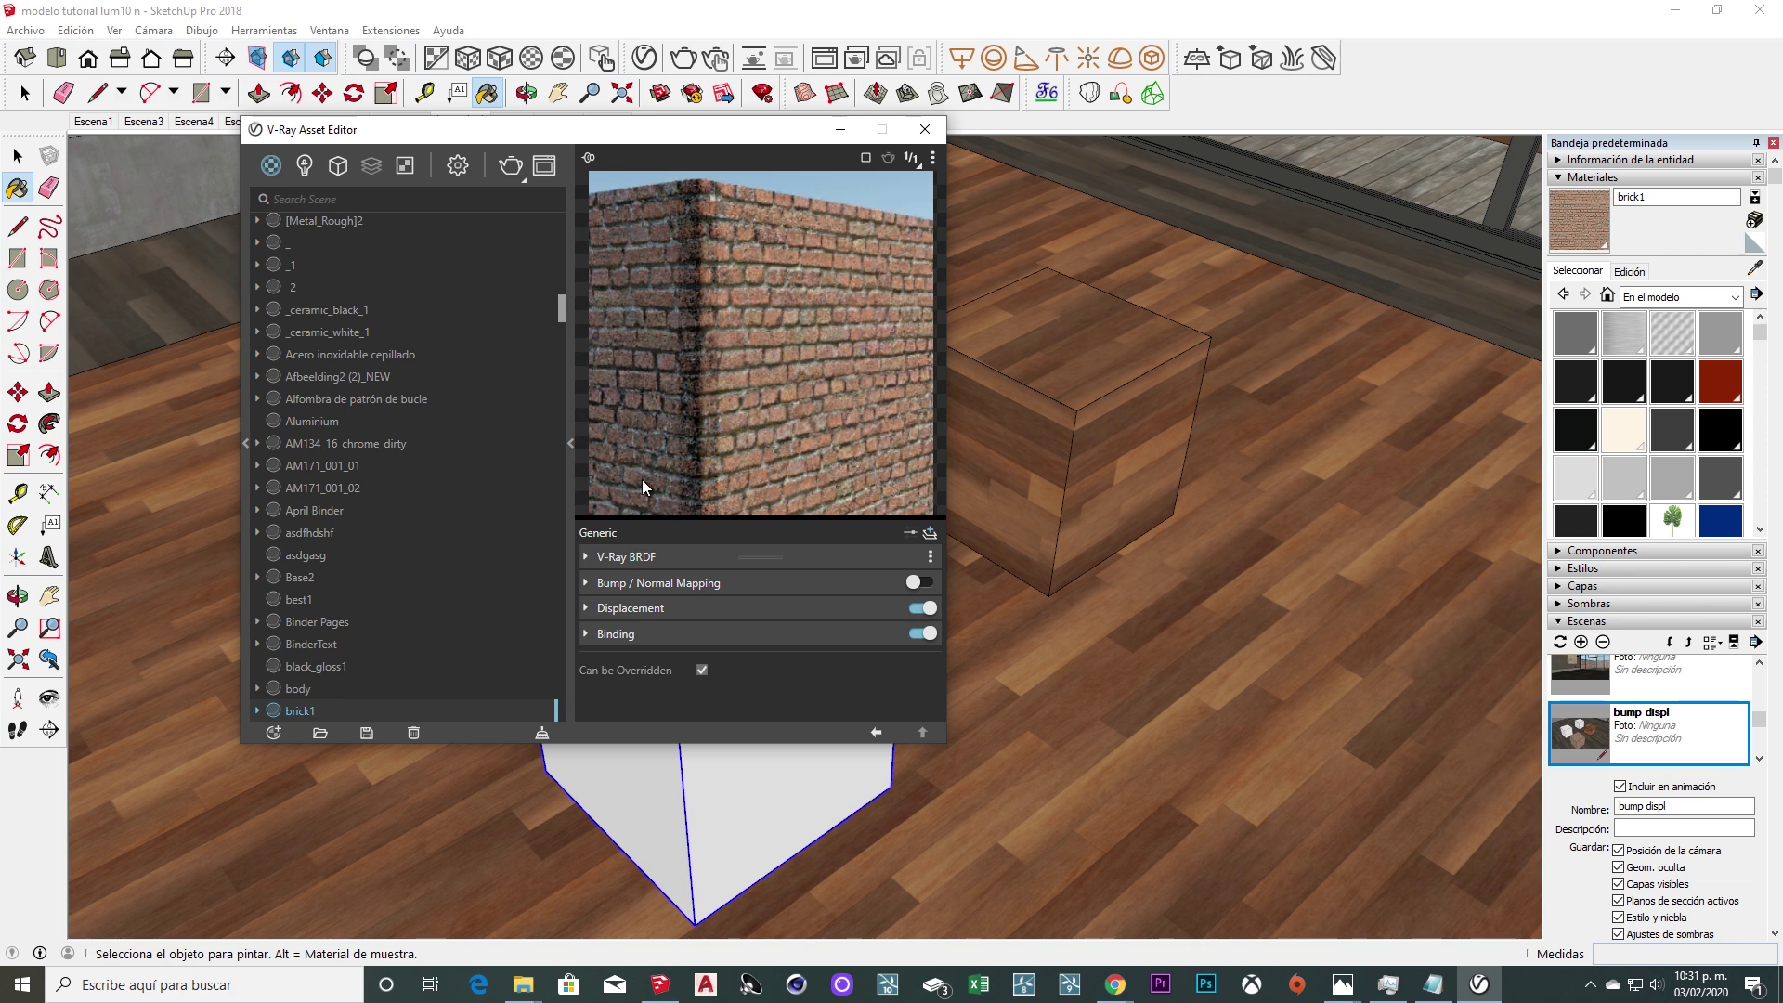
Preview brick1 on the Generic sphere scene and set its displacement amount to 4.
left_click(933, 165)
left_click(831, 255)
left_click(931, 163)
left_click(843, 182)
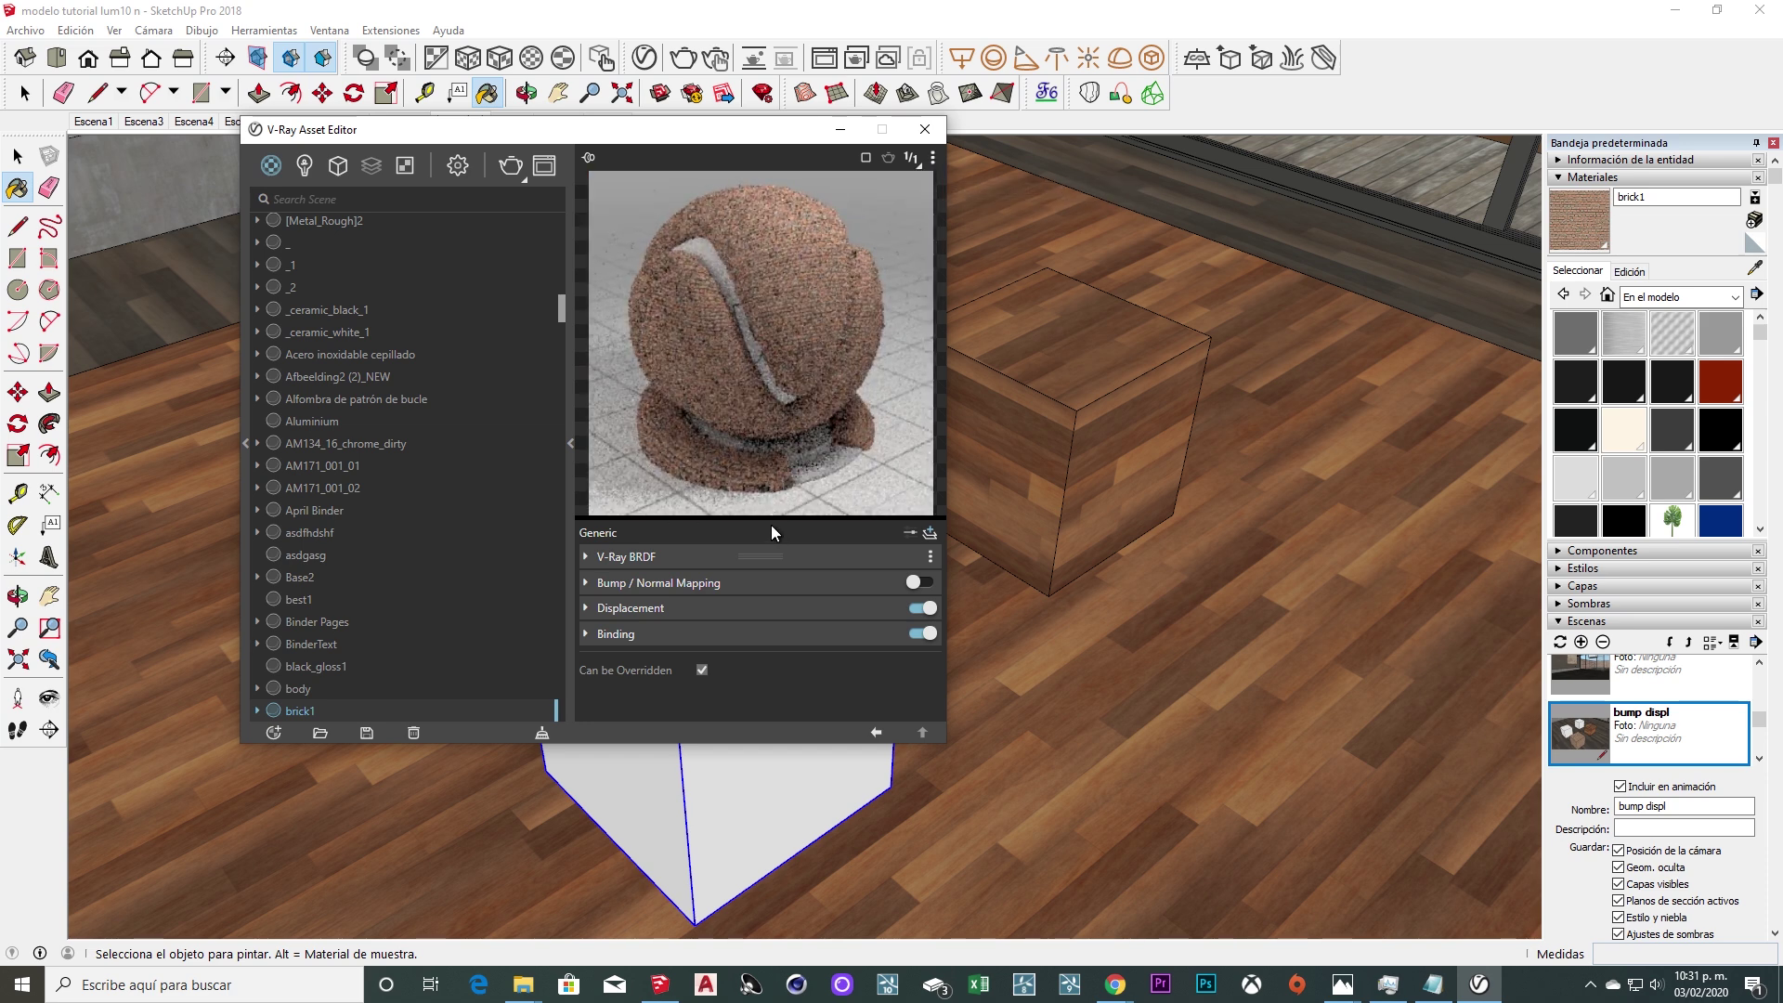
left_click(585, 608)
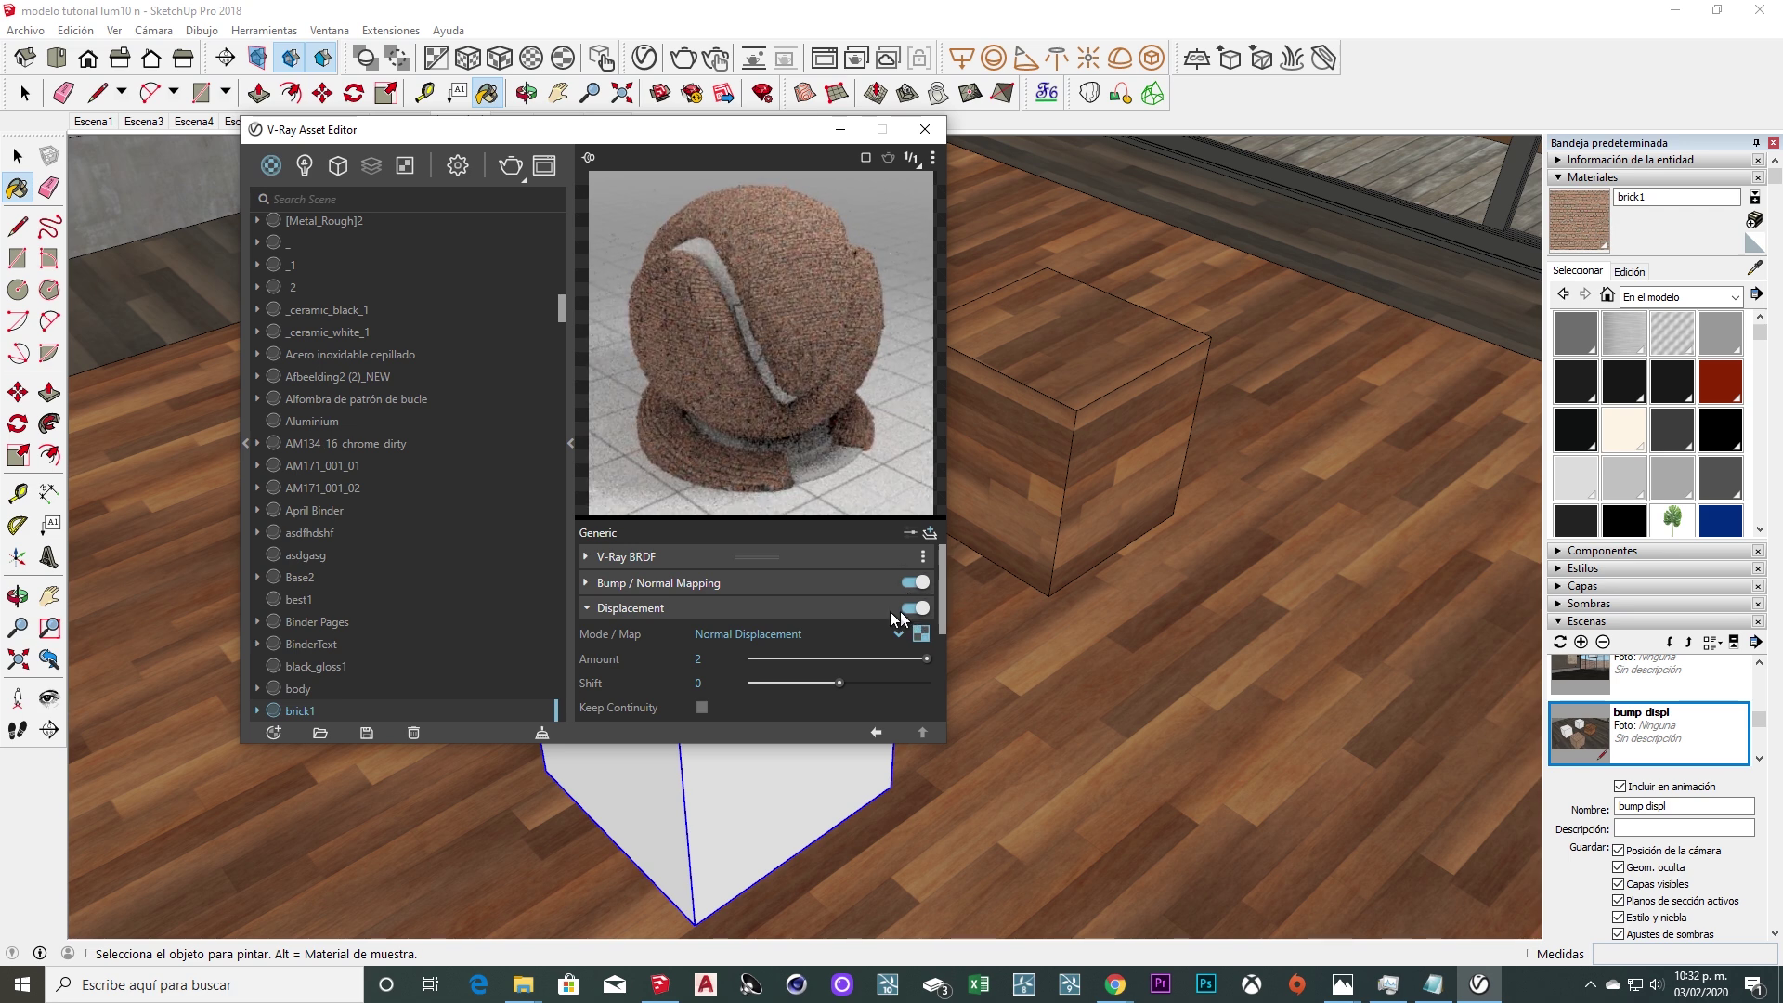
type("4")
key("Return")
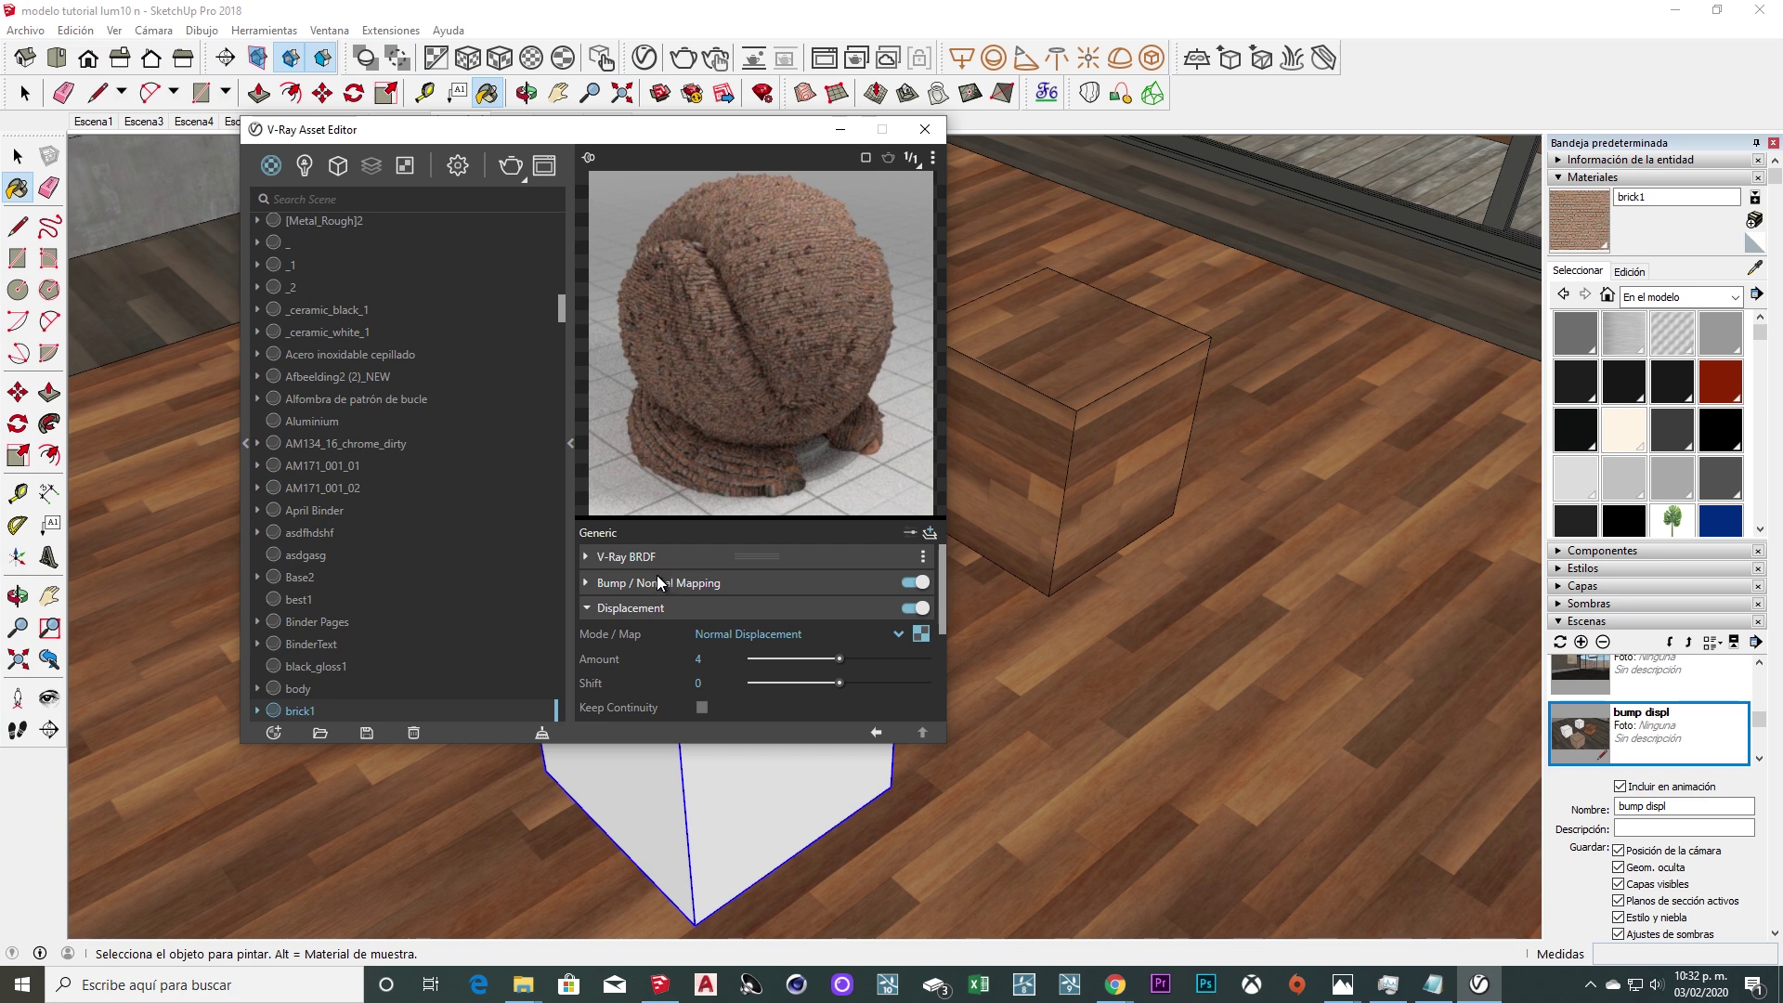
Compare displacement off and on across the sphere and Floor previews, then open the displacement bitmap's file settings.
left_click(914, 609)
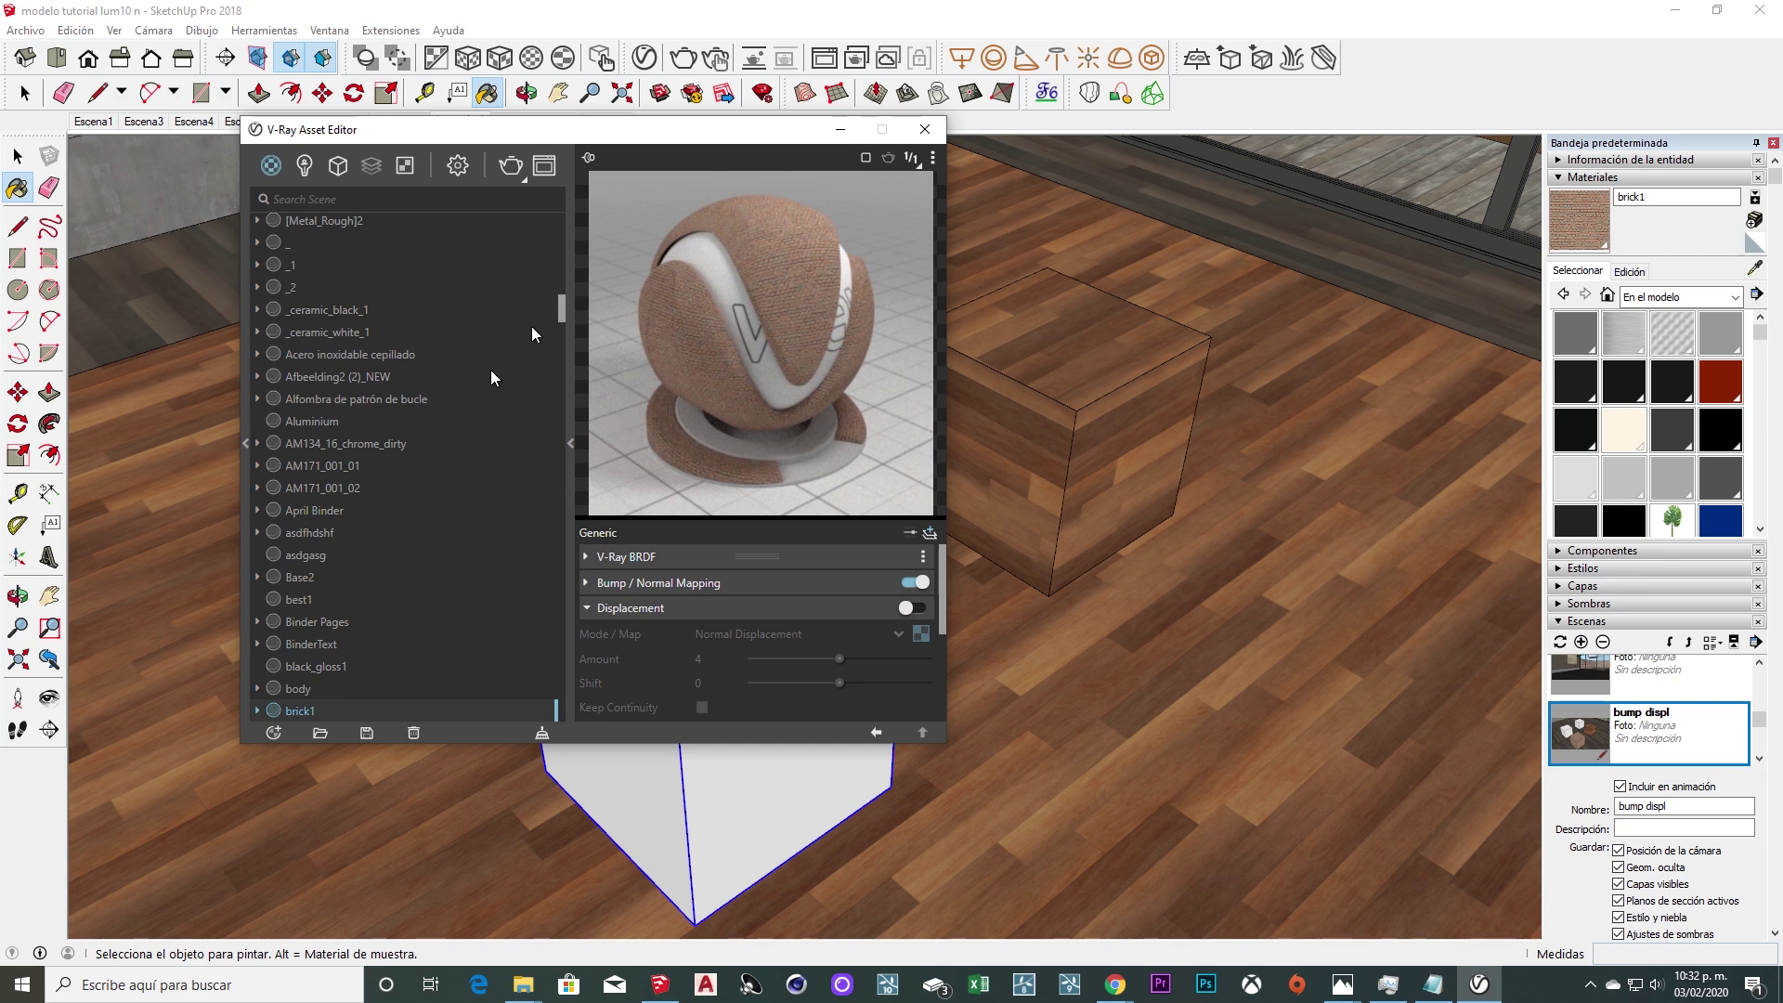
left_click(913, 608)
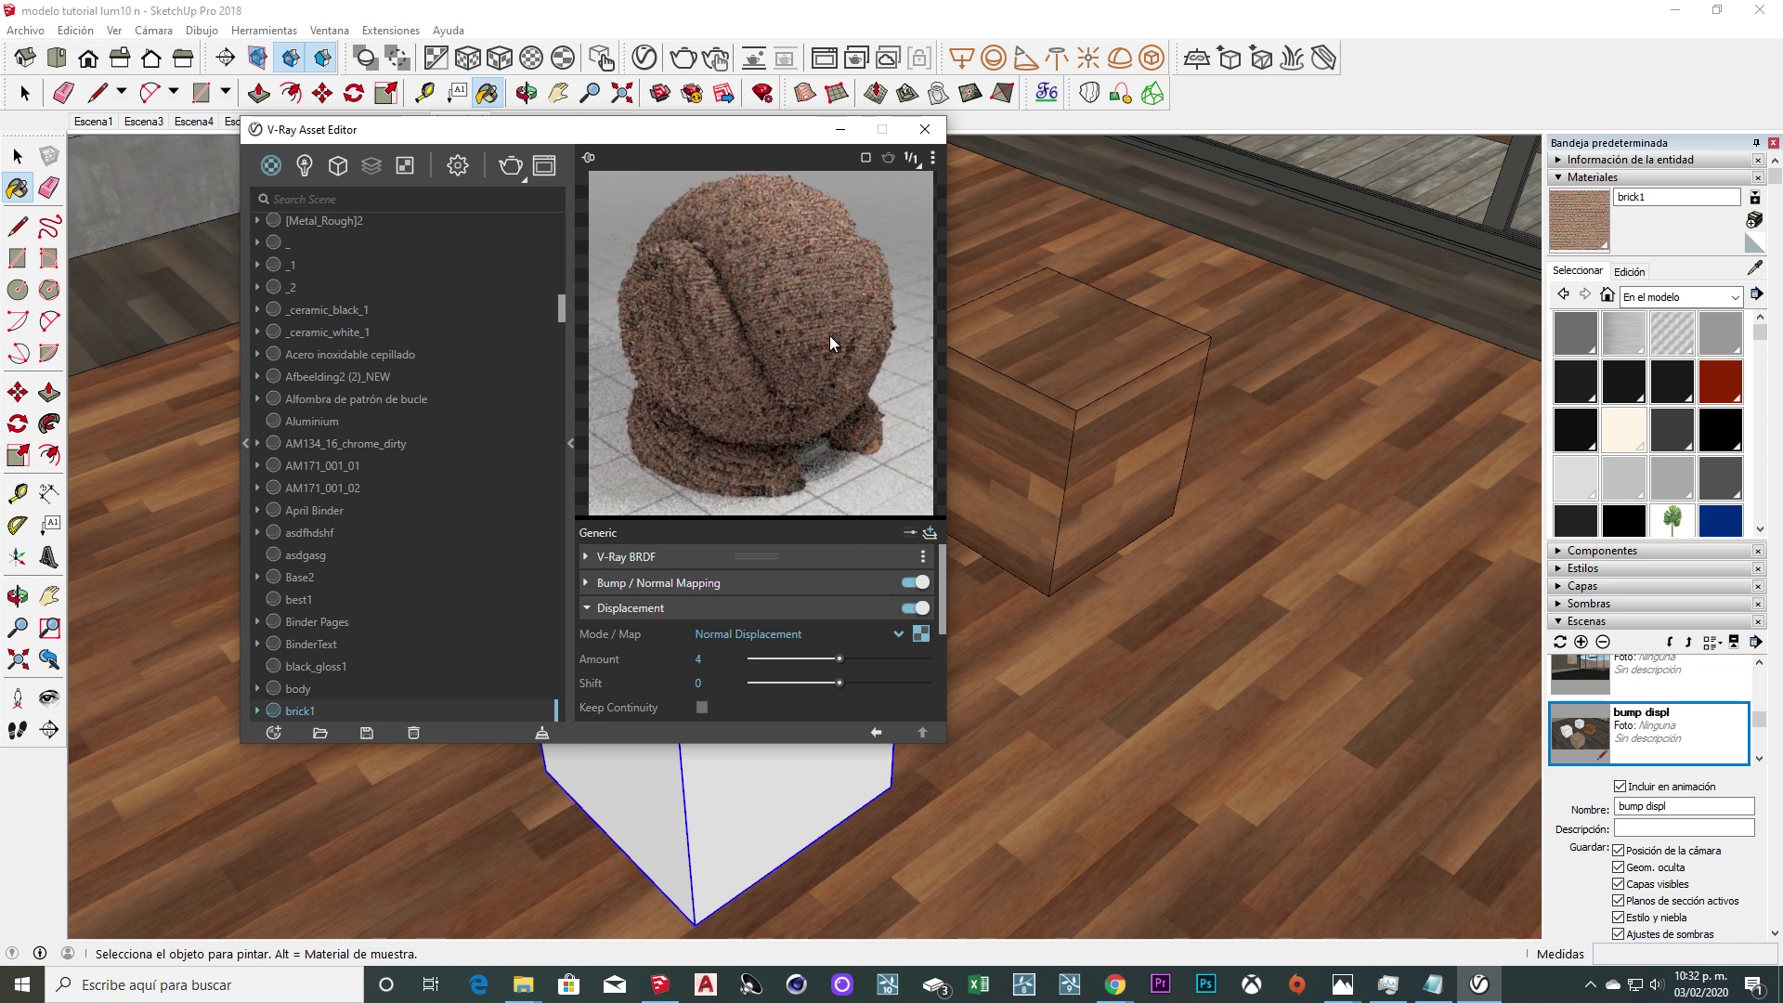
left_click(887, 158)
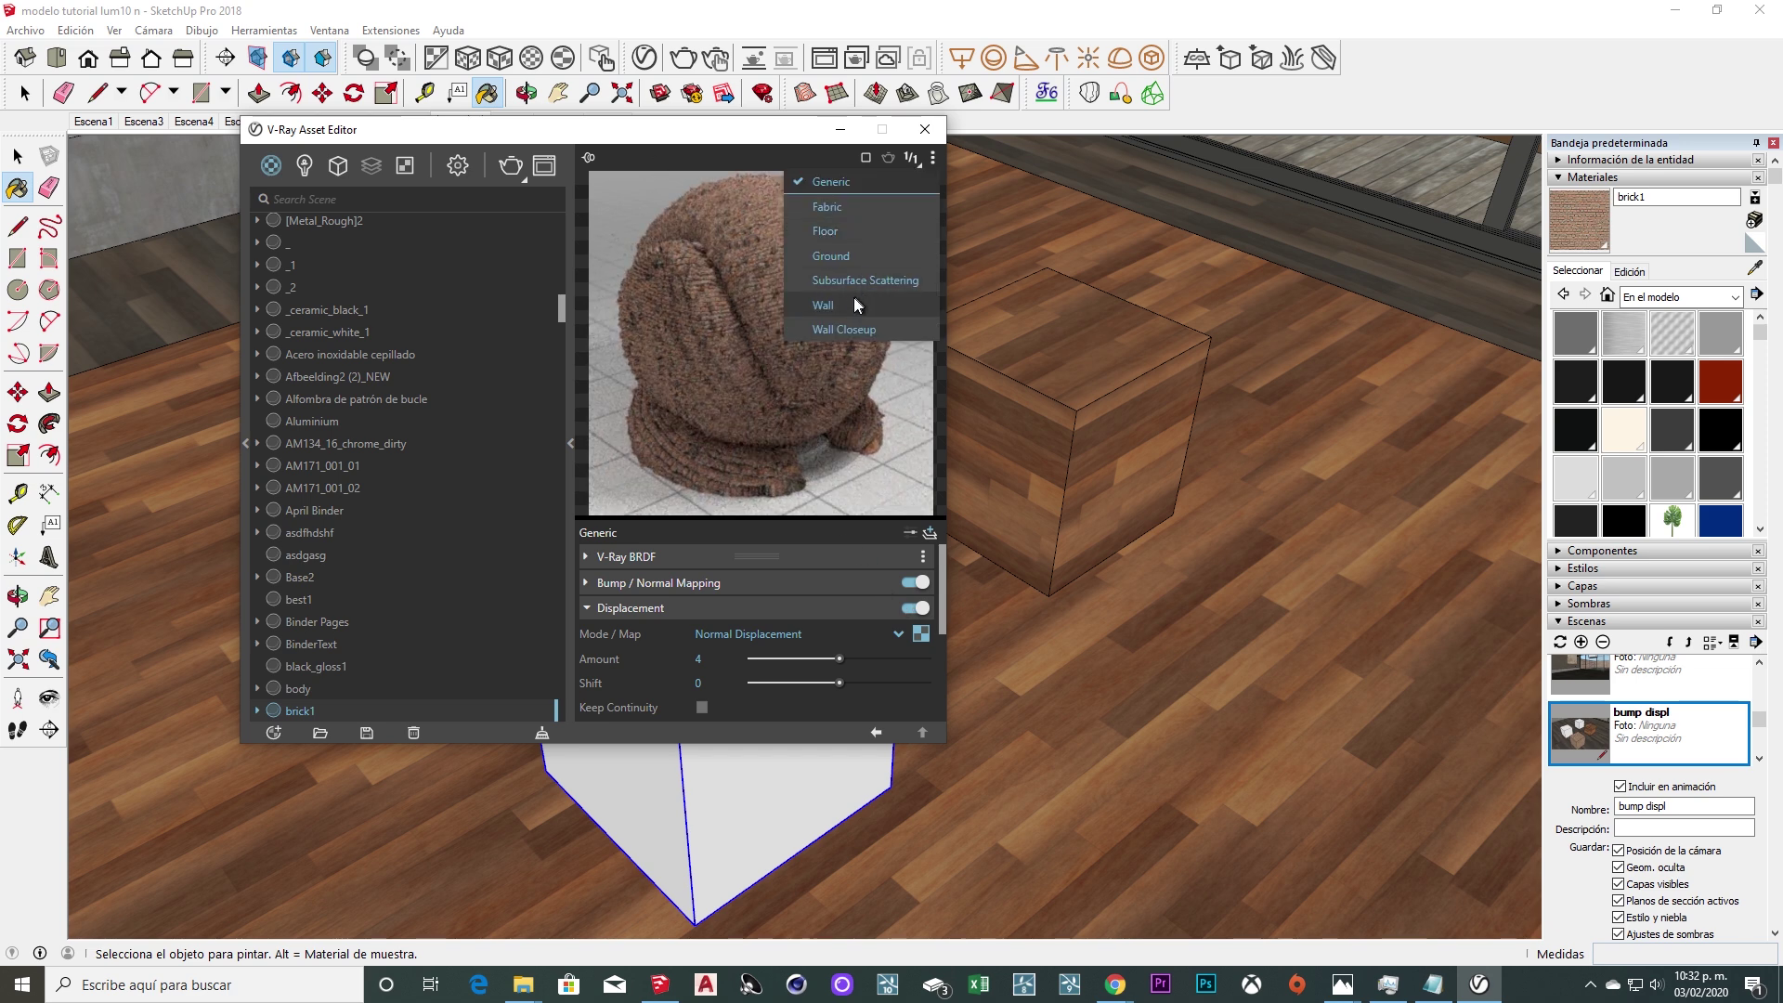
left_click(836, 237)
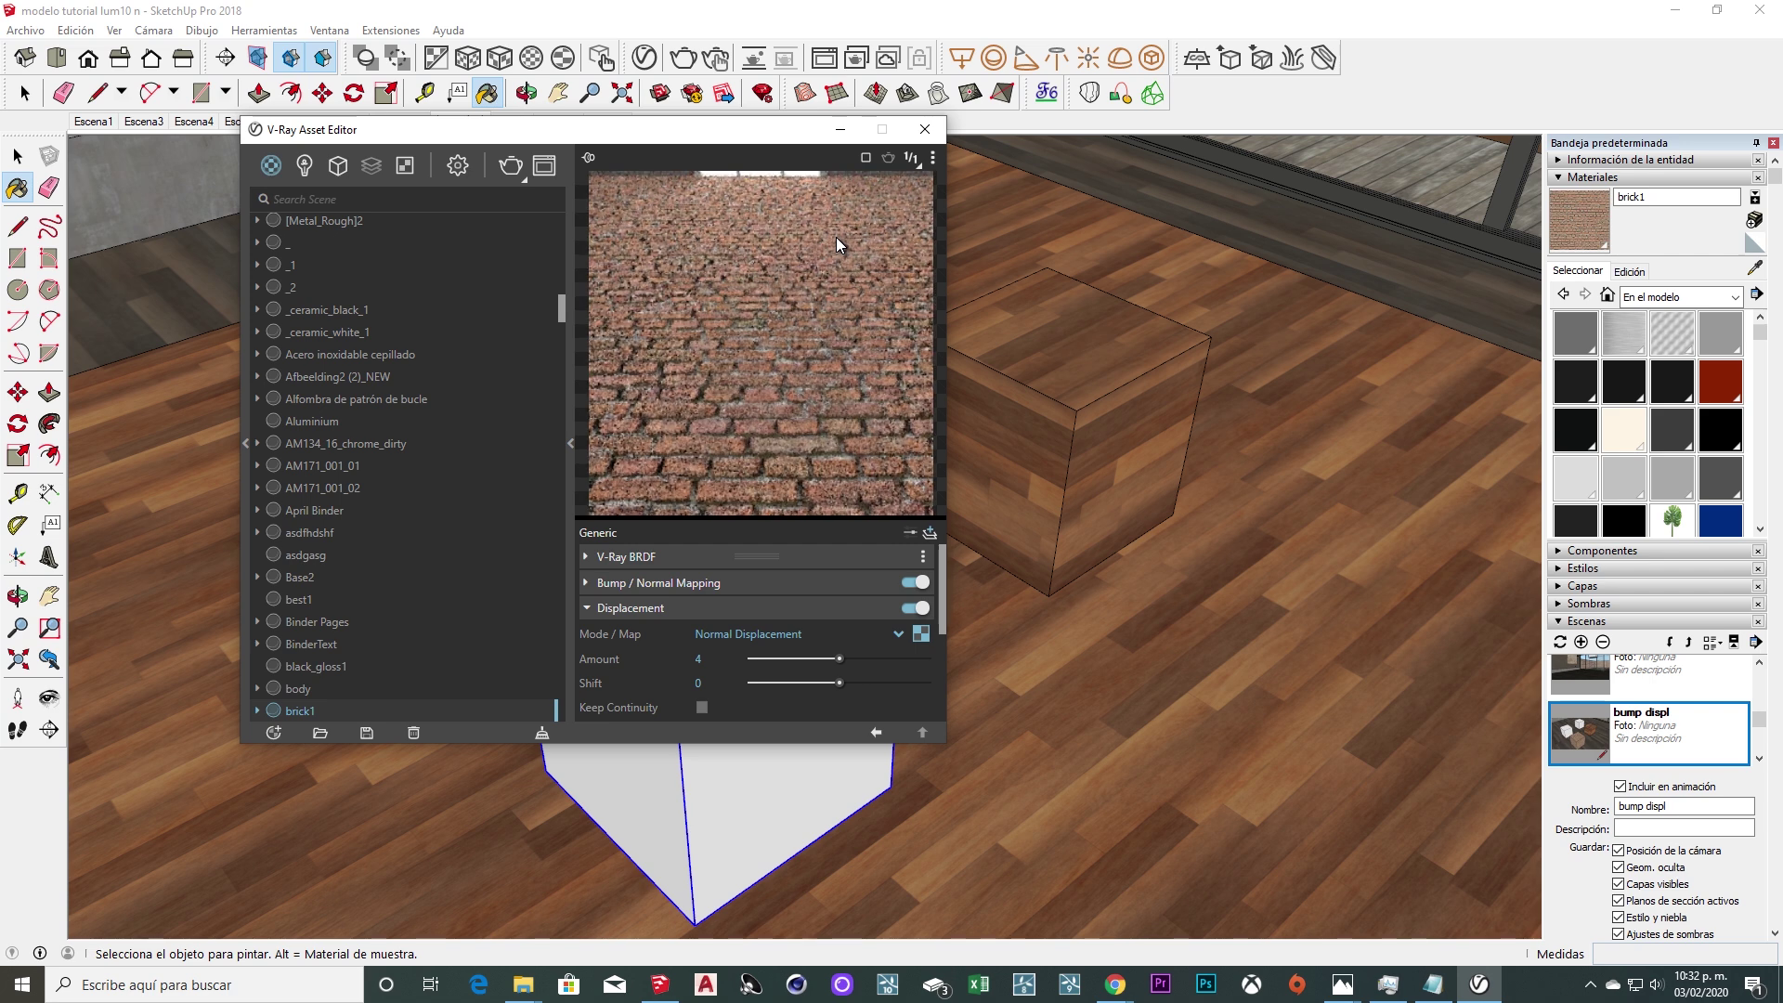
left_click(910, 608)
left_click(910, 608)
left_click(921, 633)
left_click(932, 583)
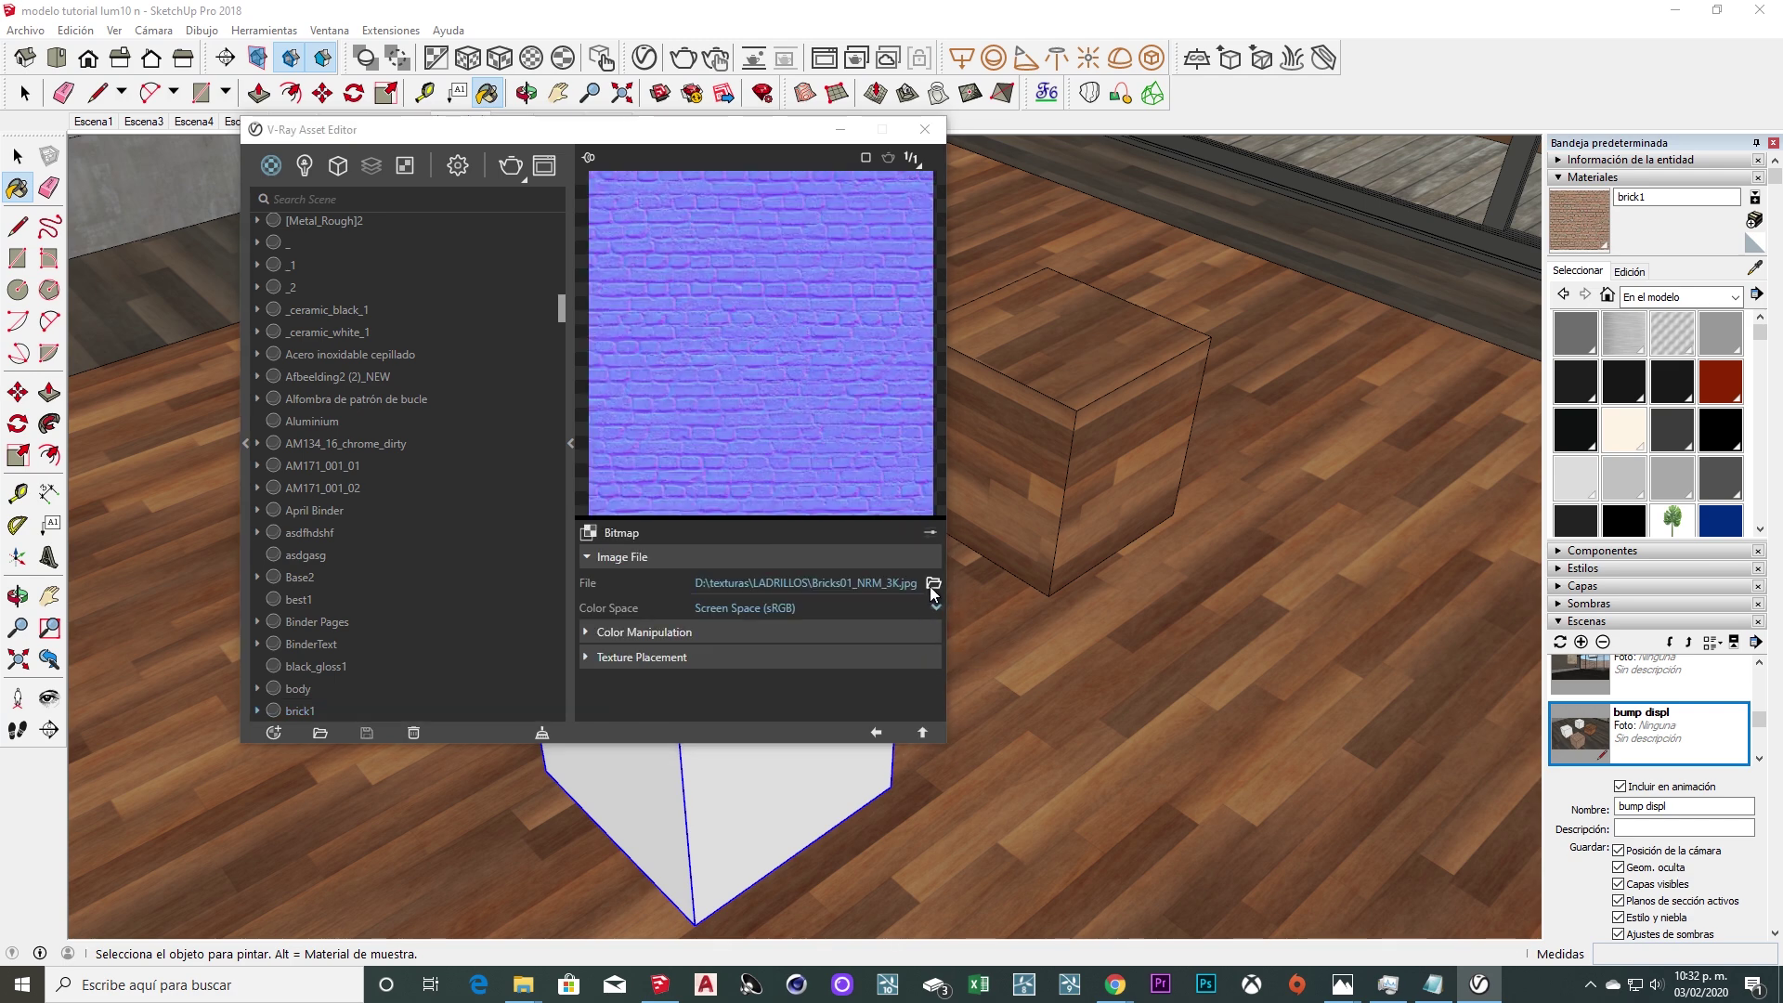
Load Bricks01_DISP_3K.jpg as brick1's displacement image, return to the material, and toggle displacement off.
left_click(1195, 320)
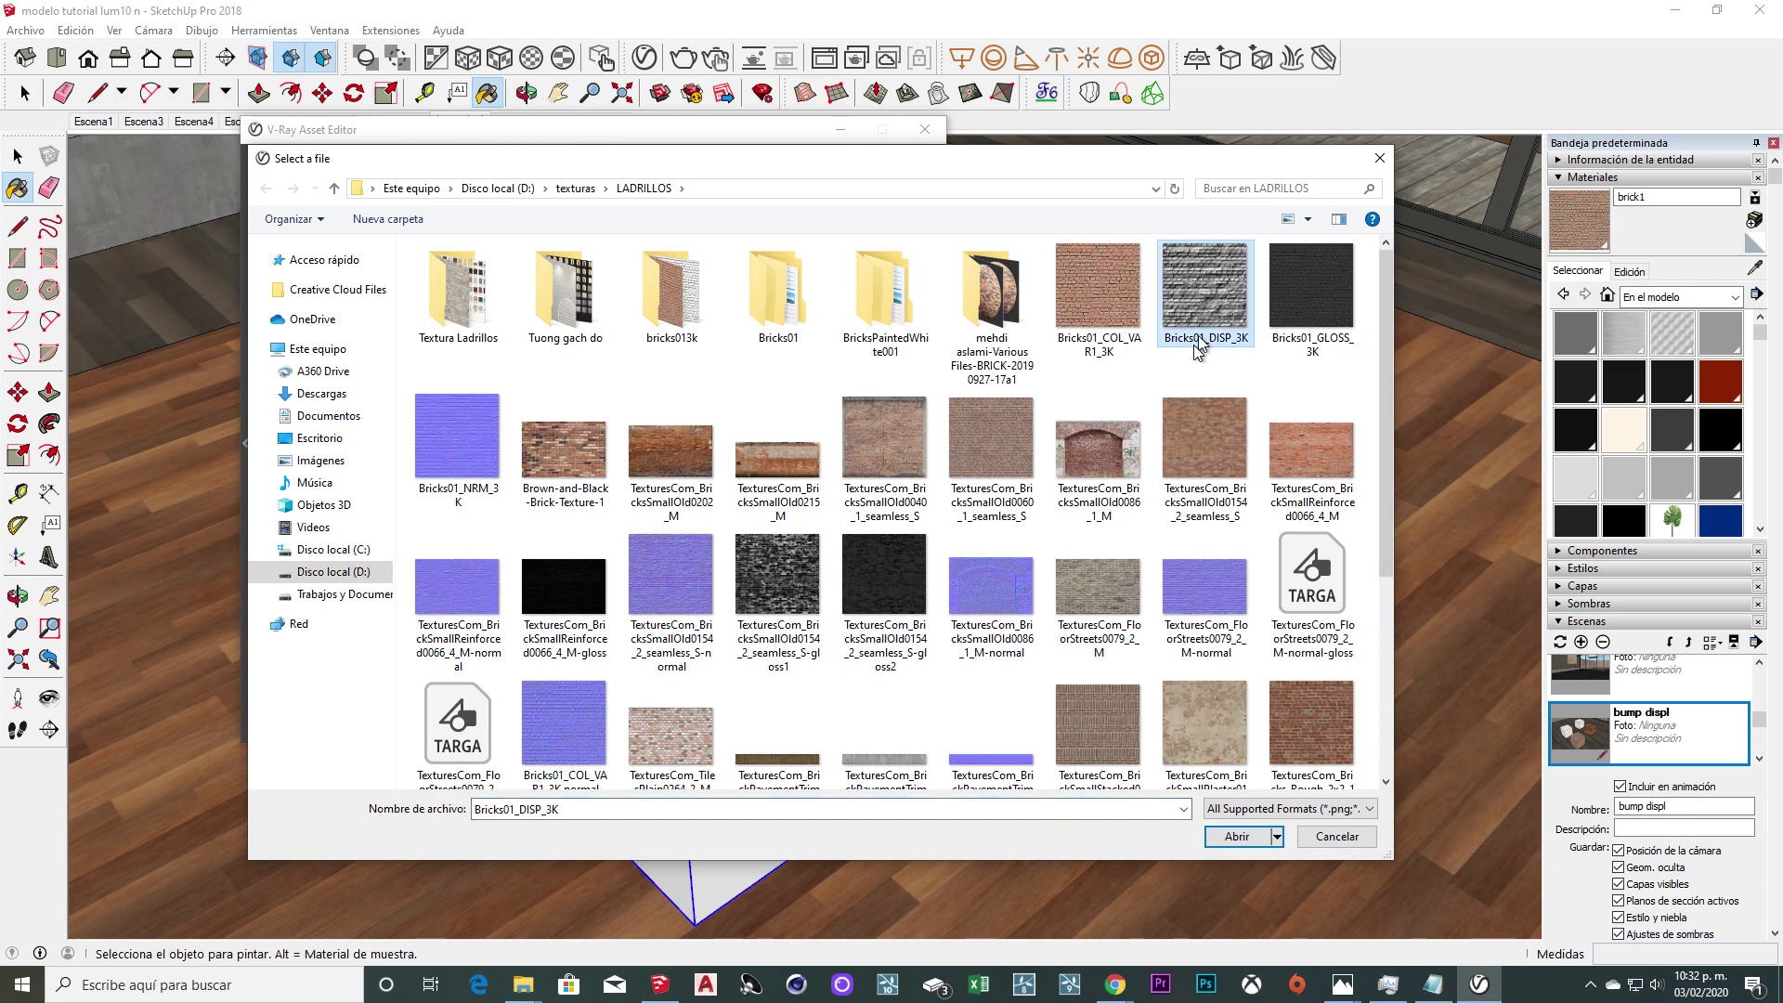
left_click(1234, 833)
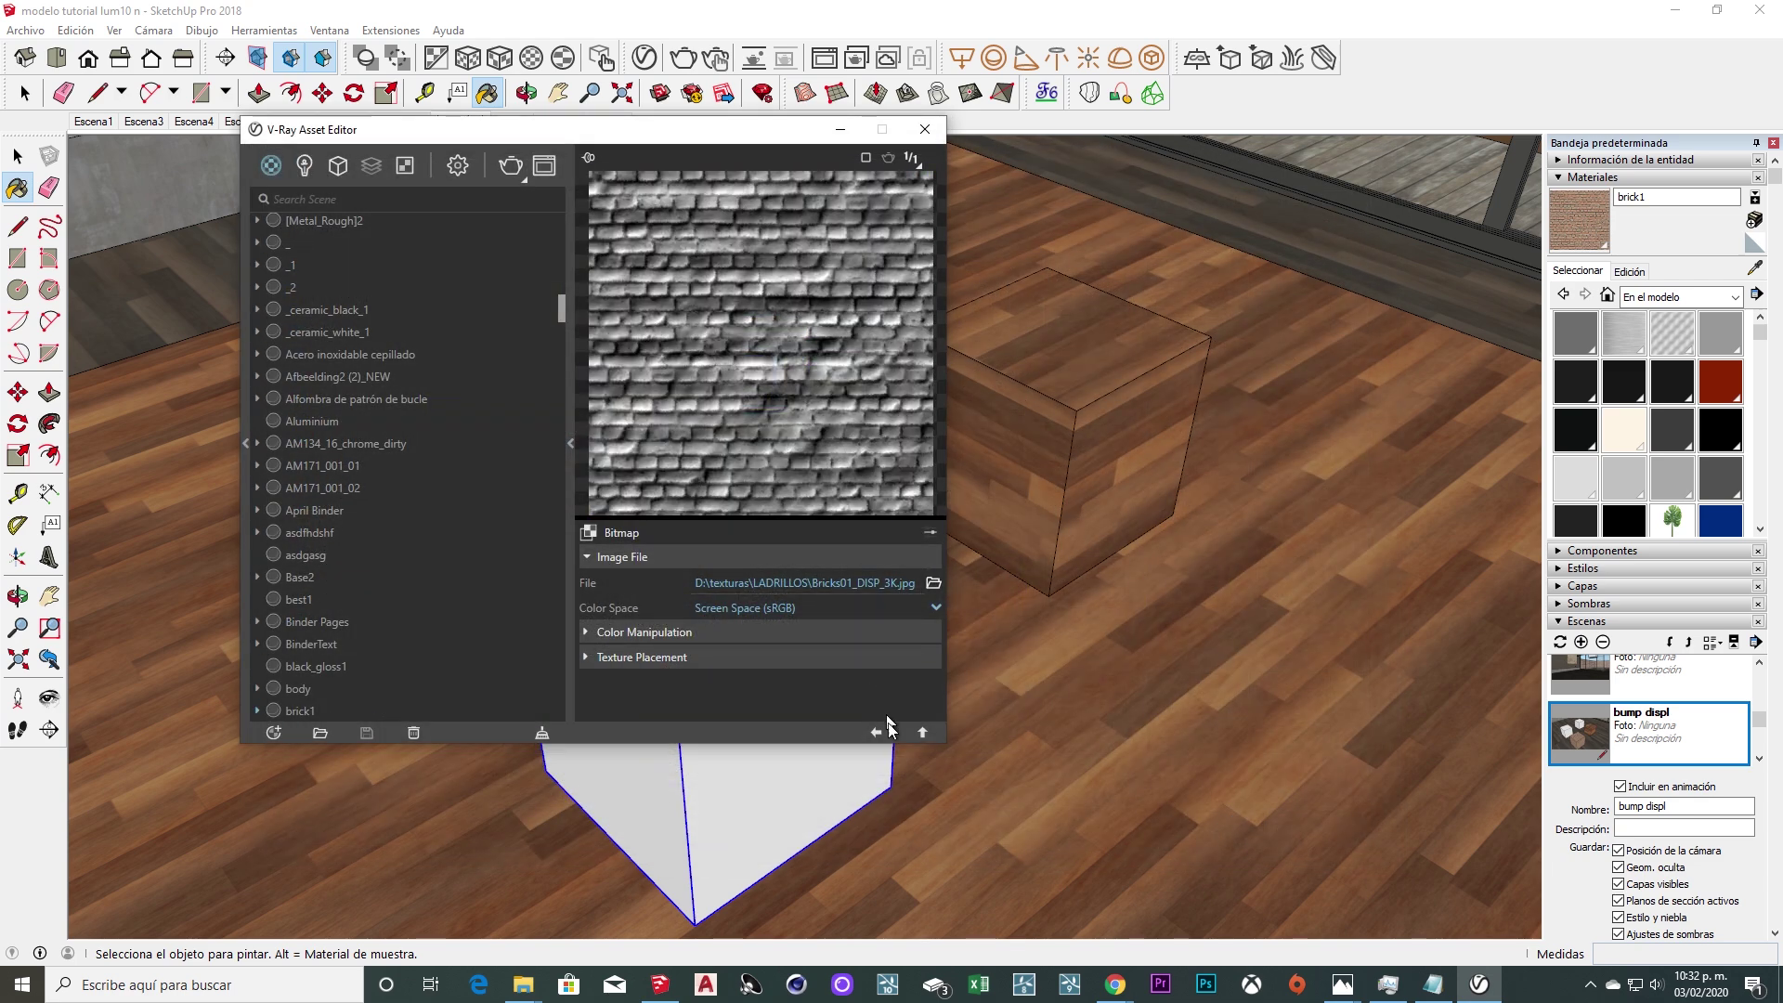
left_click(874, 732)
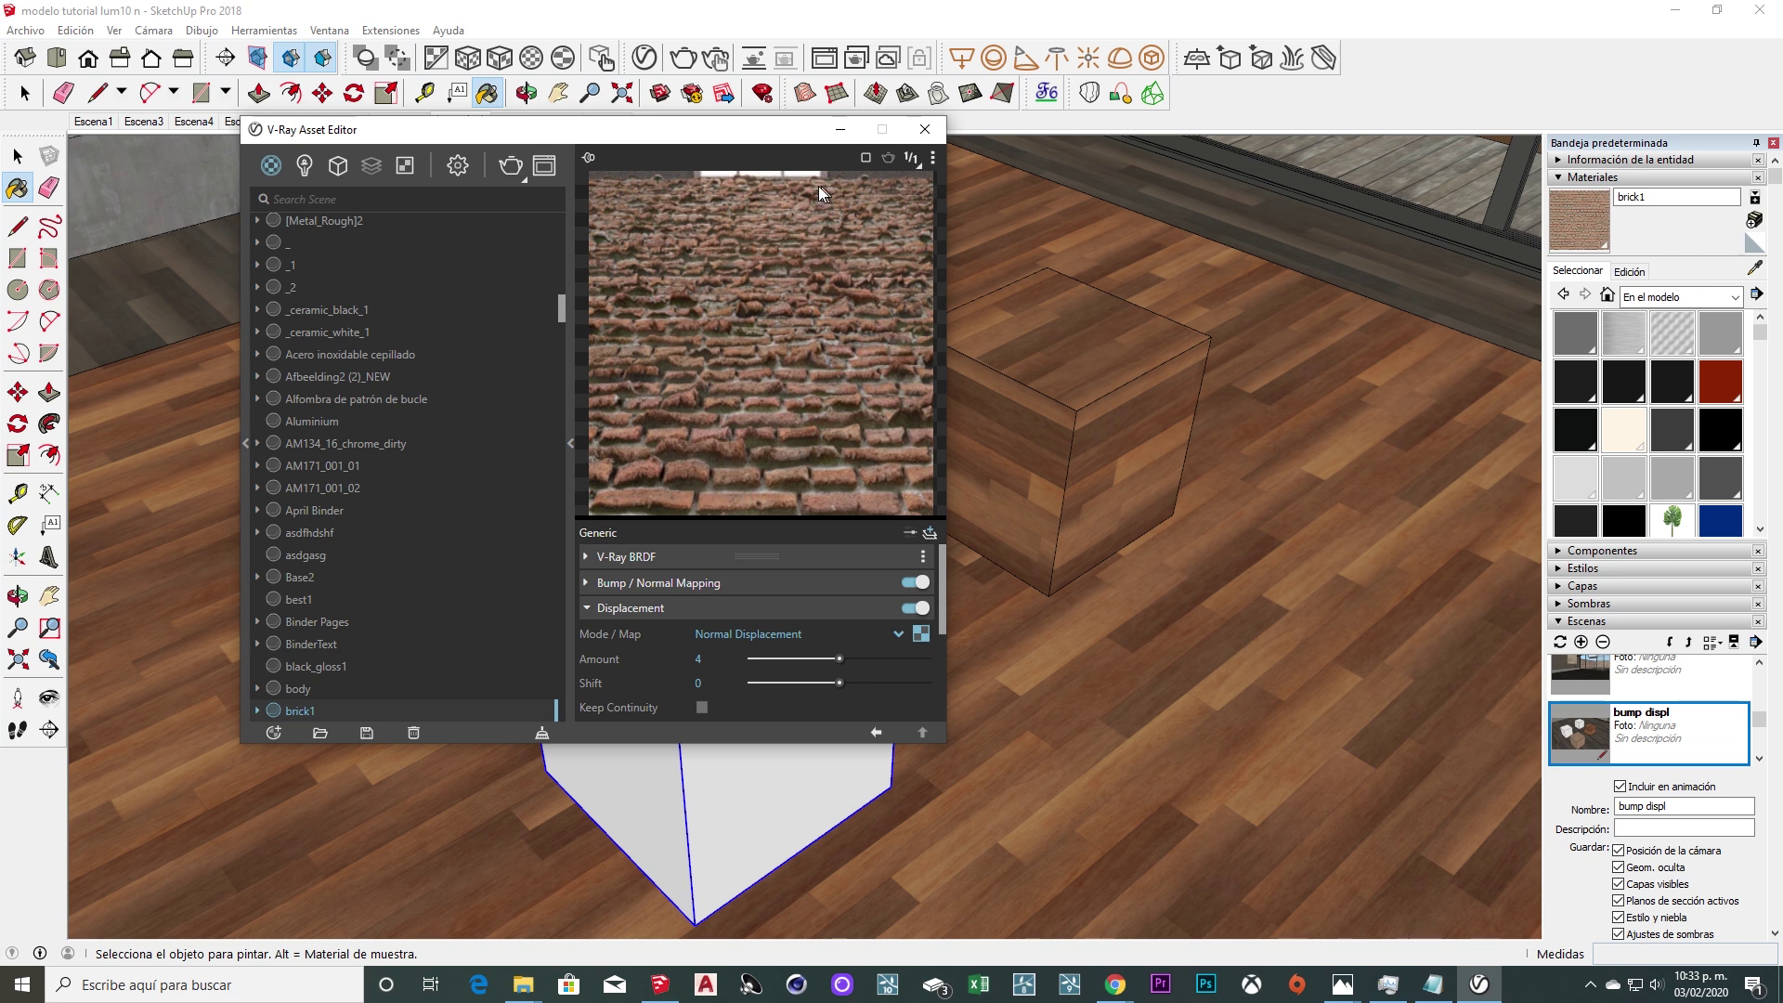
left_click(911, 608)
Re-enable displacement and set brick1's displacement amount to 2.
left_click(912, 608)
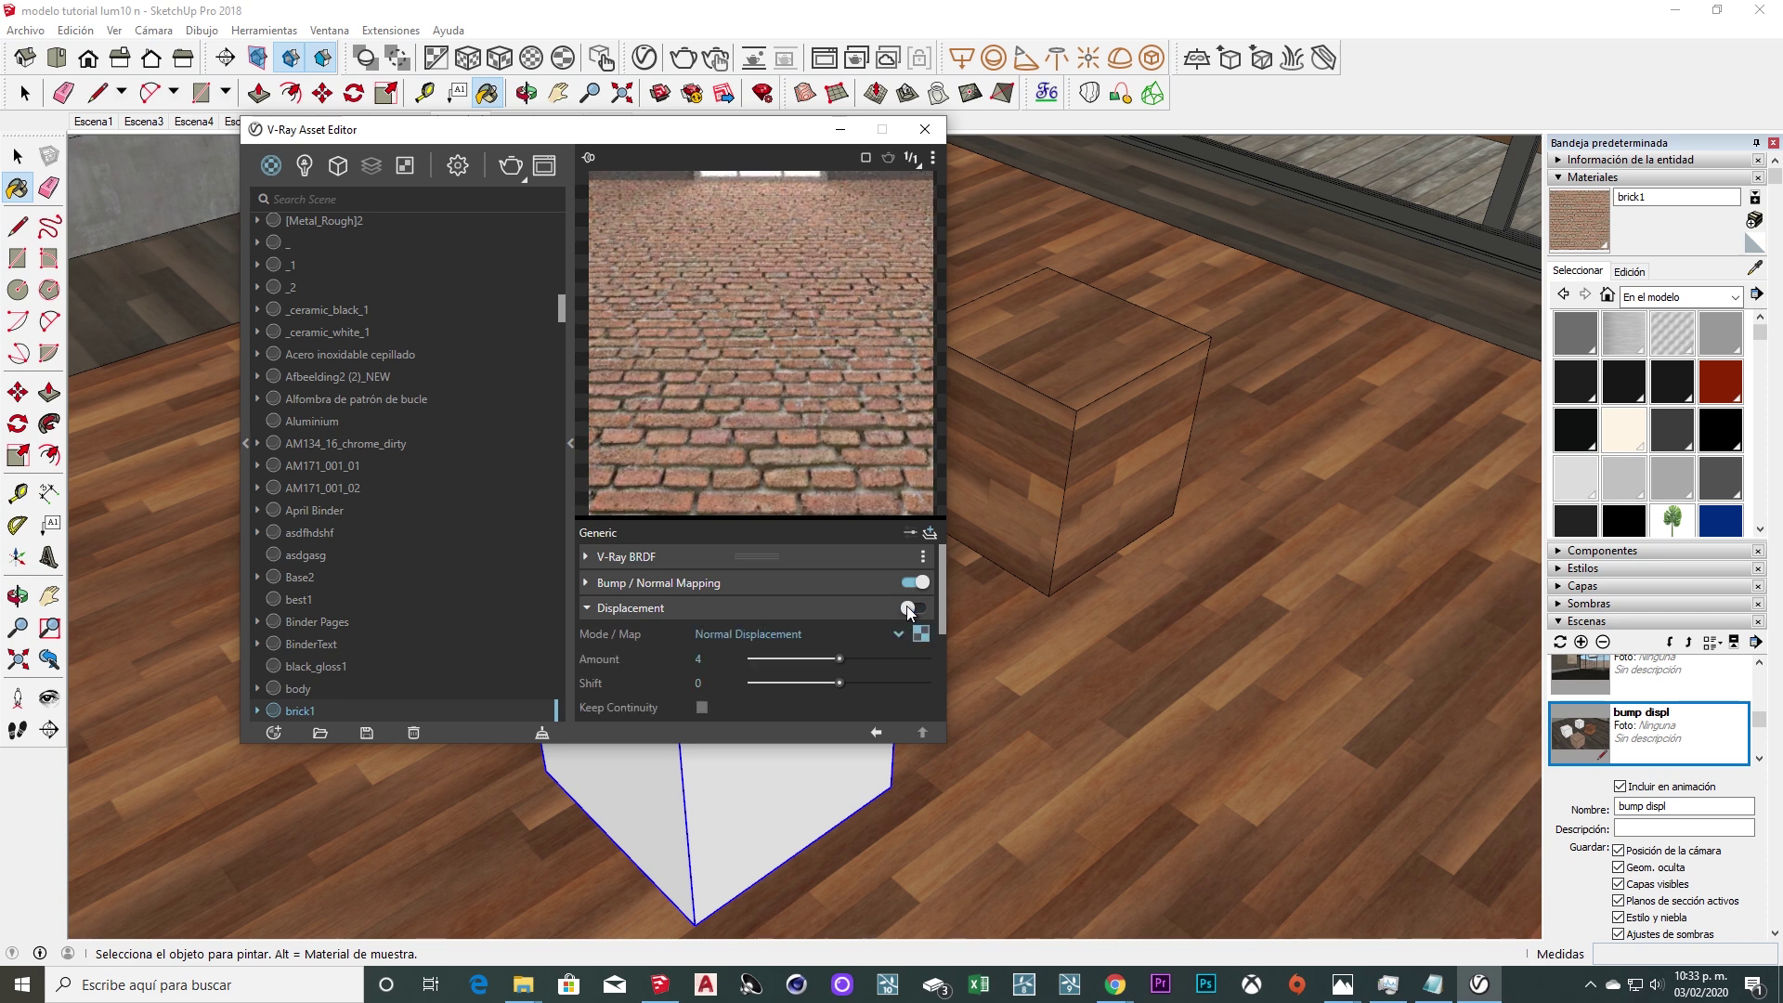
double_click(698, 658)
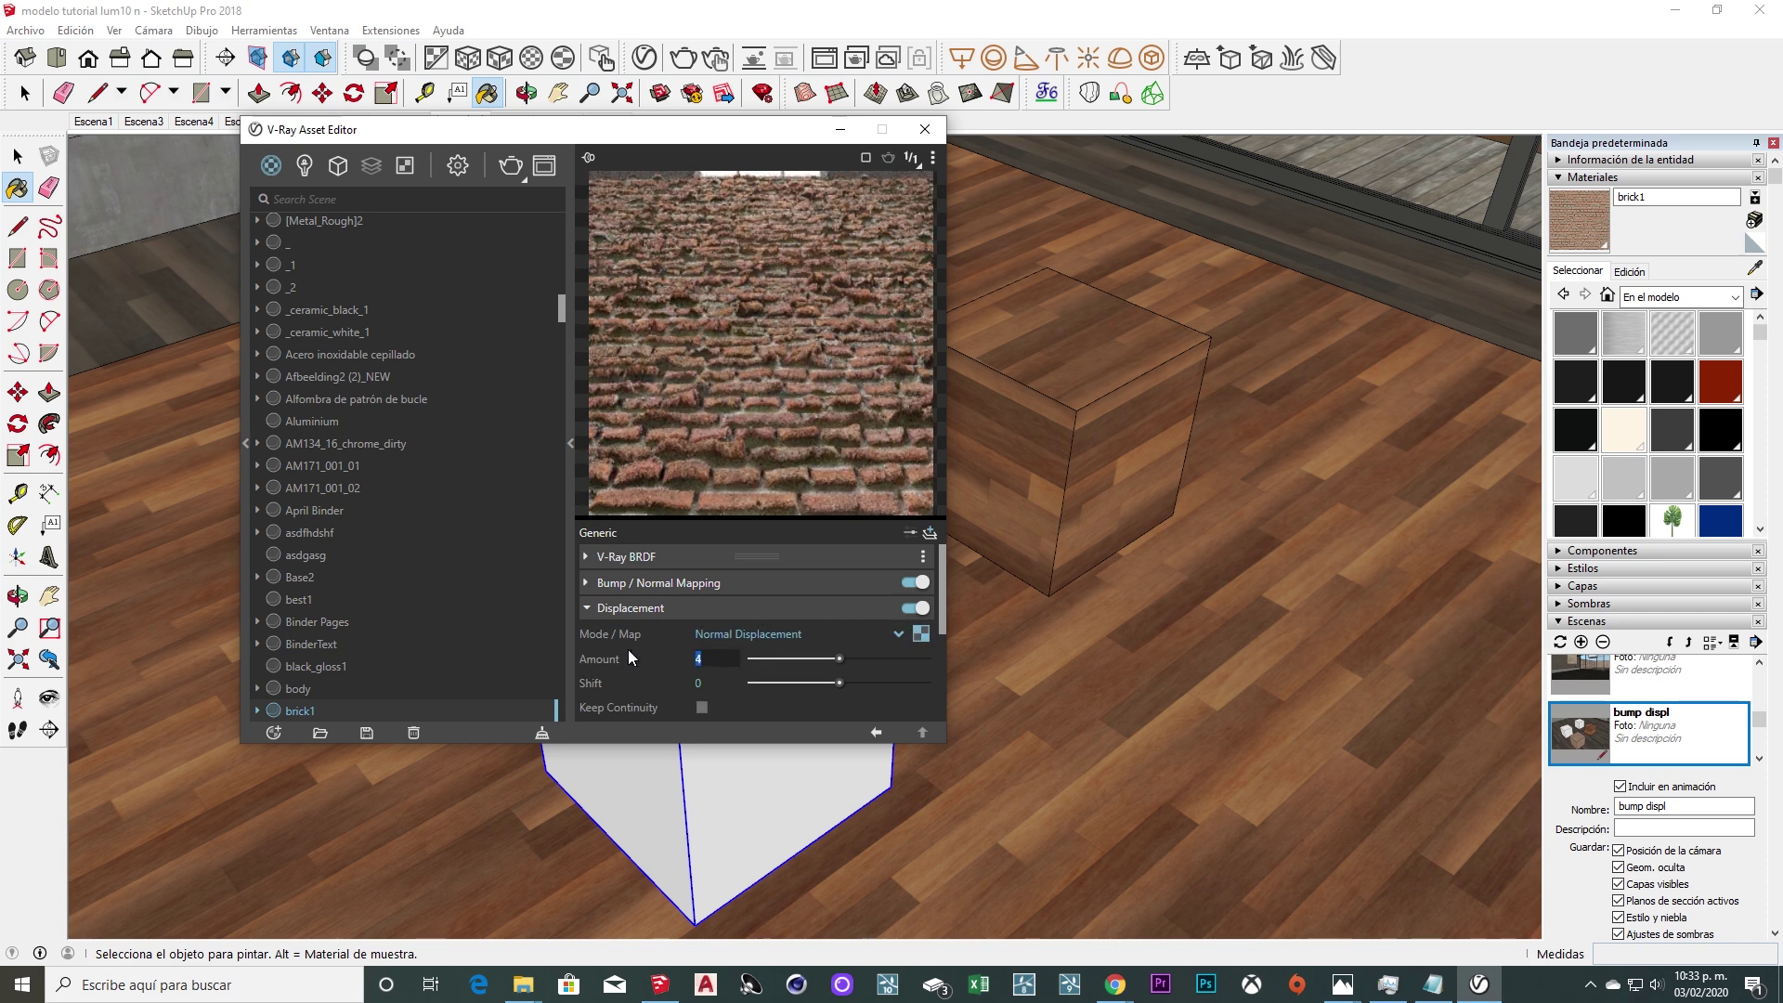
type("2")
key("Return")
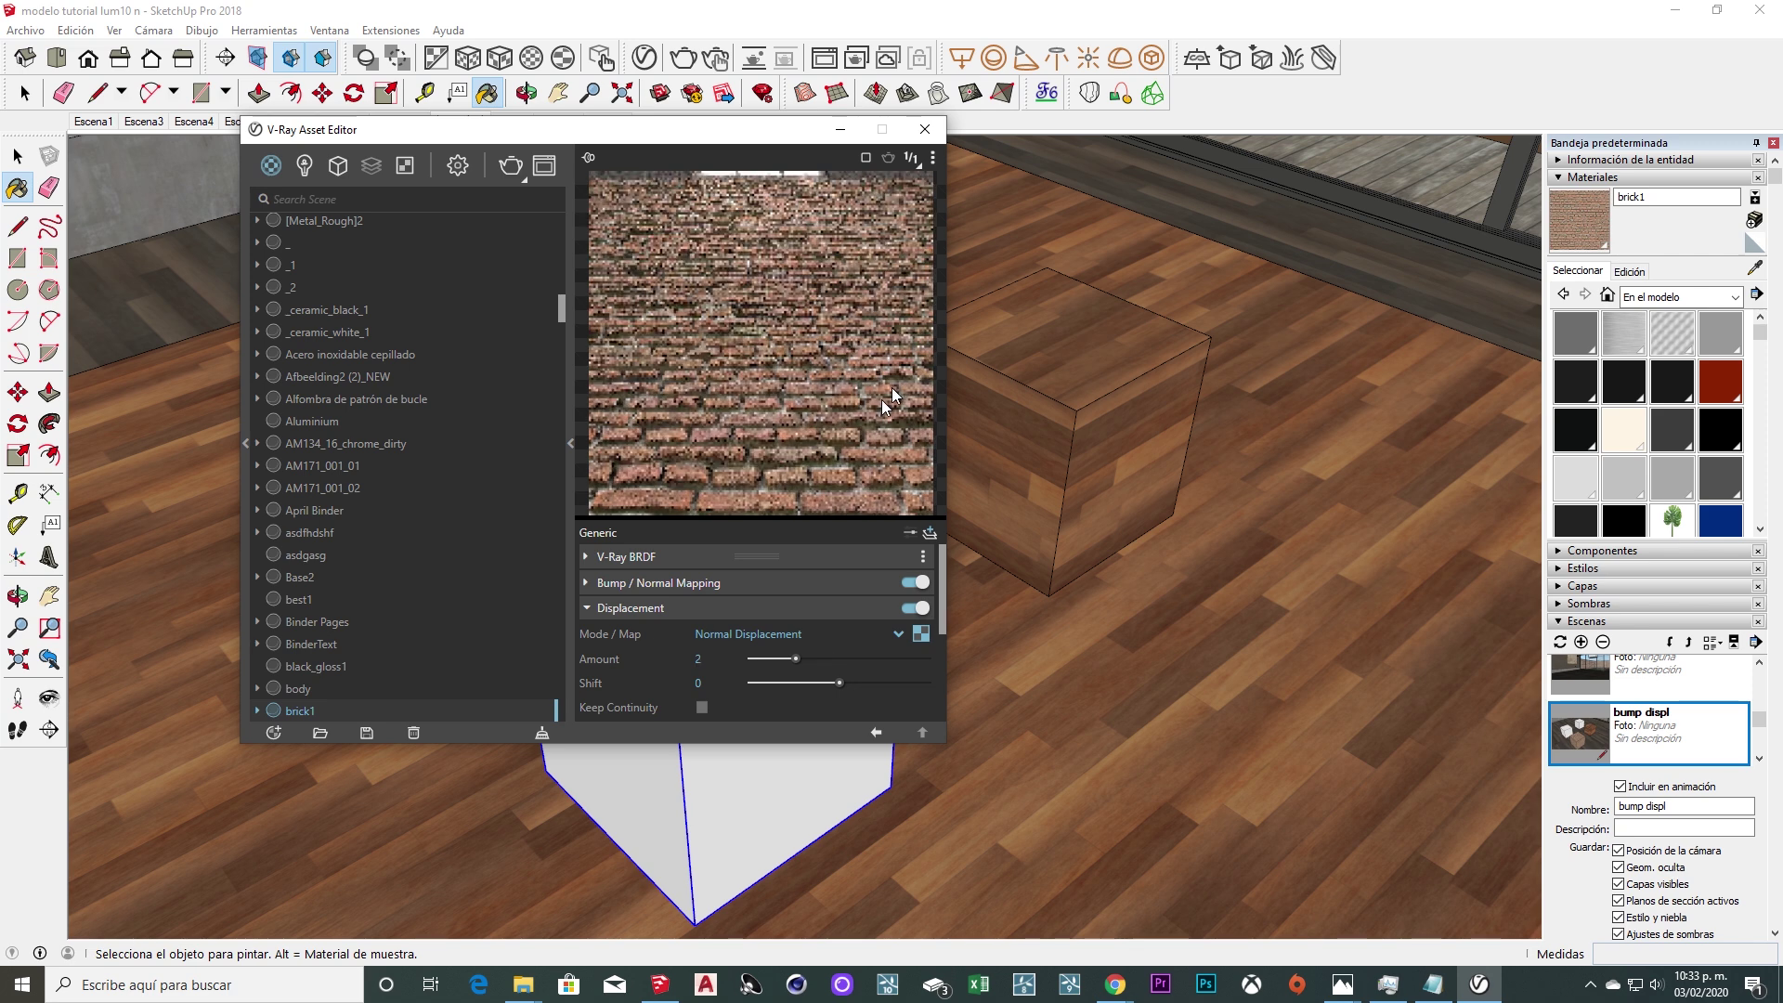
Compare brick1 with displacement off and on on the Wall and Wall Closeup previews.
left_click(933, 159)
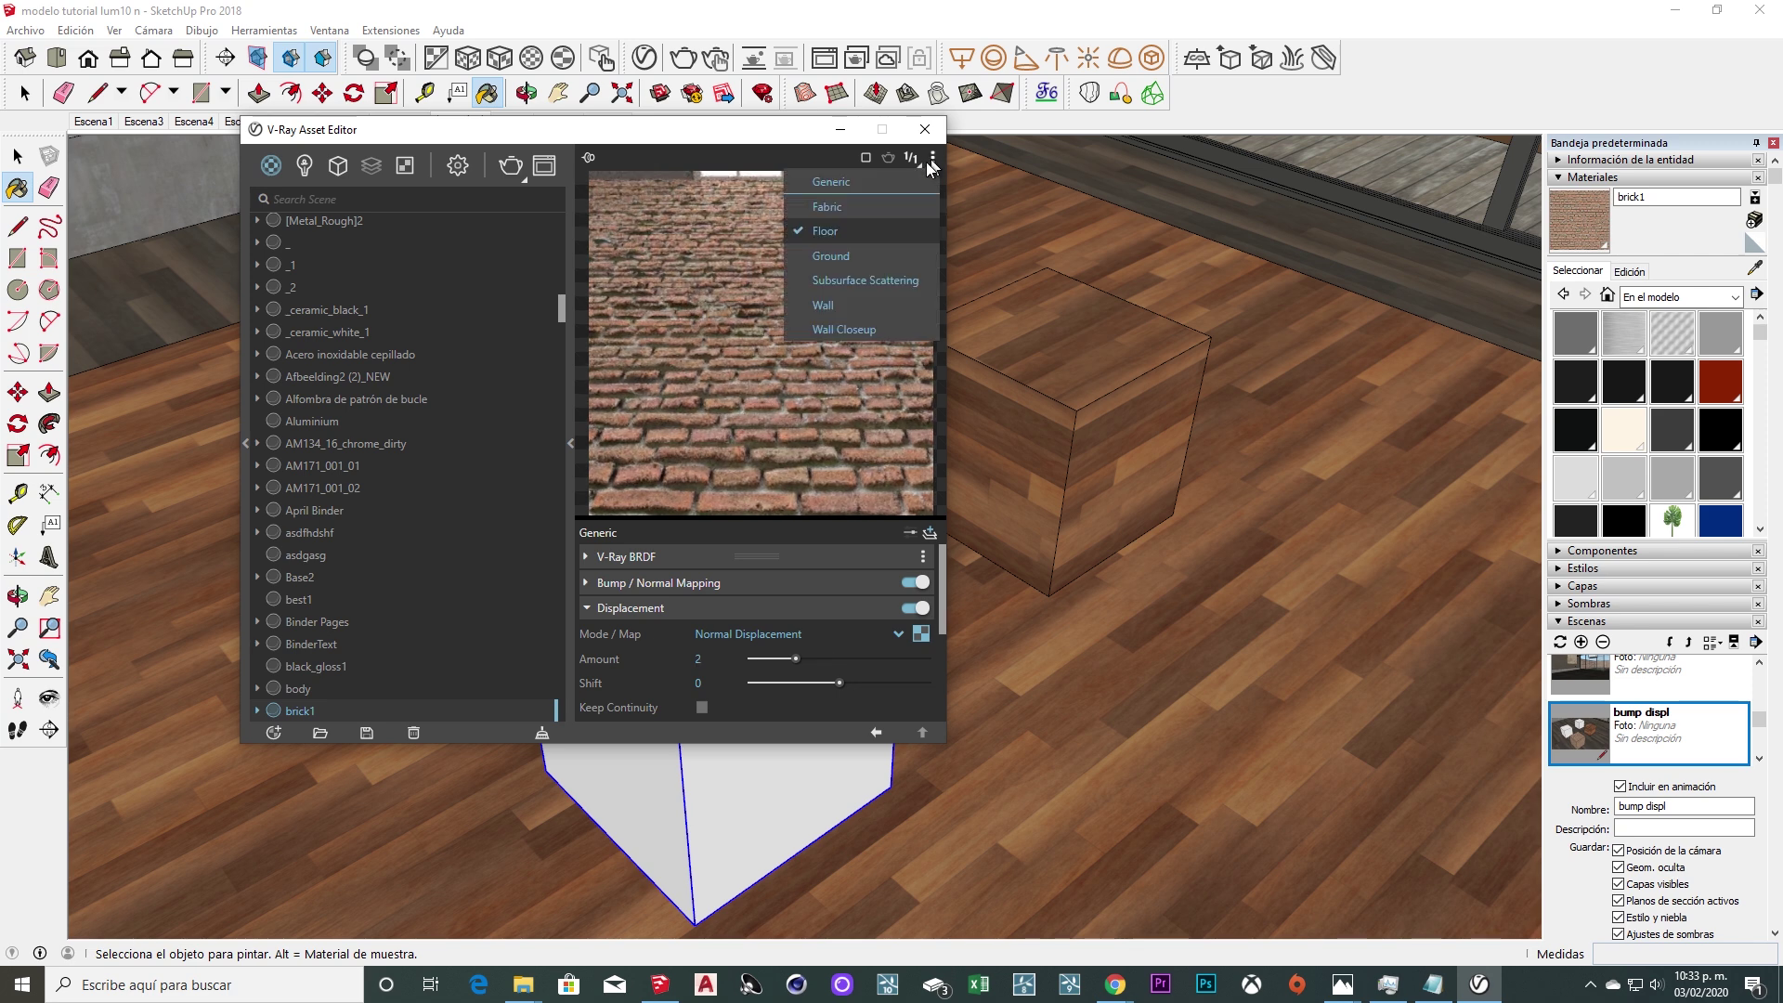
left_click(829, 319)
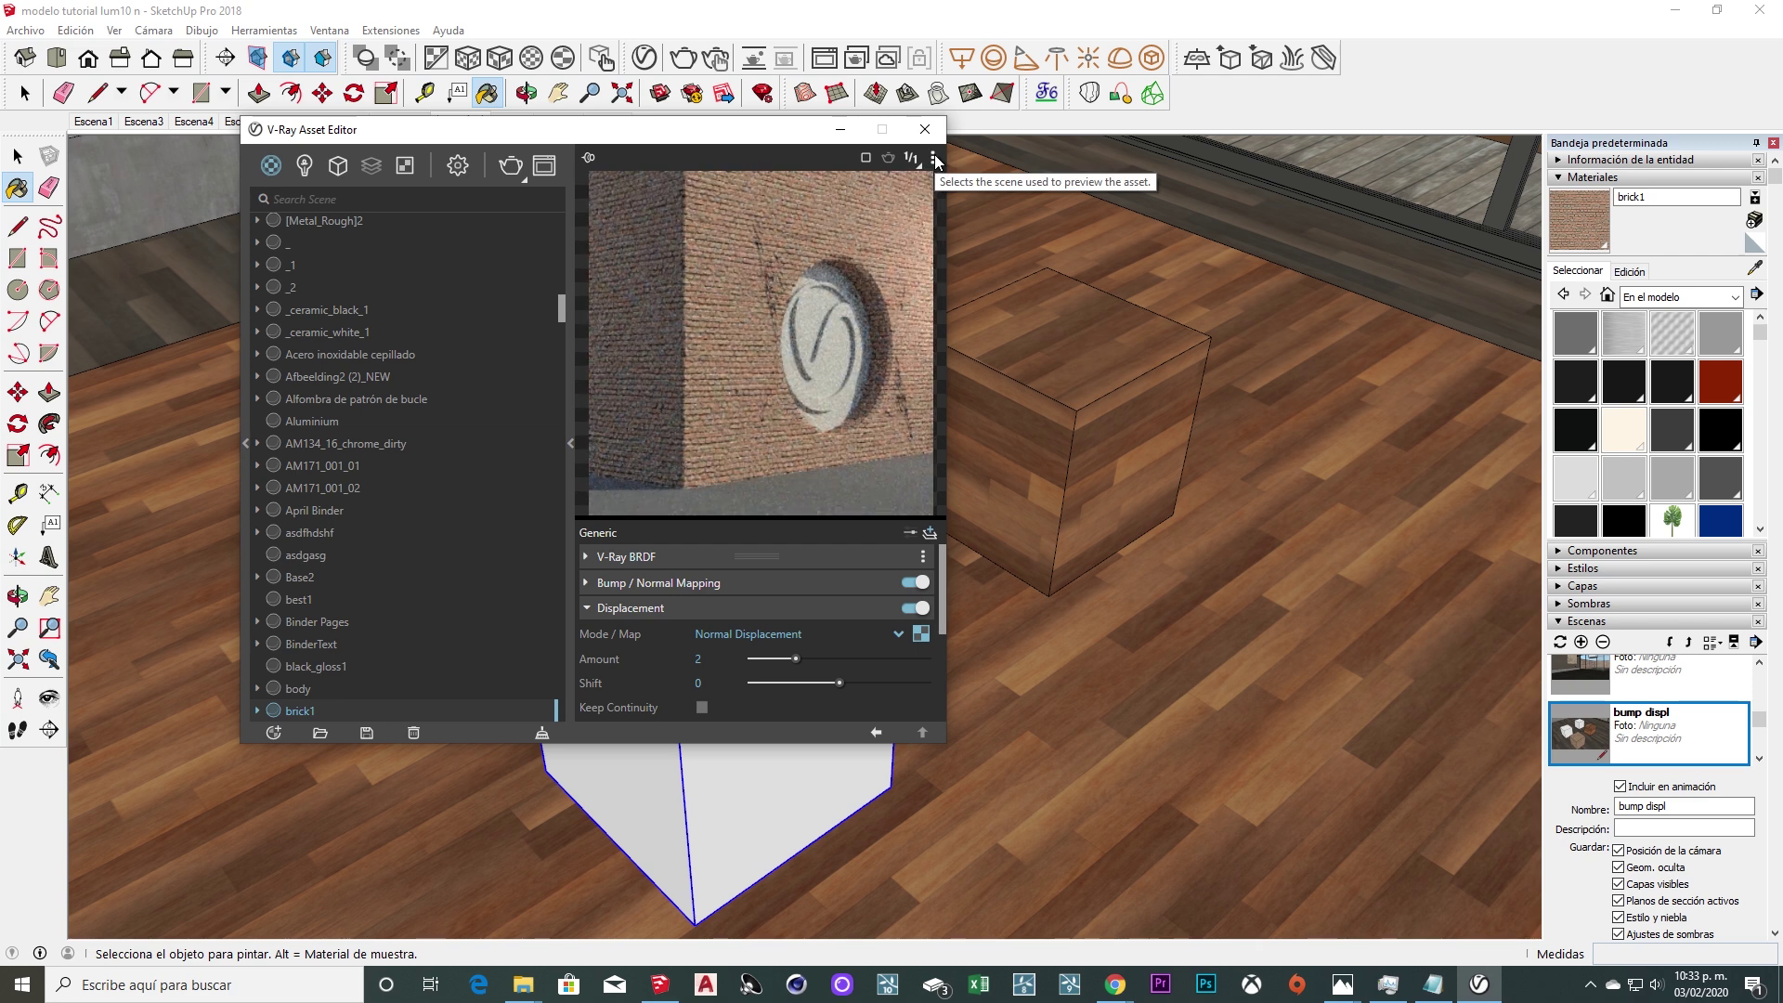
left_click(913, 608)
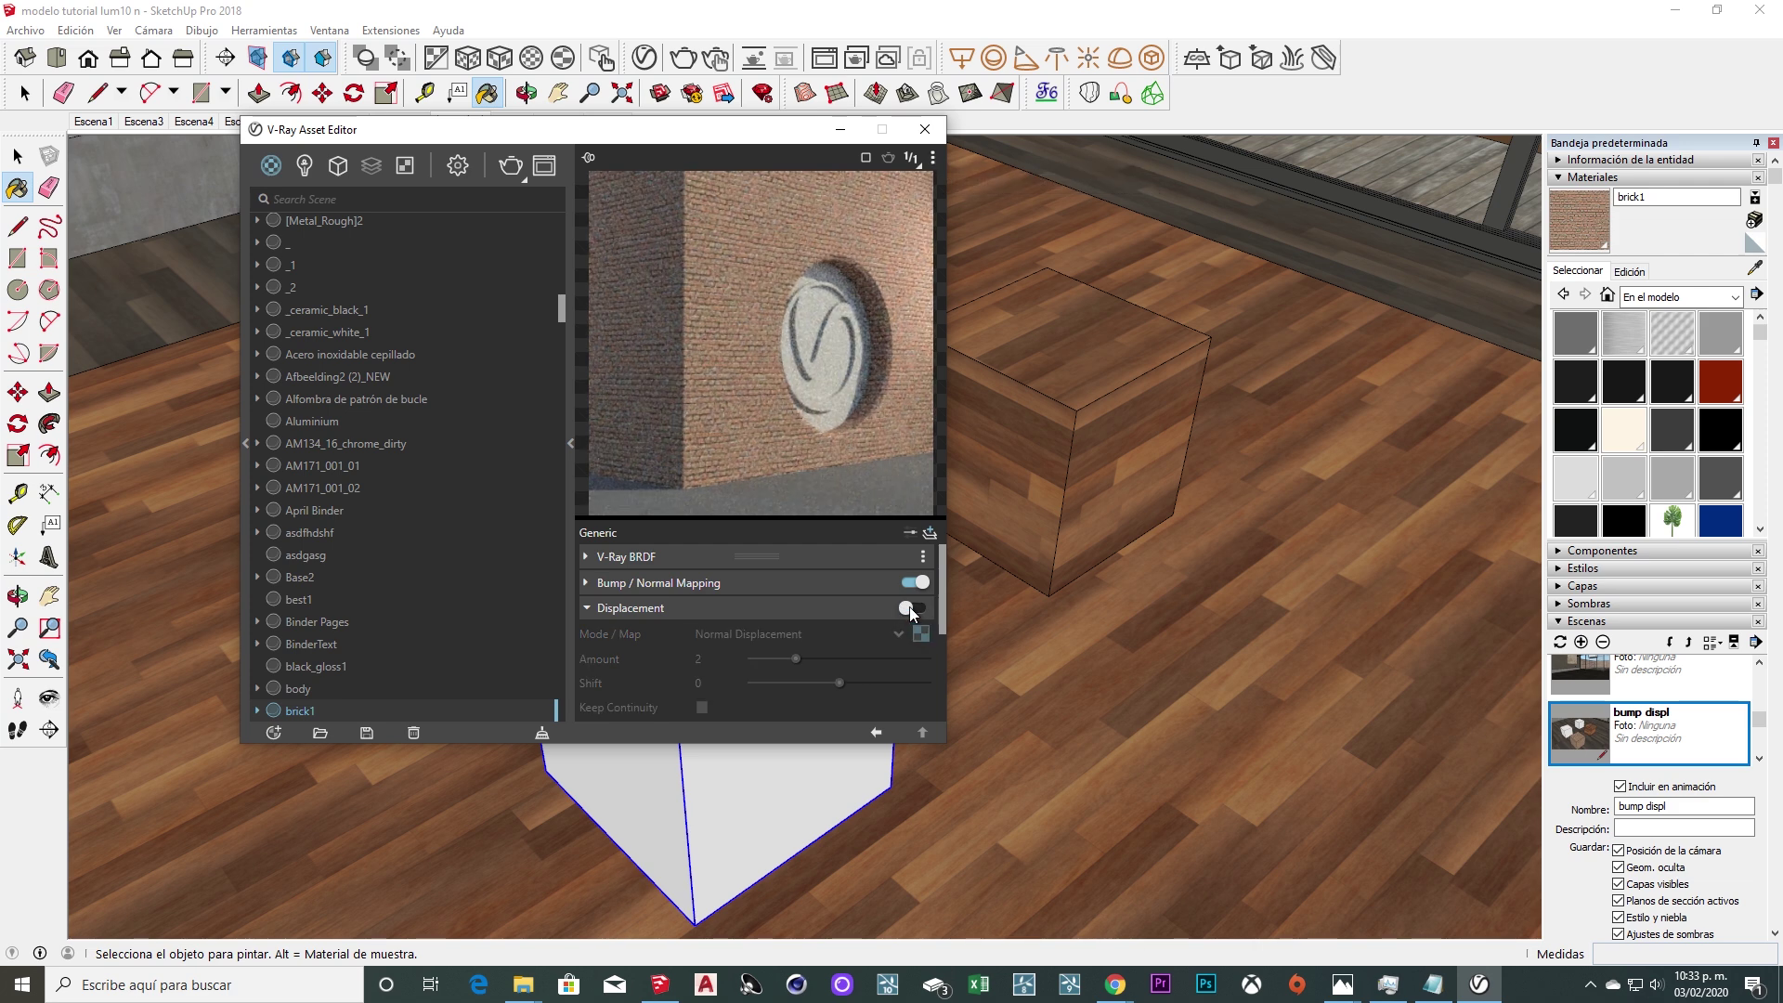
left_click(913, 608)
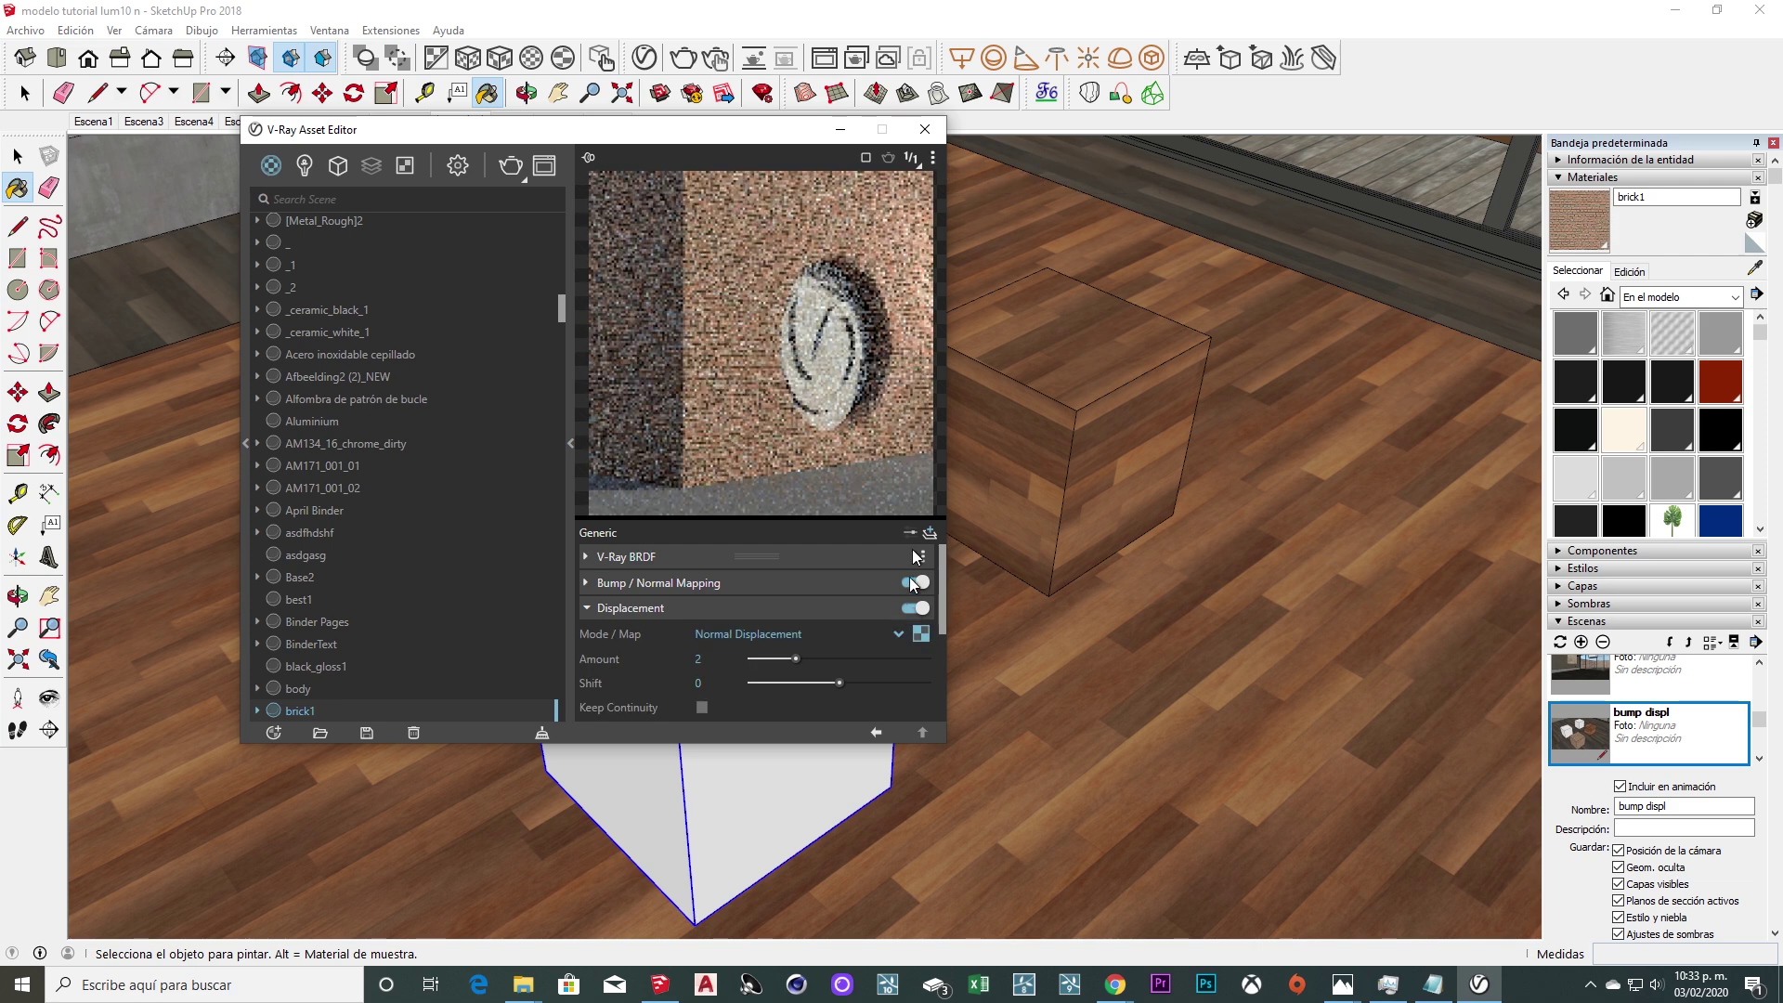
left_click(934, 157)
left_click(827, 330)
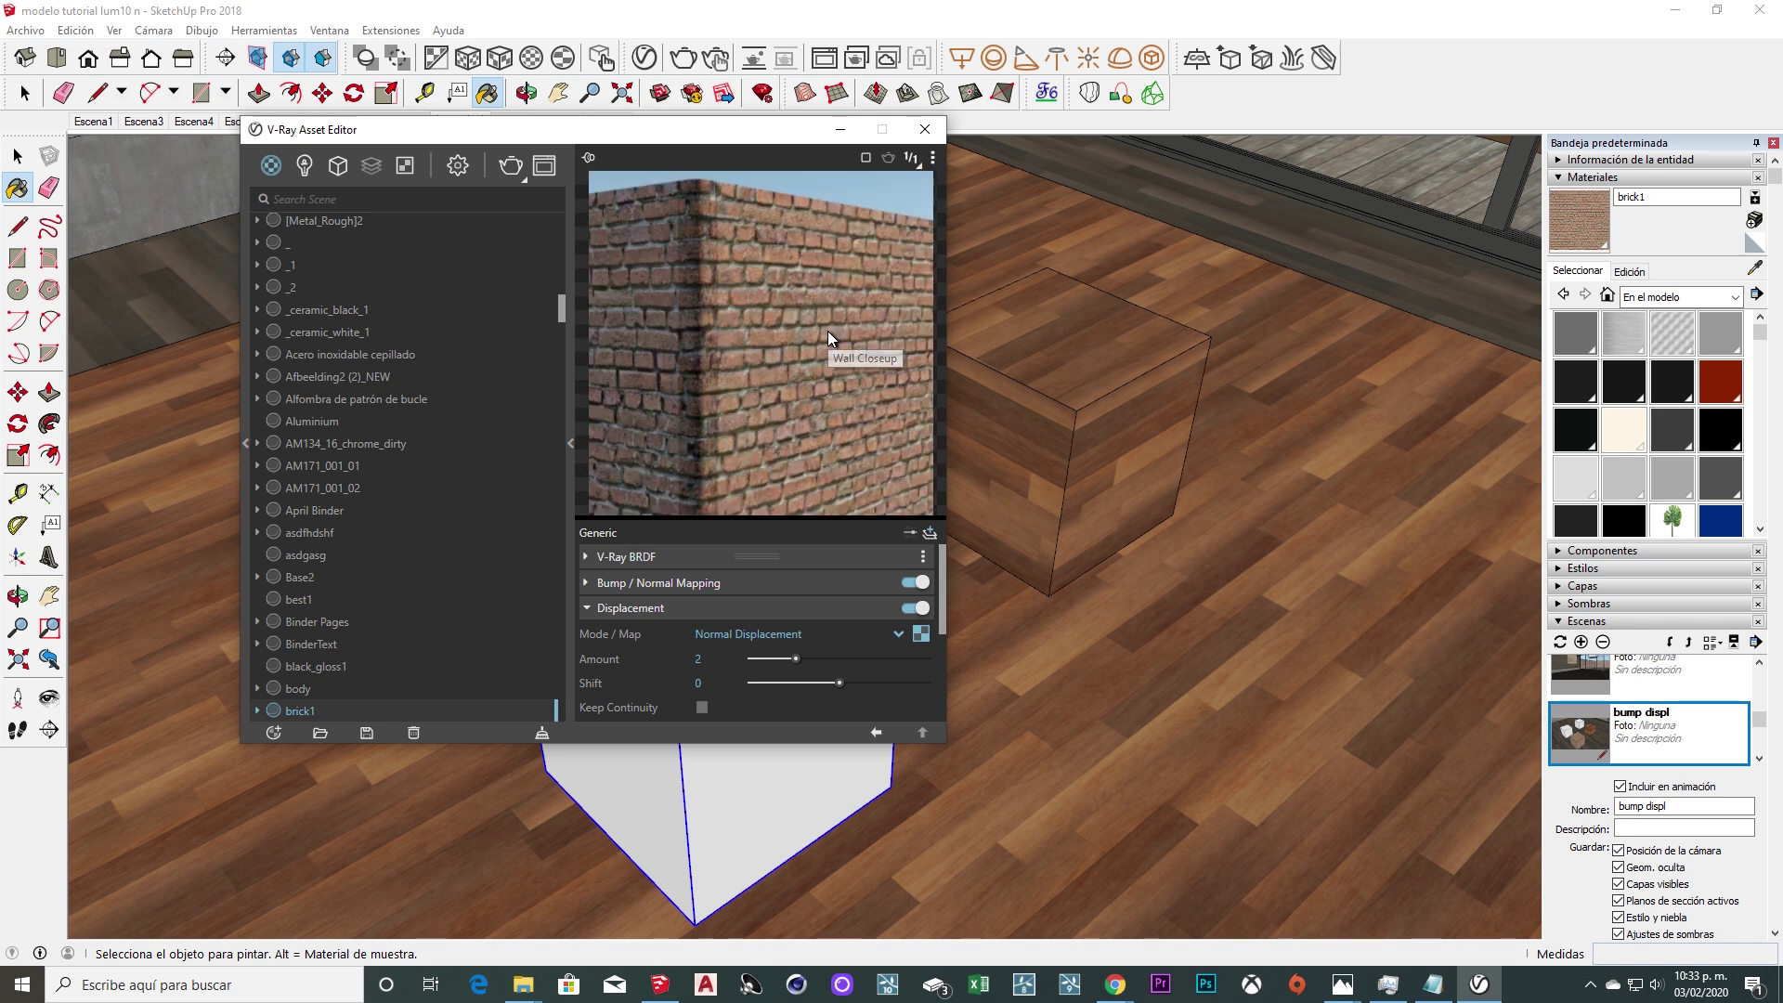
left_click(913, 610)
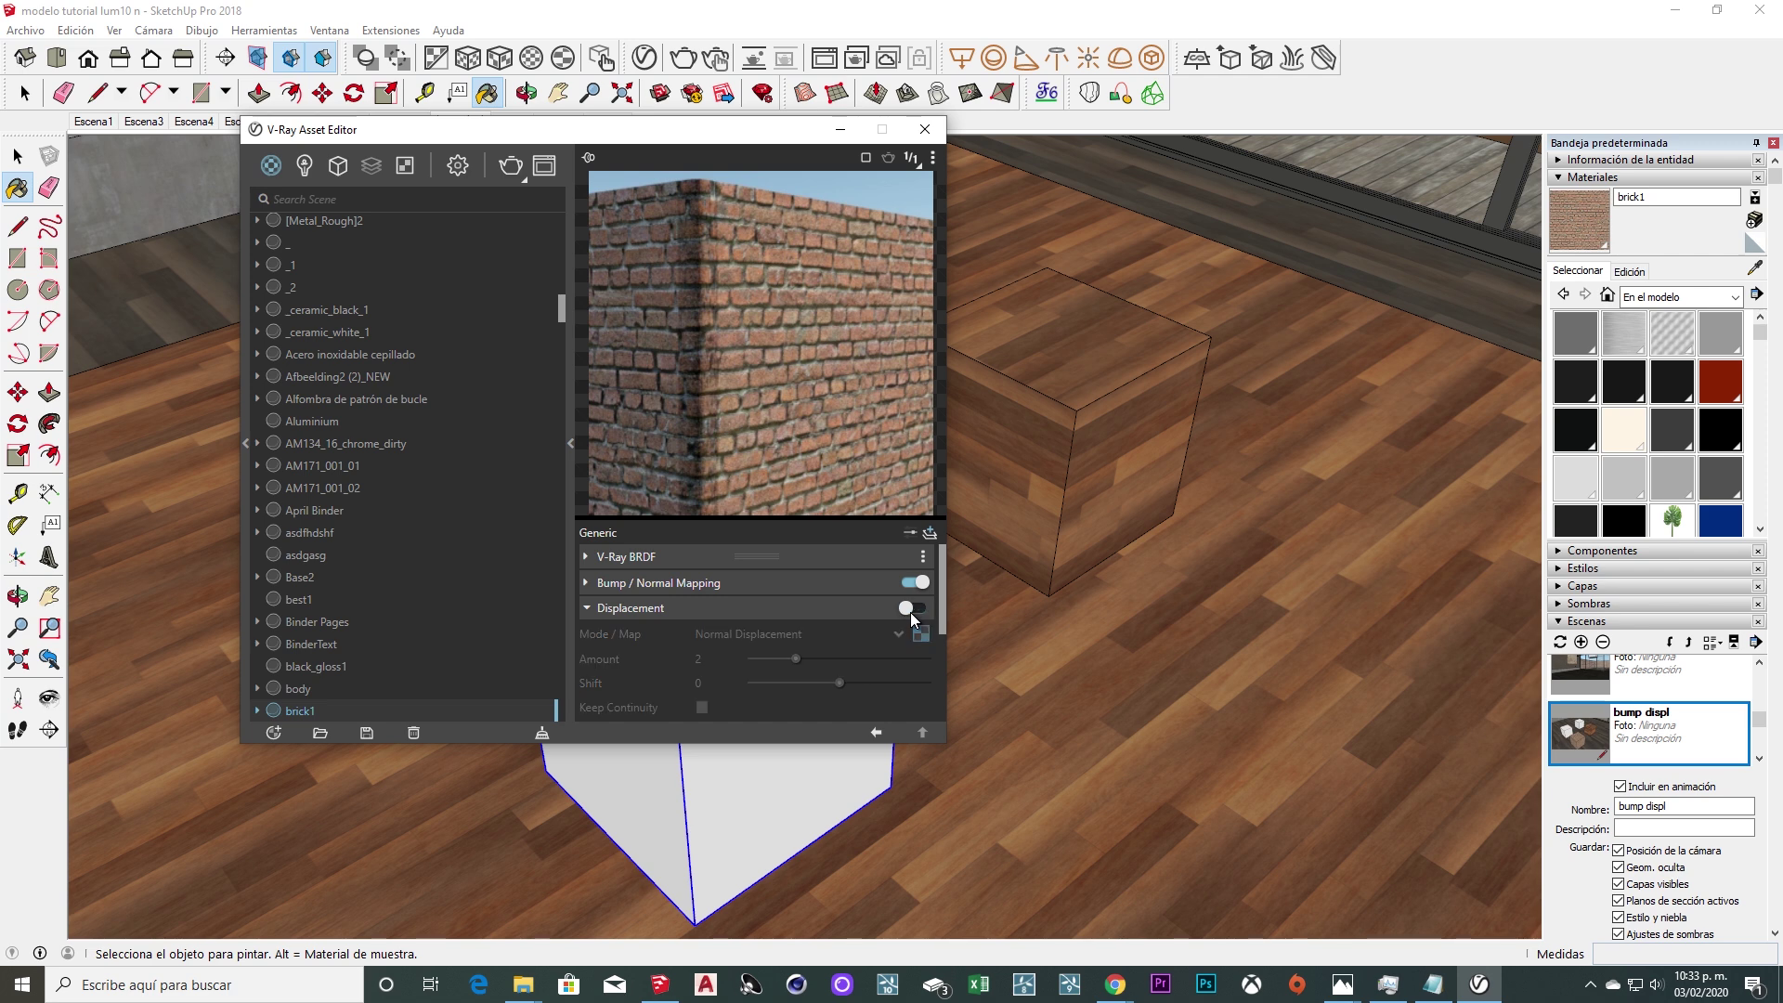
left_click(907, 609)
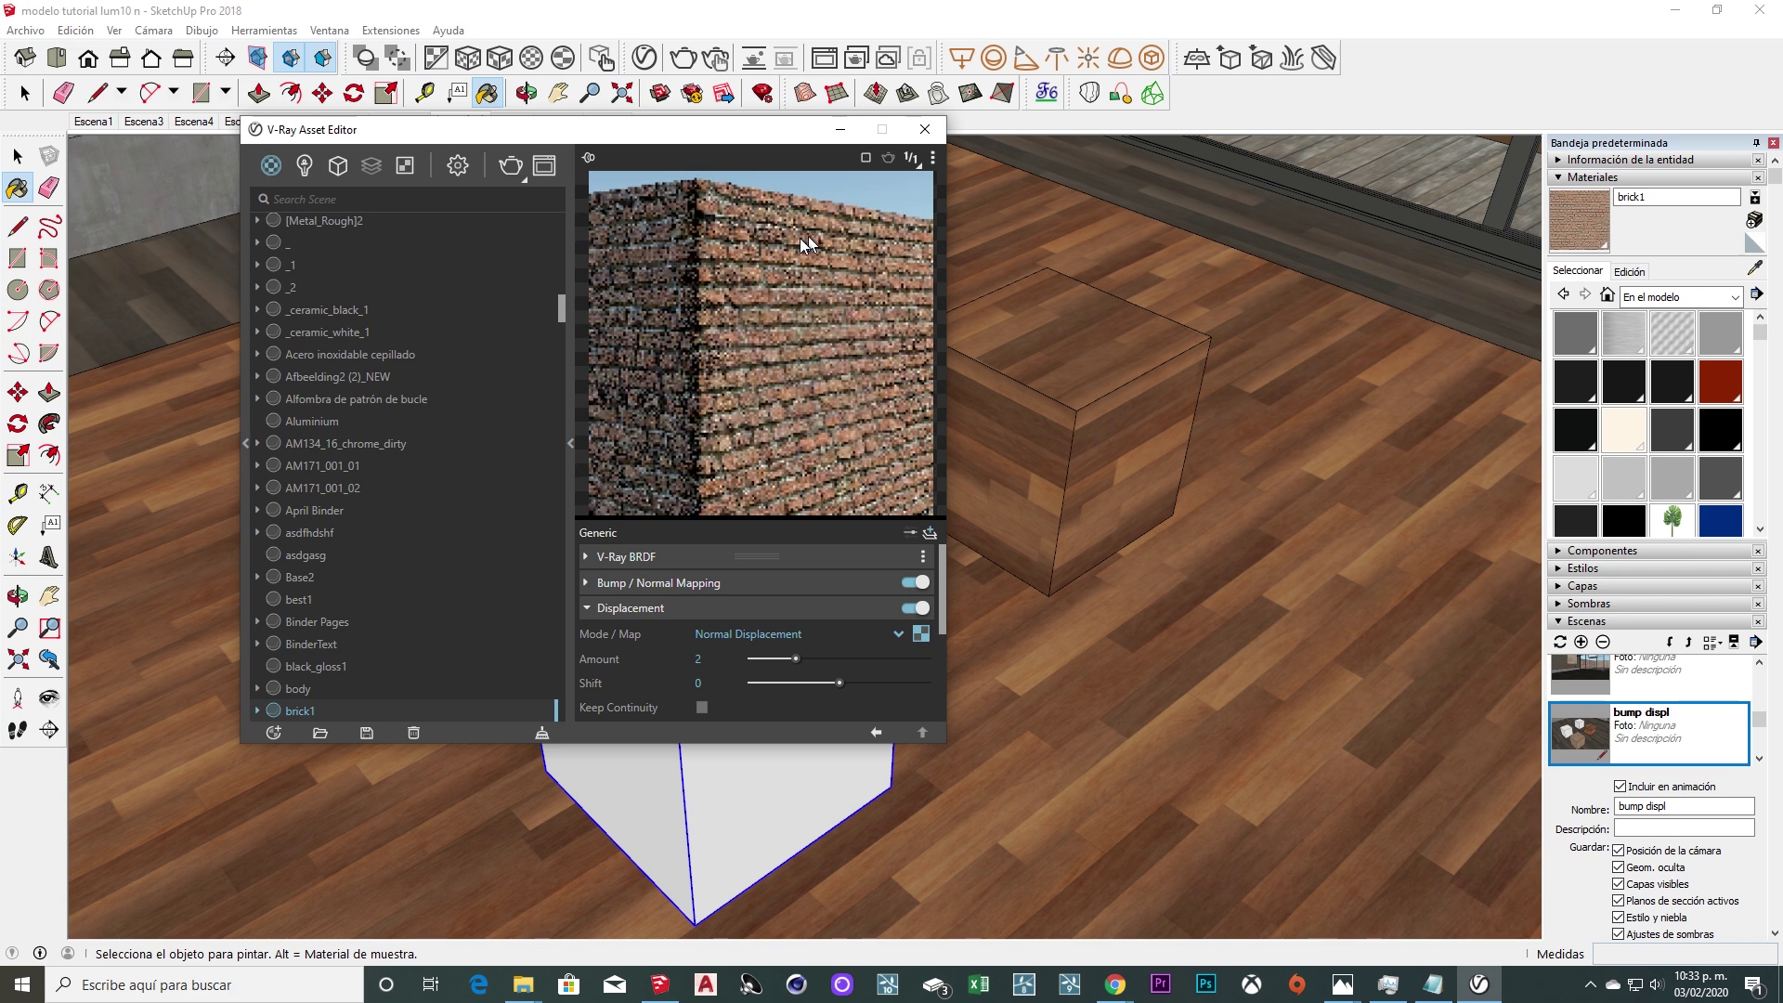
left_click_drag(736, 135, 660, 99)
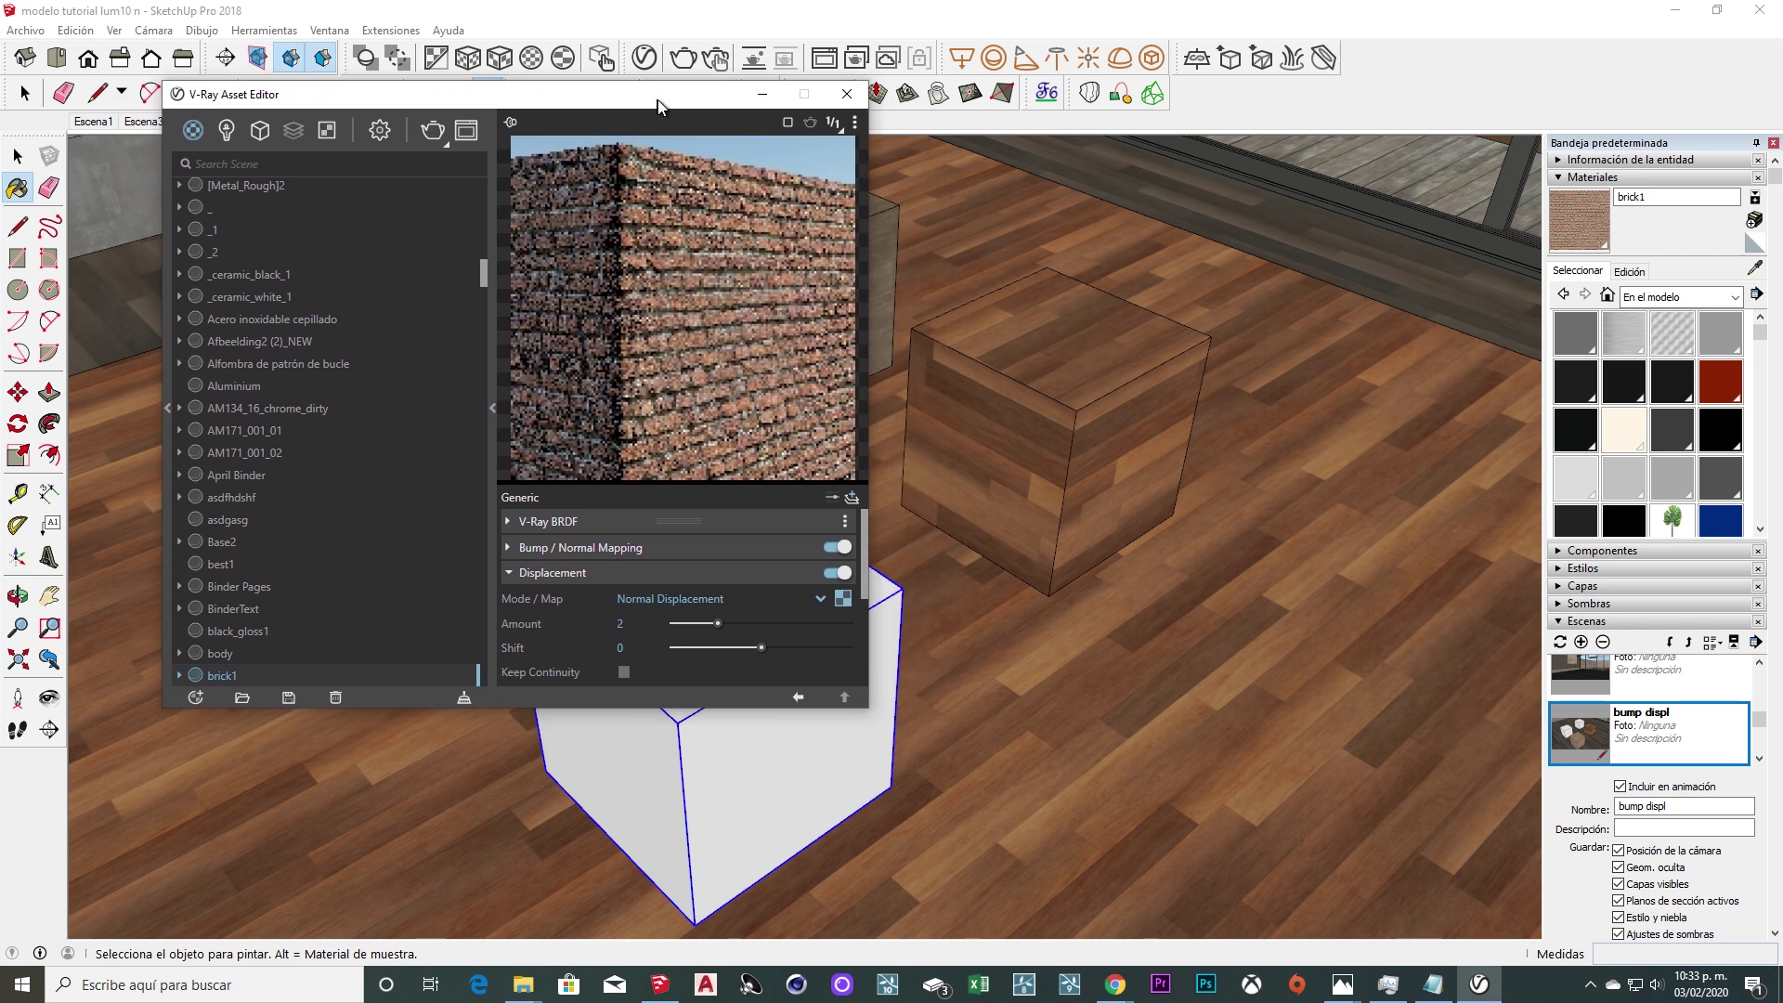
left_click_drag(612, 97, 688, 87)
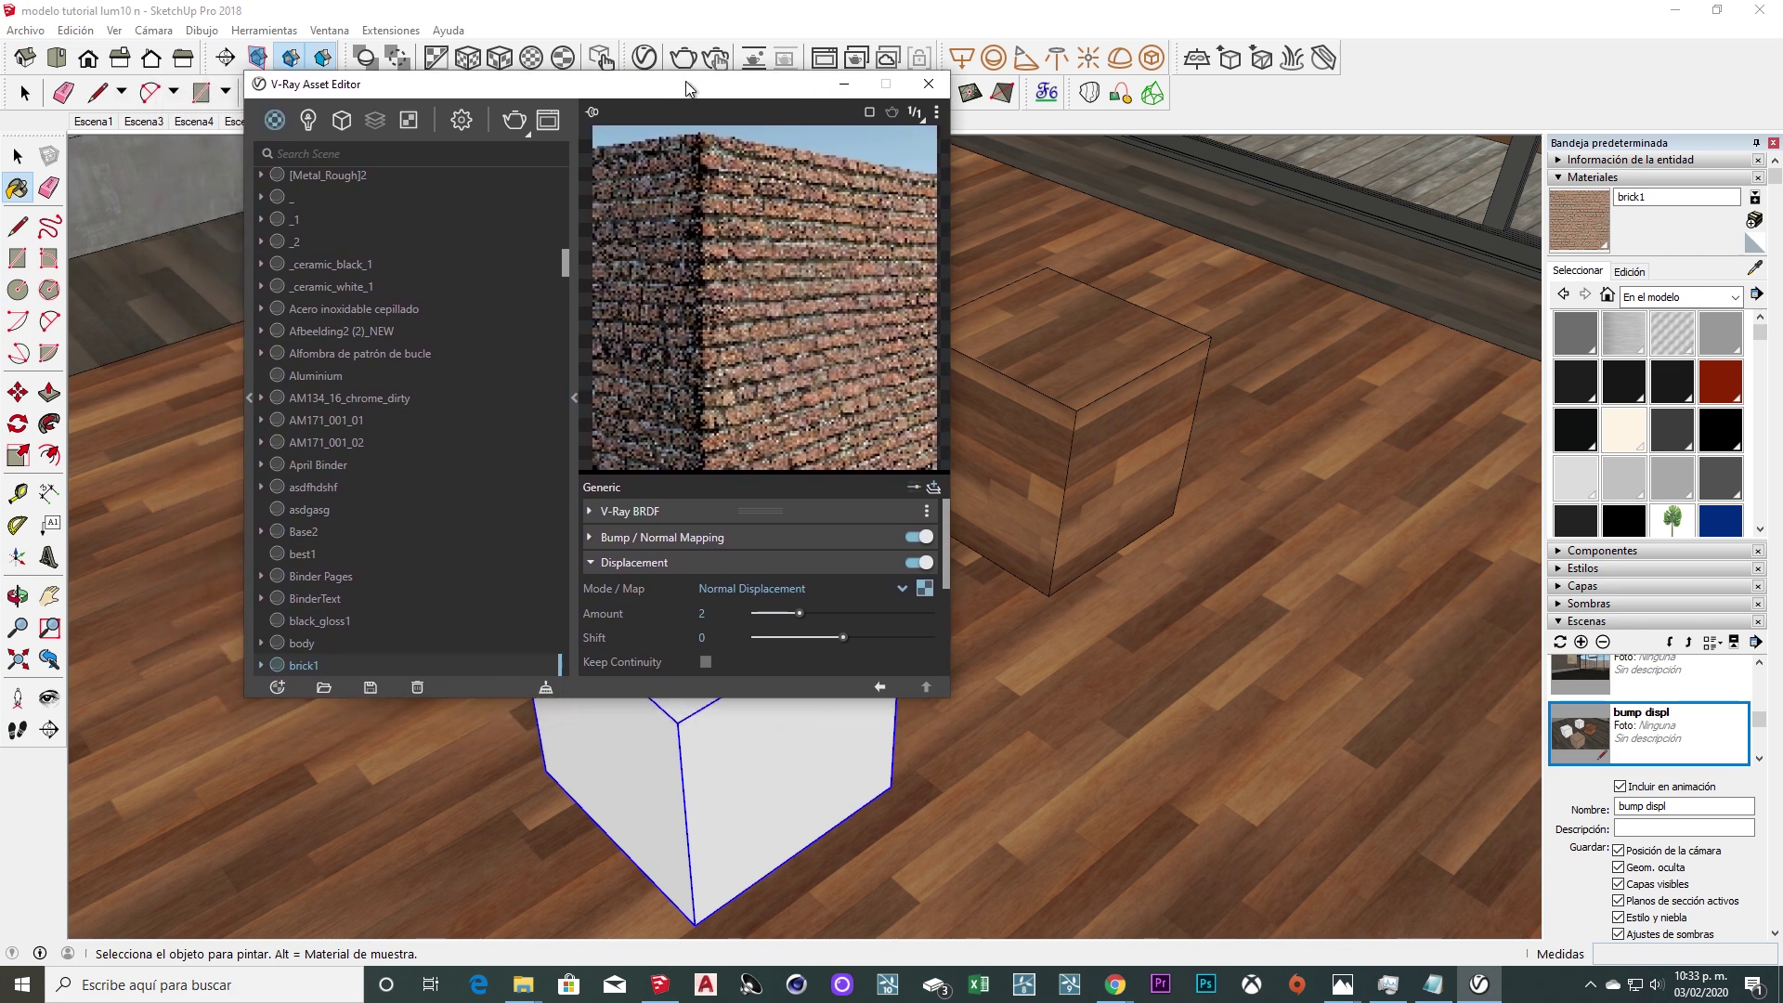
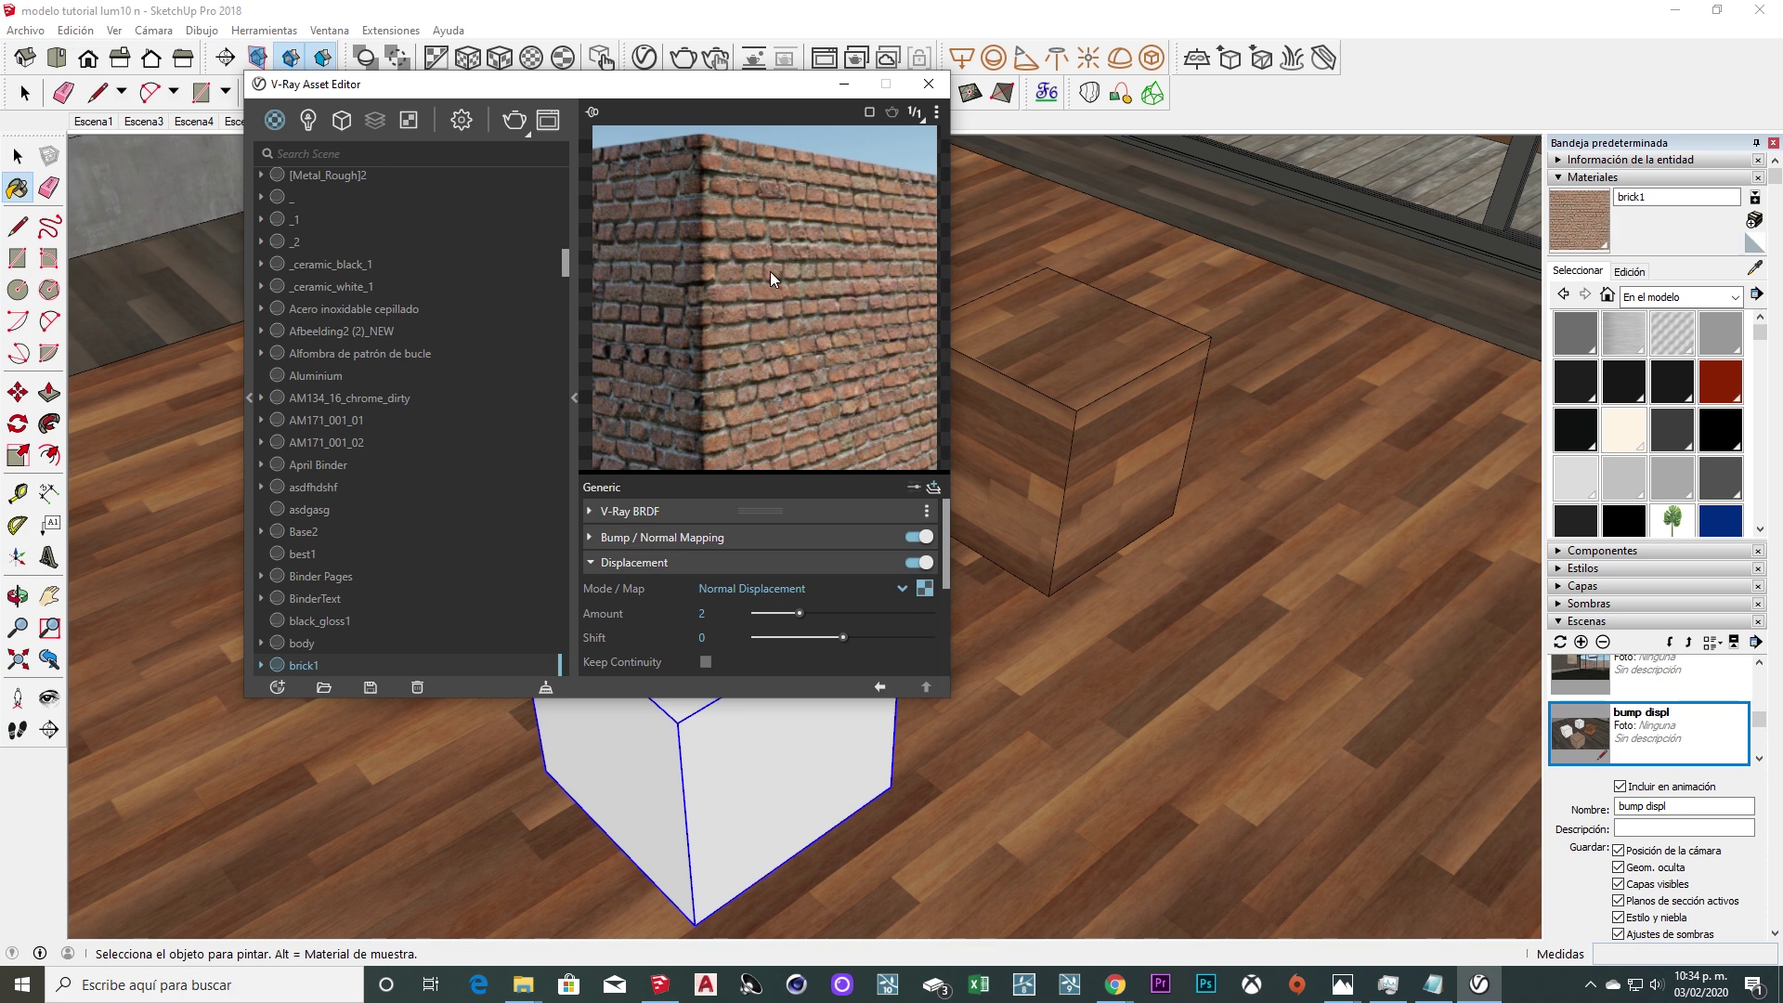
Move the material editor aside, close it, and orbit around the cubes.
left_click_drag(702, 85, 811, 101)
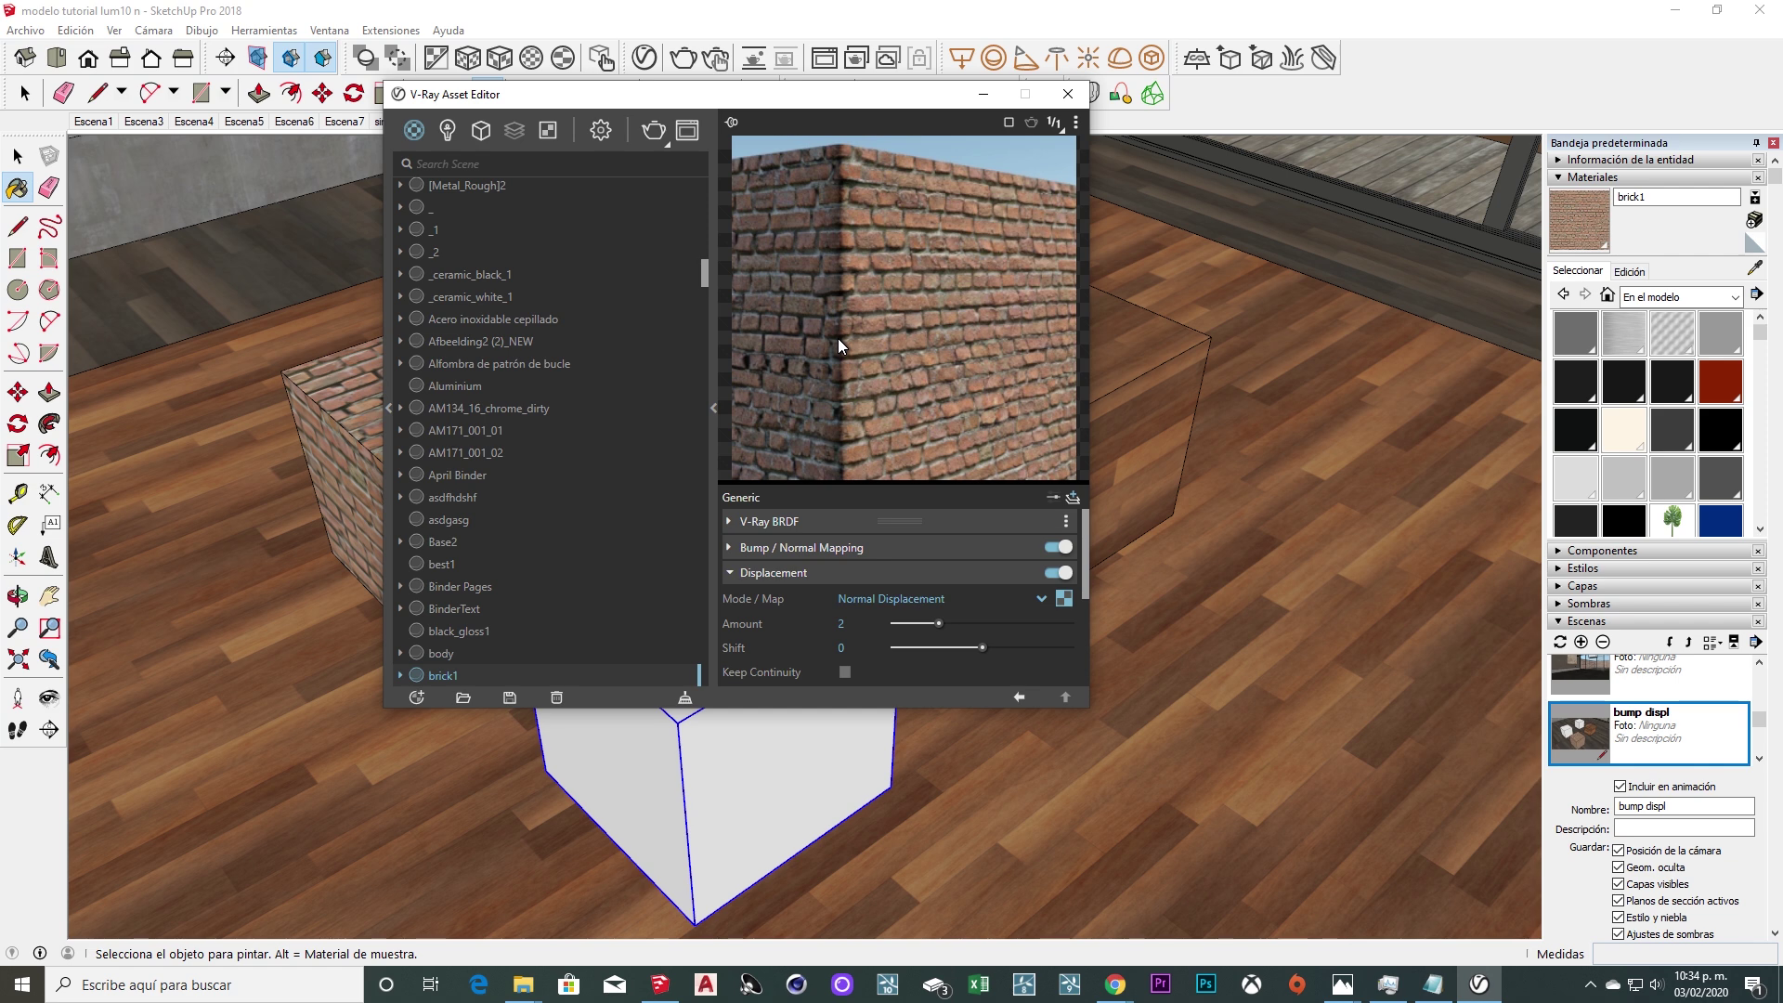
left_click_drag(794, 95, 846, 127)
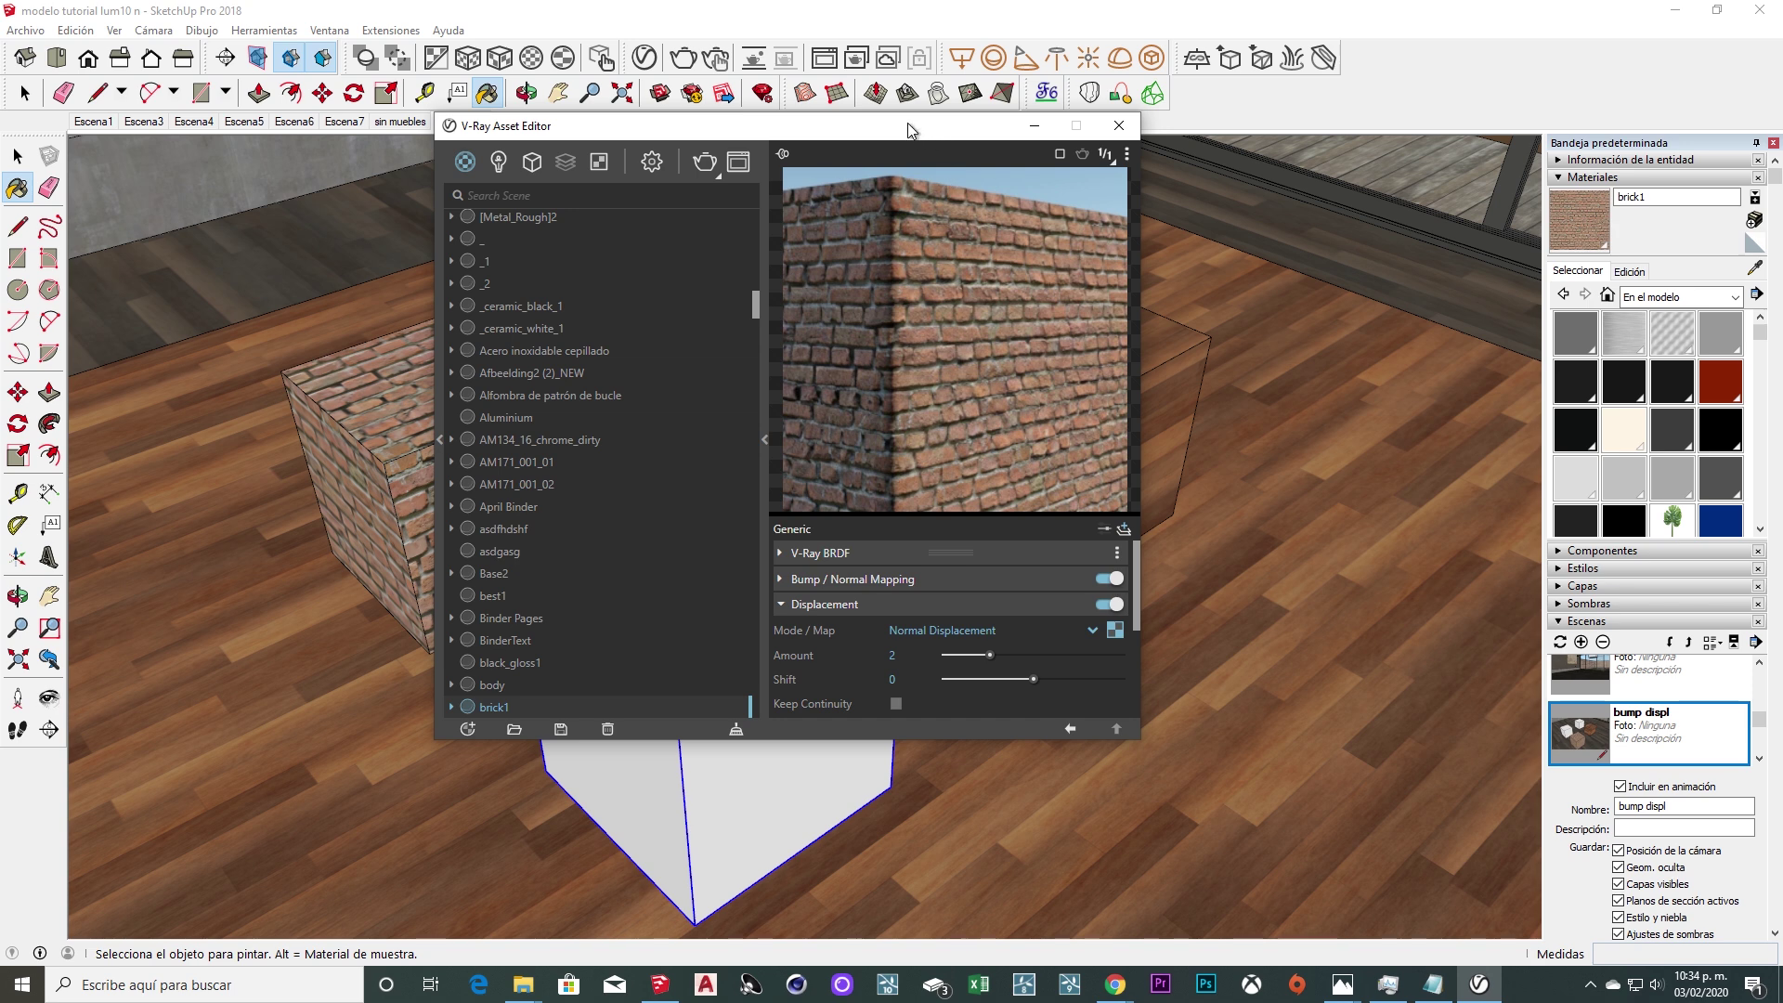
left_click_drag(920, 128, 877, 118)
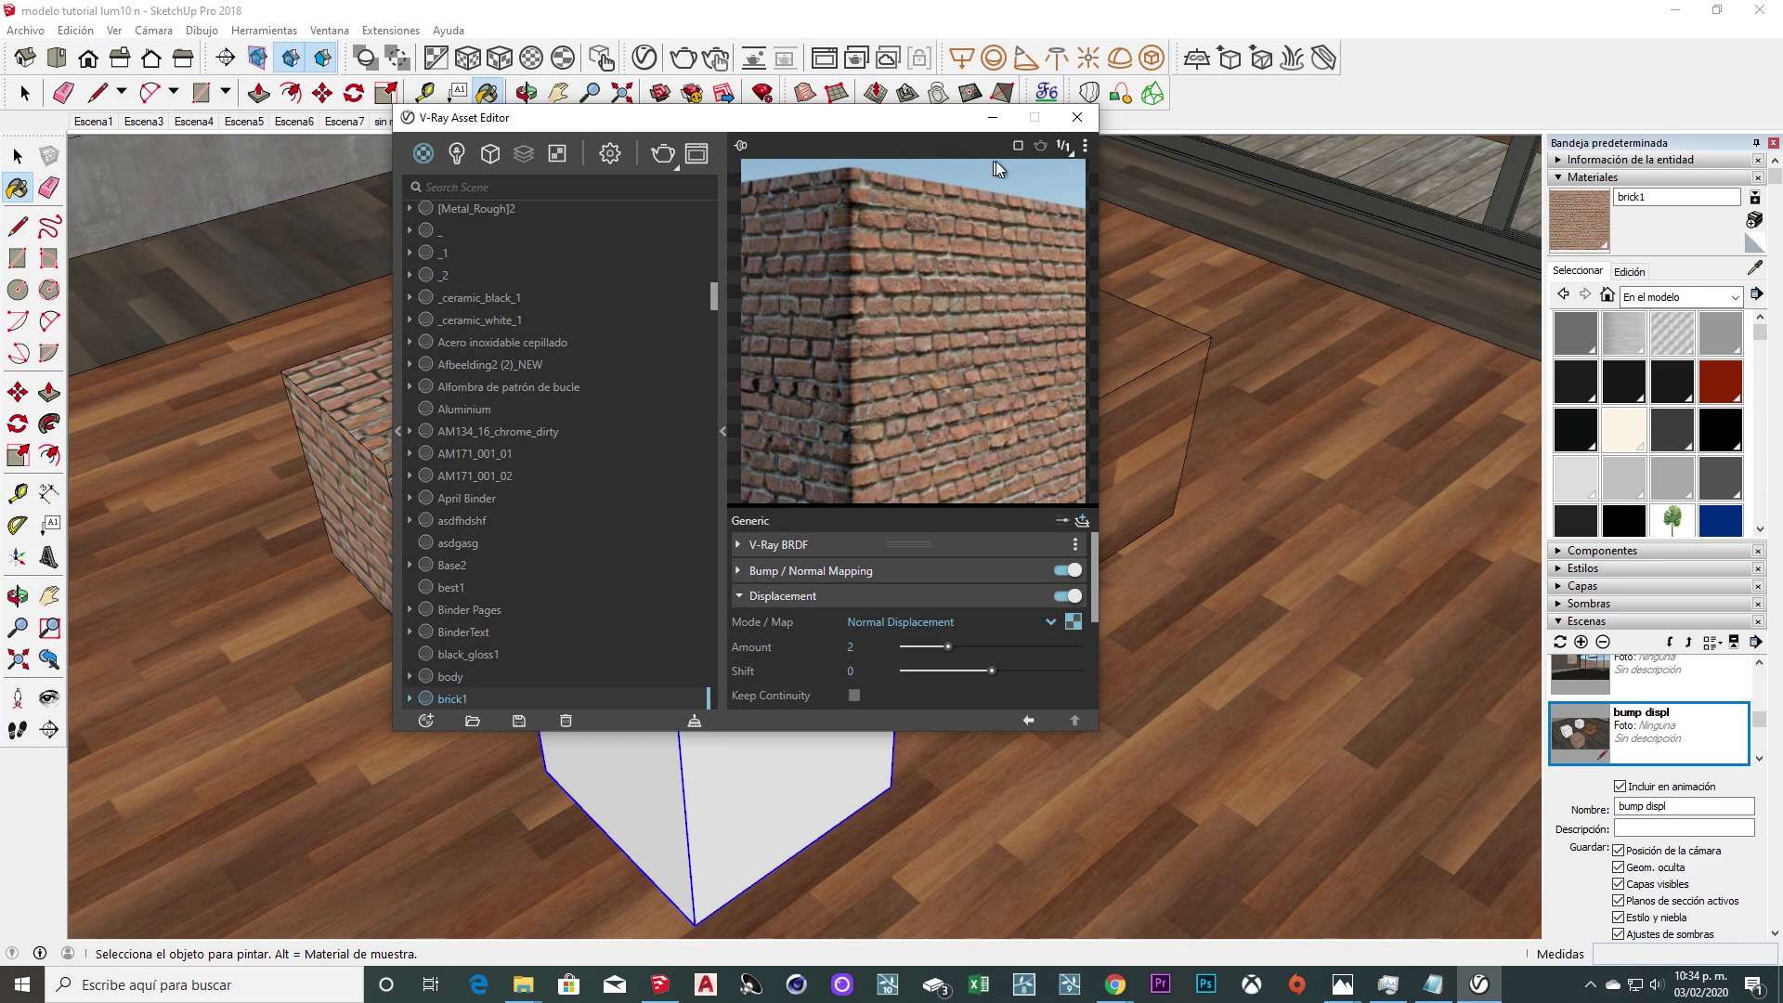
left_click(1074, 117)
mouse_move(510, 487)
middle_mouse_down()
mouse_move(492, 436)
mouse_move(637, 376)
mouse_move(728, 529)
mouse_move(725, 470)
mouse_move(728, 529)
middle_mouse_up()
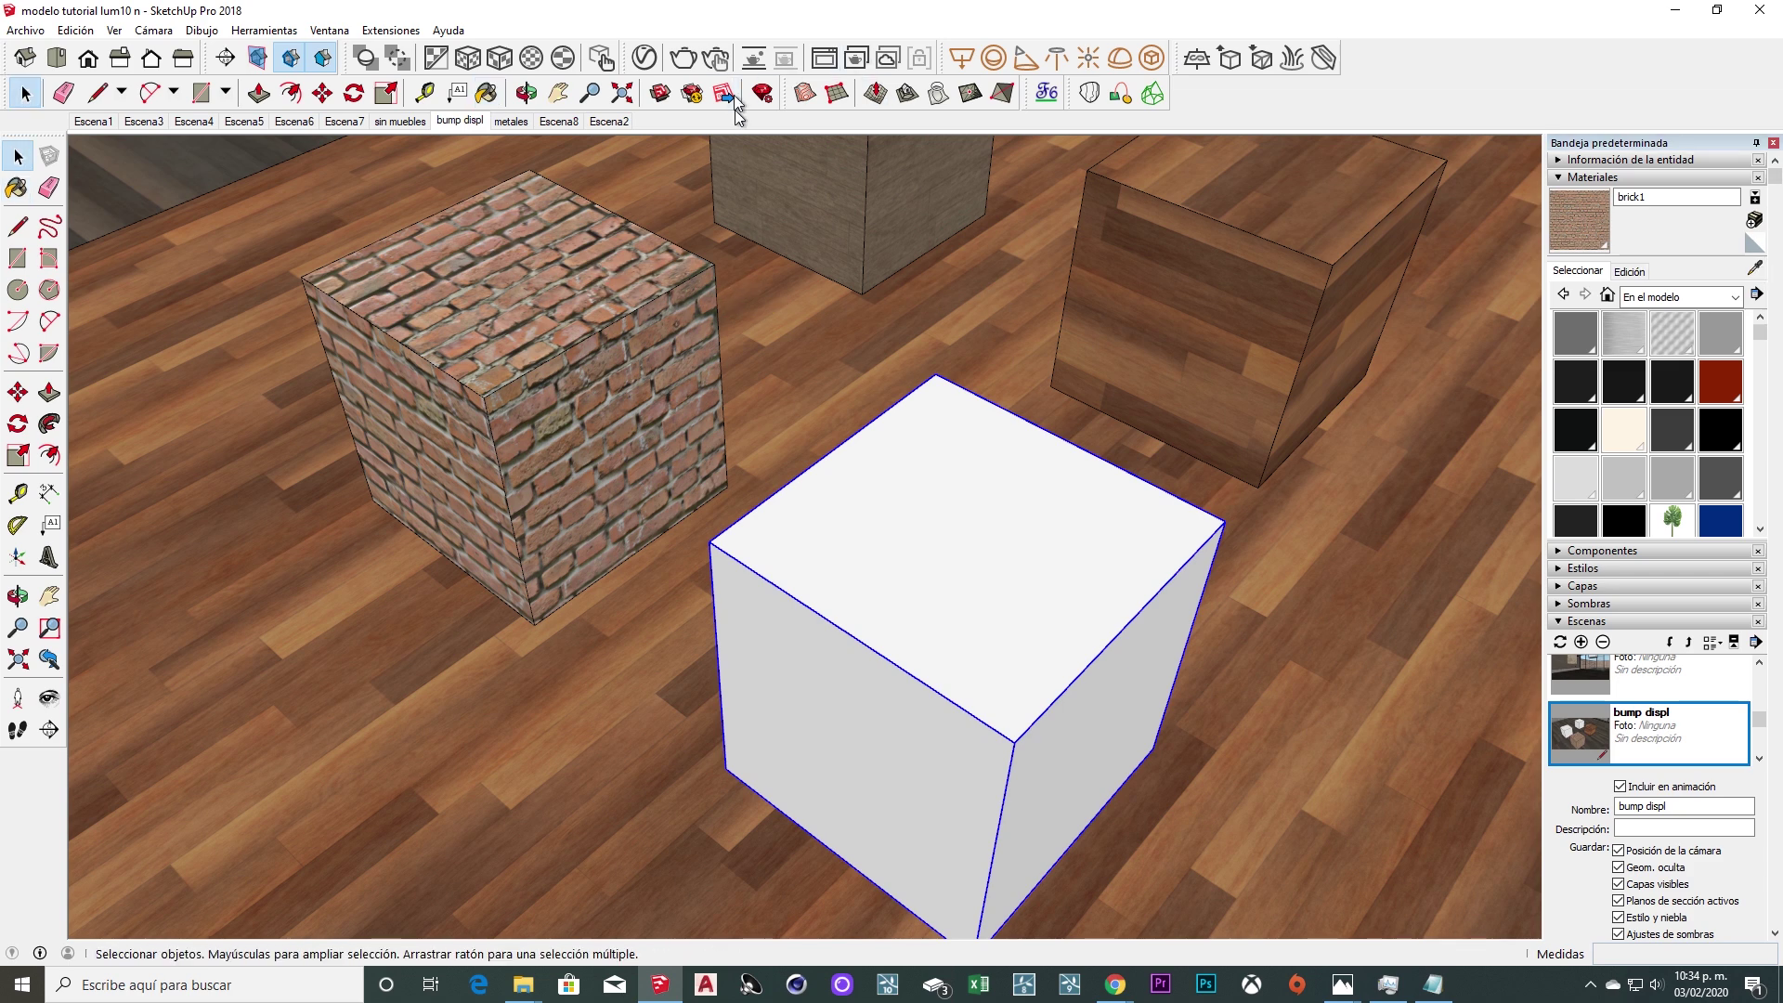
Turn off displacement on brick1, keeping bump at 4, then return to the cube view.
left_click(661, 93)
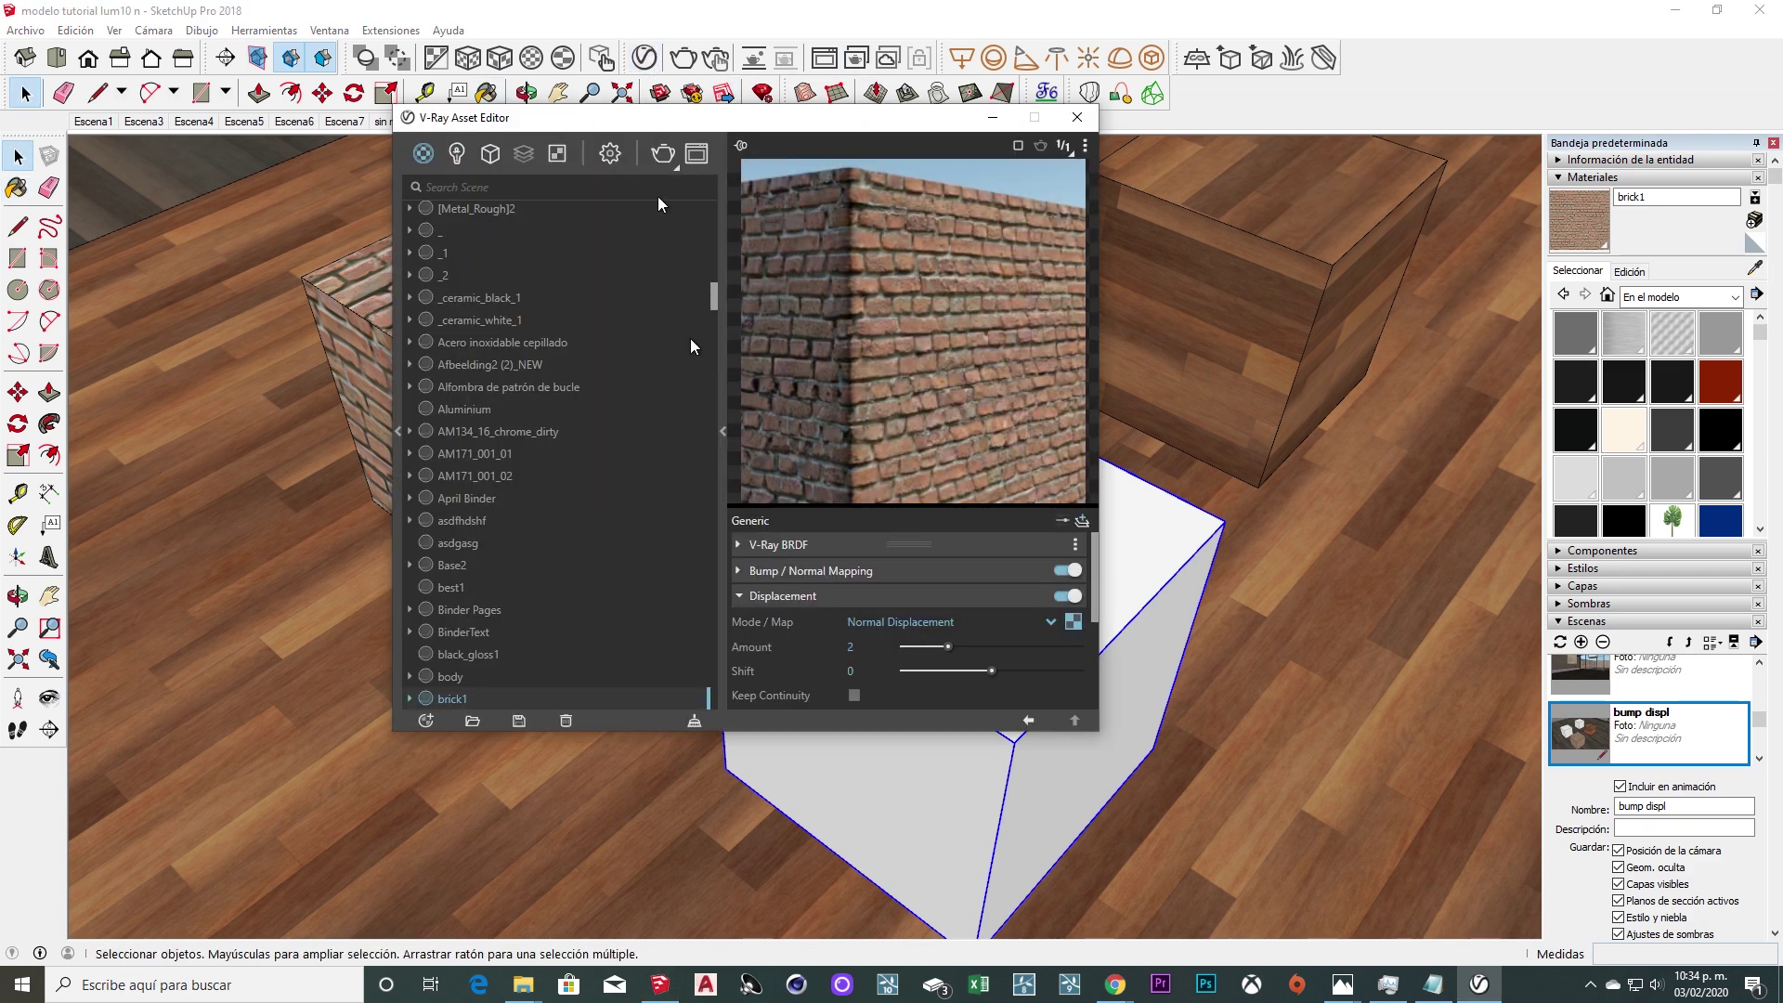
left_click(1067, 596)
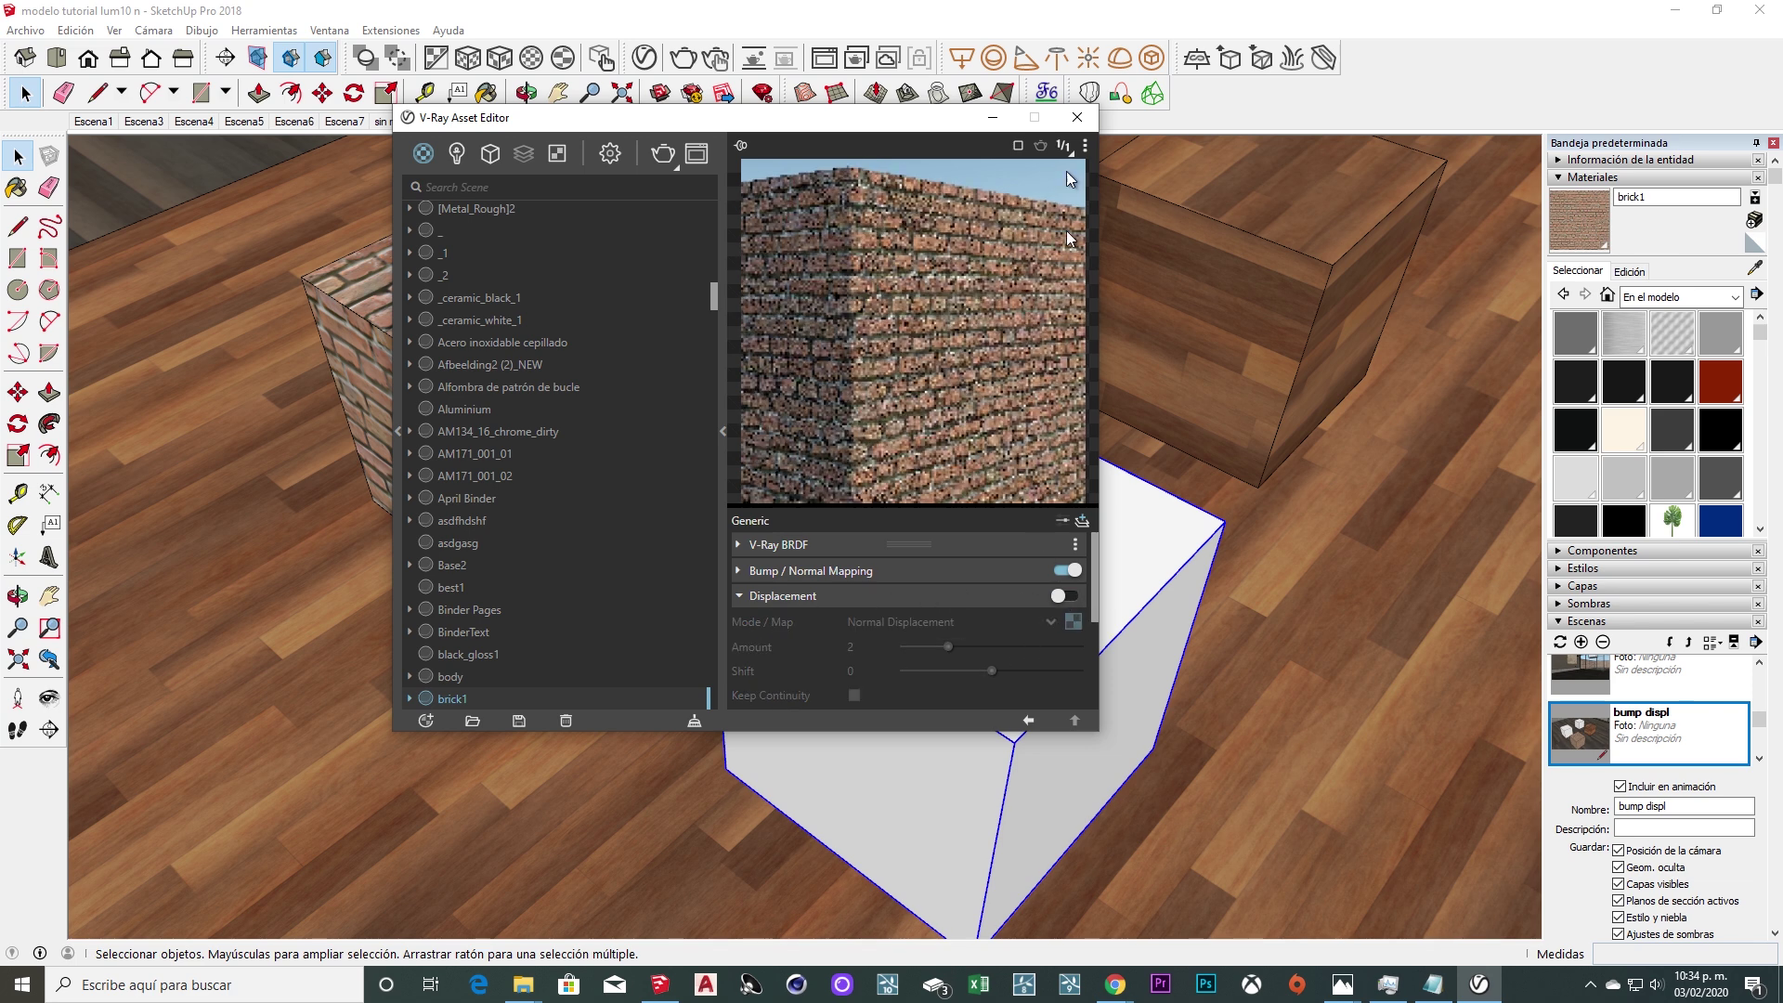
left_click(1076, 117)
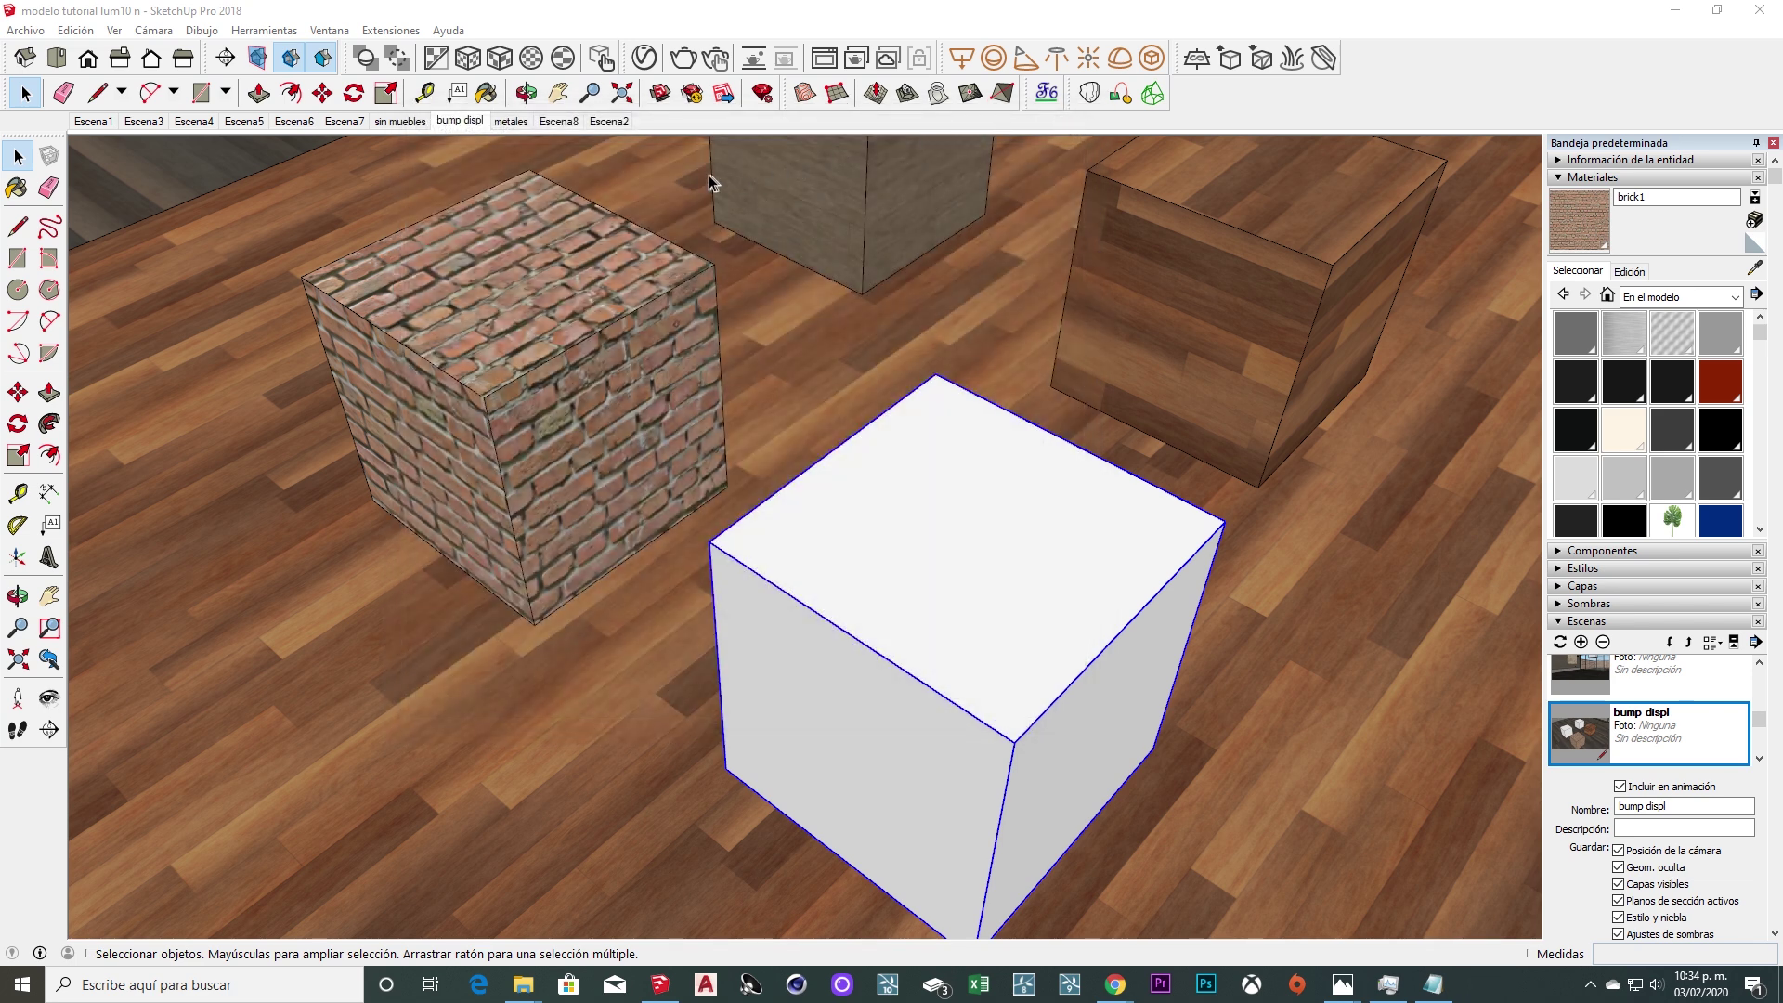
left_click(660, 93)
left_click(739, 570)
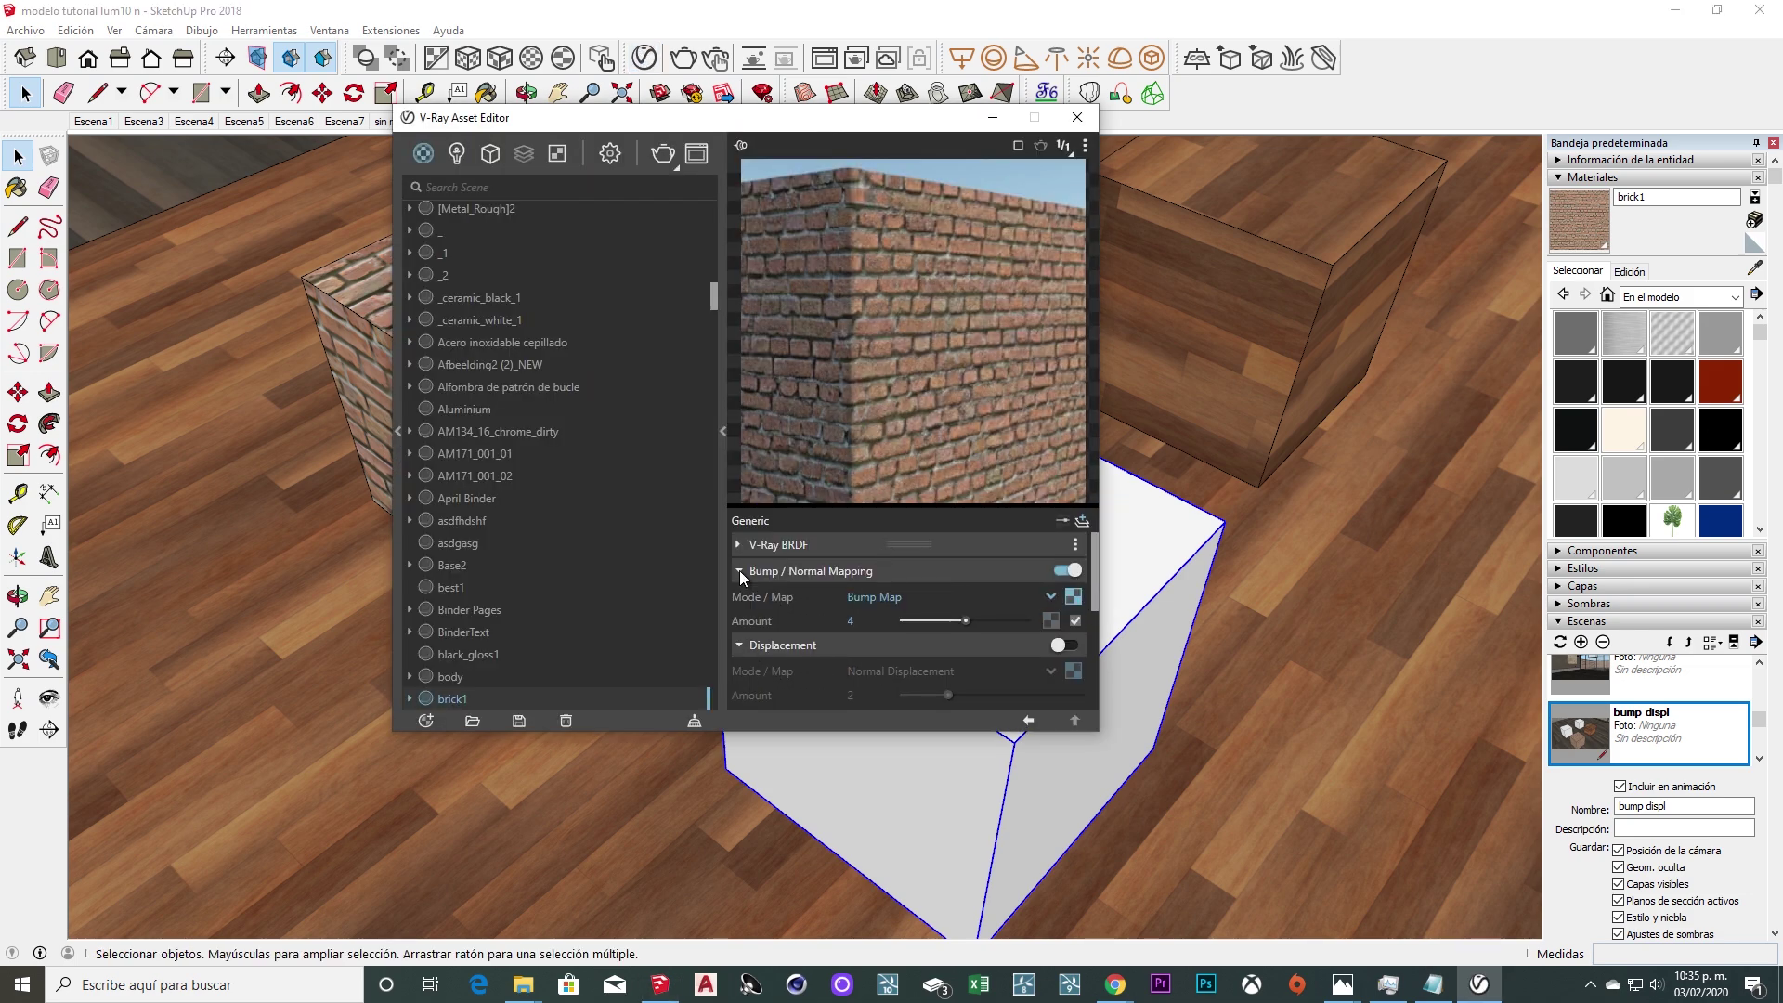
left_click(1076, 117)
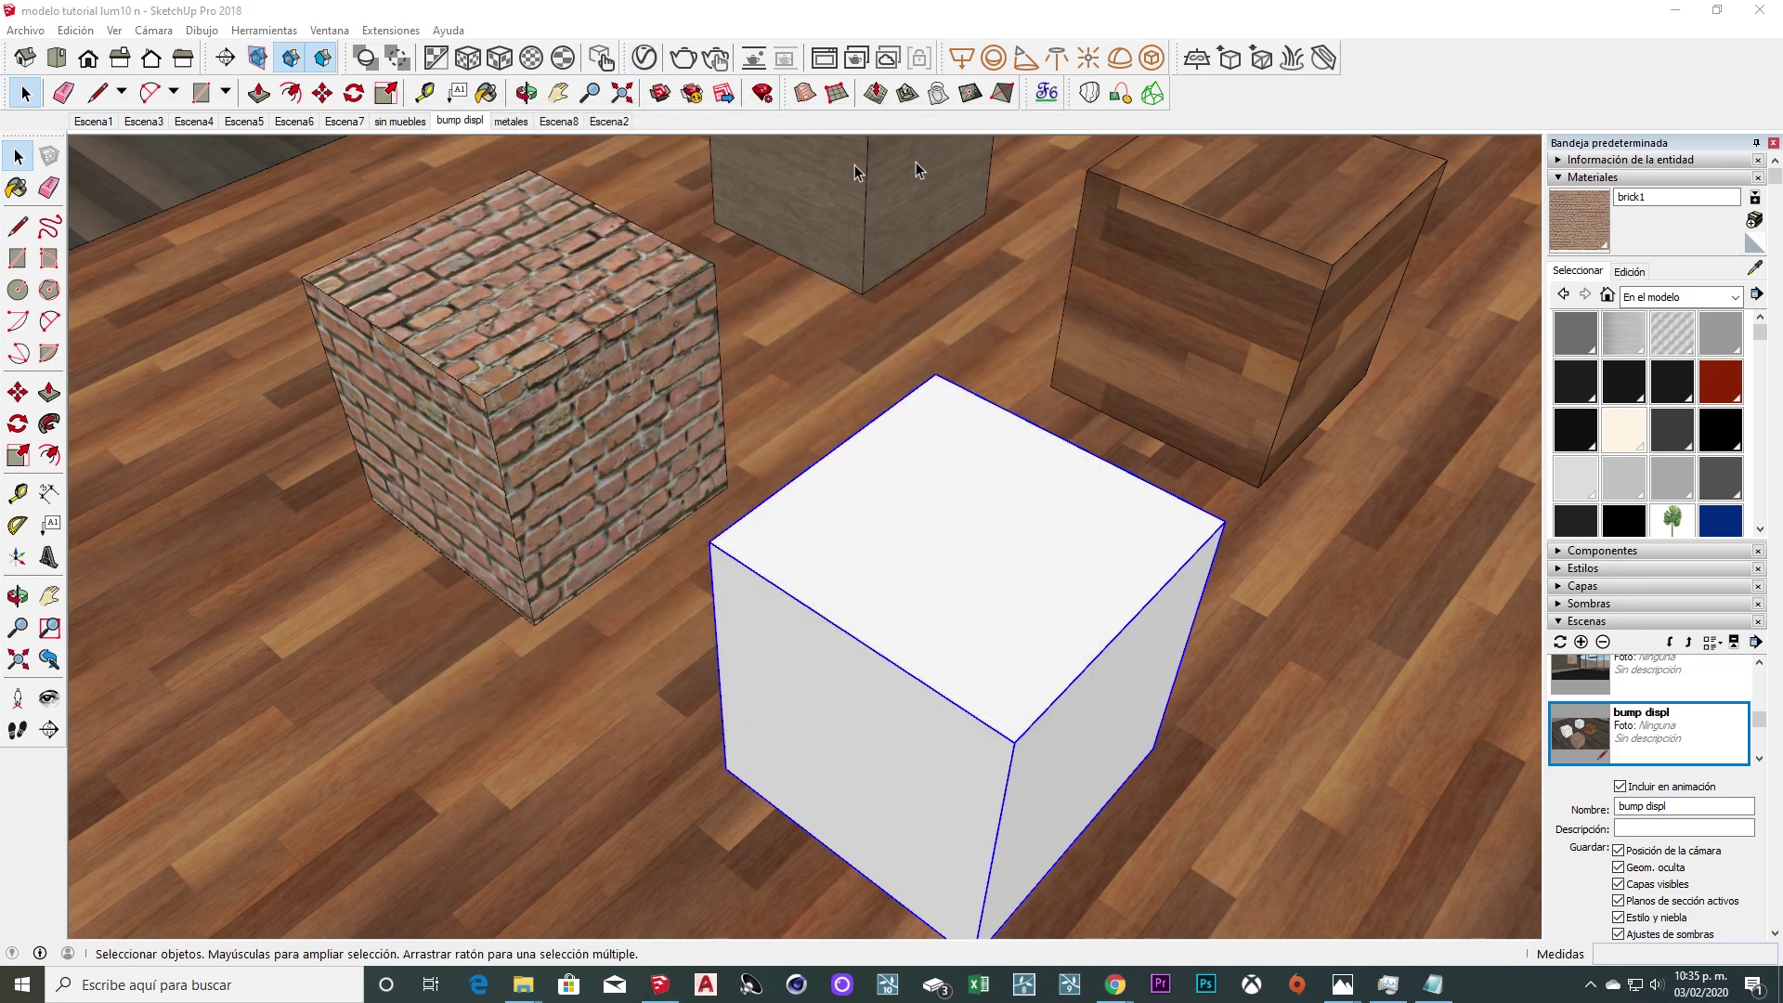
middle_click_drag(854, 164, 653, 325)
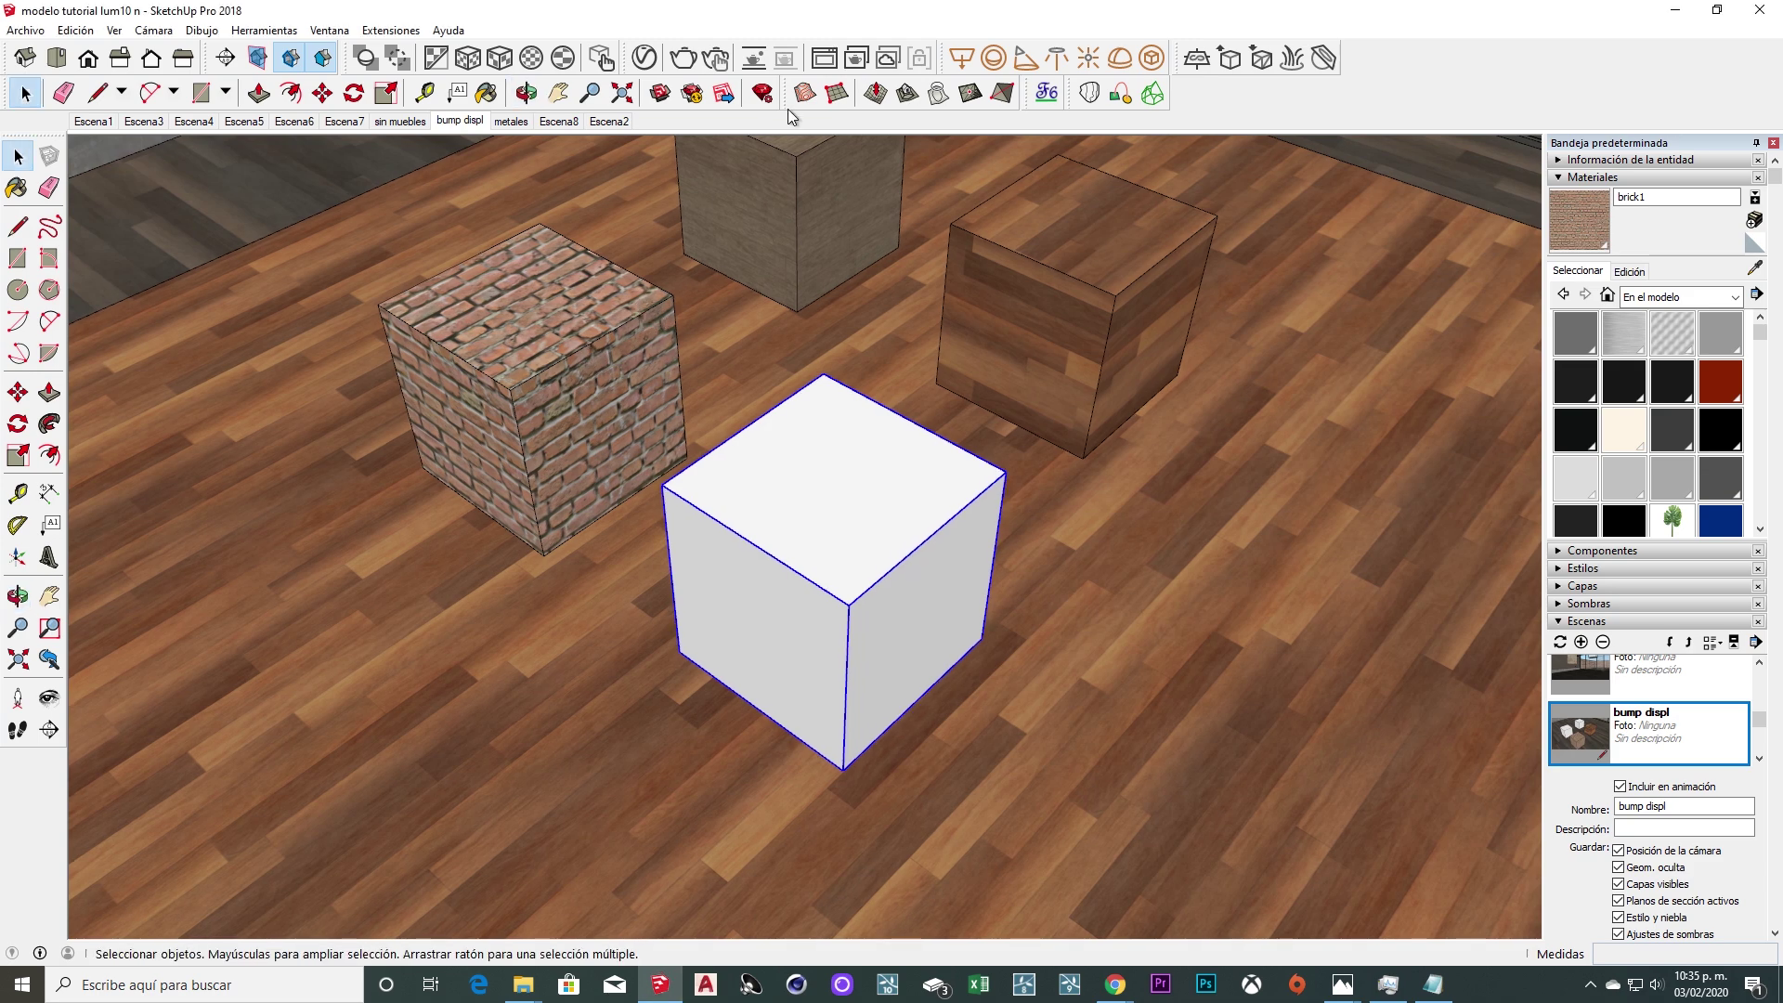
Start and close a quick V-Ray render, then select the brick cube and cancel a move.
left_click(762, 93)
left_click(1576, 84)
middle_click_drag(594, 483, 520, 459)
left_click(501, 455, "shift")
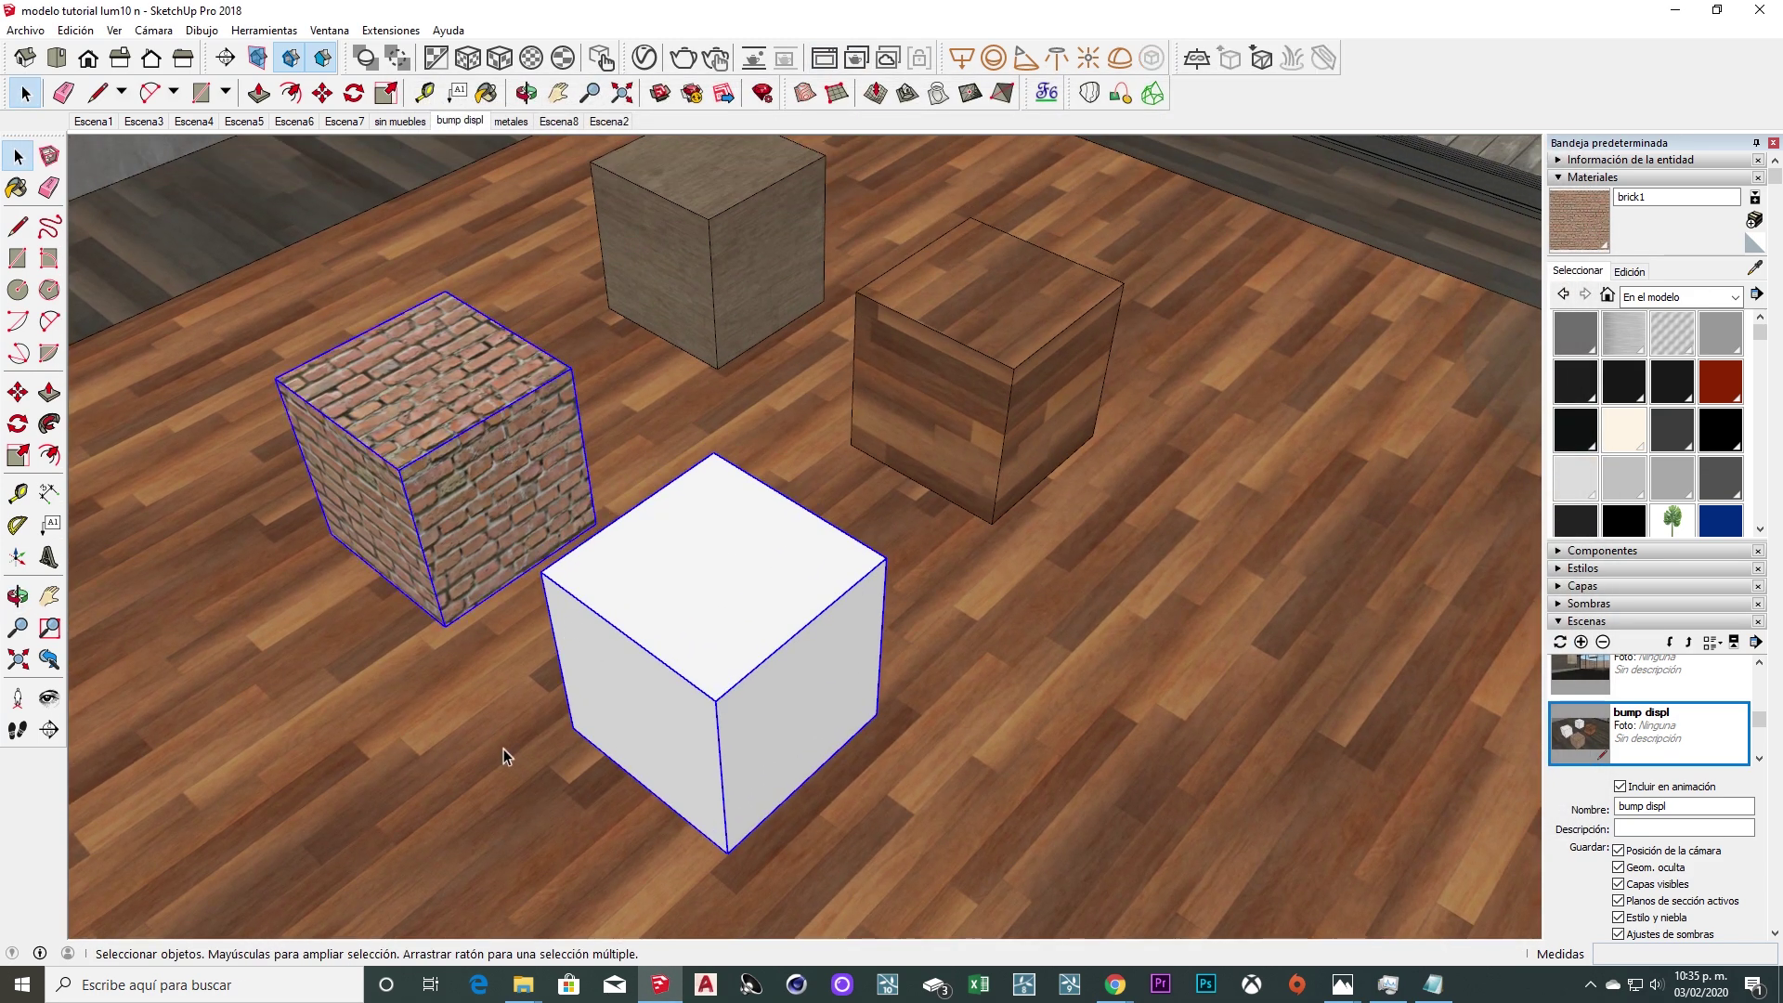
key("m")
left_click(400, 782)
key("Escape")
key("space")
Invert the selection to the wooden boxes and back, cancelling each attempted move.
key("ctrl+shift+i")
key("m")
left_click(943, 590)
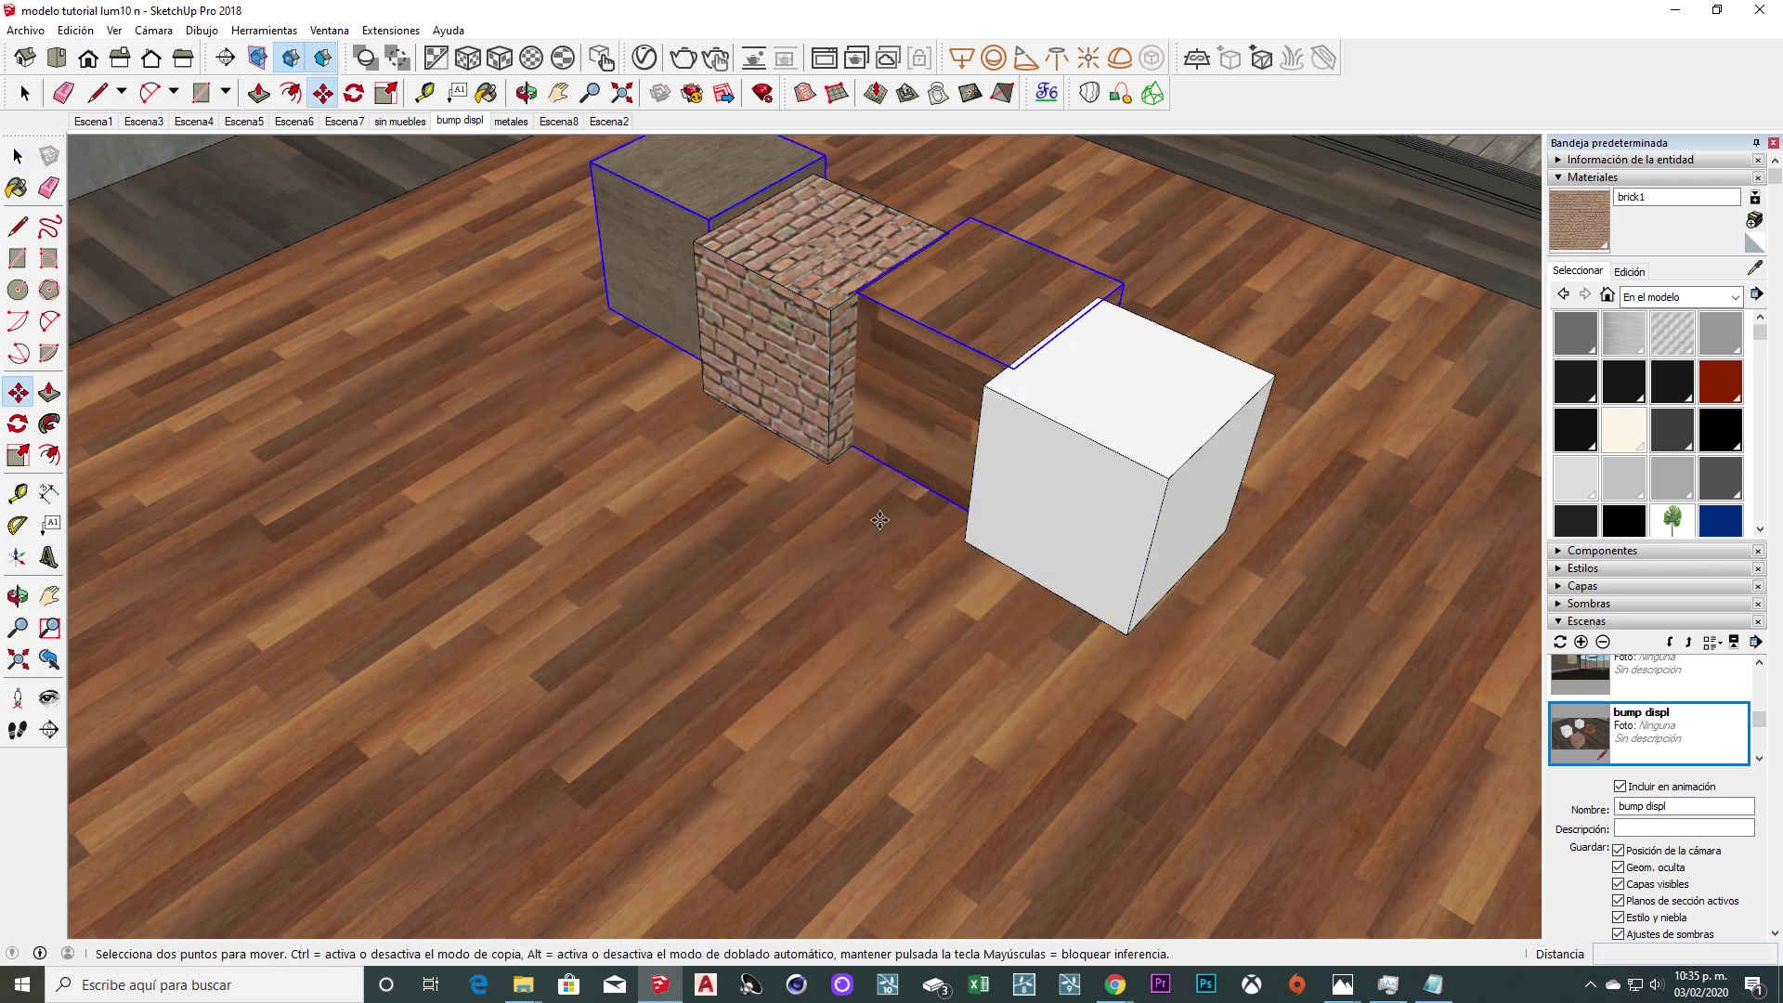
key("Escape")
key("space")
key("ctrl+shift+i")
key("m")
middle_click_drag(1074, 549, 967, 530)
key("Escape")
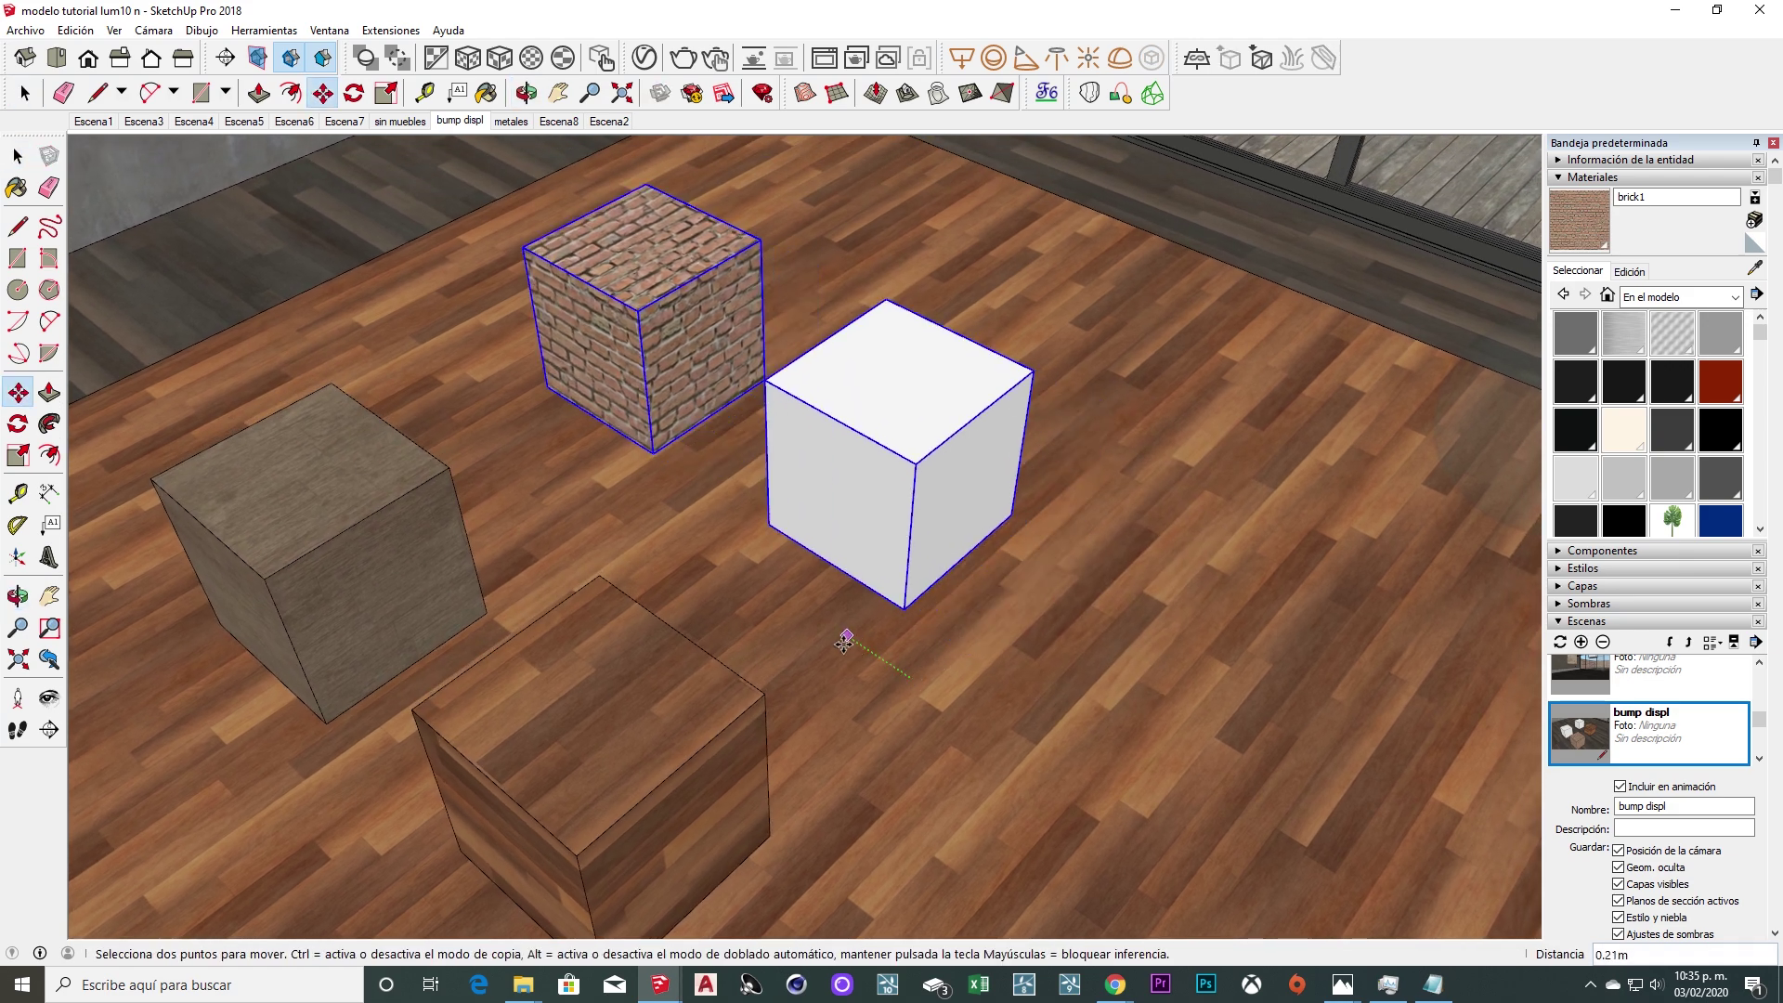
Frame the brick and white cubes, render them in V-Ray, and reopen brick1's settings.
key("space")
mouse_move(708, 389)
middle_mouse_down()
mouse_move(758, 539)
mouse_move(817, 590)
middle_mouse_up()
left_click(683, 57)
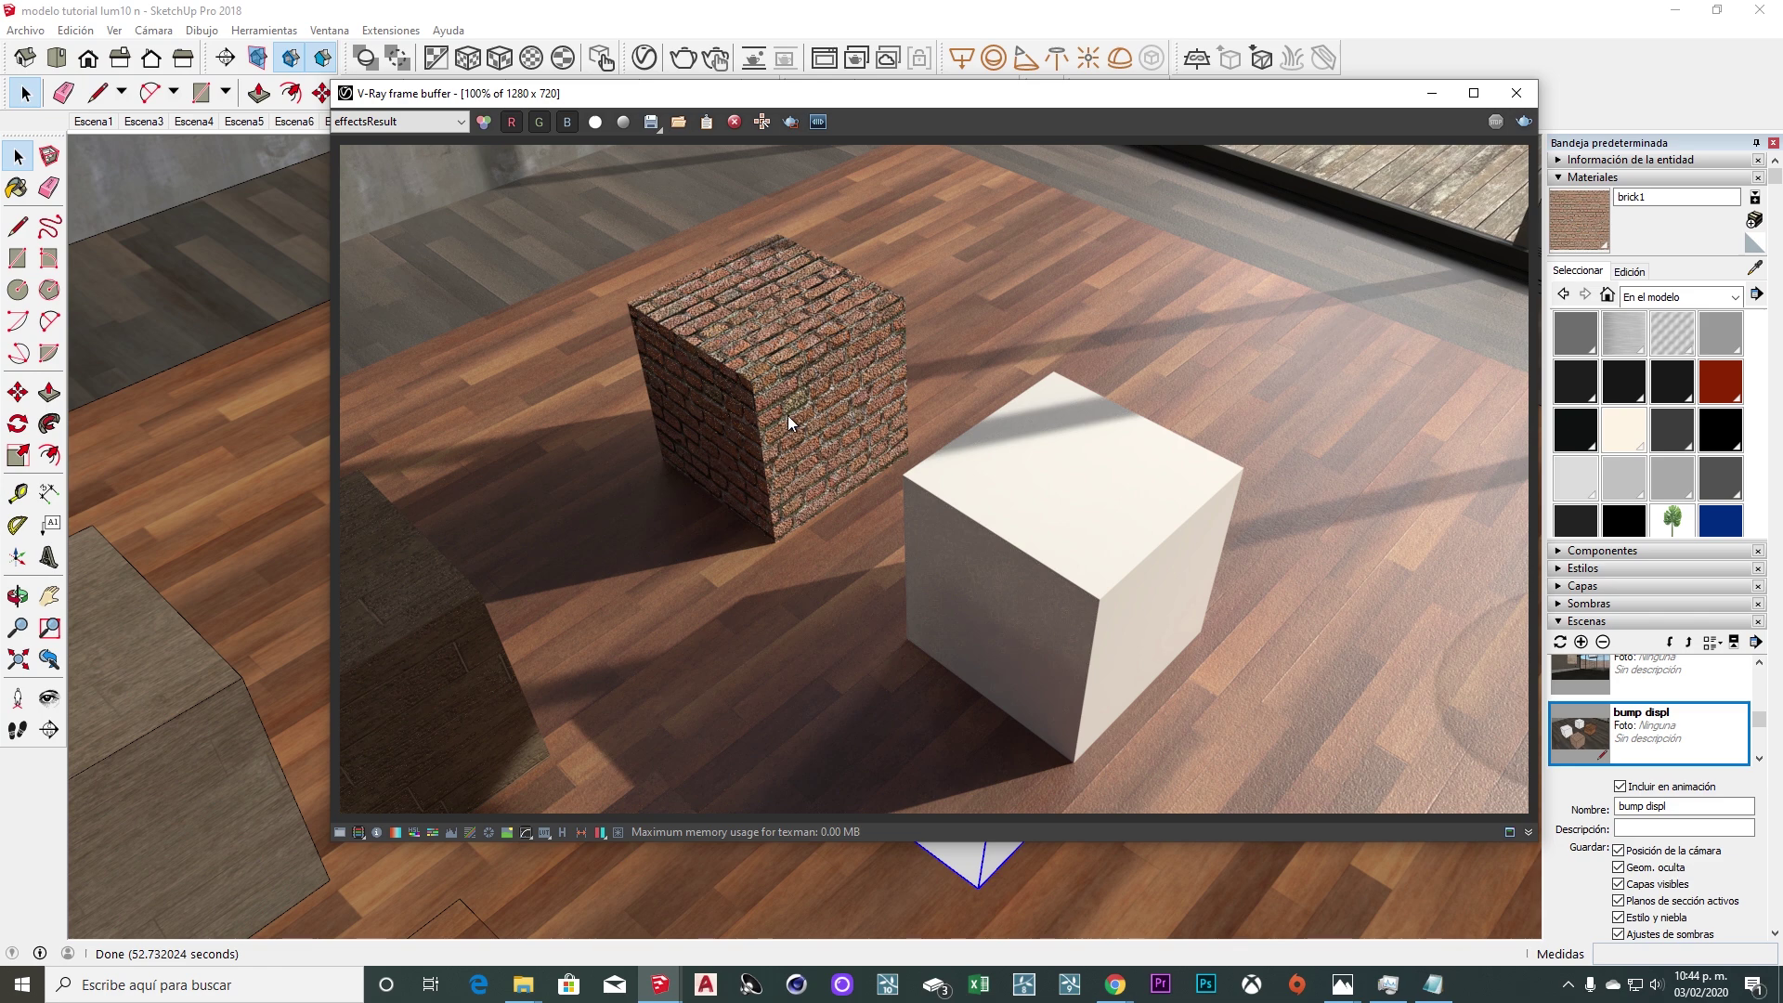
left_click(645, 57)
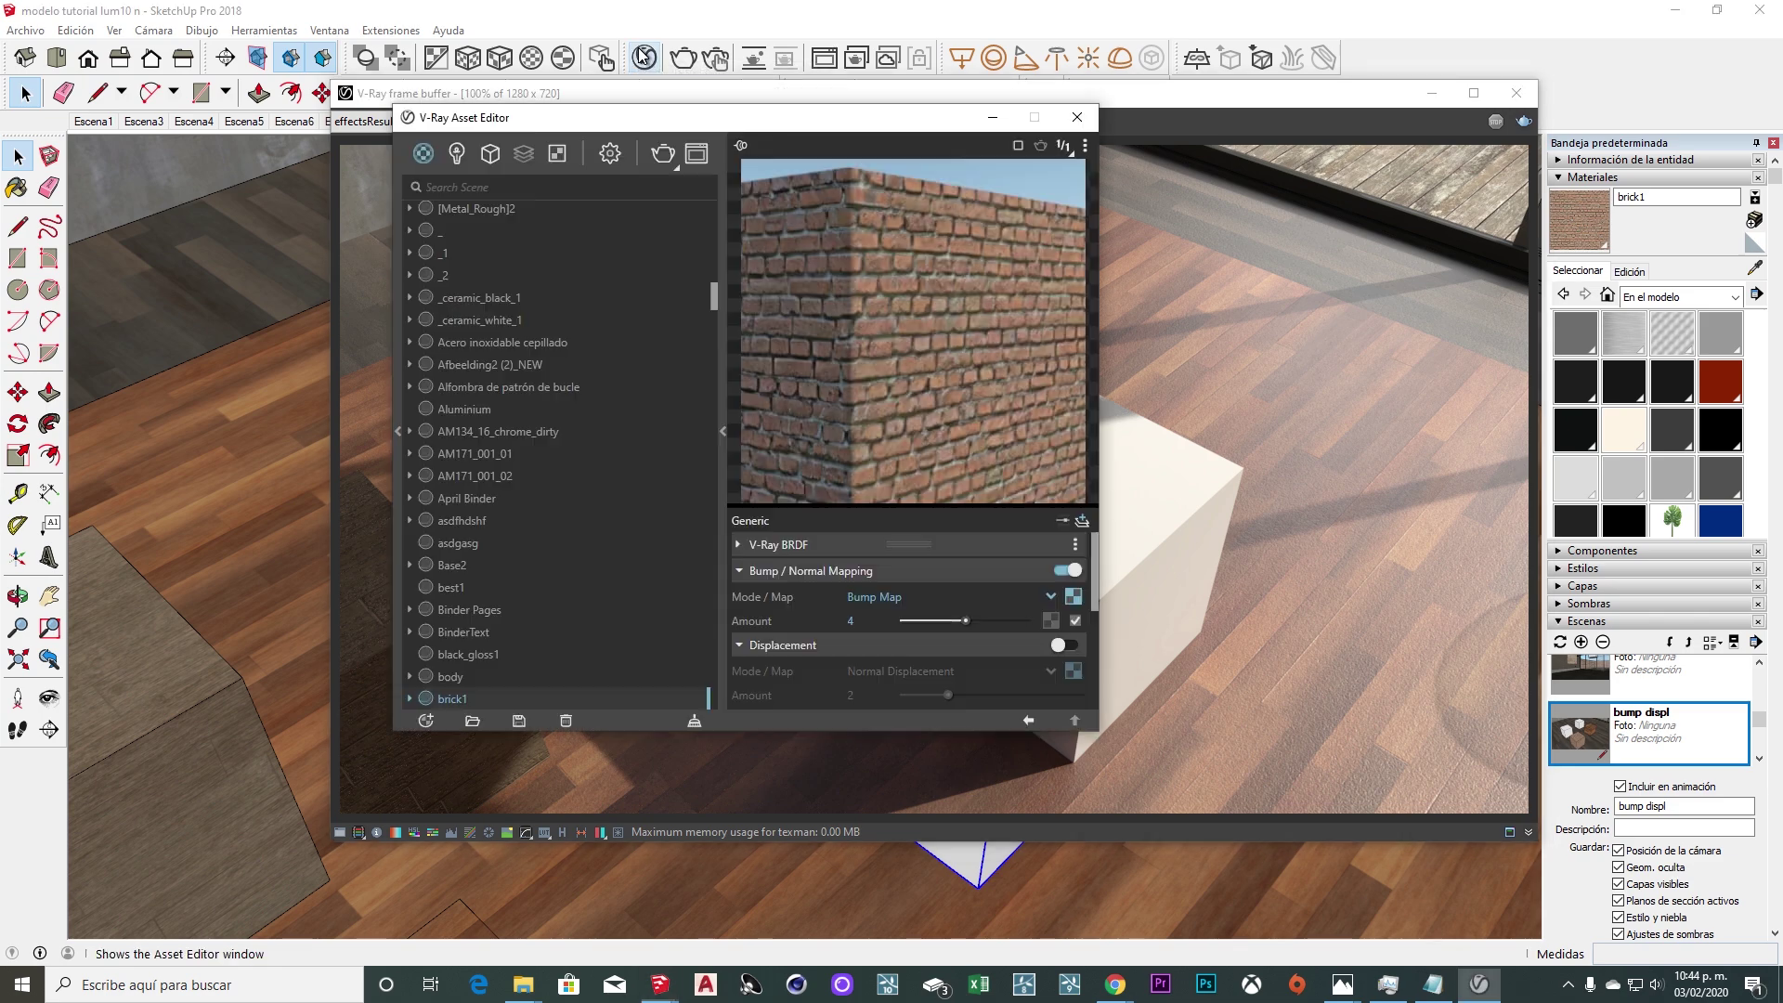
Change brick1's Bump Amount to 2, then set it back to 4.
left_click(738, 570)
type("2")
key("Return")
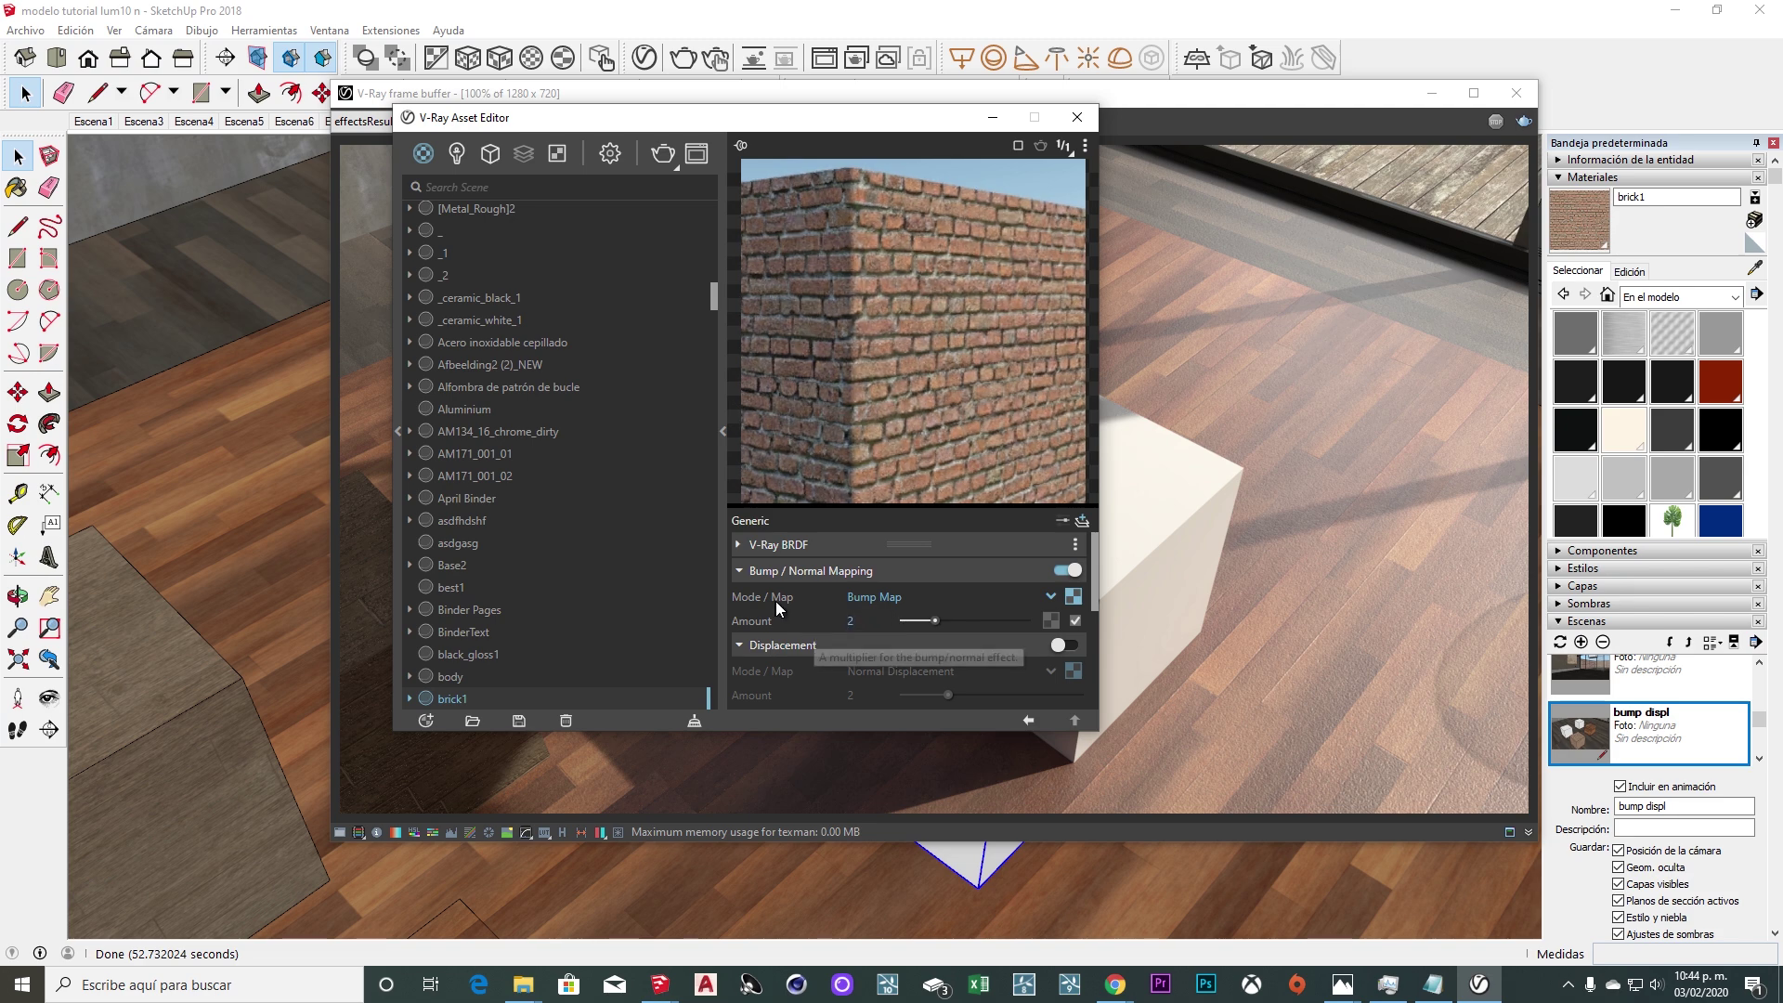
left_click(738, 570)
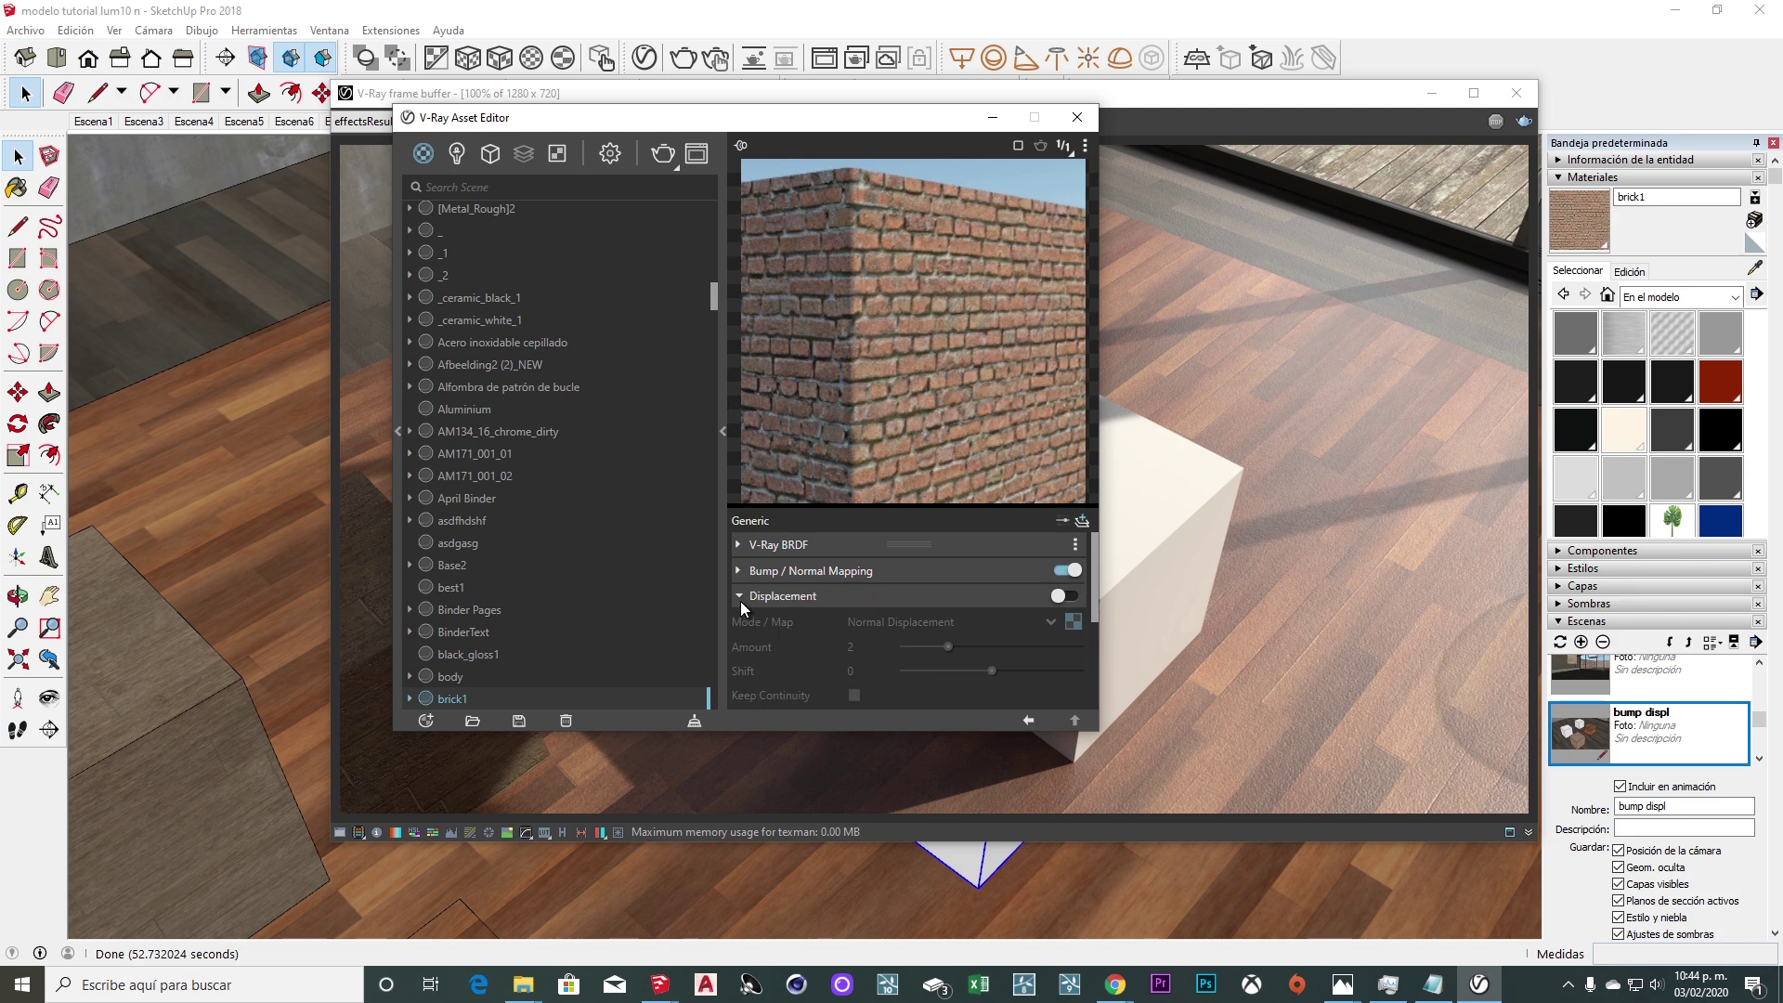
left_click(750, 571)
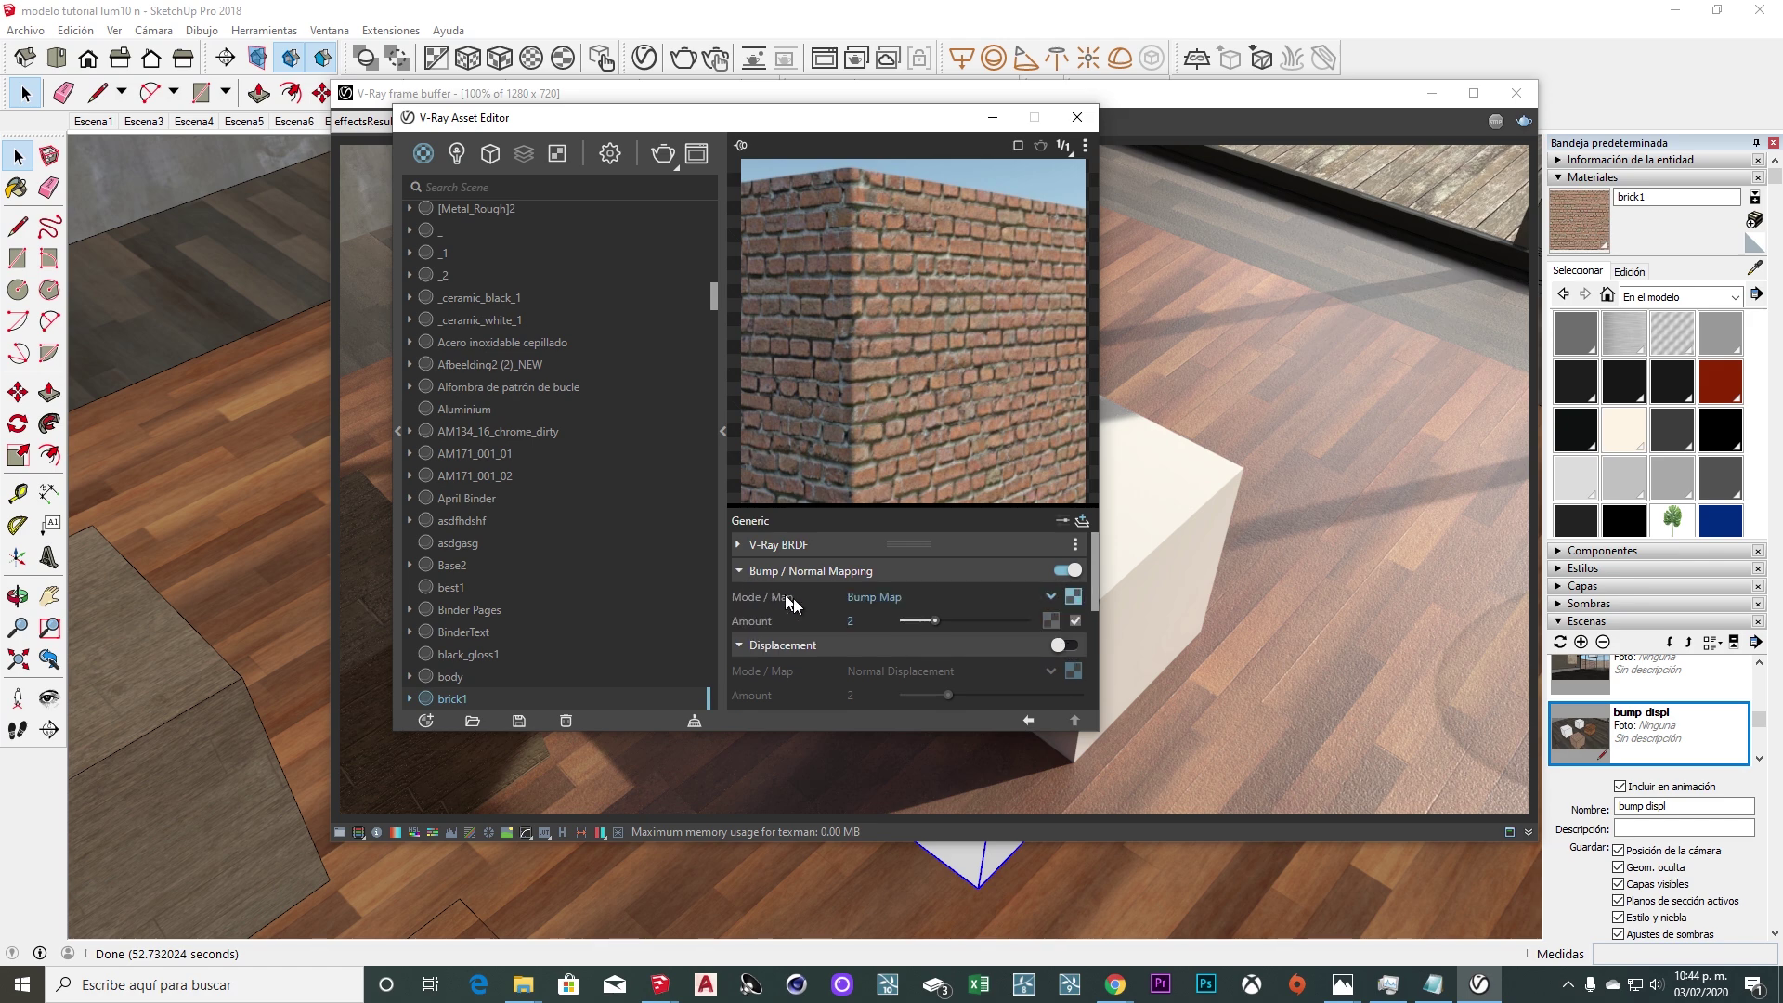
type("4")
key("Return")
left_click(743, 570)
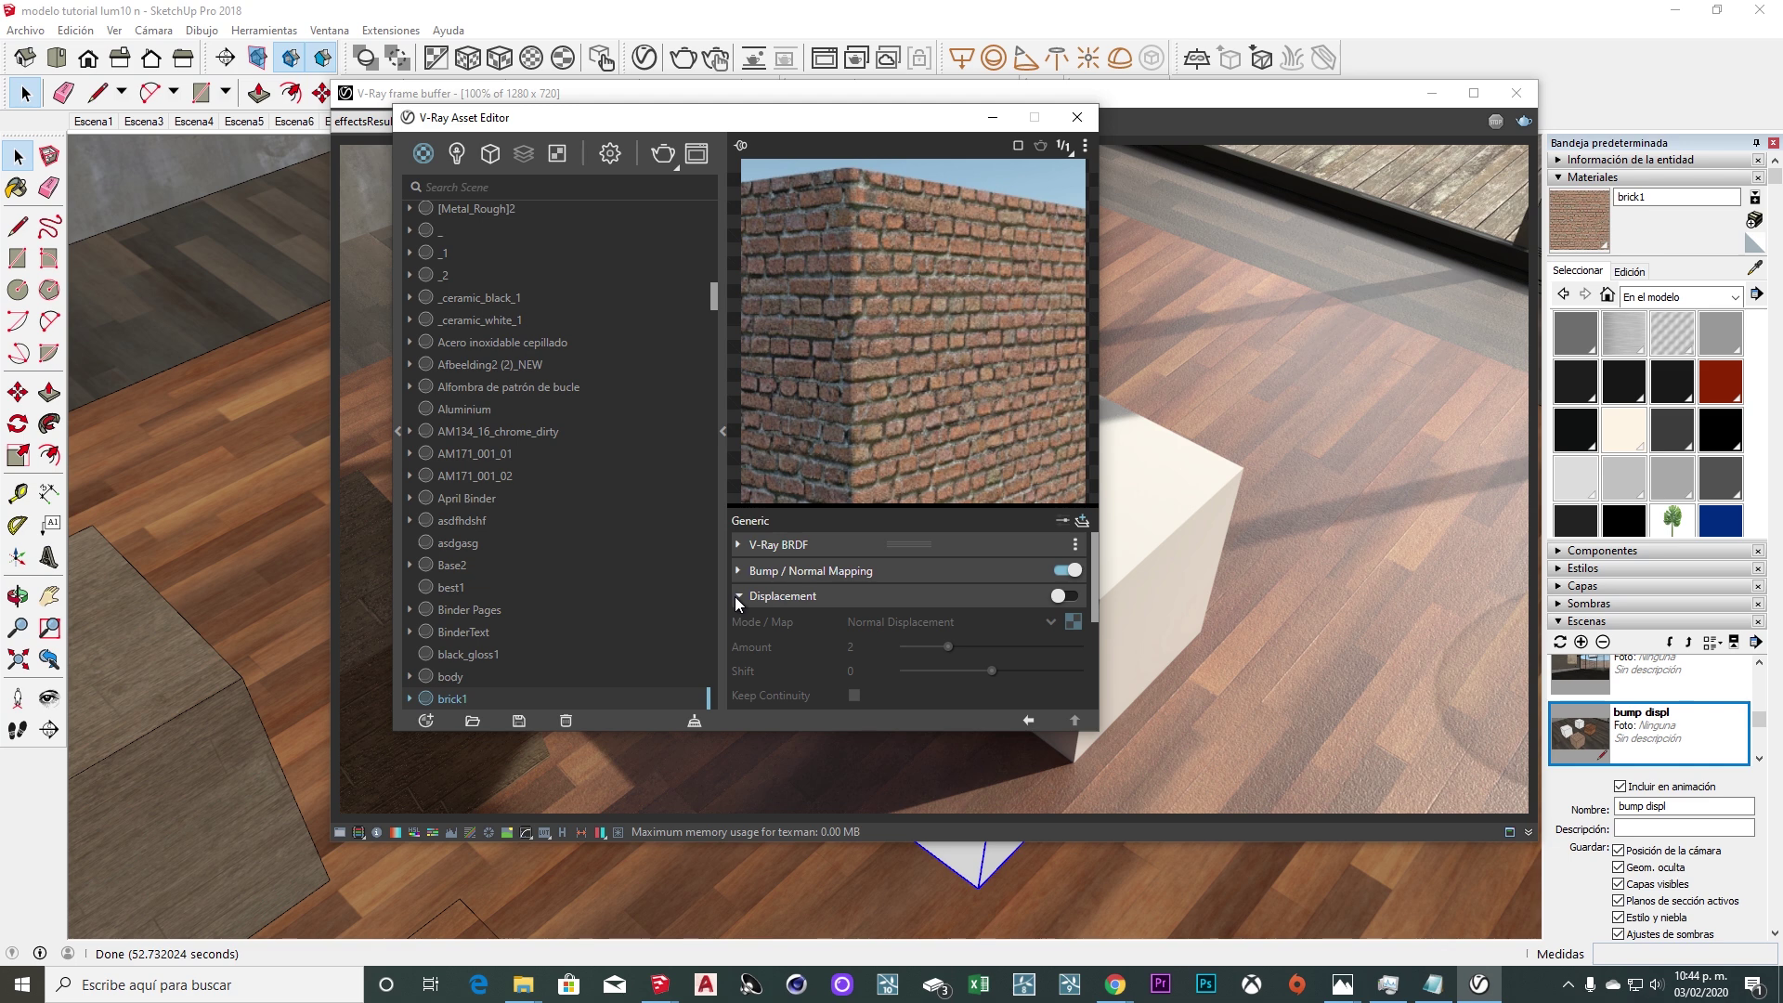
Re-enable Displacement on brick1, close the Asset Editor, and move the render window left.
left_click(1061, 599)
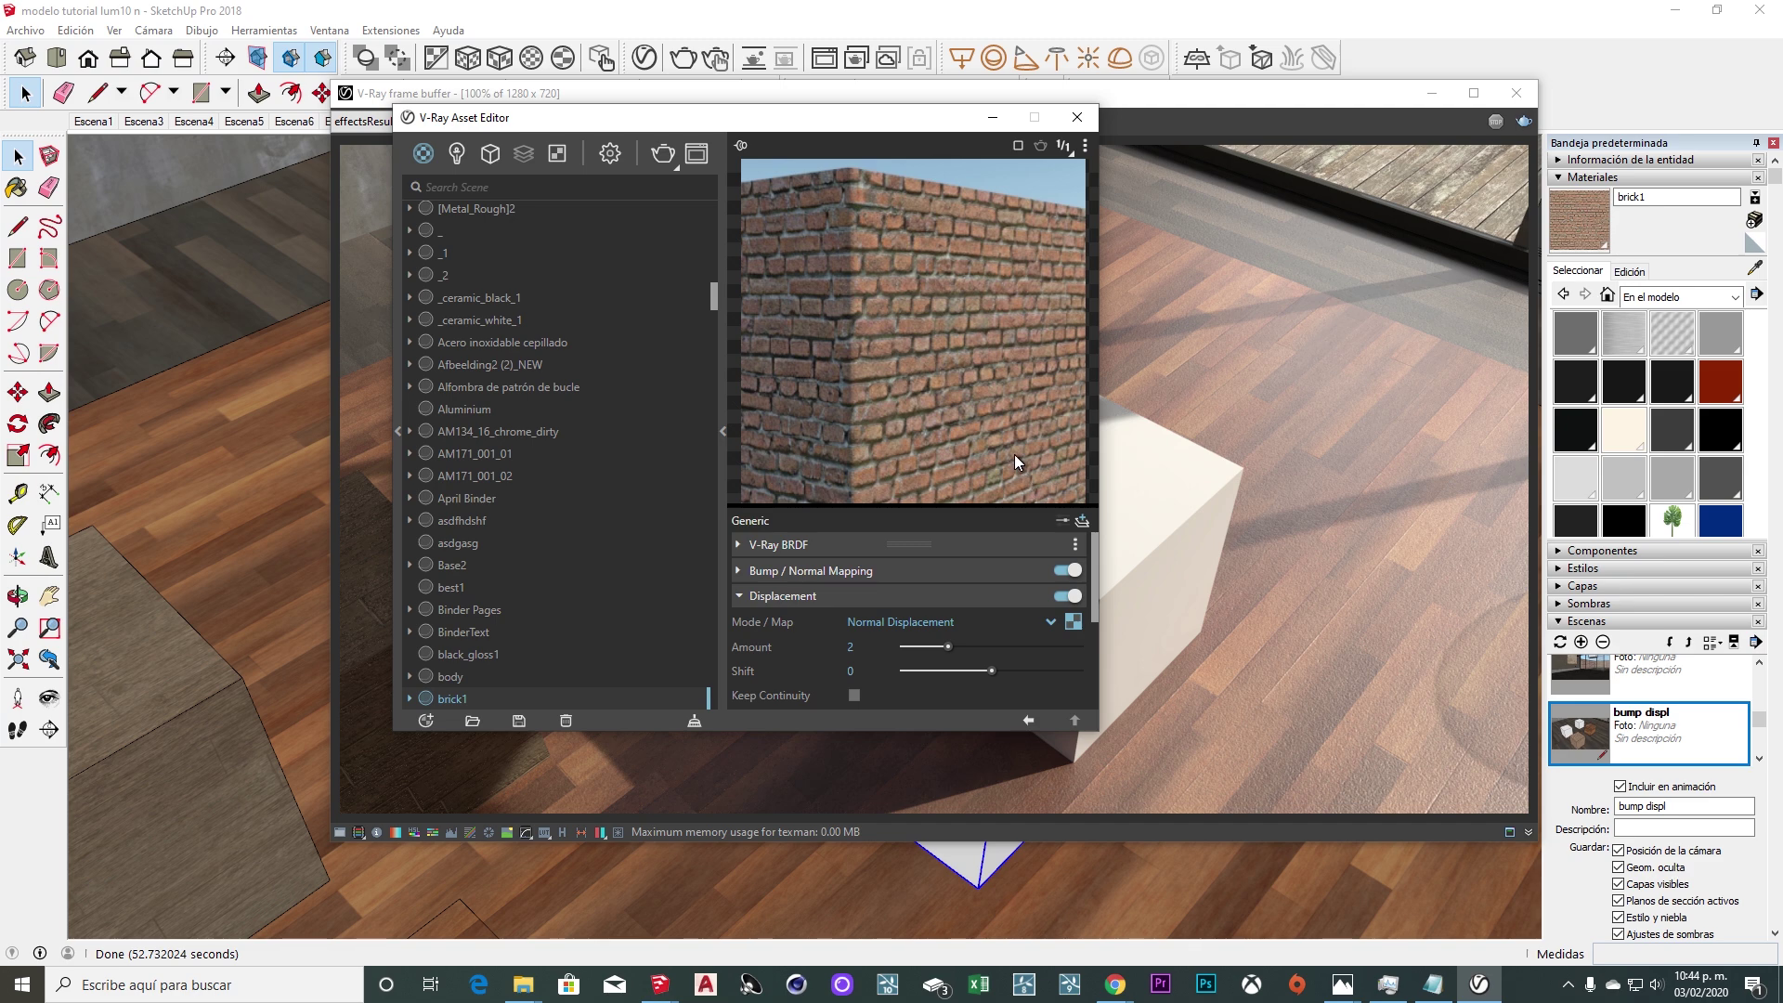
left_click_drag(965, 117, 738, 104)
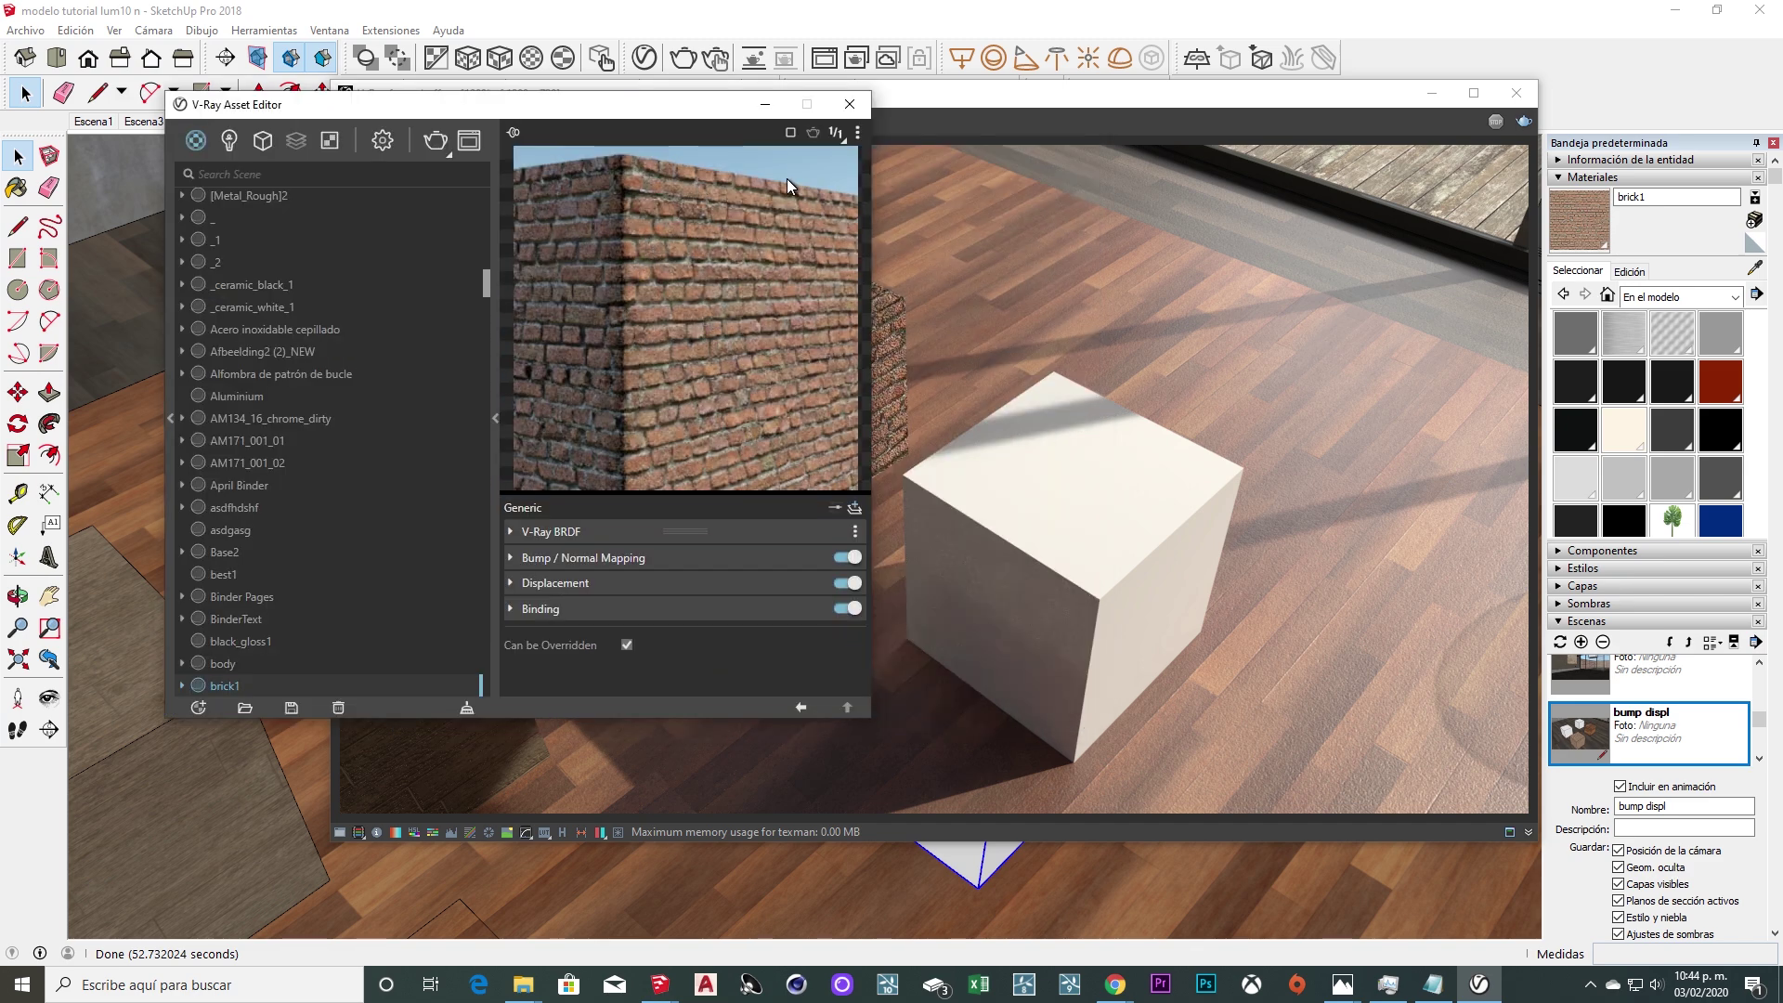
left_click(849, 104)
left_click_drag(859, 108, 782, 127)
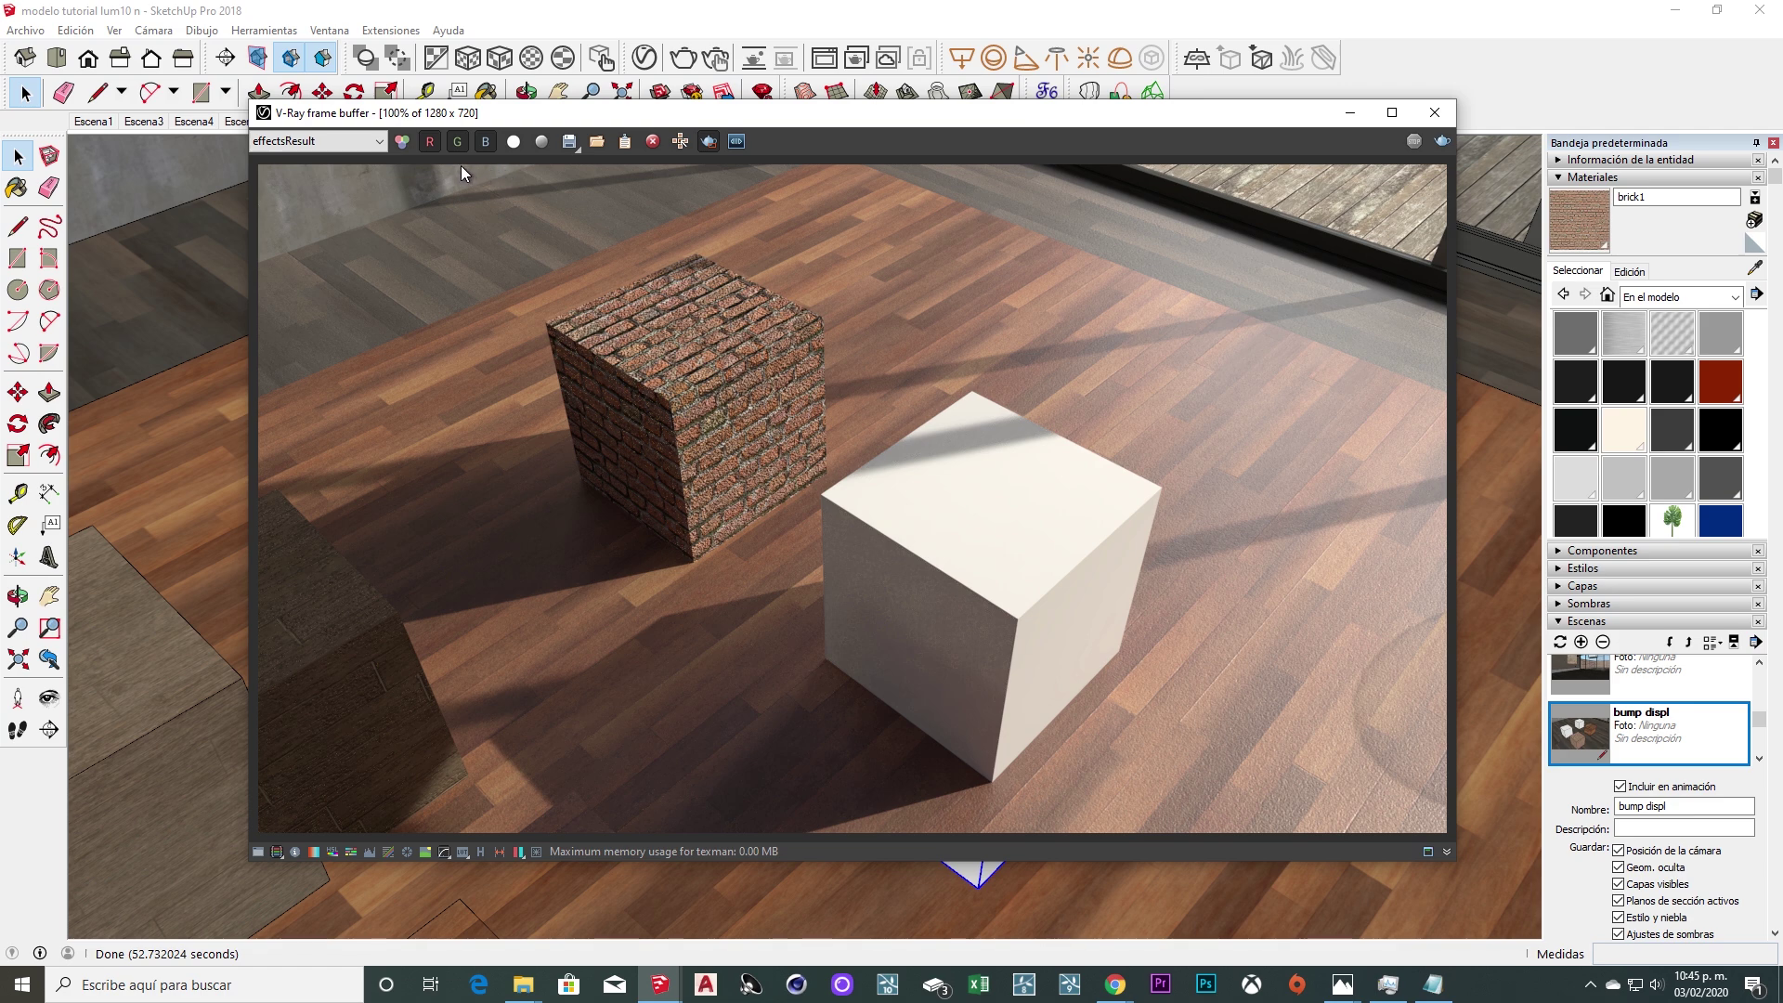
left_click_drag(498, 167, 1173, 830)
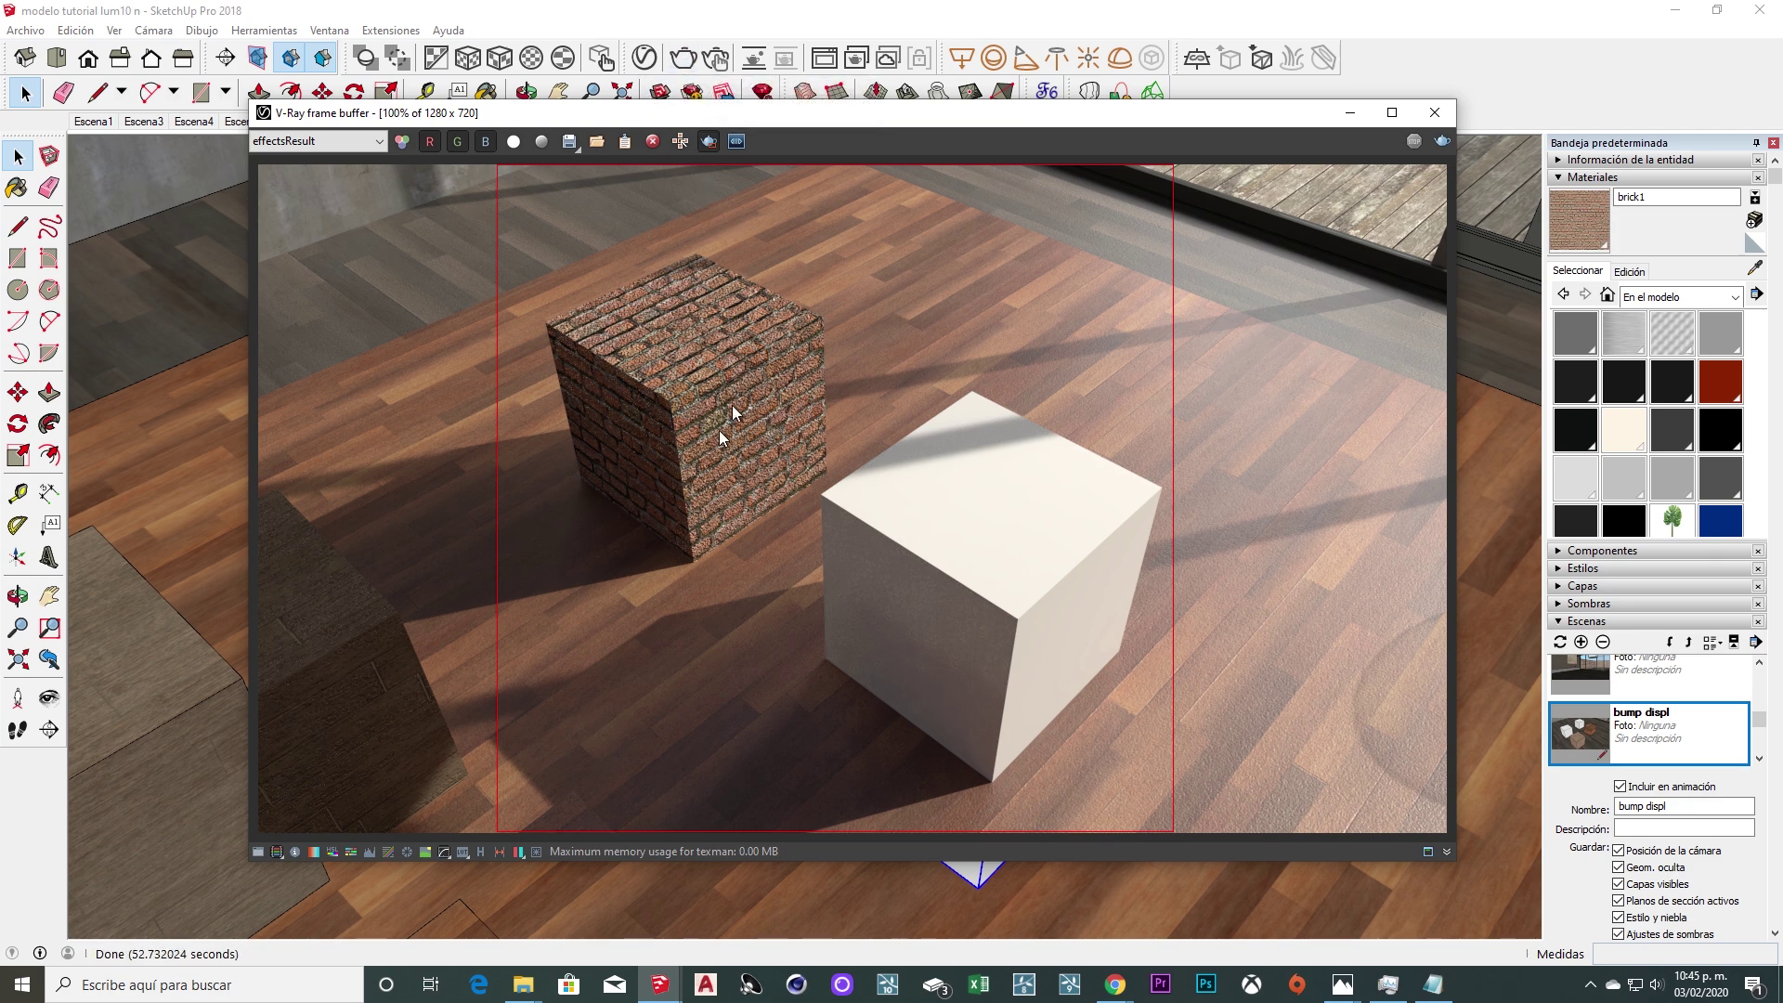
left_click_drag(756, 115, 717, 87)
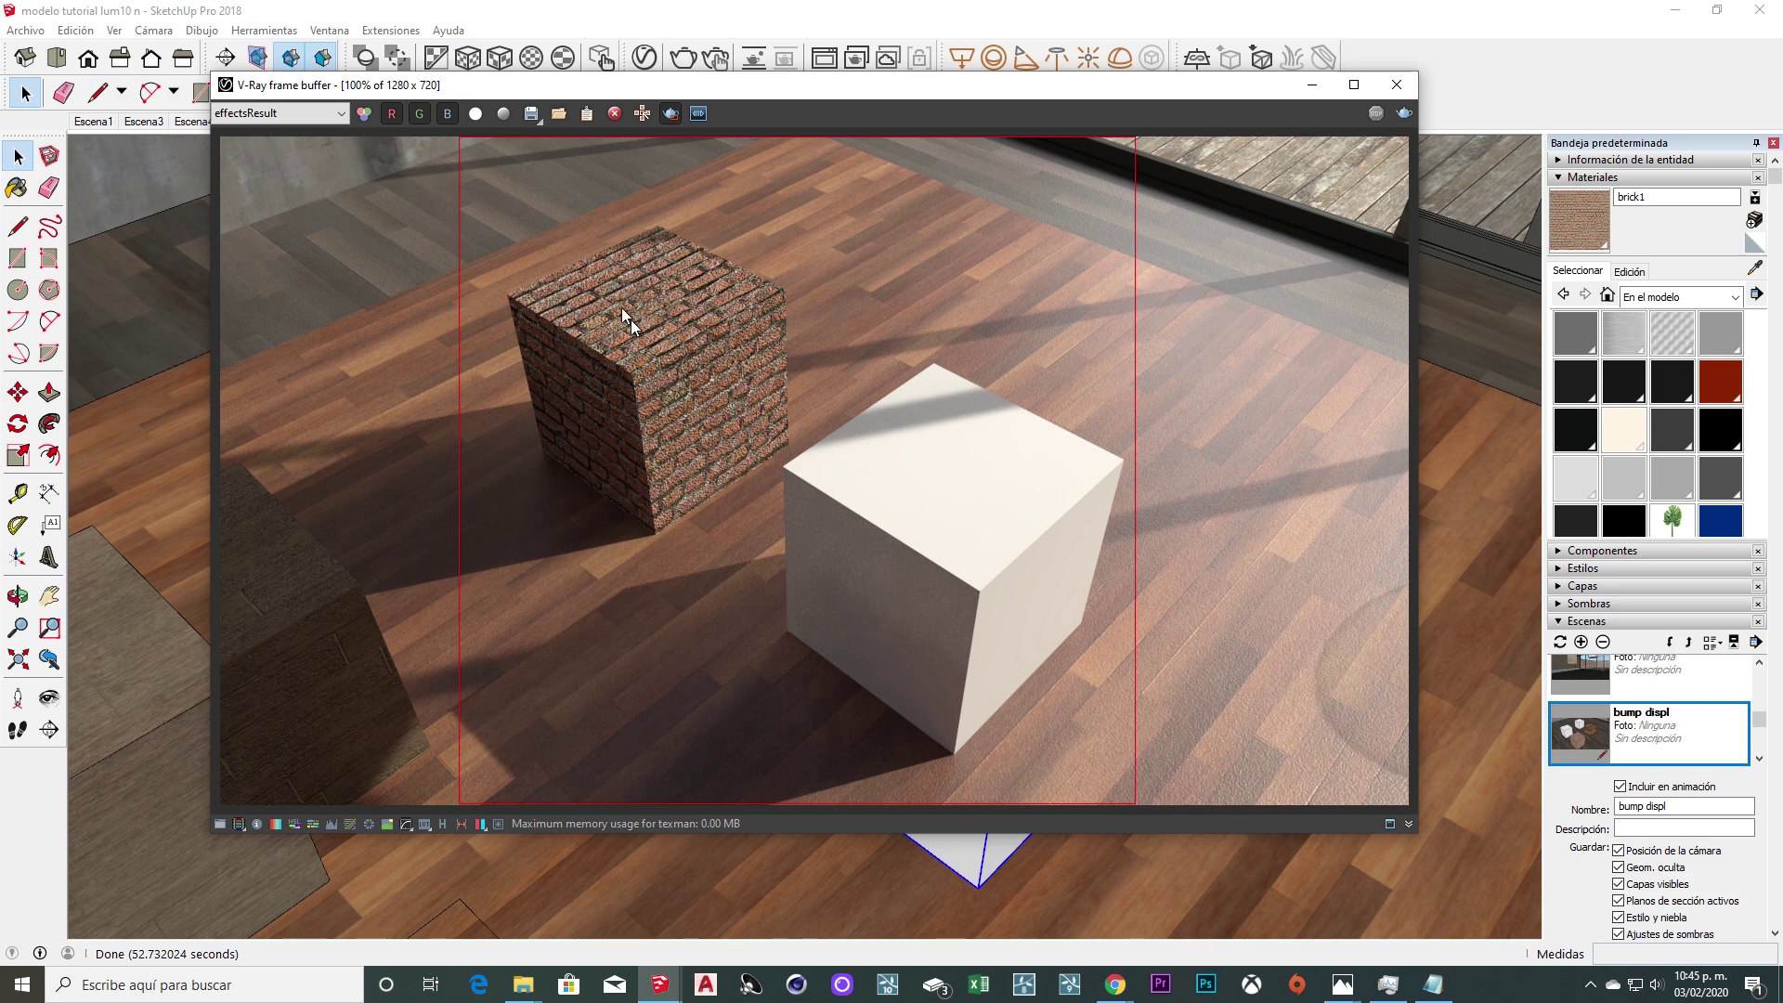
left_click(683, 63)
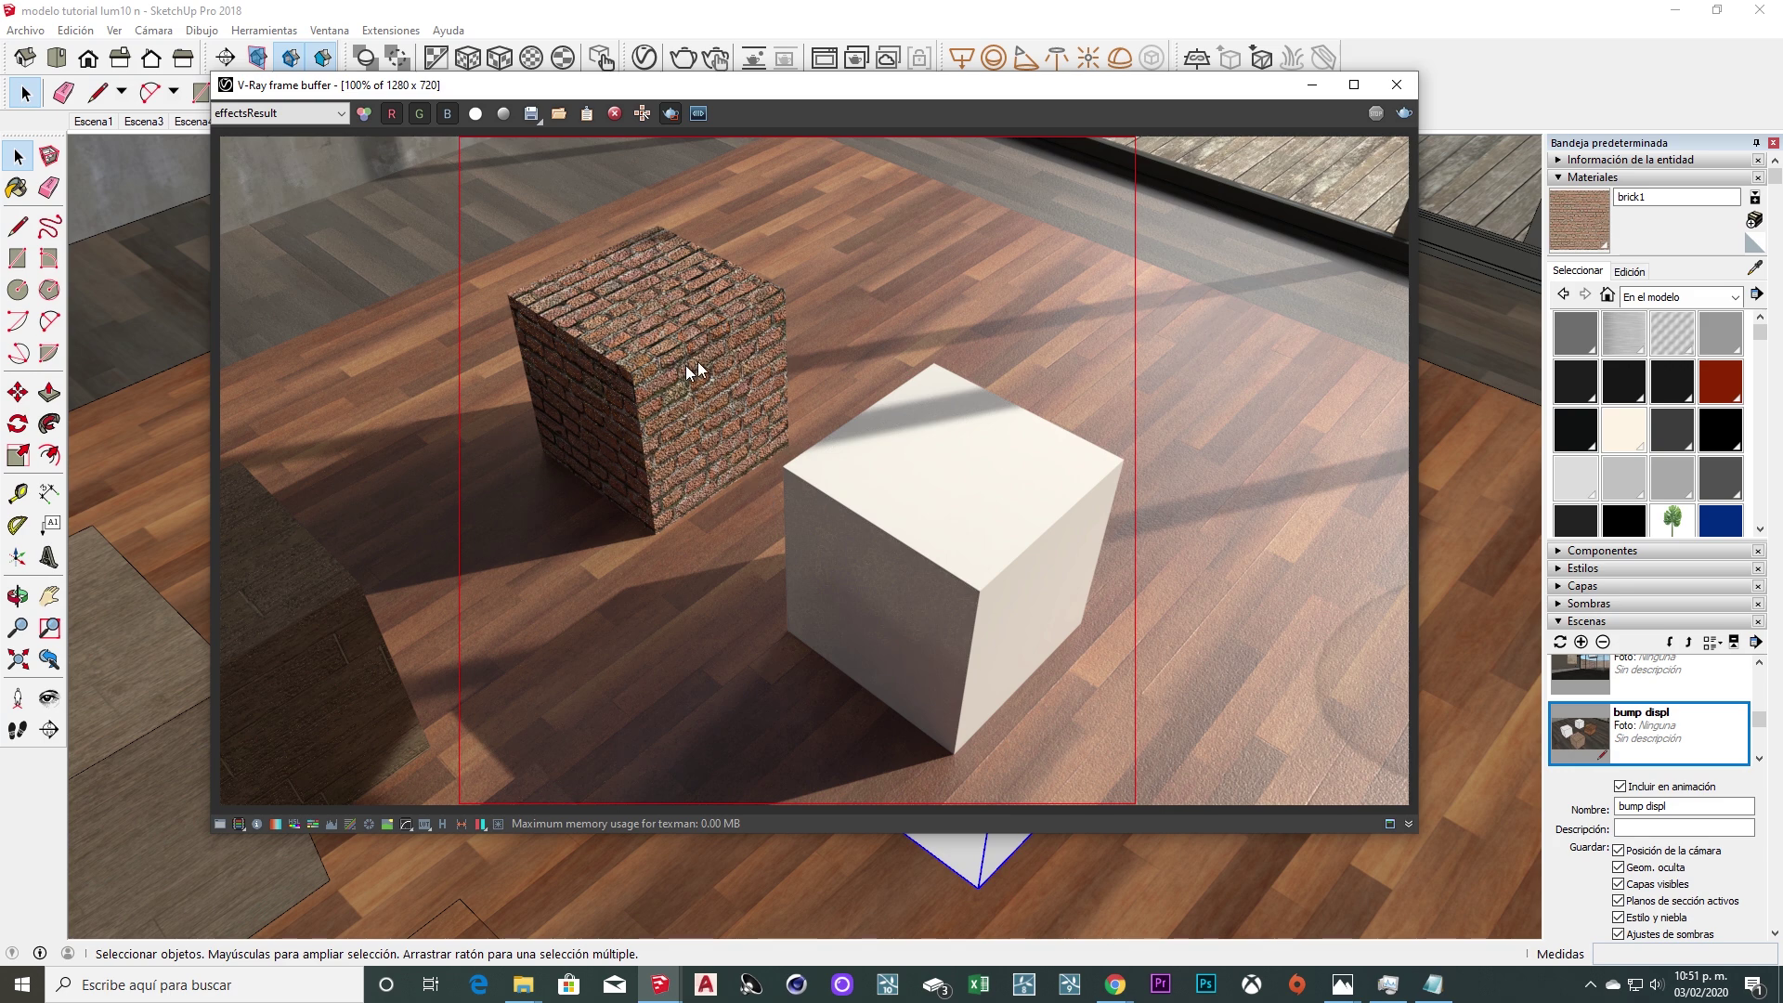
left_click(645, 57)
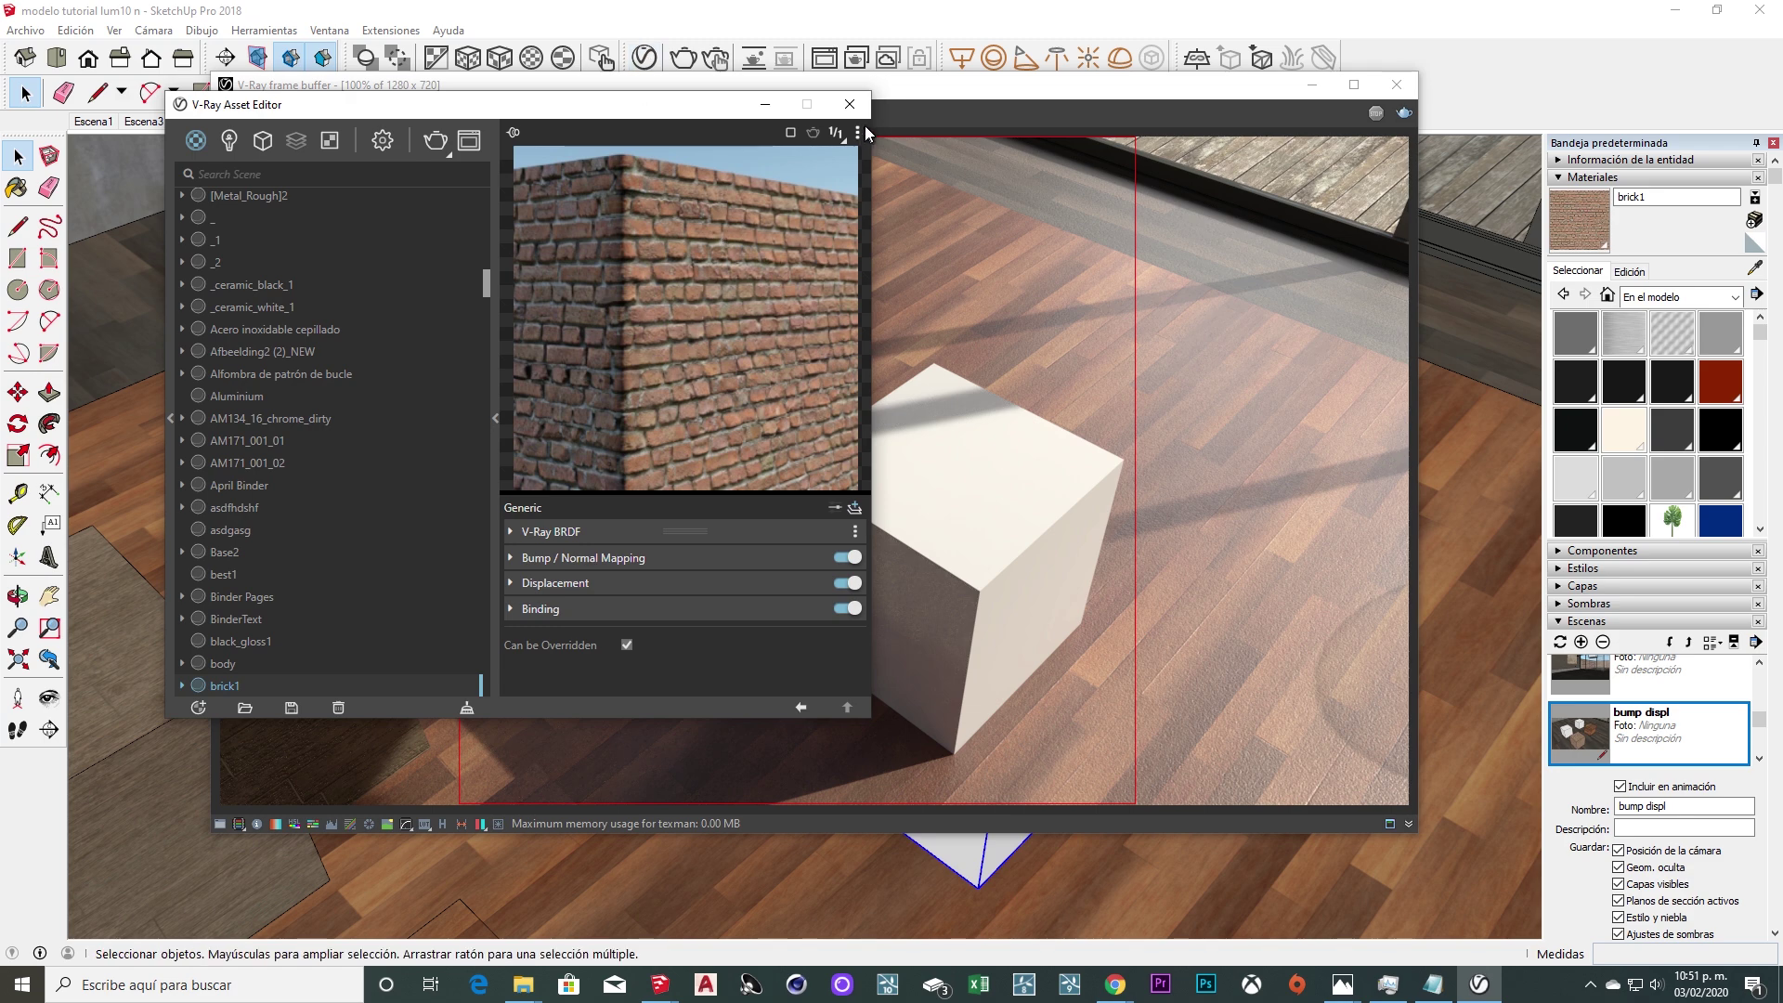
Set the brick1 material preview to the Generic scene and close the Asset Editor.
left_click(859, 133)
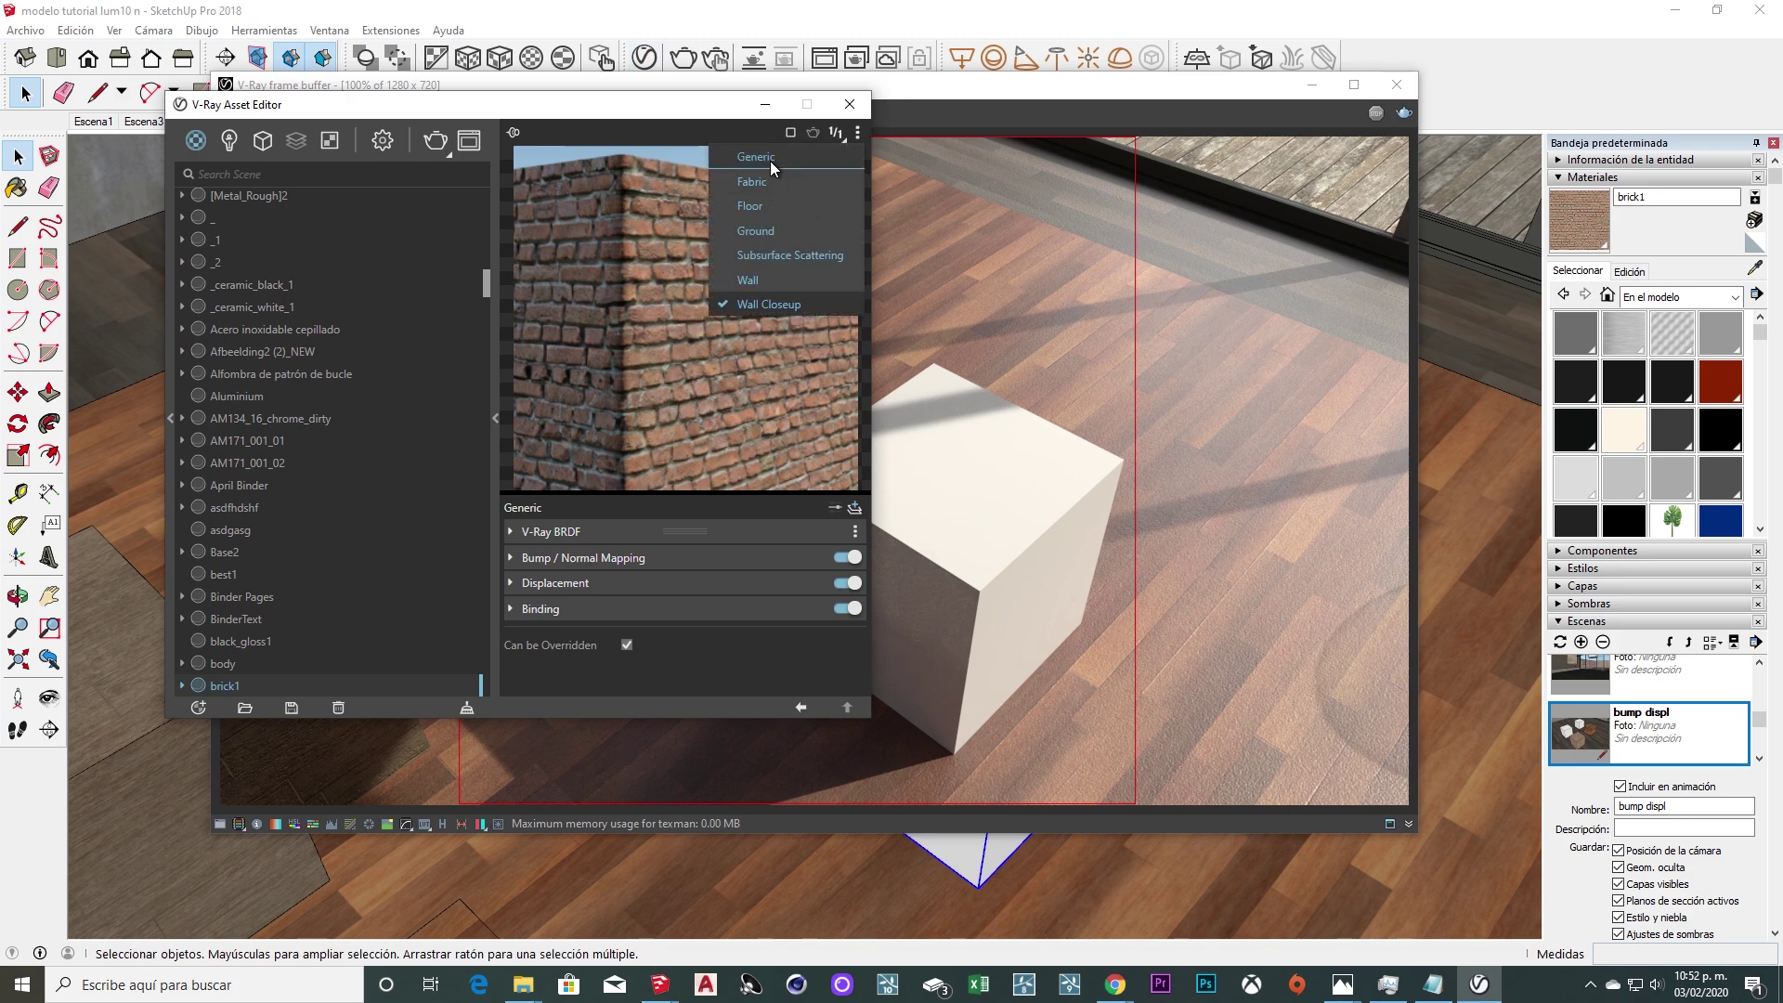
left_click(771, 160)
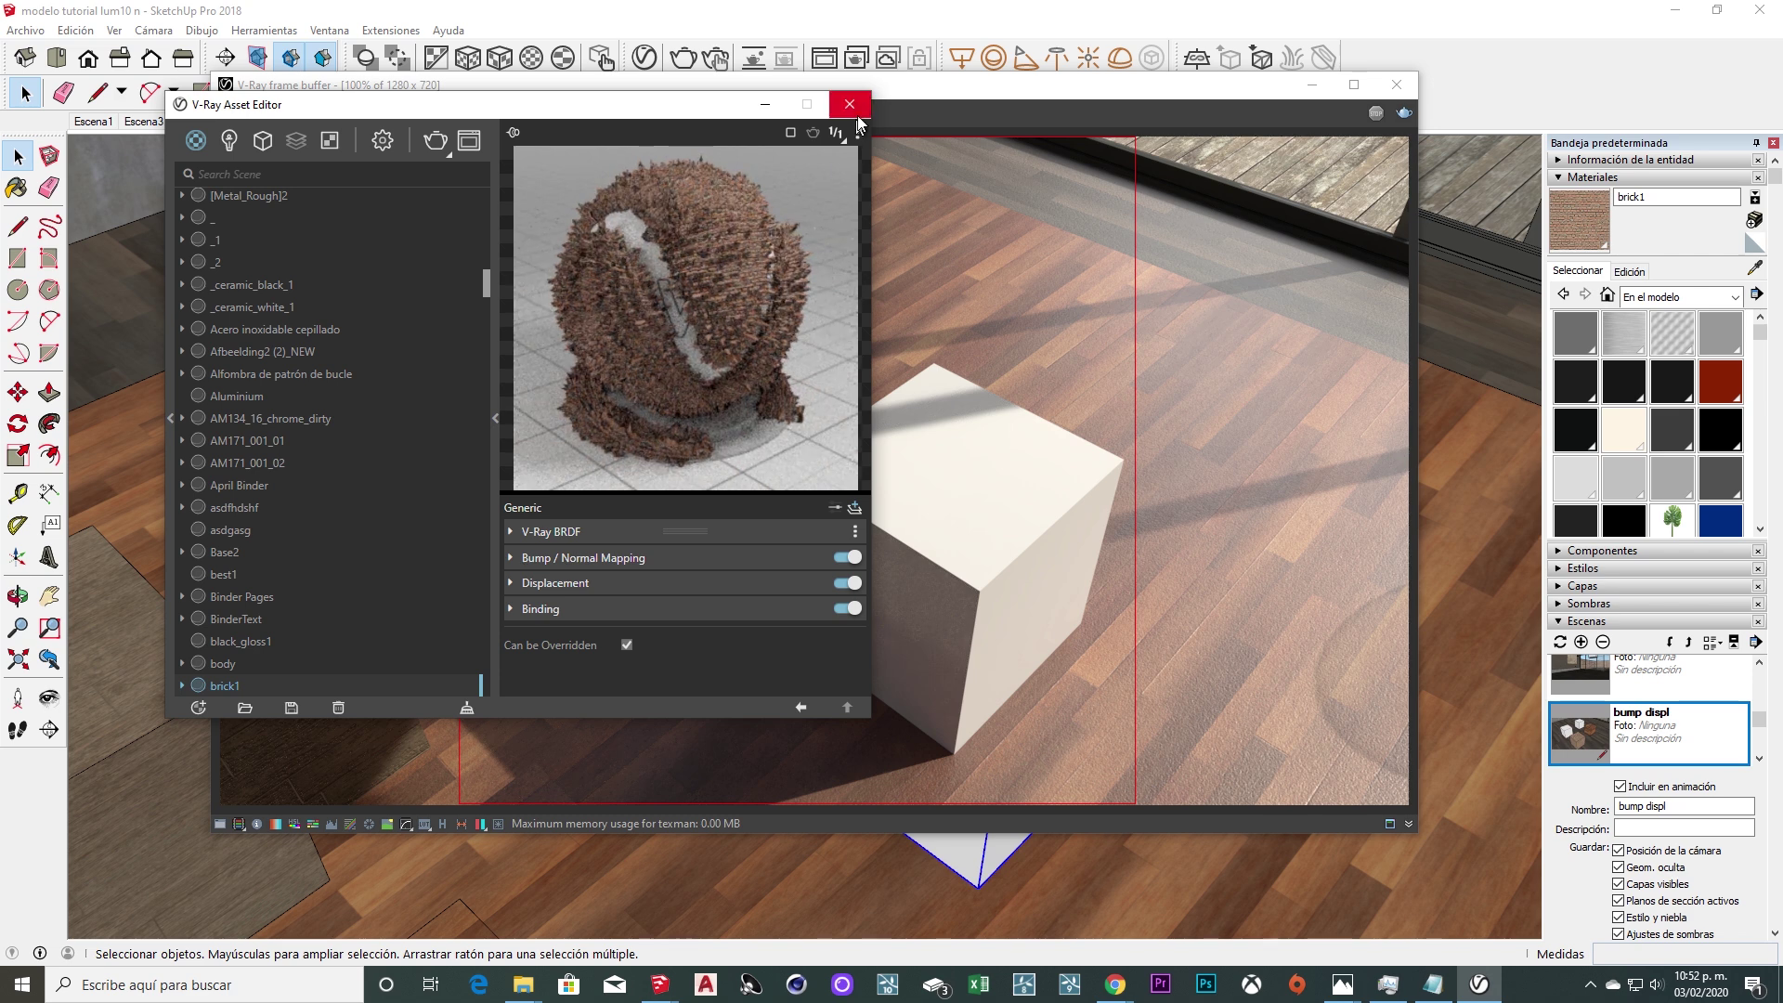
left_click_drag(715, 109, 598, 129)
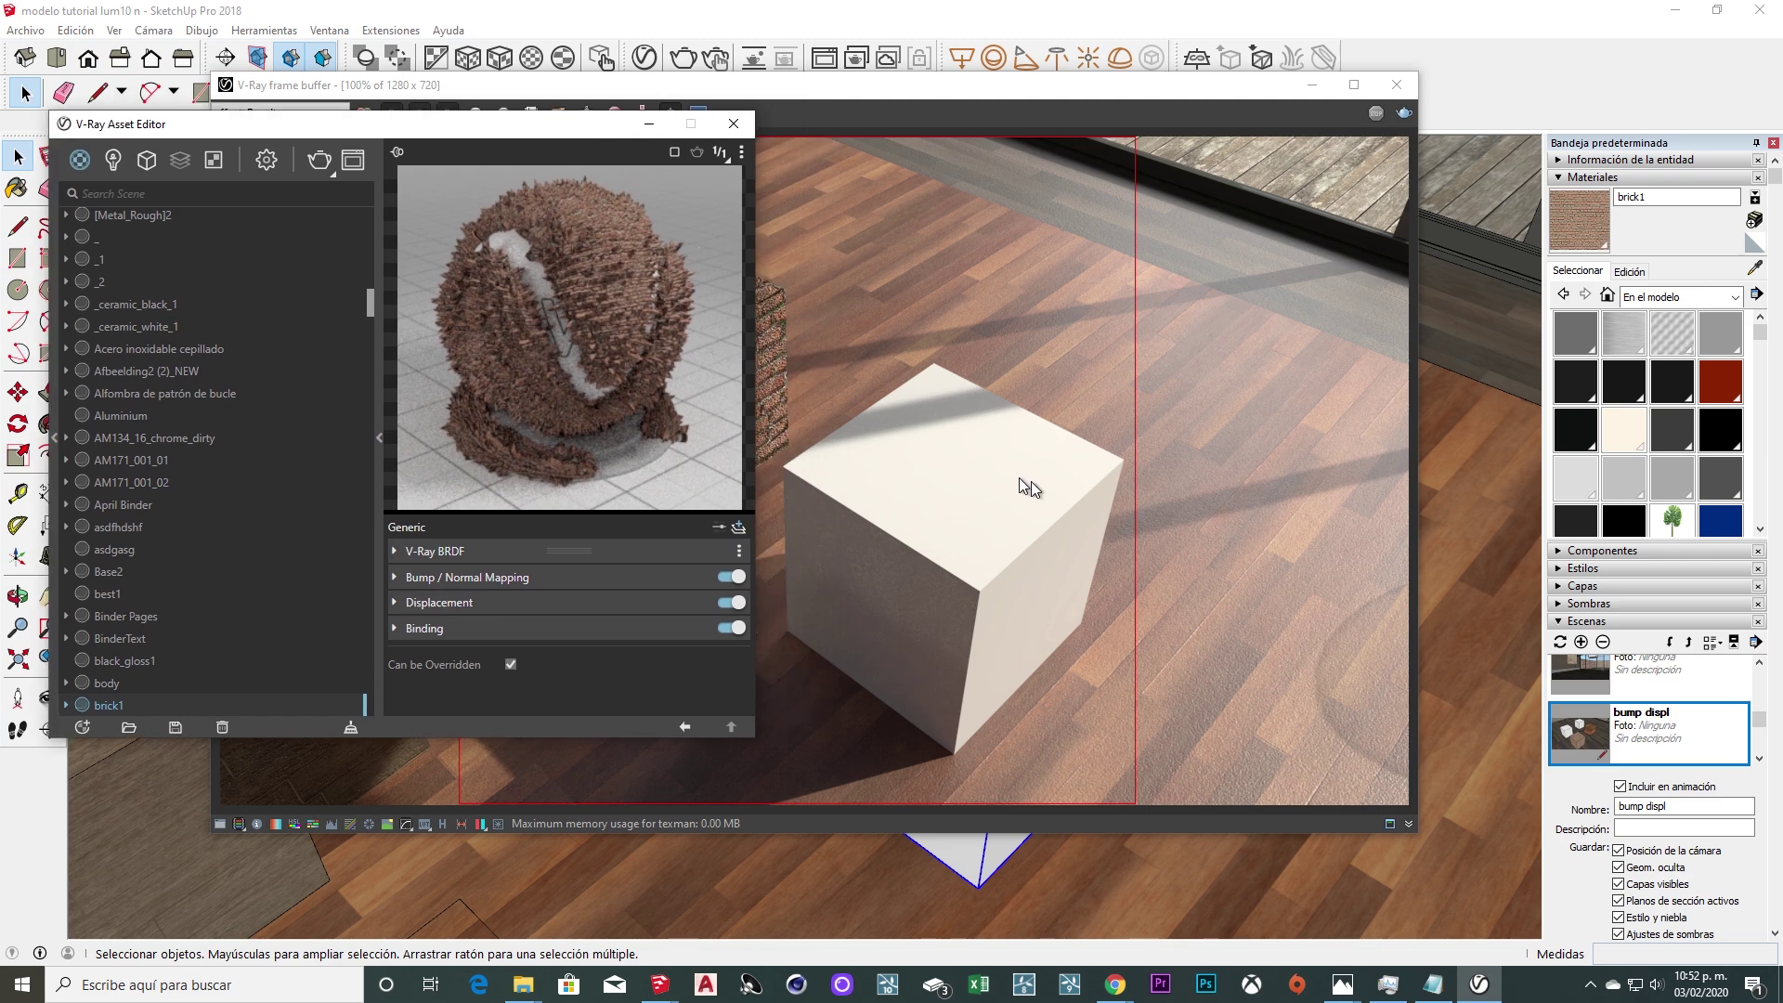
left_click(731, 125)
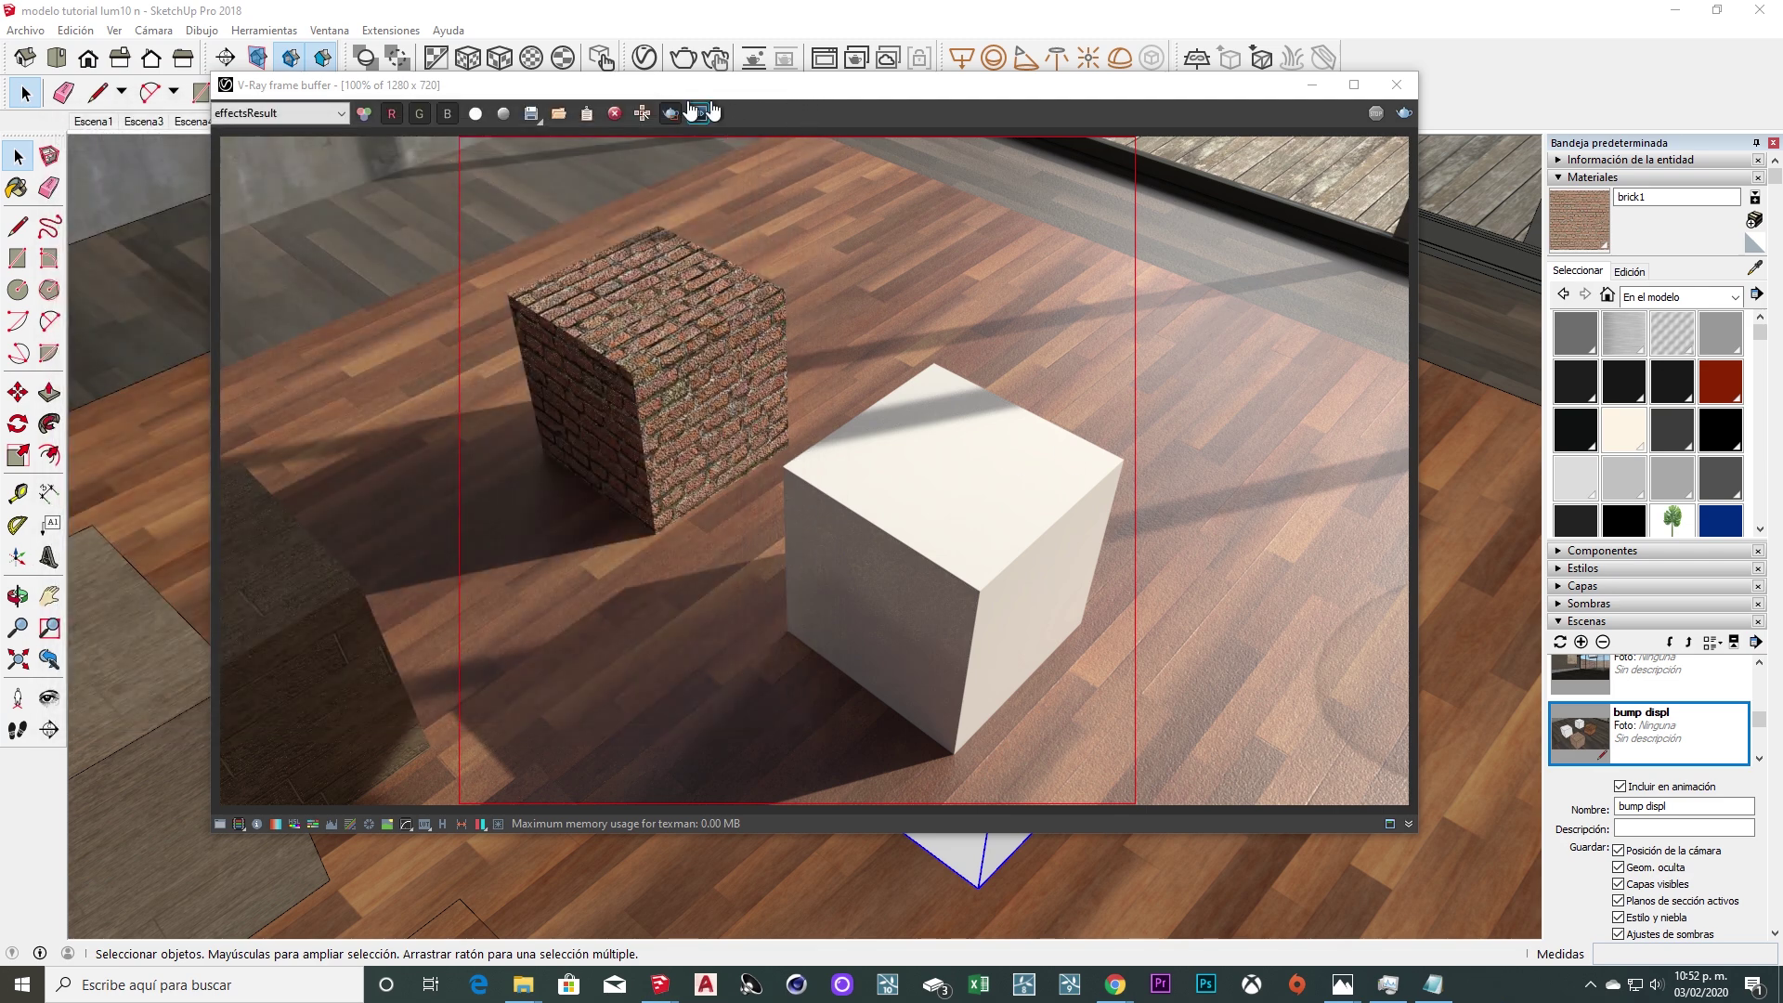
left_click(527, 120)
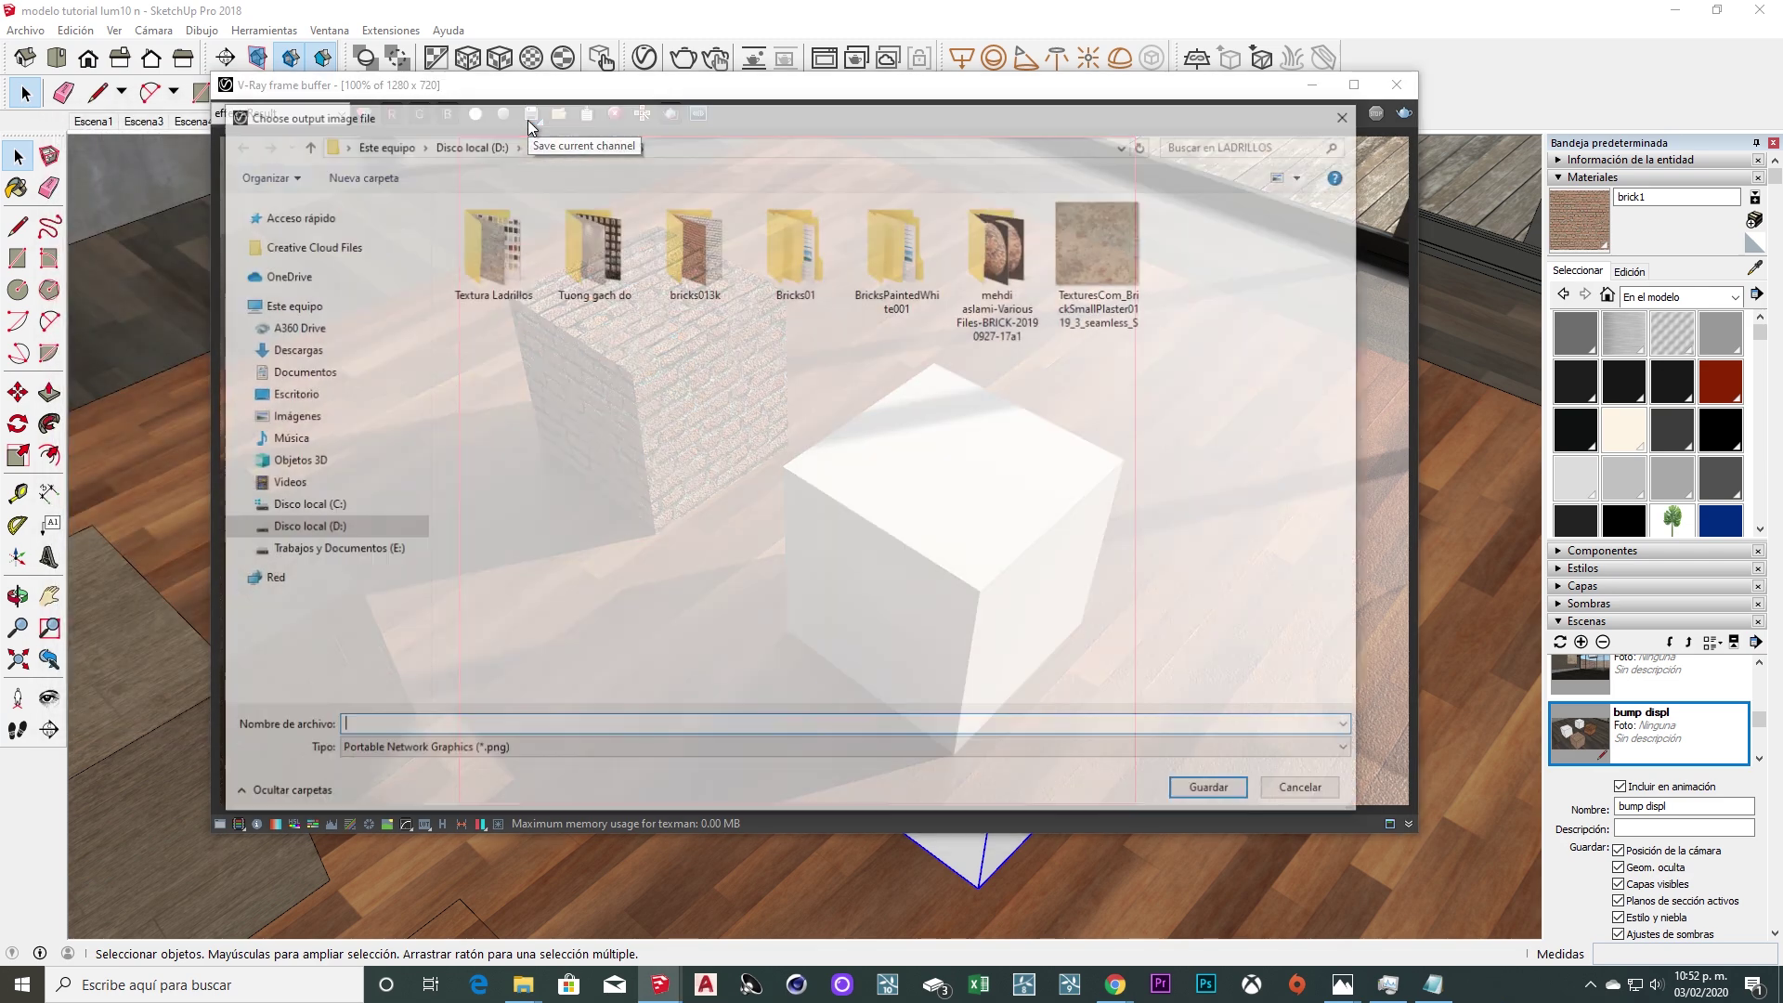
key("Escape")
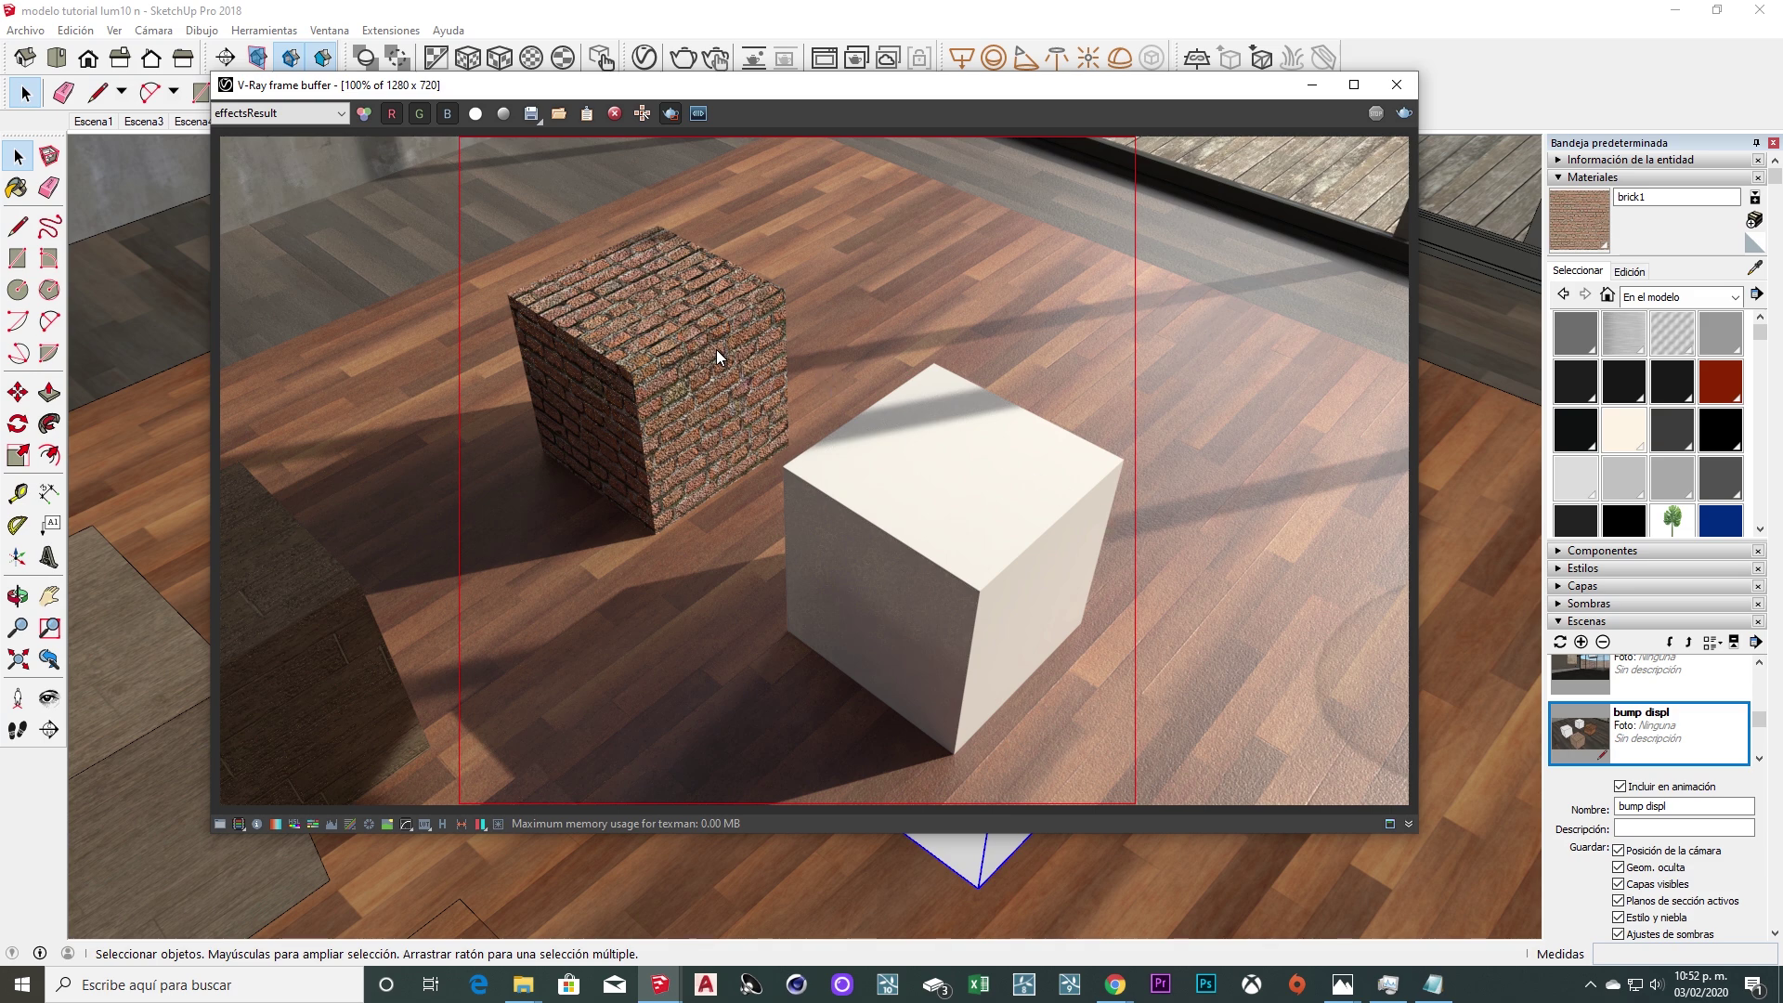
Sample brick1 from the textured cube and paint the white cube with it.
left_click_drag(1208, 103, 970, 73)
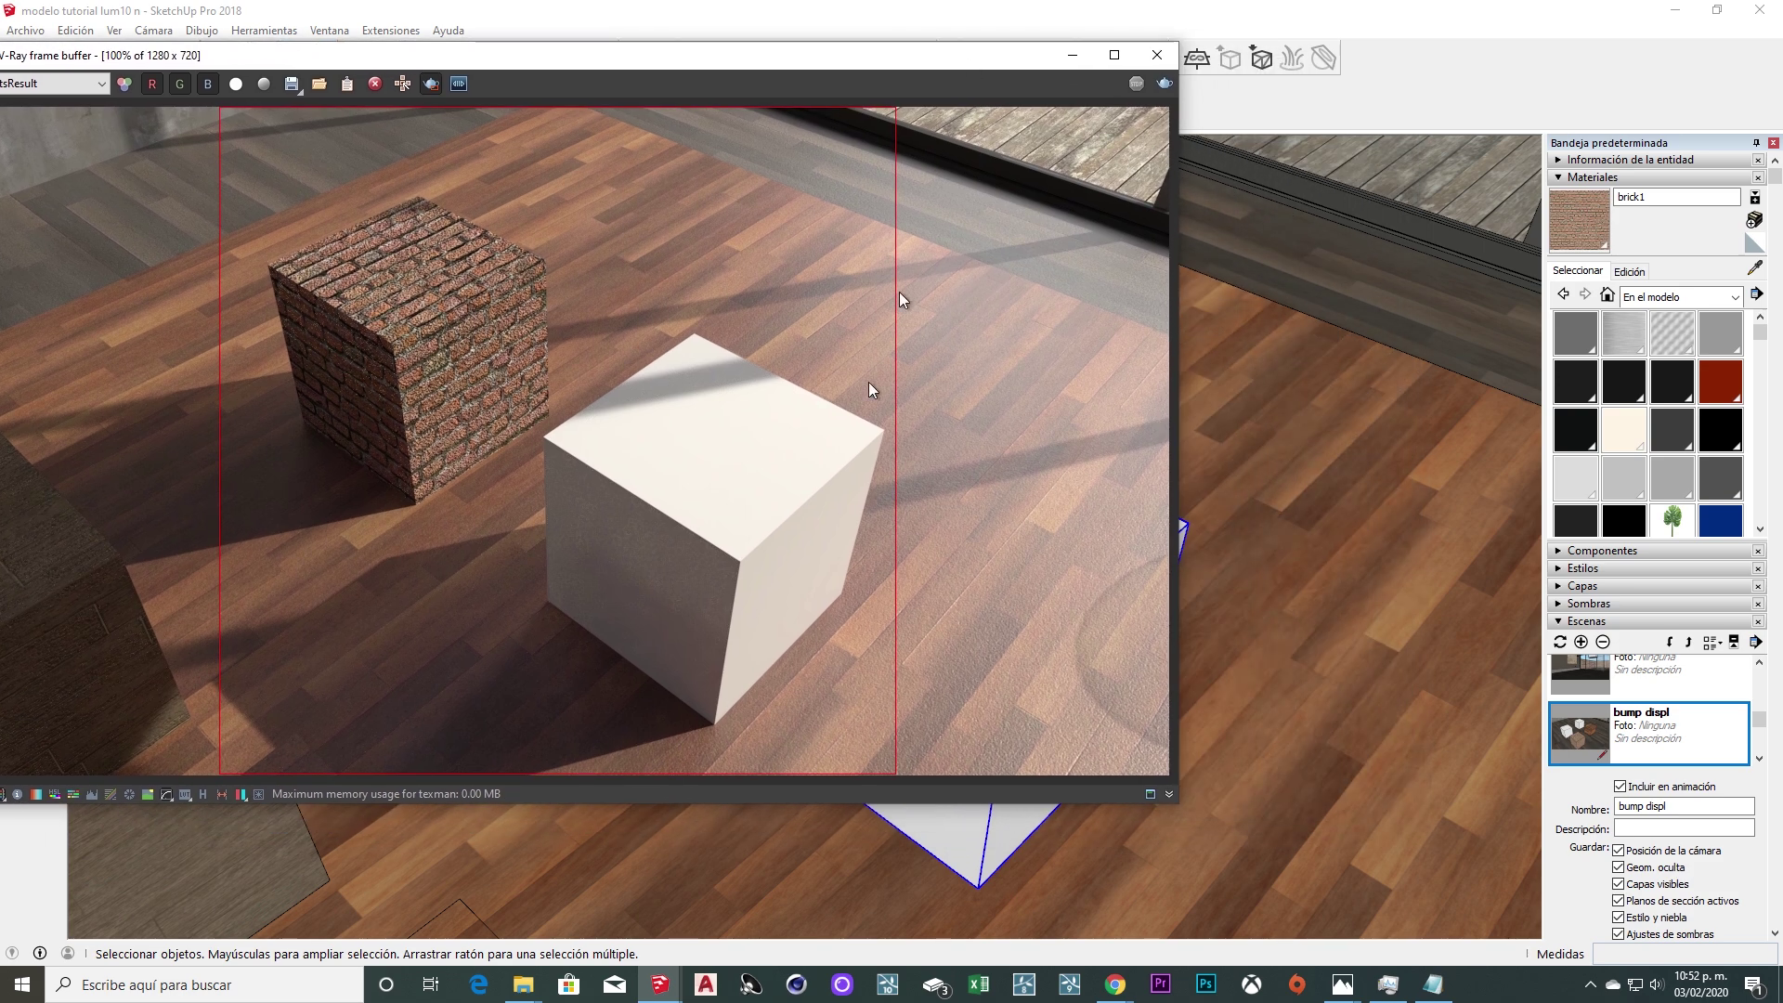
left_click(1754, 267)
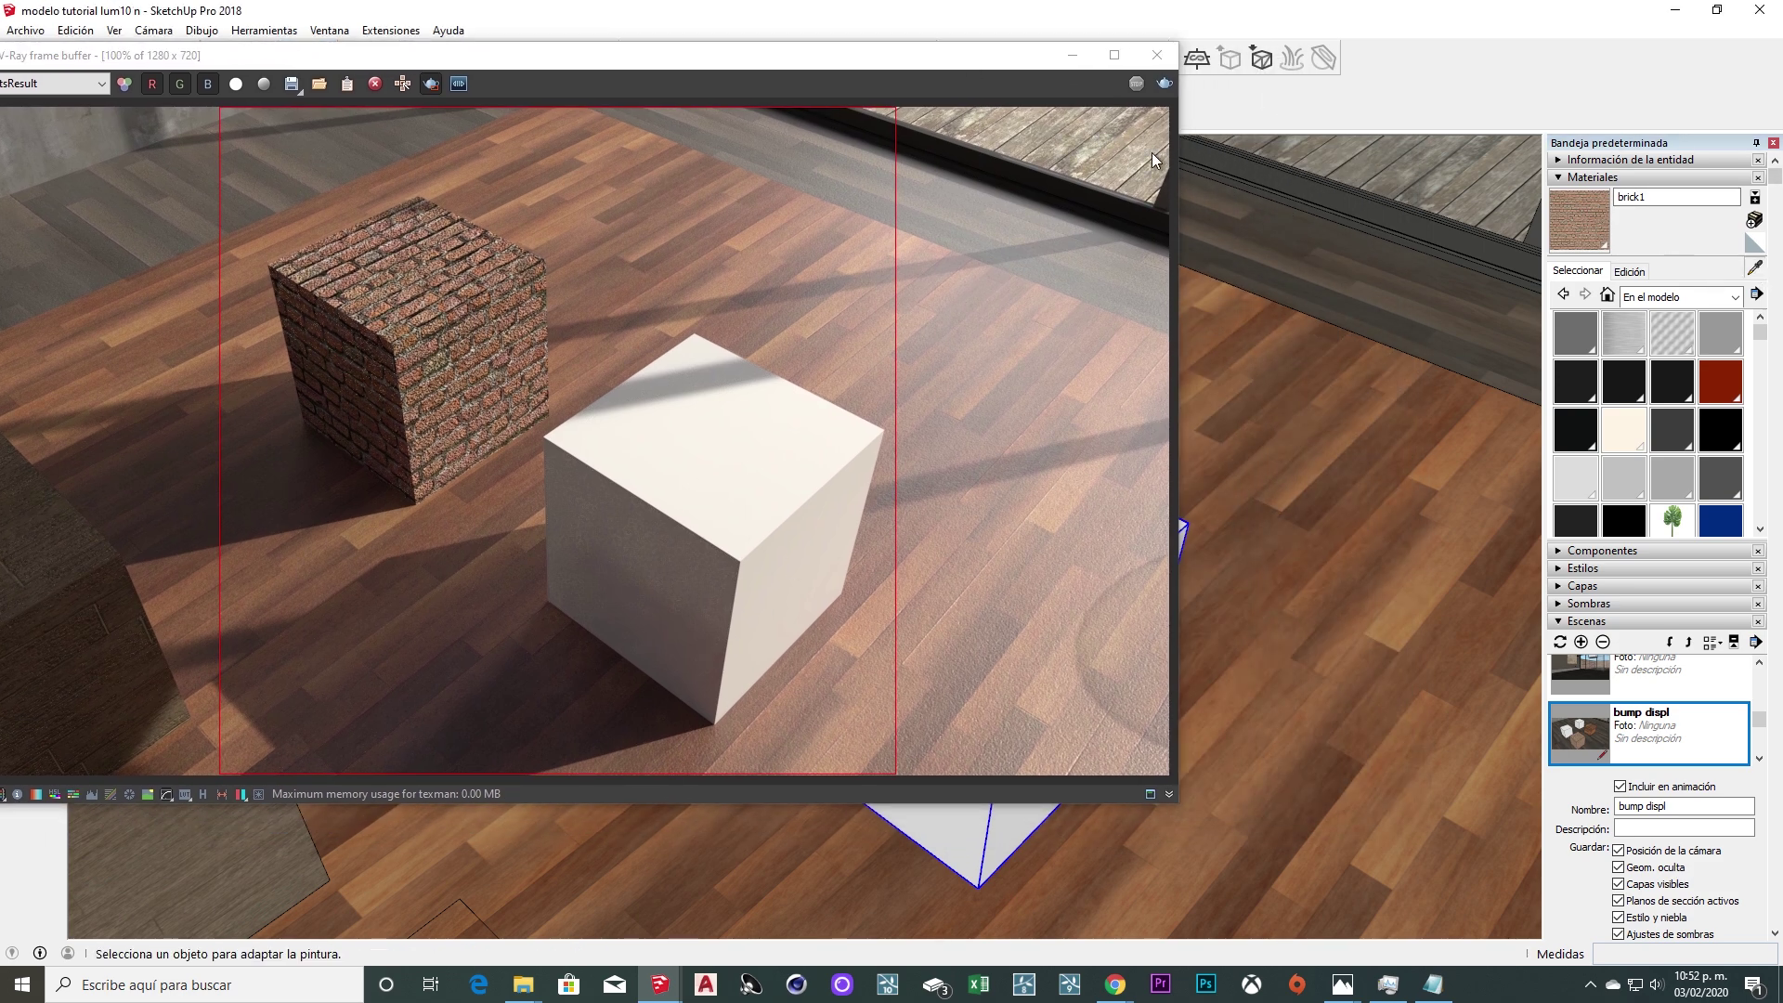
left_click_drag(958, 65, 342, 65)
left_click(696, 399)
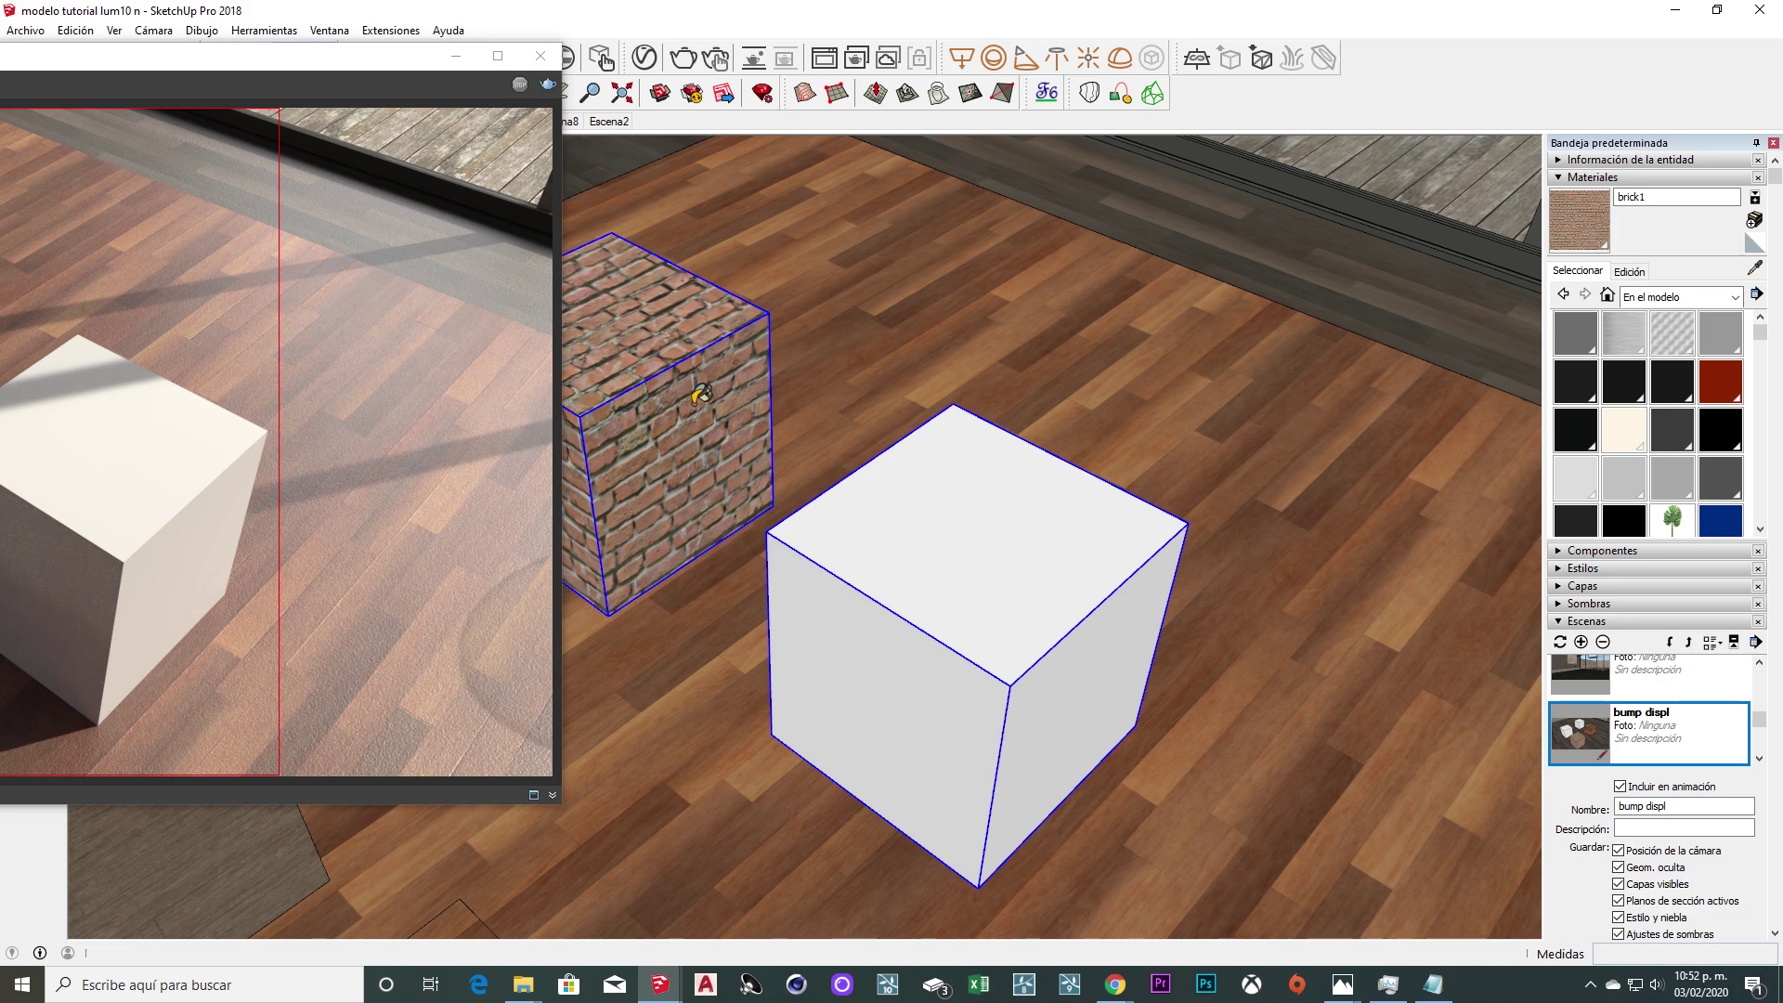
left_click(966, 511)
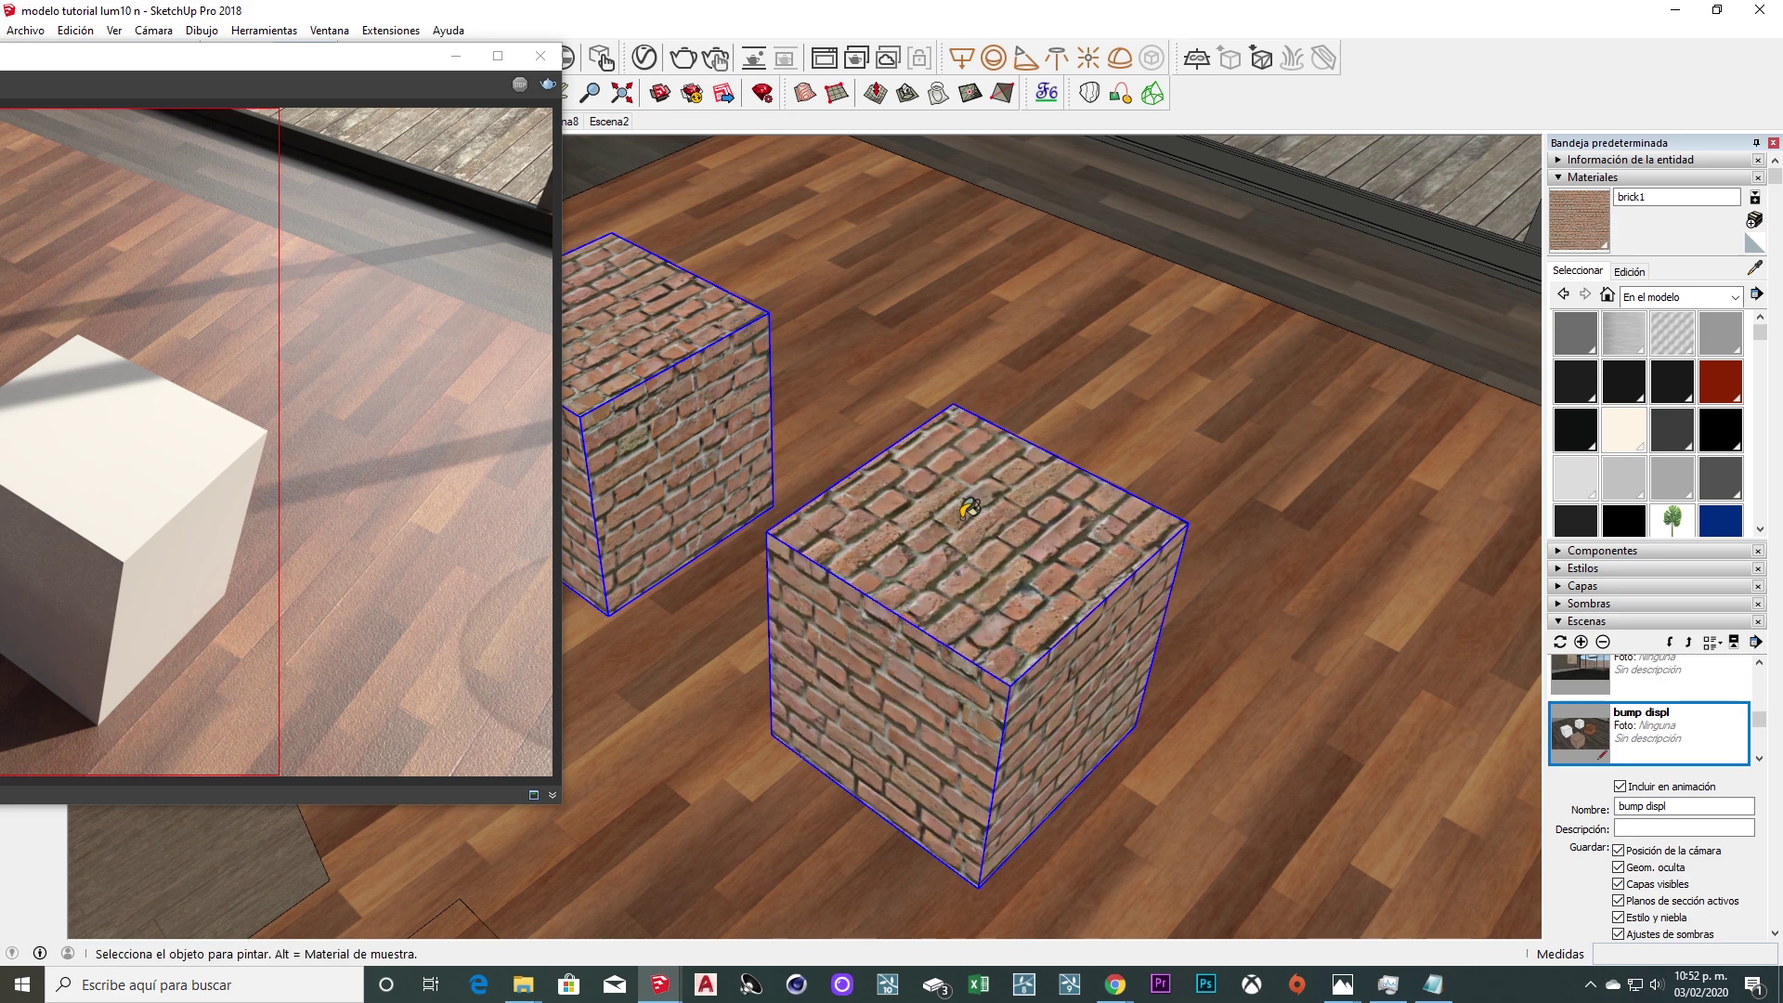
key("space")
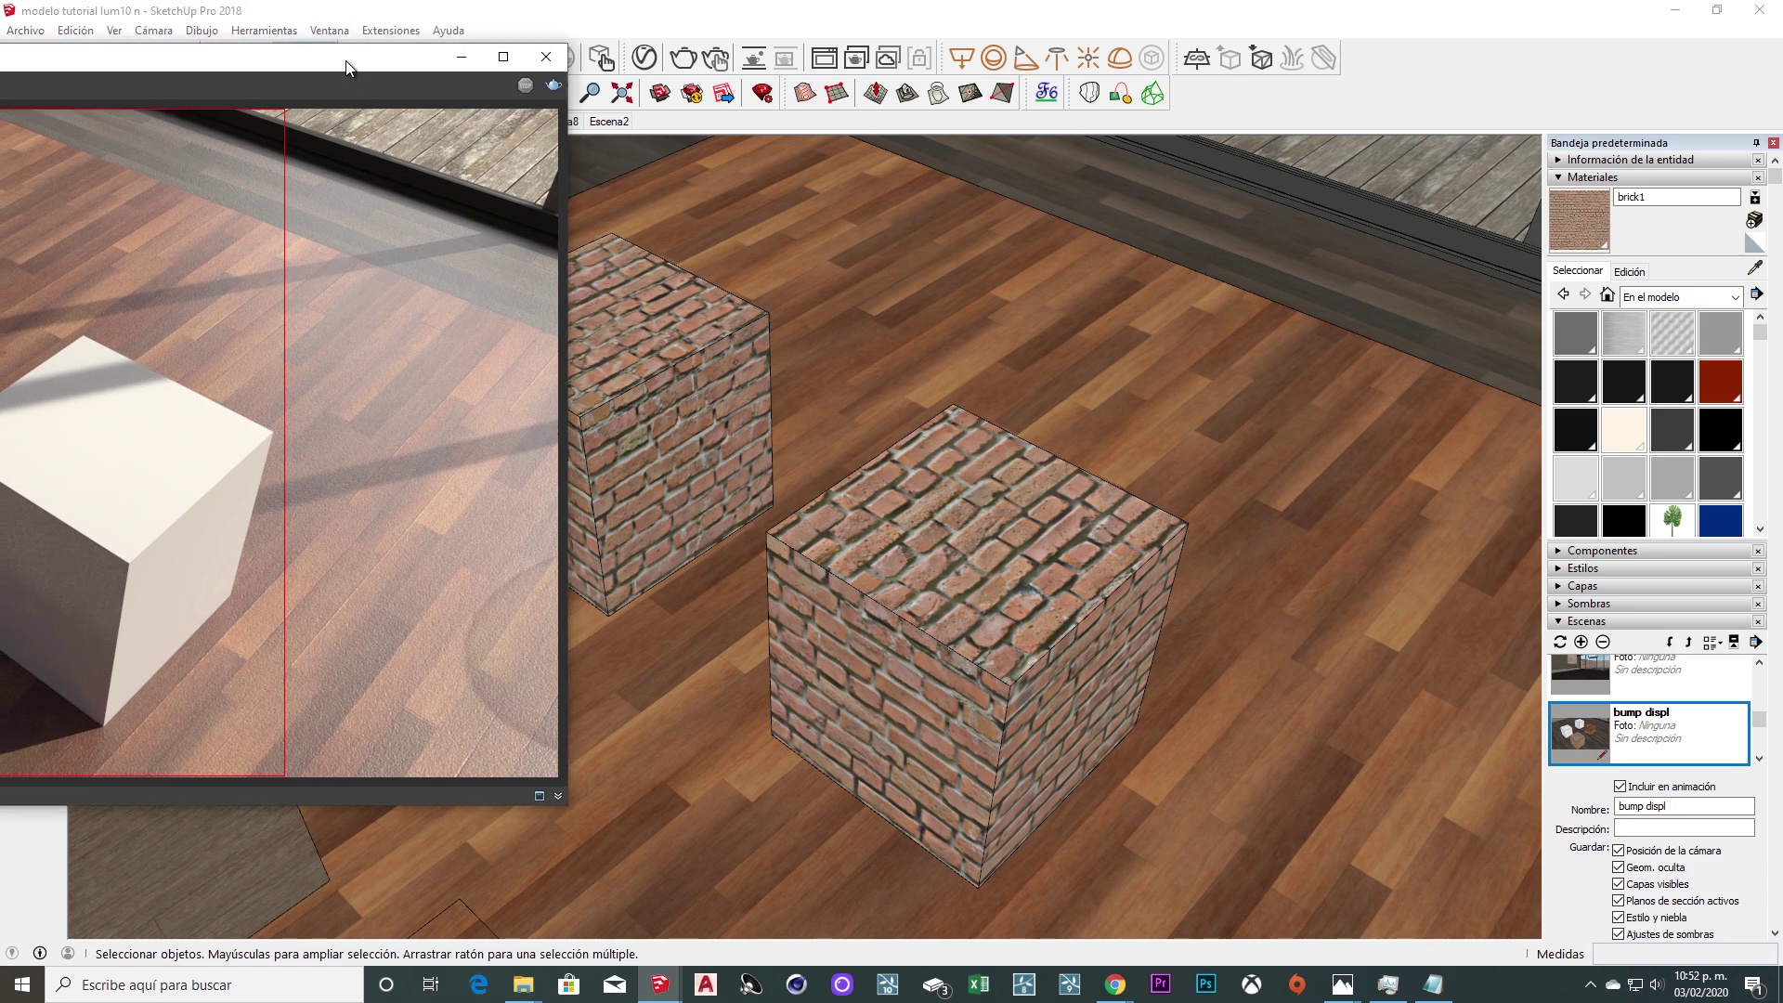
Move the V-Ray frame buffer back to the centre of the screen.
left_click_drag(341, 67, 1185, 105)
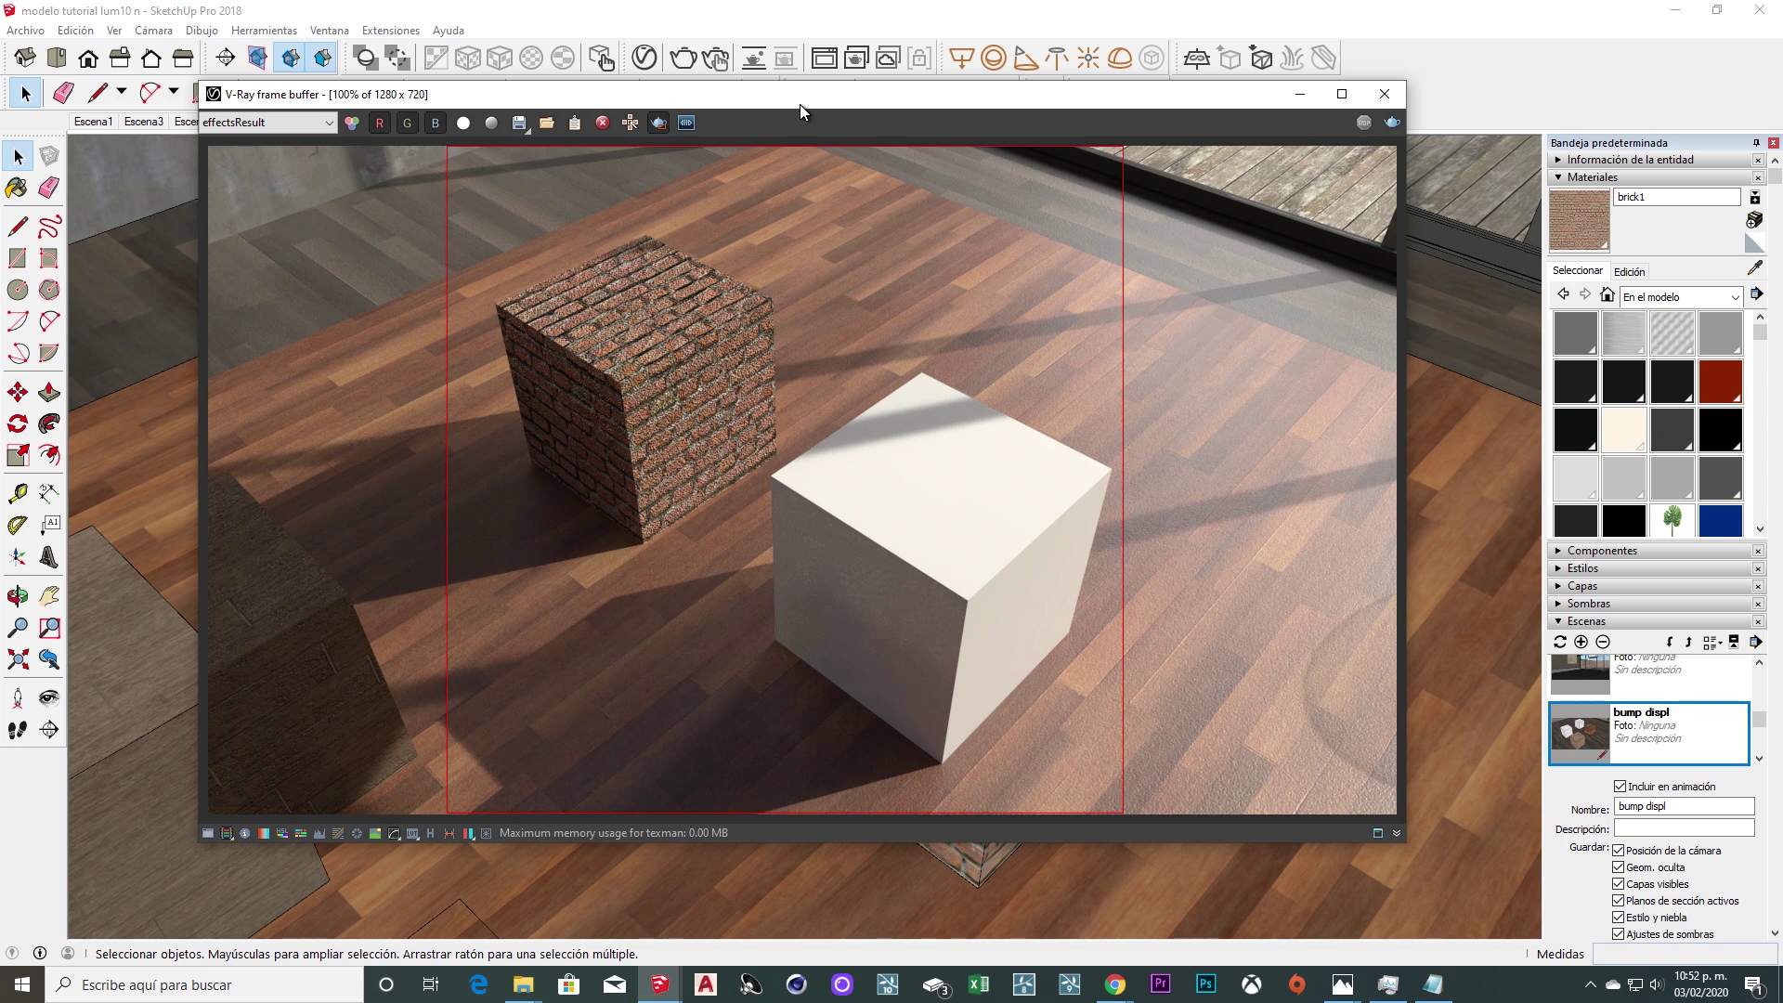
left_click_drag(799, 104, 765, 103)
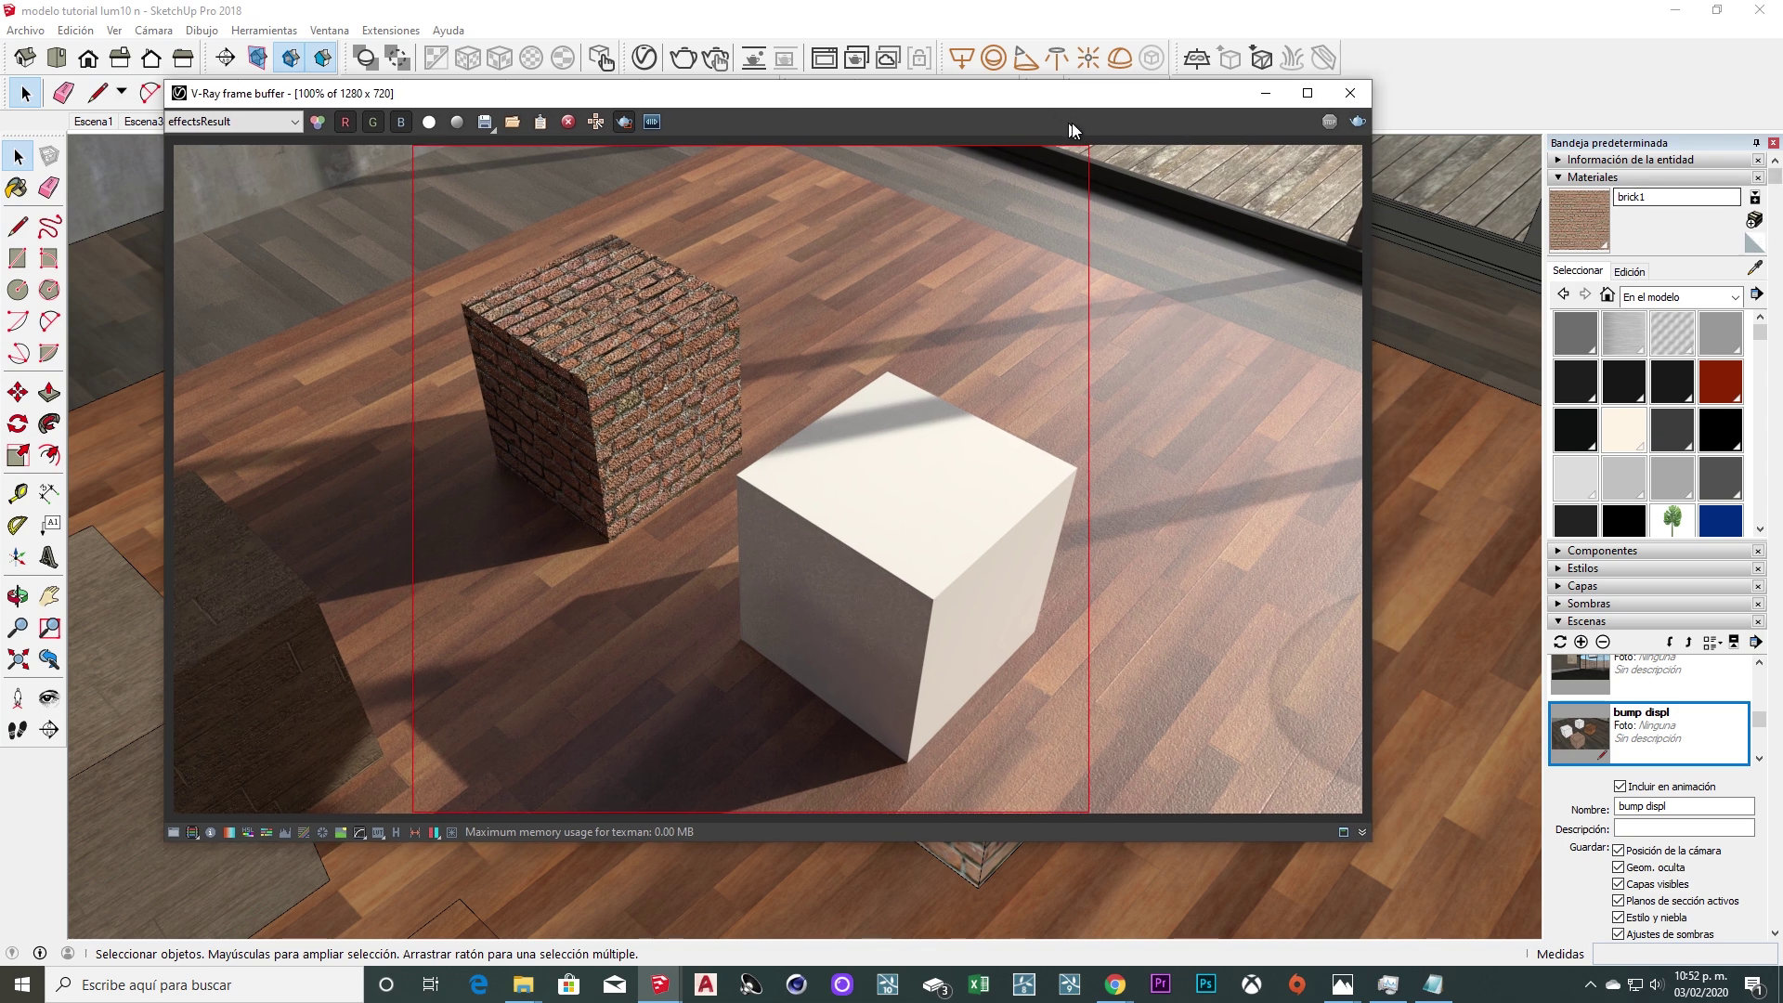
left_click_drag(1059, 92, 999, 86)
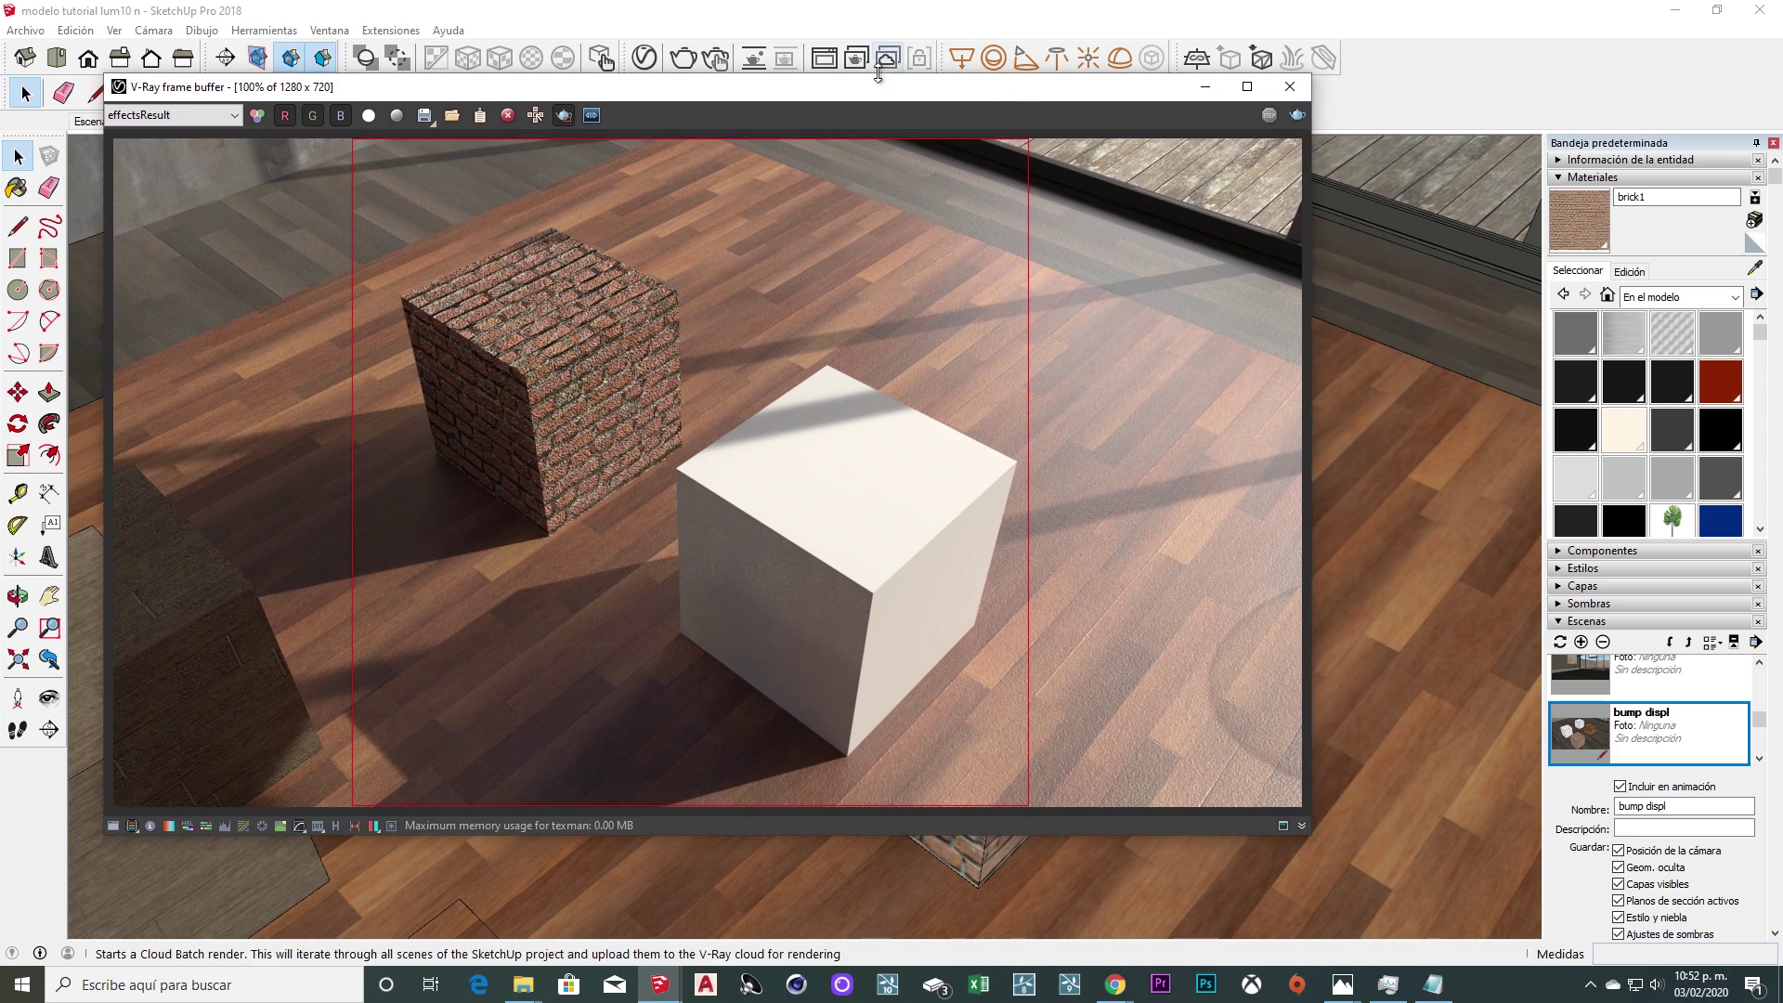
mouse_move(878, 86)
left_mouse_down()
mouse_move(1002, 75)
mouse_move(880, 102)
left_mouse_up()
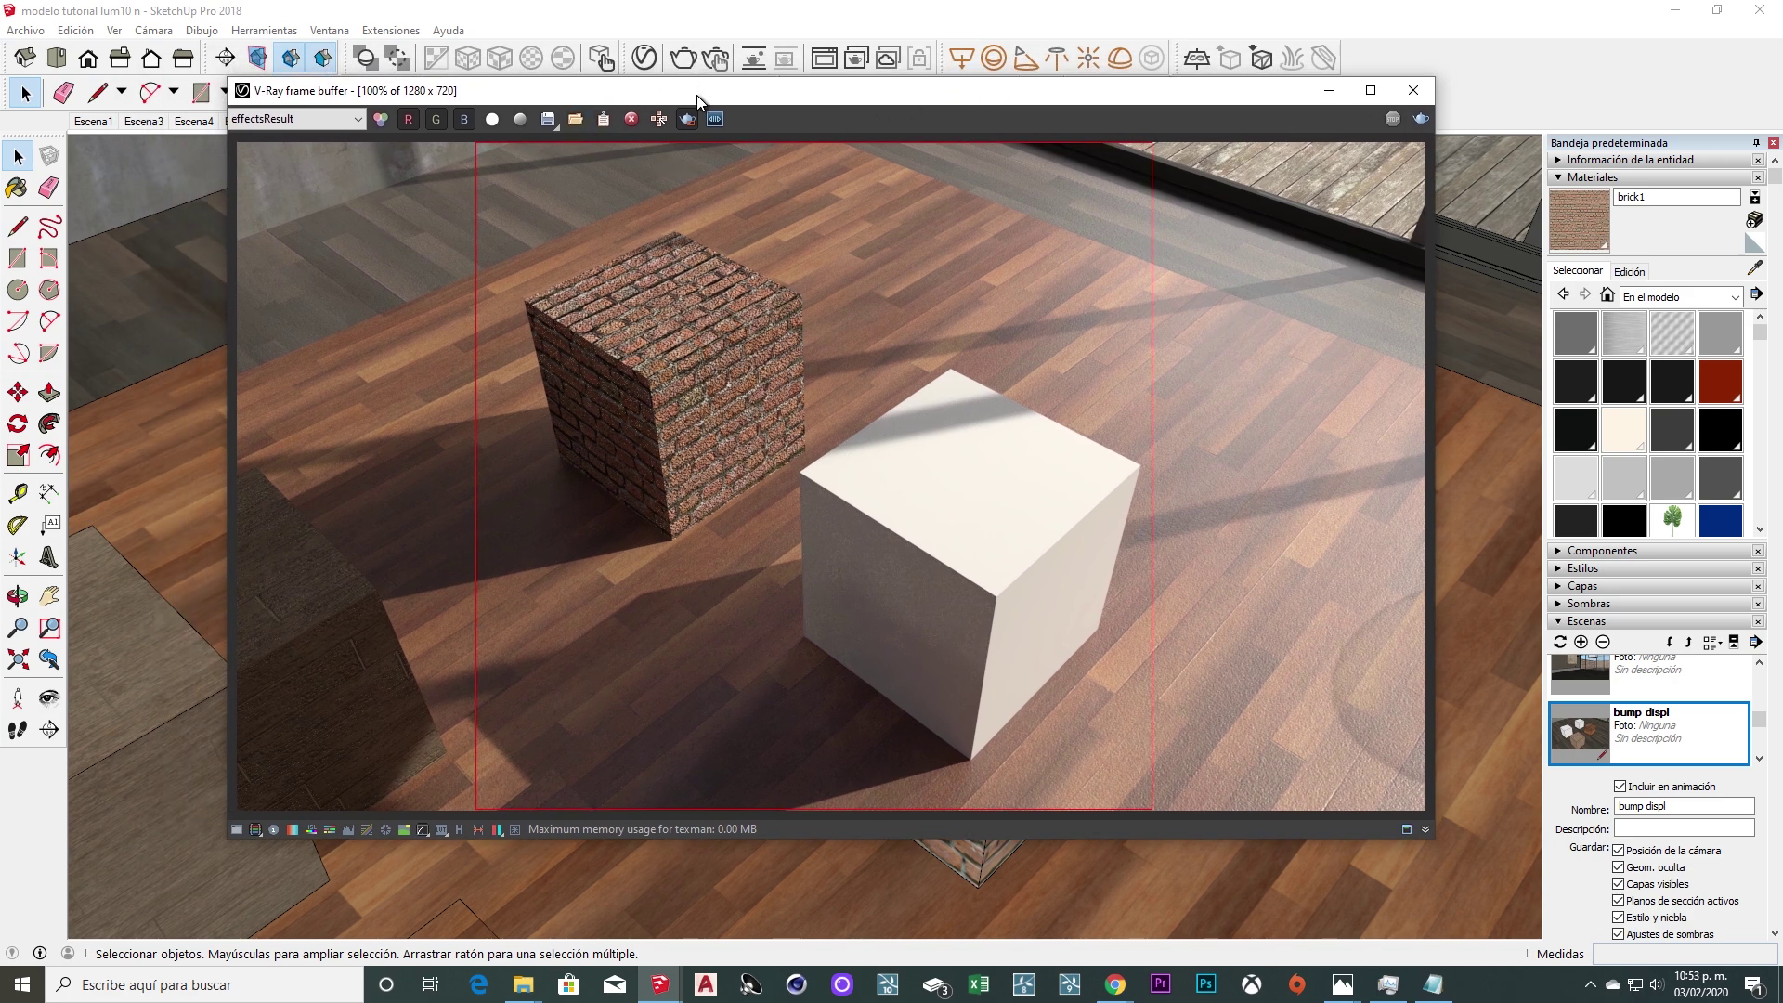
left_click_drag(697, 95, 735, 90)
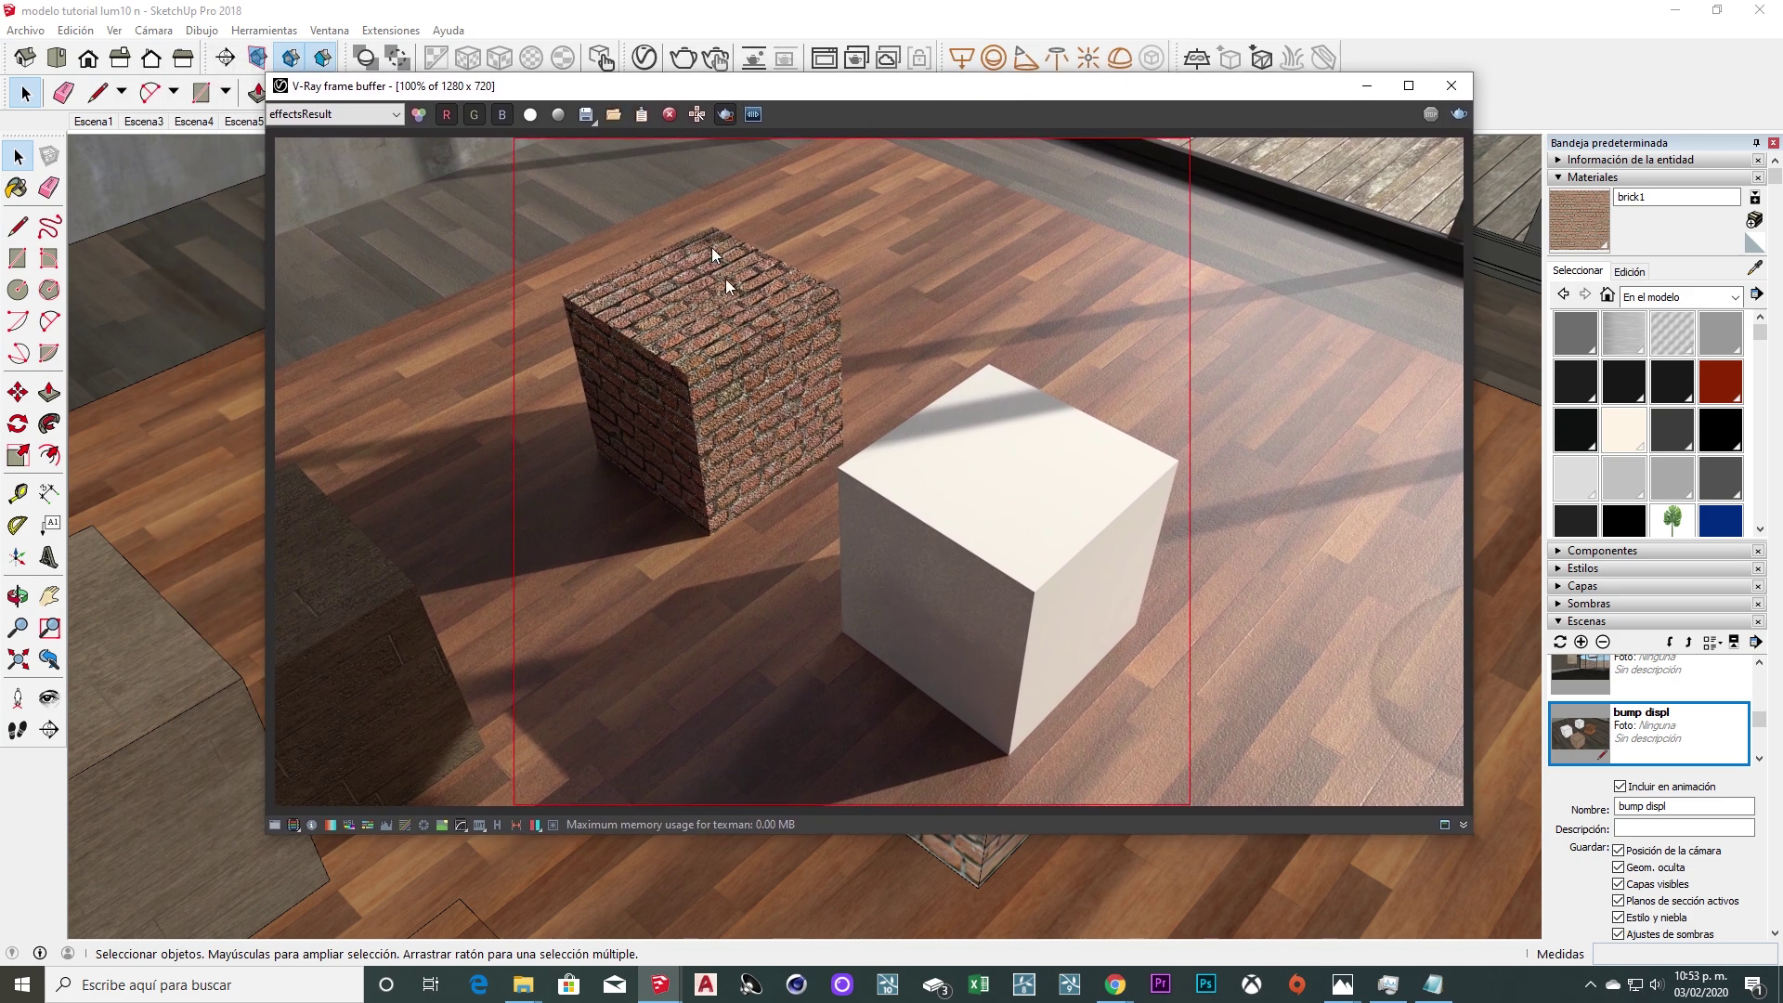
Render both brick-covered cubes again in V-Ray, nudging the frame buffer aside.
left_click(687, 57)
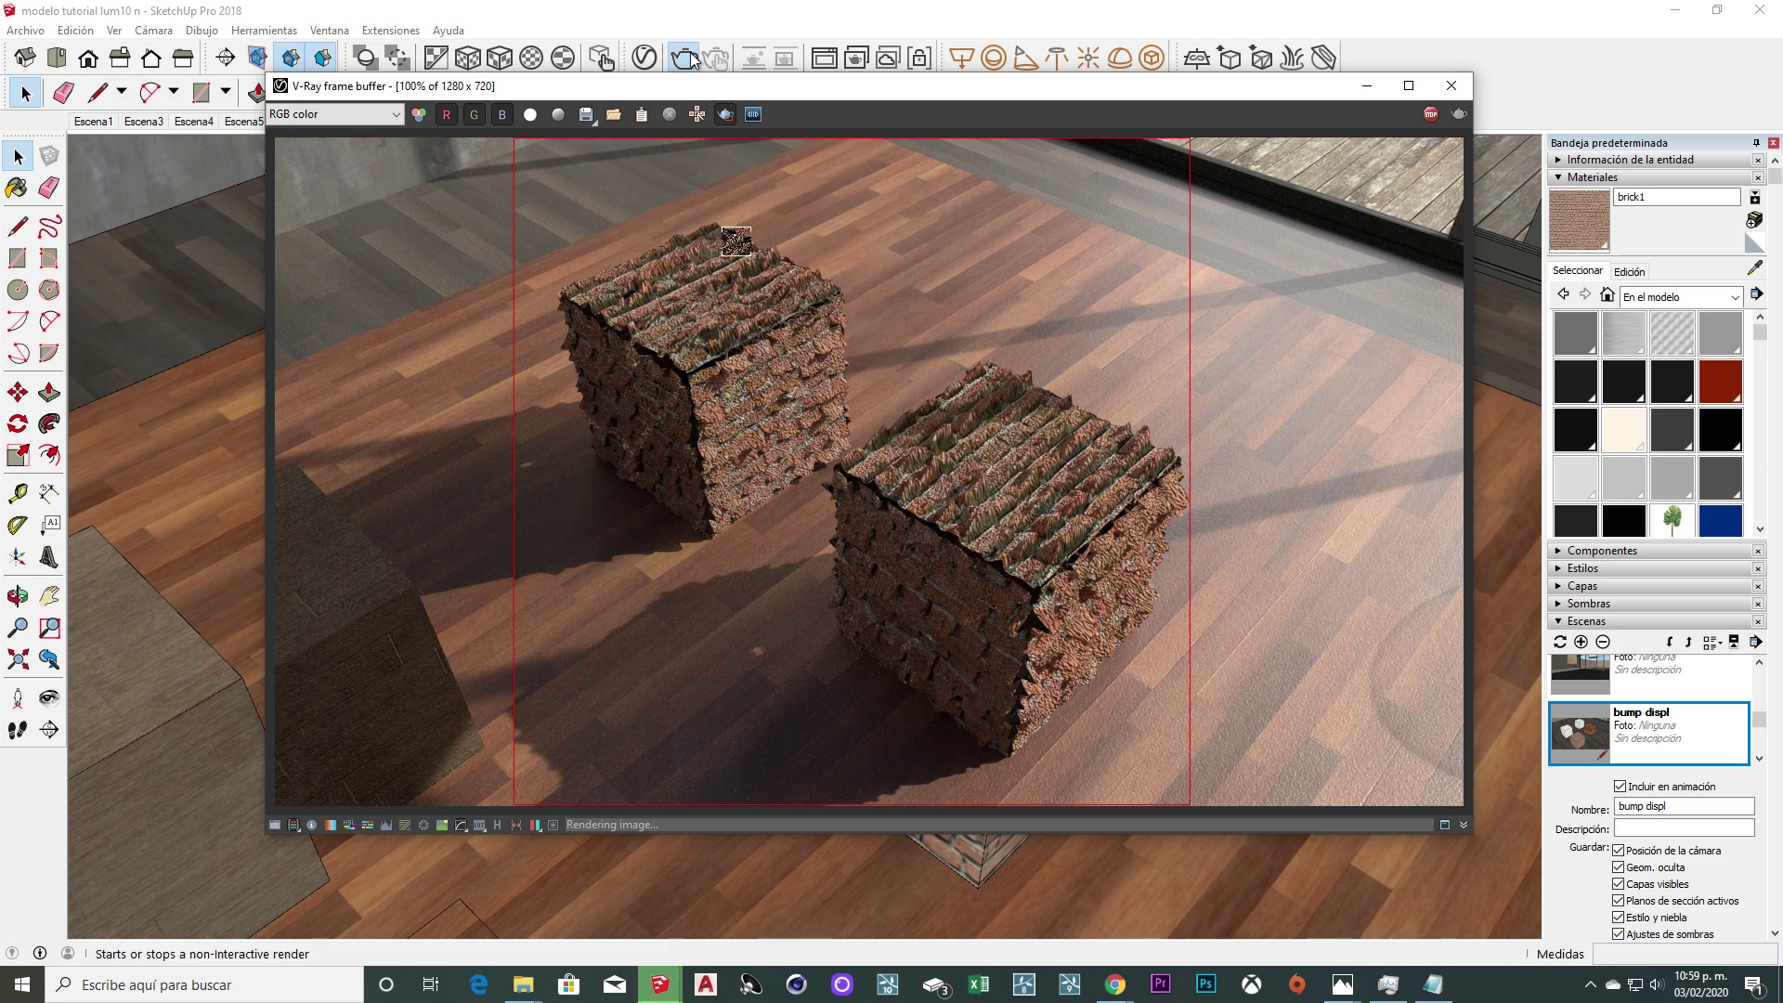
left_click_drag(1034, 85, 1018, 96)
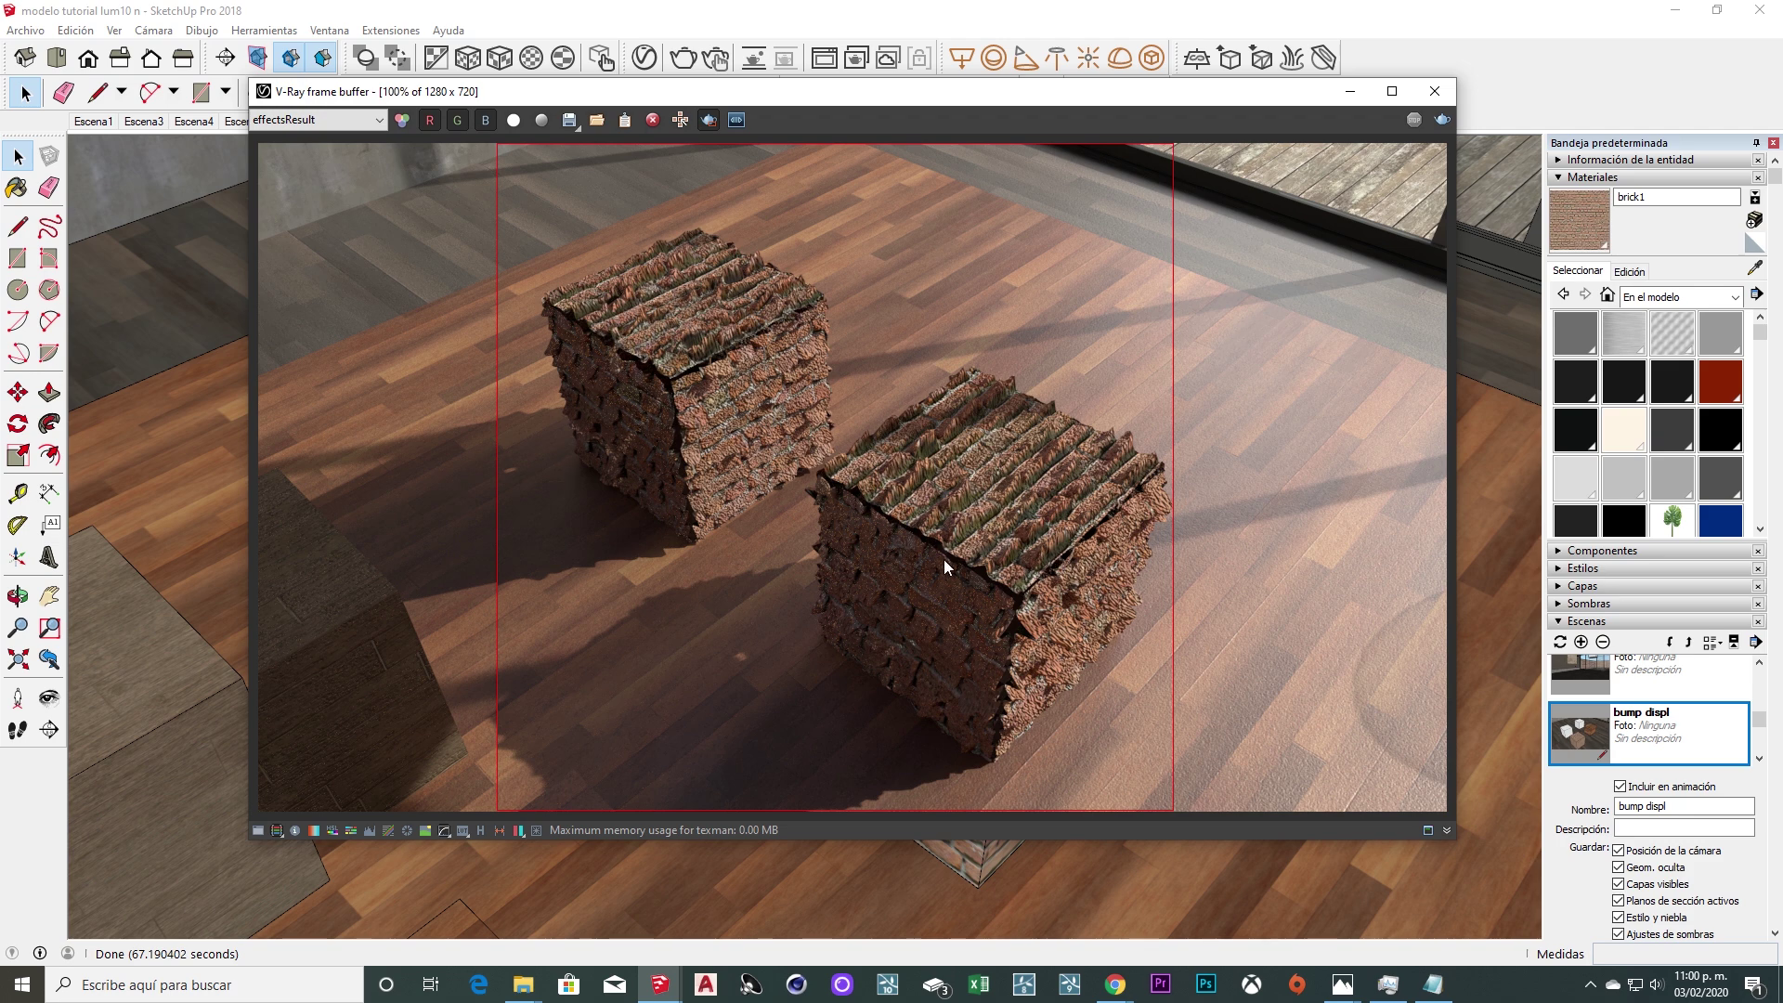
Set brick1's displacement Amount to .5 and Shift to .2, then close the Asset Editor.
left_click(644, 58)
left_click(425, 602)
left_click(520, 653)
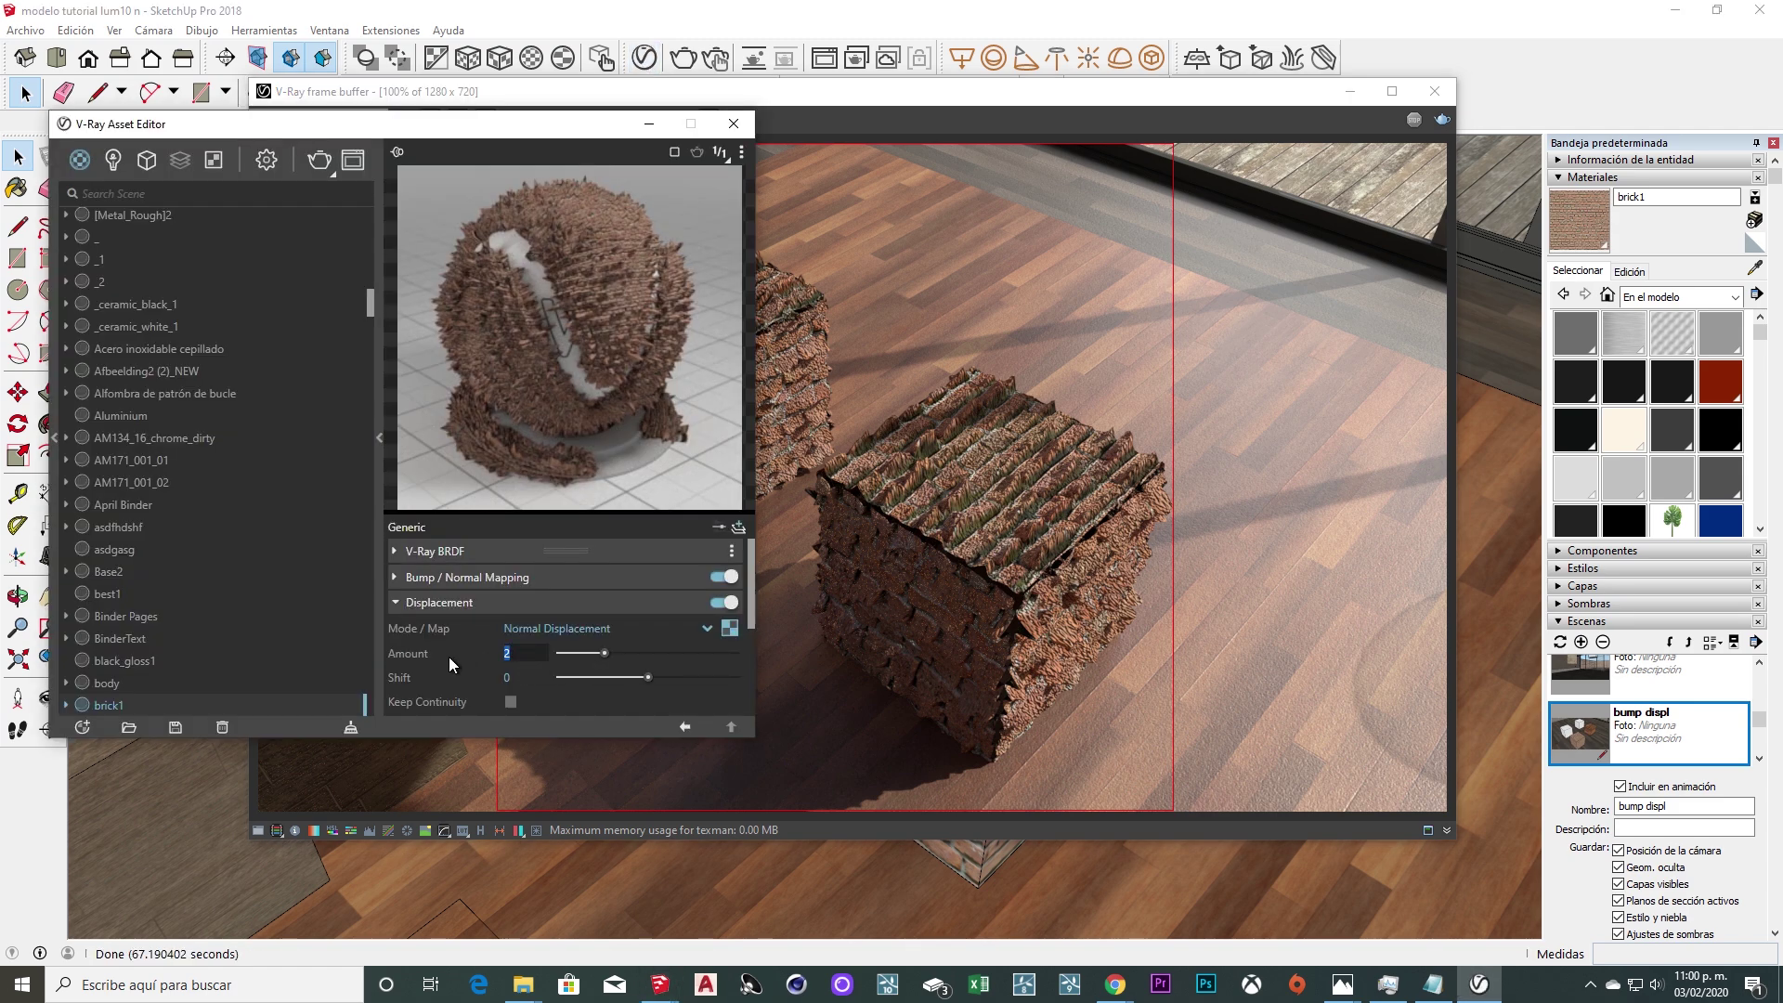
type(".5")
key("Return")
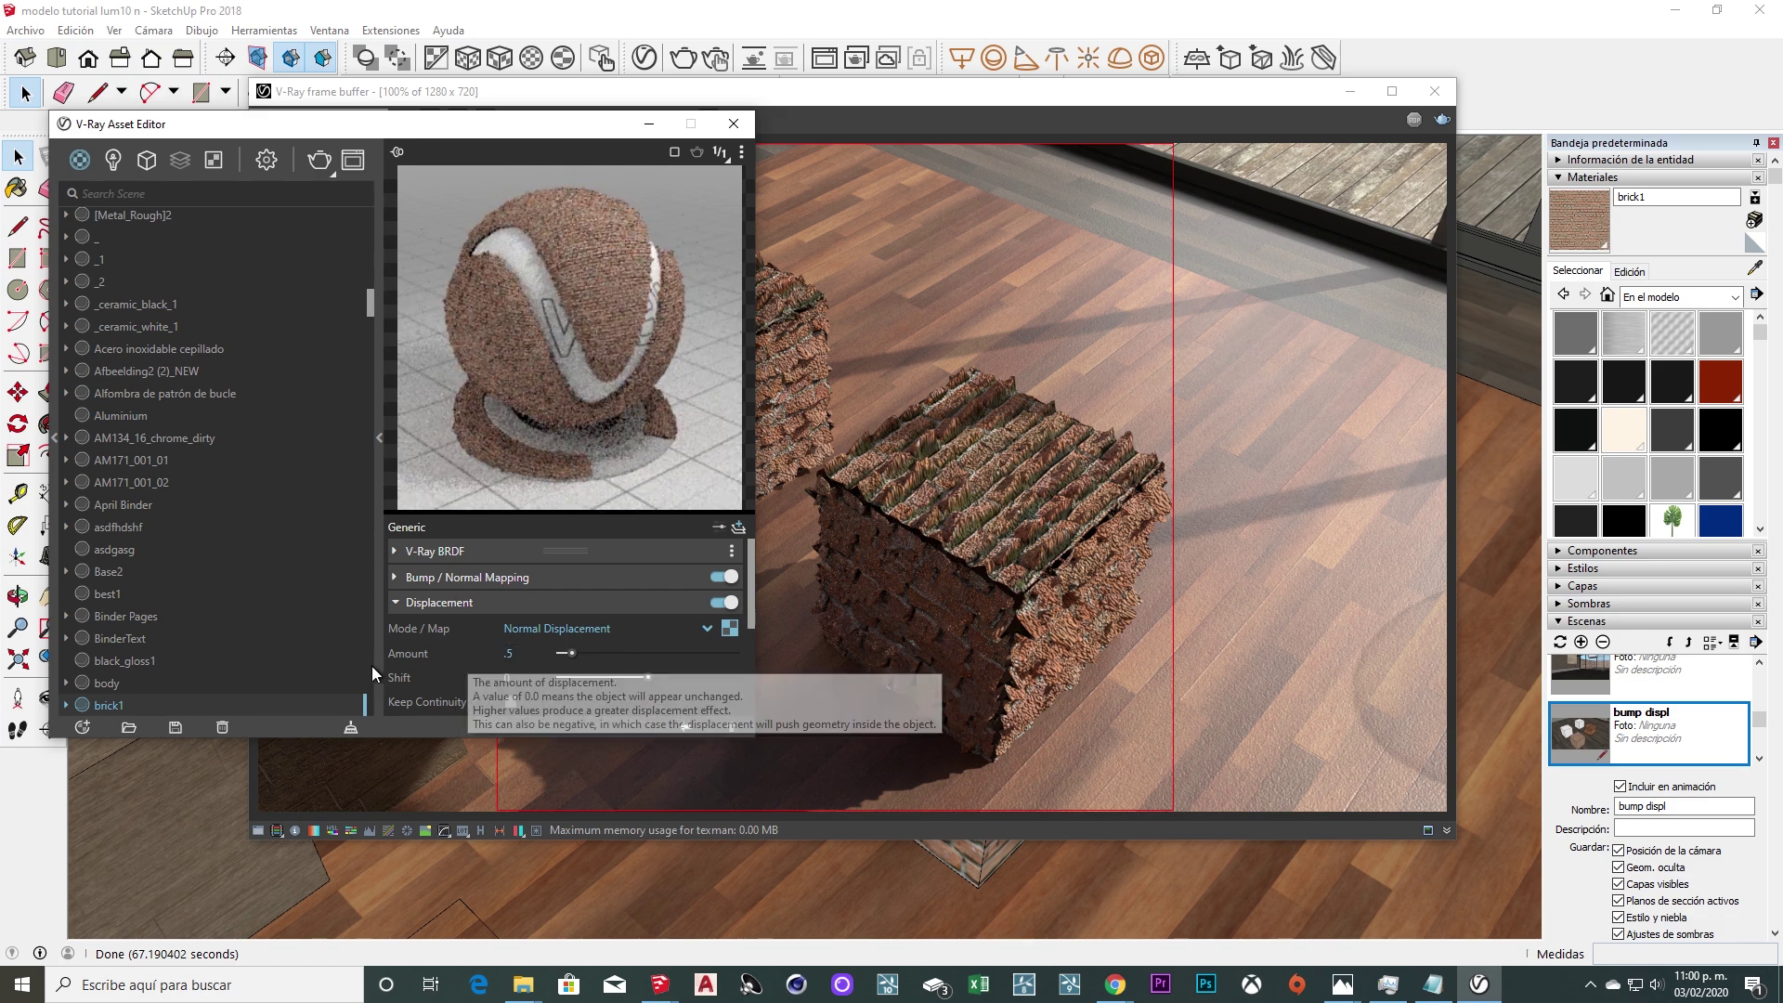
mouse_move(399, 677)
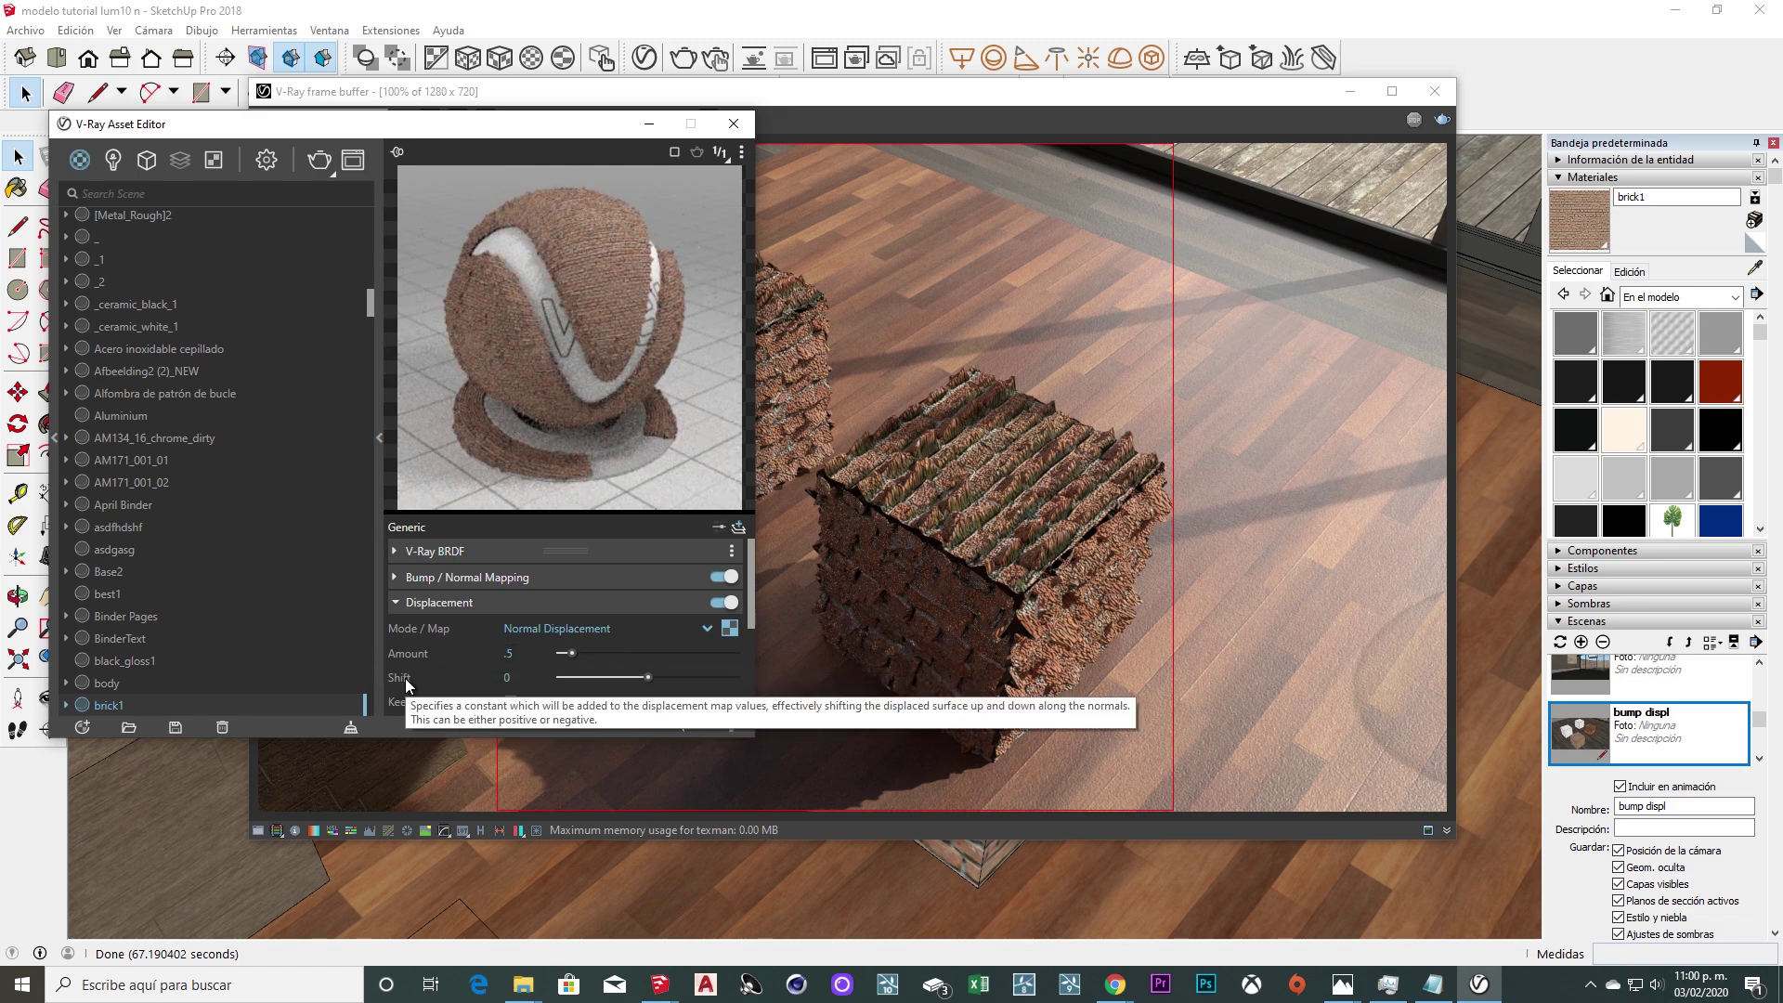
left_click(459, 671)
type(".2")
key("Return")
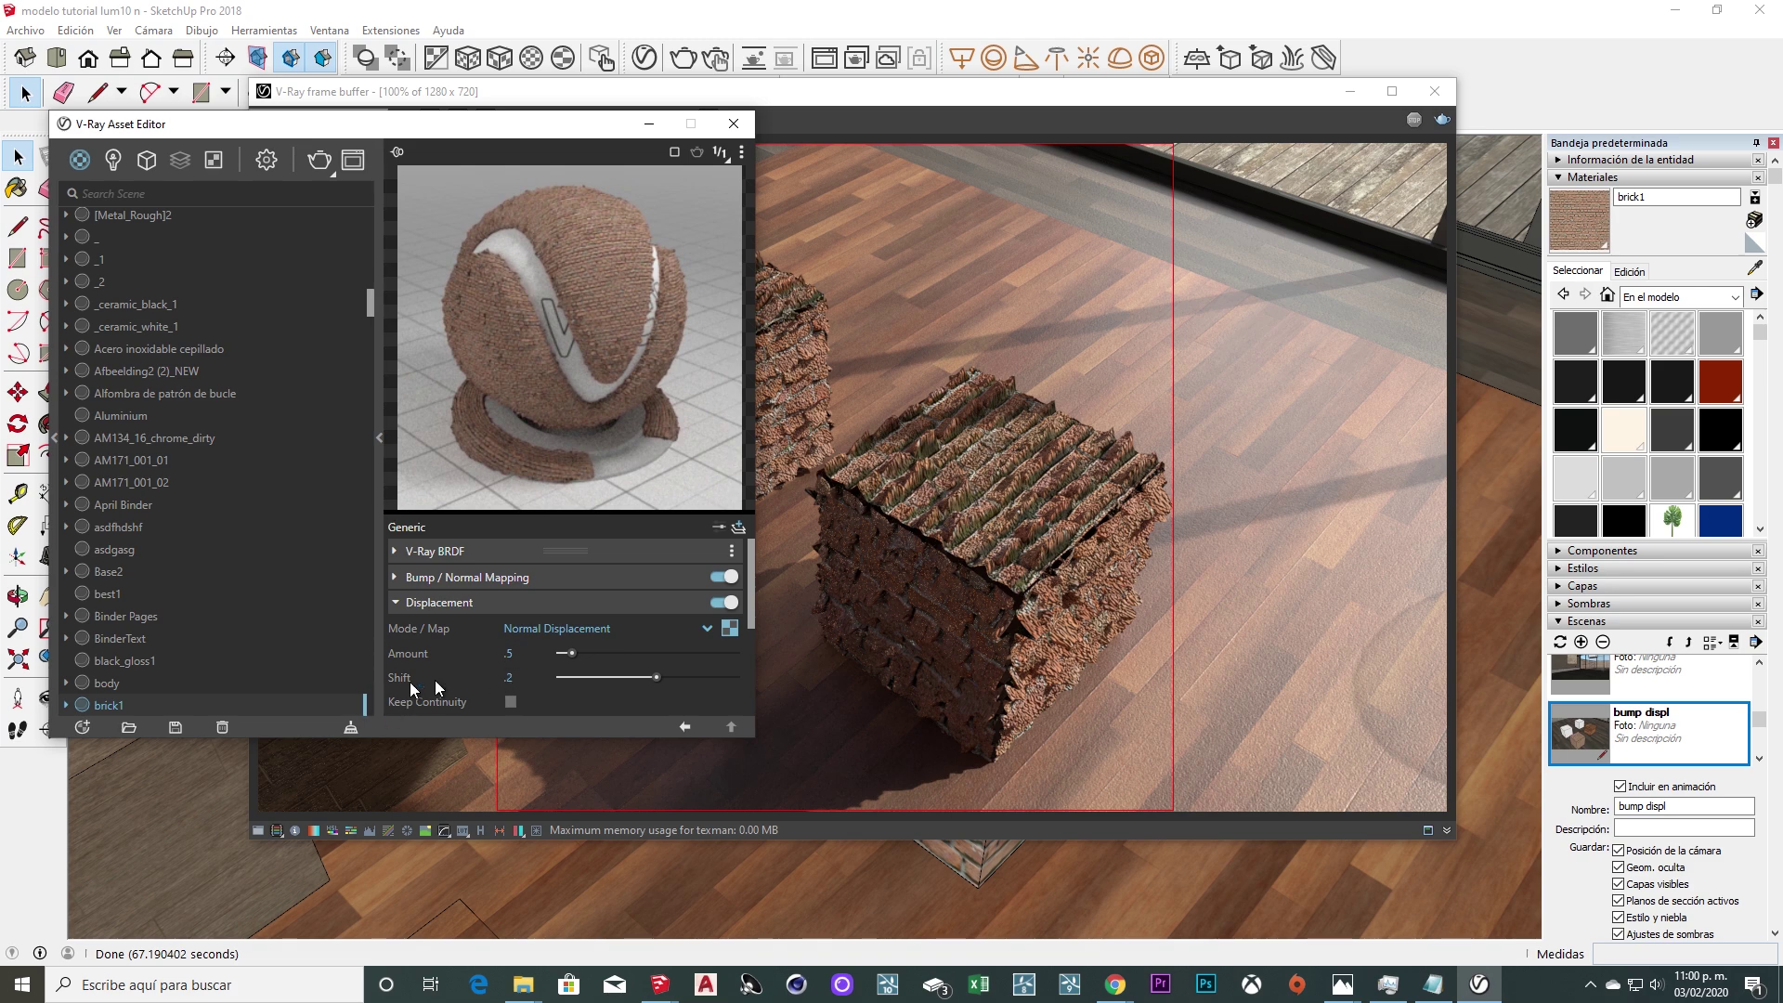
left_click(726, 131)
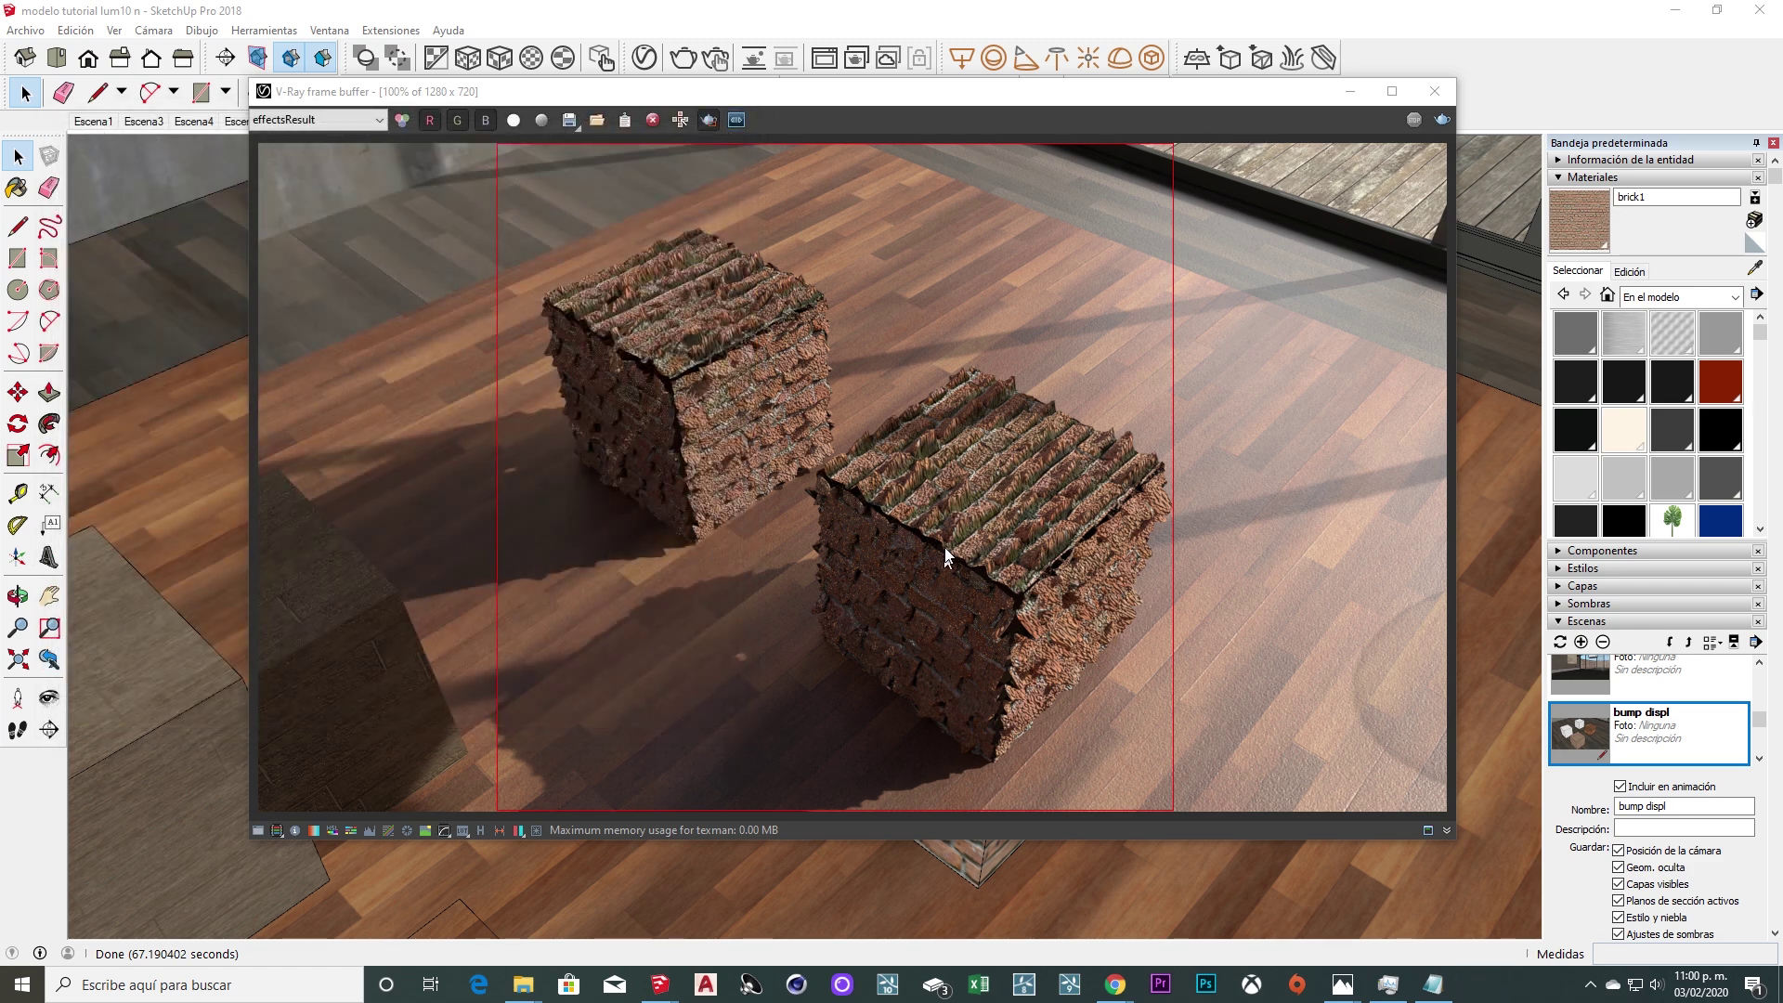
Enter the right cube's group, erase its edges while orbiting around it, then exit the group.
left_click(1434, 91)
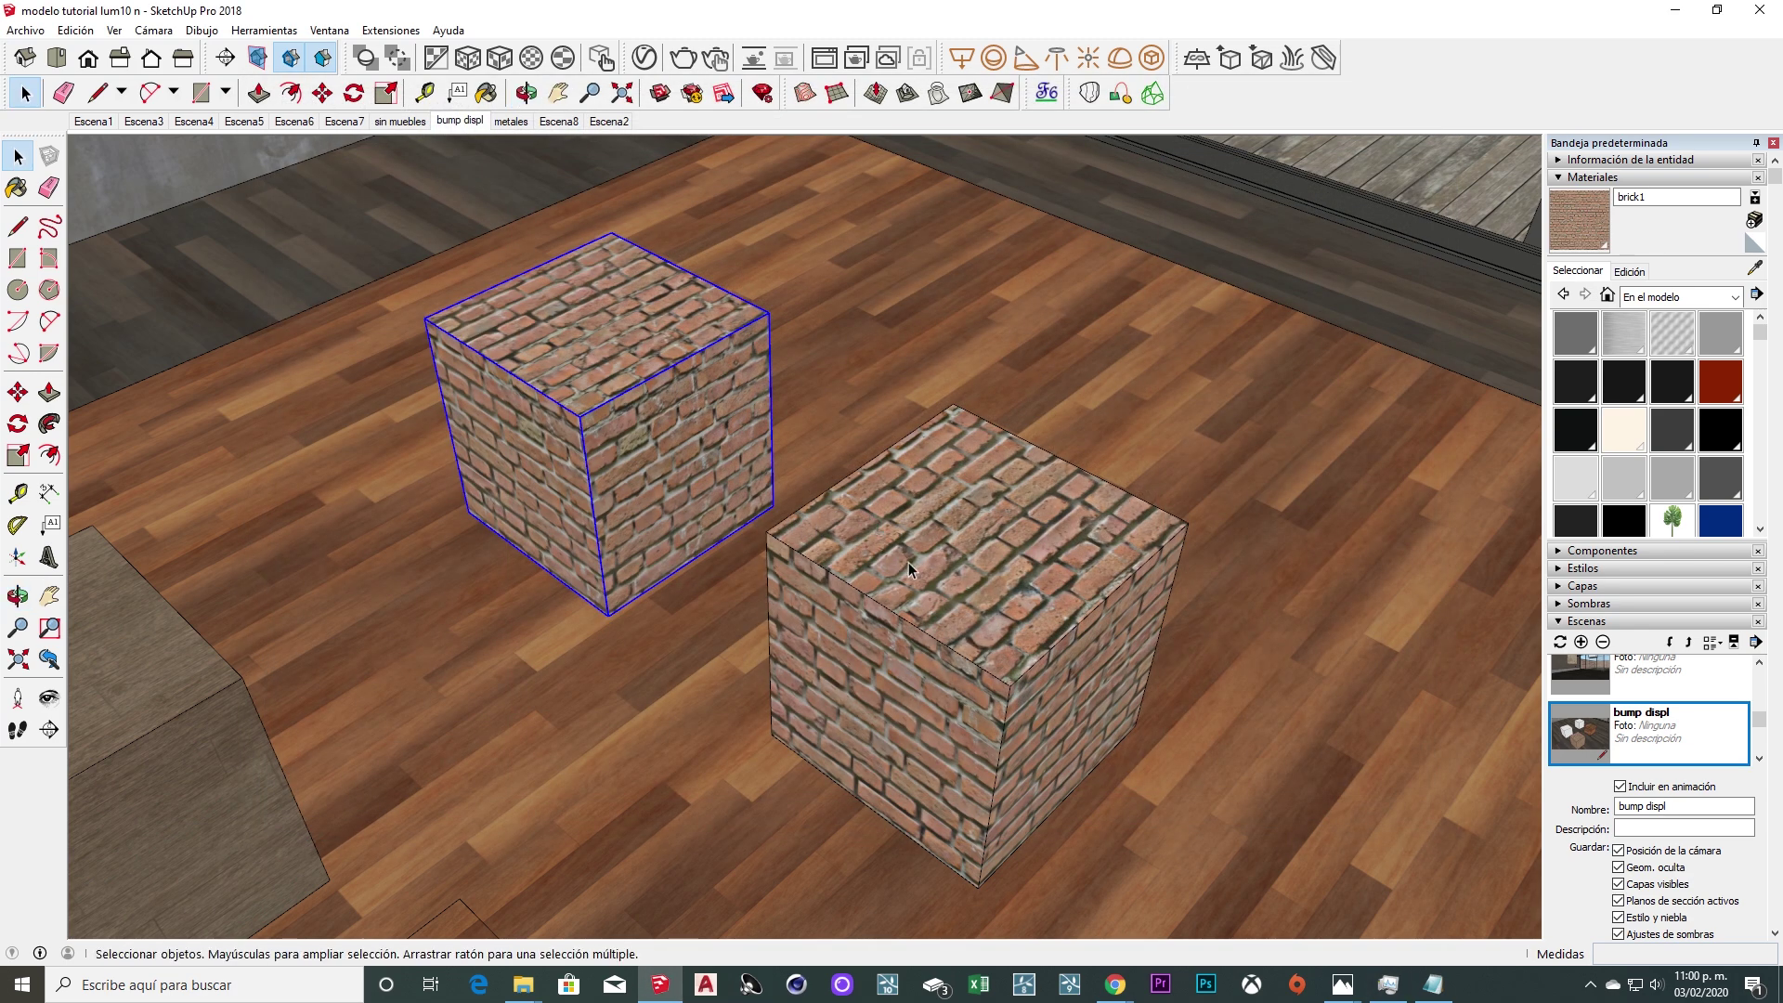
triple_click(908, 561)
left_click(958, 599)
middle_click_drag(958, 599, 889, 531, "shift")
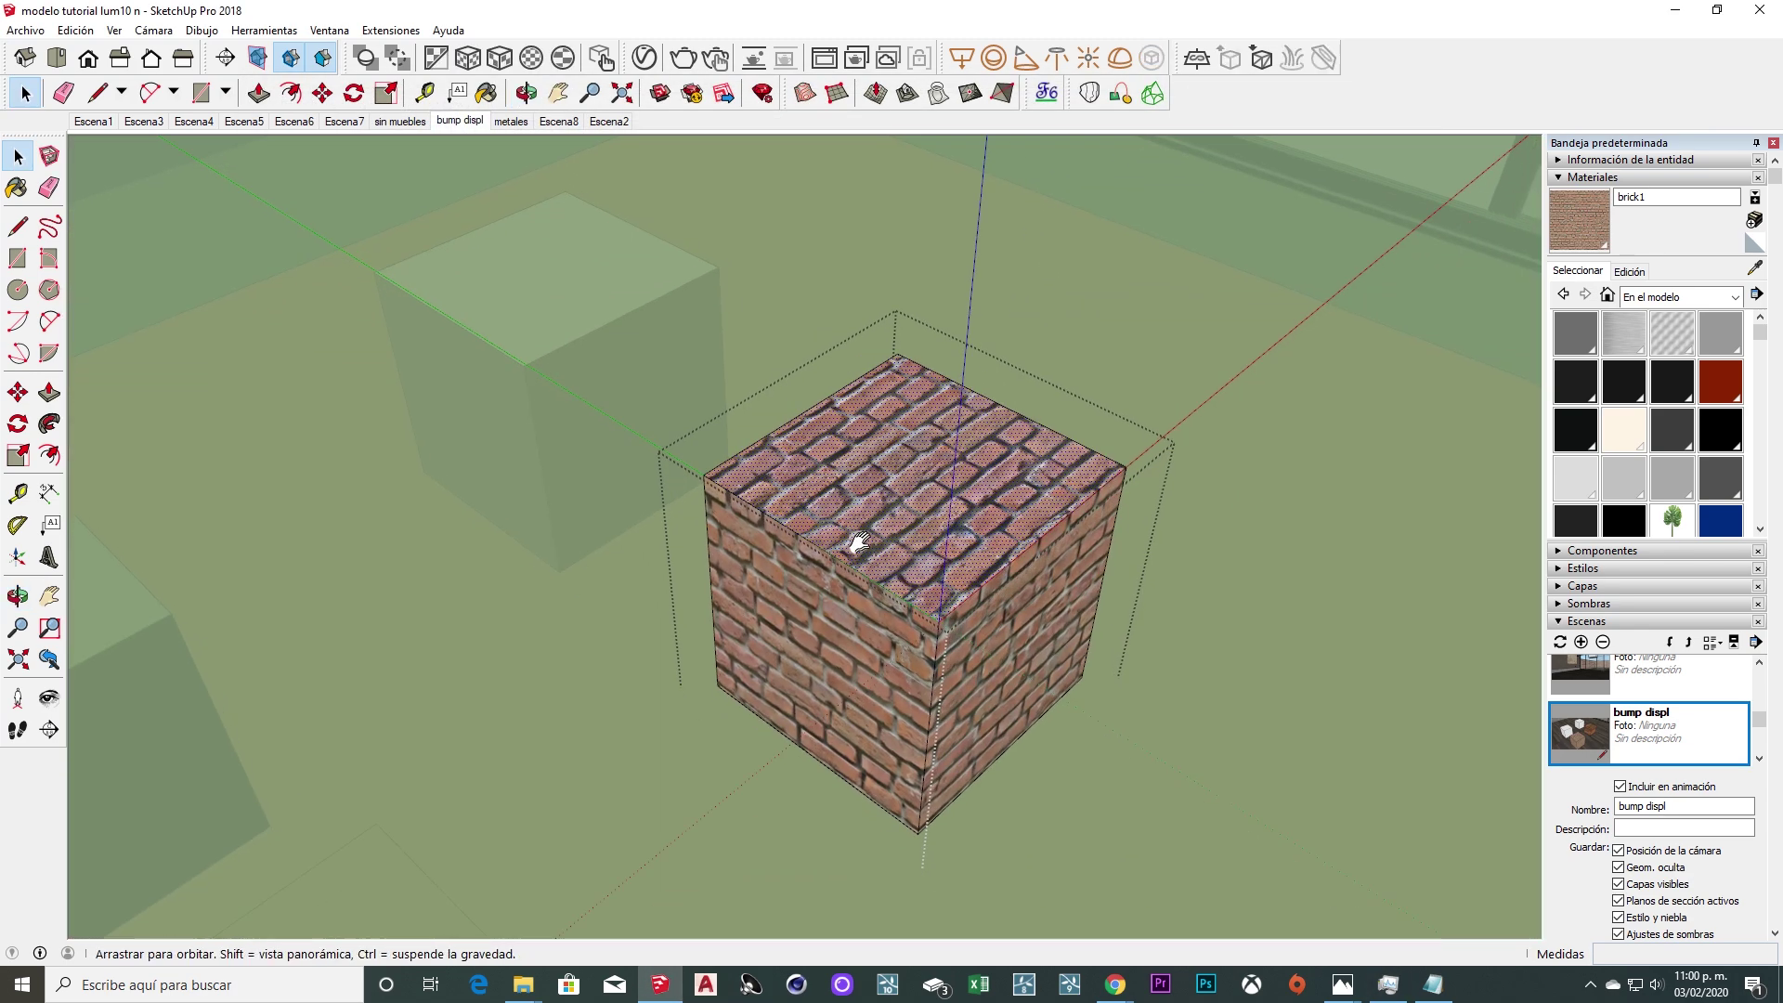
key("e")
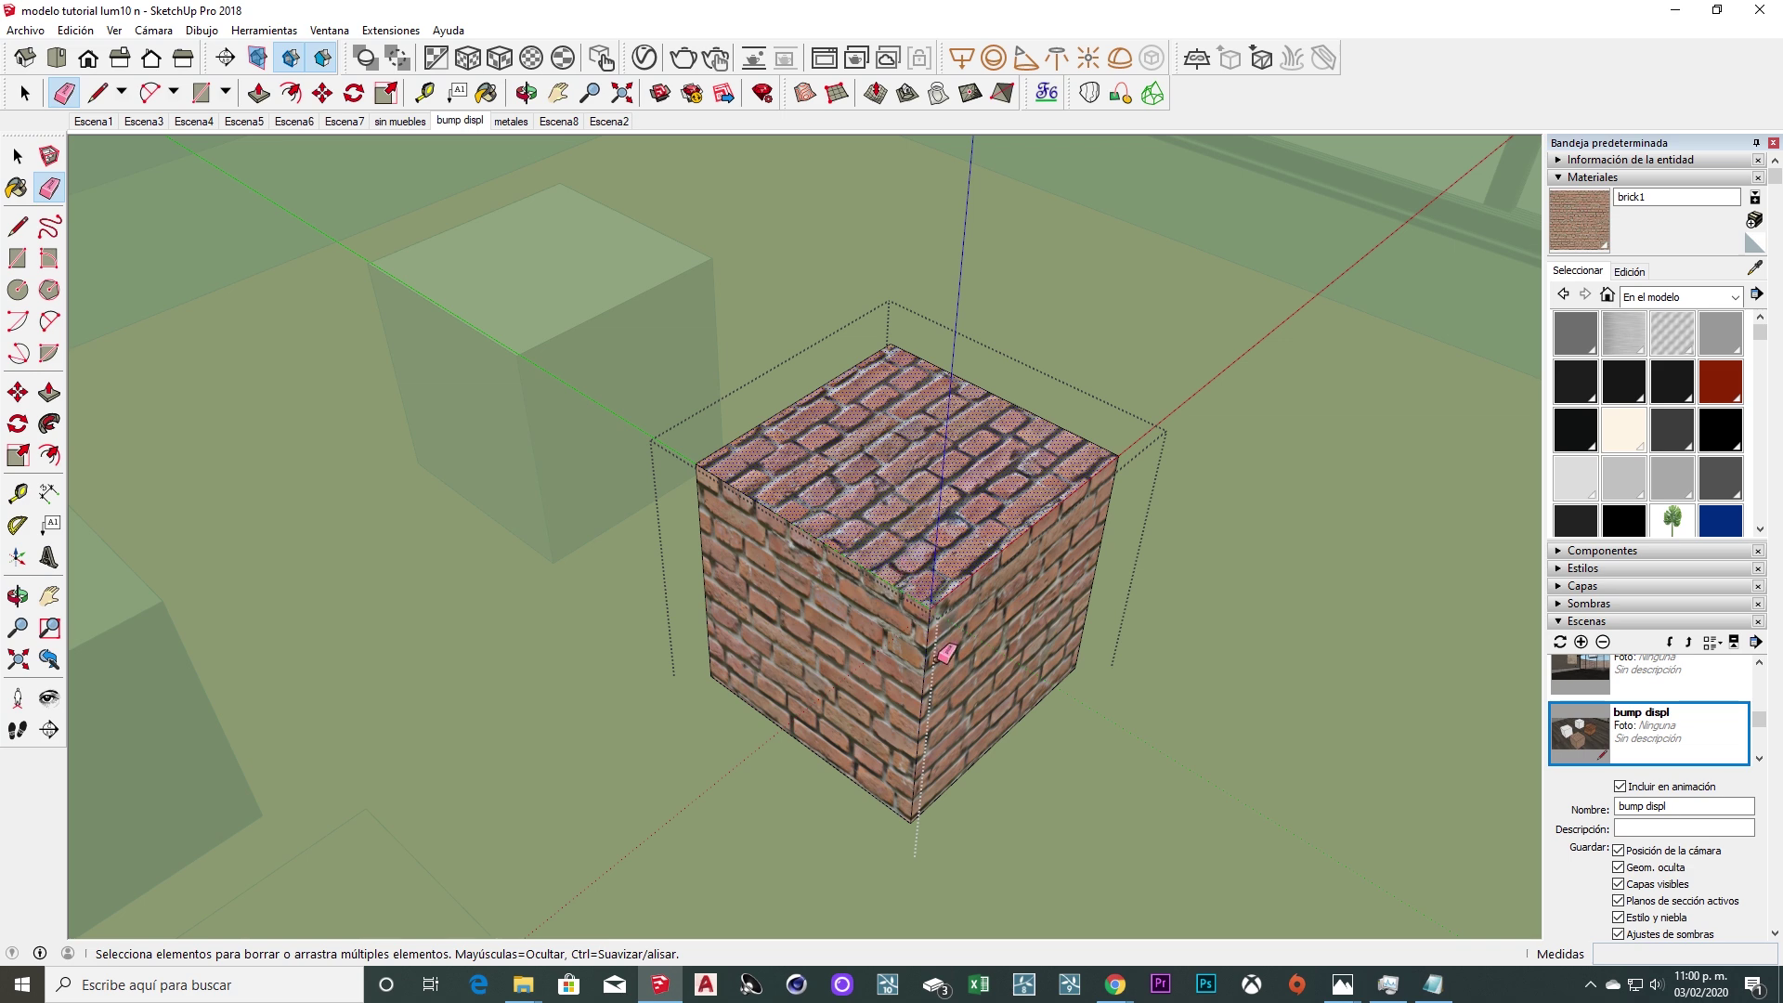
key("ctrl+t")
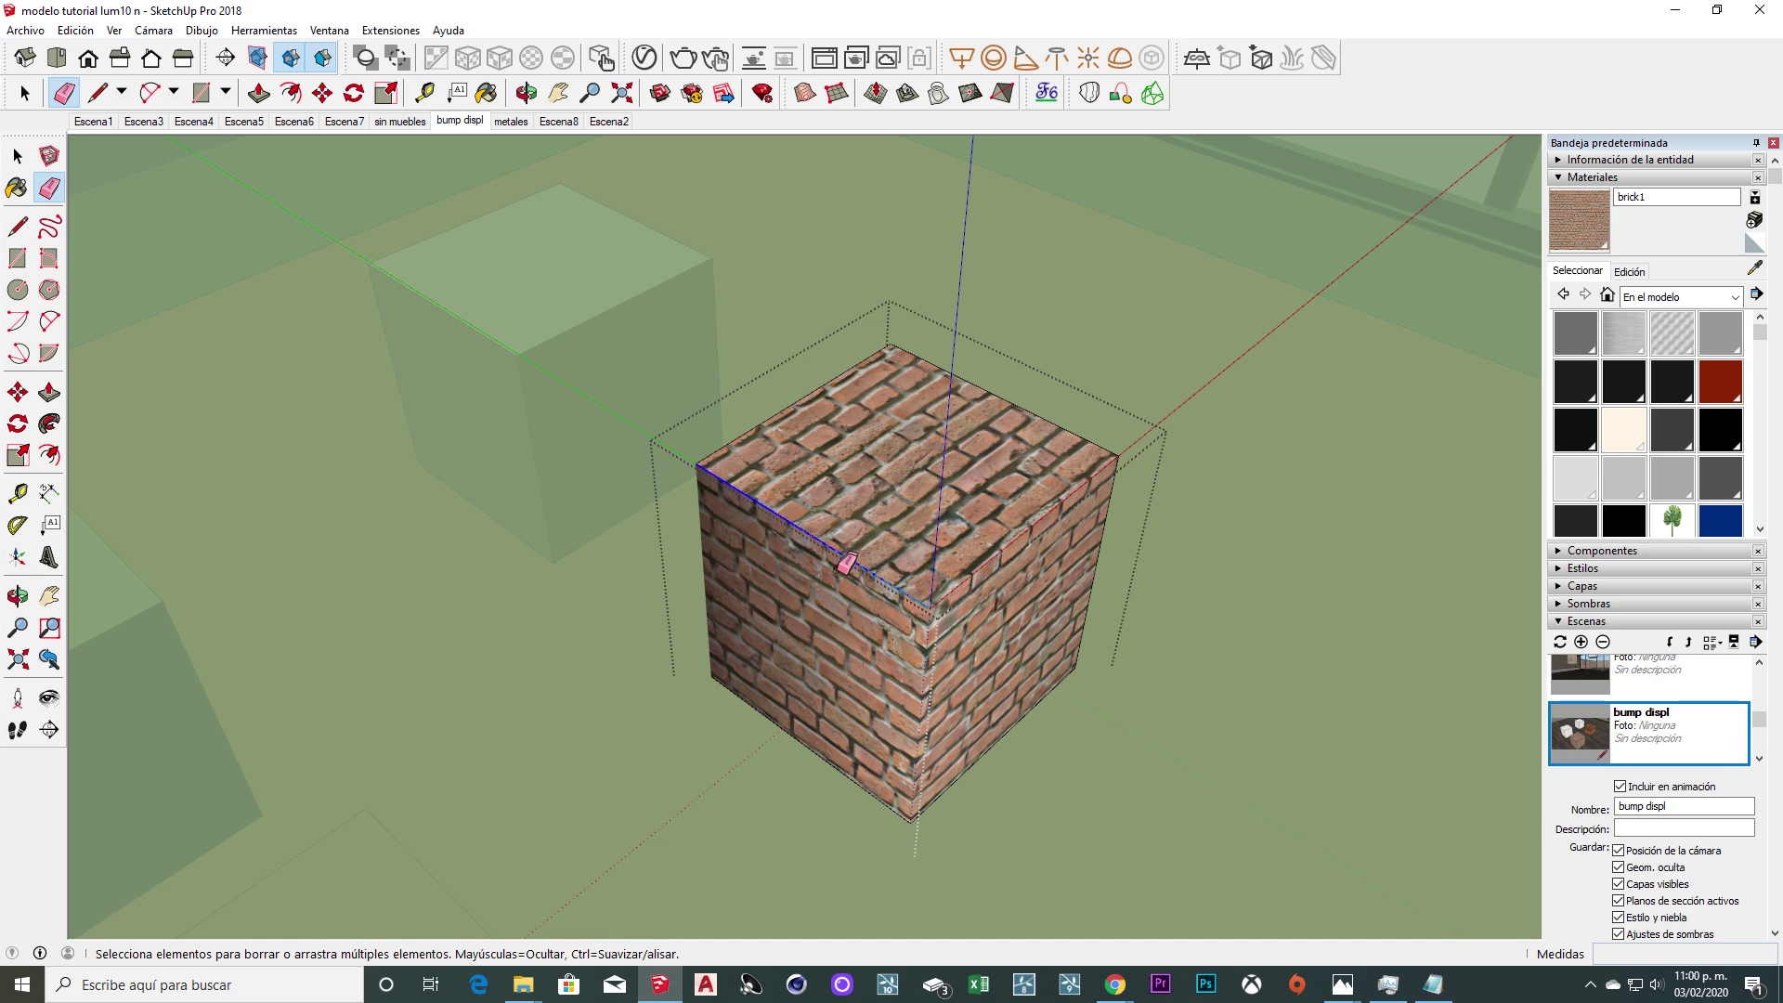
mouse_move(1093, 557)
middle_mouse_down()
mouse_move(366, 608)
mouse_move(716, 576)
mouse_move(469, 517)
middle_mouse_up()
mouse_move(761, 350)
middle_mouse_down()
mouse_move(1281, 446)
mouse_move(739, 628)
mouse_move(1098, 486)
mouse_move(777, 560)
mouse_move(219, 625)
mouse_move(739, 384)
mouse_move(585, 545)
mouse_move(829, 525)
middle_mouse_up()
key("Escape")
Orbit to show both cubes on the wood floor and start a V-Ray render.
key("o")
mouse_move(829, 525)
left_mouse_down()
mouse_move(855, 517)
mouse_move(774, 578)
mouse_move(888, 588)
left_mouse_up()
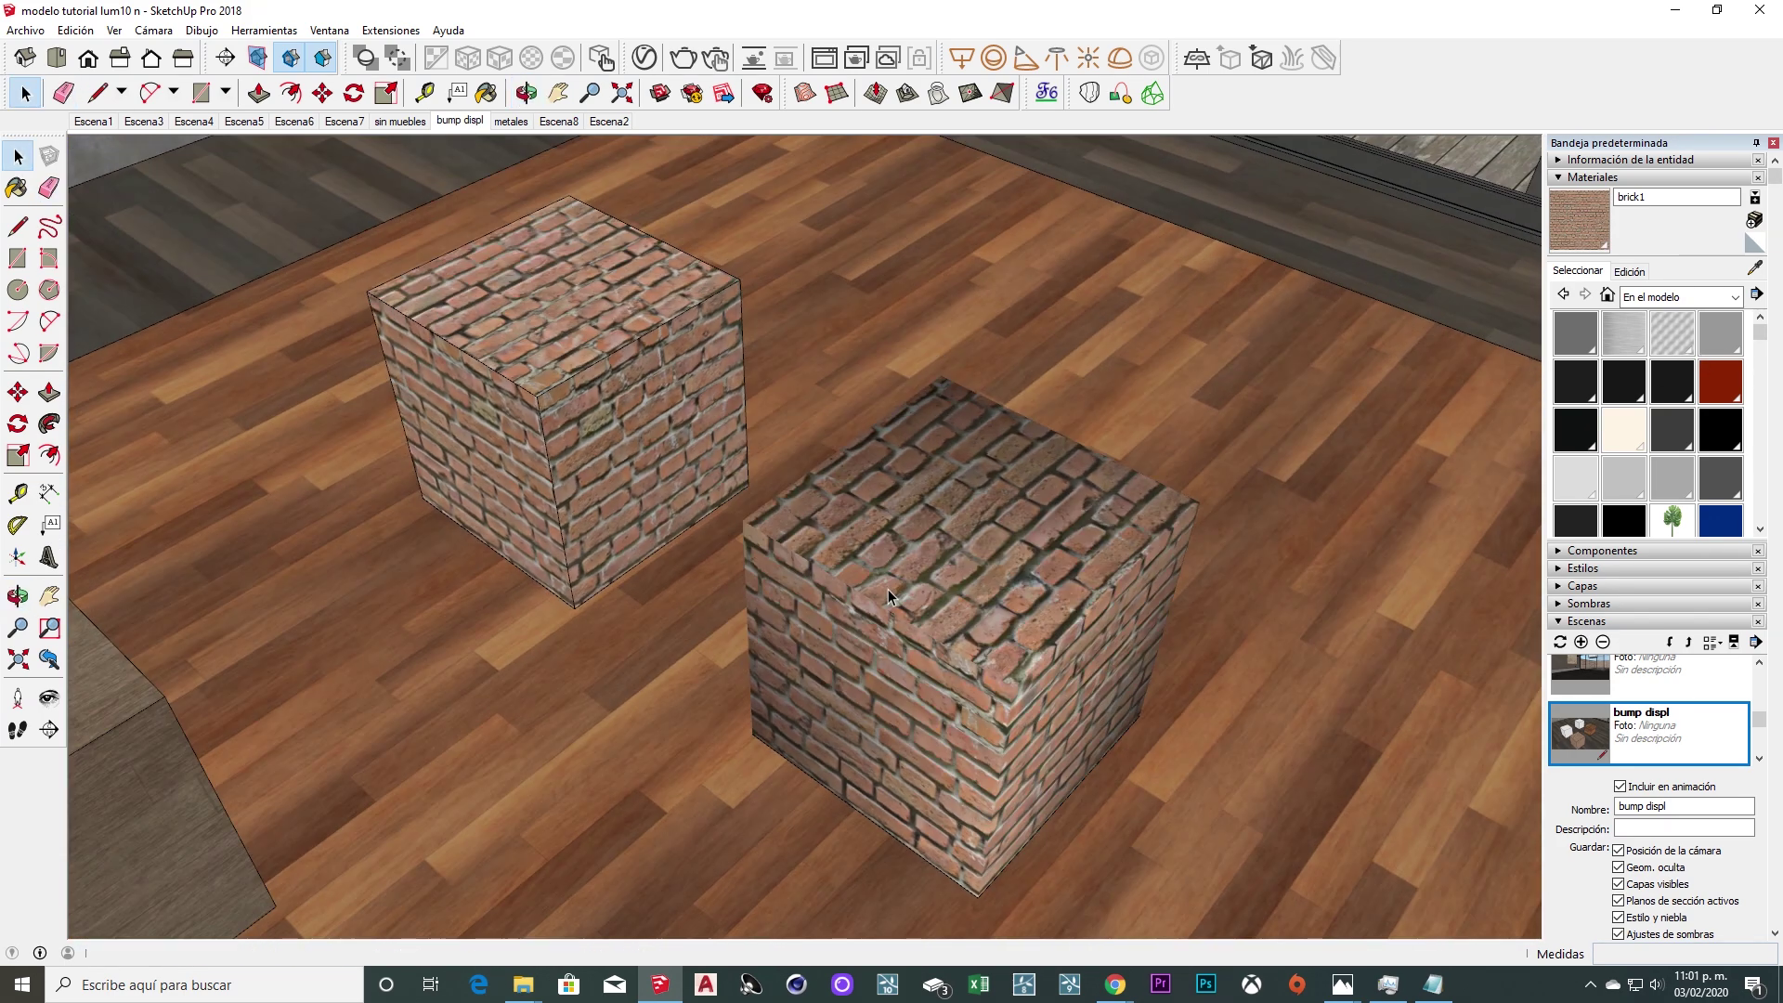
left_click(644, 58)
mouse_move(517, 133)
left_mouse_down()
mouse_move(573, 163)
mouse_move(577, 149)
left_mouse_up()
left_click(826, 62)
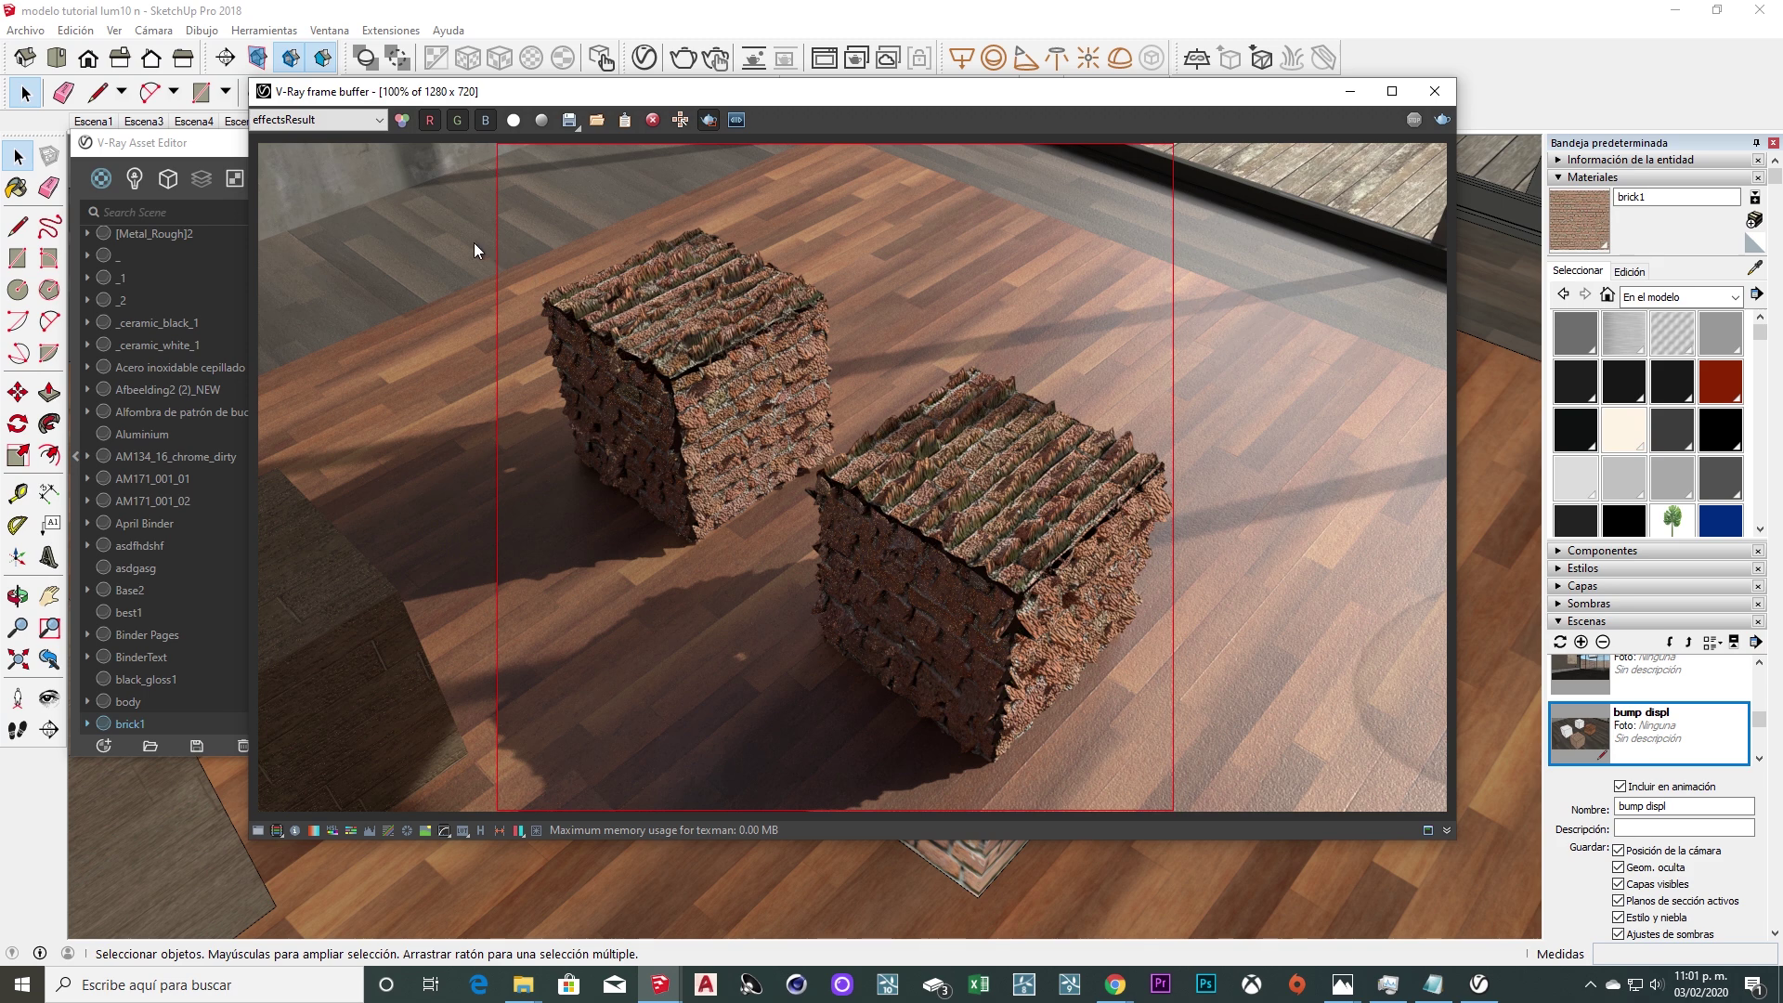
Close the frame buffer and Asset Editor, orbit to a new angle, and re-render the brick cubes.
left_click(1435, 90)
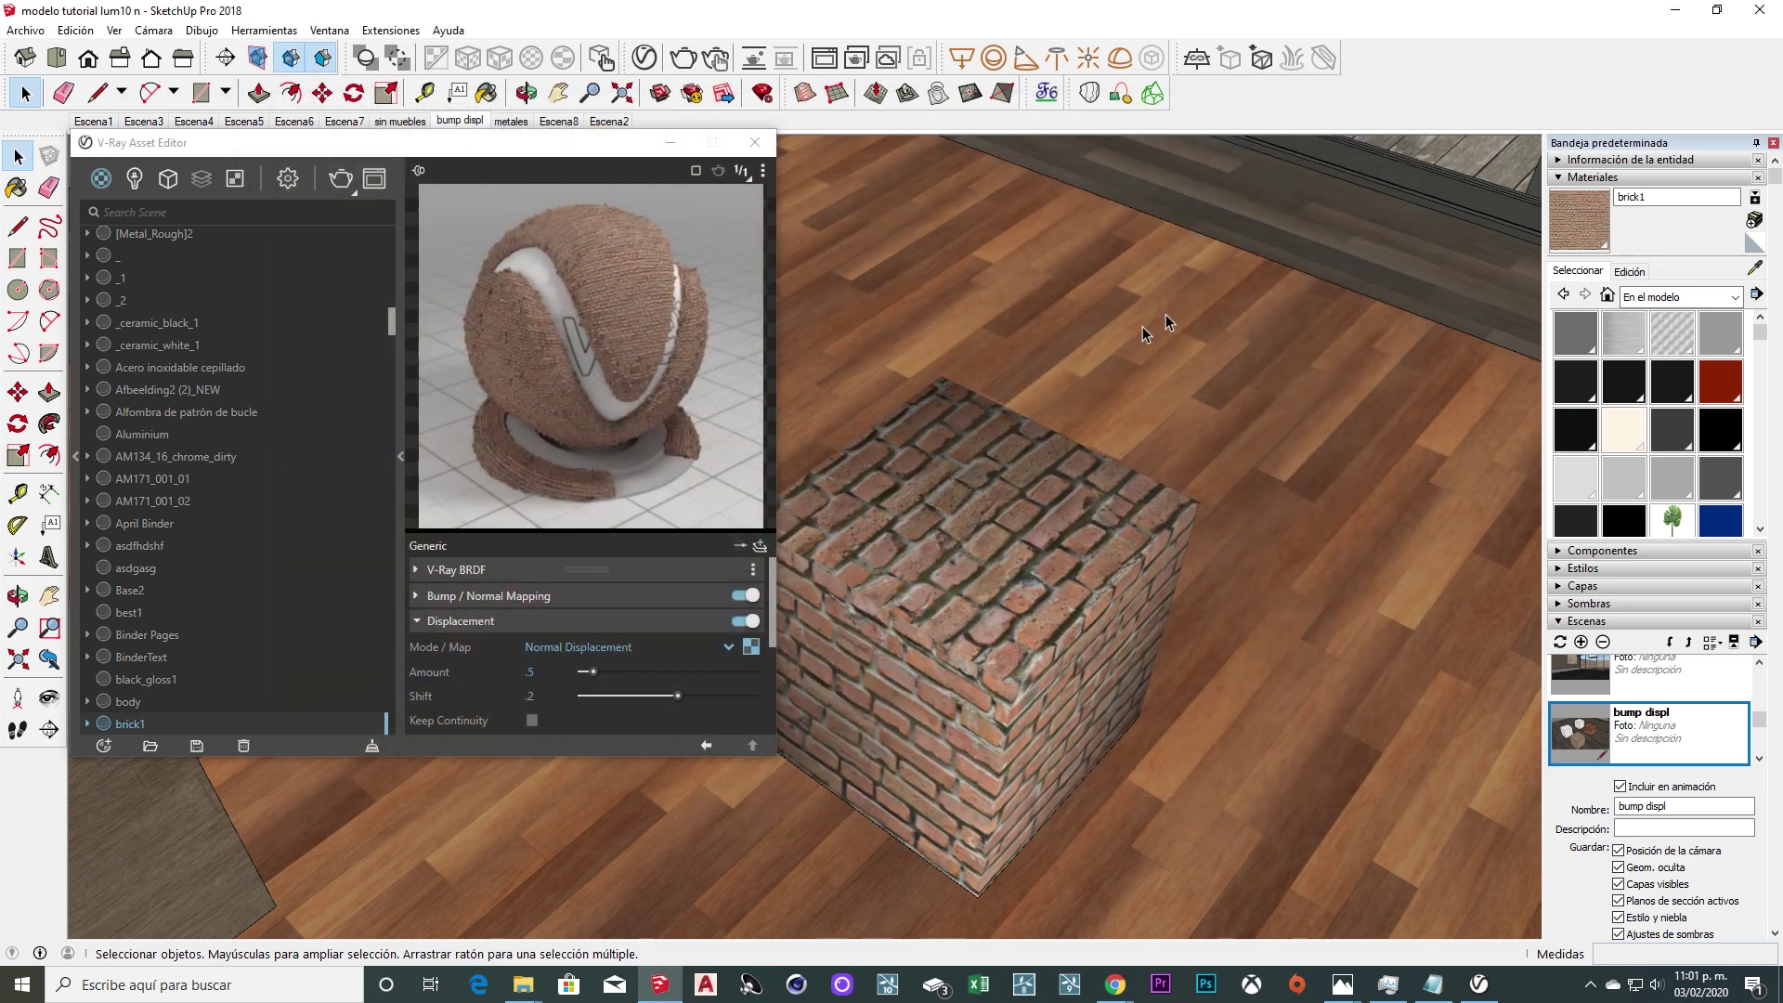
left_click(755, 142)
mouse_move(713, 232)
middle_mouse_down()
mouse_move(767, 406)
mouse_move(749, 366)
mouse_move(773, 379)
middle_mouse_up()
left_click(695, 70)
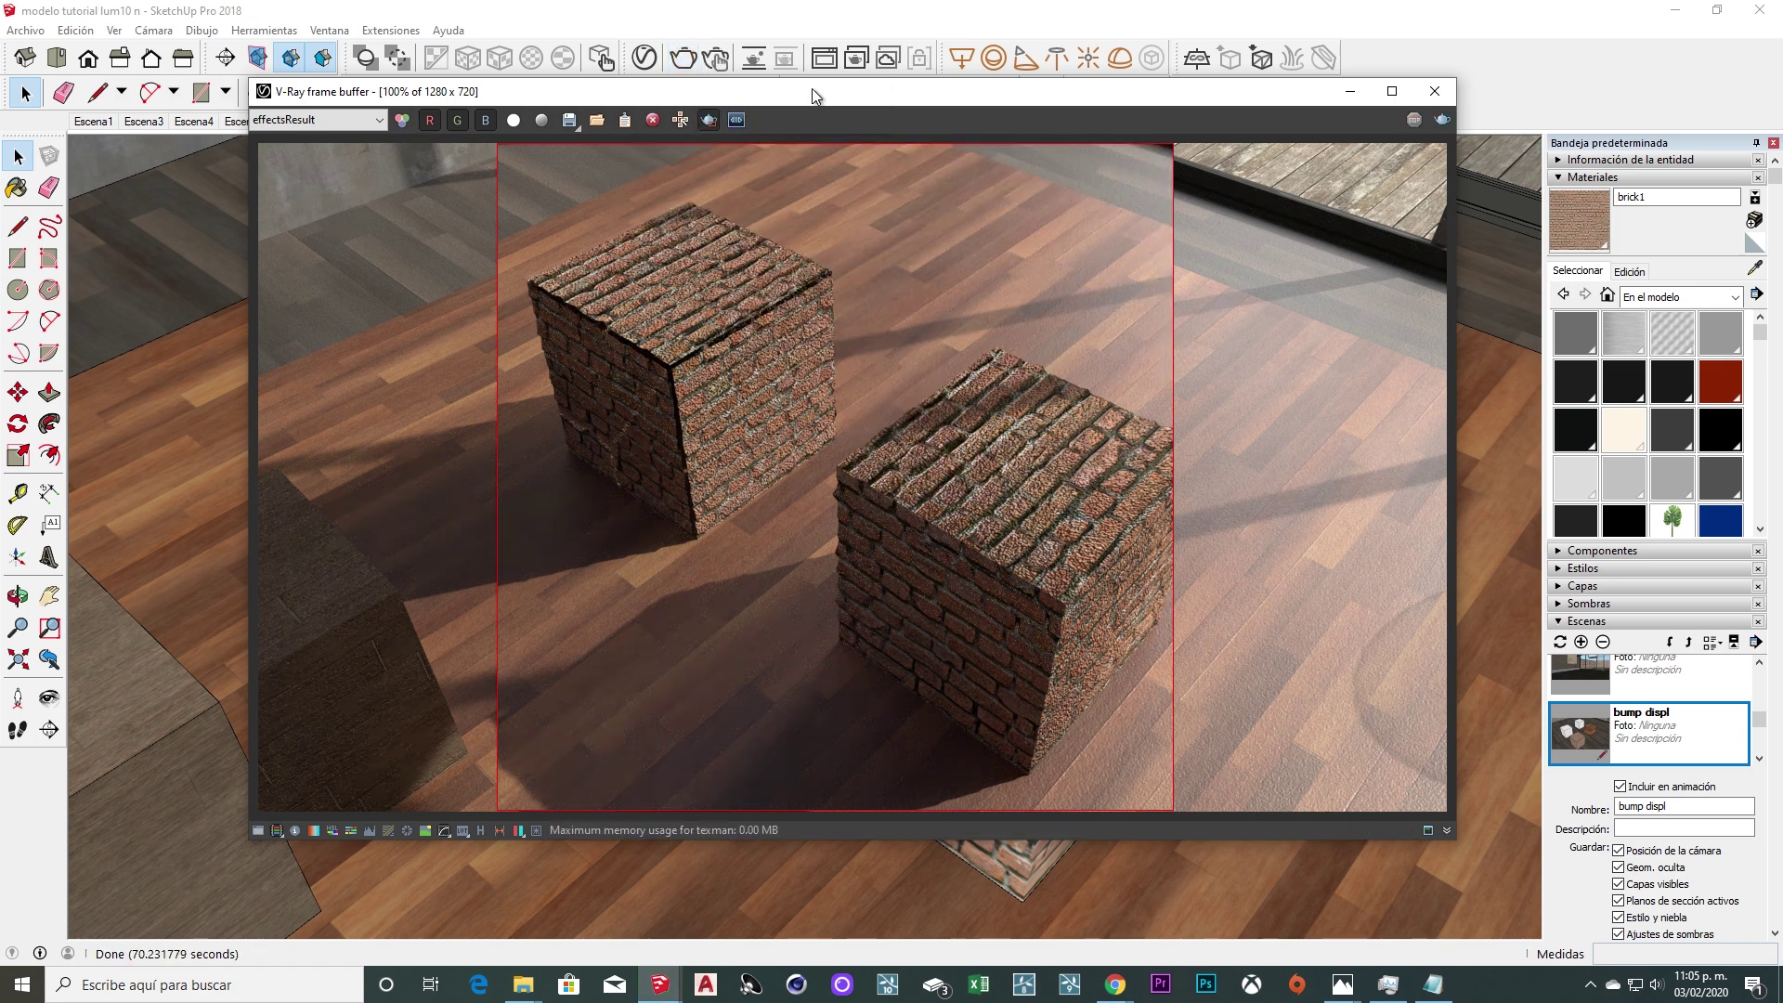
left_click_drag(812, 90, 770, 91)
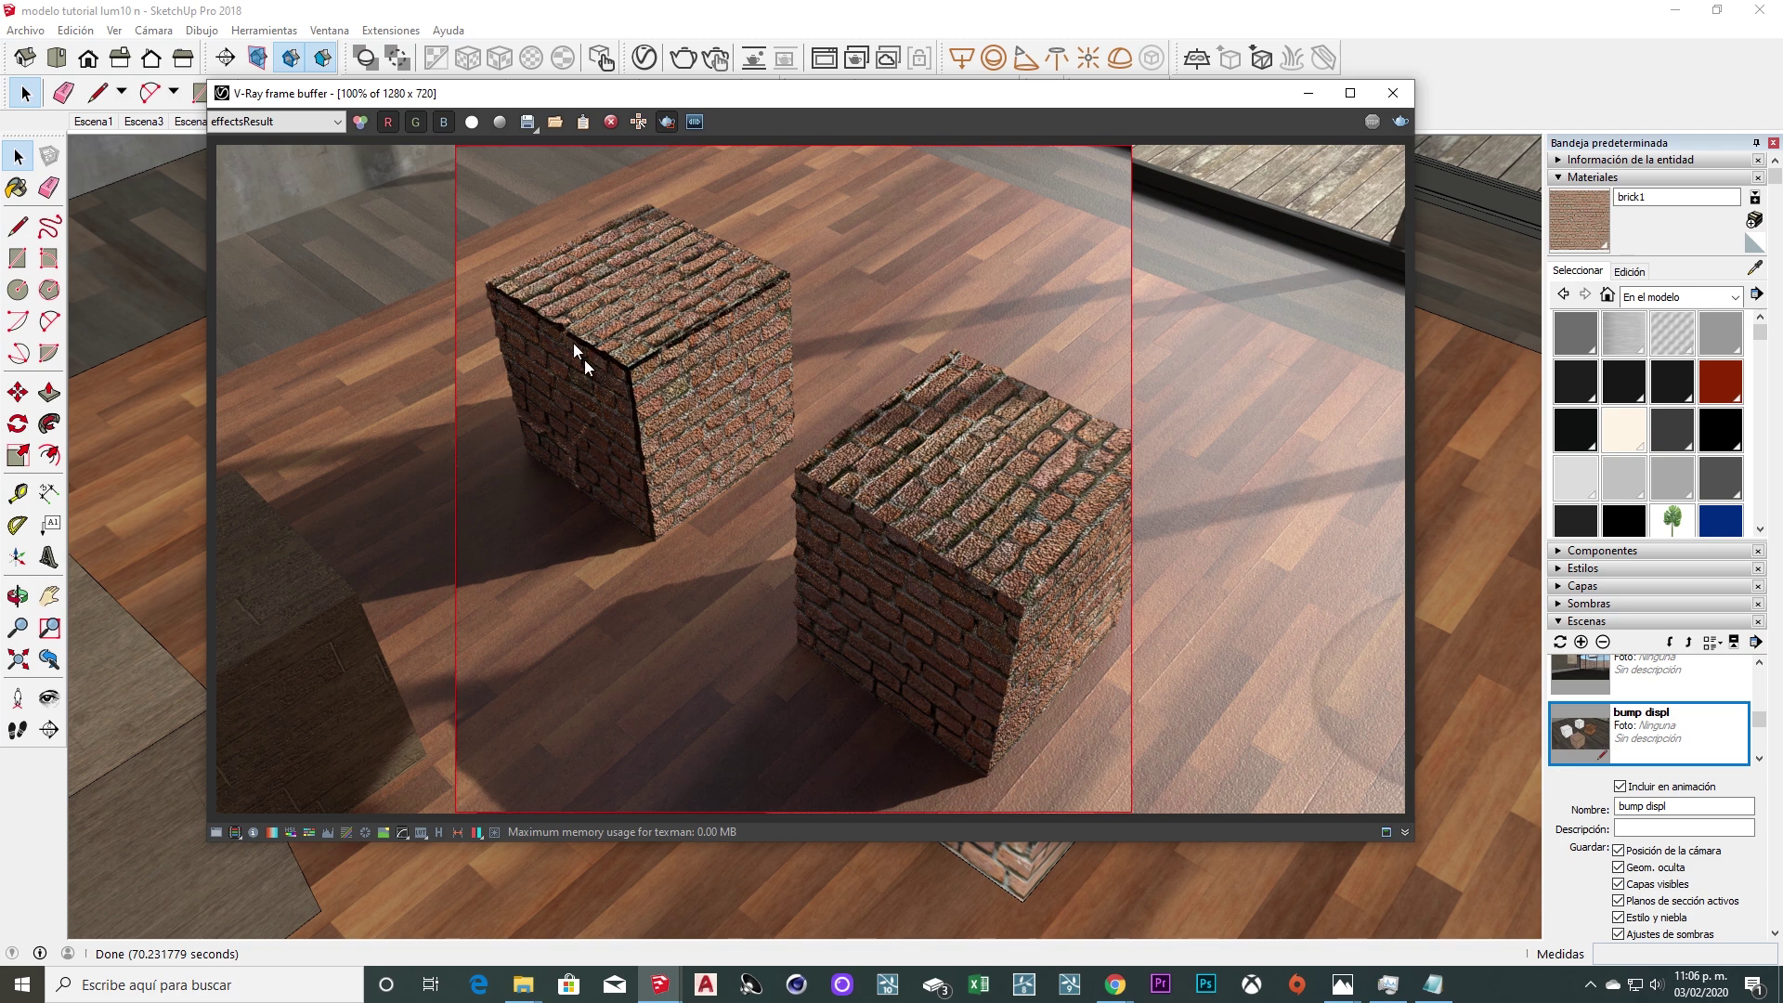
Disable brick1's bump mapping and set displacement Amount 1 and Shift .1.
left_click(644, 57)
left_click_drag(612, 152, 702, 127)
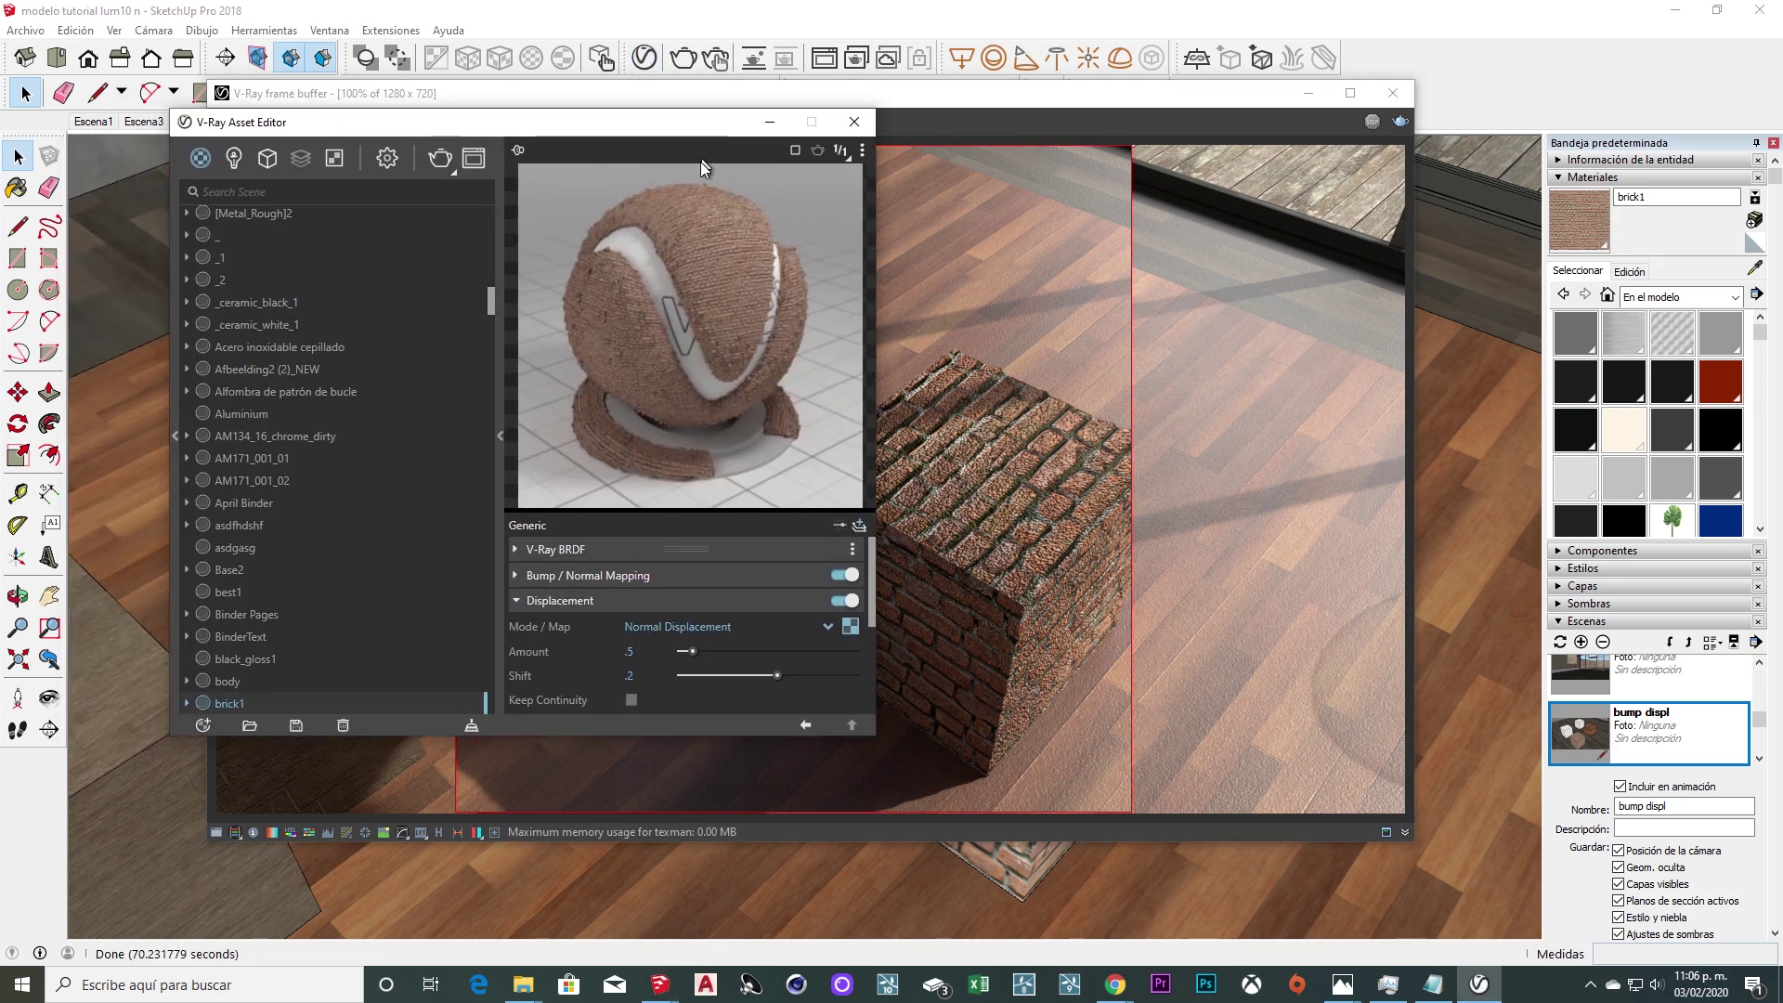
left_click(525, 576)
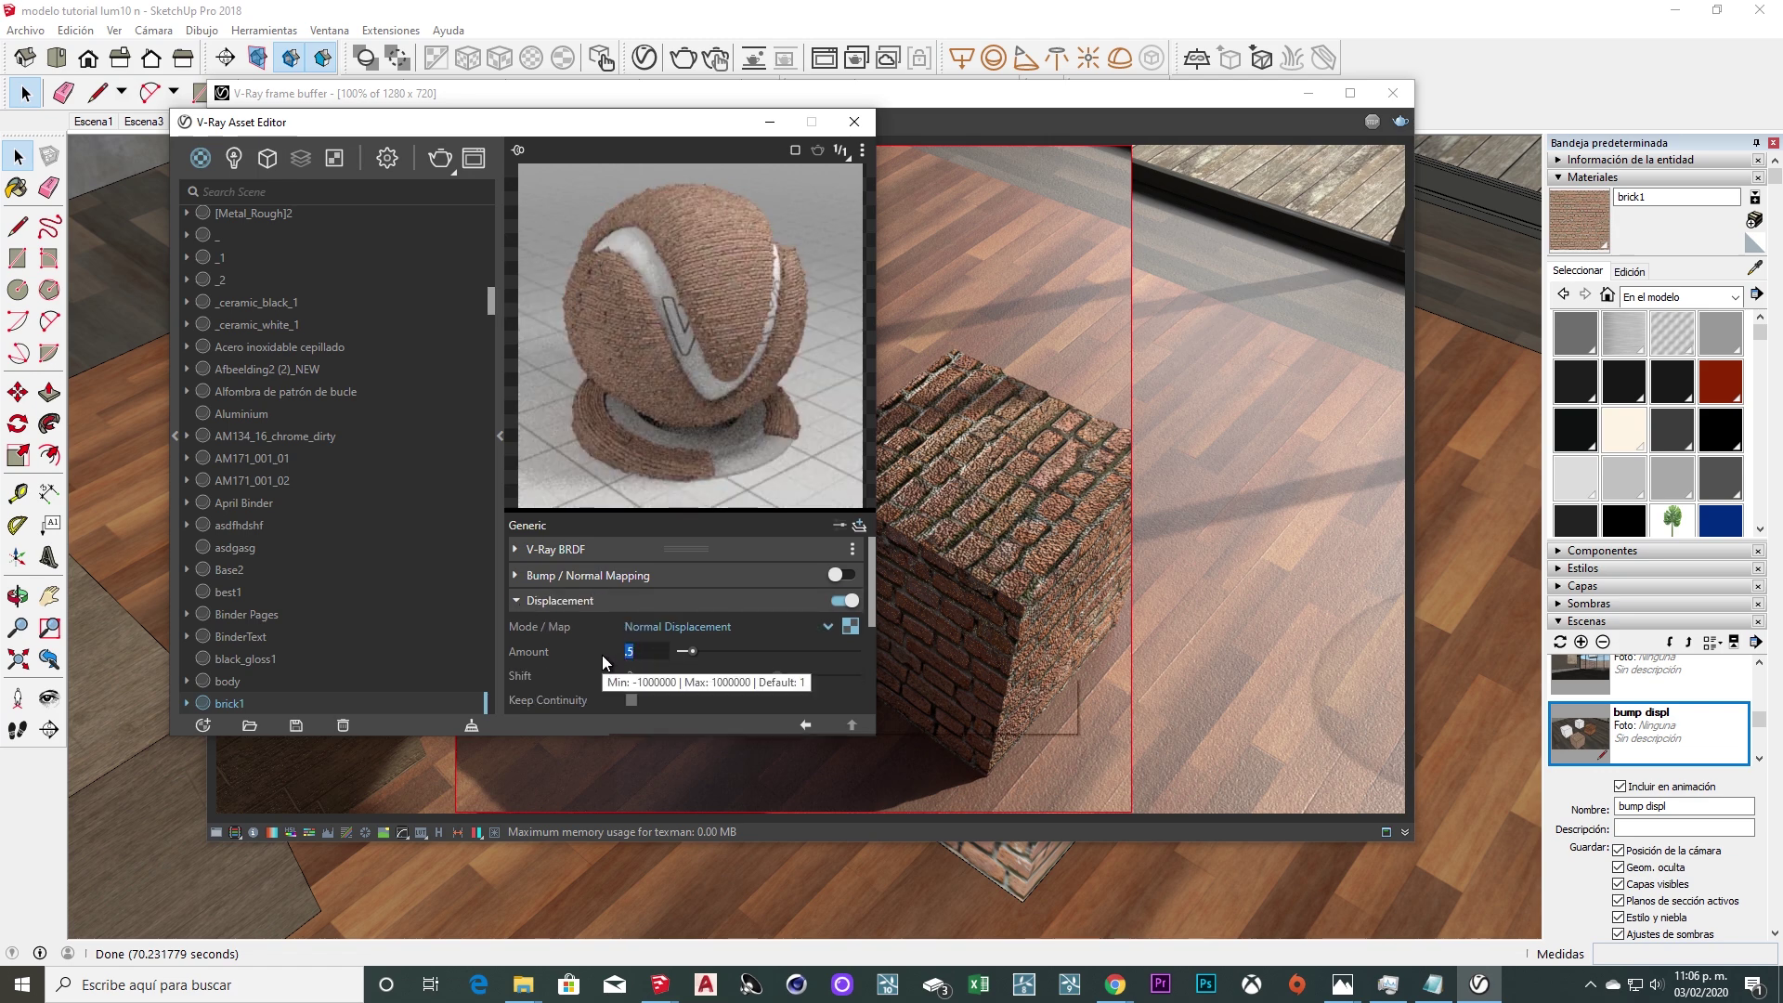
type("1")
key("Return")
double_click(611, 678)
type(".1")
key("Return")
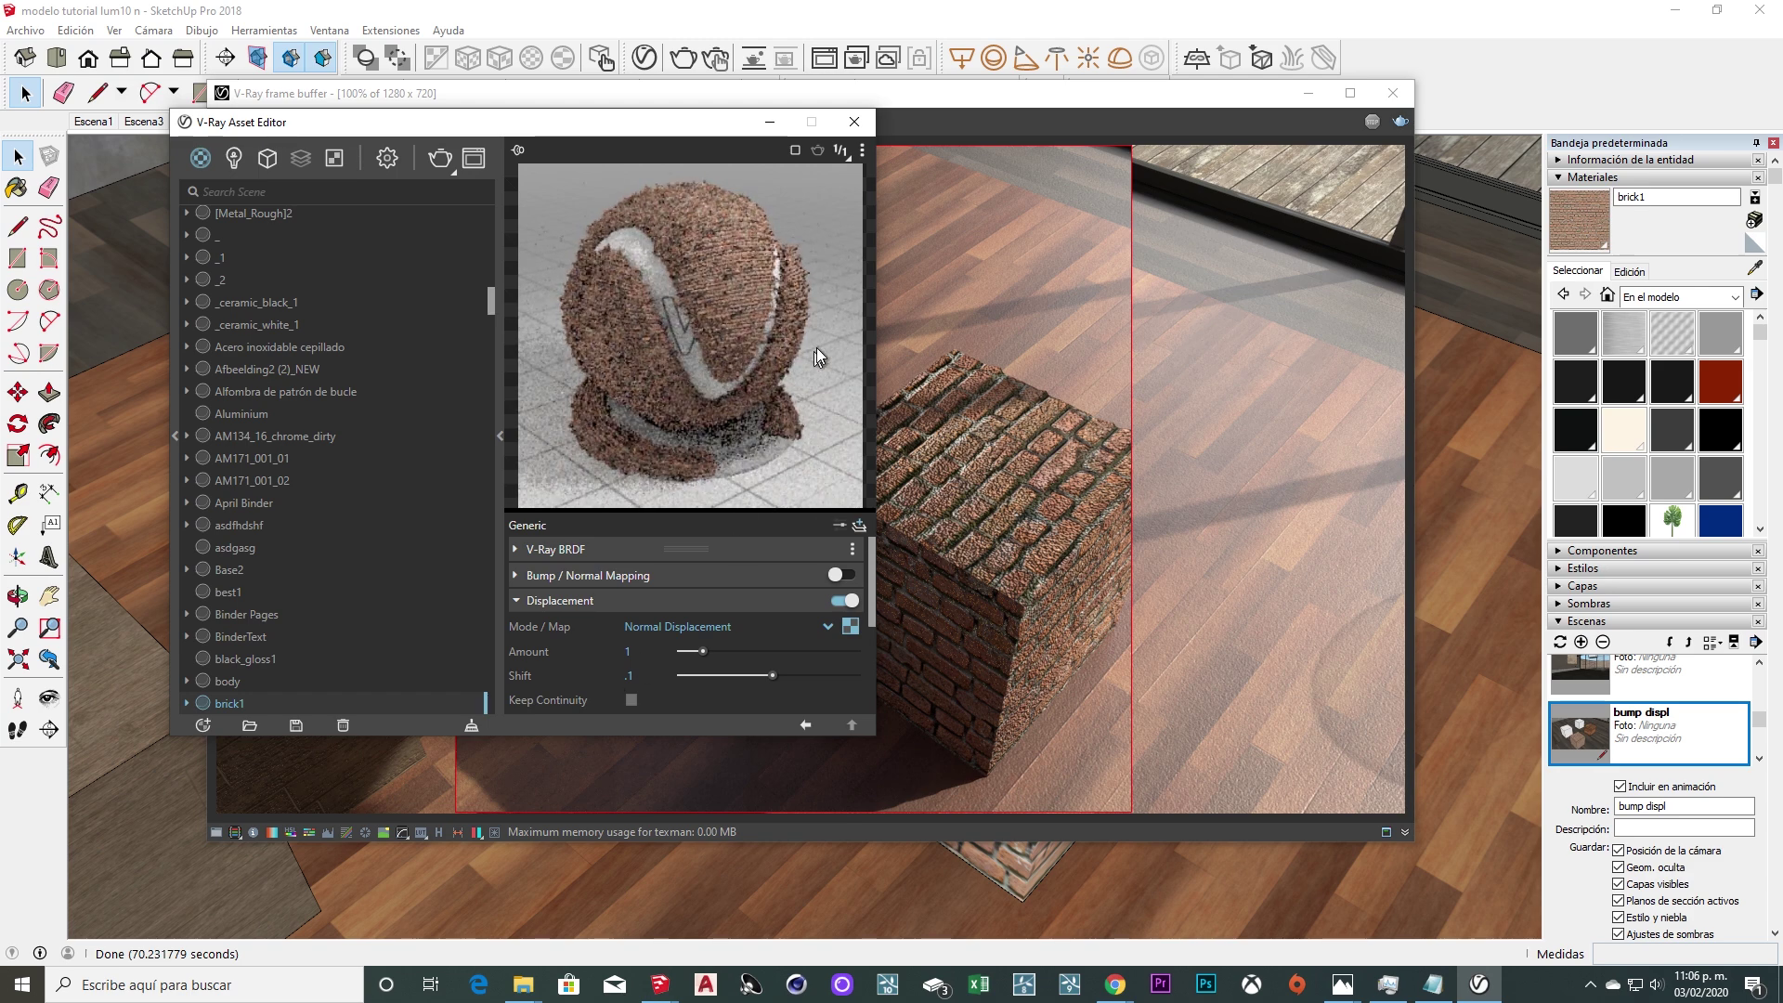
left_click(853, 122)
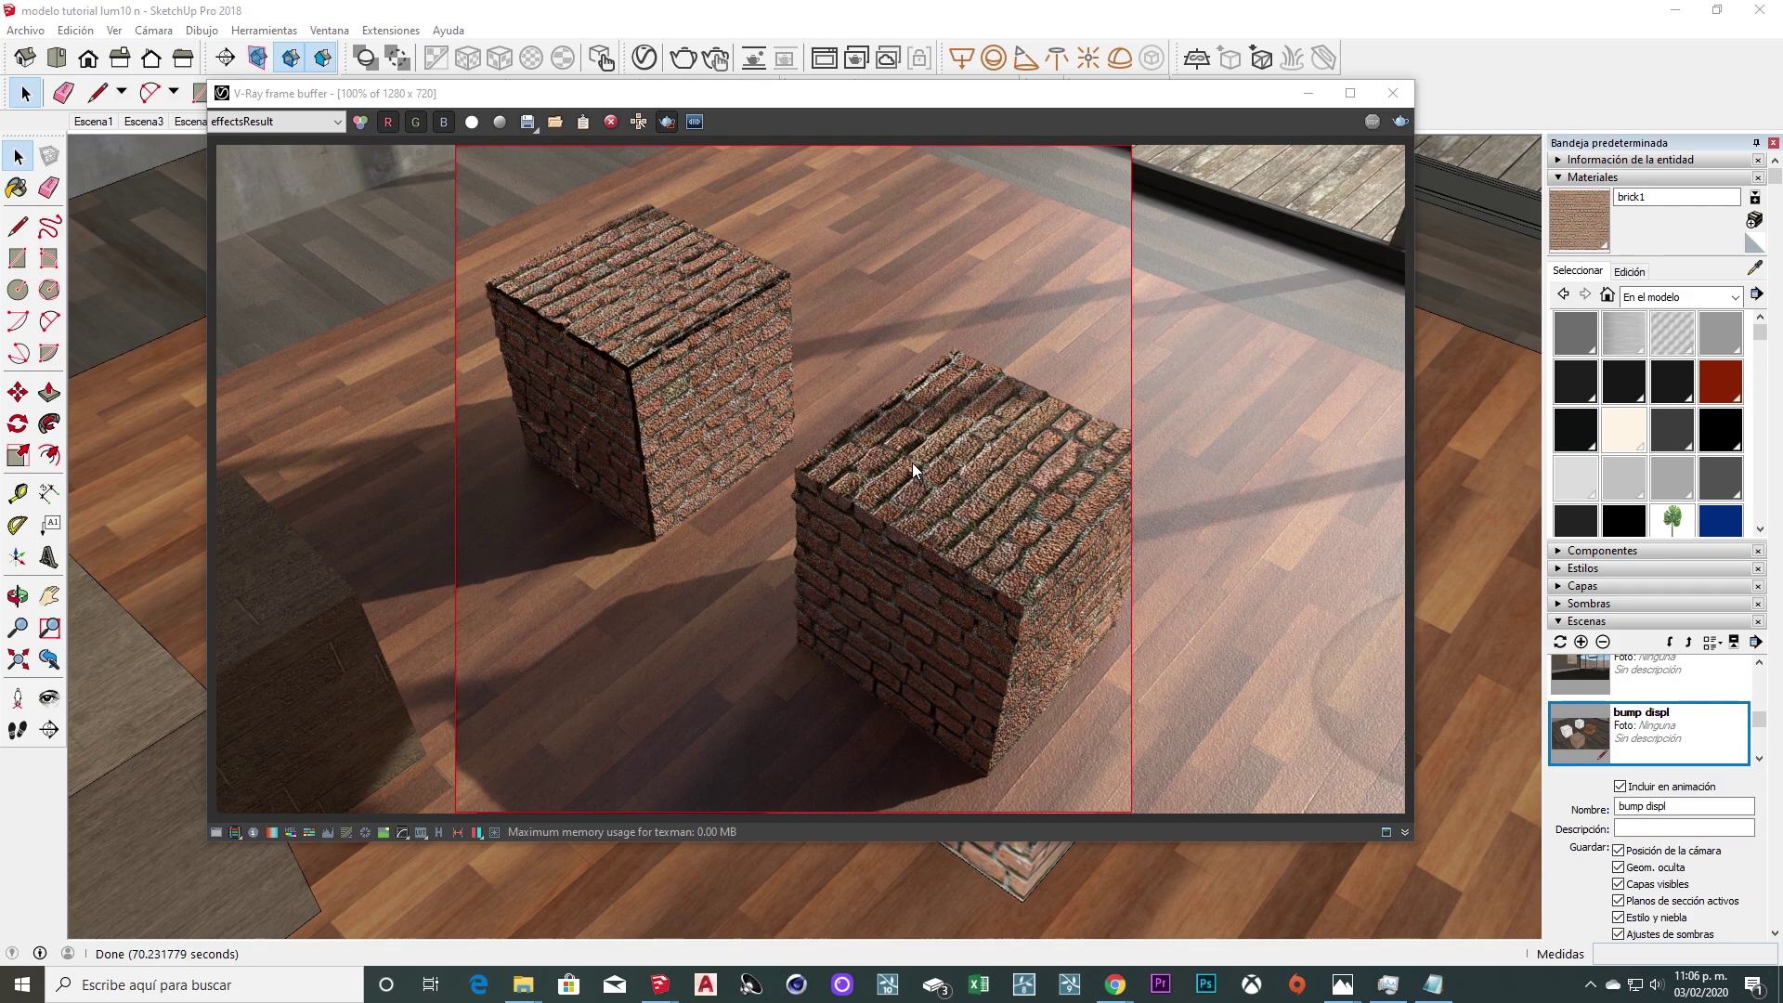
Close the frame buffer, orbit the view, and go to the sin muebles scene with Paint Bucket active.
left_click(1393, 93)
mouse_move(1283, 192)
middle_mouse_down()
mouse_move(830, 487)
mouse_move(742, 504)
mouse_move(1061, 522)
mouse_move(1067, 457)
mouse_move(270, 521)
mouse_move(1762, 469)
mouse_move(867, 513)
mouse_move(139, 469)
mouse_move(1024, 446)
mouse_move(833, 394)
middle_mouse_up()
key("b")
left_click(400, 121)
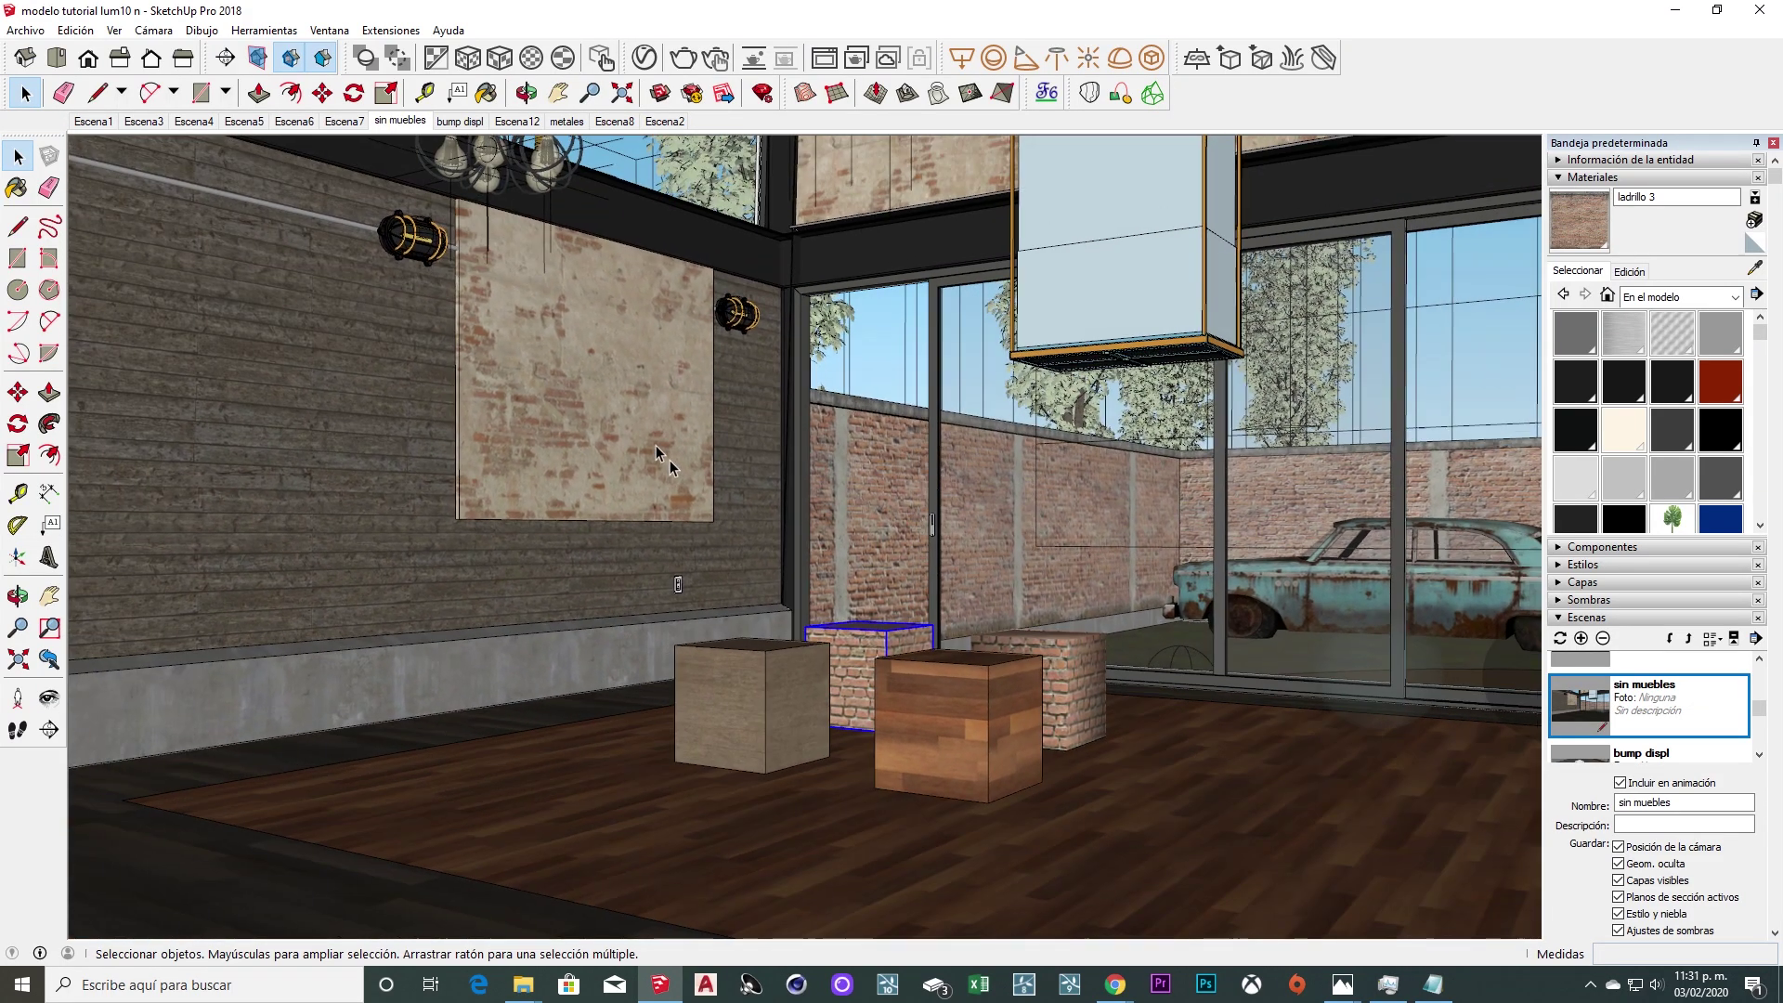
Select both wooden cubes and sample the wood bump22 material from one, viewed from above.
left_click(752, 705, "ctrl")
left_click(957, 724, "ctrl")
mouse_move(956, 724)
middle_mouse_down()
mouse_move(970, 613)
mouse_move(736, 513)
mouse_move(975, 500)
middle_mouse_up()
left_click(736, 513, "alt")
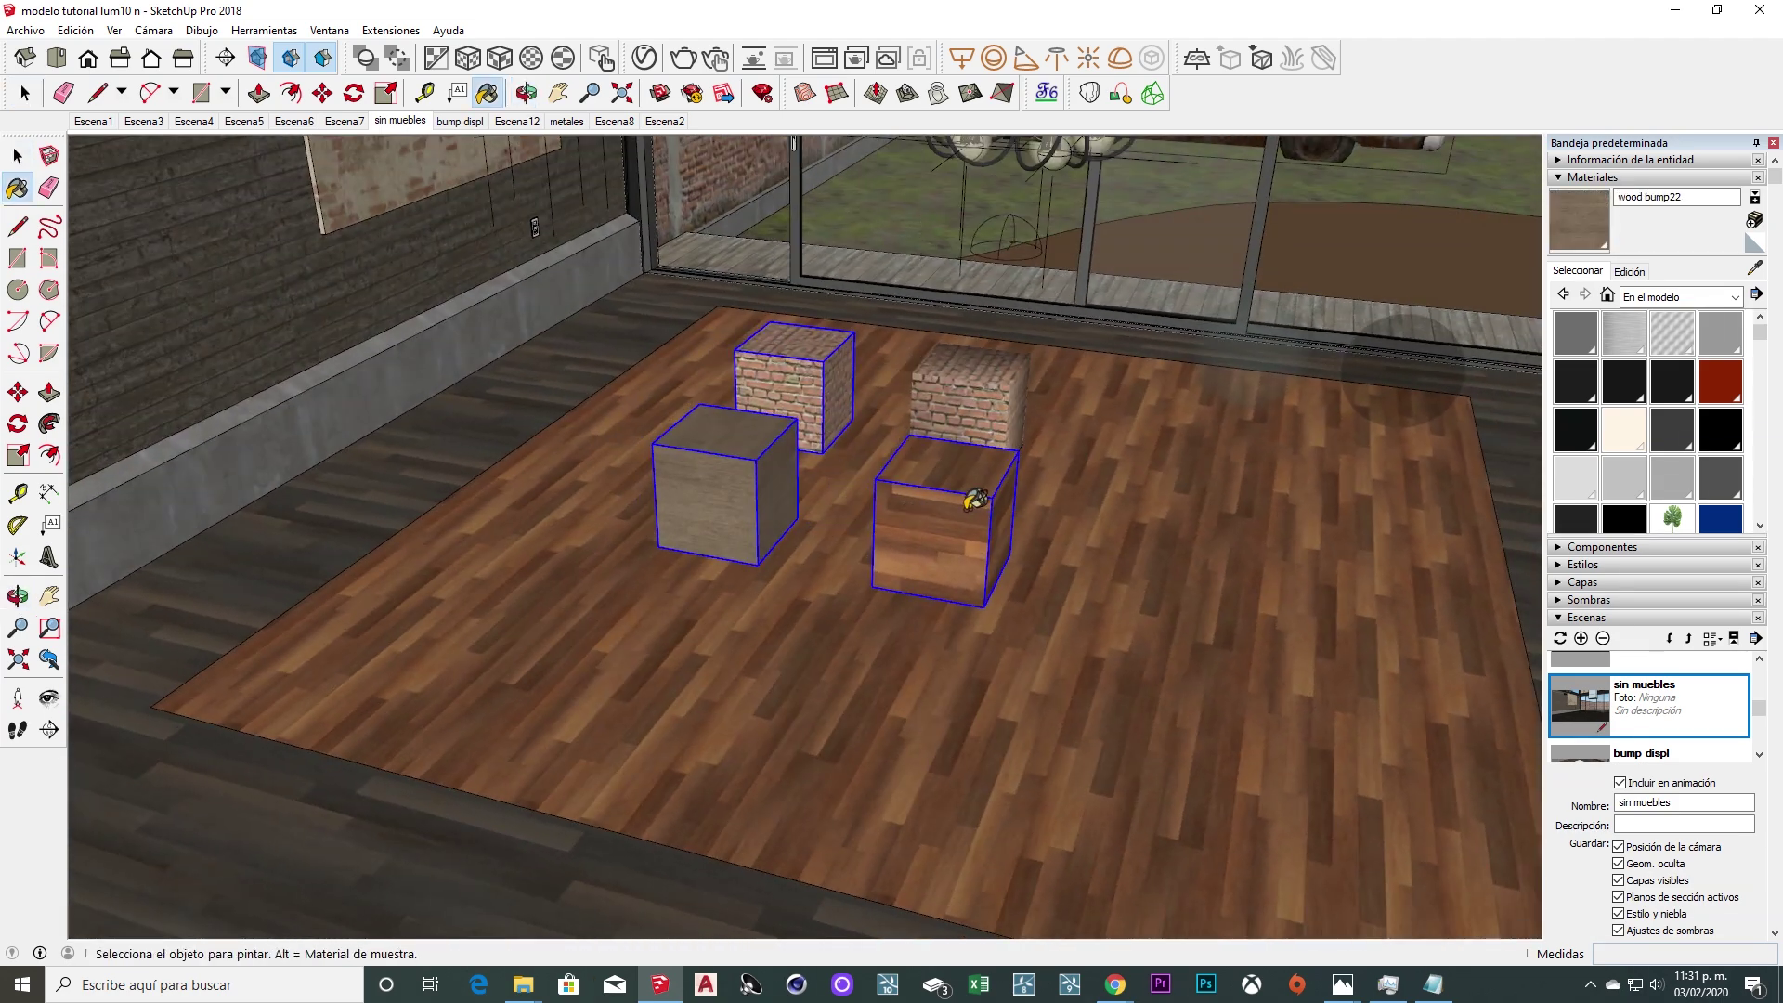
scroll(885, 557, "up", 3)
scroll(885, 557, "down", 3)
key("space")
Open the floor group and select the floor surface.
double_click(734, 683)
left_click(734, 683)
mouse_move(733, 684)
middle_mouse_down()
mouse_move(742, 470)
mouse_move(720, 545)
middle_mouse_up()
key("l")
key("space")
Try moving a cube with the brick cube along the green axis, then cancel and undo.
left_click(716, 505)
scroll(732, 306, "up", 3)
left_click(732, 307, "shift")
key("m")
left_click(494, 551)
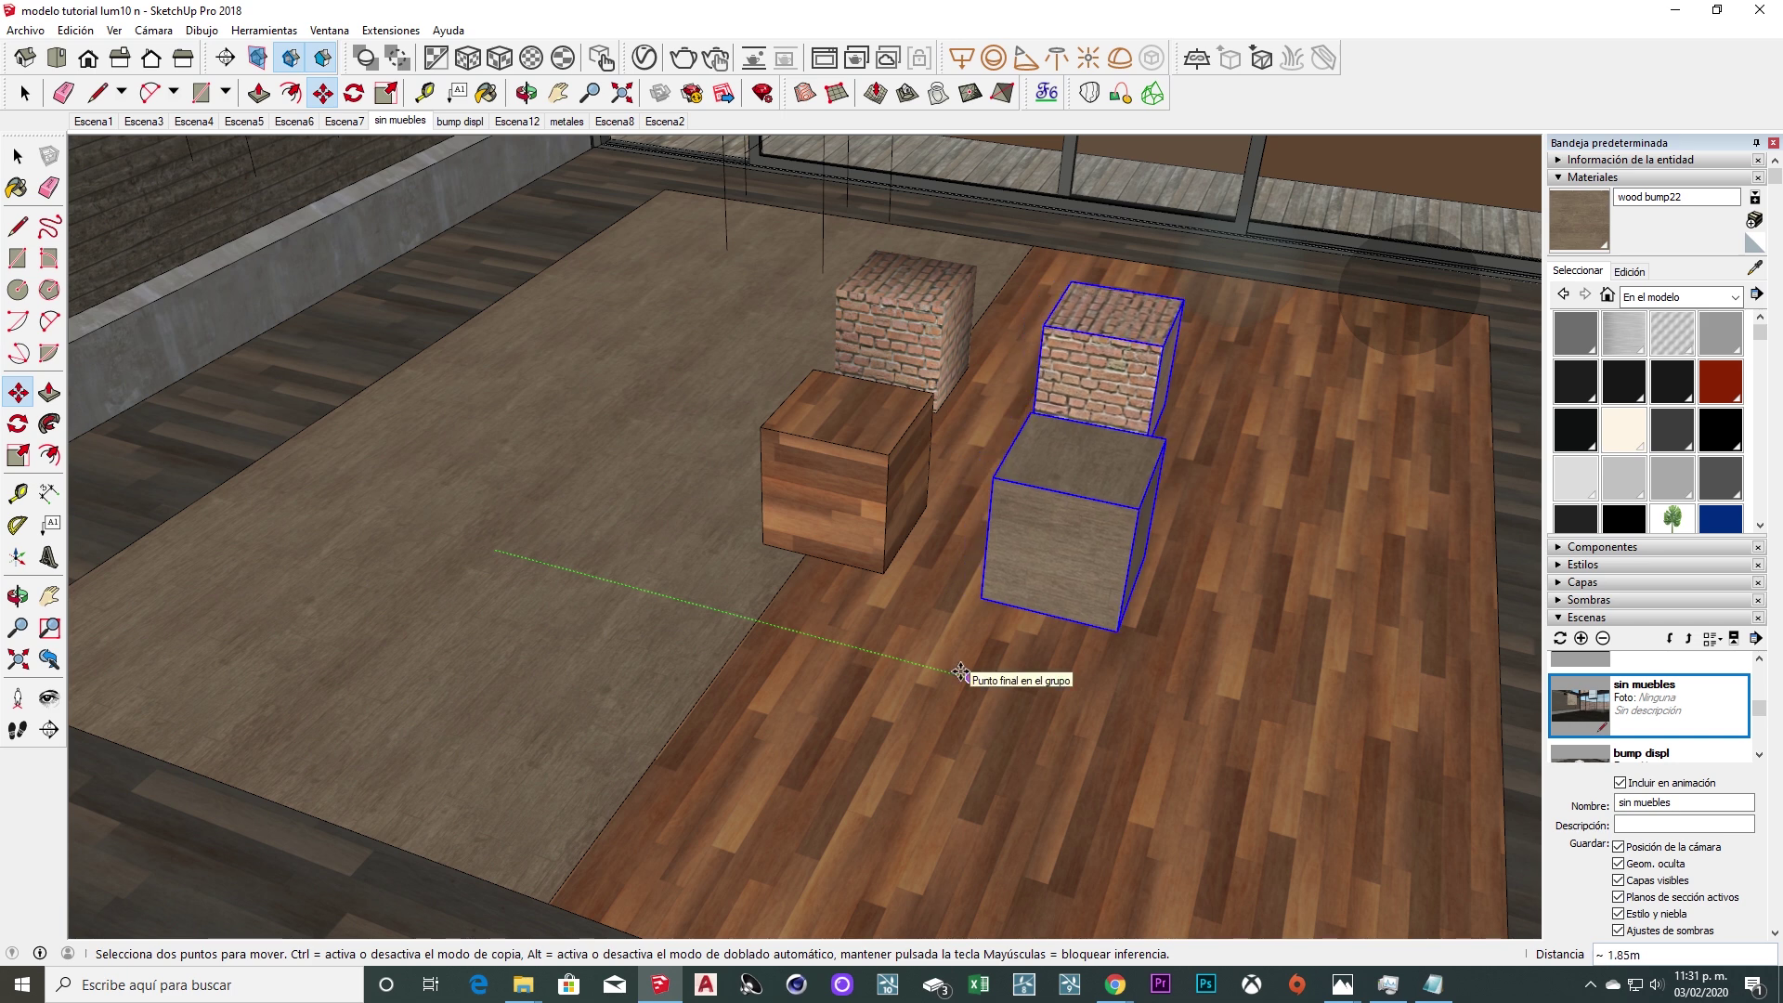
key("Escape")
key("space")
key("ctrl+z")
key("ctrl+z")
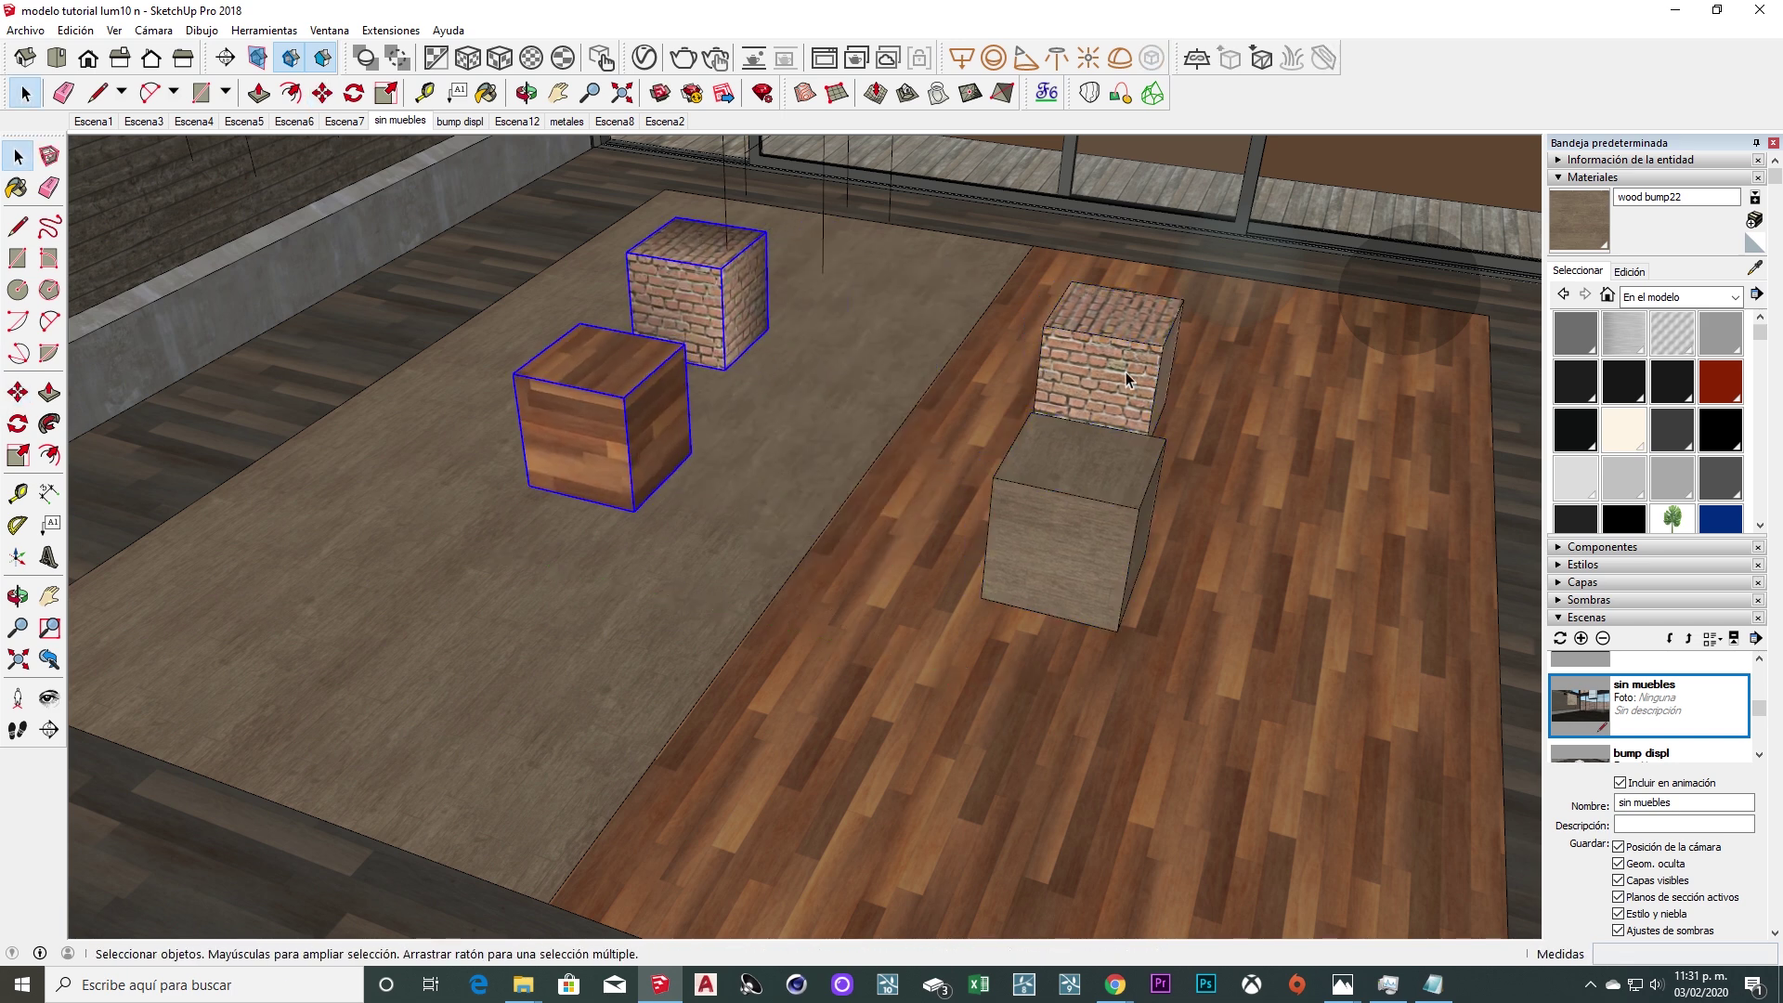
key("ctrl+z")
Move the stacked brick cube down onto the loft floor.
middle_click_drag(1125, 371, 923, 448)
left_click(798, 399)
key("m")
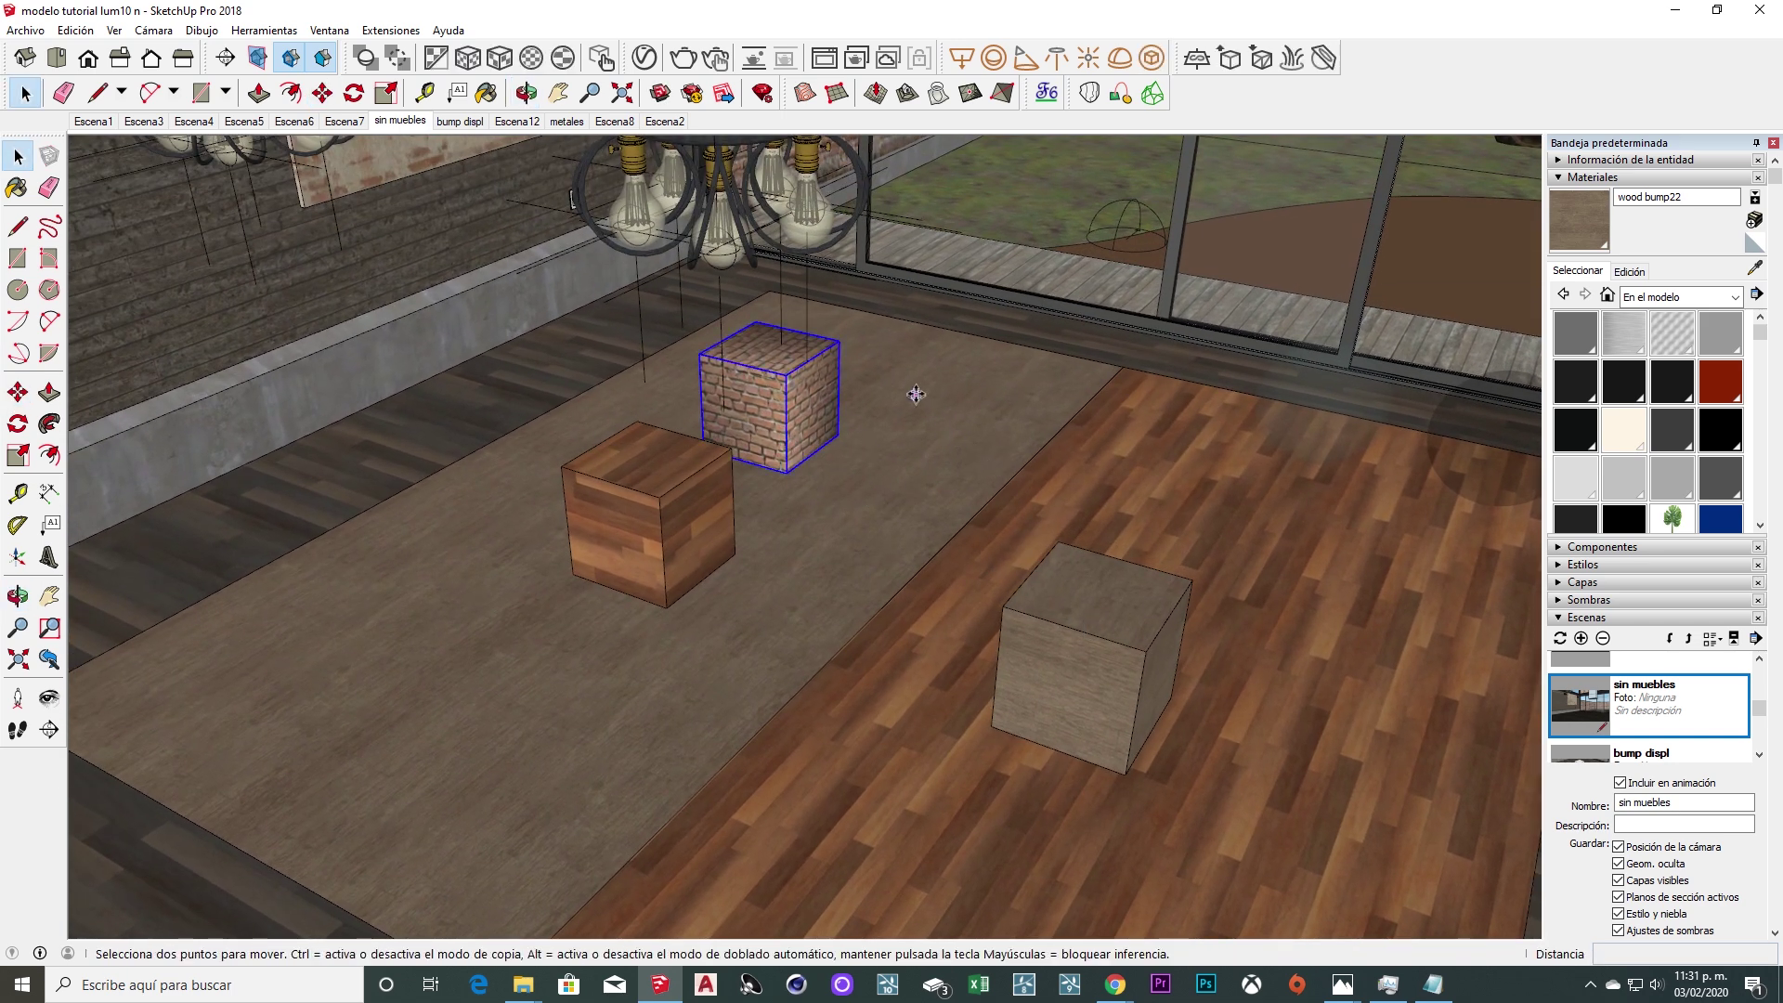
left_click(915, 390)
key("space")
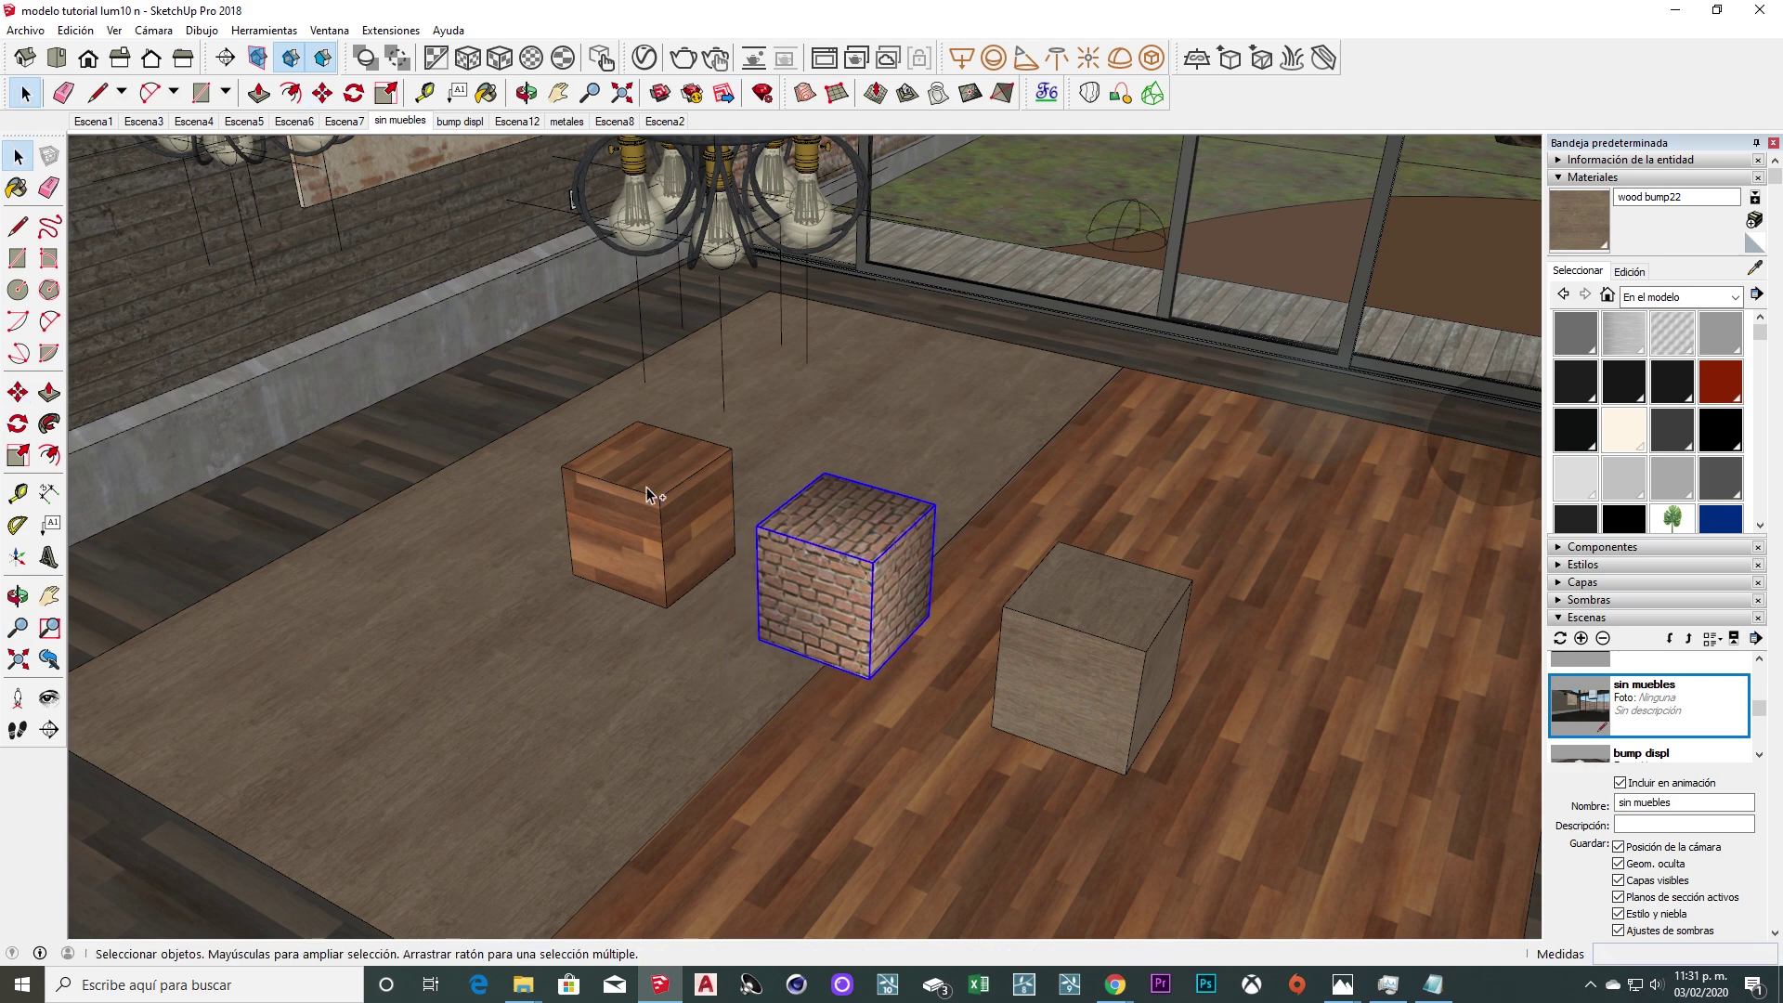
key("ctrl+z")
Place the brick cube right of the wooden cubes, then nudge it slightly left.
middle_click_drag(1334, 750, 932, 743)
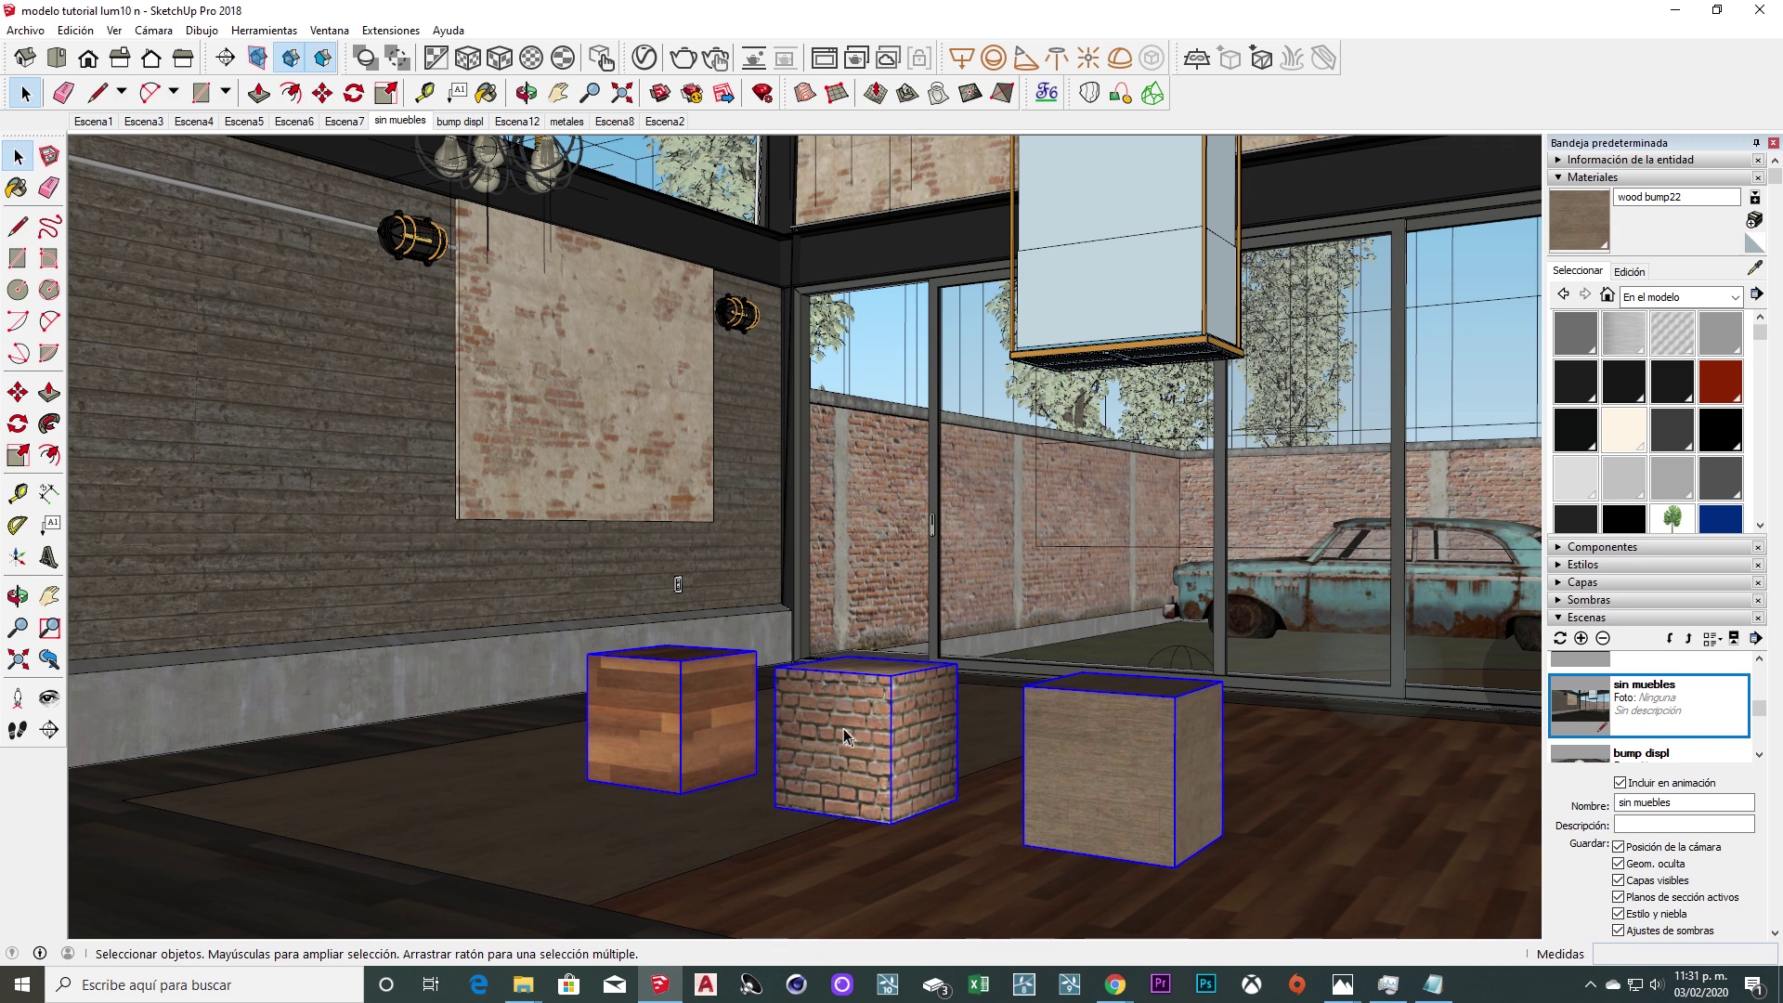
left_click(843, 728)
key("m")
left_click(722, 814)
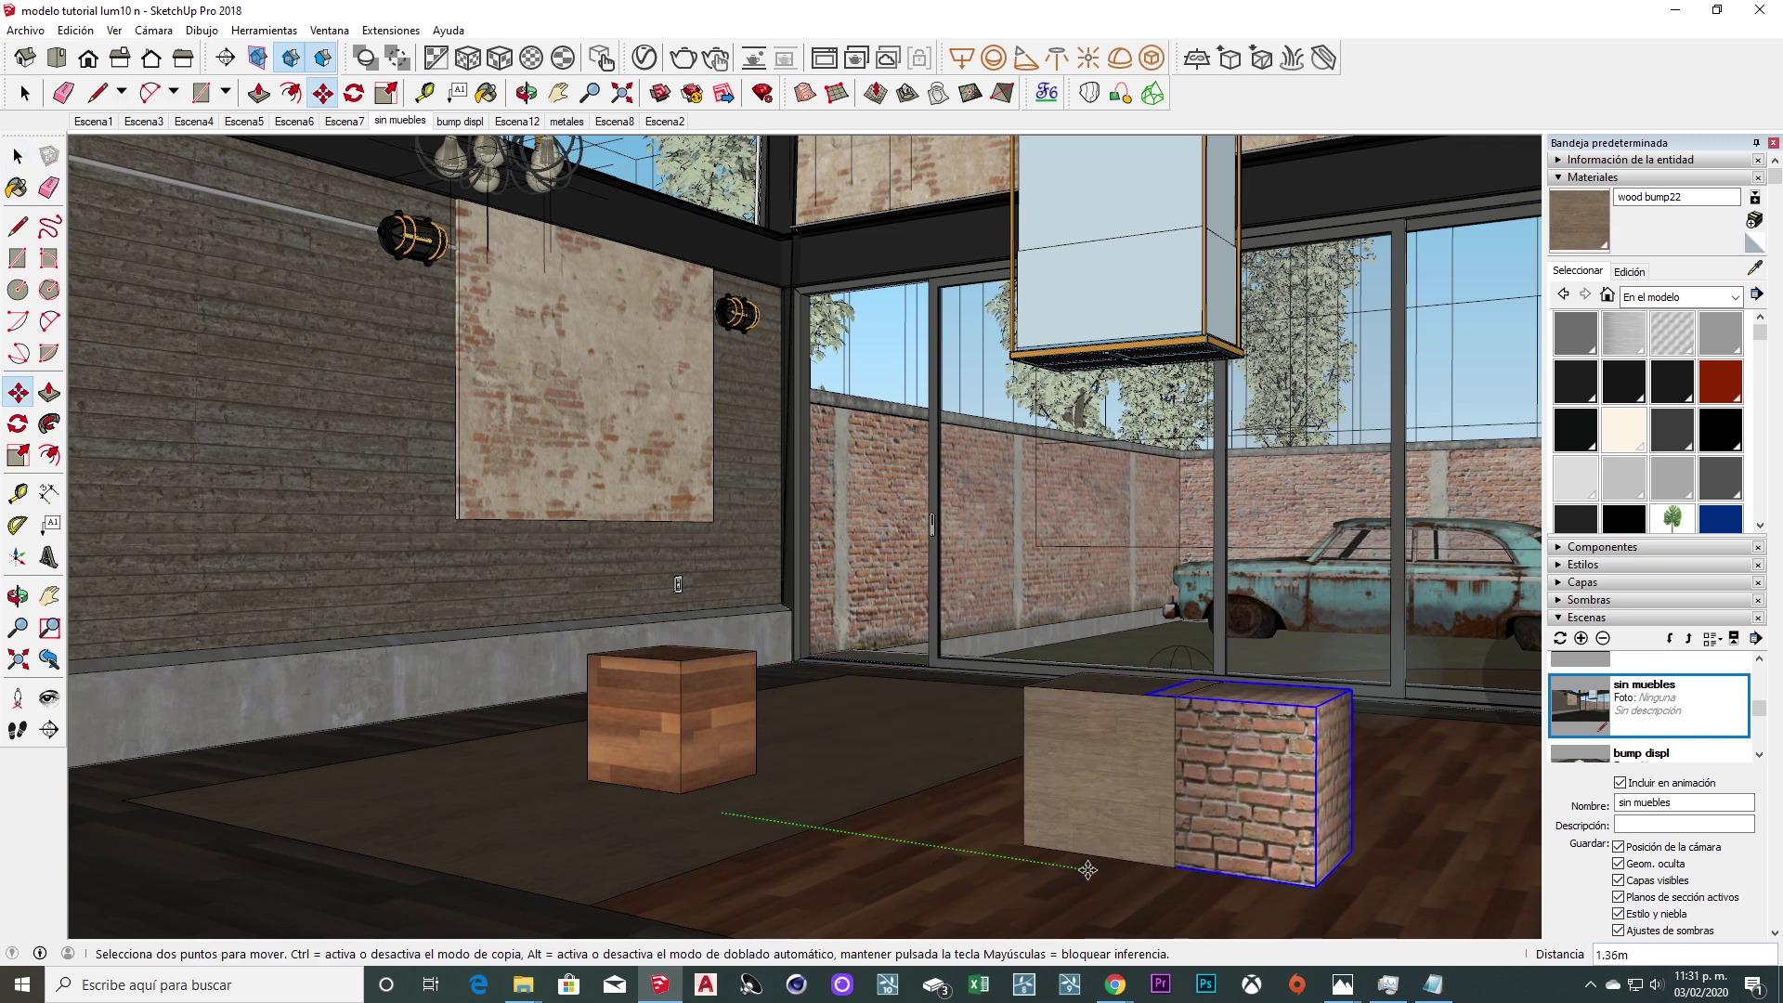
left_click(1087, 869)
key("space")
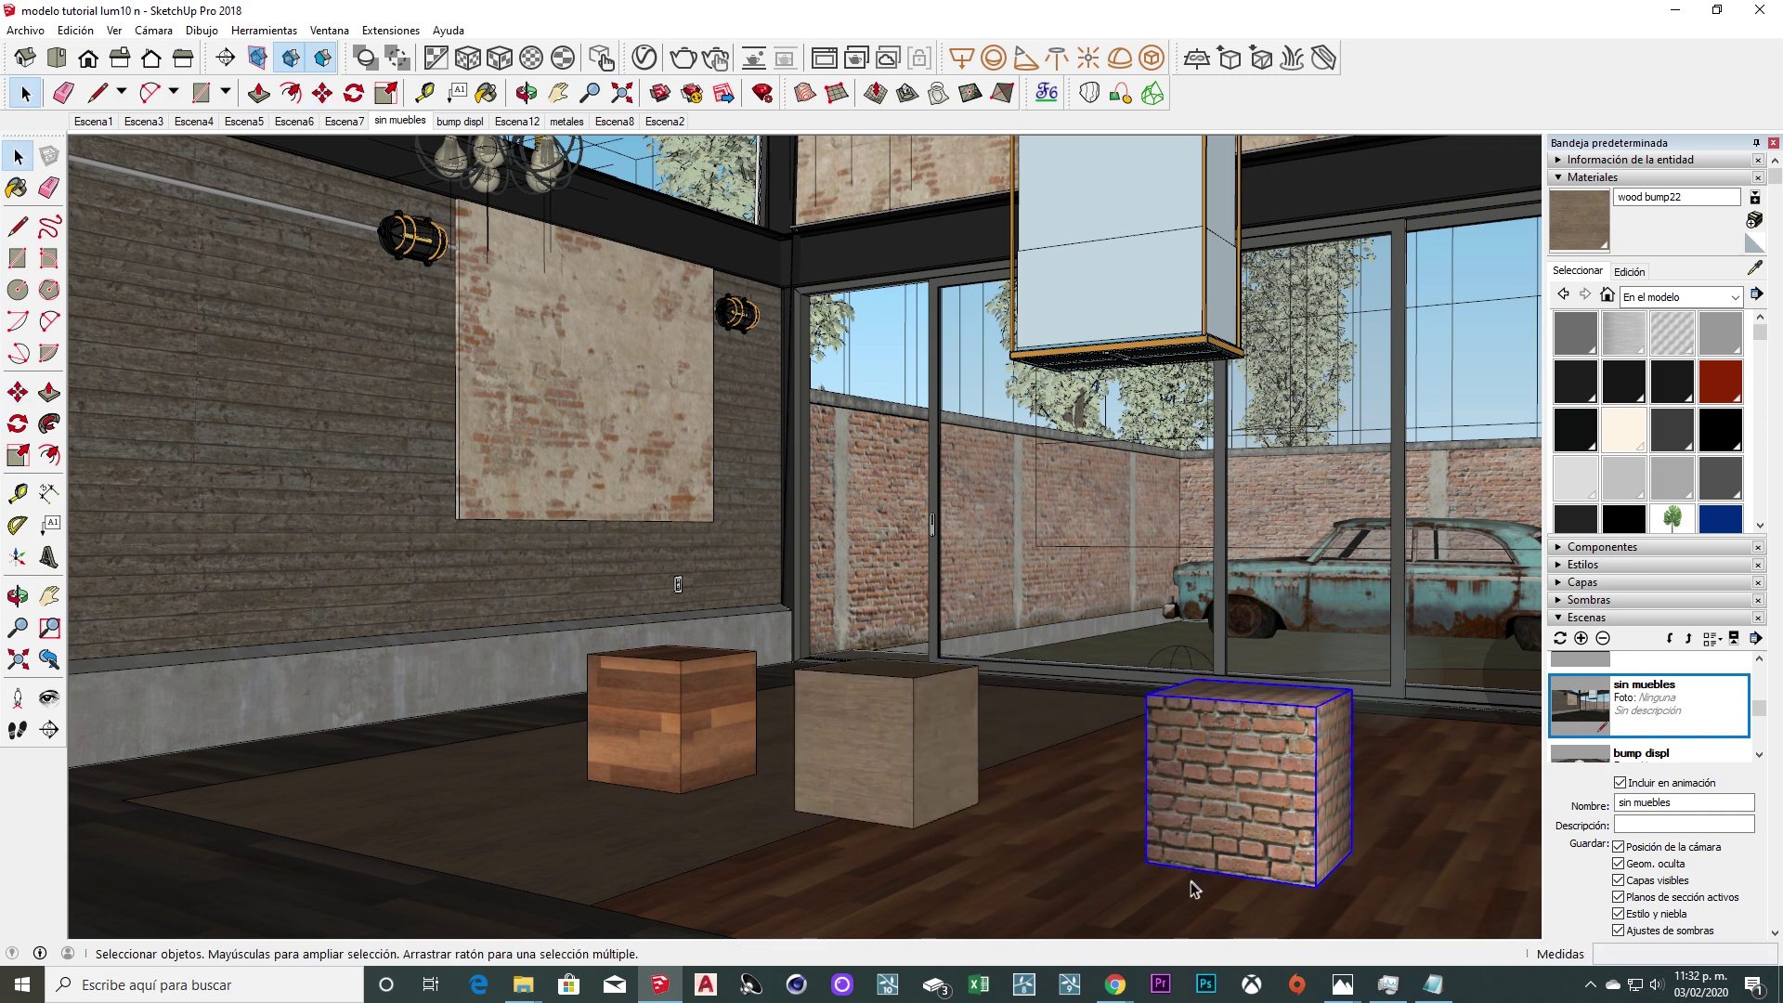
key("m")
left_click(1135, 887)
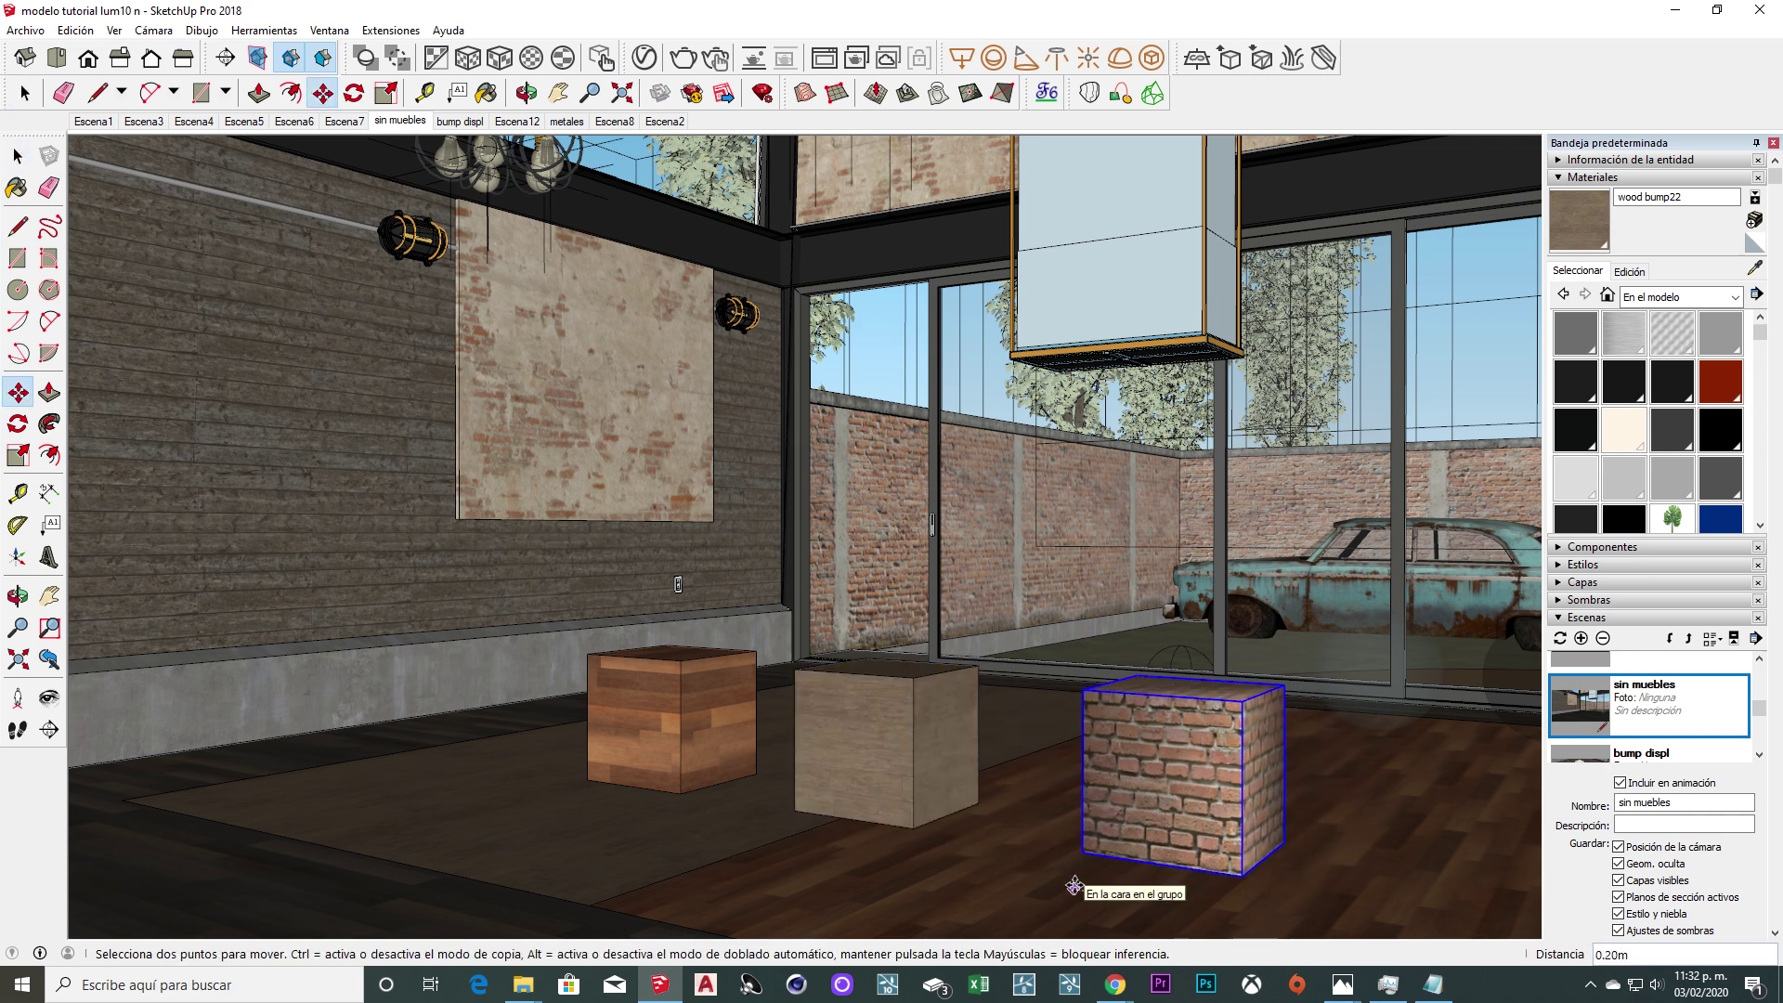
left_click(1055, 878)
key("space")
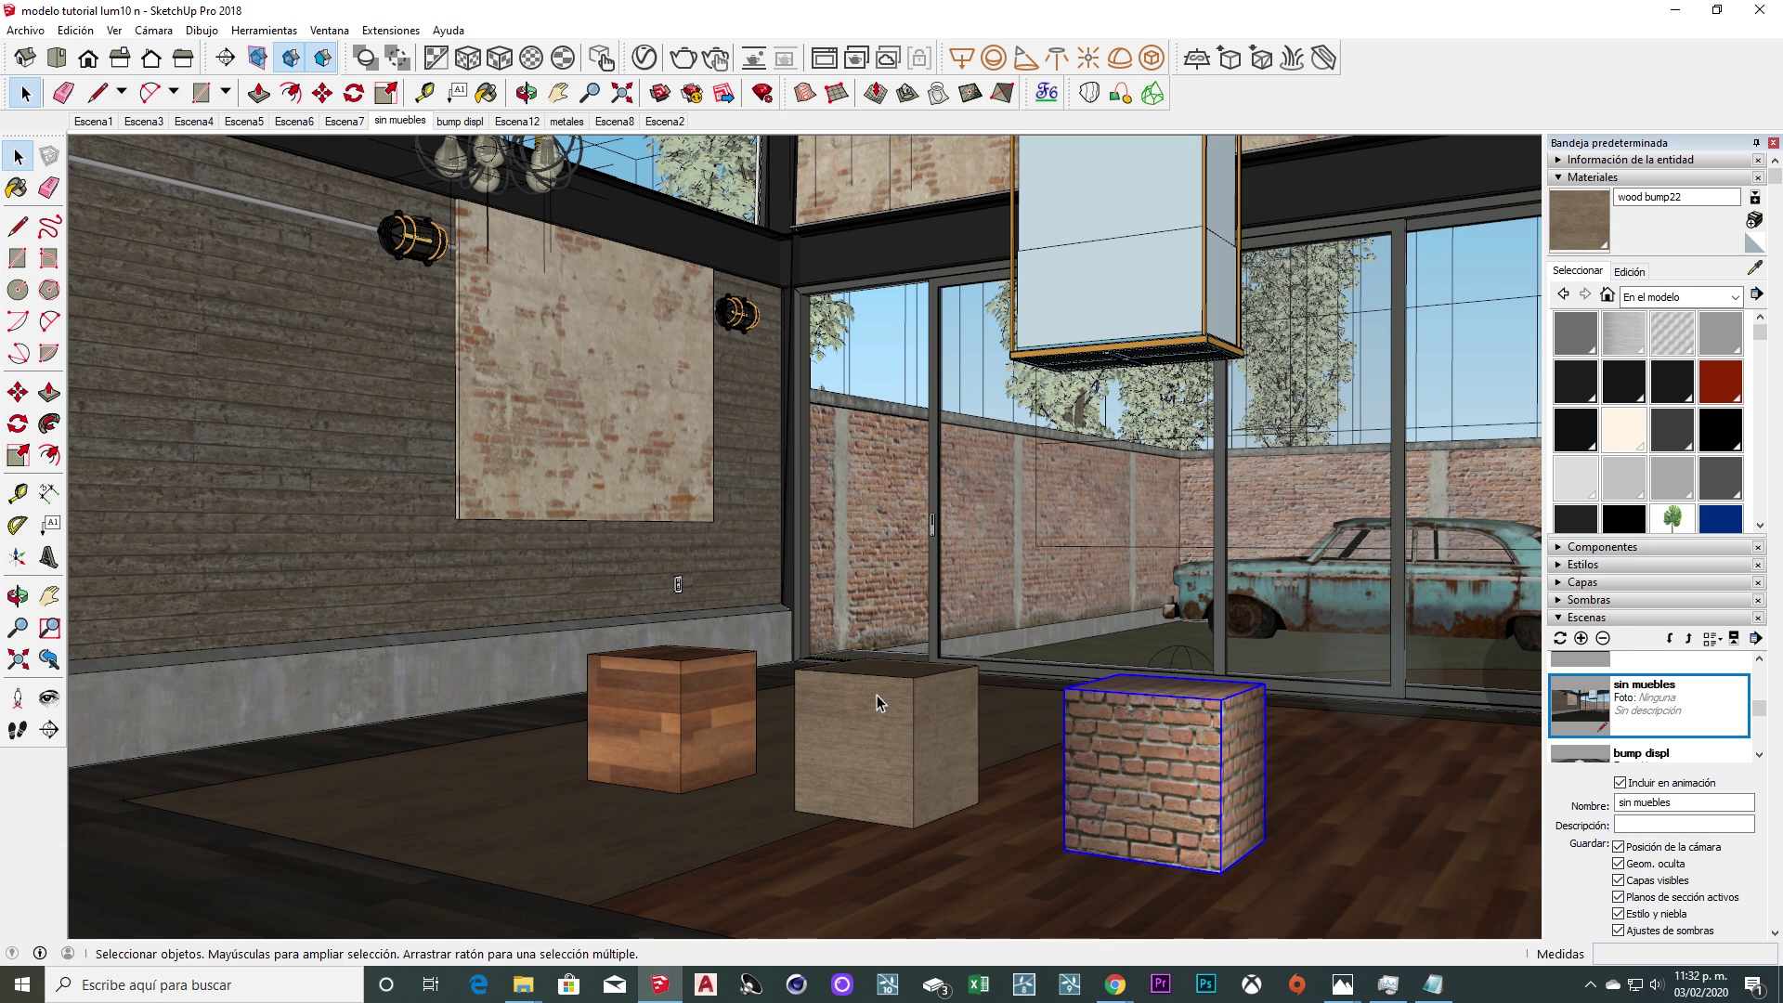
Check the row by selecting the left and middle wooden cubes and the brick cube.
left_click(710, 661)
left_click(845, 710)
left_click(1202, 739)
left_click(886, 719)
left_click(683, 705)
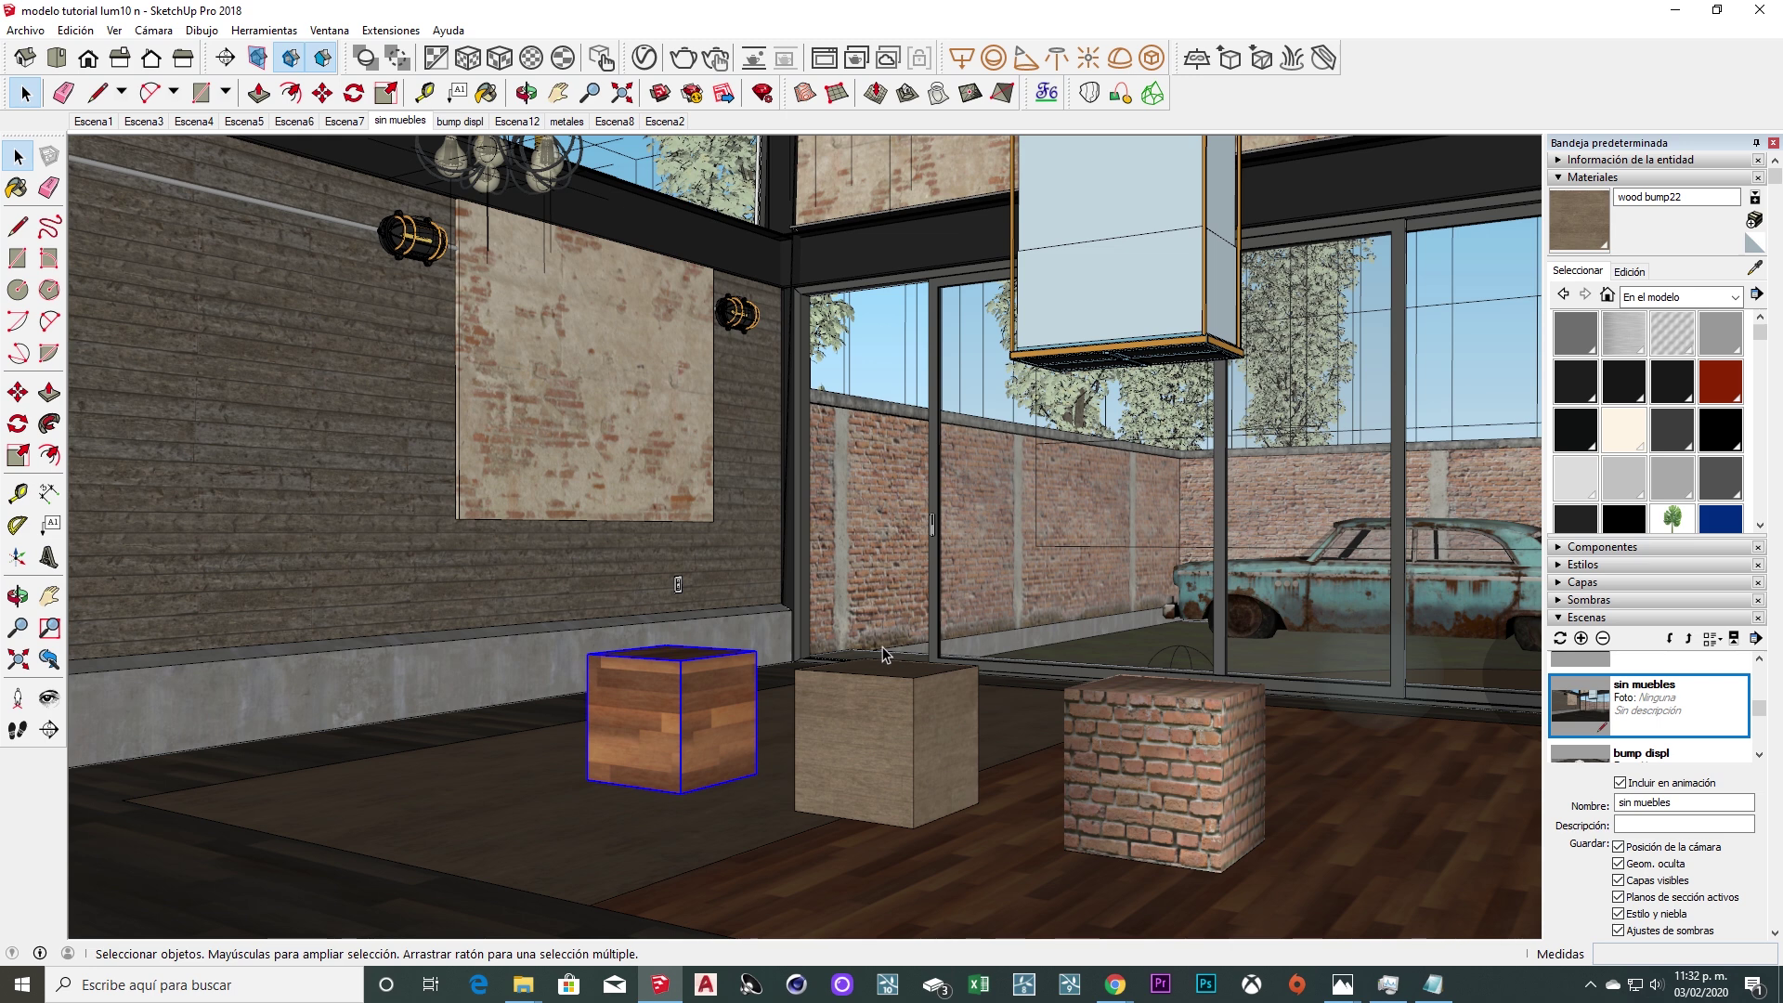
left_click(892, 734)
left_click(687, 724)
left_click(891, 733)
left_click(1161, 766)
left_click(940, 737)
left_click(711, 717)
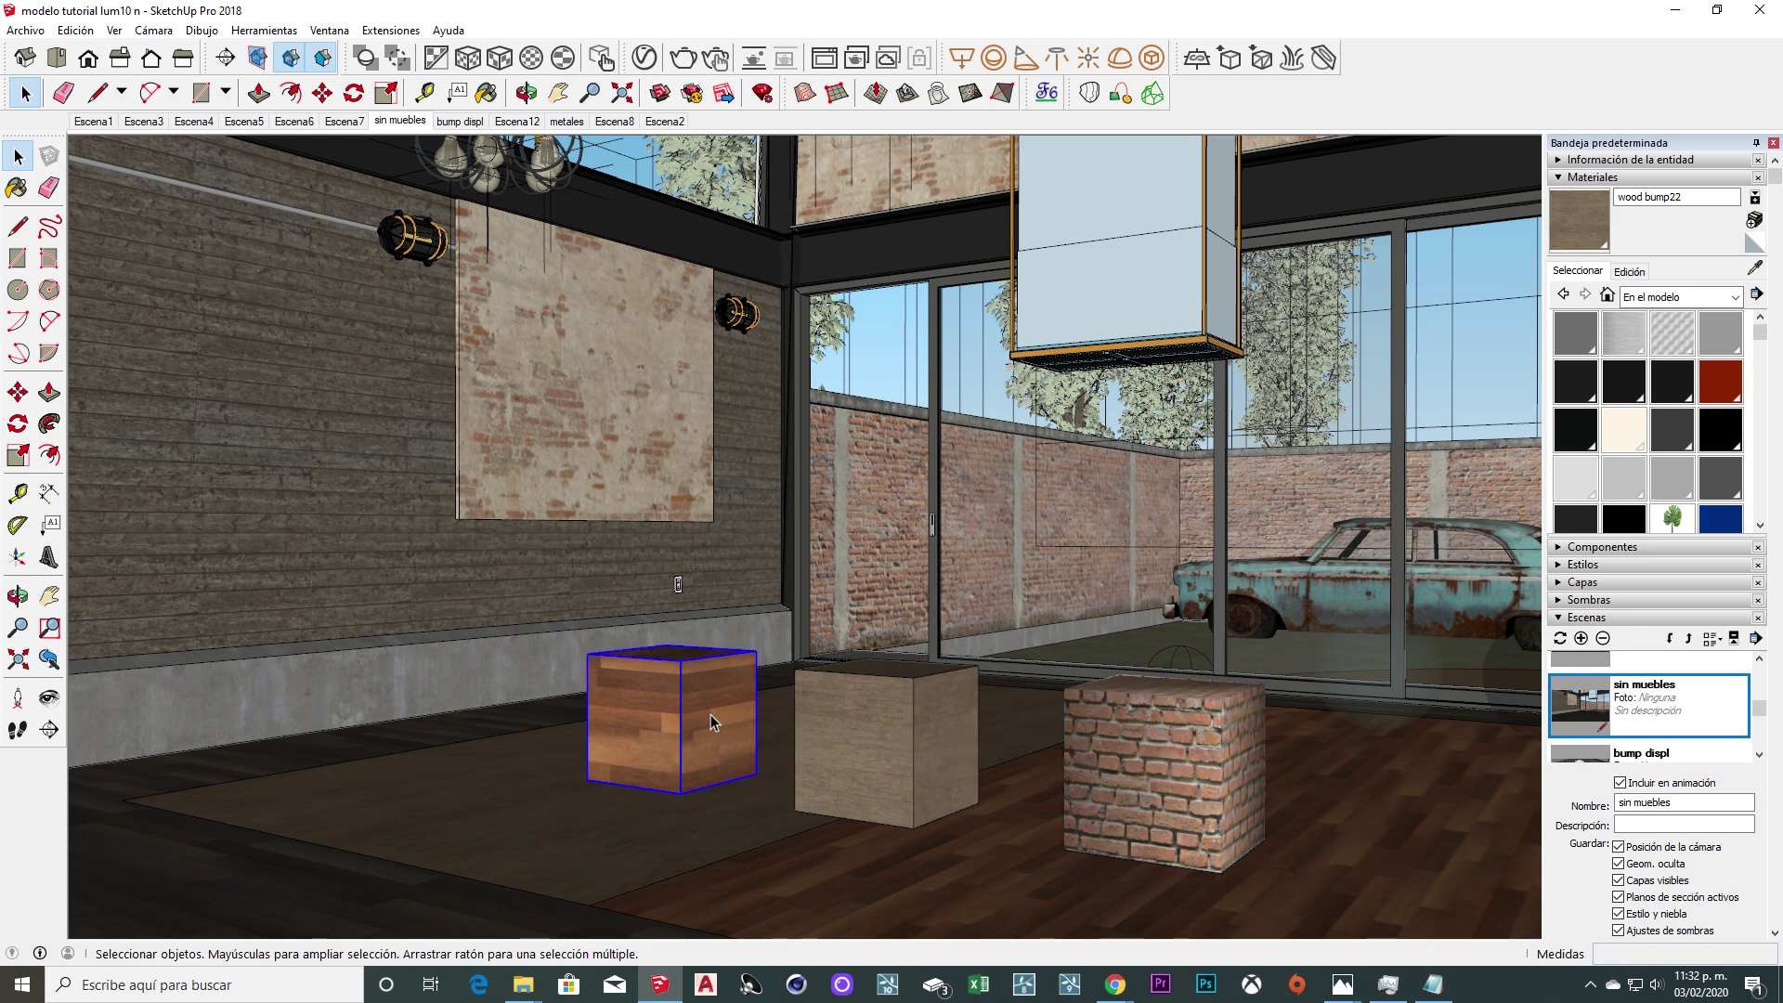